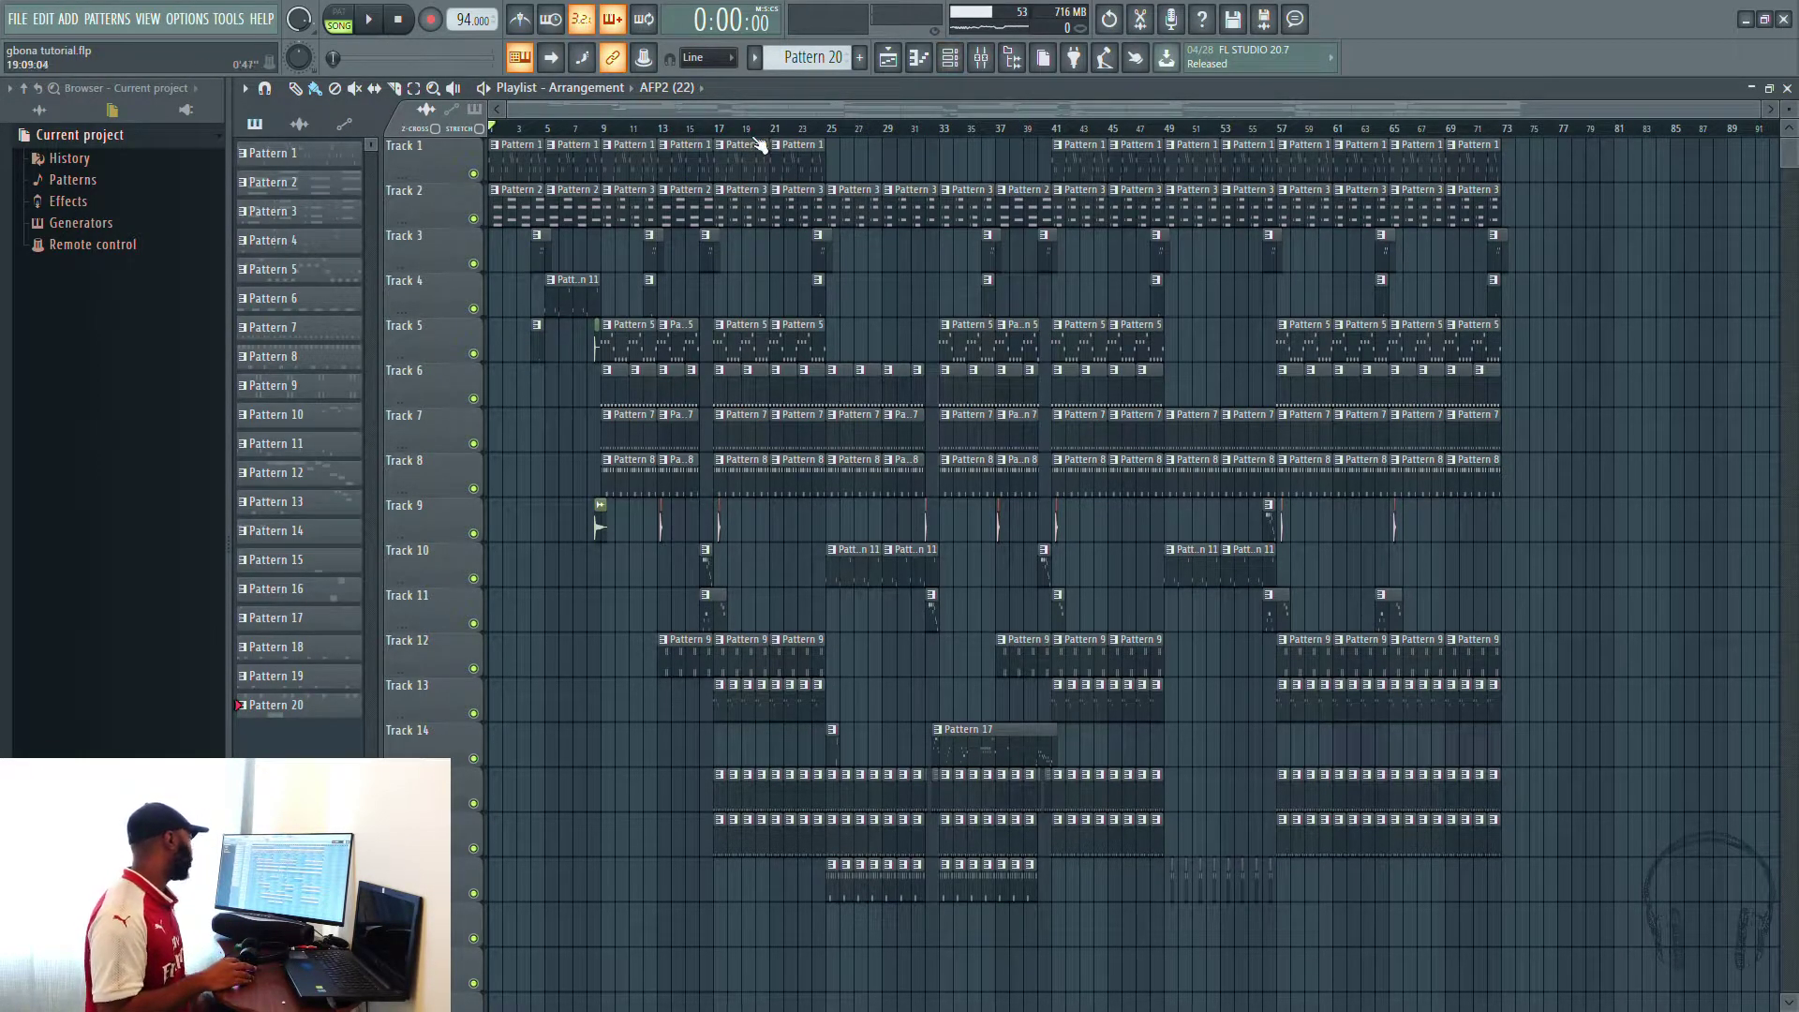
Step: Select bars 17 to 24 on the playlist timeline as the loop region and briefly audition it
{"action": "left_click_drag", "start_coordinate": [719, 132], "coordinate": [825, 131]}
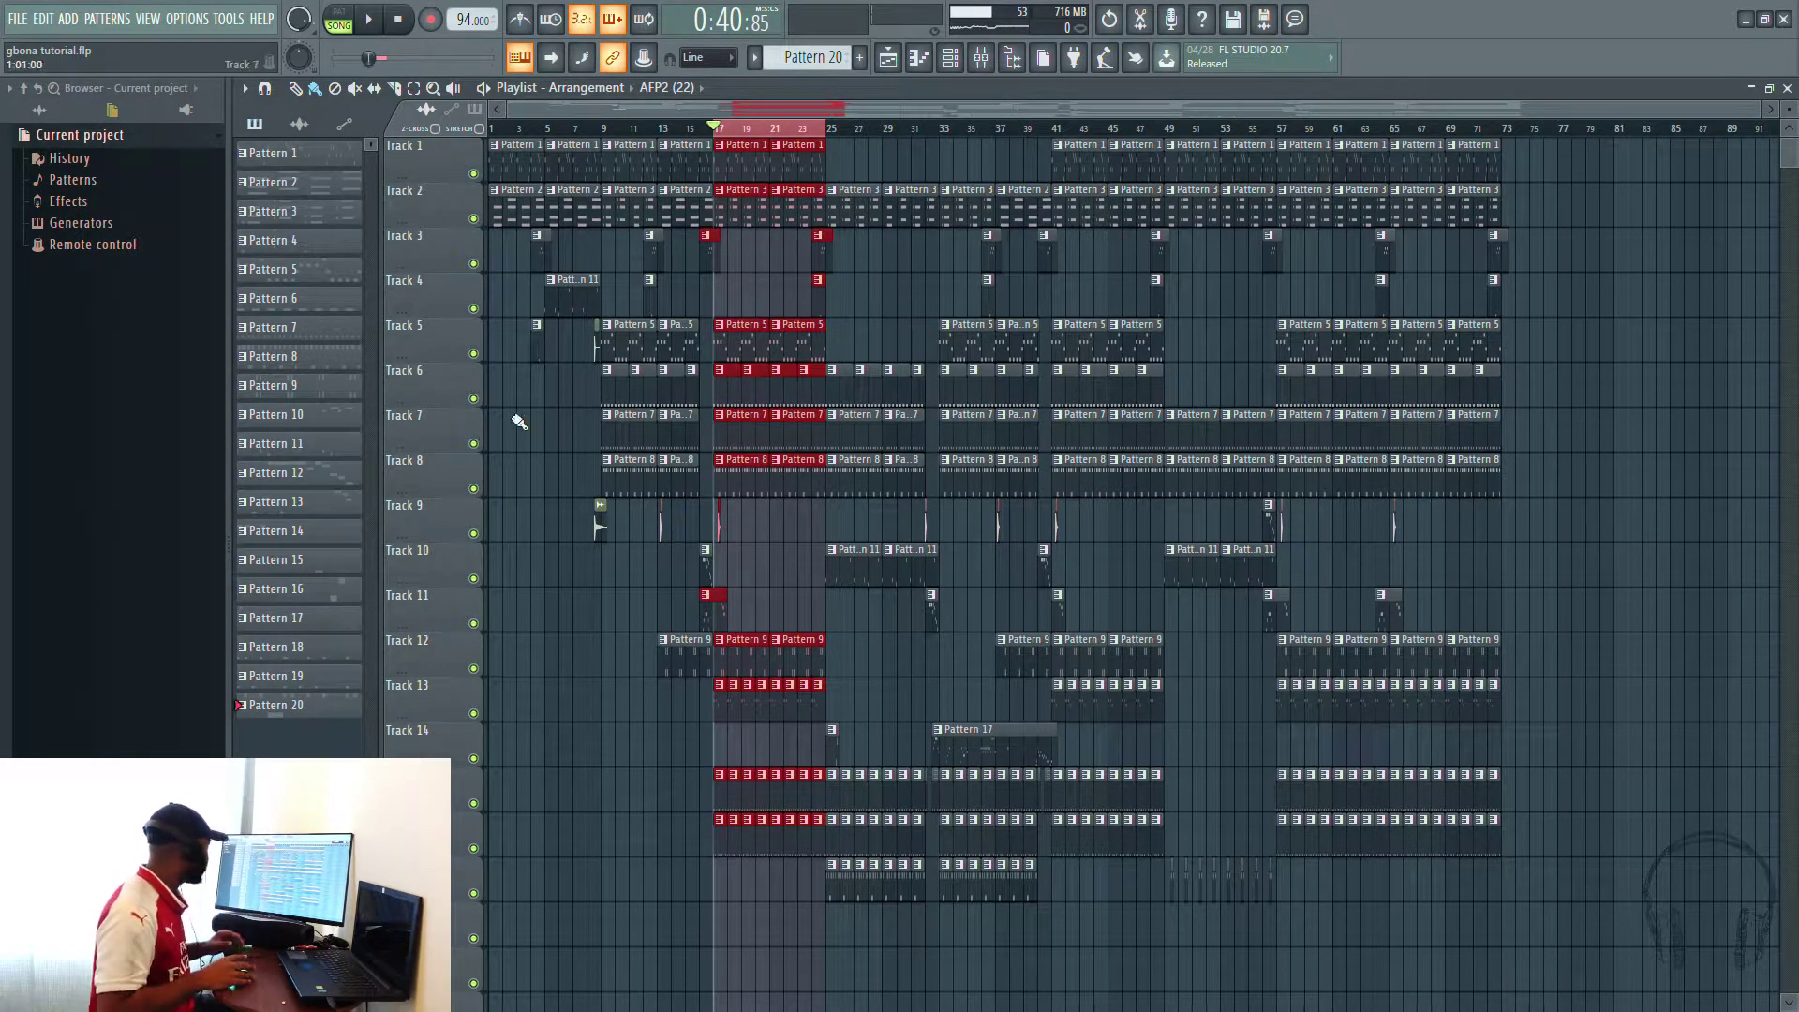
{"action": "left_click", "coordinate": [371, 22]}
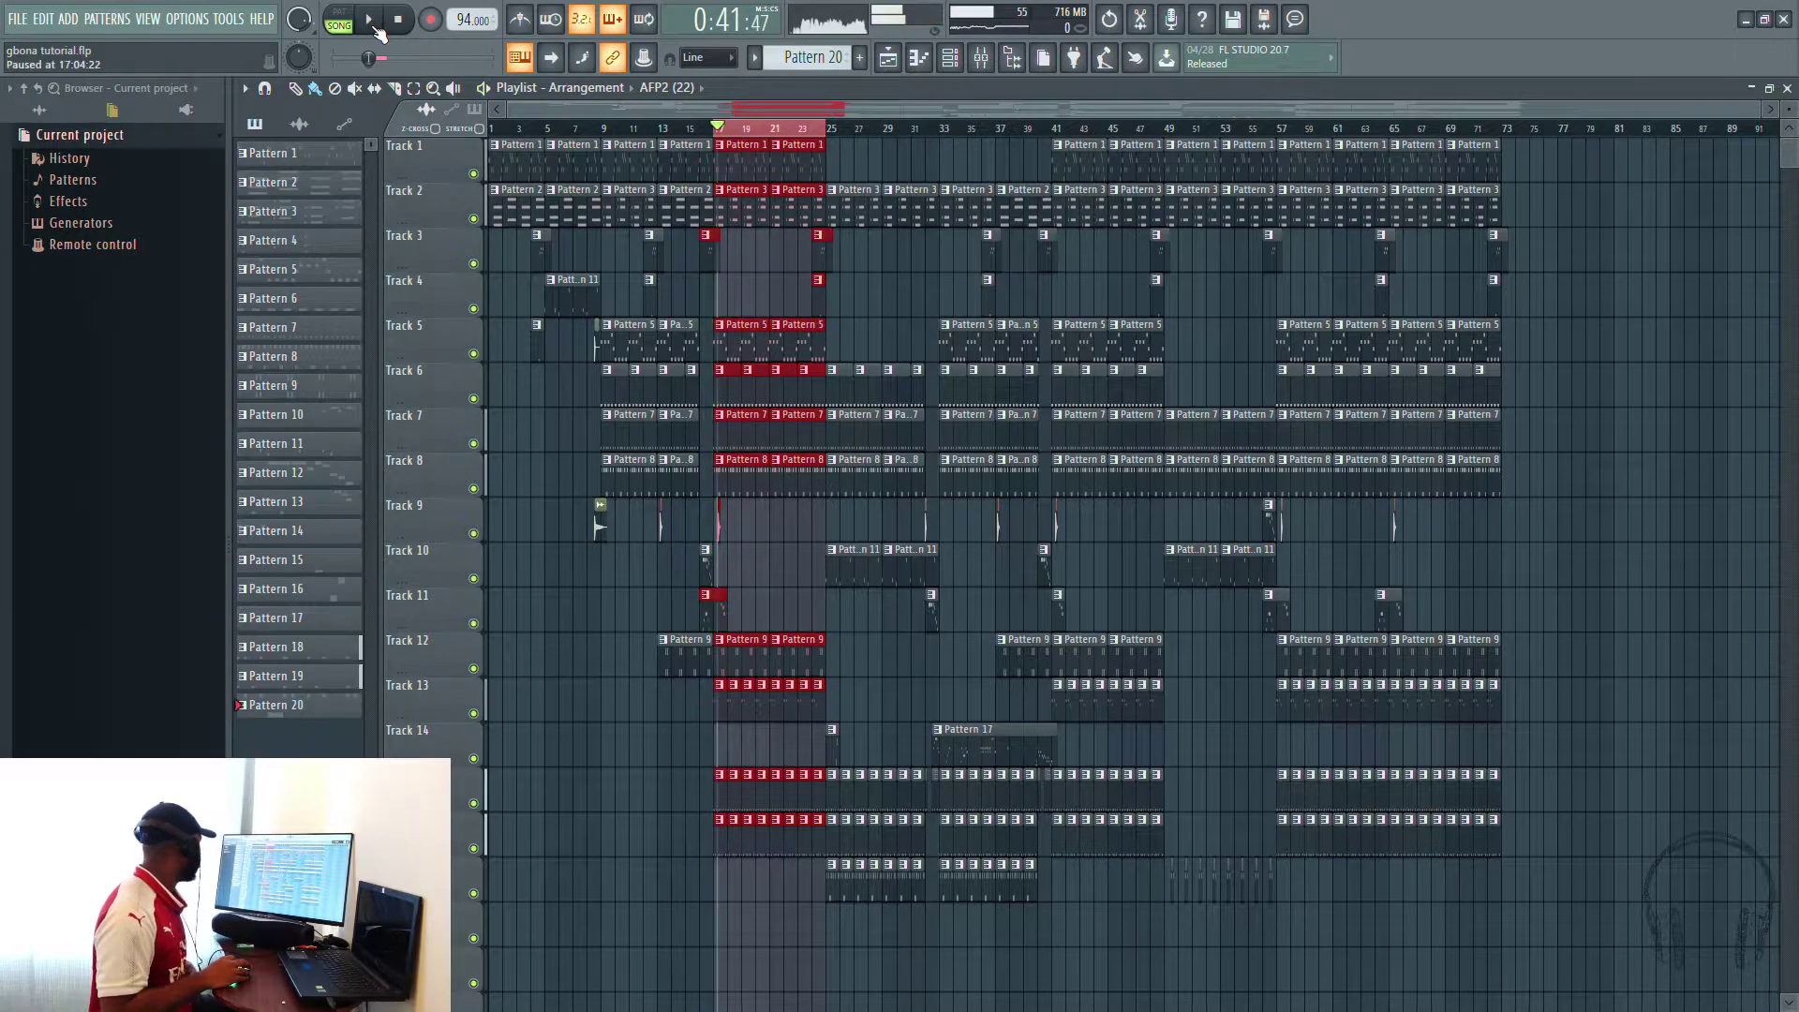
{"action": "left_click", "coordinate": [397, 20]}
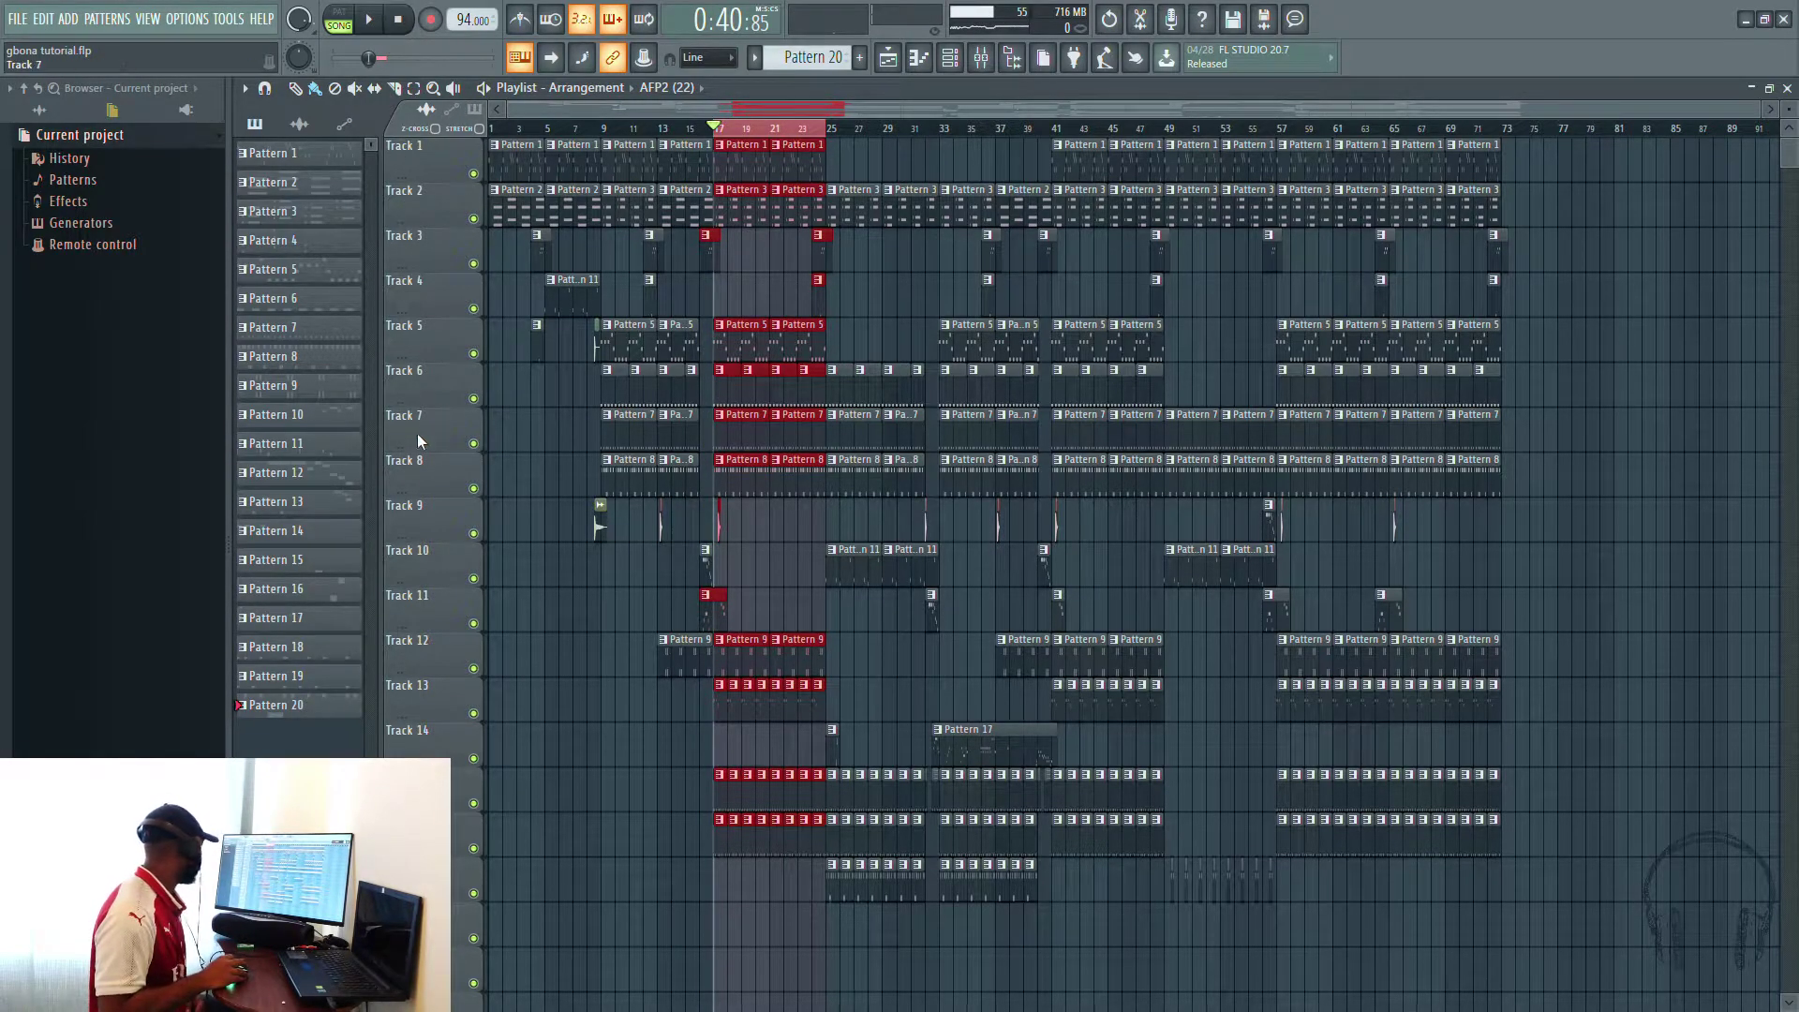
Step: Solo Track 7 in the playlist and, with the loop playing, bring in Tracks 8, 6, 15 and 16
{"action": "right_click", "coordinate": [475, 444]}
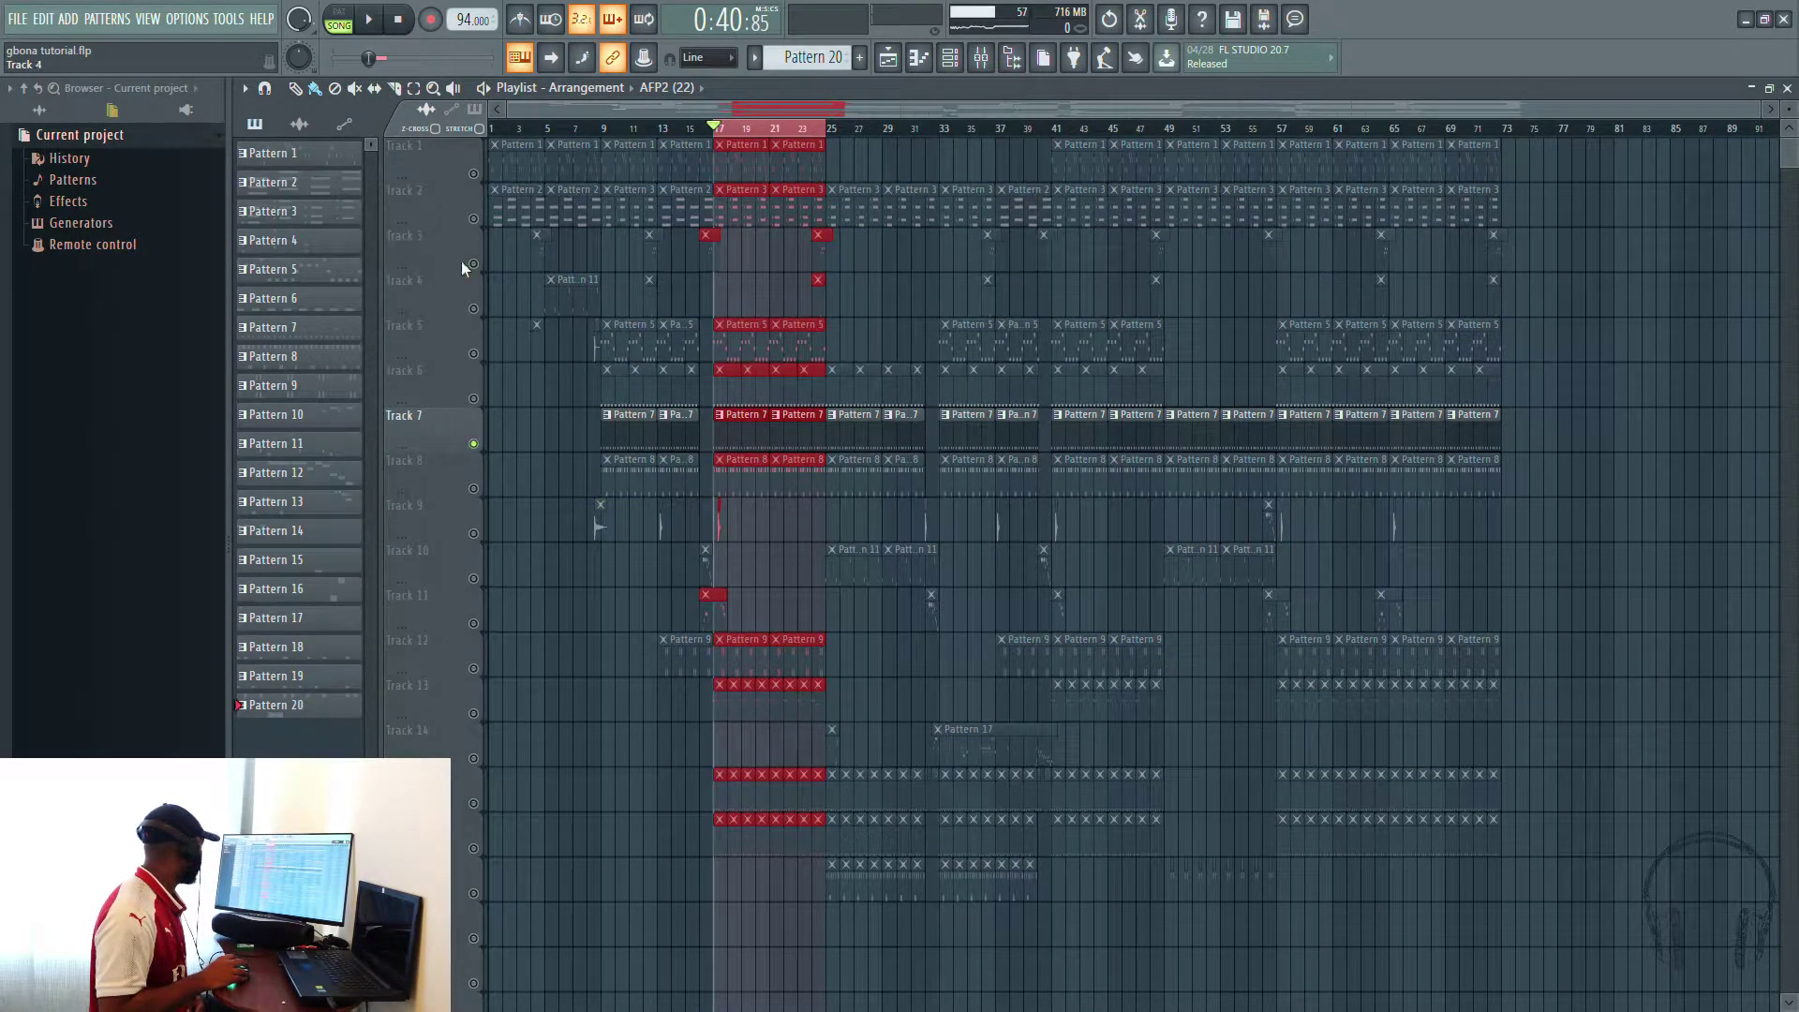
{"action": "left_click", "coordinate": [388, 20]}
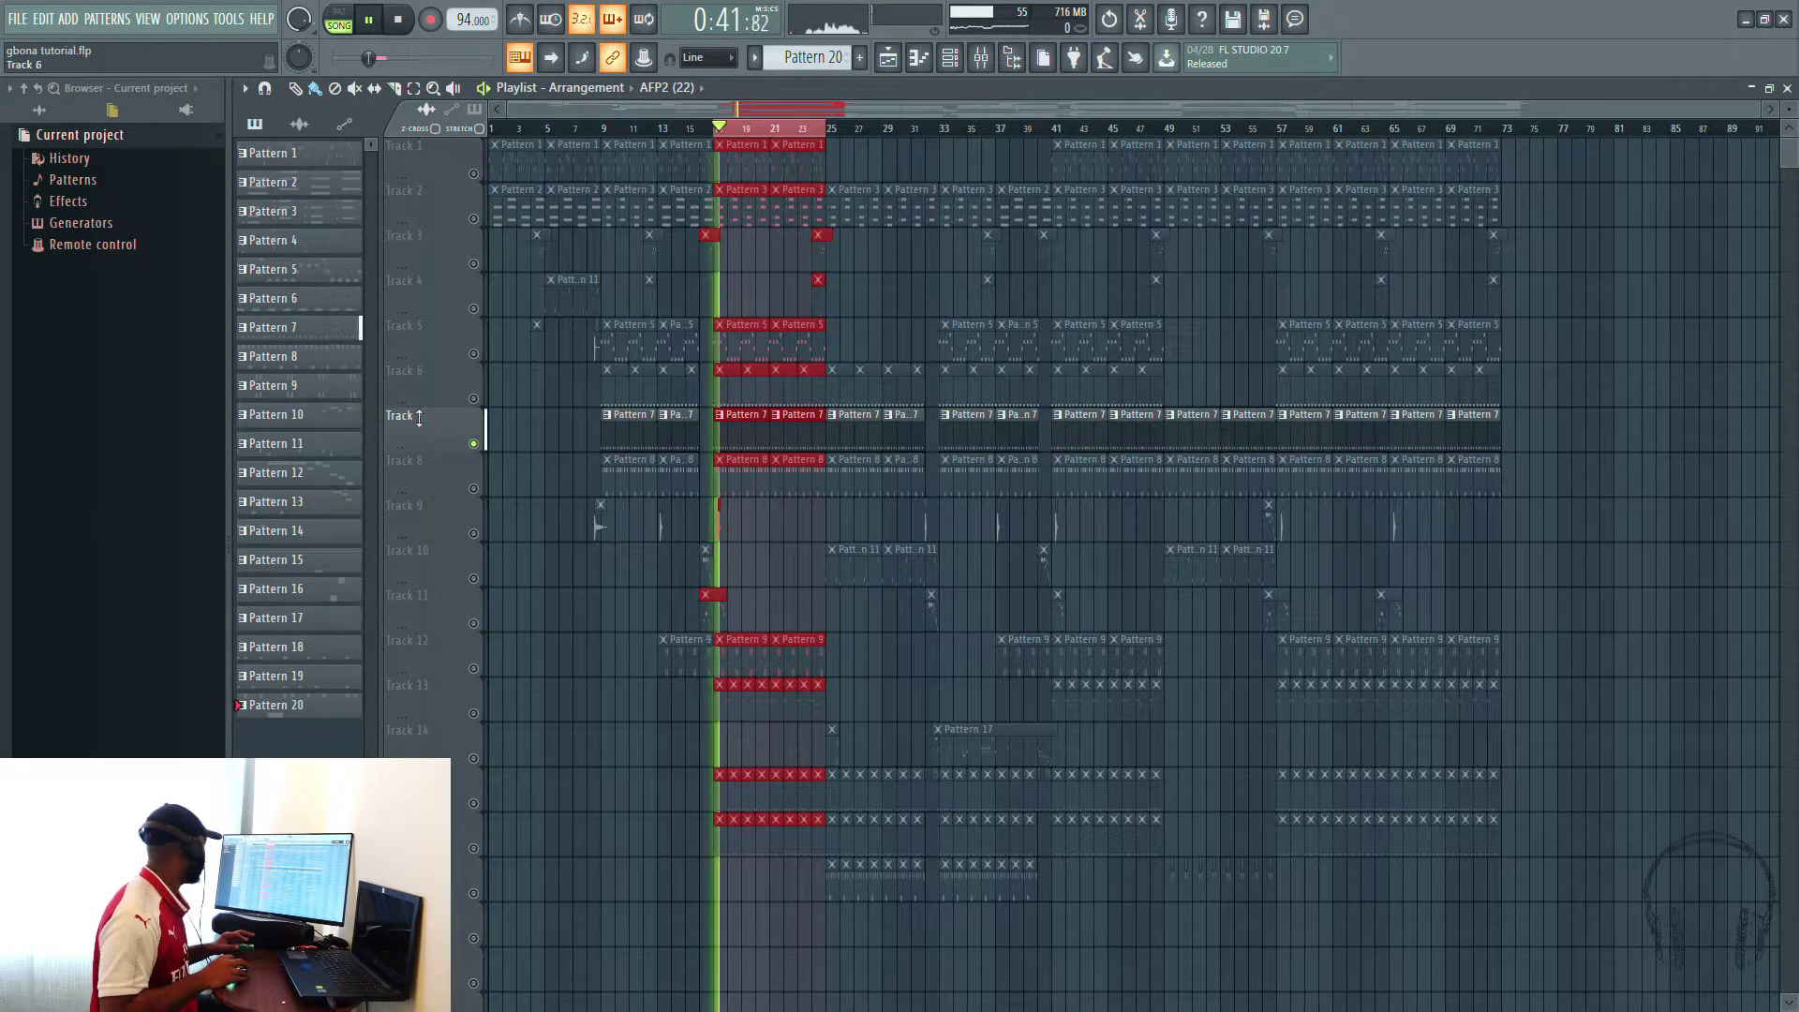
{"action": "left_click", "coordinate": [475, 489]}
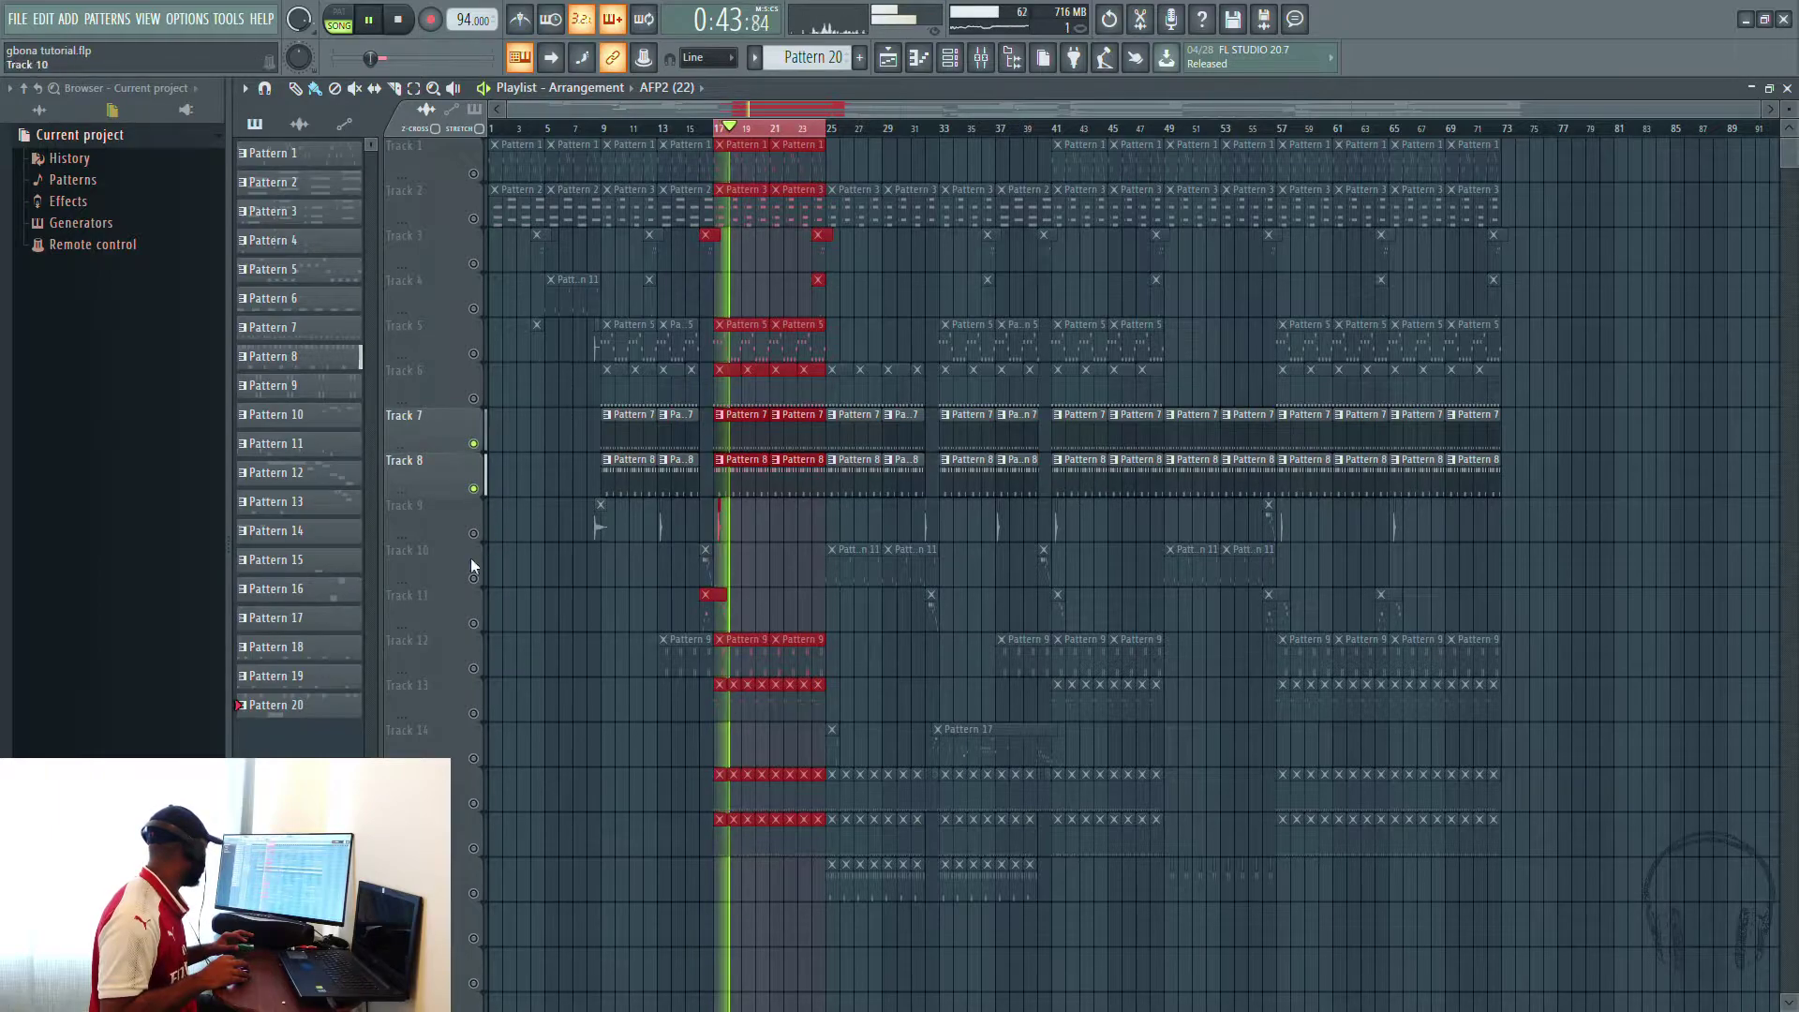
{"action": "left_click", "coordinate": [474, 399]}
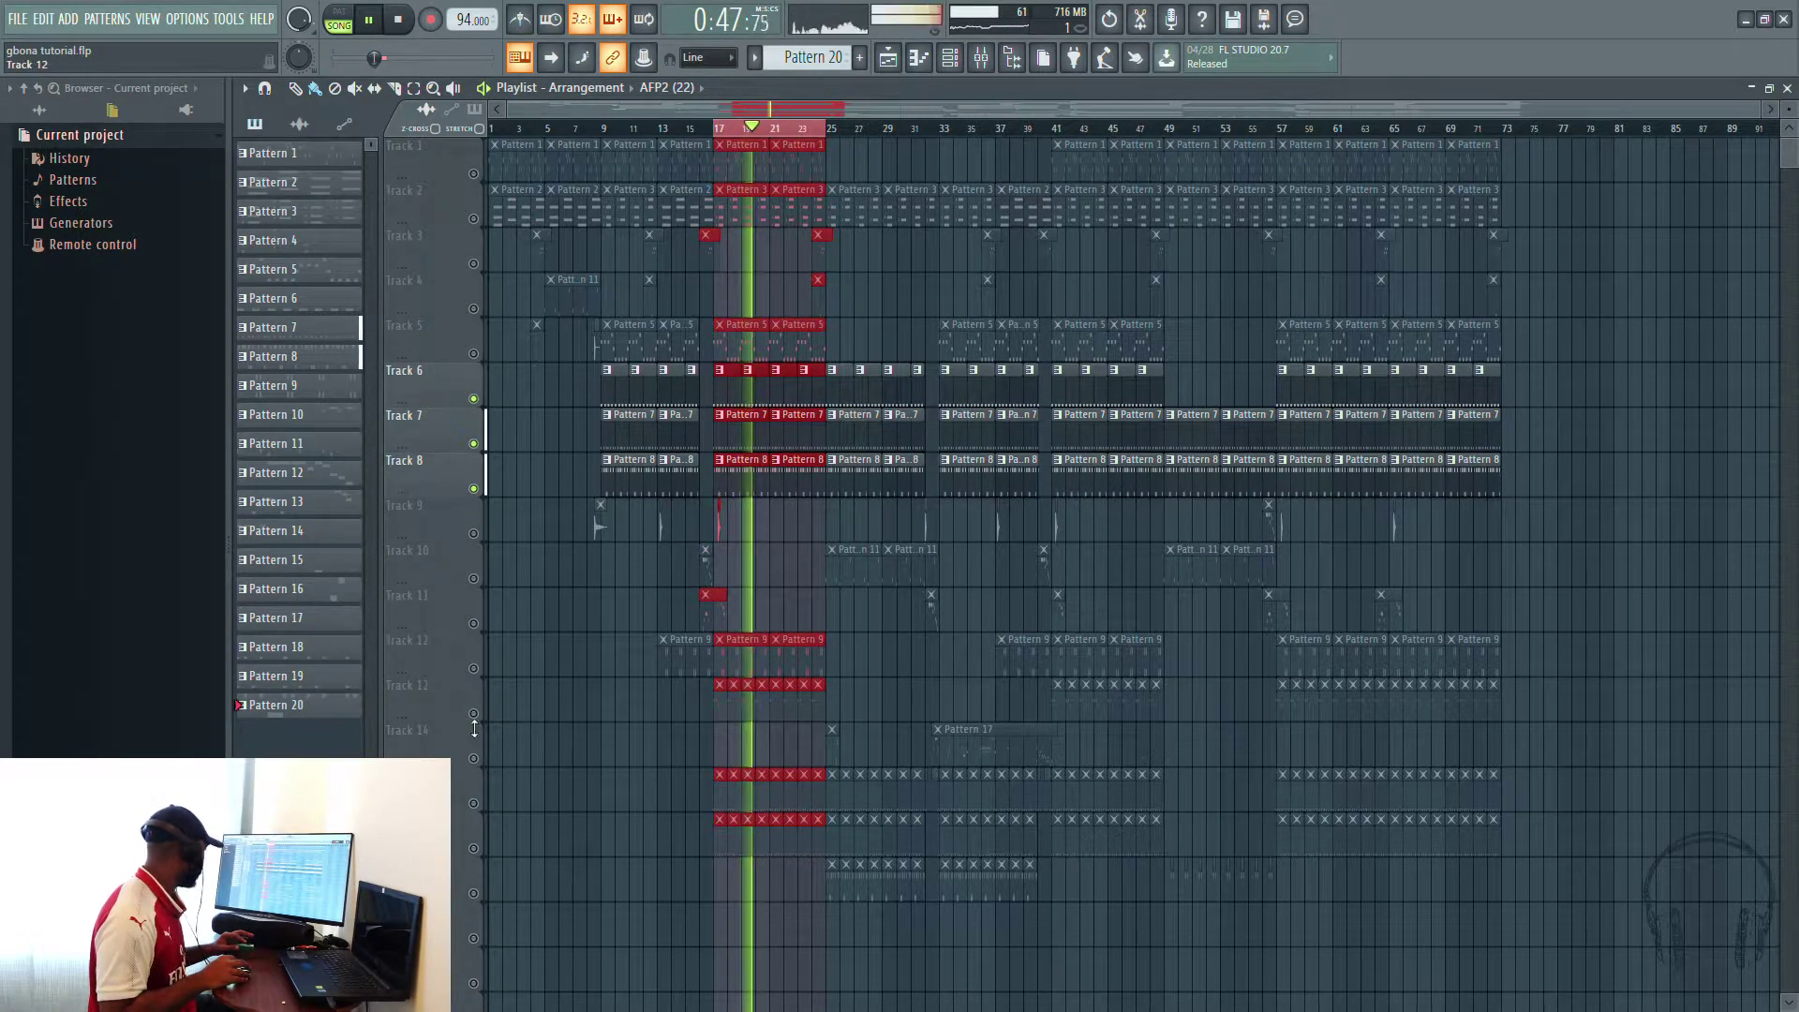
{"action": "left_click", "coordinate": [474, 804]}
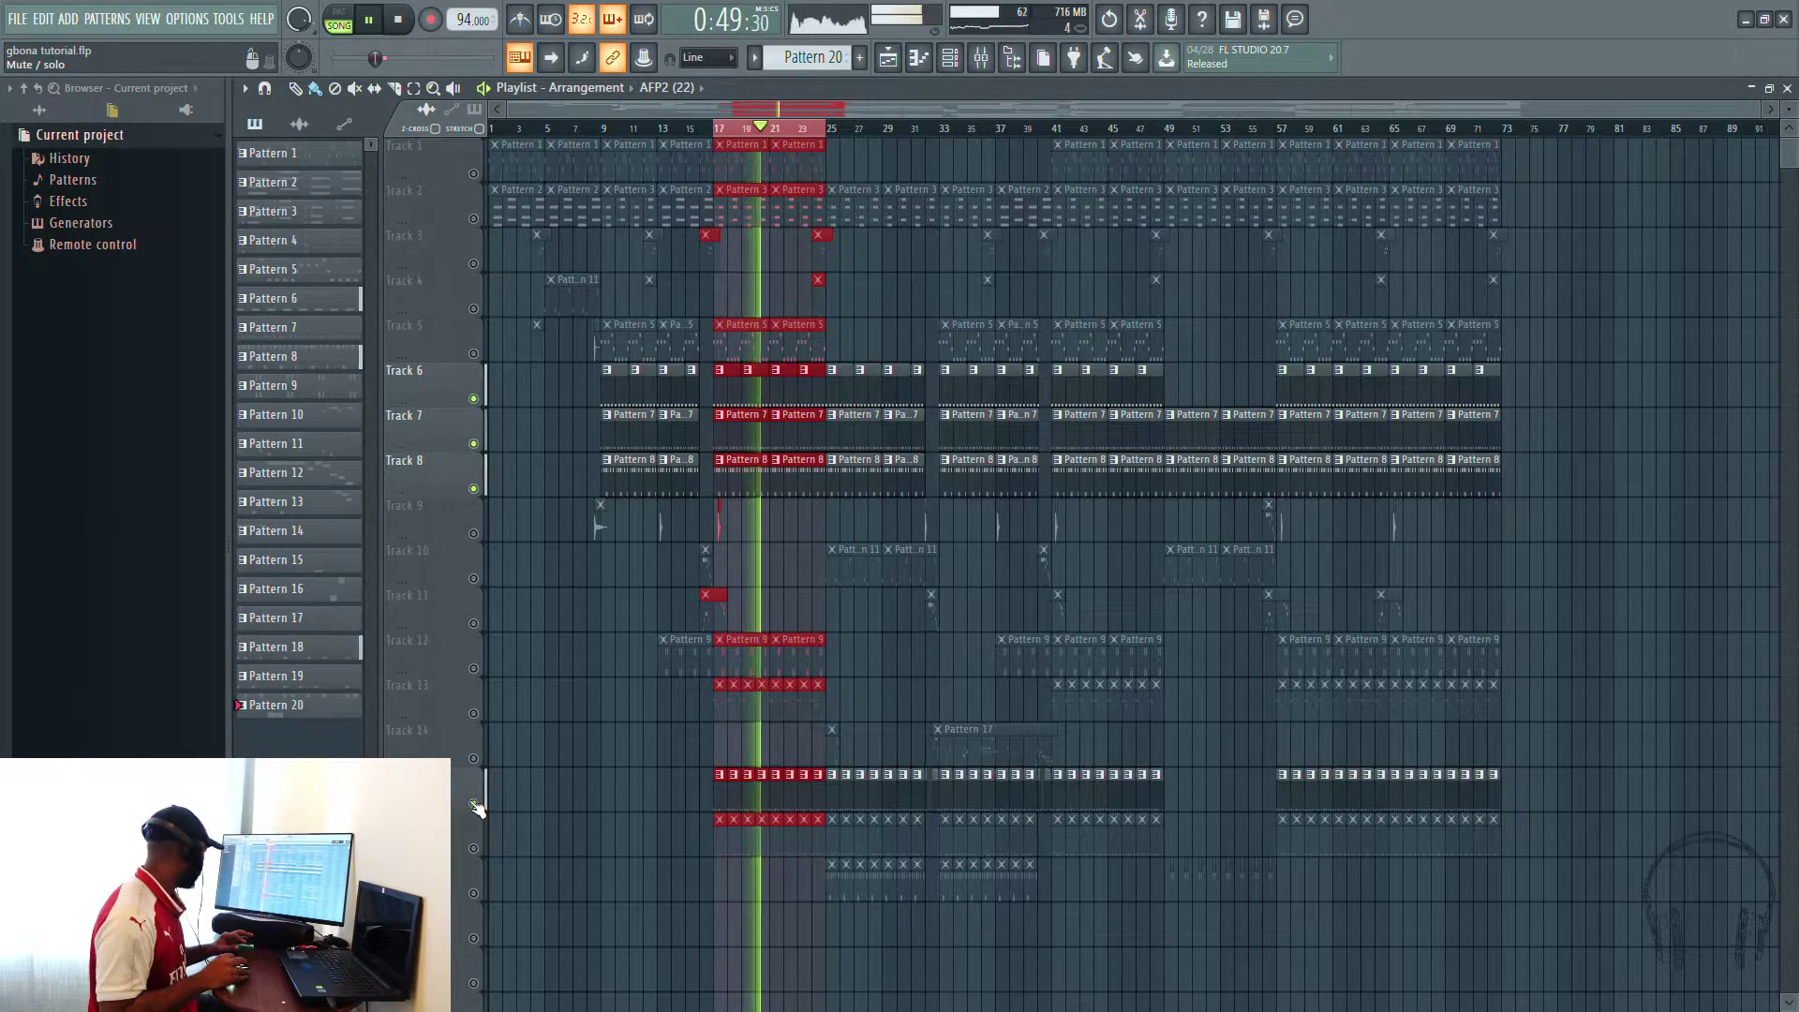
{"action": "left_click", "coordinate": [474, 849]}
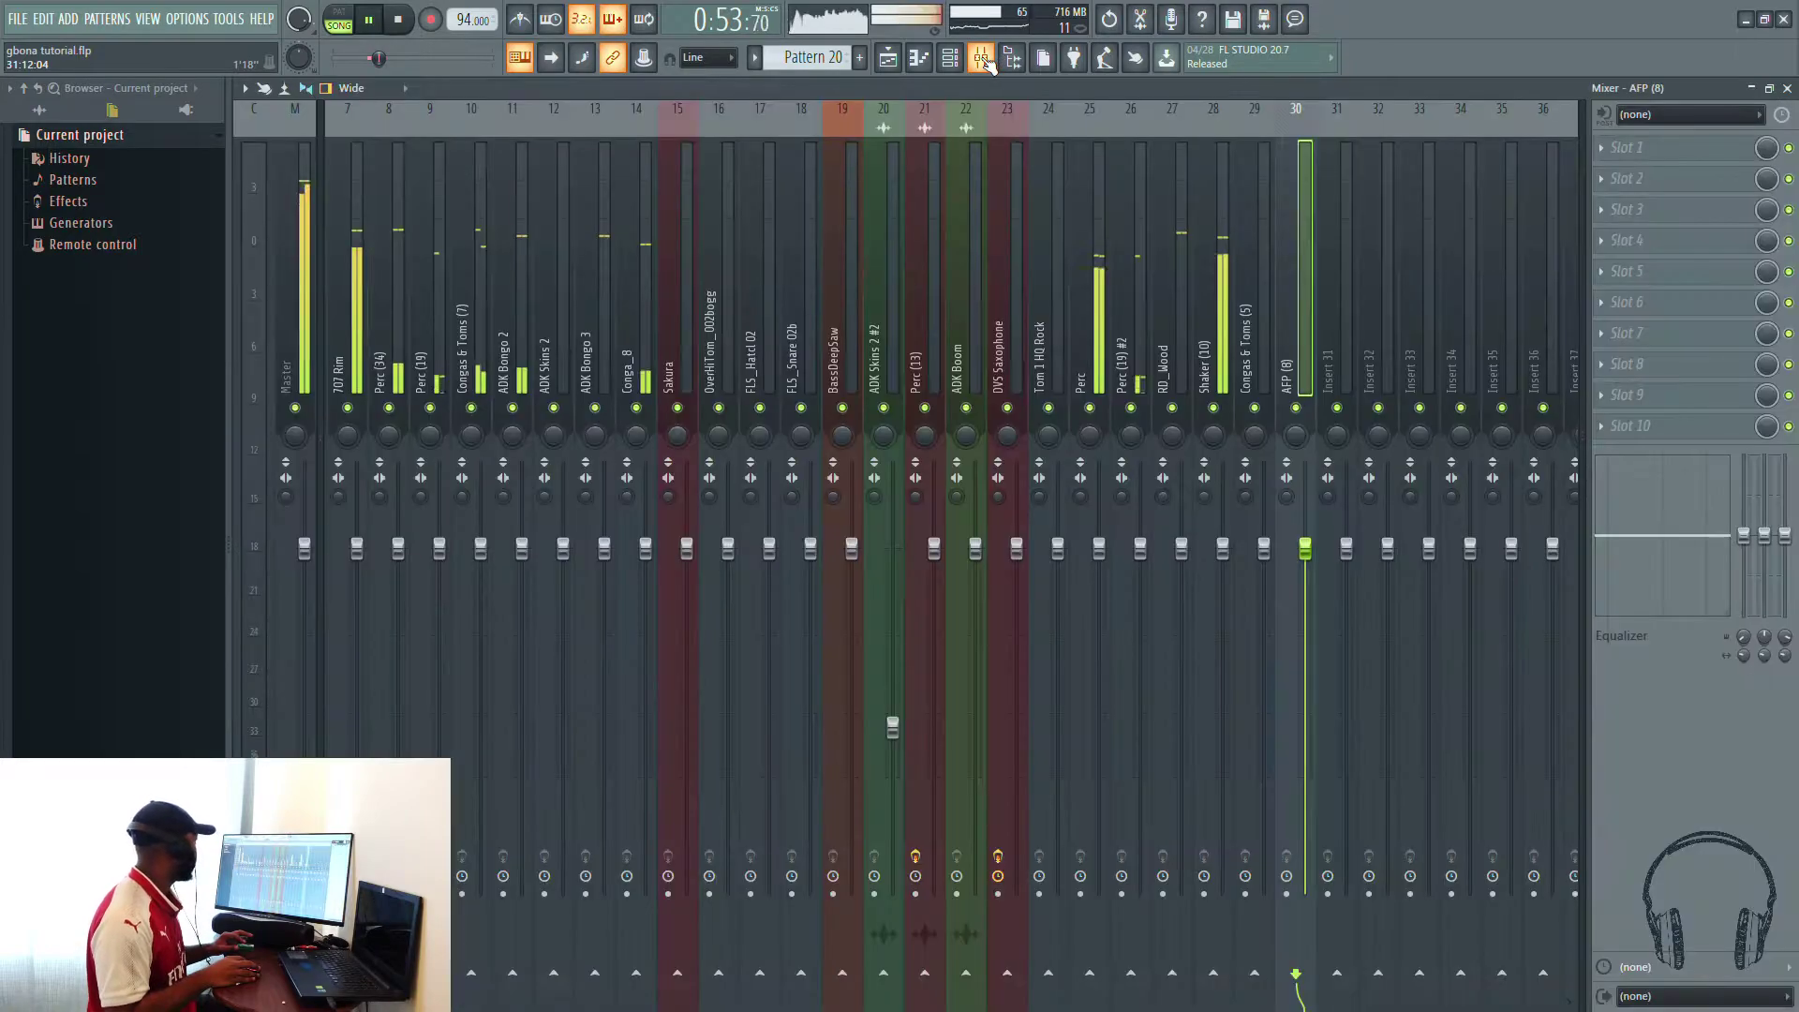
Step: Show the mixer, stop playback, undo the ADK Skins 2 #2 fader change and briefly replay the loop
{"action": "left_click", "coordinate": [1000, 58]}
{"action": "key", "text": "space"}
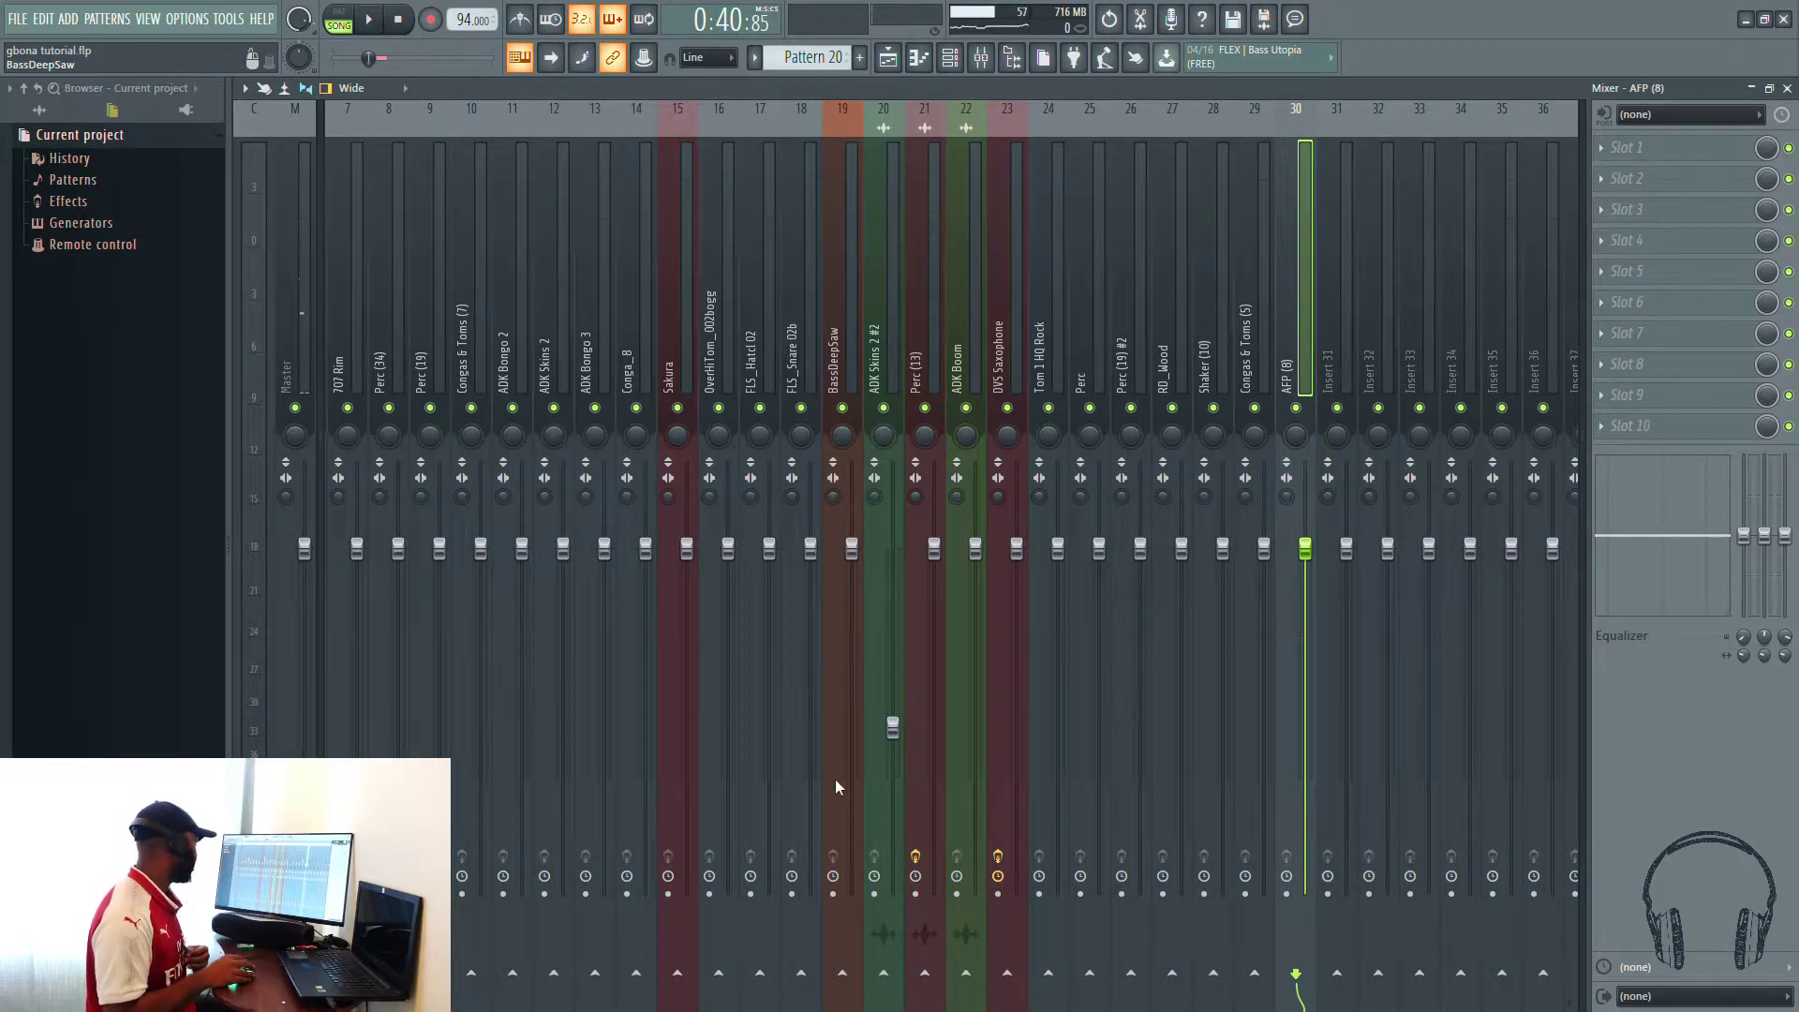
{"action": "key", "text": "ctrl+z"}
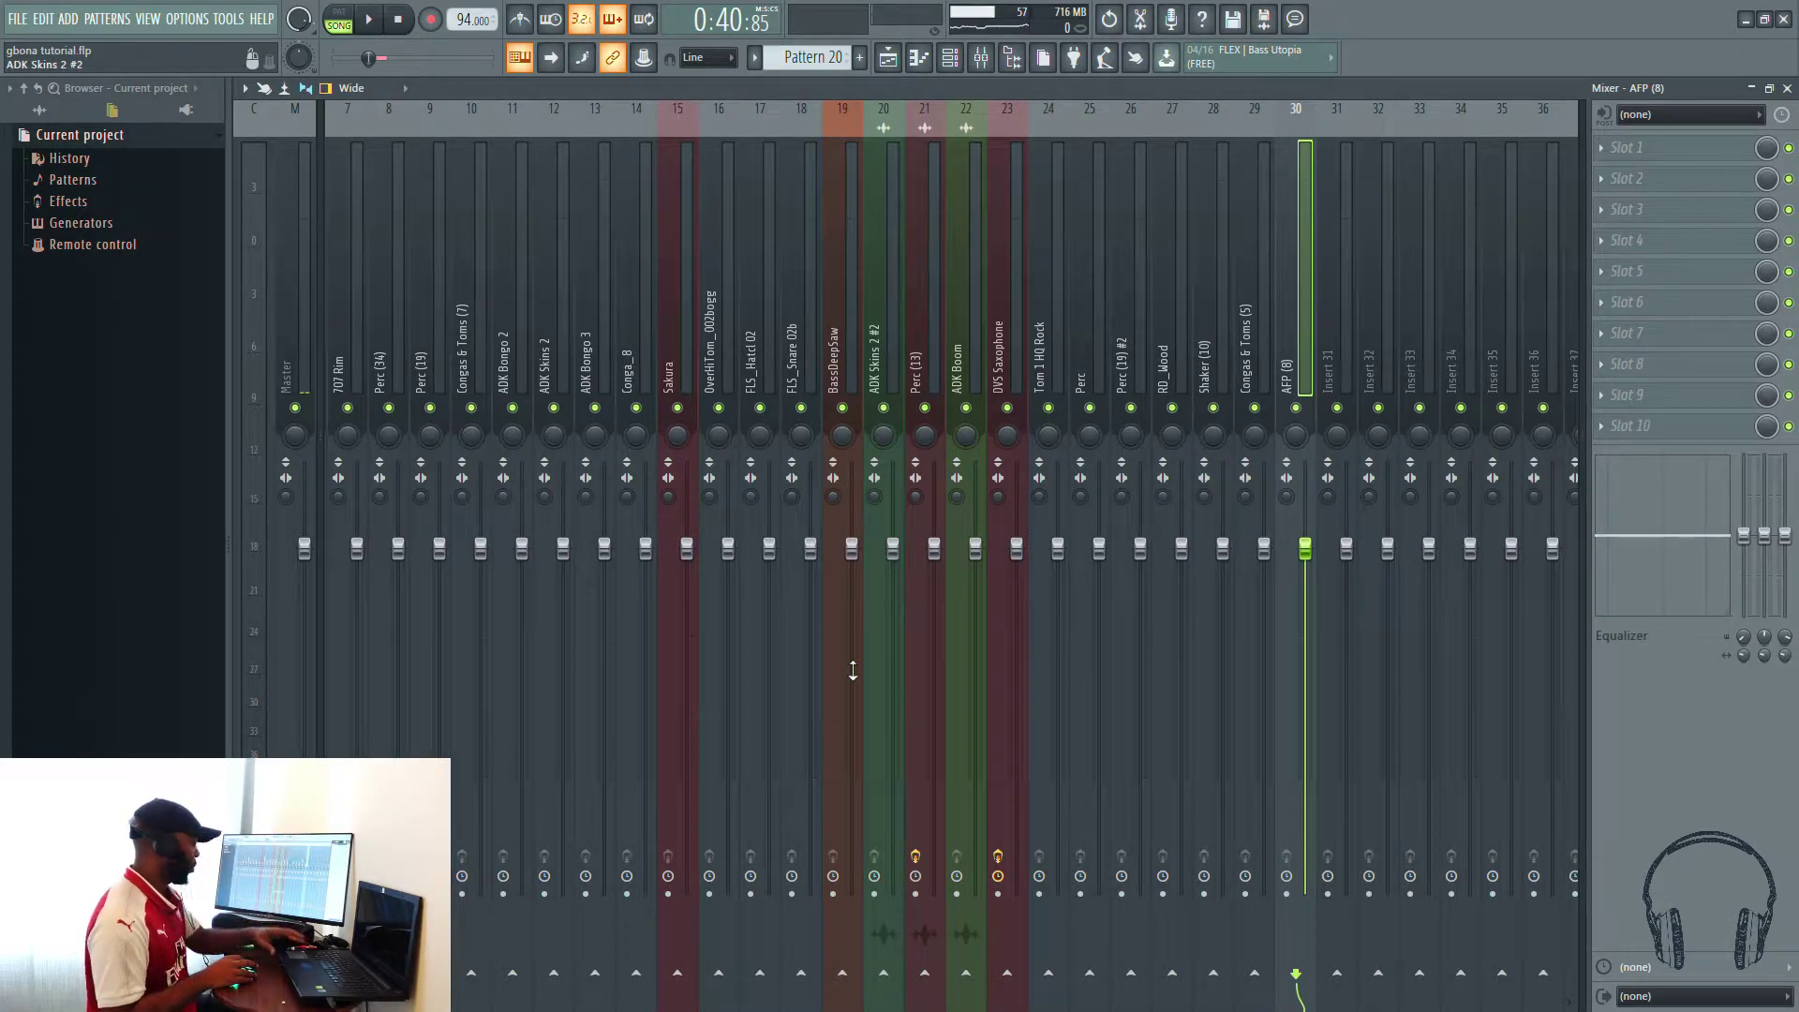
{"action": "key", "text": "space"}
{"action": "key", "text": "space"}
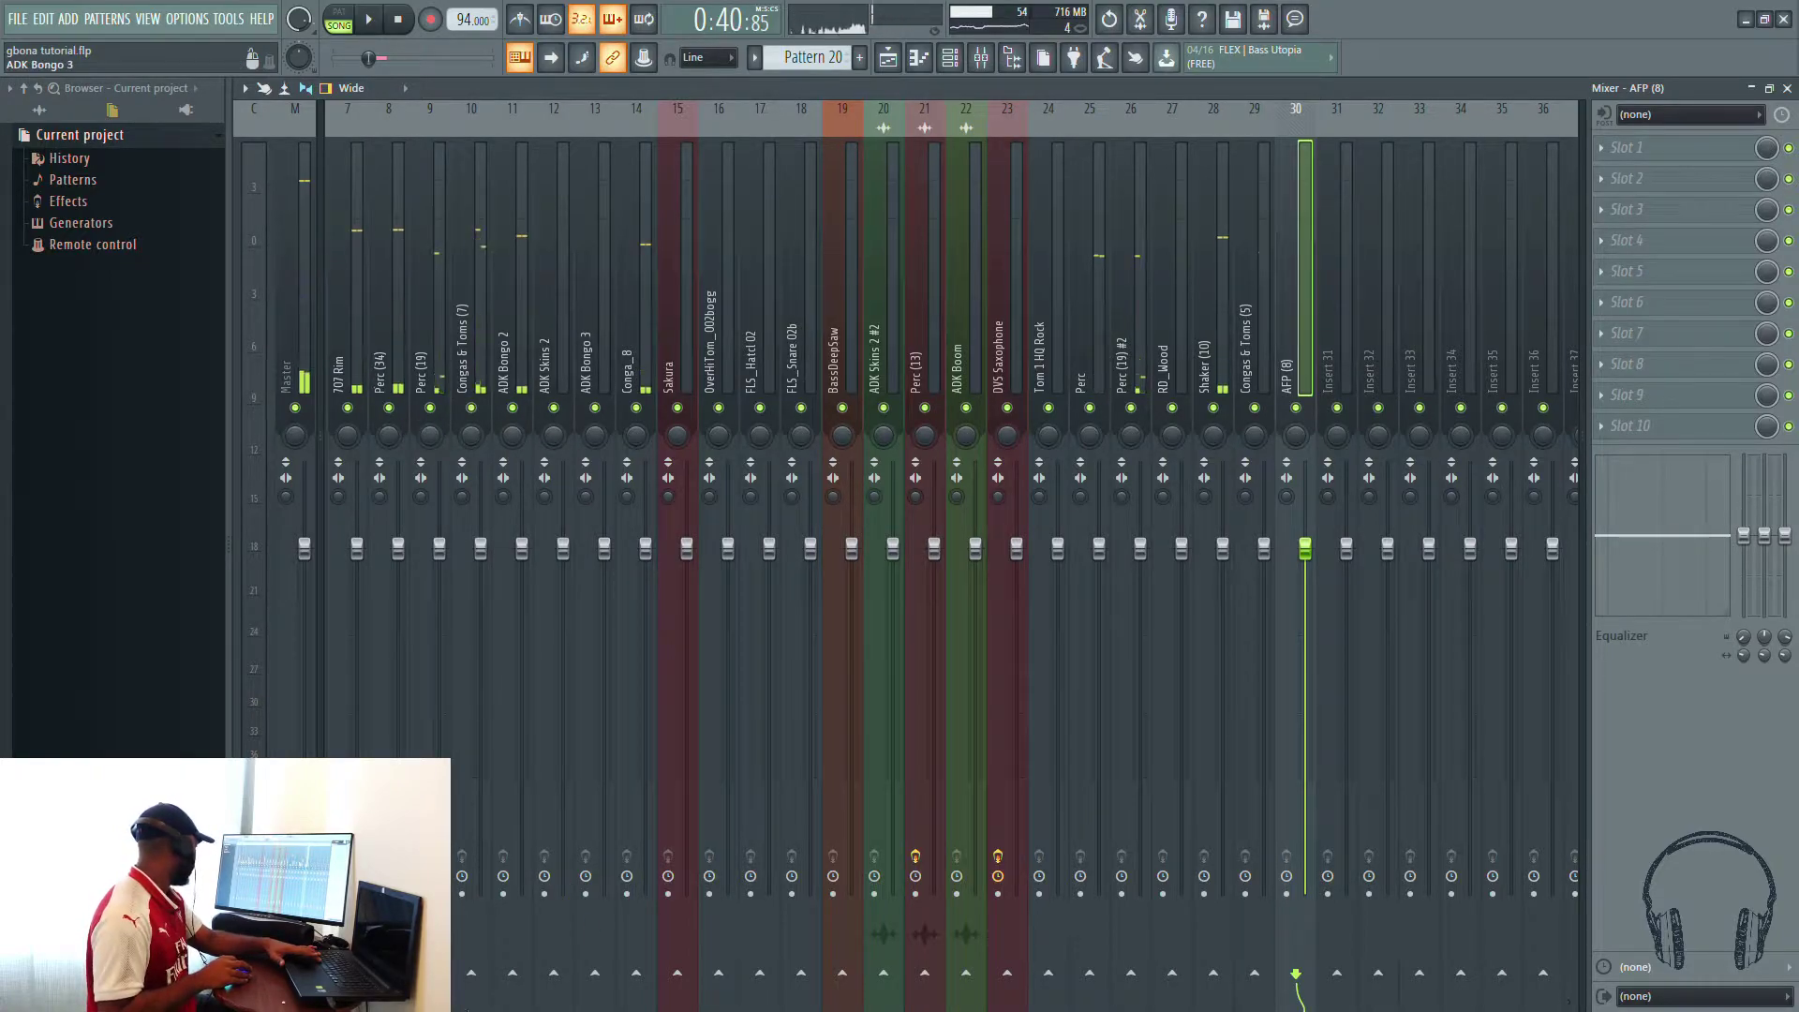
Step: Solo the Kick (31) mixer channel and lower its fader to about -3.7 dB while the loop plays
{"action": "scroll", "coordinate": [289, 572], "scroll_direction": "left", "scroll_amount": 6}
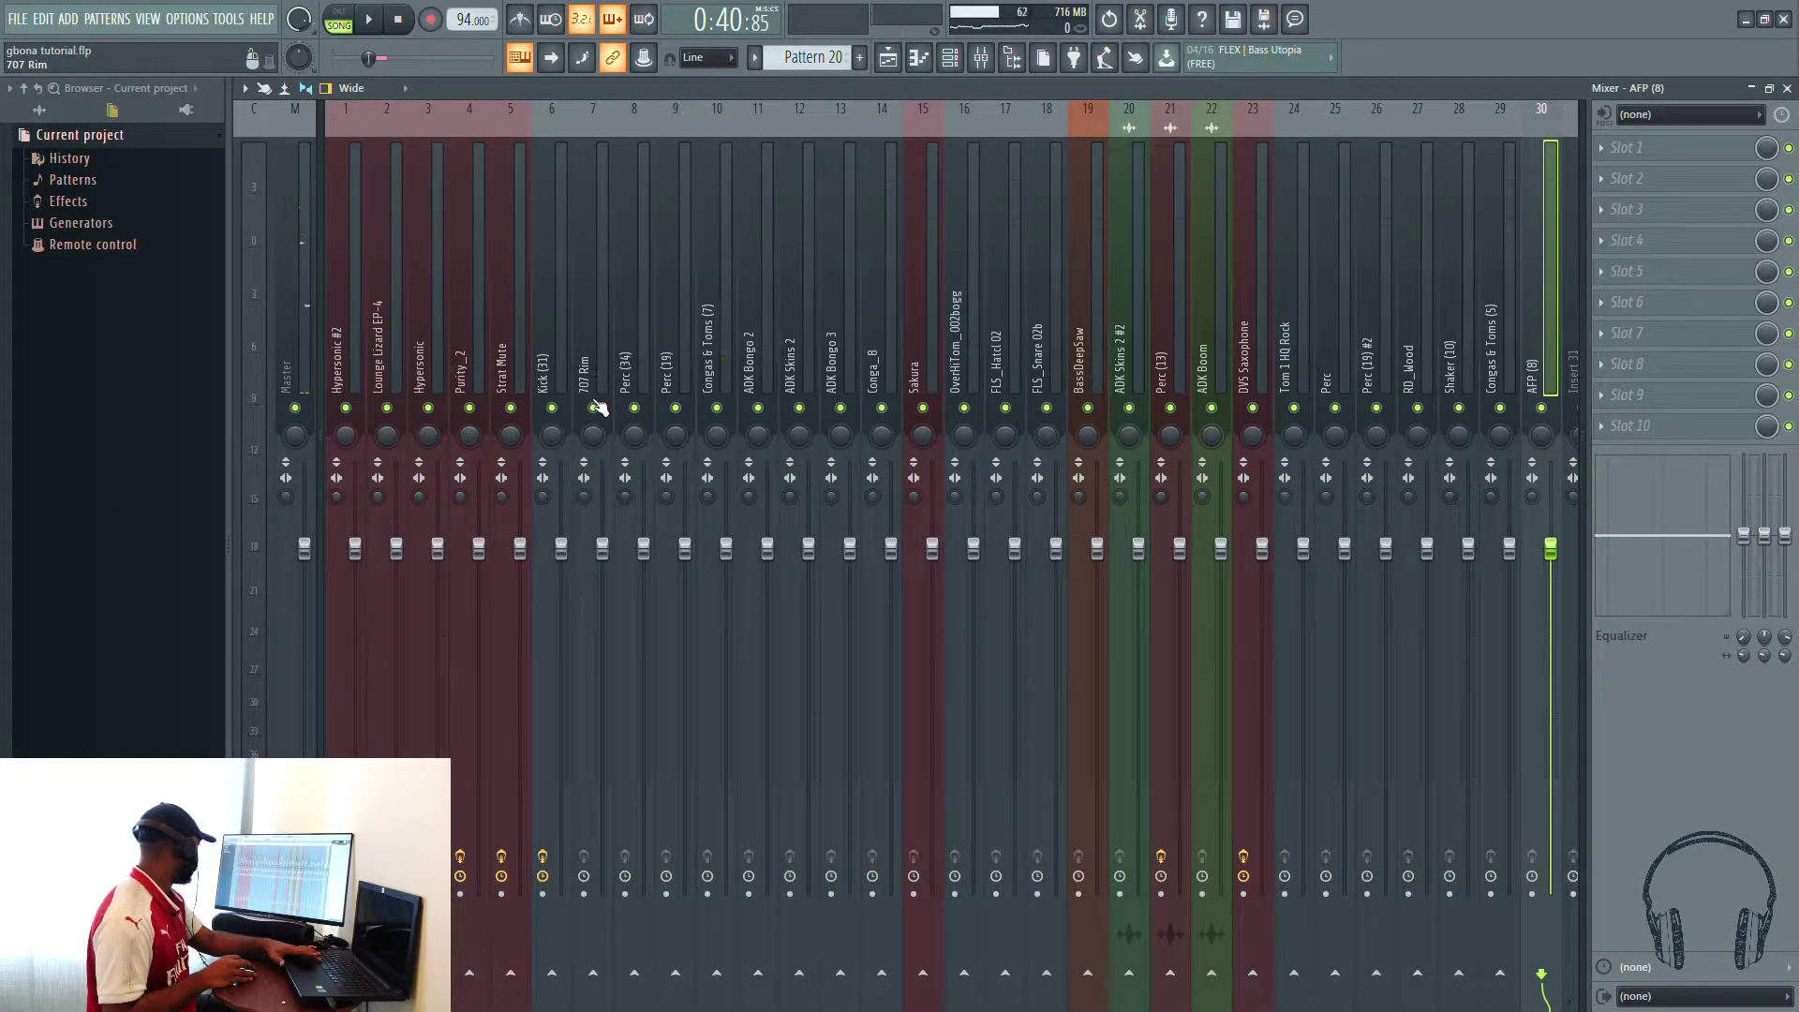
{"action": "right_click", "coordinate": [552, 407]}
{"action": "key", "text": "space"}
{"action": "key", "text": "space"}
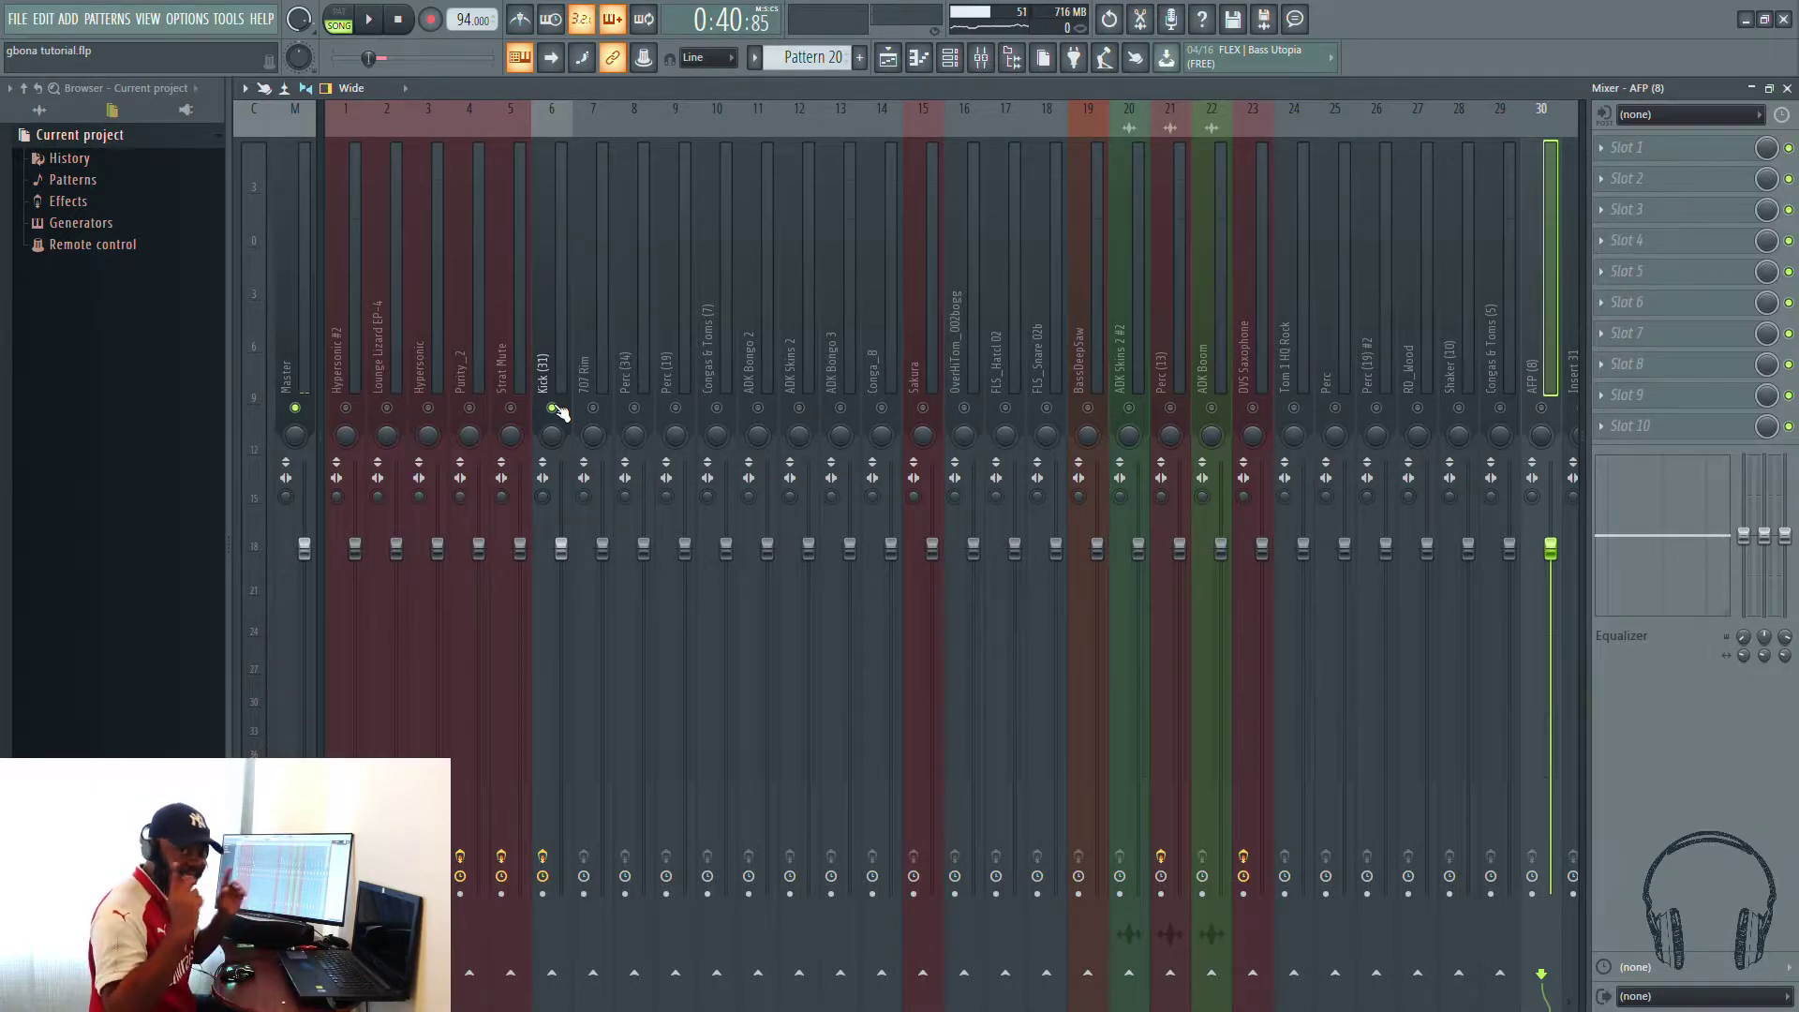
{"action": "key", "text": "space"}
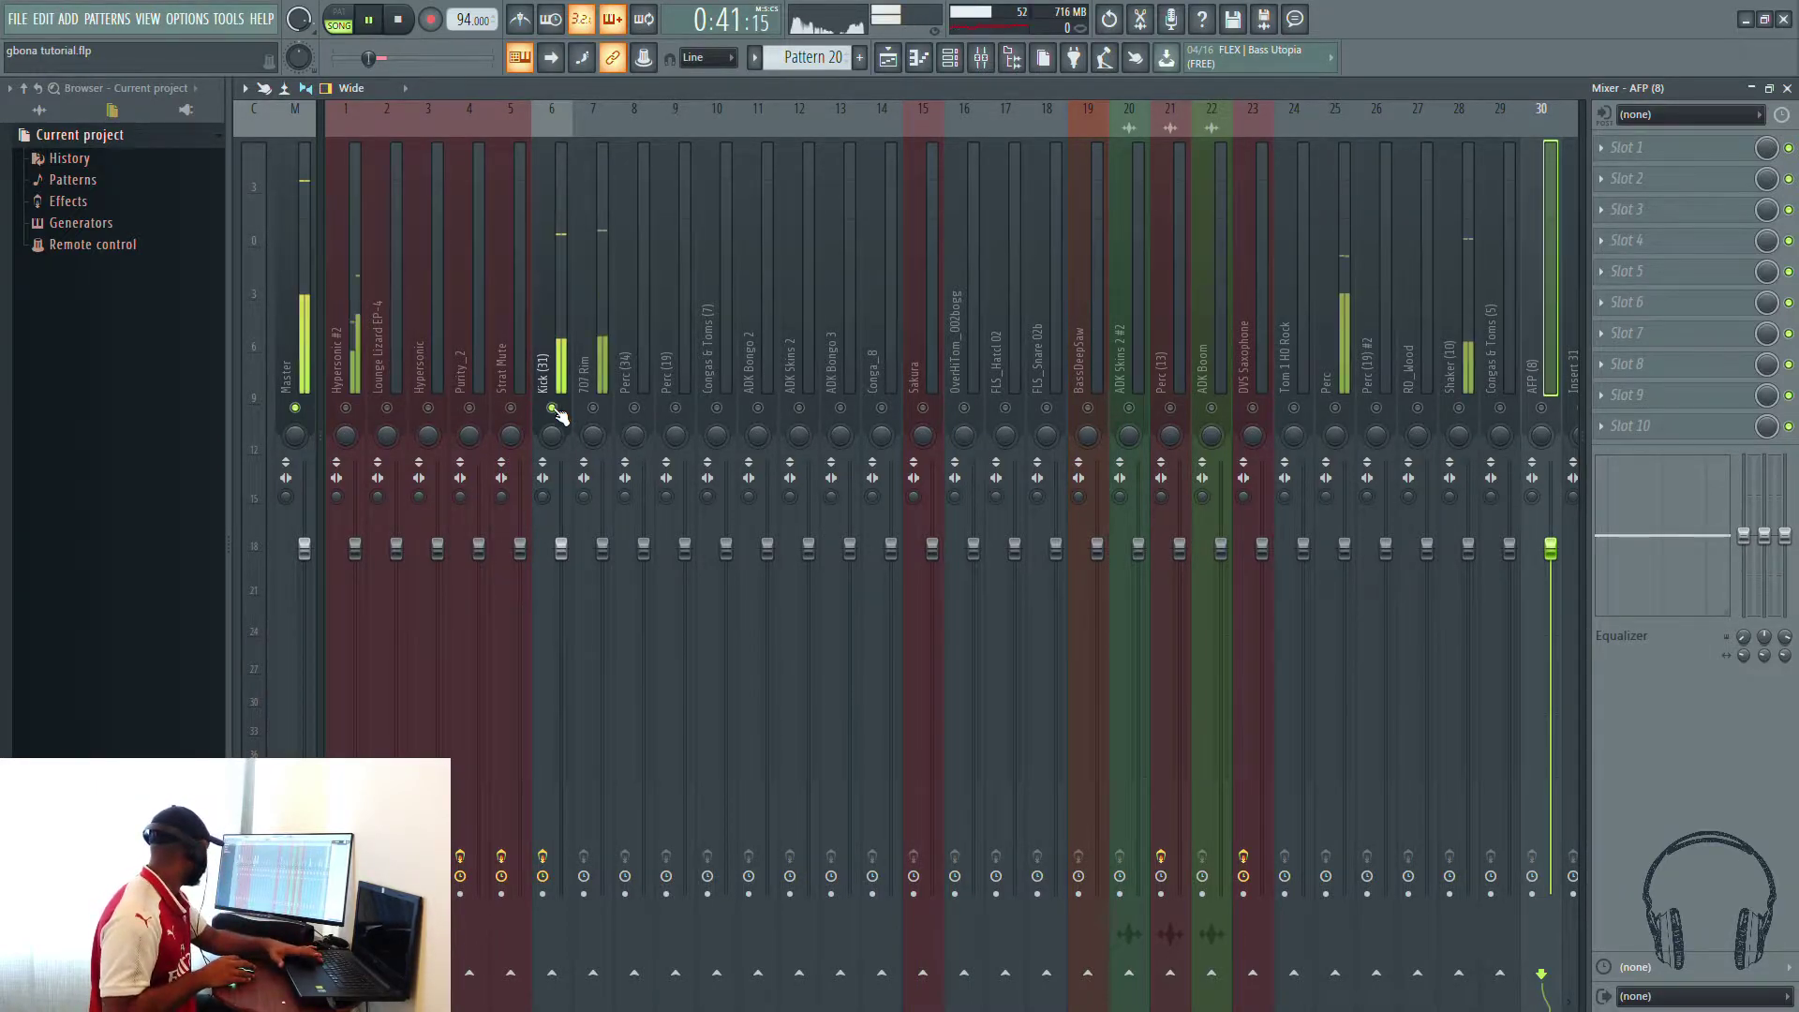
{"action": "left_click", "coordinate": [562, 290]}
{"action": "left_click_drag", "start_coordinate": [562, 547], "coordinate": [561, 604]}
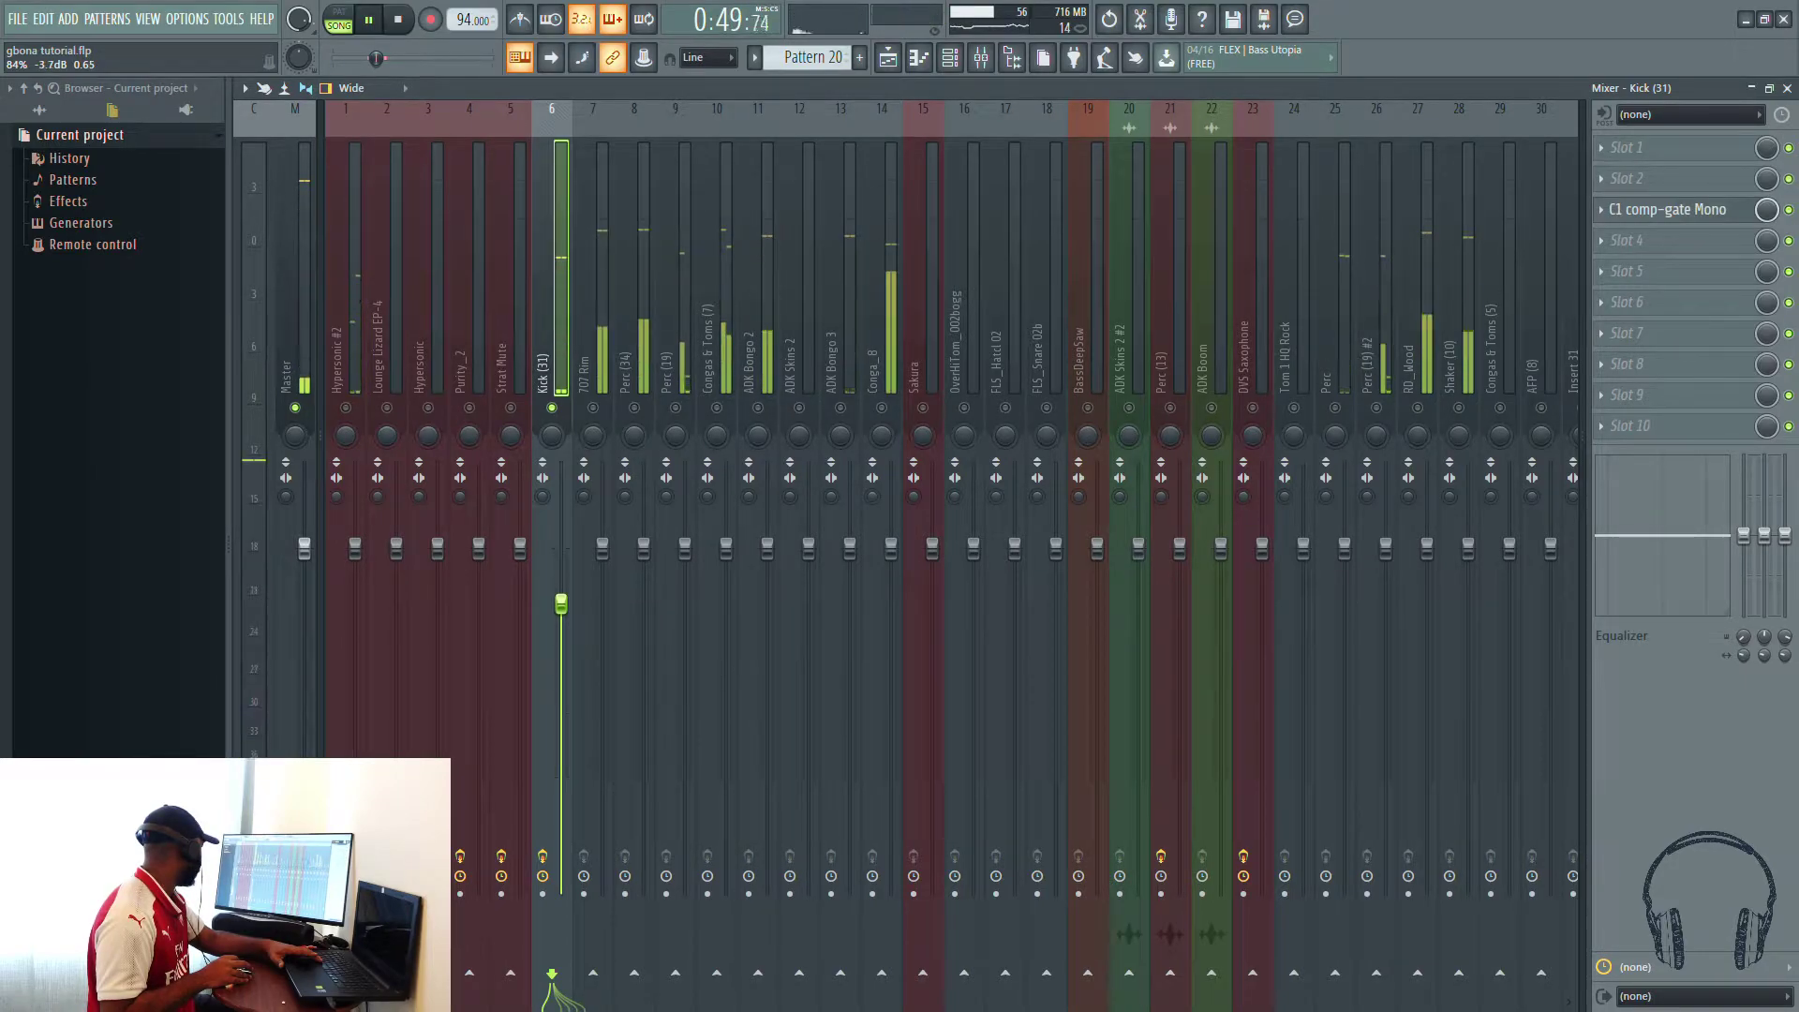
{"action": "key", "text": "space"}
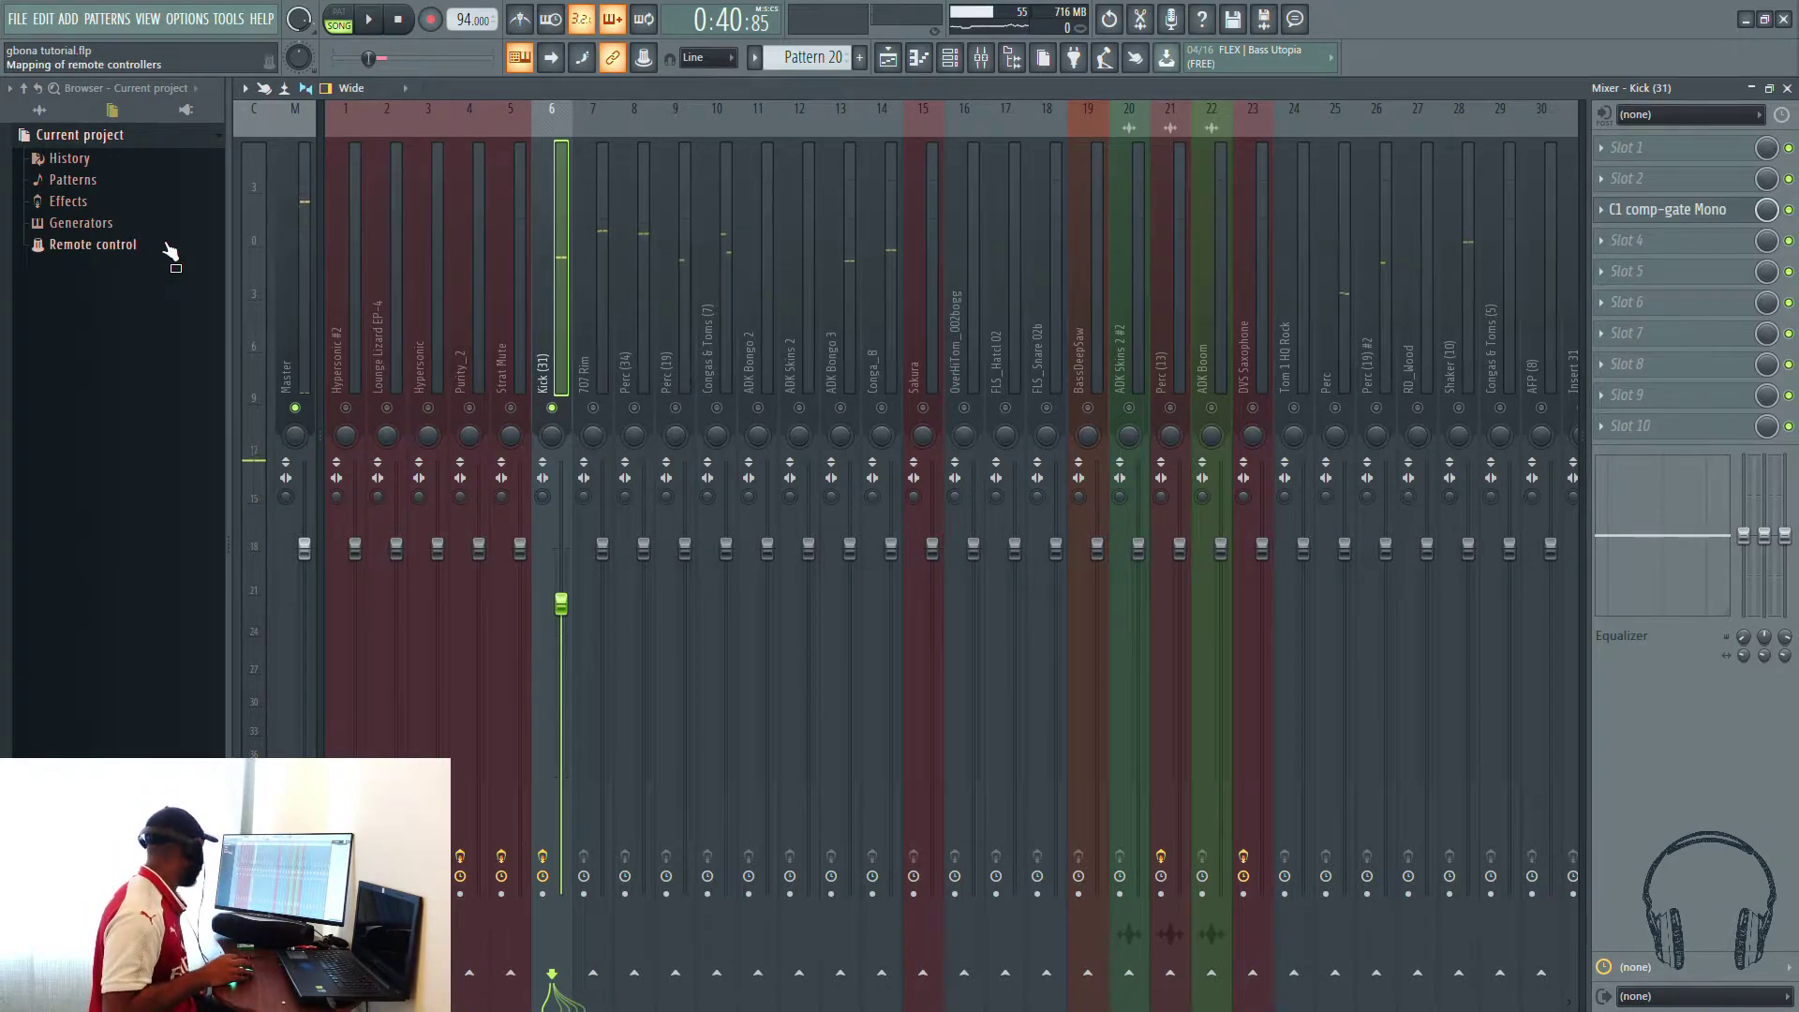
Step: Inspect the effect slots of the Master channel and of the Kick (31) channel
{"action": "left_click", "coordinate": [282, 267]}
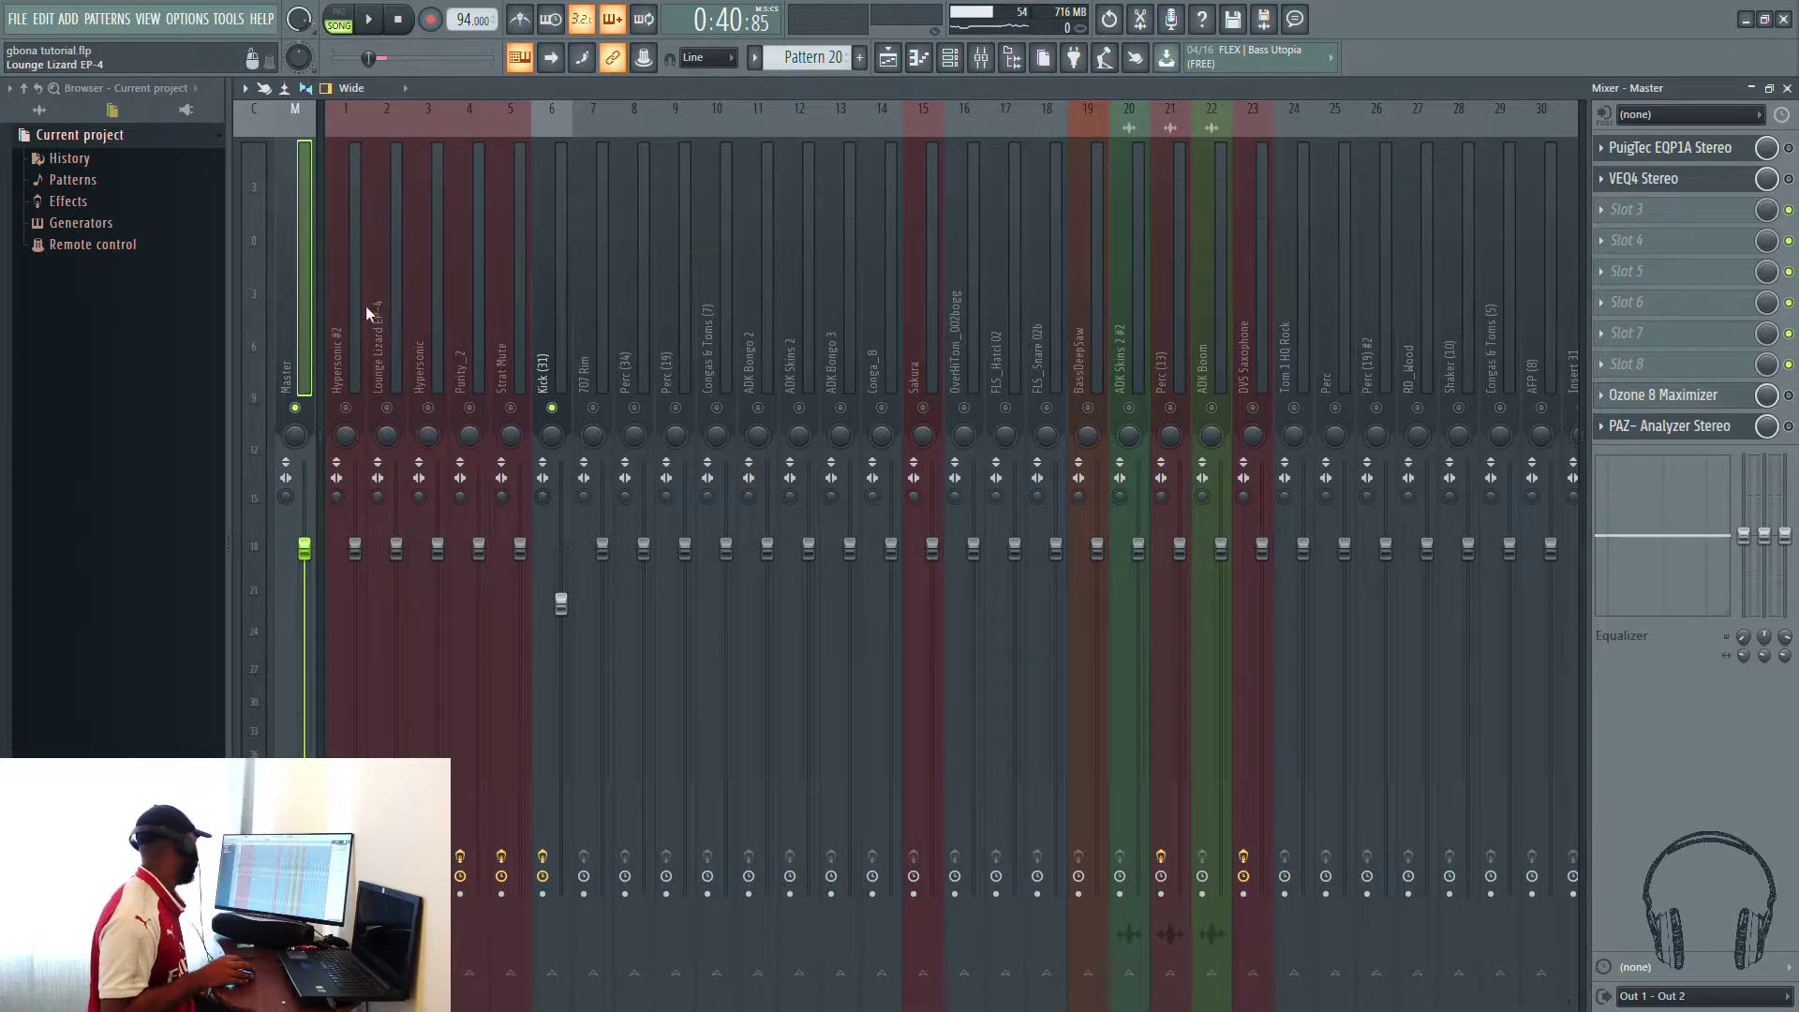
{"action": "left_click", "coordinate": [338, 317]}
{"action": "left_click", "coordinate": [555, 336]}
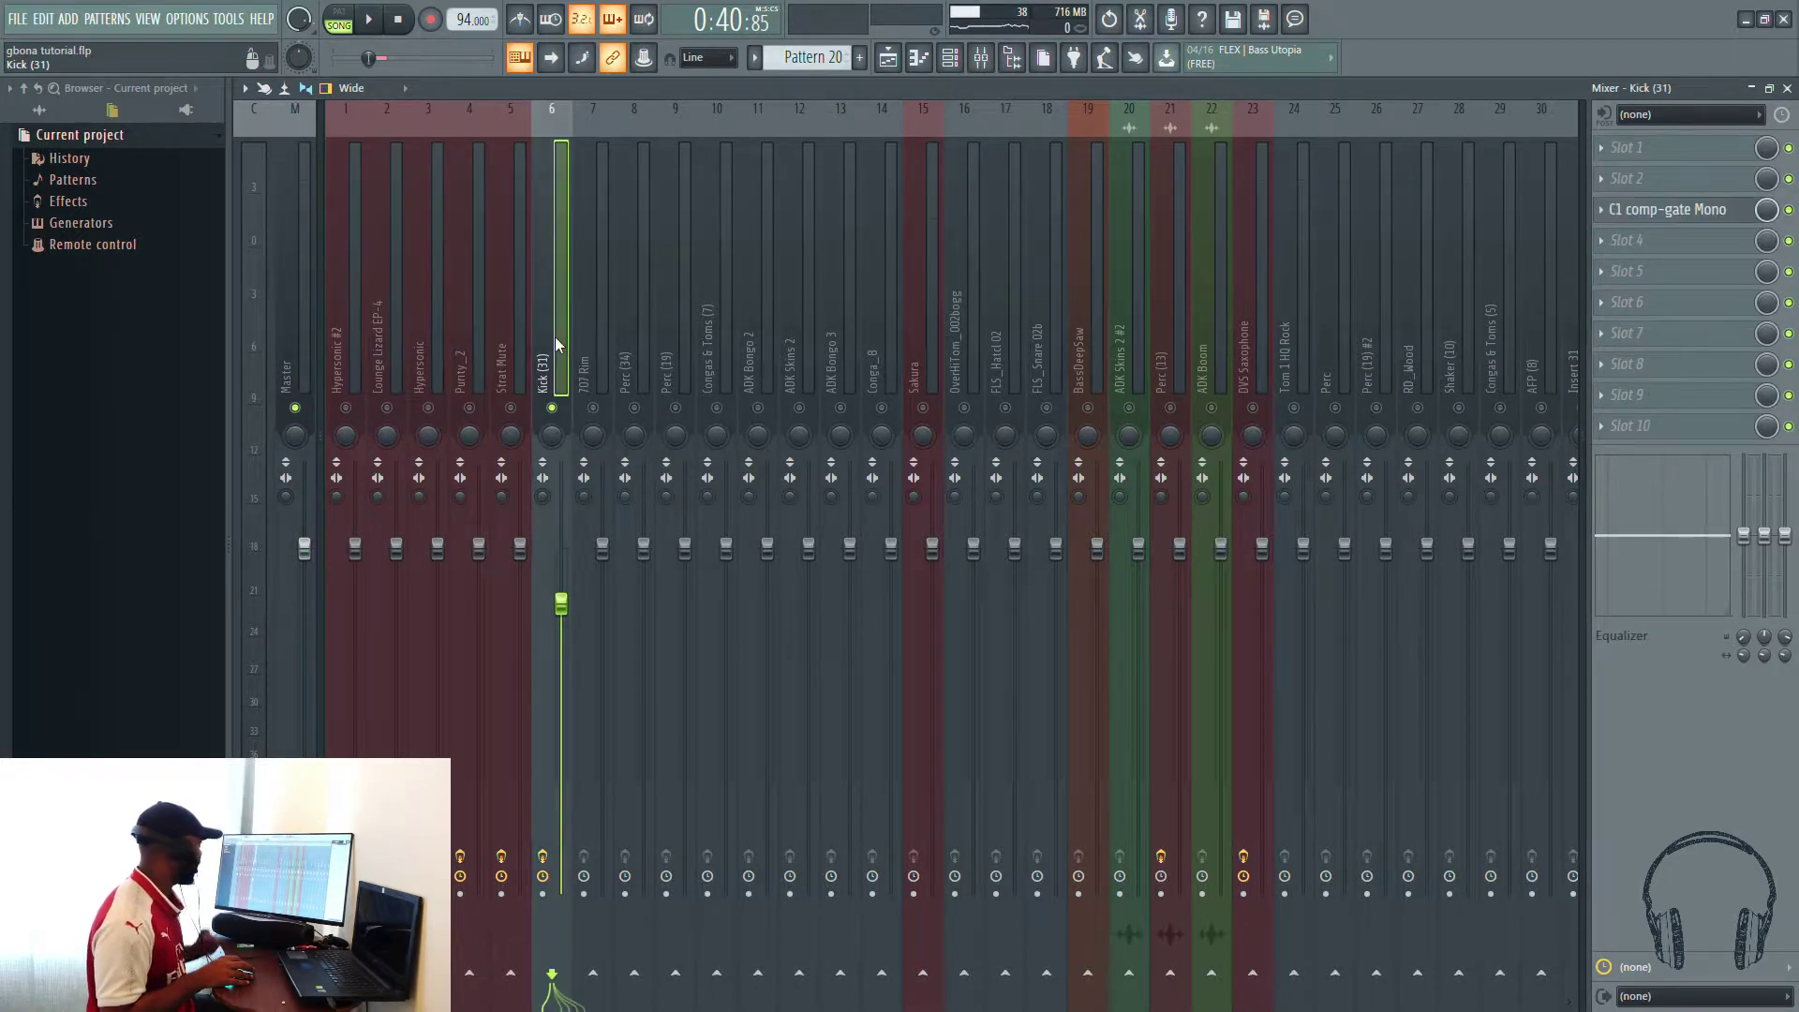
Step: Play the loop, enable the 707 Rim channel and lower its fader to about -7.8 dB
{"action": "key", "text": "space"}
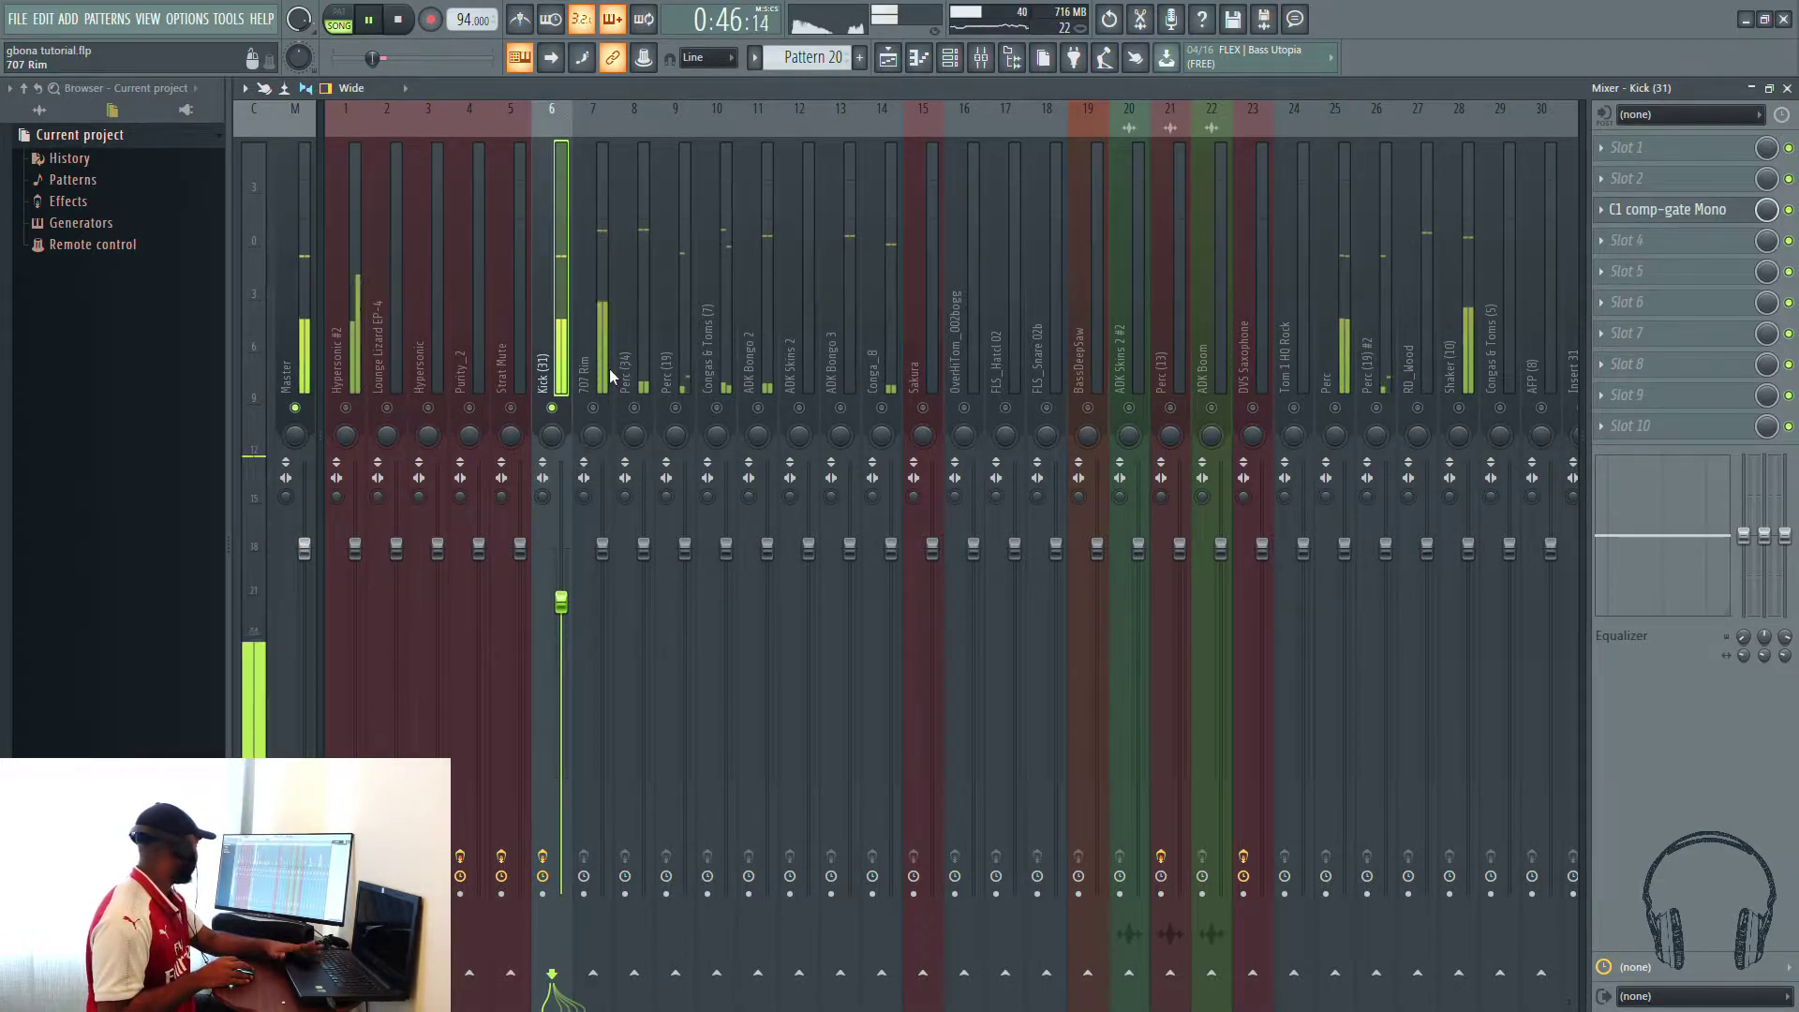
{"action": "left_click_drag", "start_coordinate": [602, 546], "coordinate": [602, 580]}
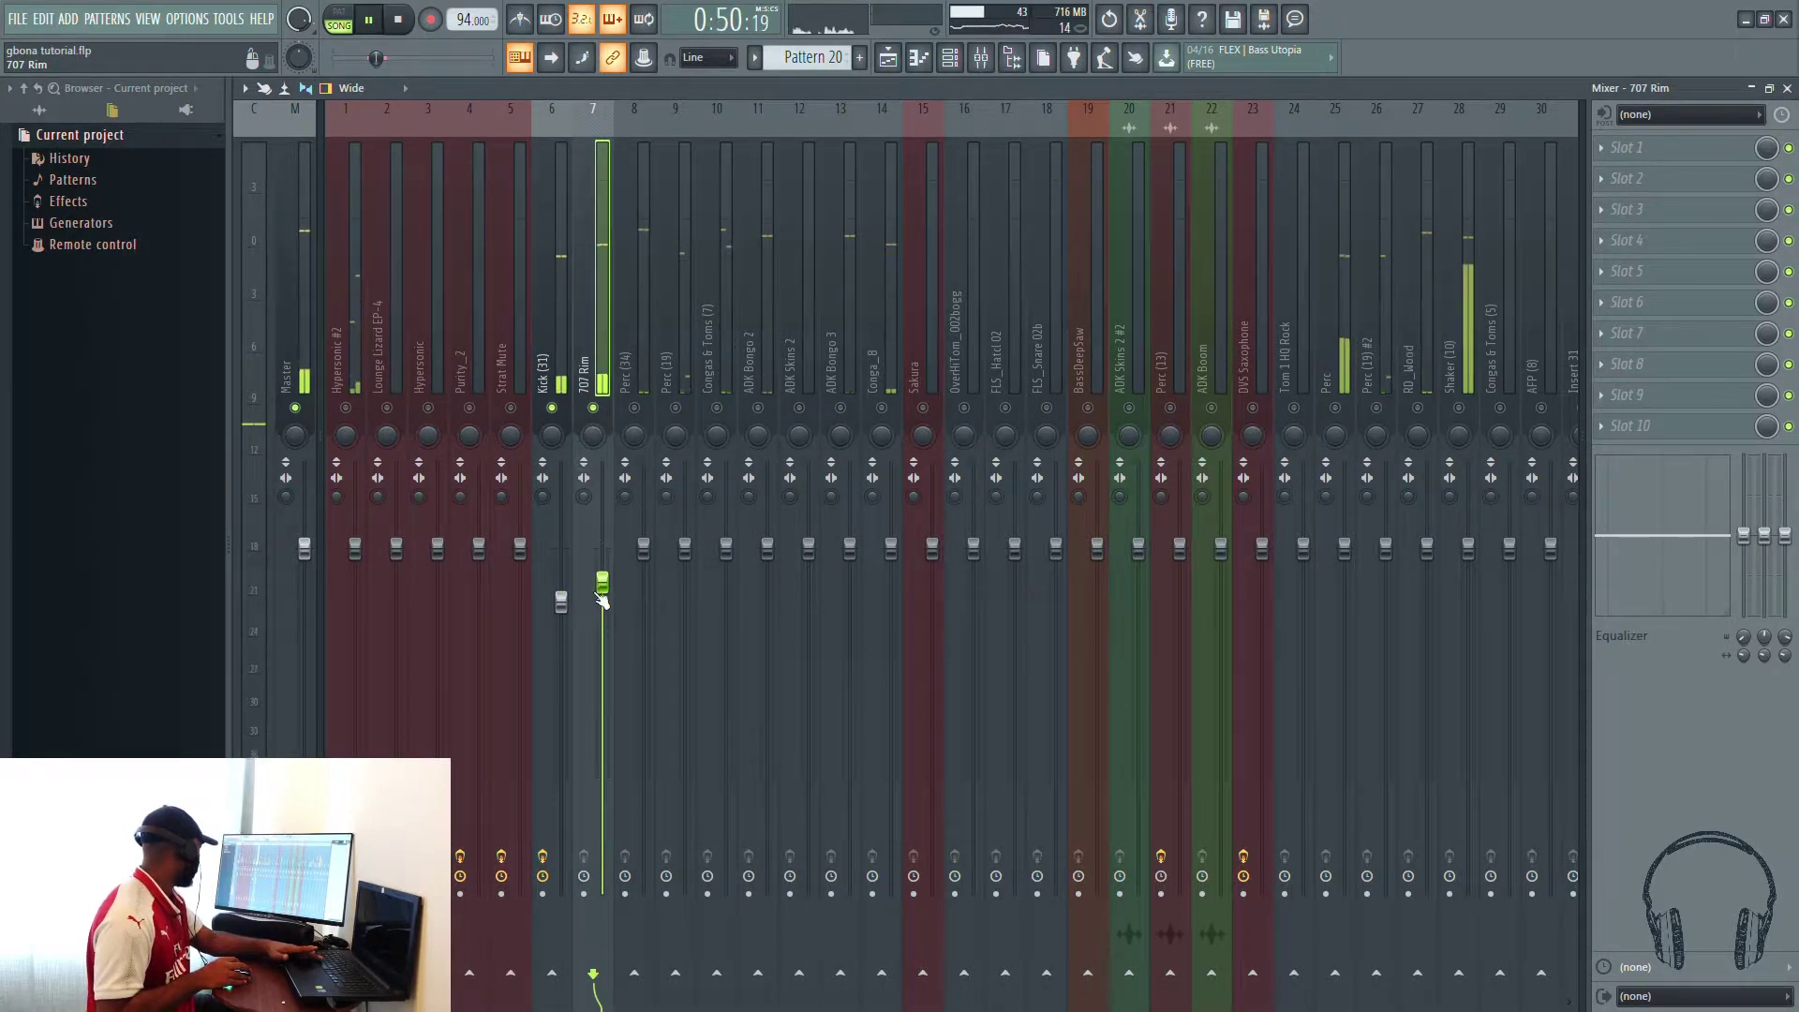
{"action": "left_click_drag", "start_coordinate": [603, 582], "coordinate": [603, 653]}
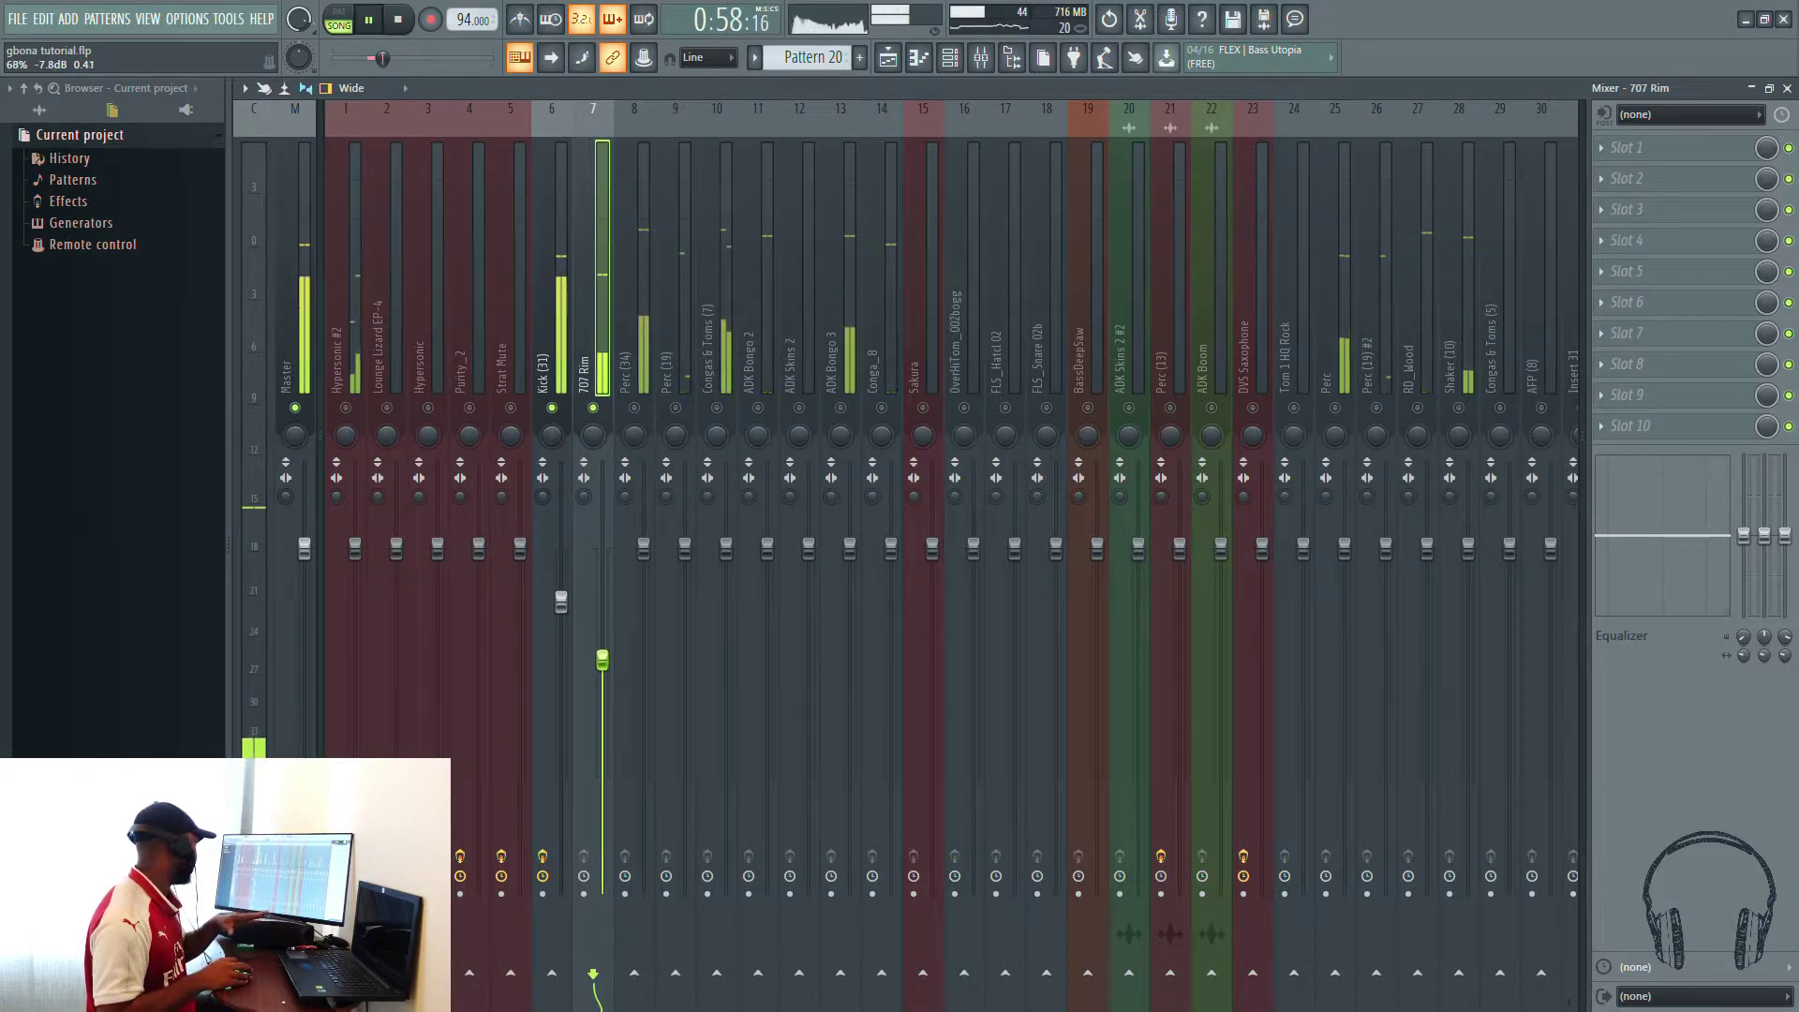
{"action": "left_click_drag", "start_coordinate": [605, 653], "coordinate": [607, 666]}
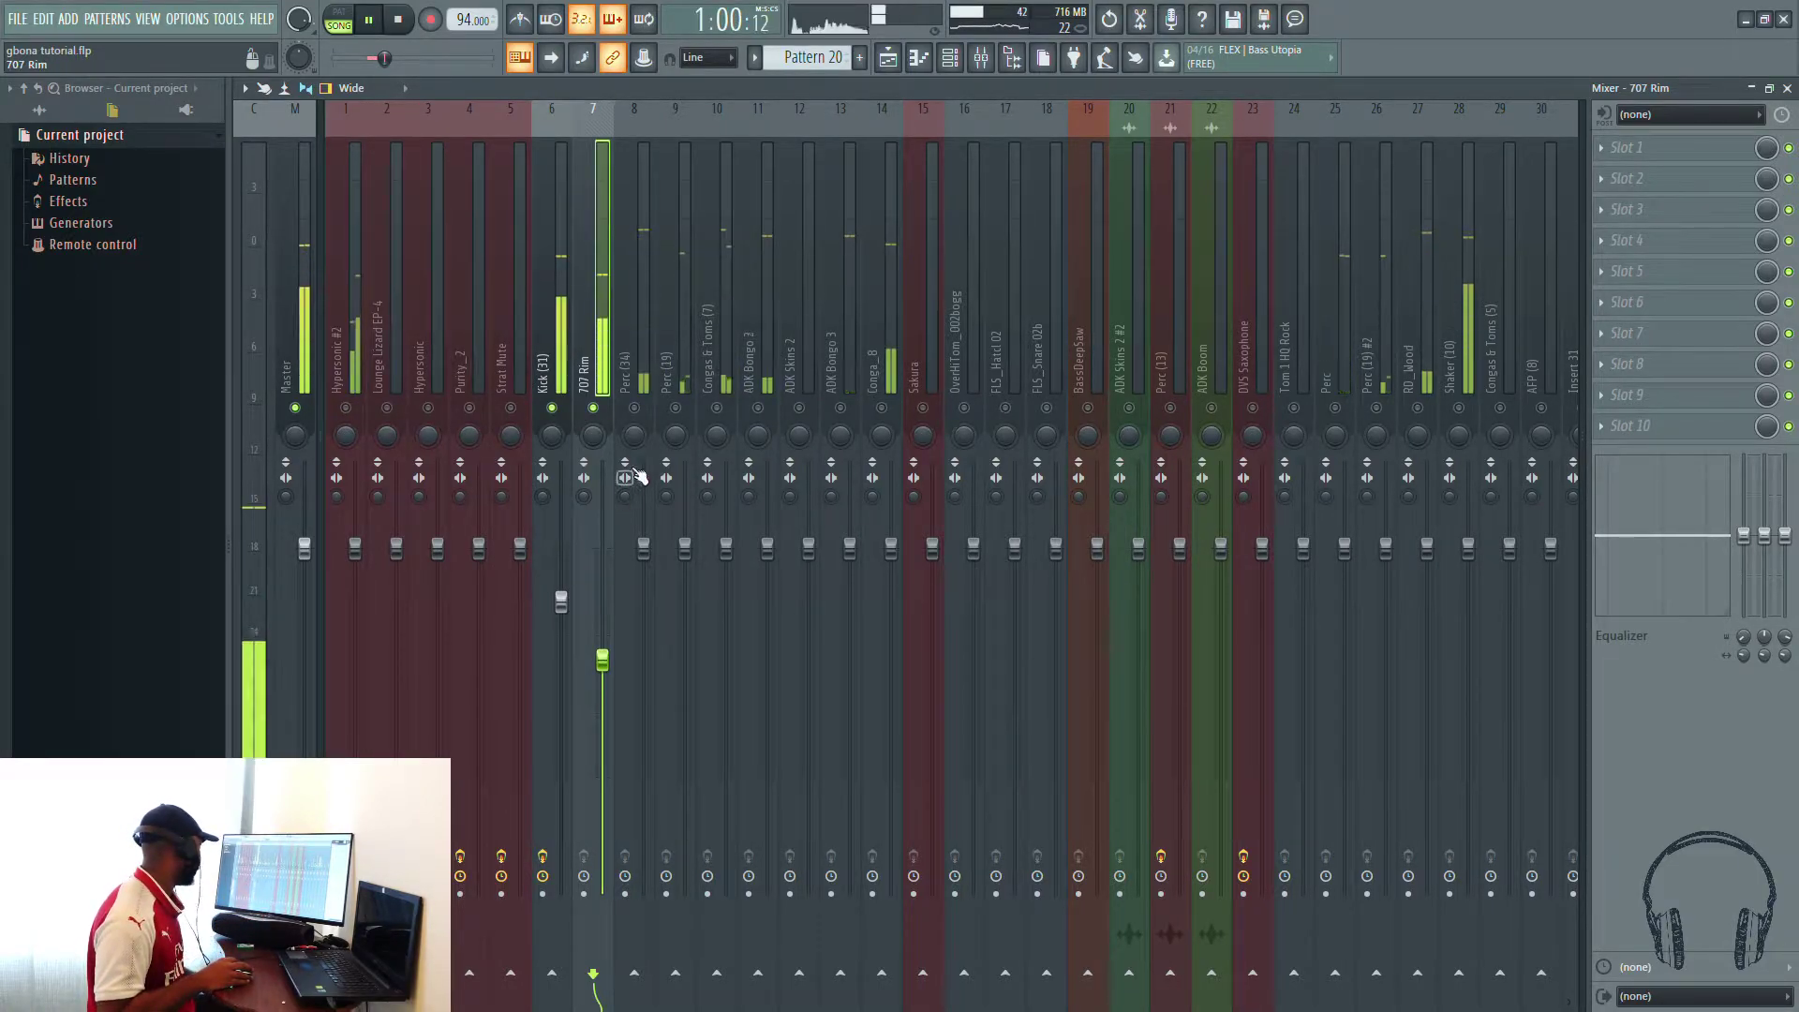
Step: Enable Perc (34) and Perc (19), lowering Perc (34) slightly below -9.3 dB and Perc (19) to roughly the 707 Rim's fader level
{"action": "left_click", "coordinate": [634, 409]}
{"action": "left_click_drag", "start_coordinate": [646, 551], "coordinate": [644, 677]}
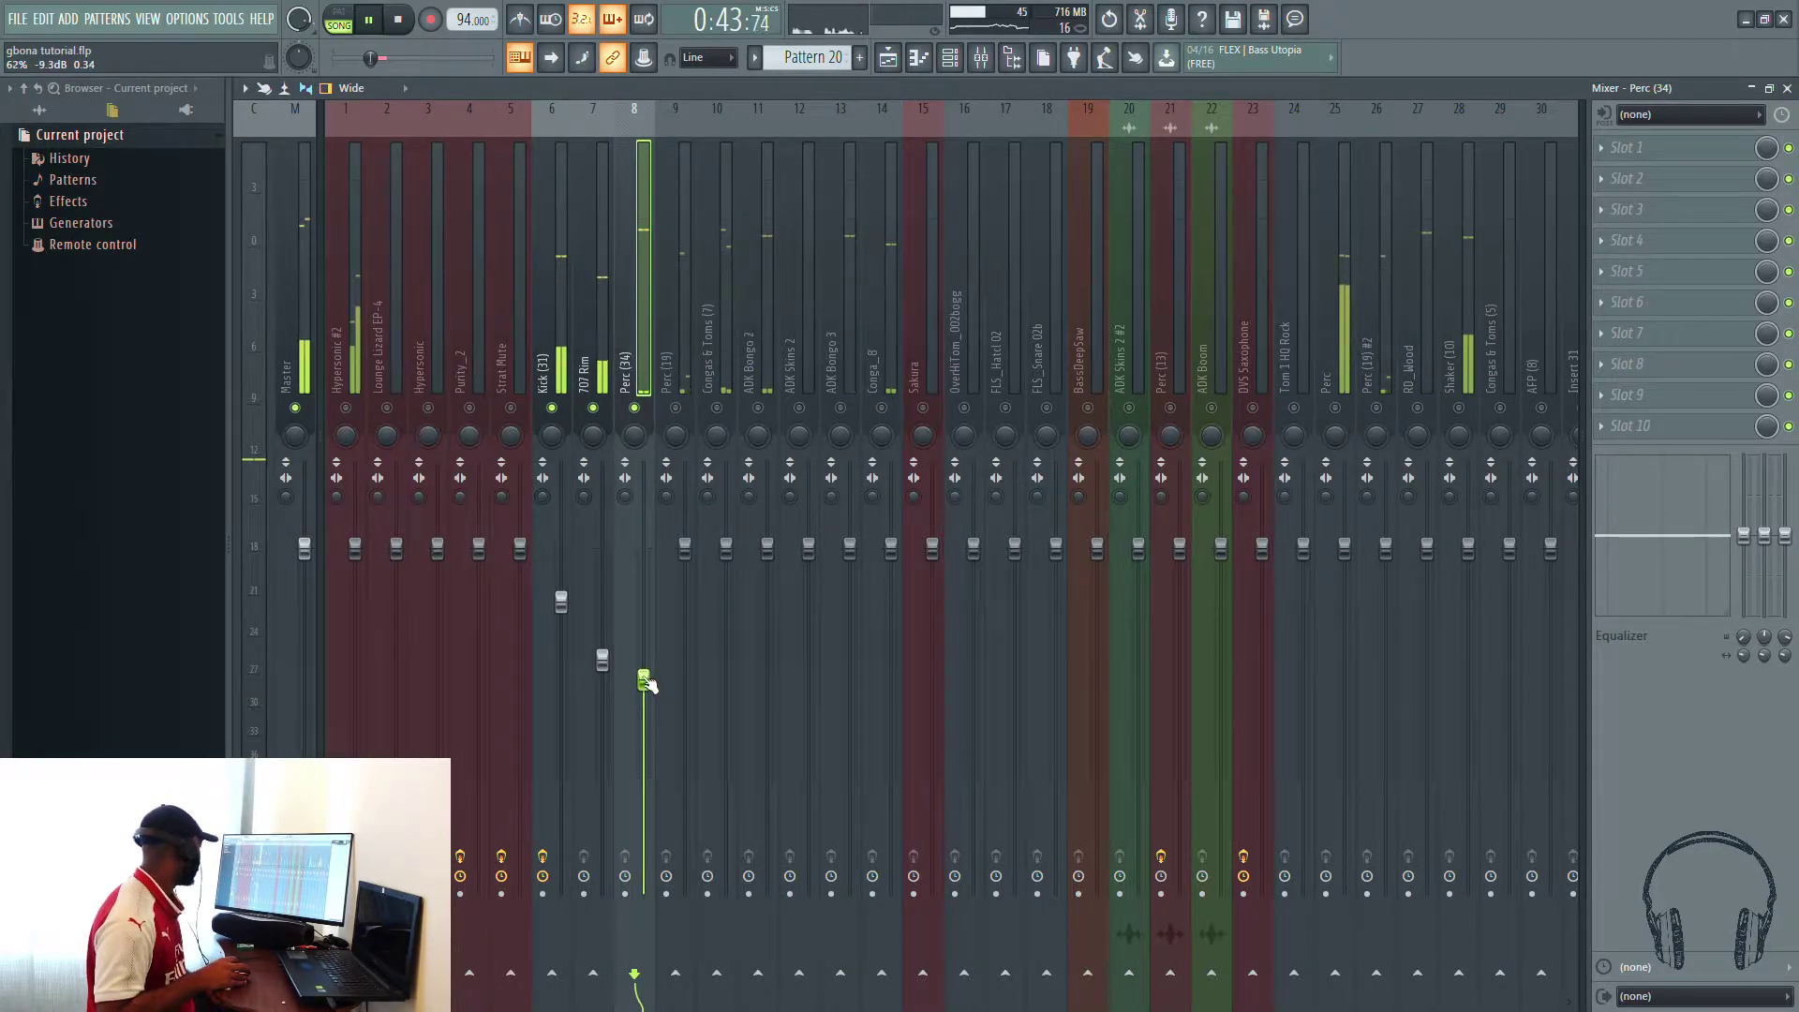
{"action": "left_click_drag", "start_coordinate": [643, 677], "coordinate": [644, 691]}
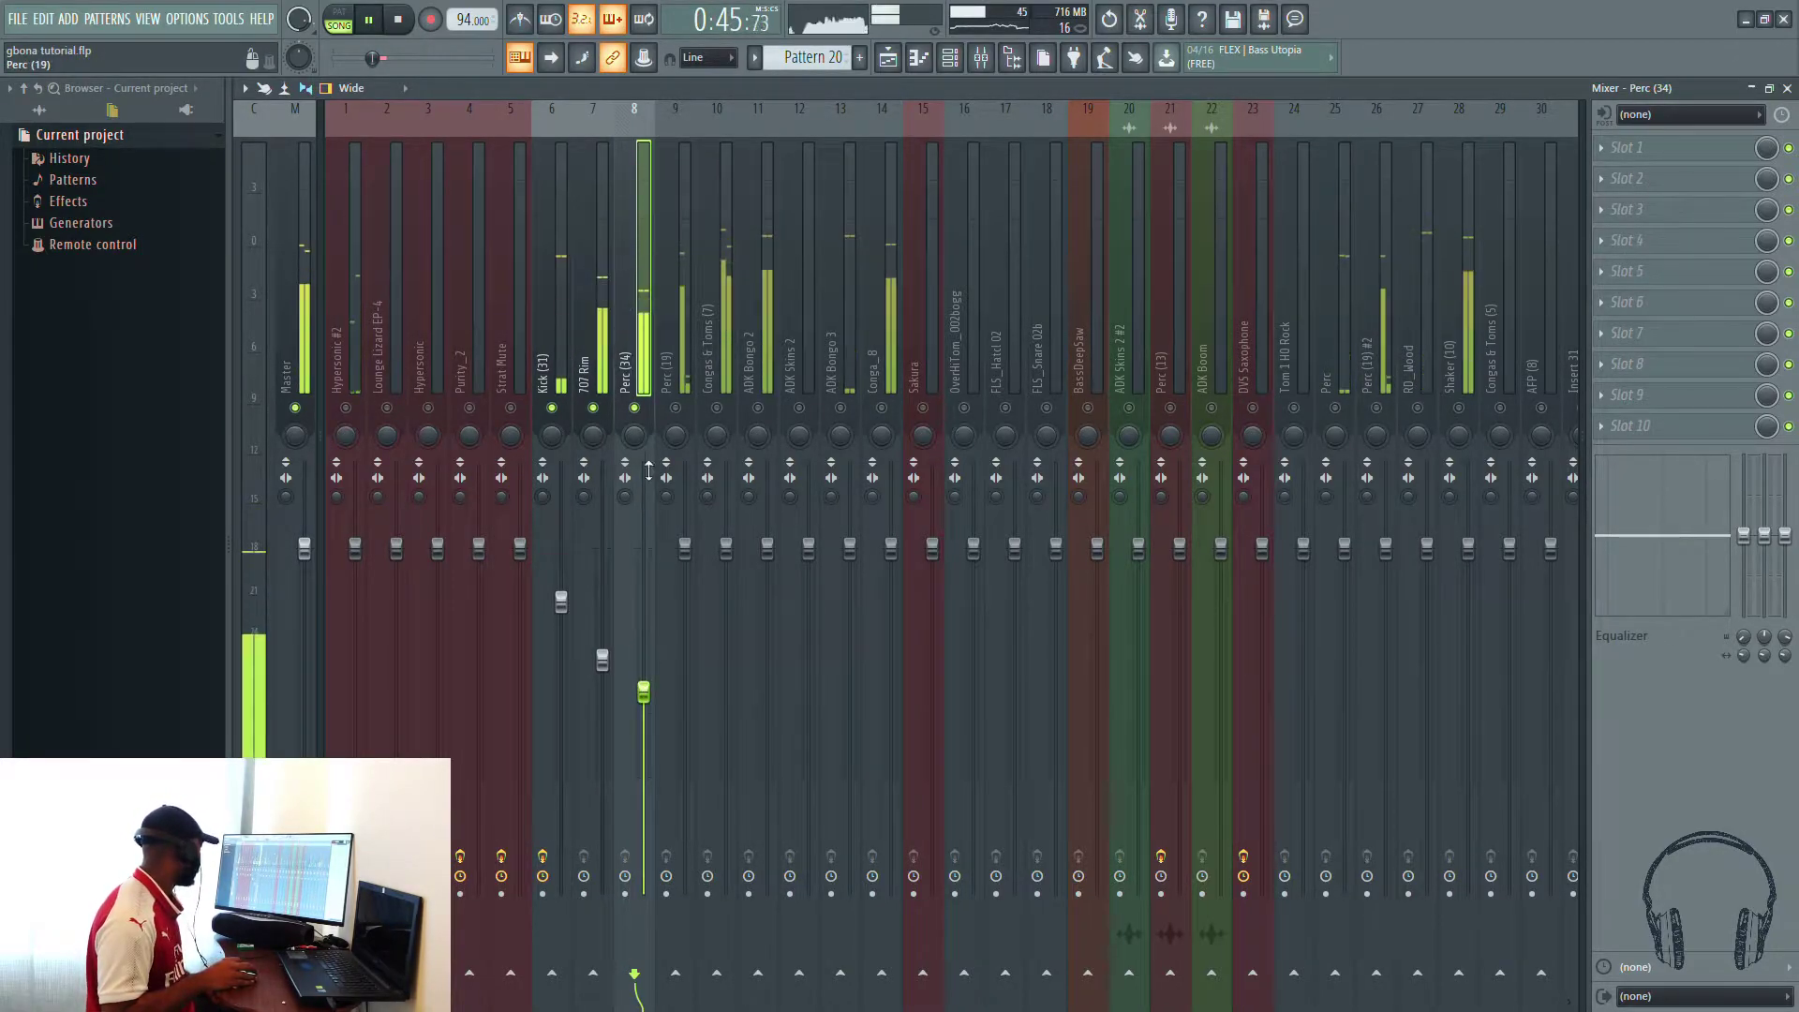
{"action": "left_click", "coordinate": [676, 409]}
{"action": "left_click_drag", "start_coordinate": [686, 548], "coordinate": [693, 666]}
Step: Enable Congas & Toms (7) and ADK Bongo 2, lowering the congas to about -7 dB and the bongo slightly less
{"action": "left_click", "coordinate": [717, 409]}
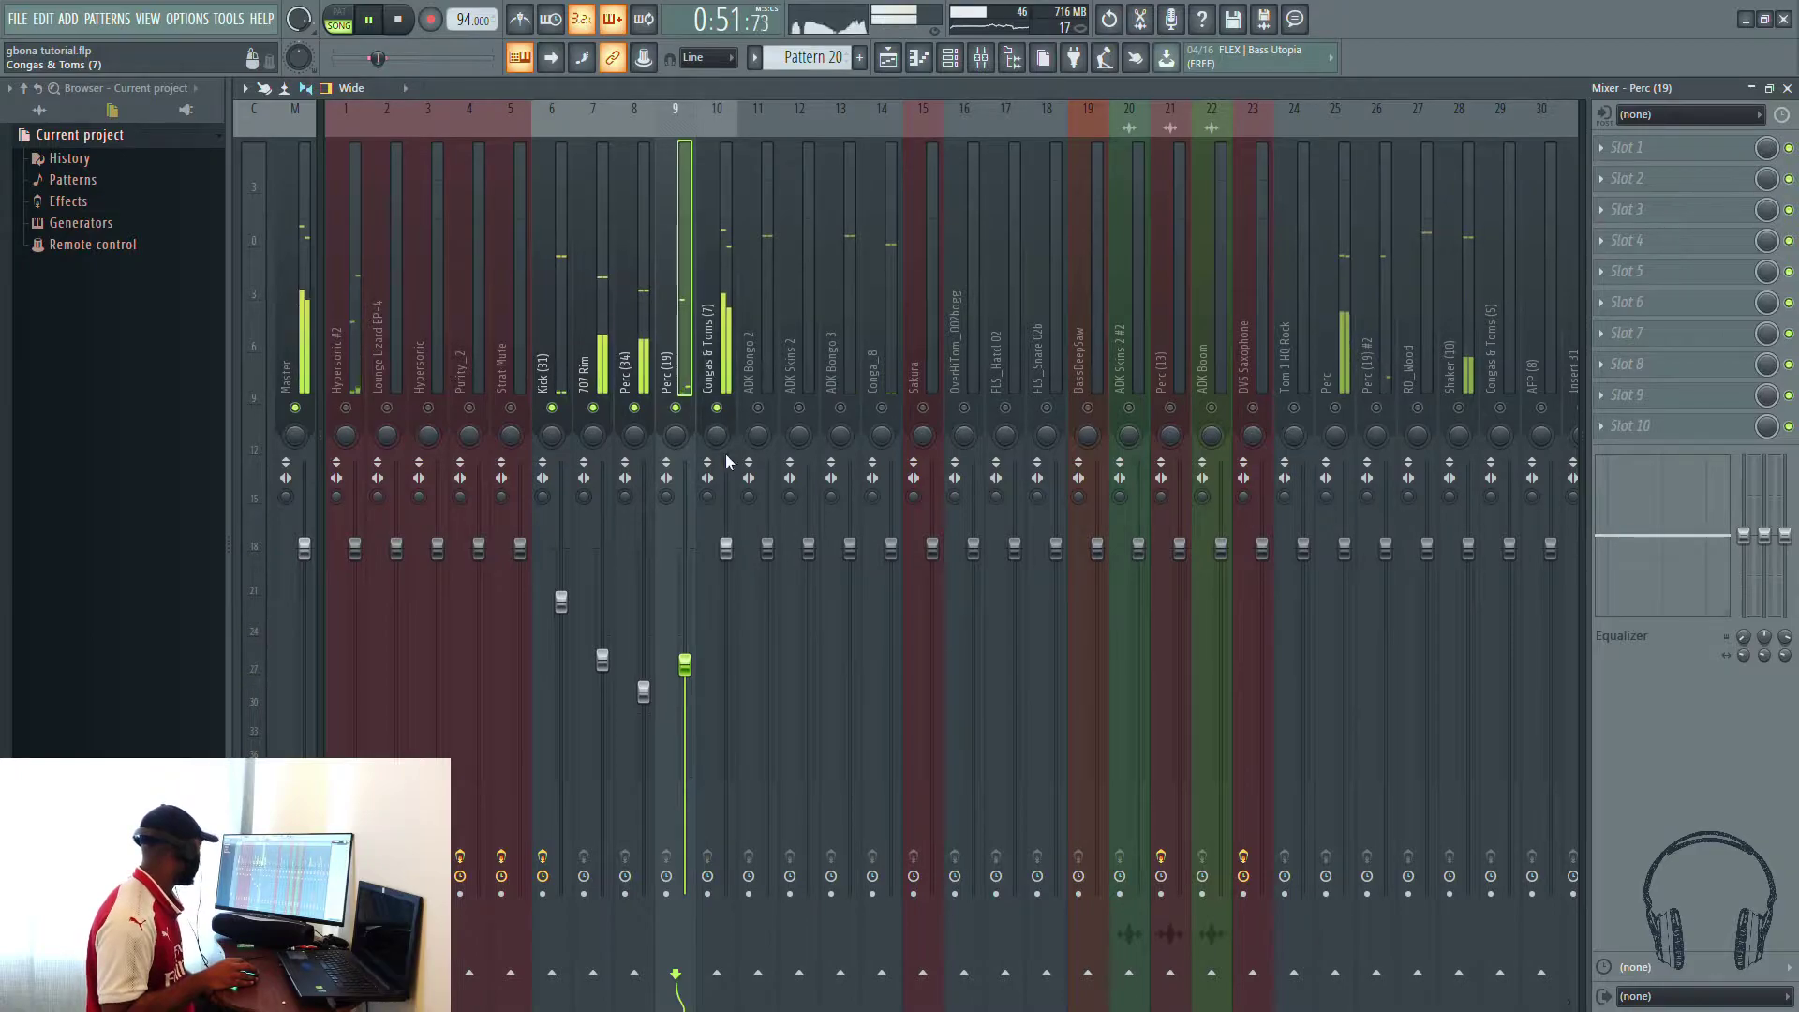
{"action": "left_click_drag", "start_coordinate": [726, 547], "coordinate": [727, 653]}
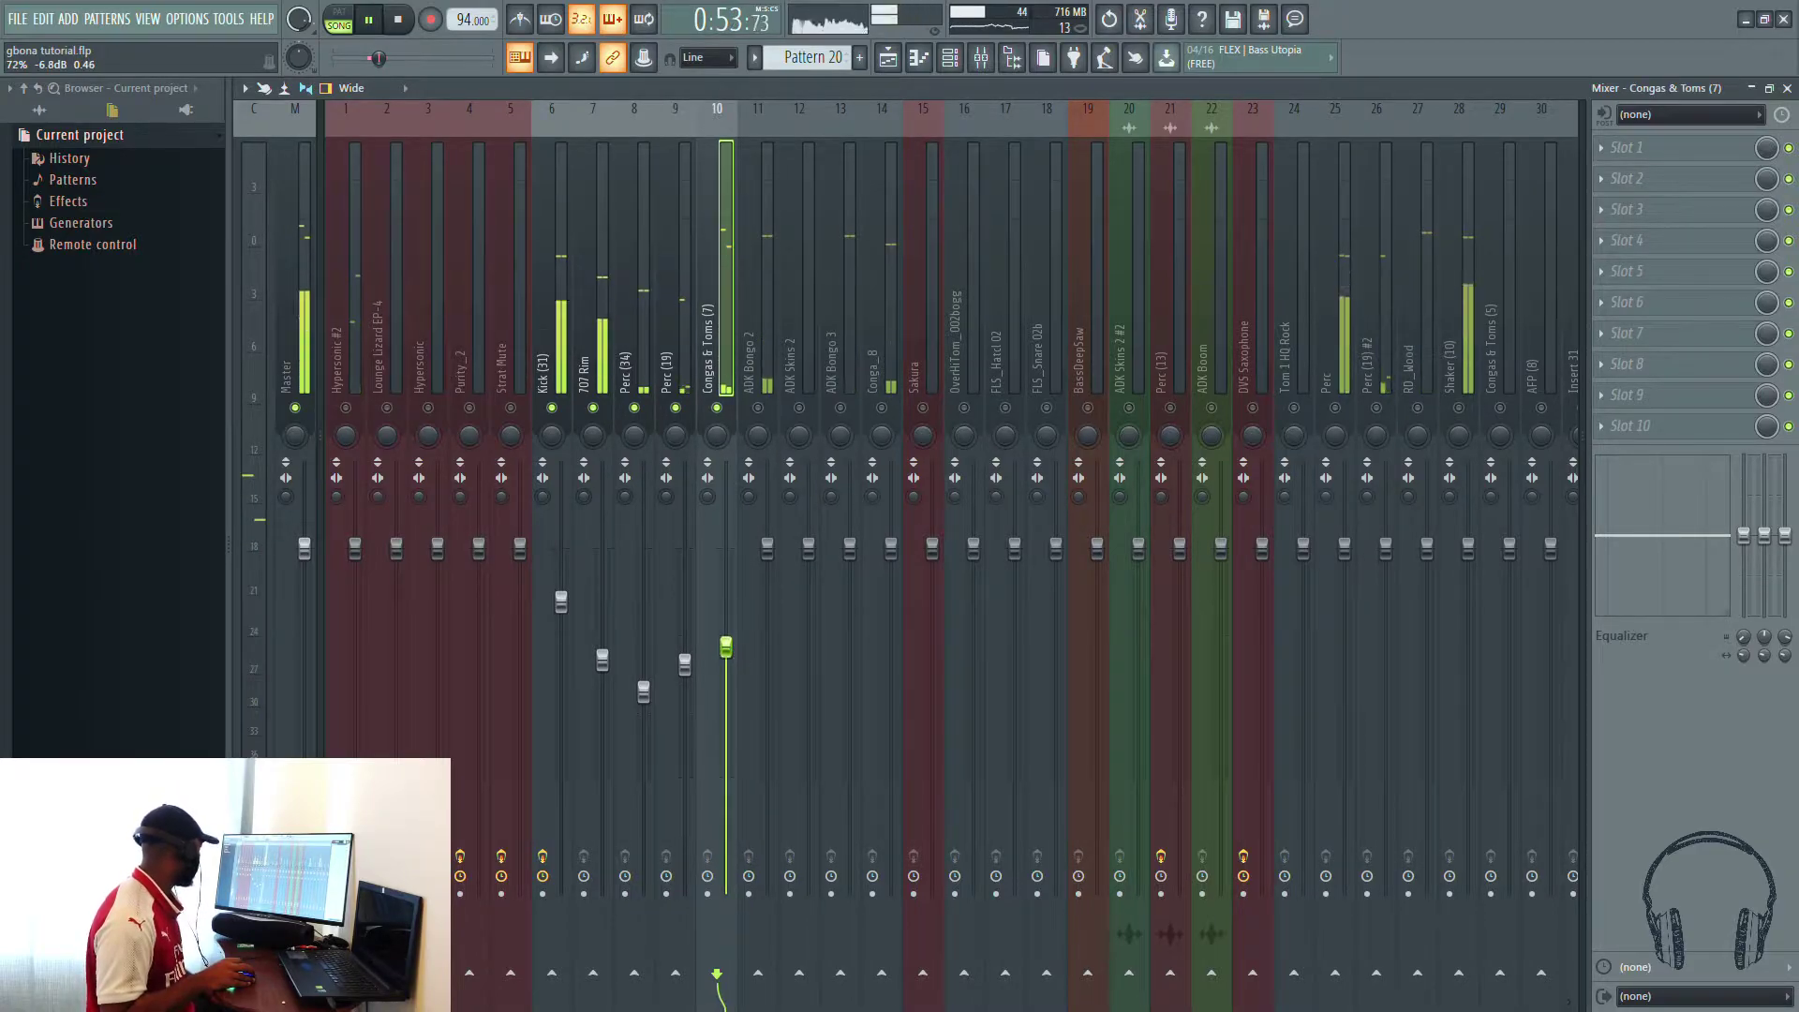
{"action": "left_click", "coordinate": [759, 409]}
{"action": "left_click", "coordinate": [768, 548]}
{"action": "left_click_drag", "start_coordinate": [767, 548], "coordinate": [768, 633]}
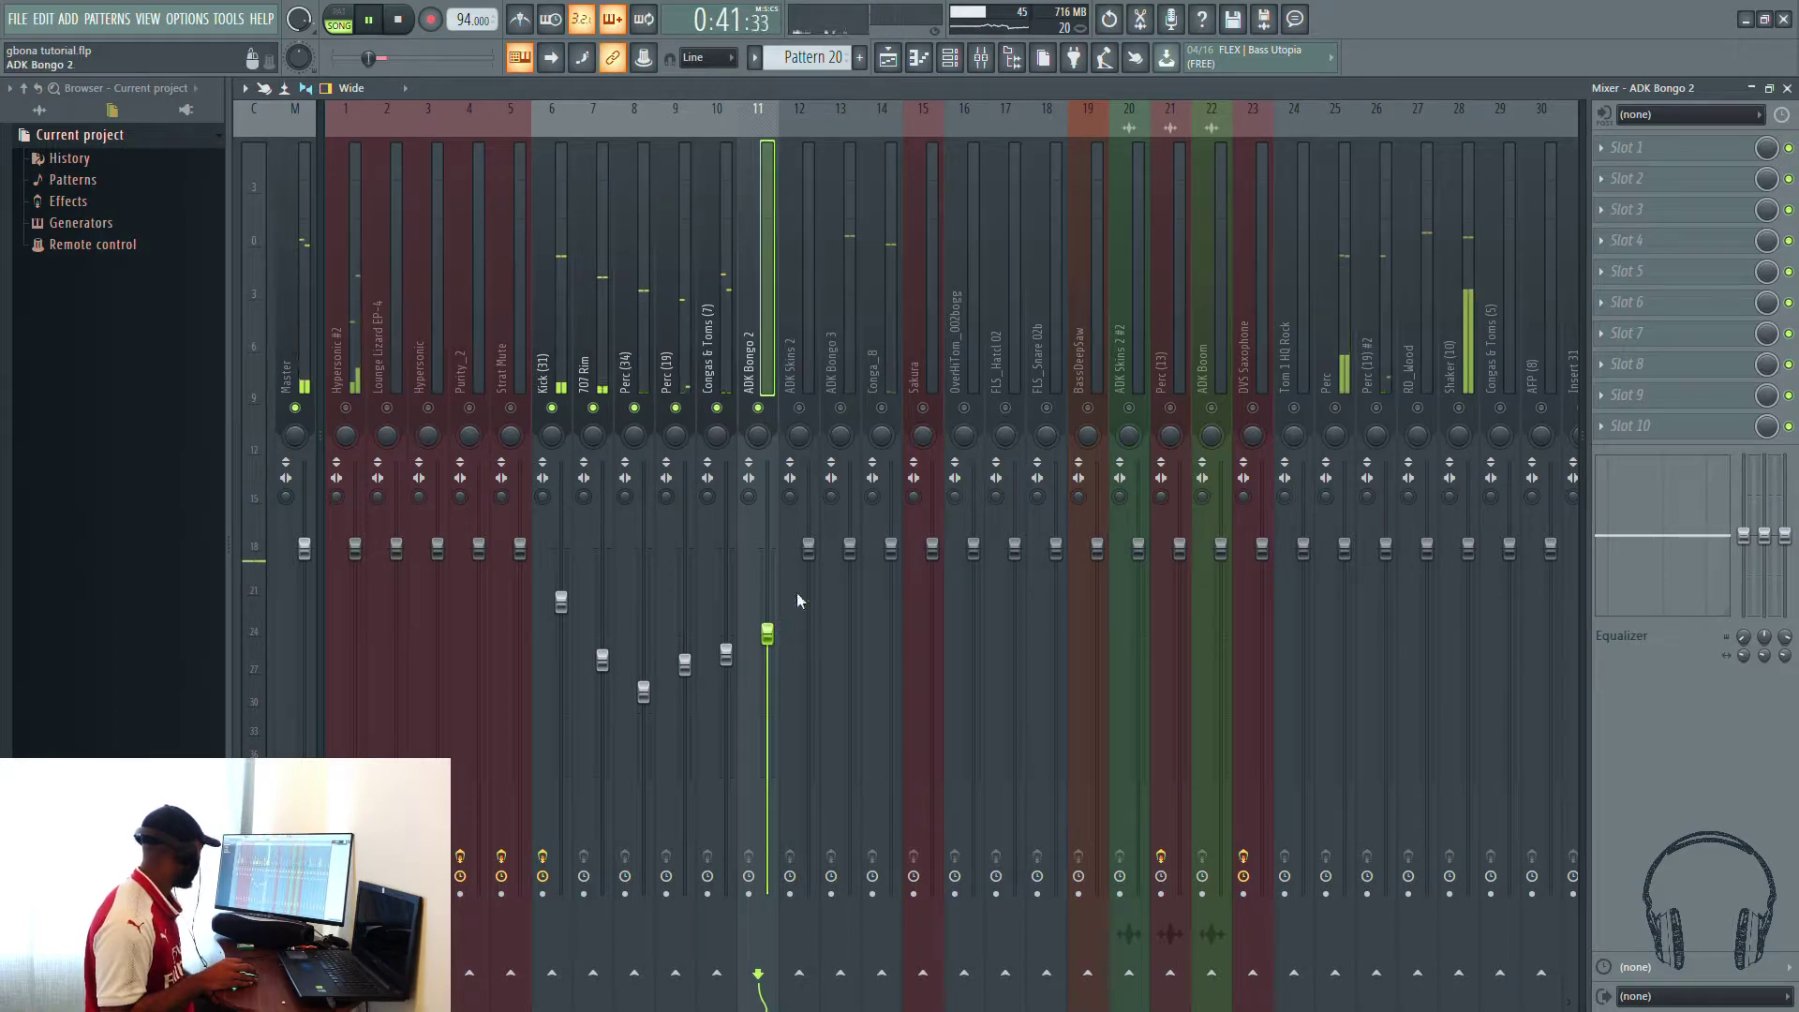
Step: Enable ADK Bongo 3 and Conga_B, lowering Conga_B just below -5.3 dB and ADK Bongo 3 a little further
{"action": "left_click", "coordinate": [852, 370]}
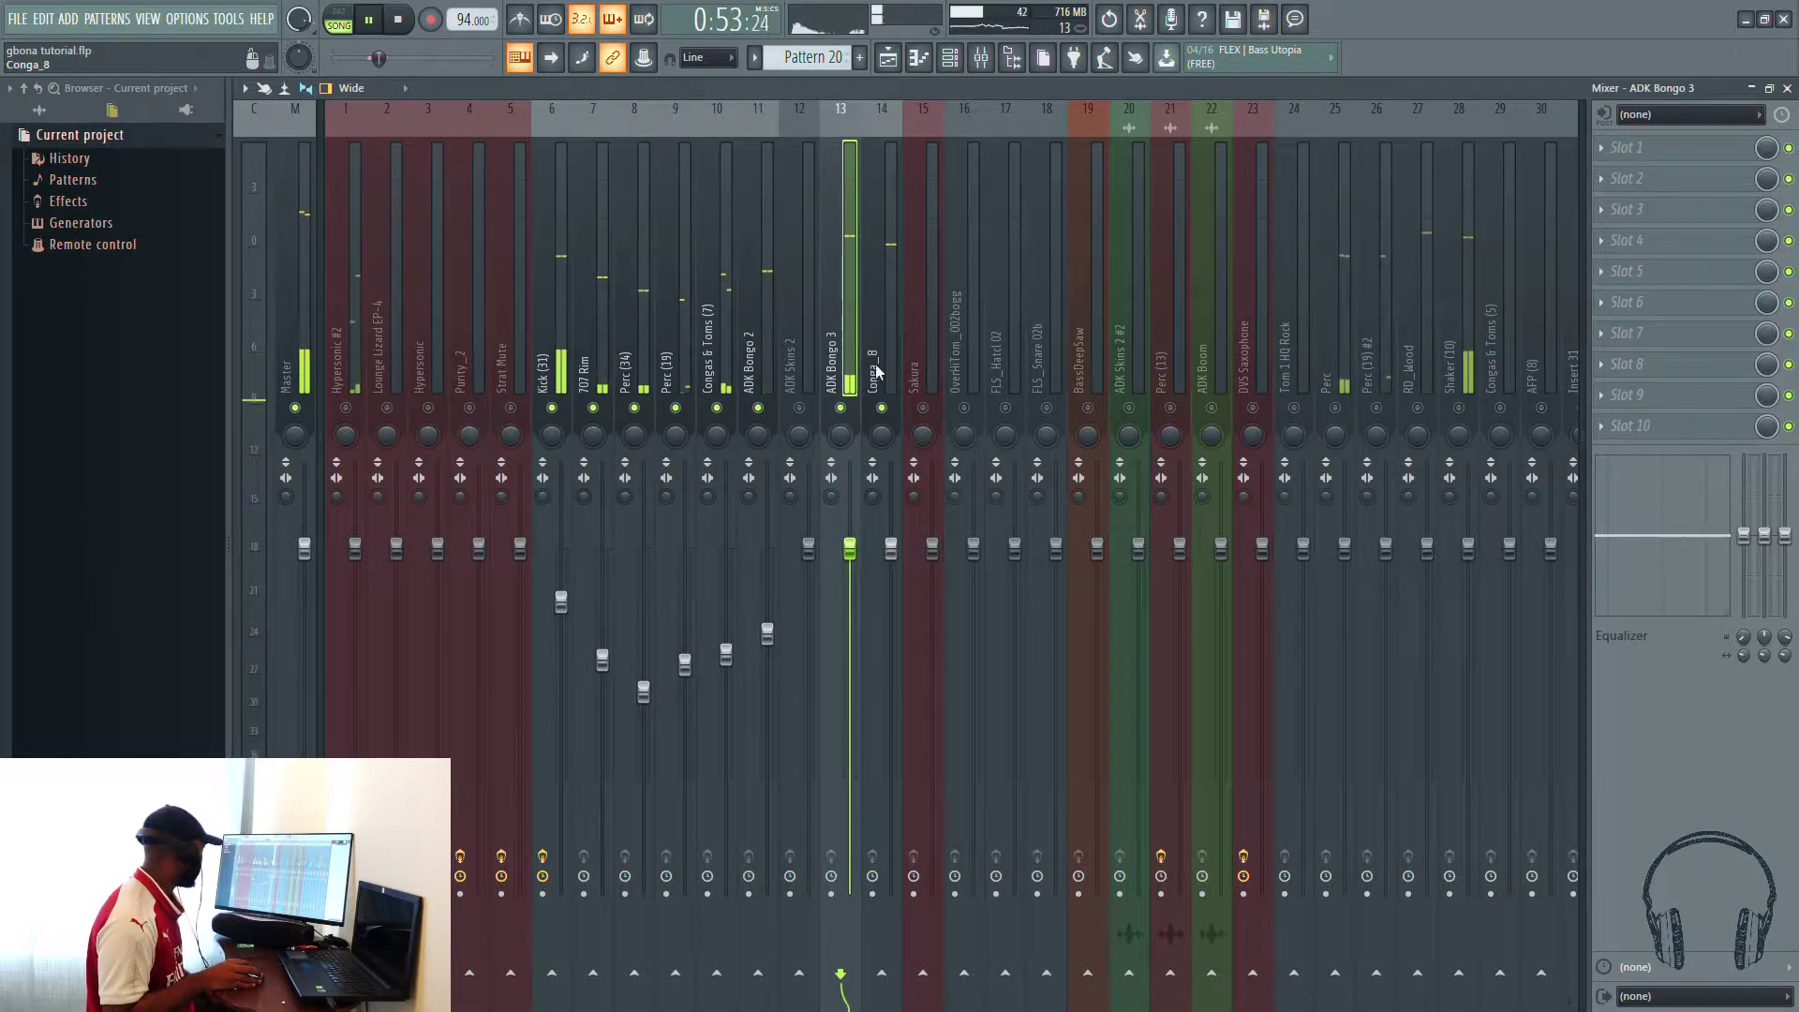
{"action": "left_click", "coordinate": [875, 363]}
{"action": "left_click_drag", "start_coordinate": [891, 548], "coordinate": [891, 633]}
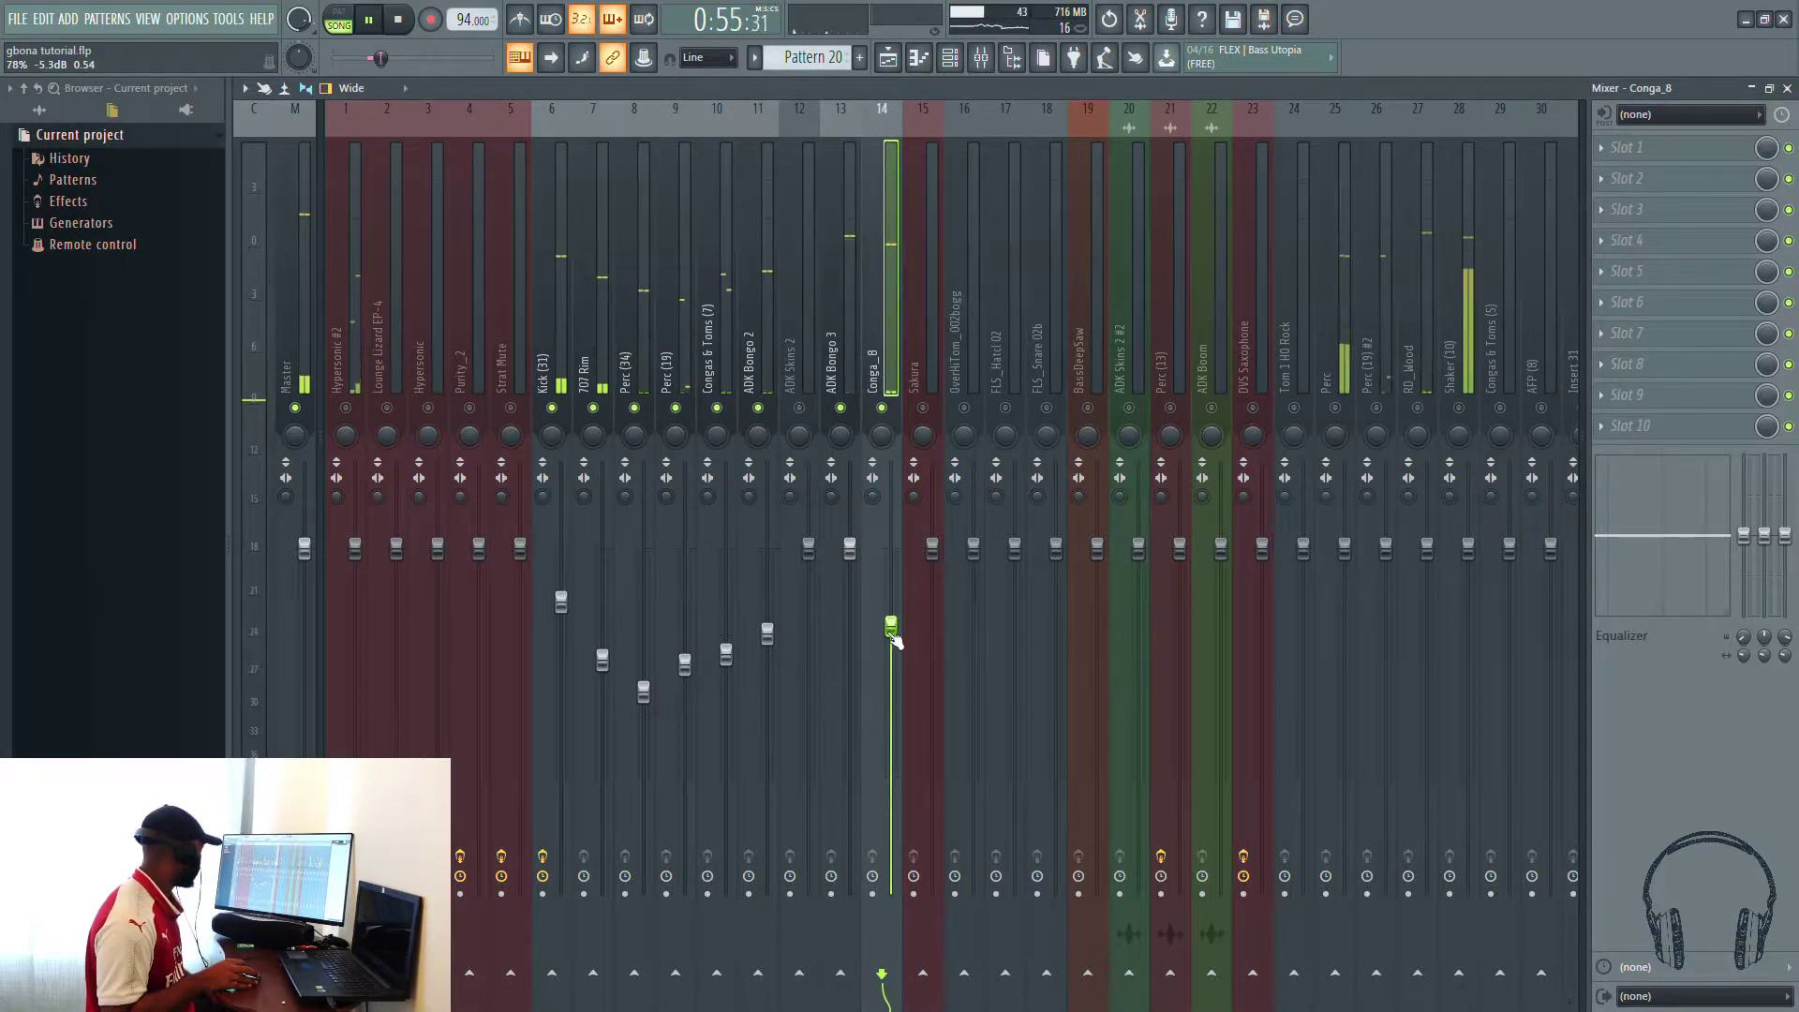
{"action": "left_click_drag", "start_coordinate": [859, 554], "coordinate": [860, 650]}
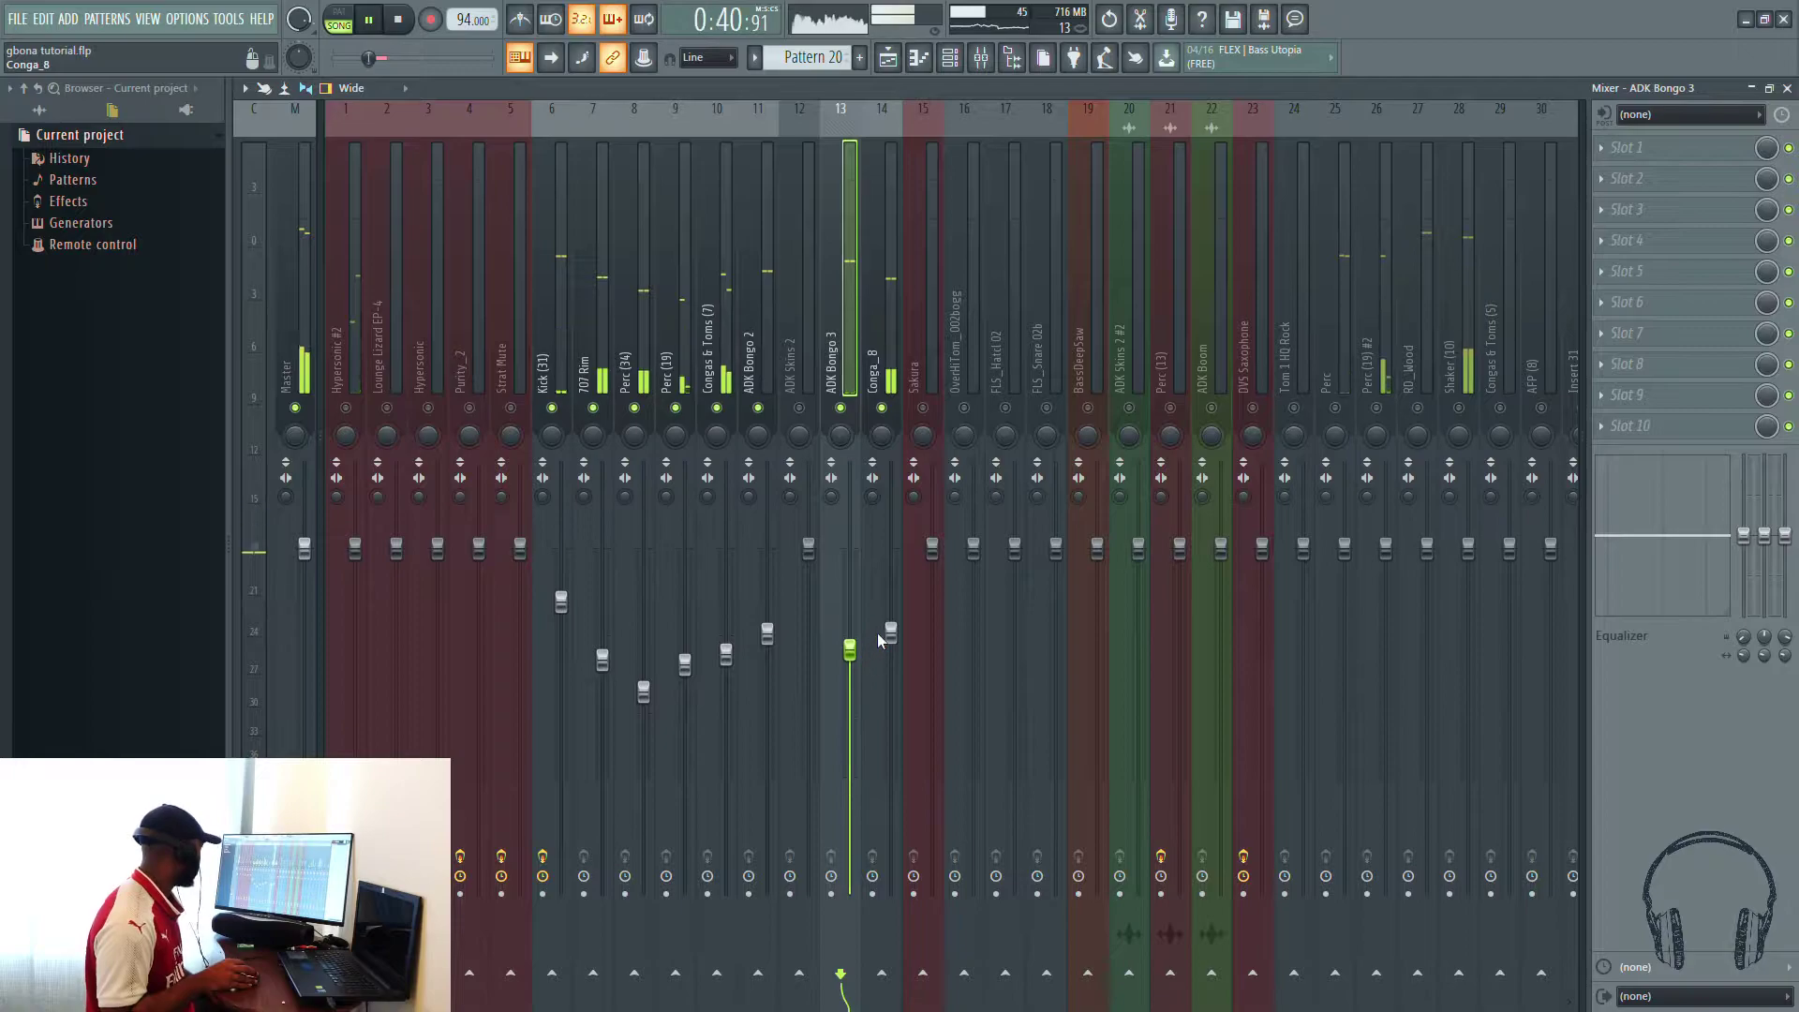
Step: Rebalance the hand drums by lowering Conga_B, ADK Bongo 3 and ADK Bongo 2 slightly further
{"action": "key", "text": "Right"}
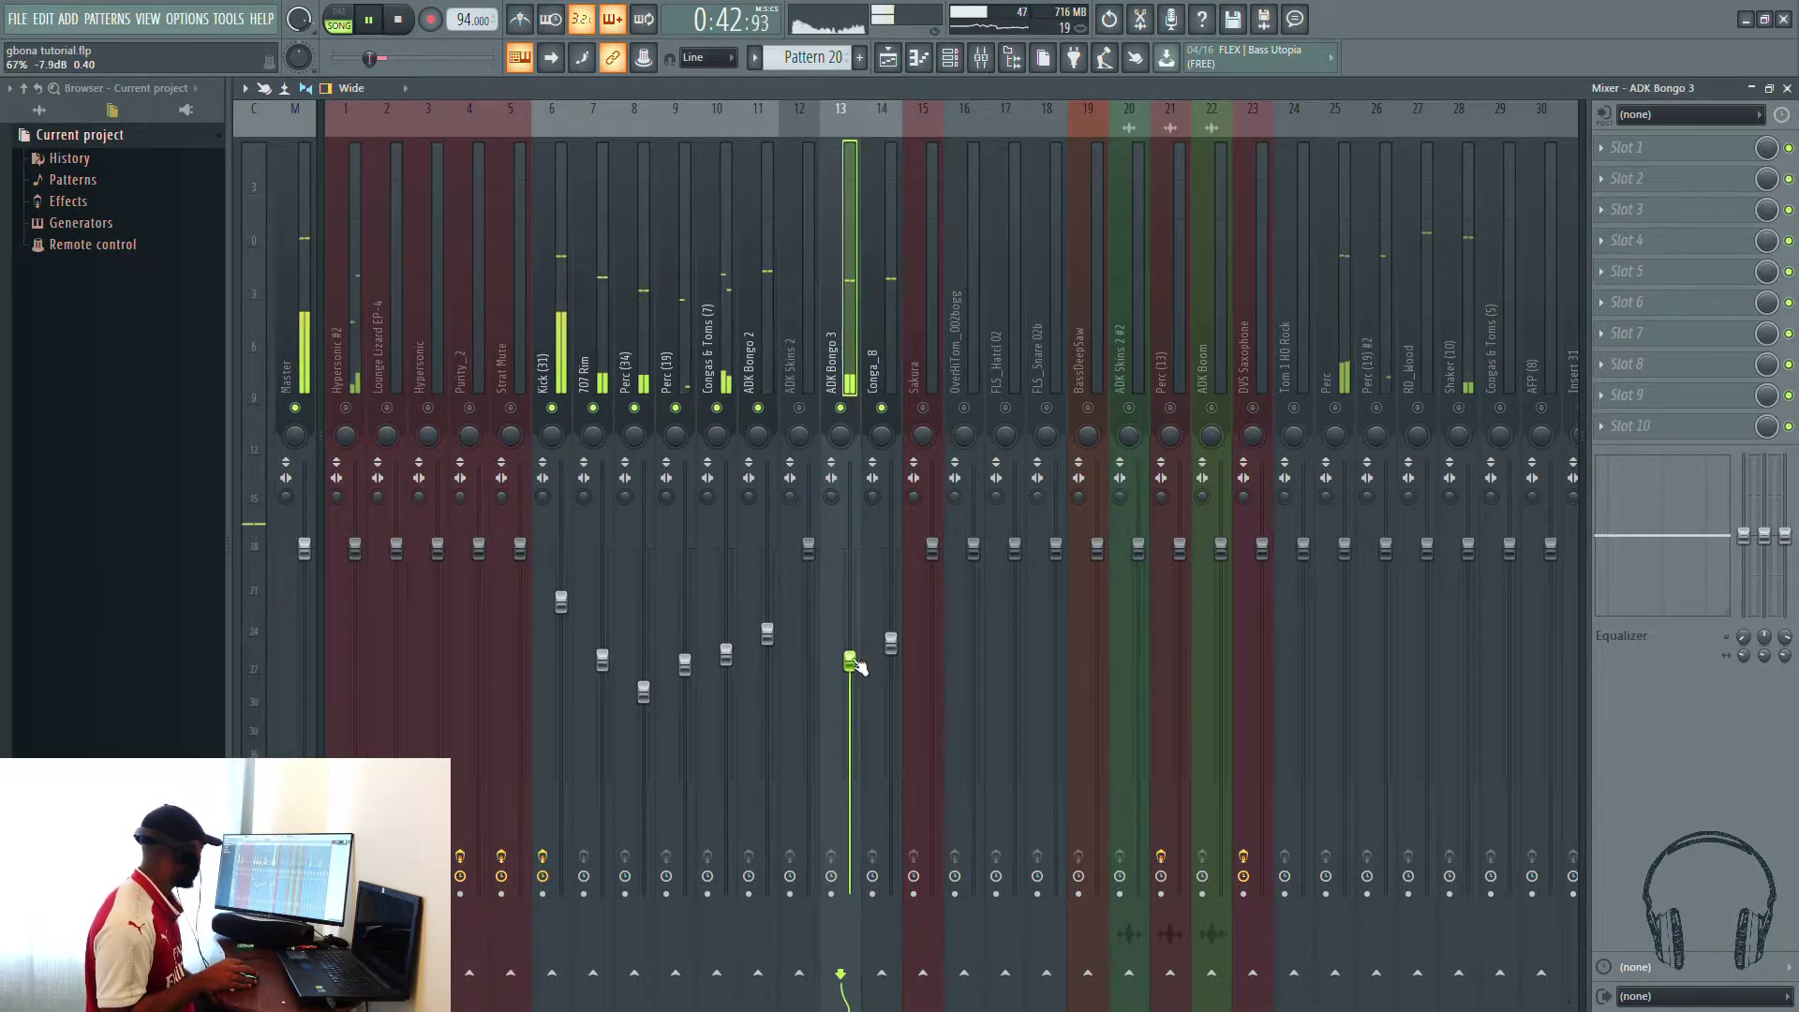
{"action": "left_click_drag", "start_coordinate": [892, 643], "coordinate": [851, 676]}
{"action": "left_click_drag", "start_coordinate": [768, 635], "coordinate": [776, 671]}
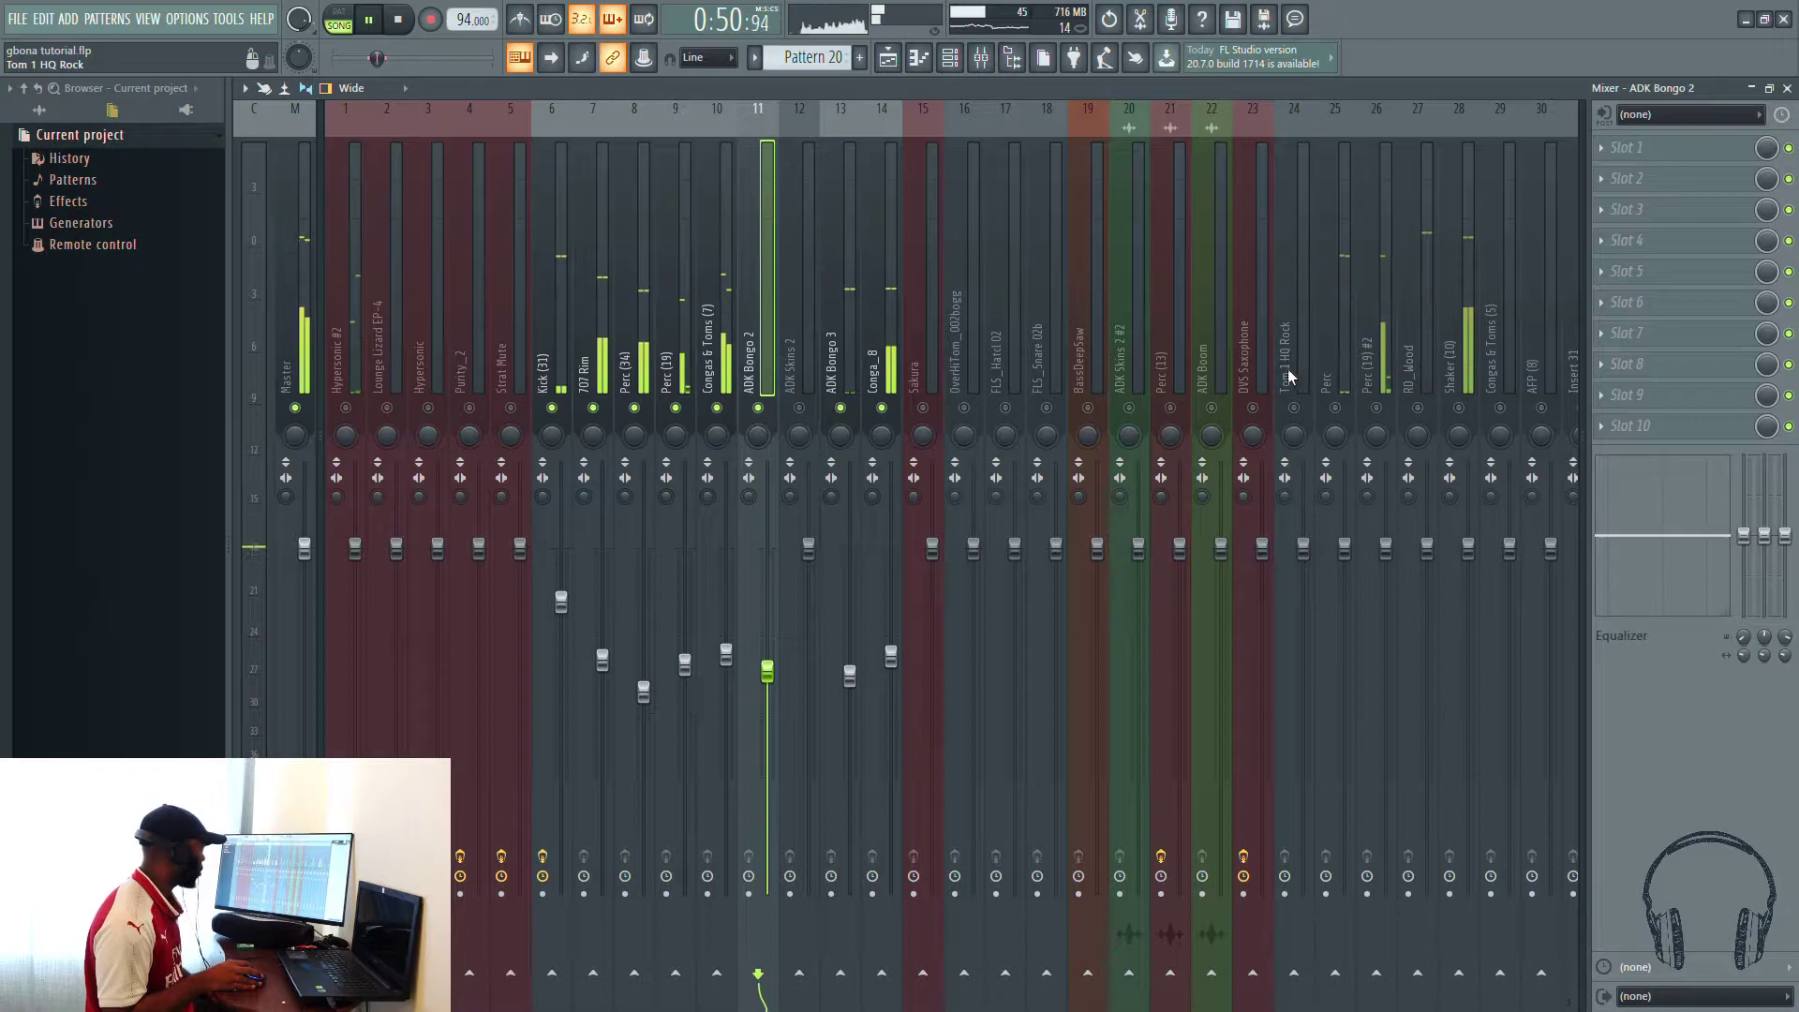
Step: Enable the Perc channel on insert 25 and lower its fader to below the Perc (34) level
{"action": "left_click", "coordinate": [1346, 349]}
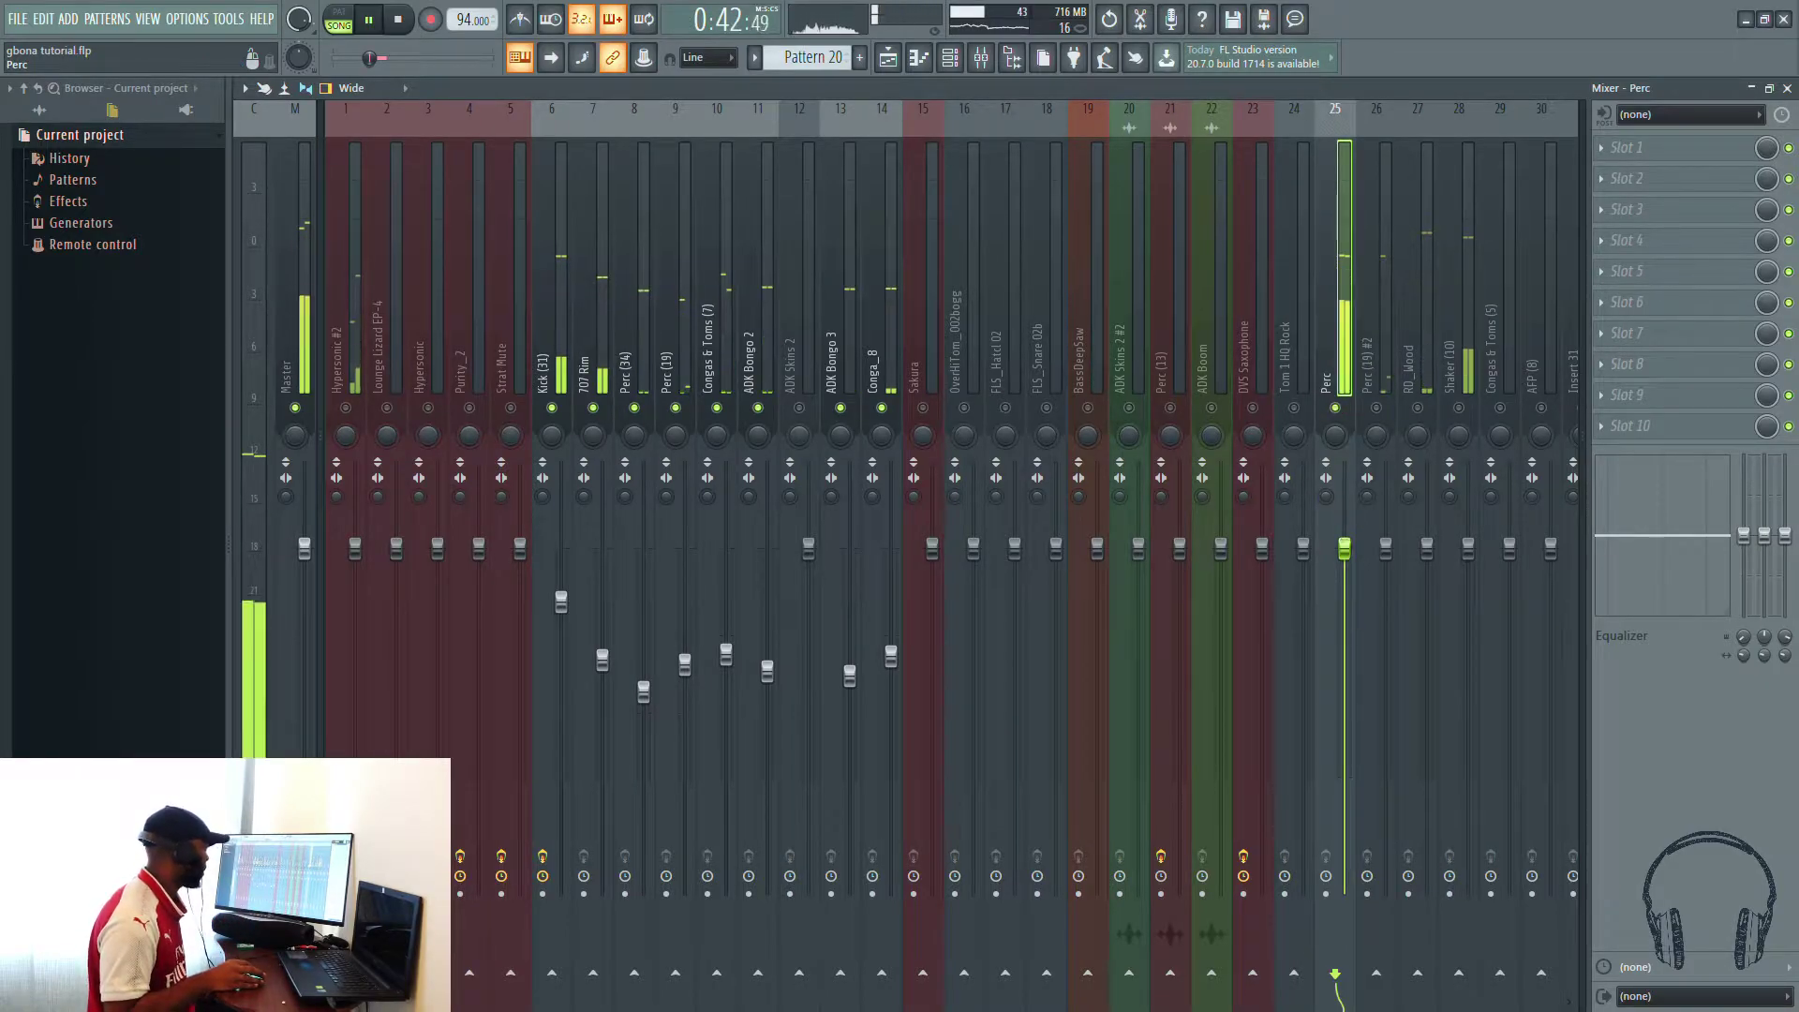
{"action": "left_click_drag", "start_coordinate": [1345, 548], "coordinate": [1356, 724]}
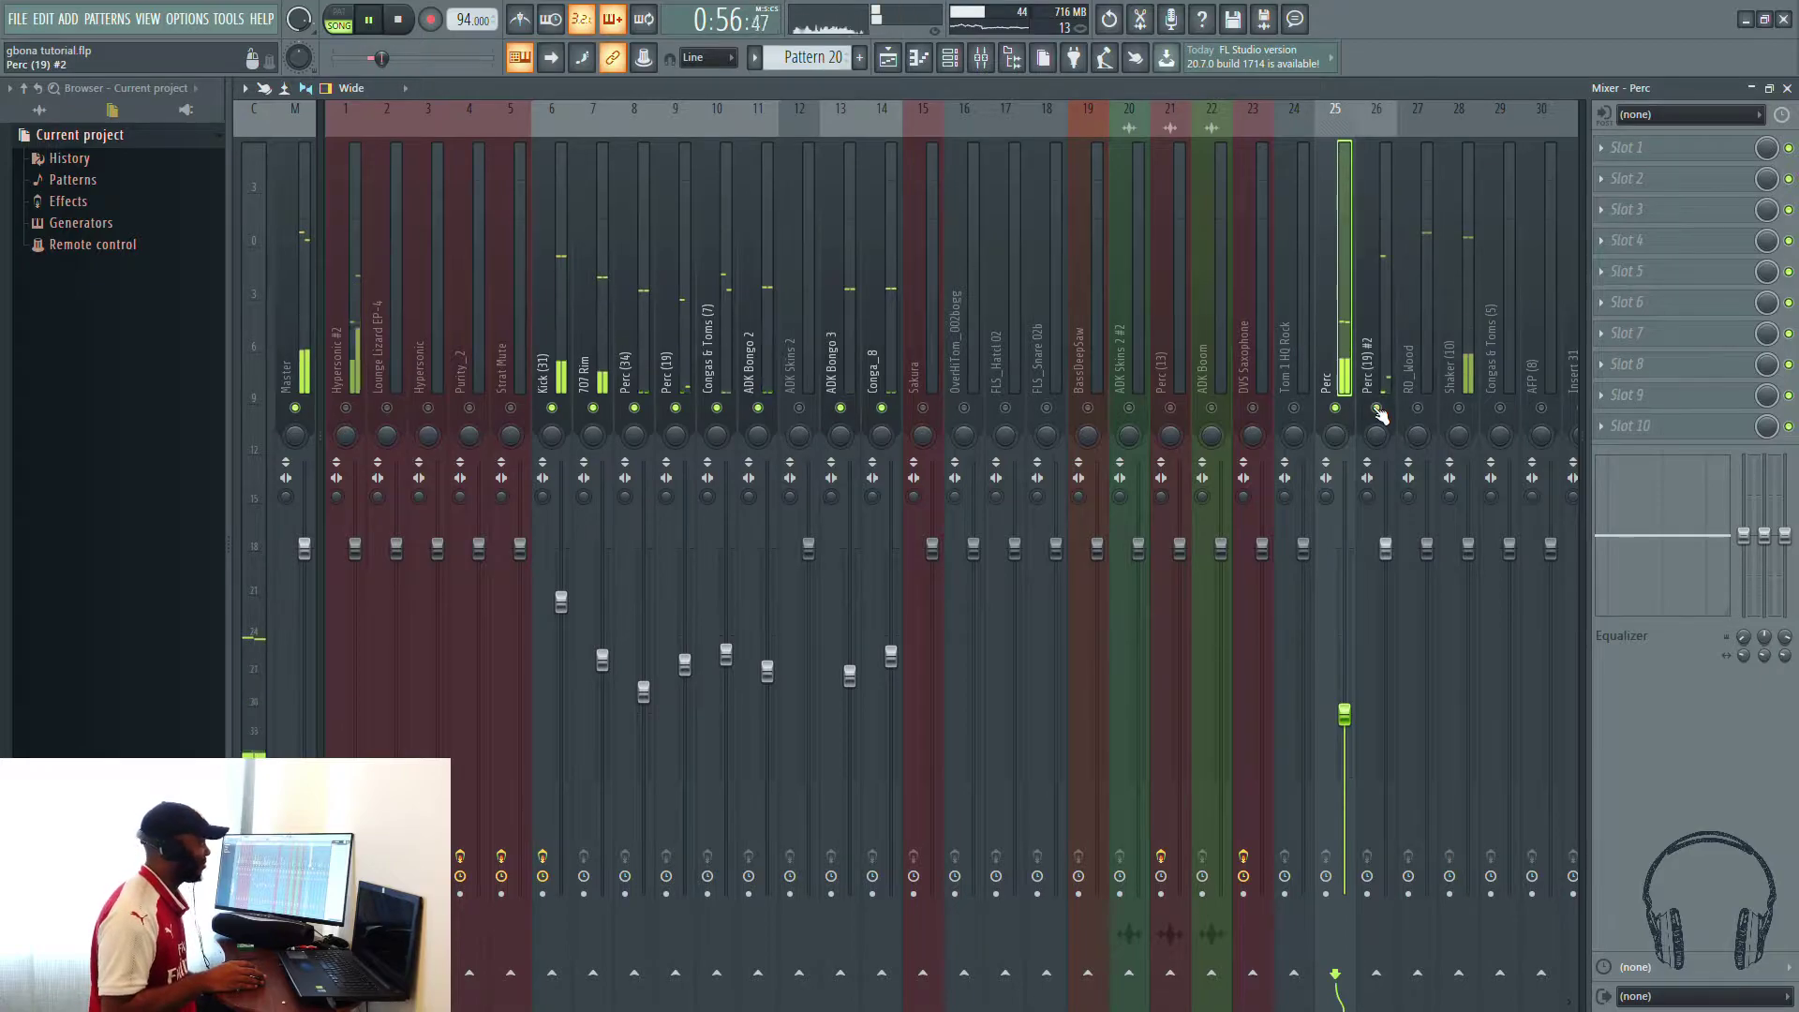
Step: Lower Perc (19) #2 to about -9 dB, then enable Shaker (10) and RD_Wood, dropping RD_Wood well below the neighbouring Perc fader
{"action": "left_click_drag", "start_coordinate": [1385, 549], "coordinate": [1385, 676]}
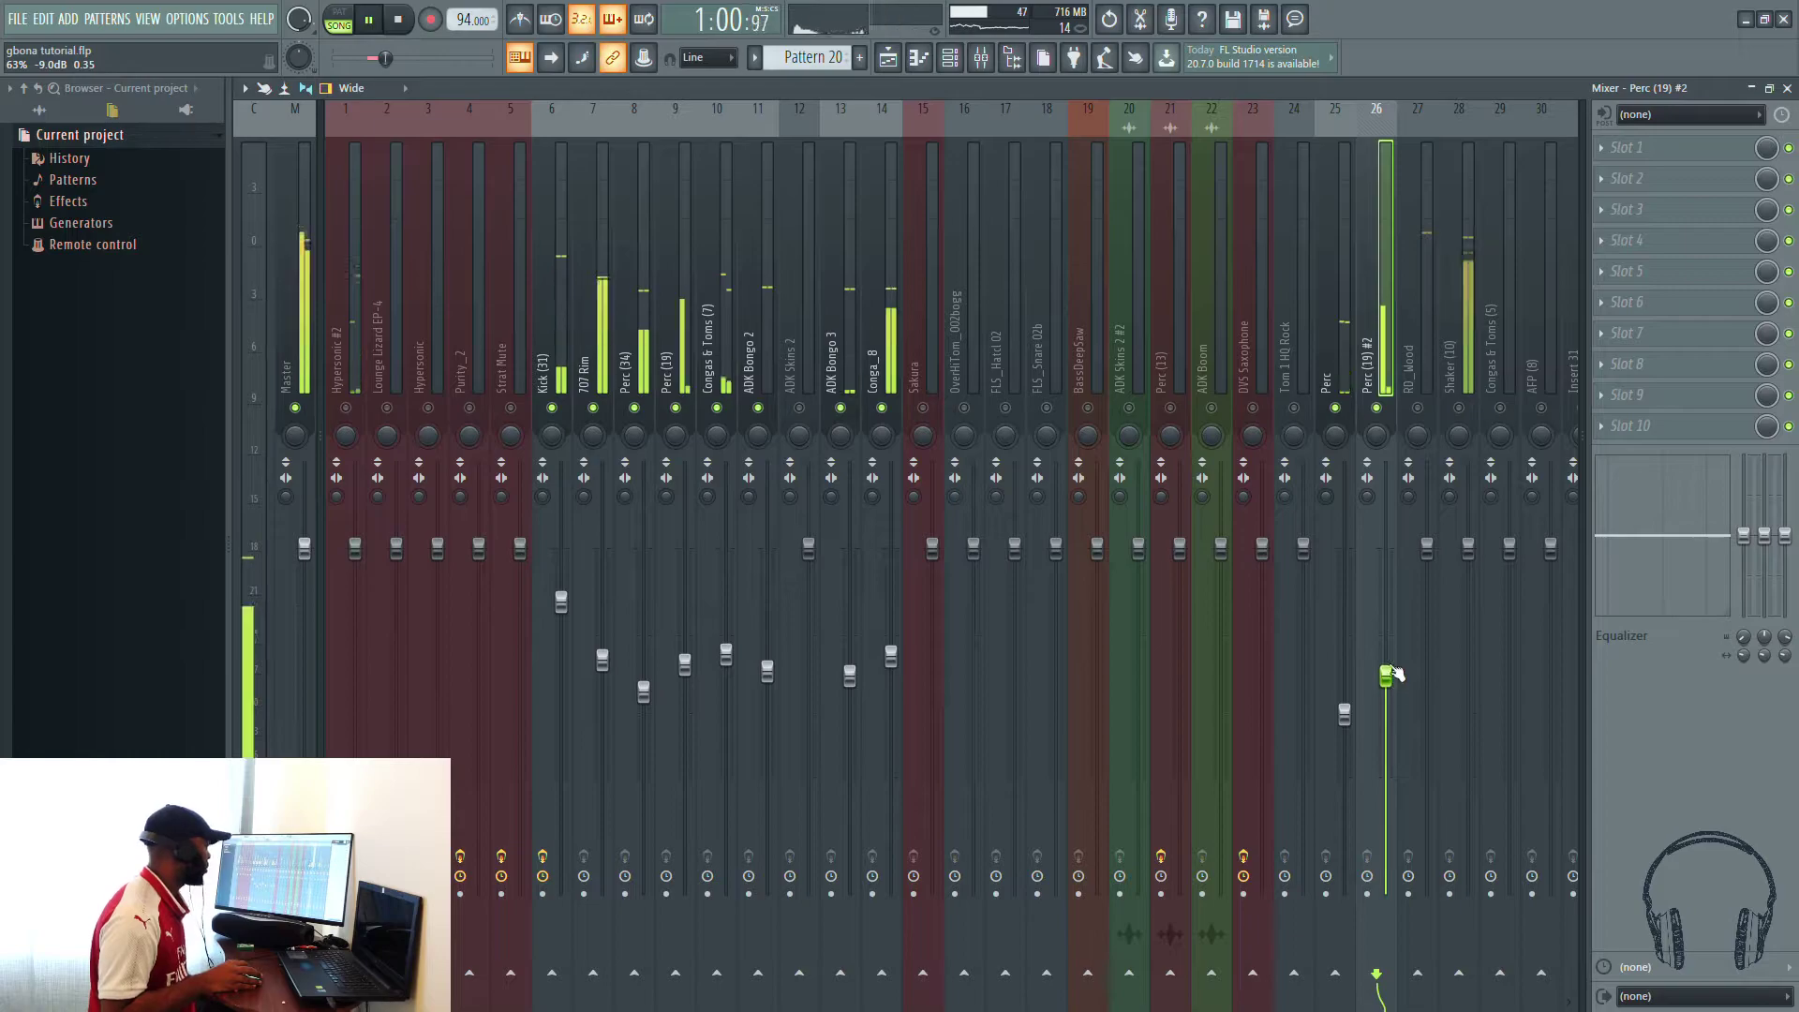
{"action": "left_click", "coordinate": [1459, 409]}
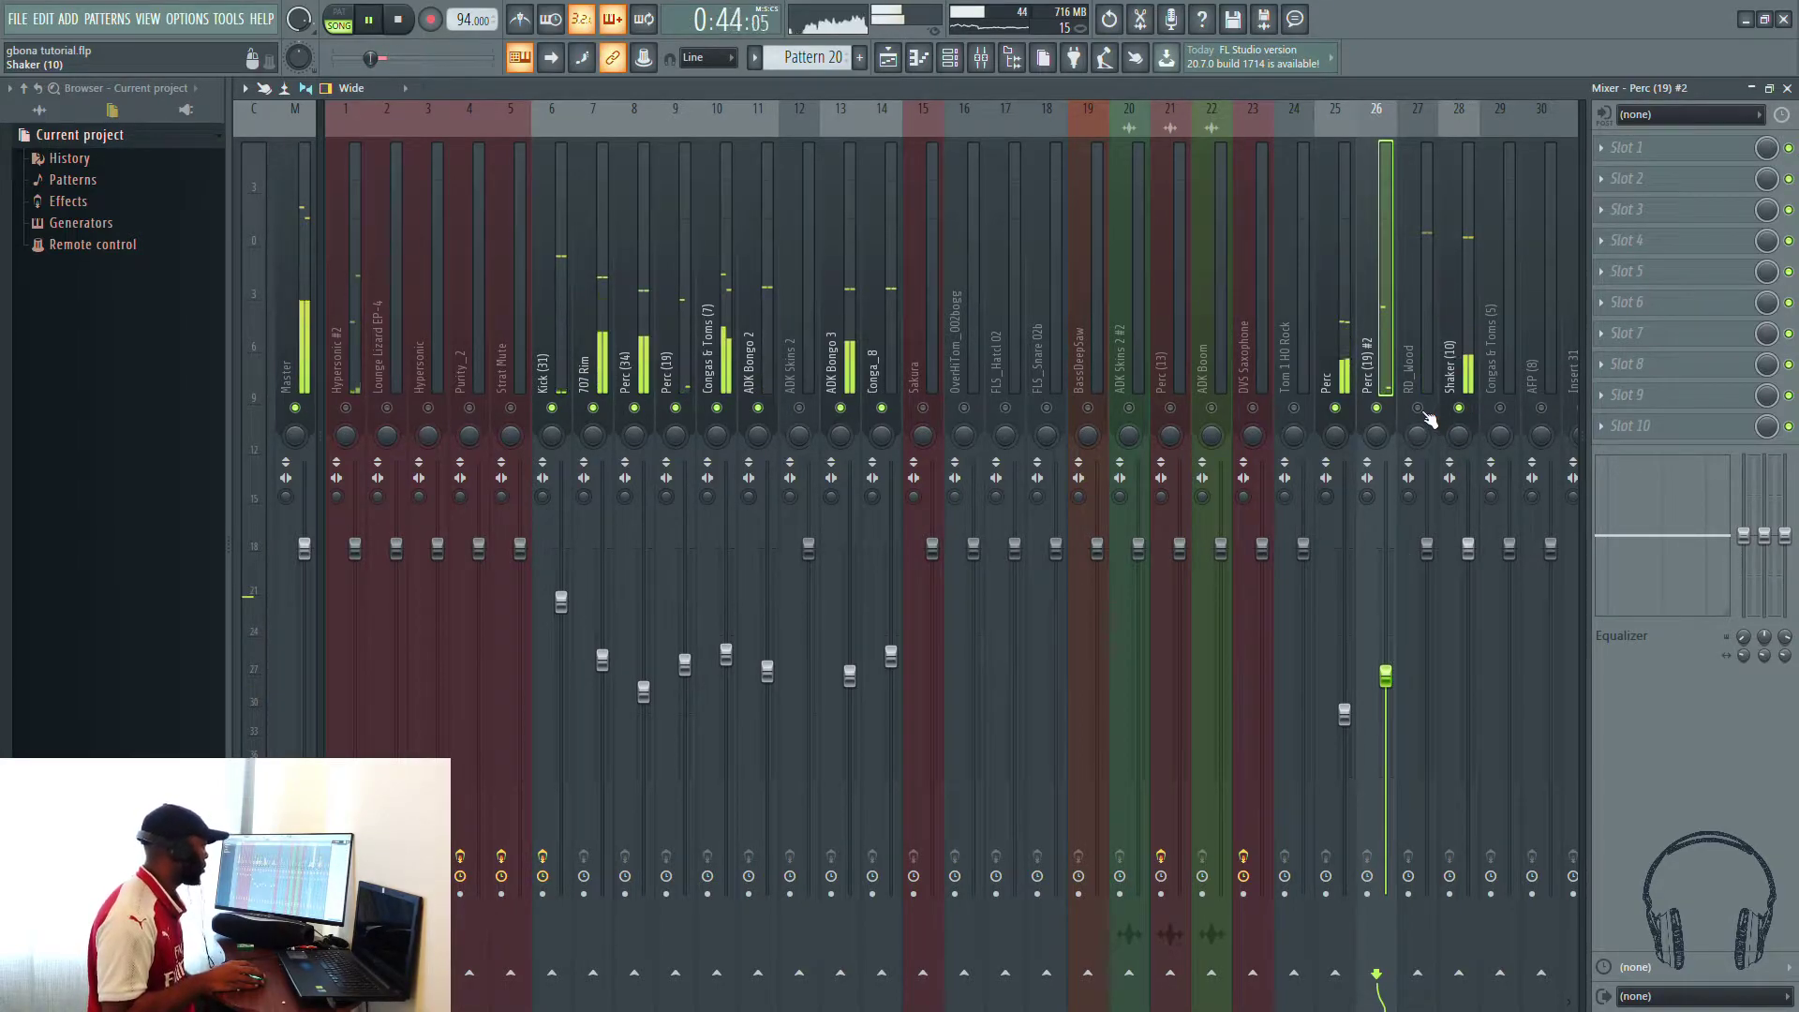
{"action": "left_click", "coordinate": [1417, 408]}
{"action": "left_click_drag", "start_coordinate": [1426, 549], "coordinate": [1427, 651]}
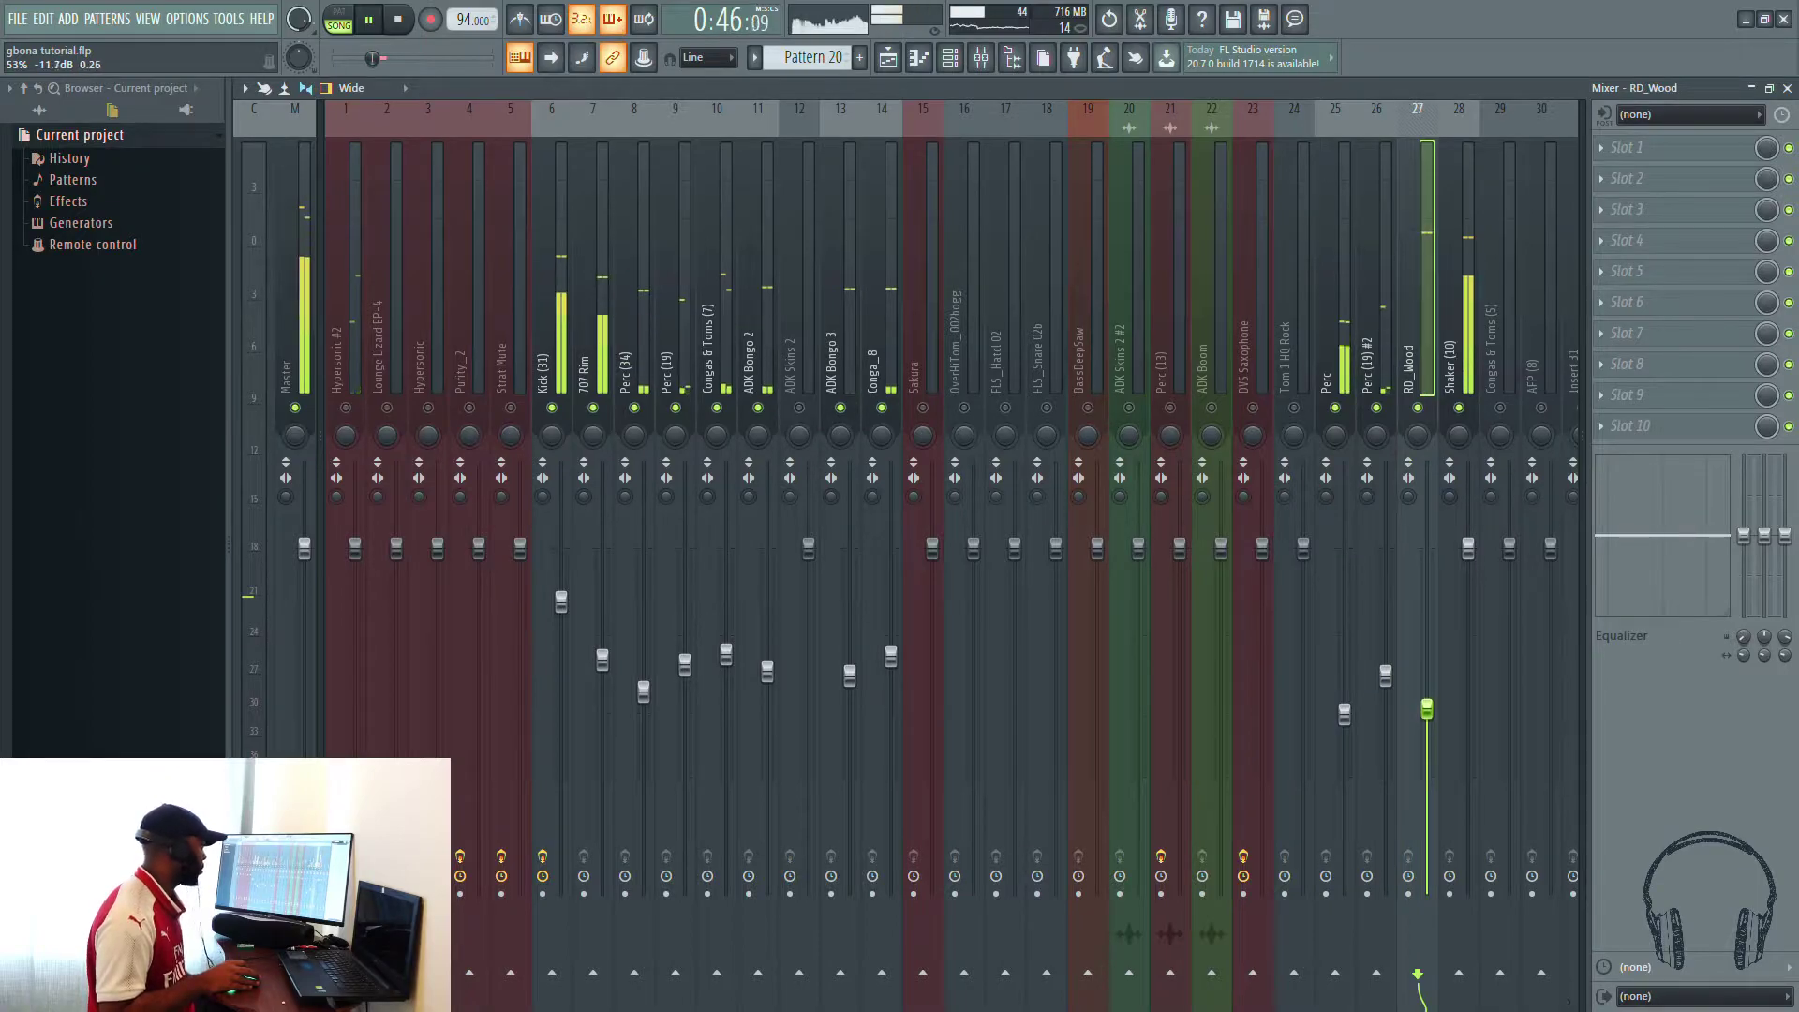
{"action": "left_click_drag", "start_coordinate": [1434, 731], "coordinate": [1433, 768]}
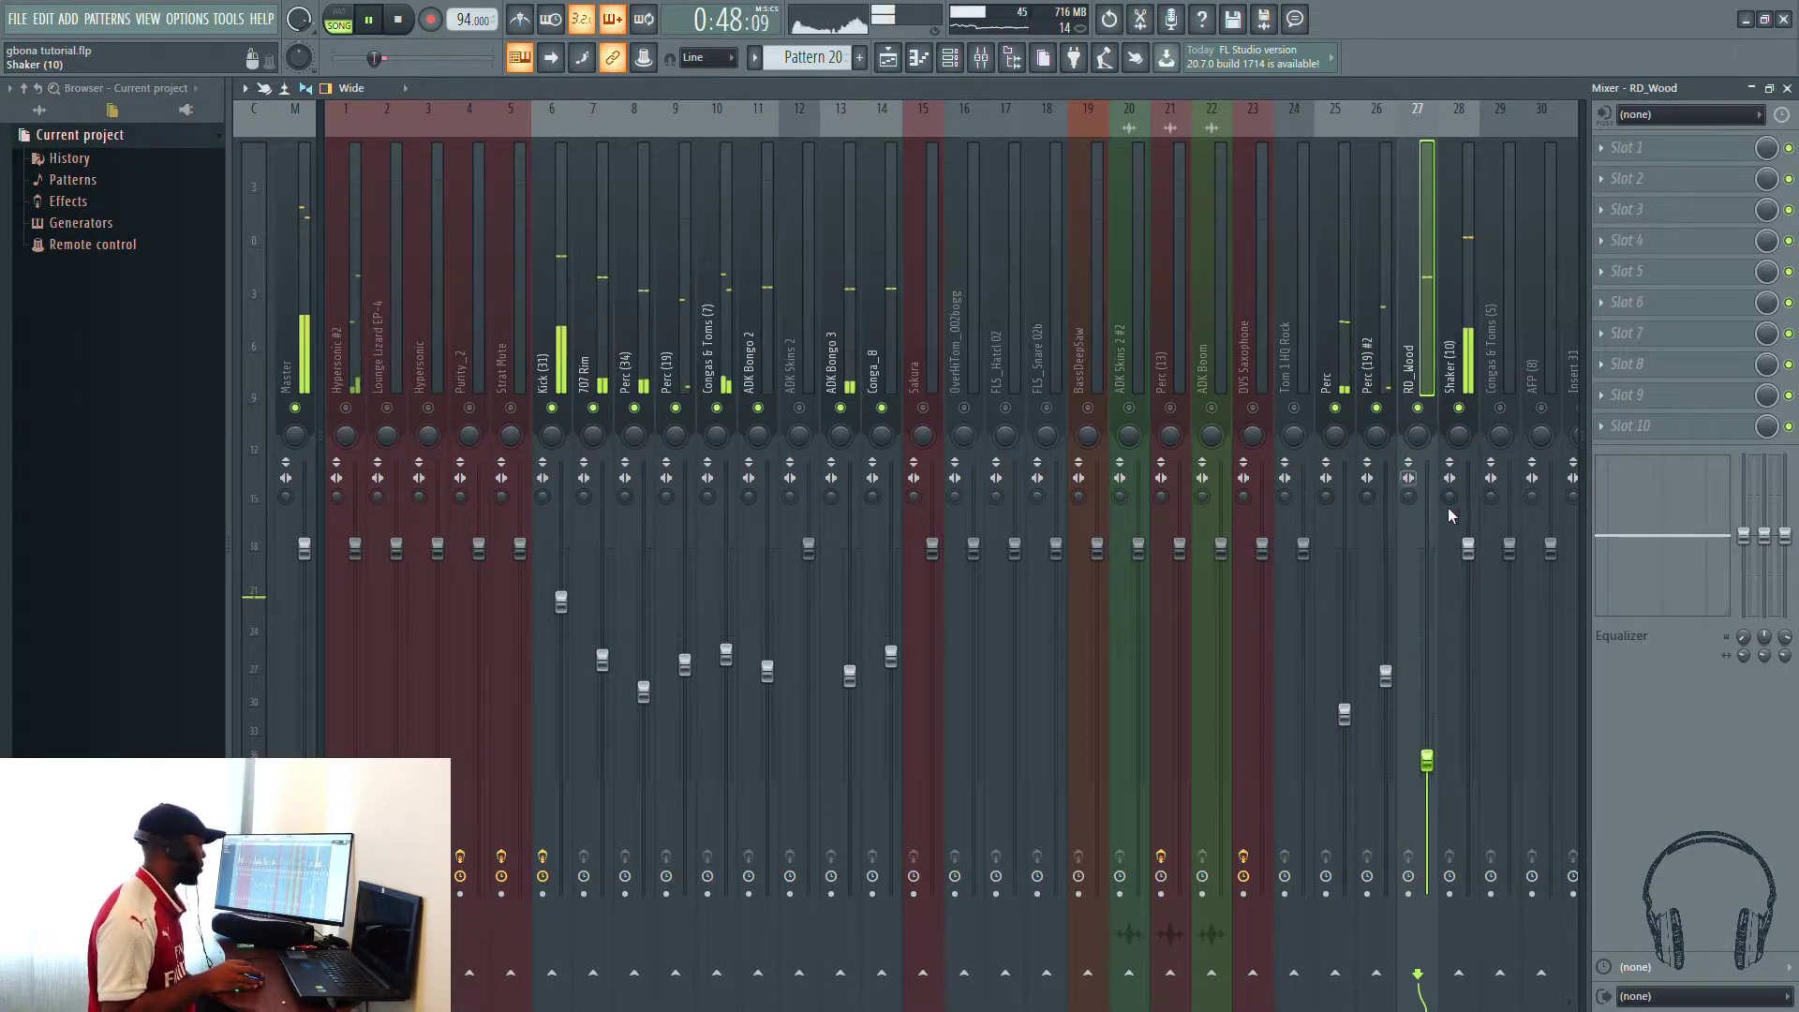
Step: Lower Shaker (10) to slightly below the Perc (34) fader and Perc on insert 25 to just below RD_Wood
{"action": "left_click_drag", "start_coordinate": [1470, 550], "coordinate": [1468, 704]}
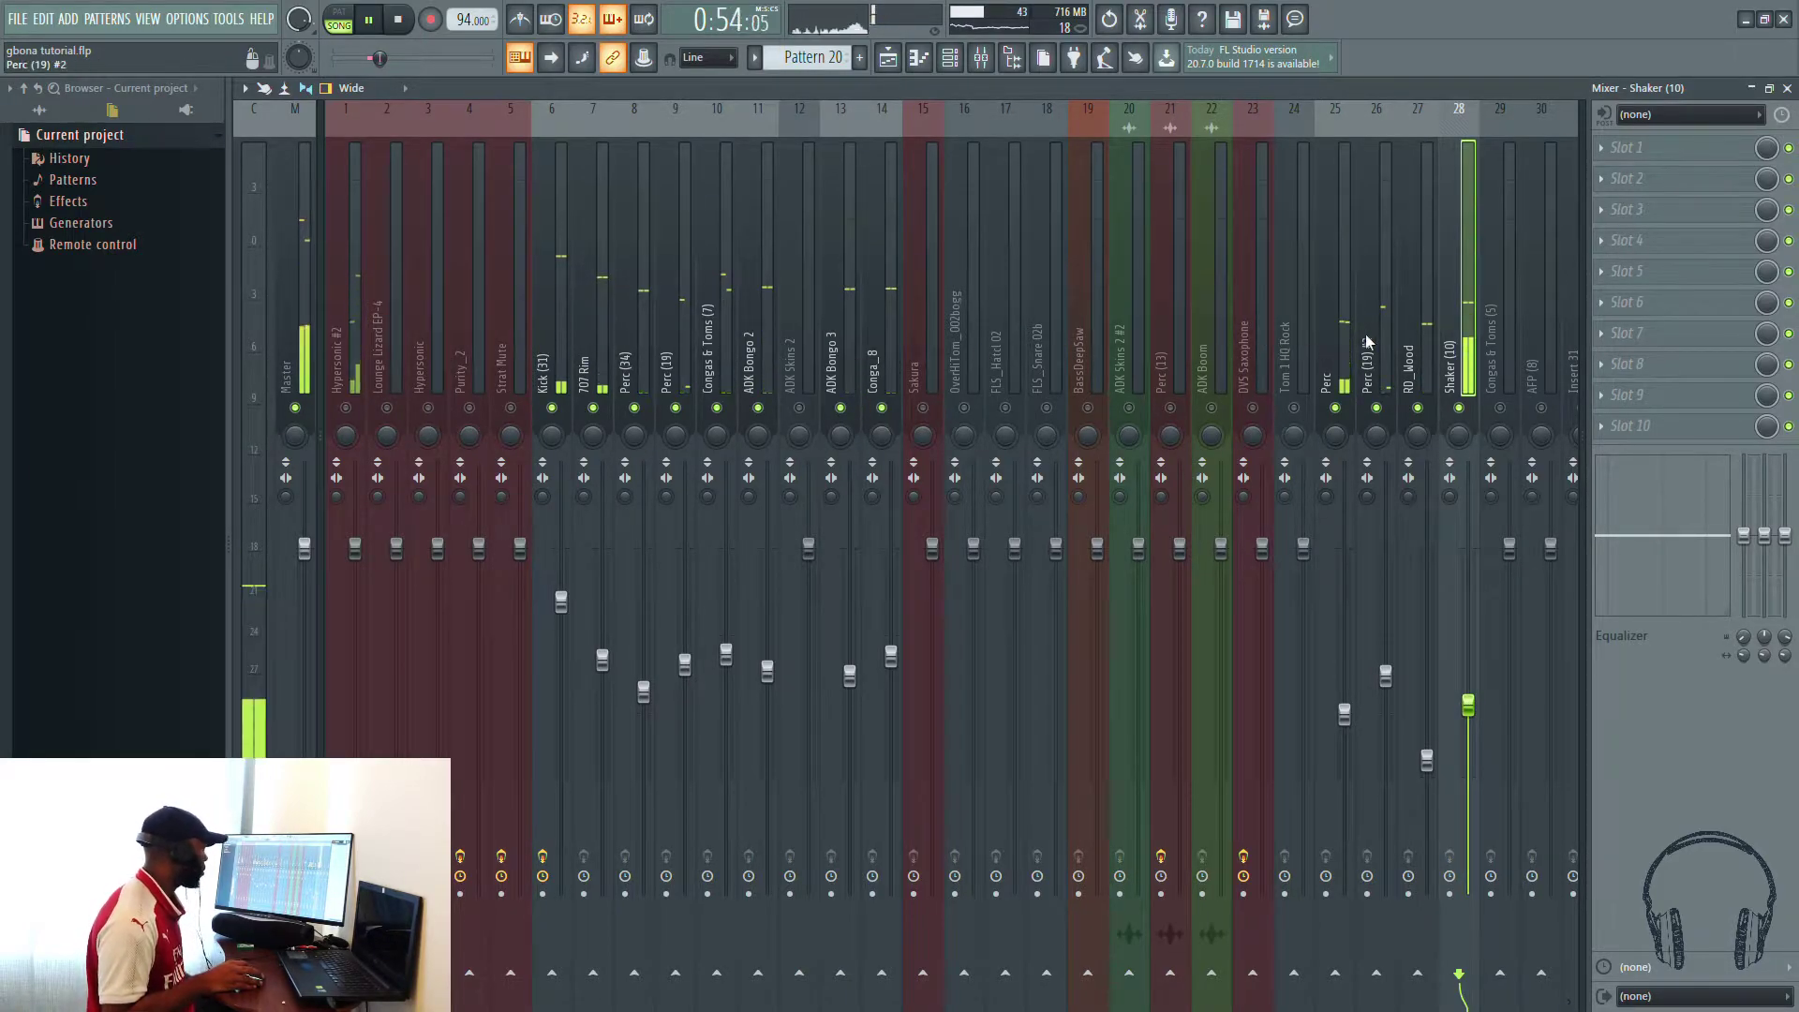
{"action": "left_click", "coordinate": [1340, 750]}
{"action": "left_click_drag", "start_coordinate": [1345, 715], "coordinate": [1344, 770]}
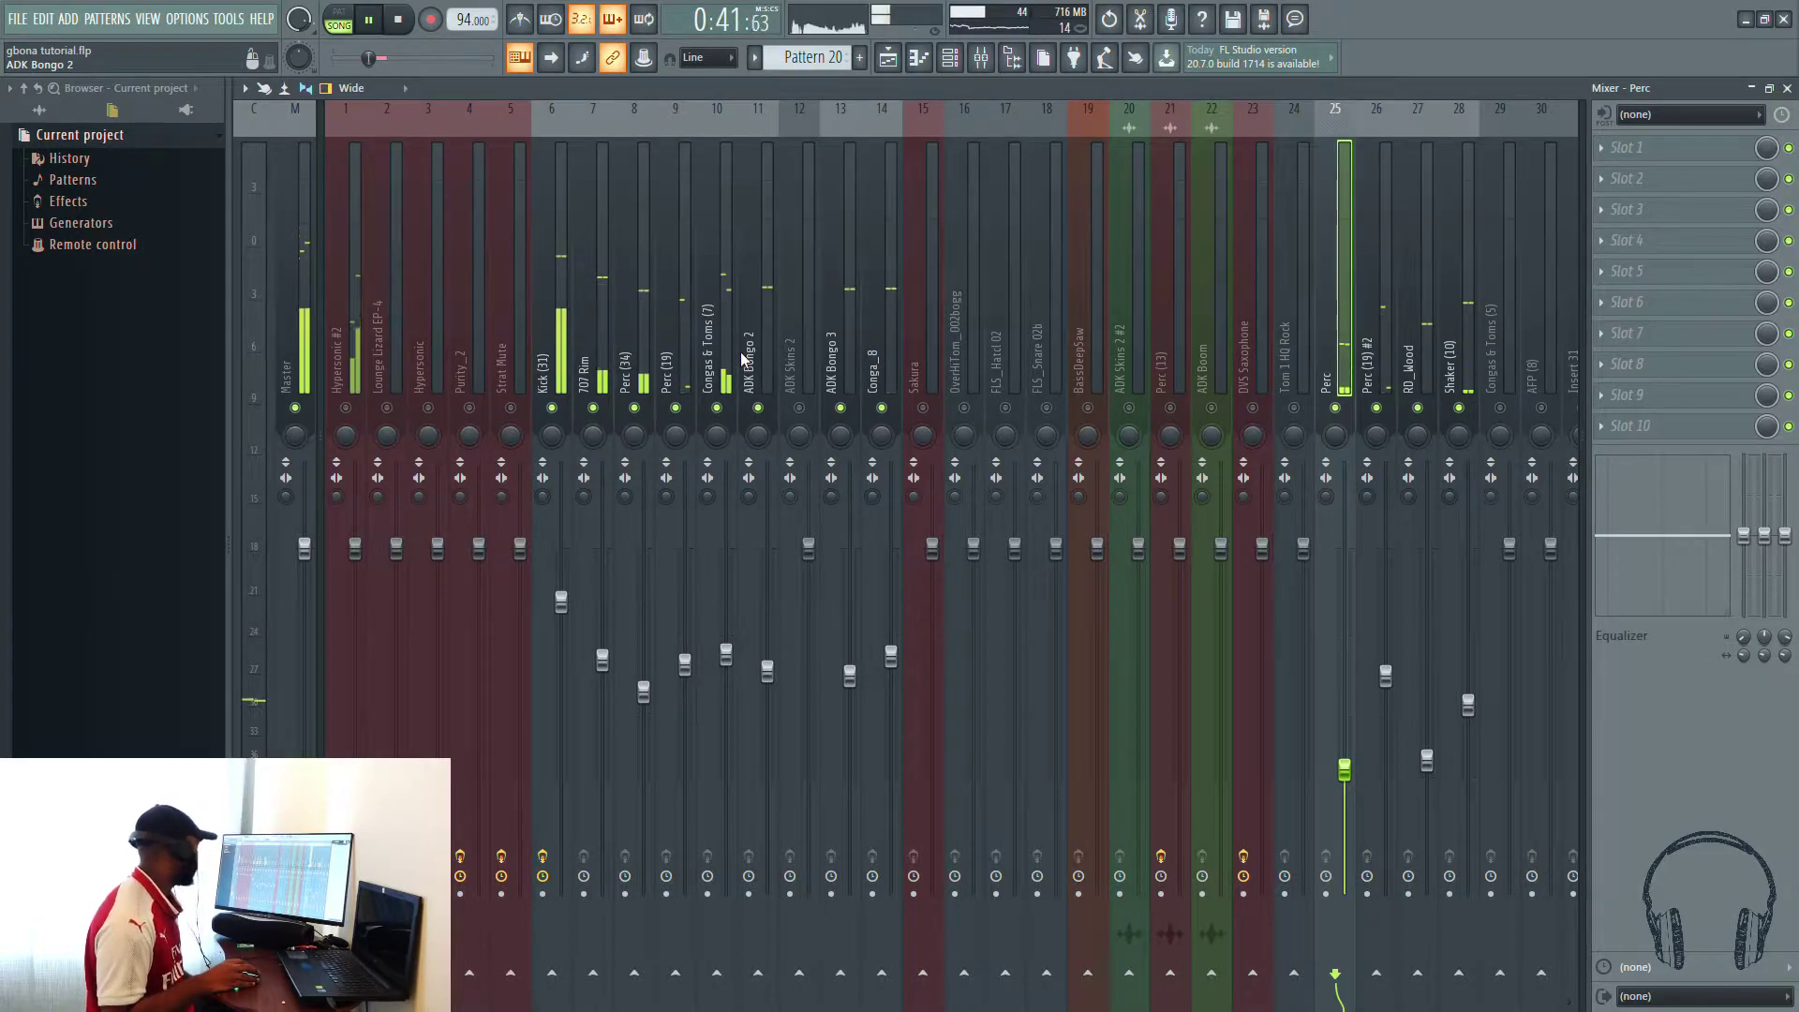
Step: Audition Congas & Toms (7), ADK Bongo 3 and Conga_B in solo, and restore all mixer channels
{"action": "right_click", "coordinate": [717, 409]}
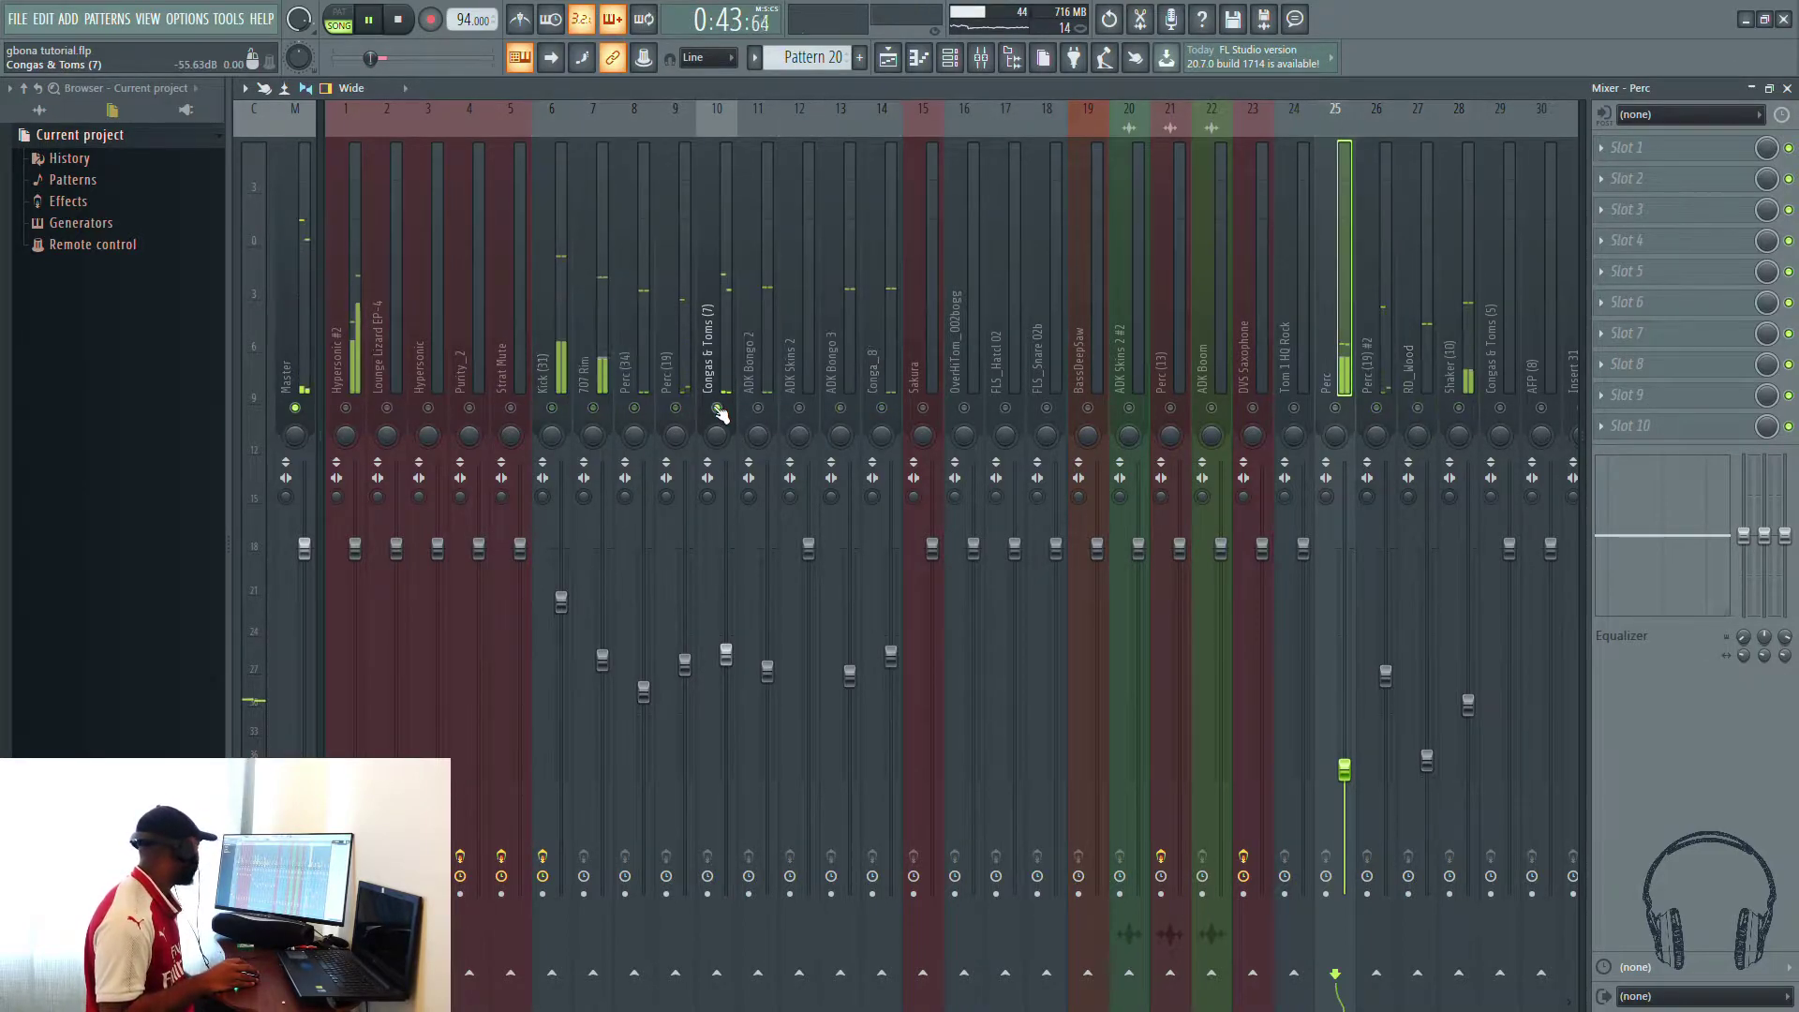
{"action": "right_click", "coordinate": [717, 410]}
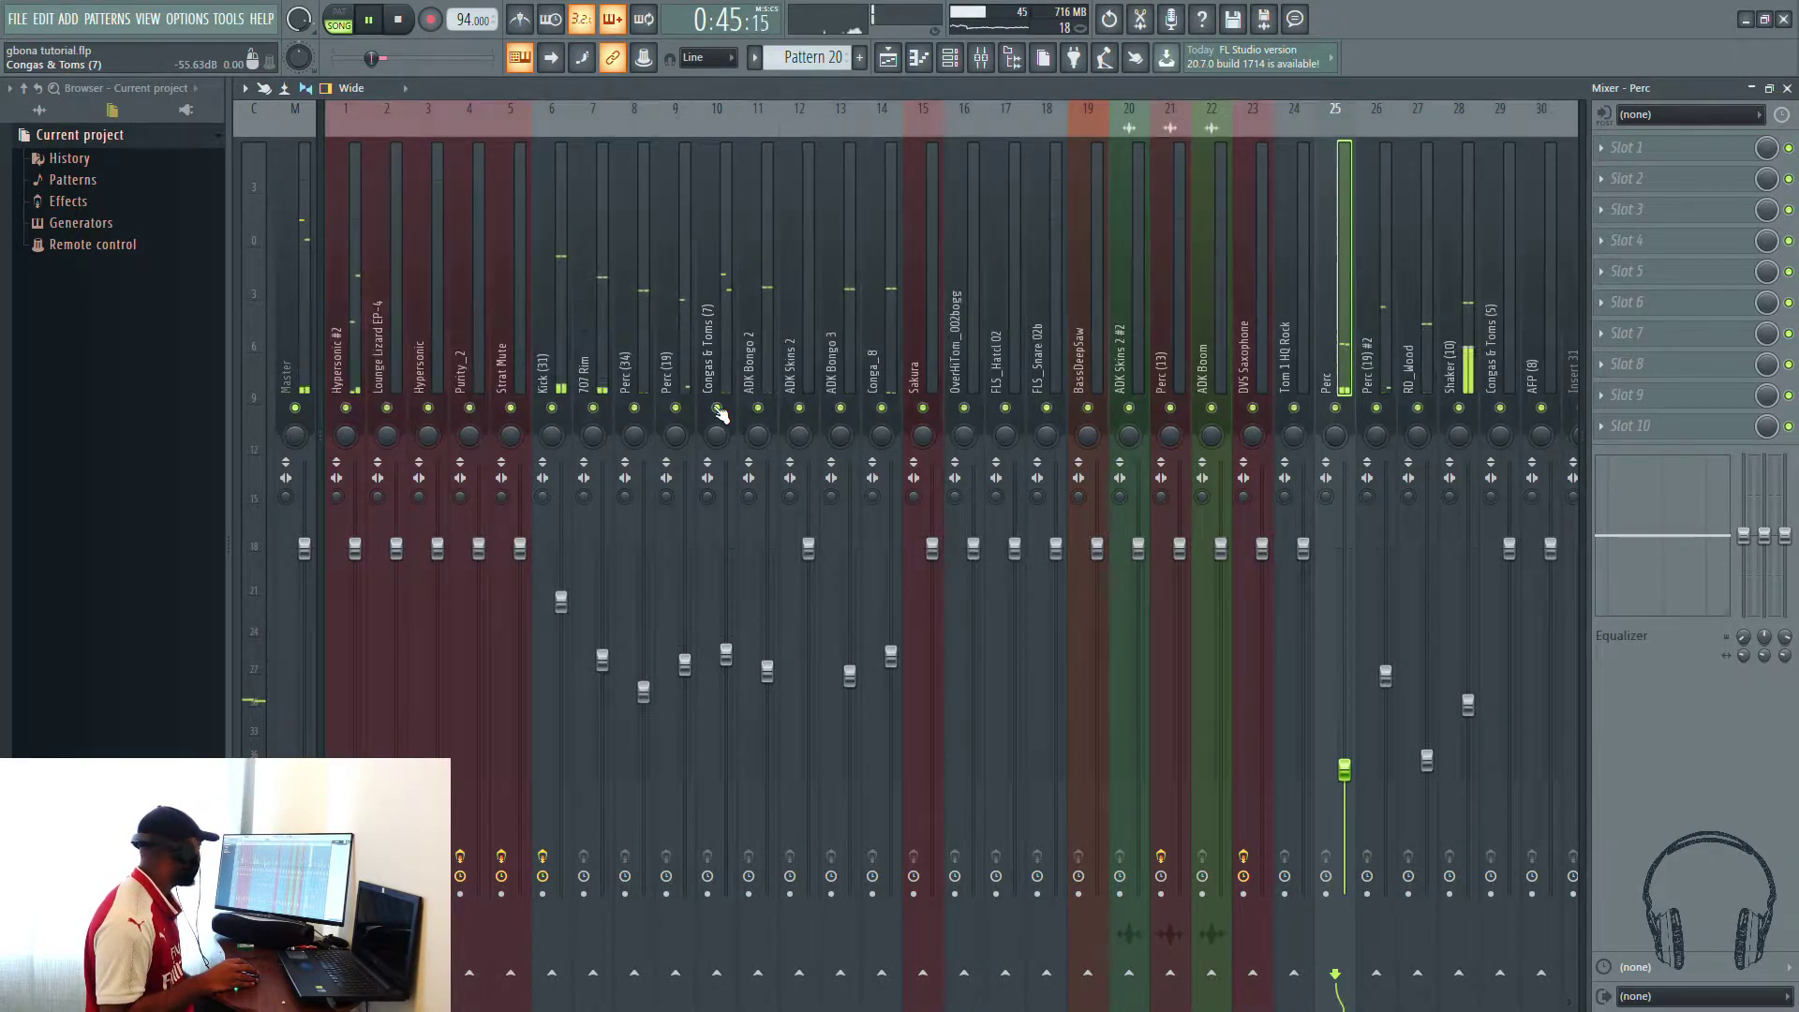
{"action": "right_click", "coordinate": [840, 409]}
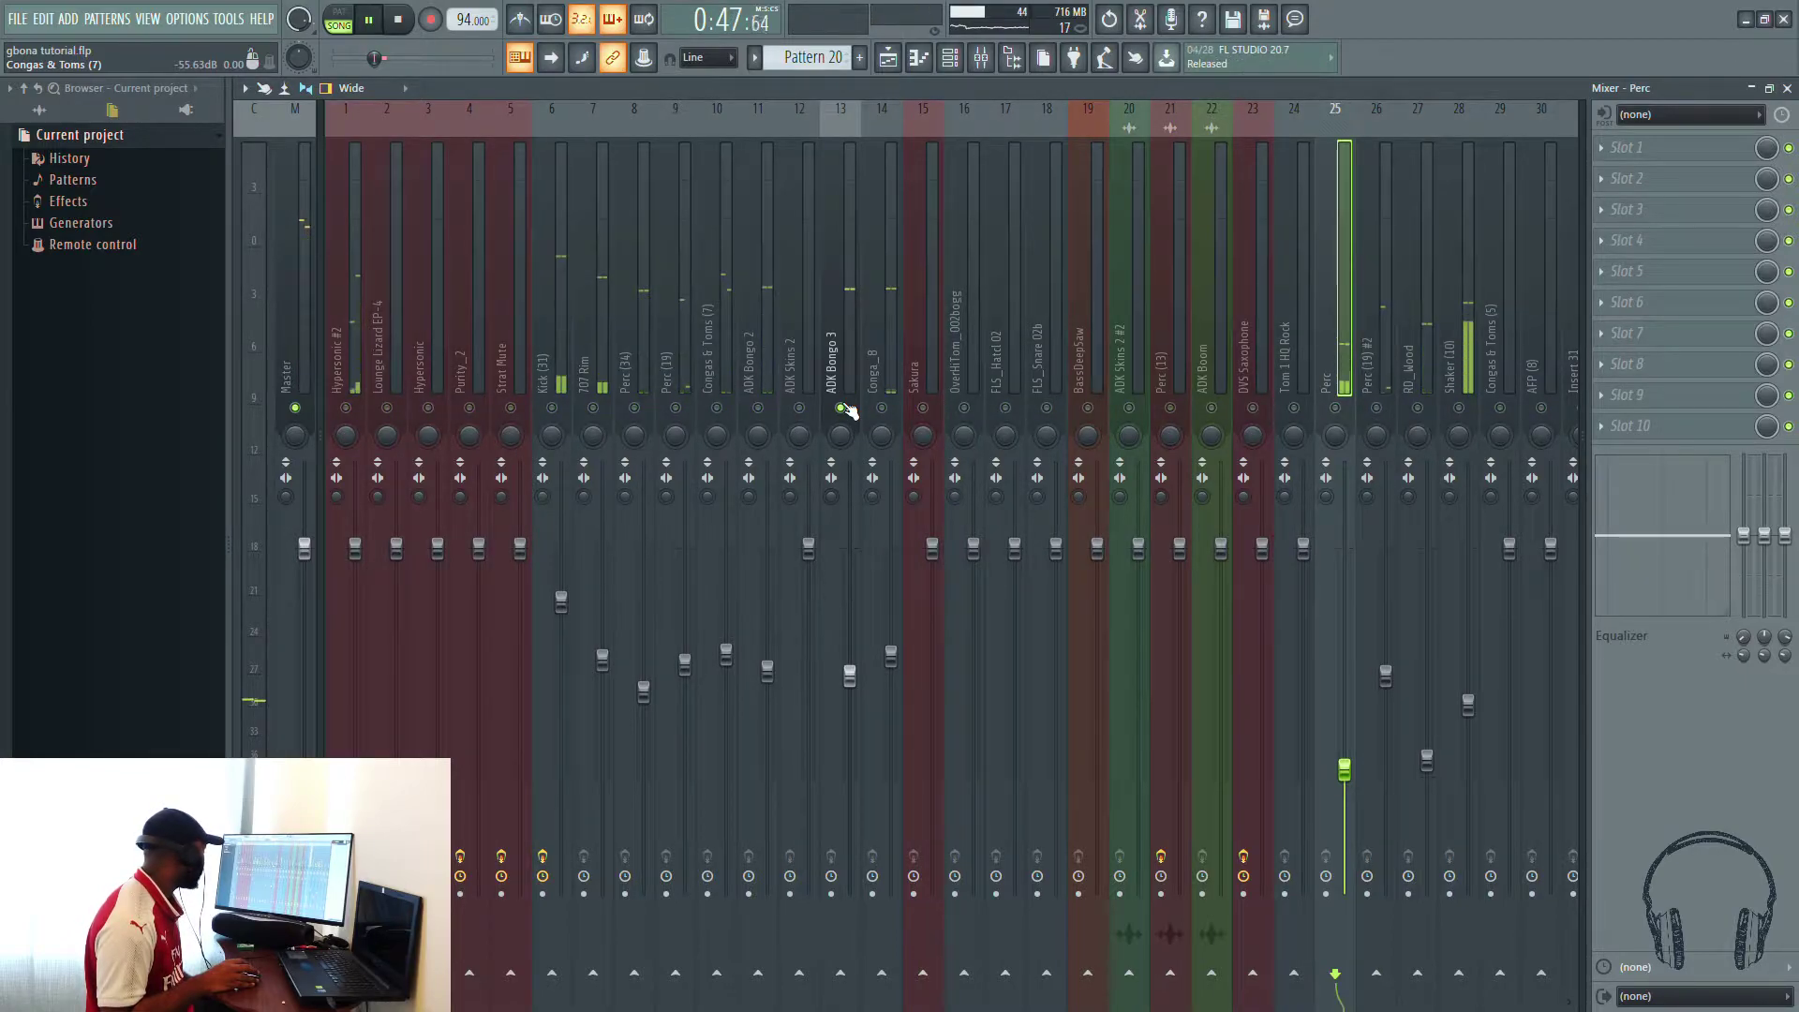
{"action": "left_click", "coordinate": [881, 408]}
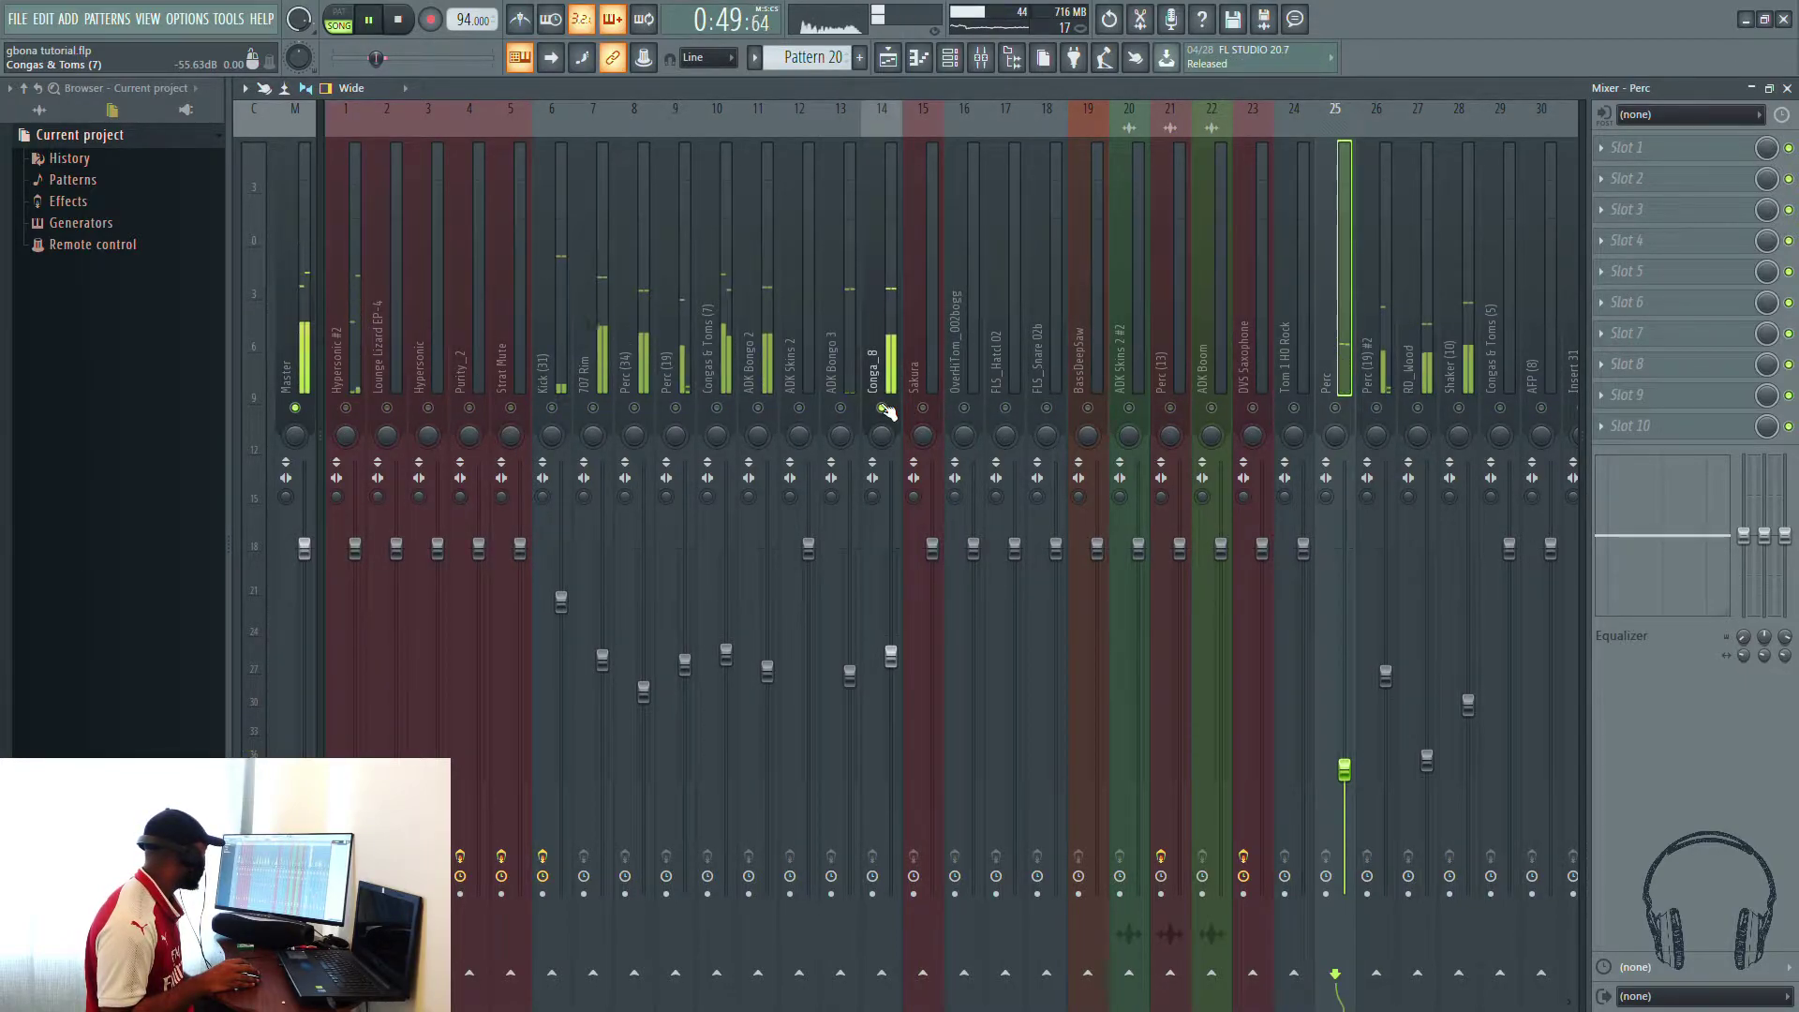
{"action": "left_click", "coordinate": [841, 408]}
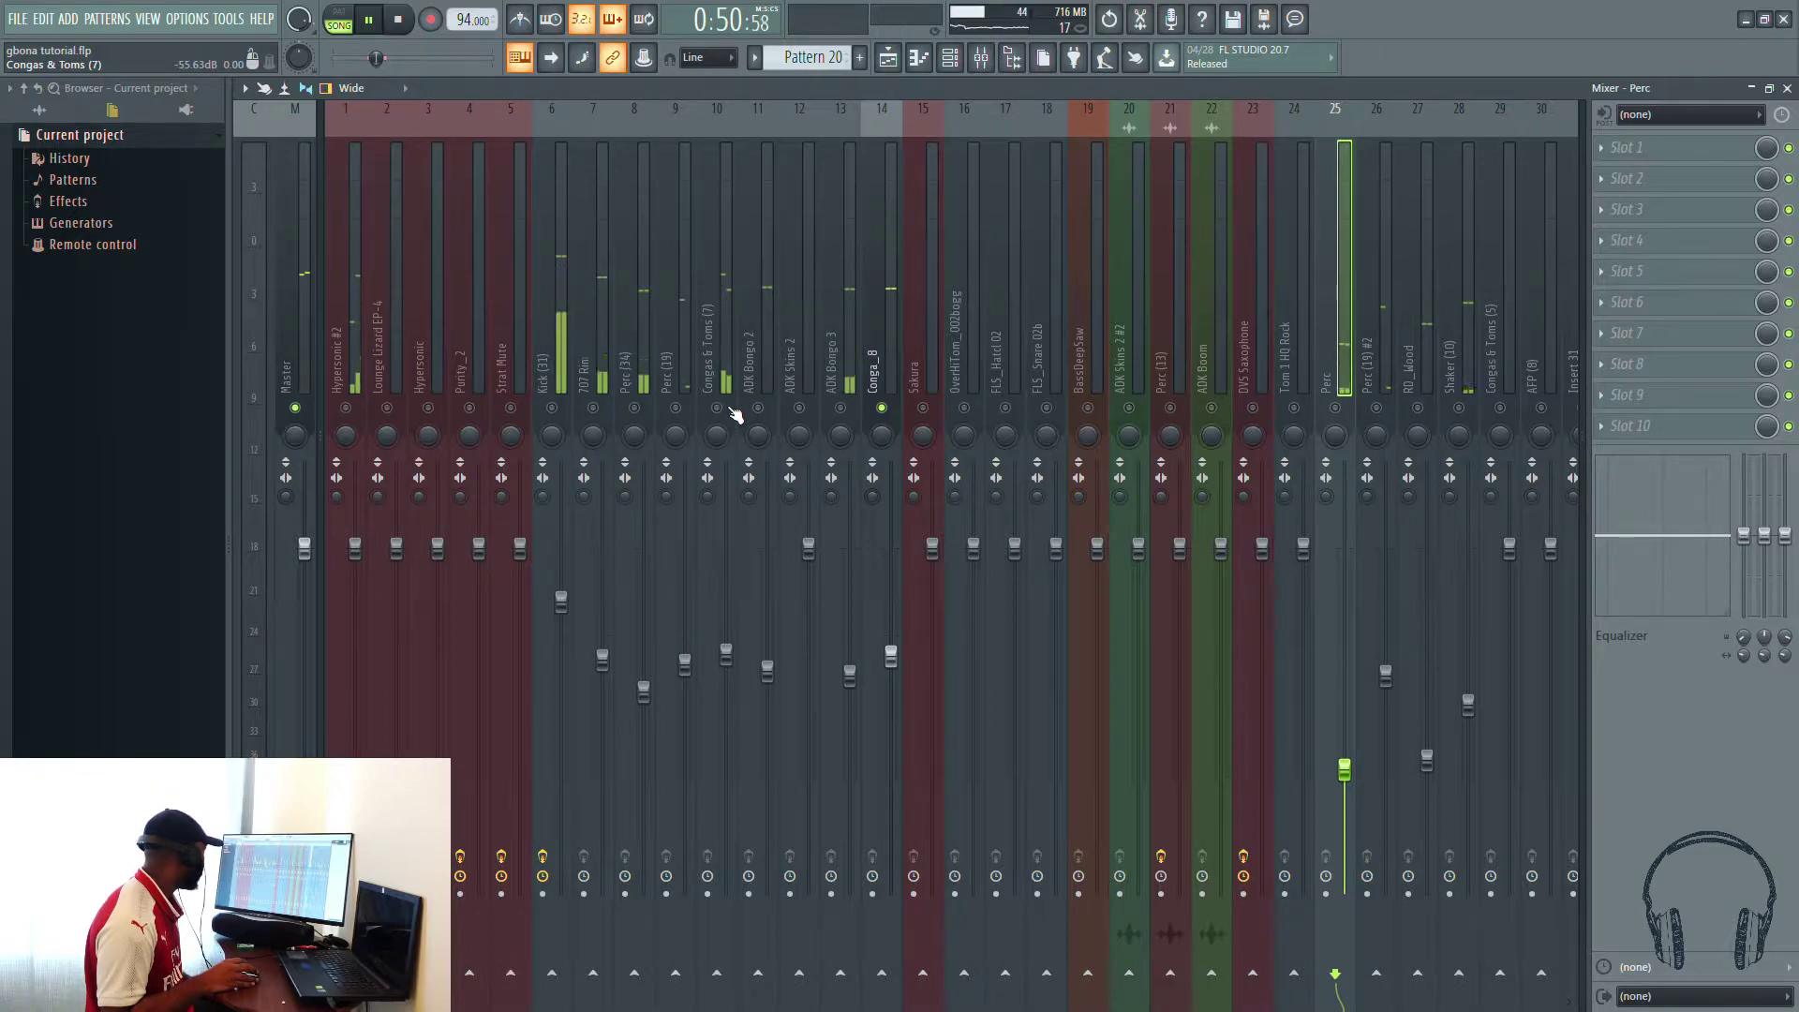
{"action": "right_click", "coordinate": [840, 409]}
Step: Lower the Hypersonic #2 fader to about the same height as Perc (19) #2
{"action": "left_click", "coordinate": [355, 546]}
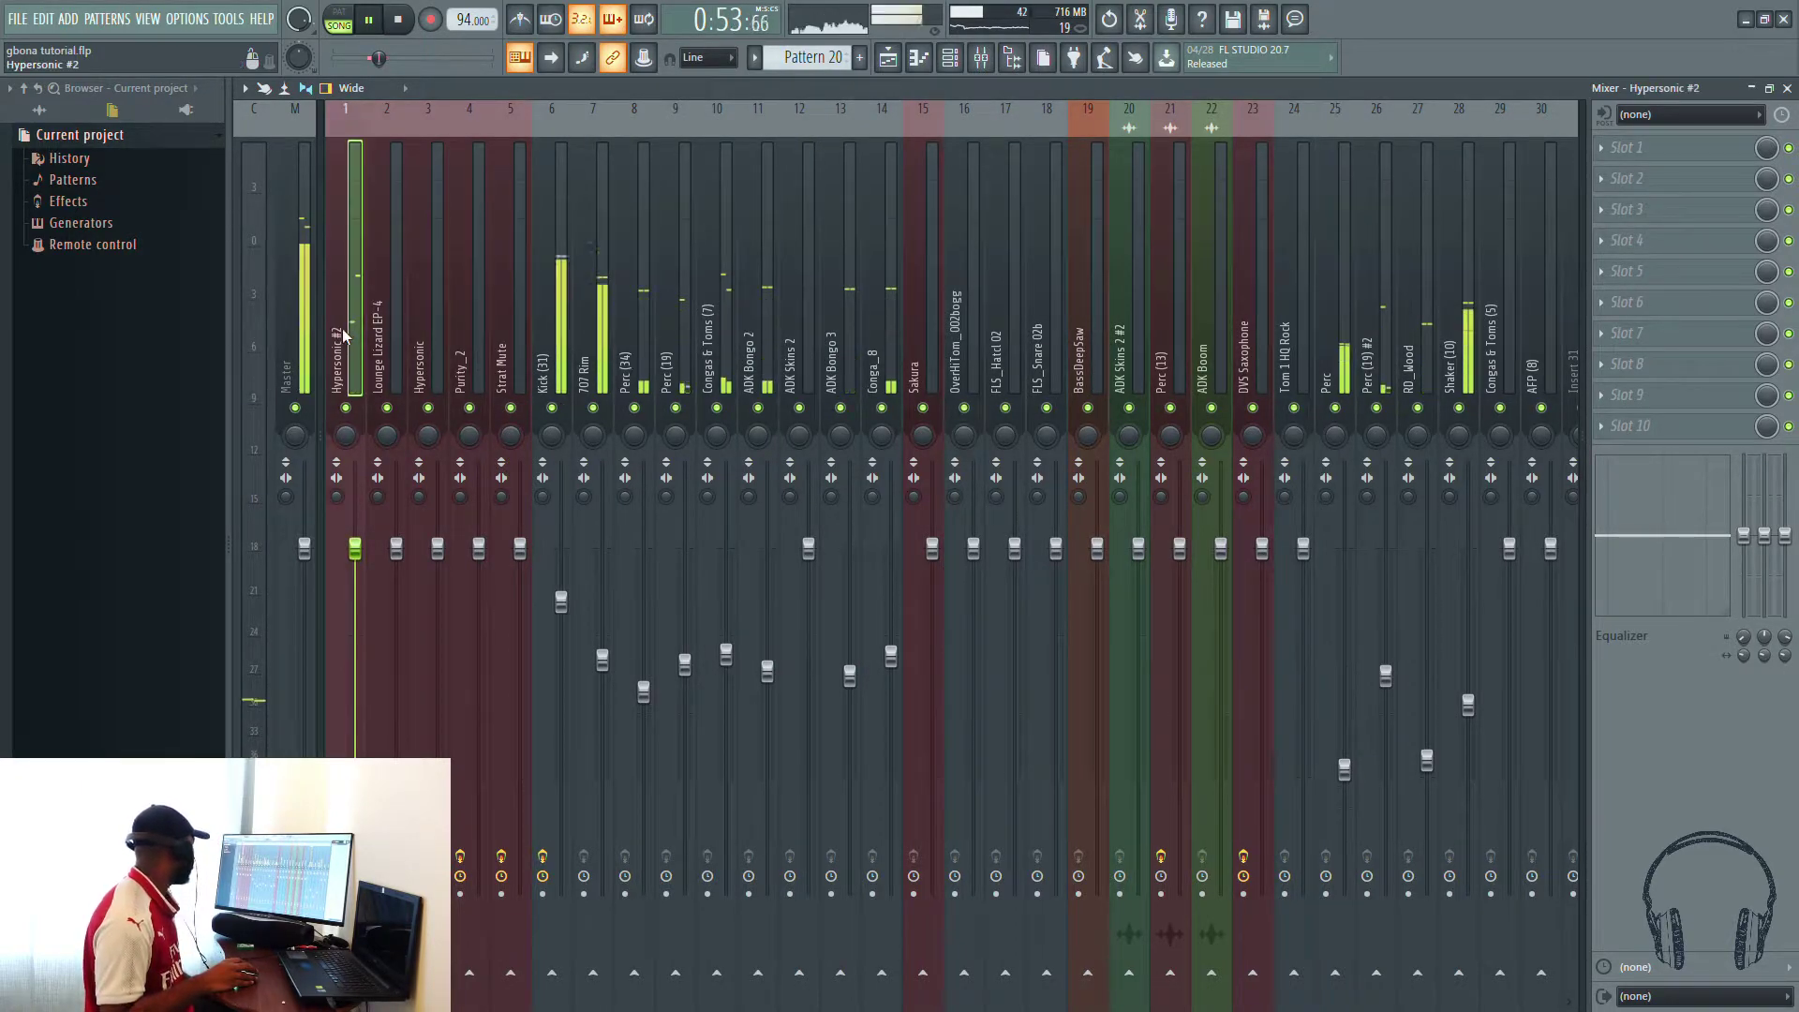
{"action": "left_click_drag", "start_coordinate": [355, 546], "coordinate": [355, 668]}
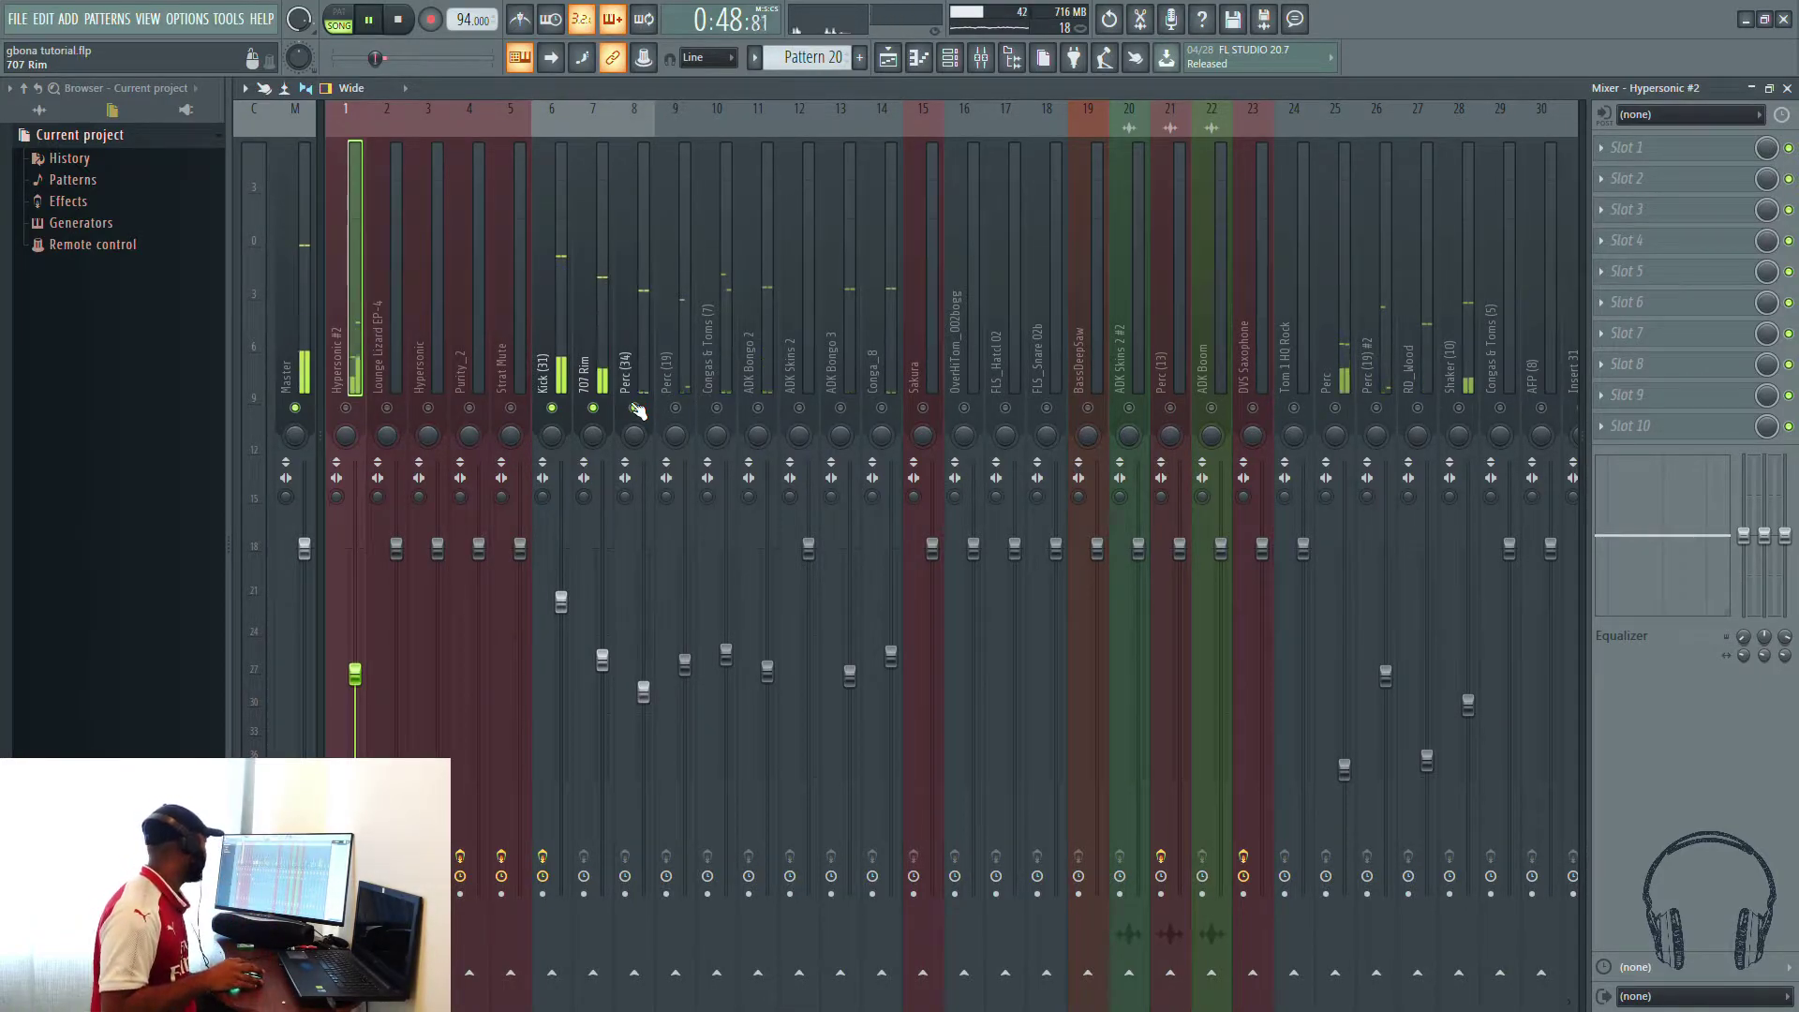
Step: Solo Perc (34) and pan it 35% left, bringing 707 Rim and Kick (31) back in alongside it
{"action": "right_click", "coordinate": [635, 408]}
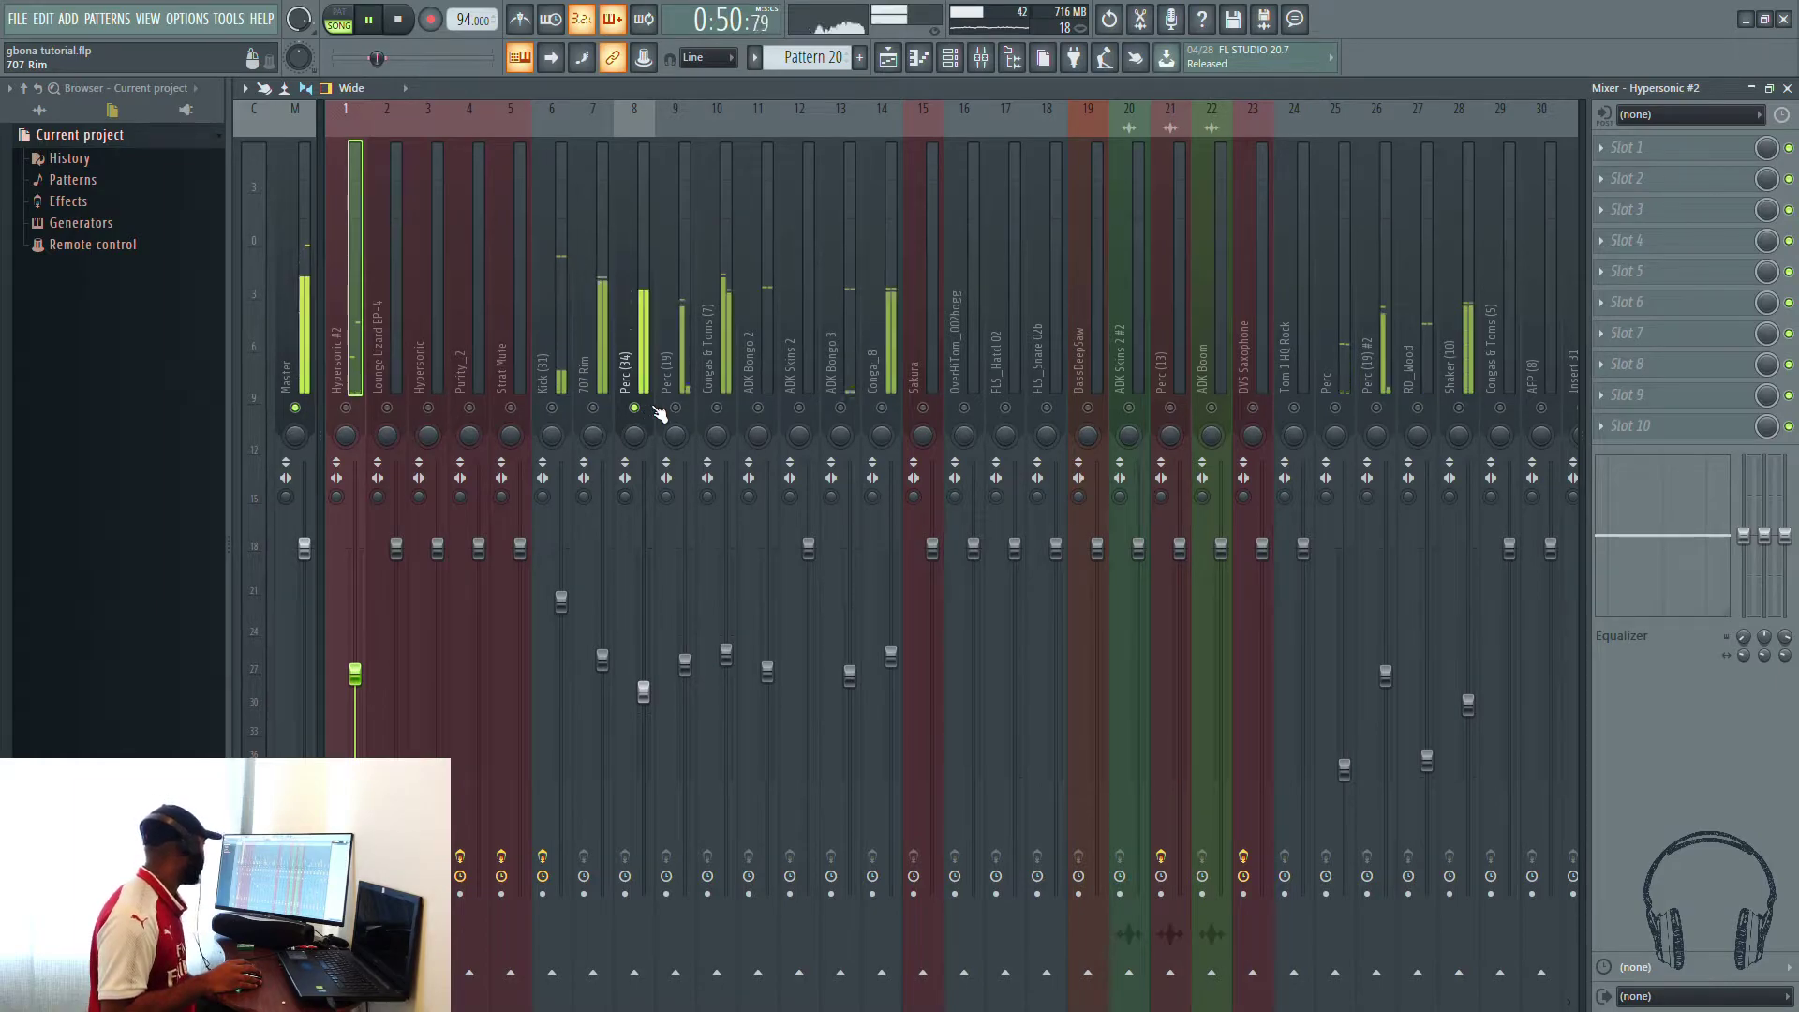
{"action": "left_click", "coordinate": [630, 430]}
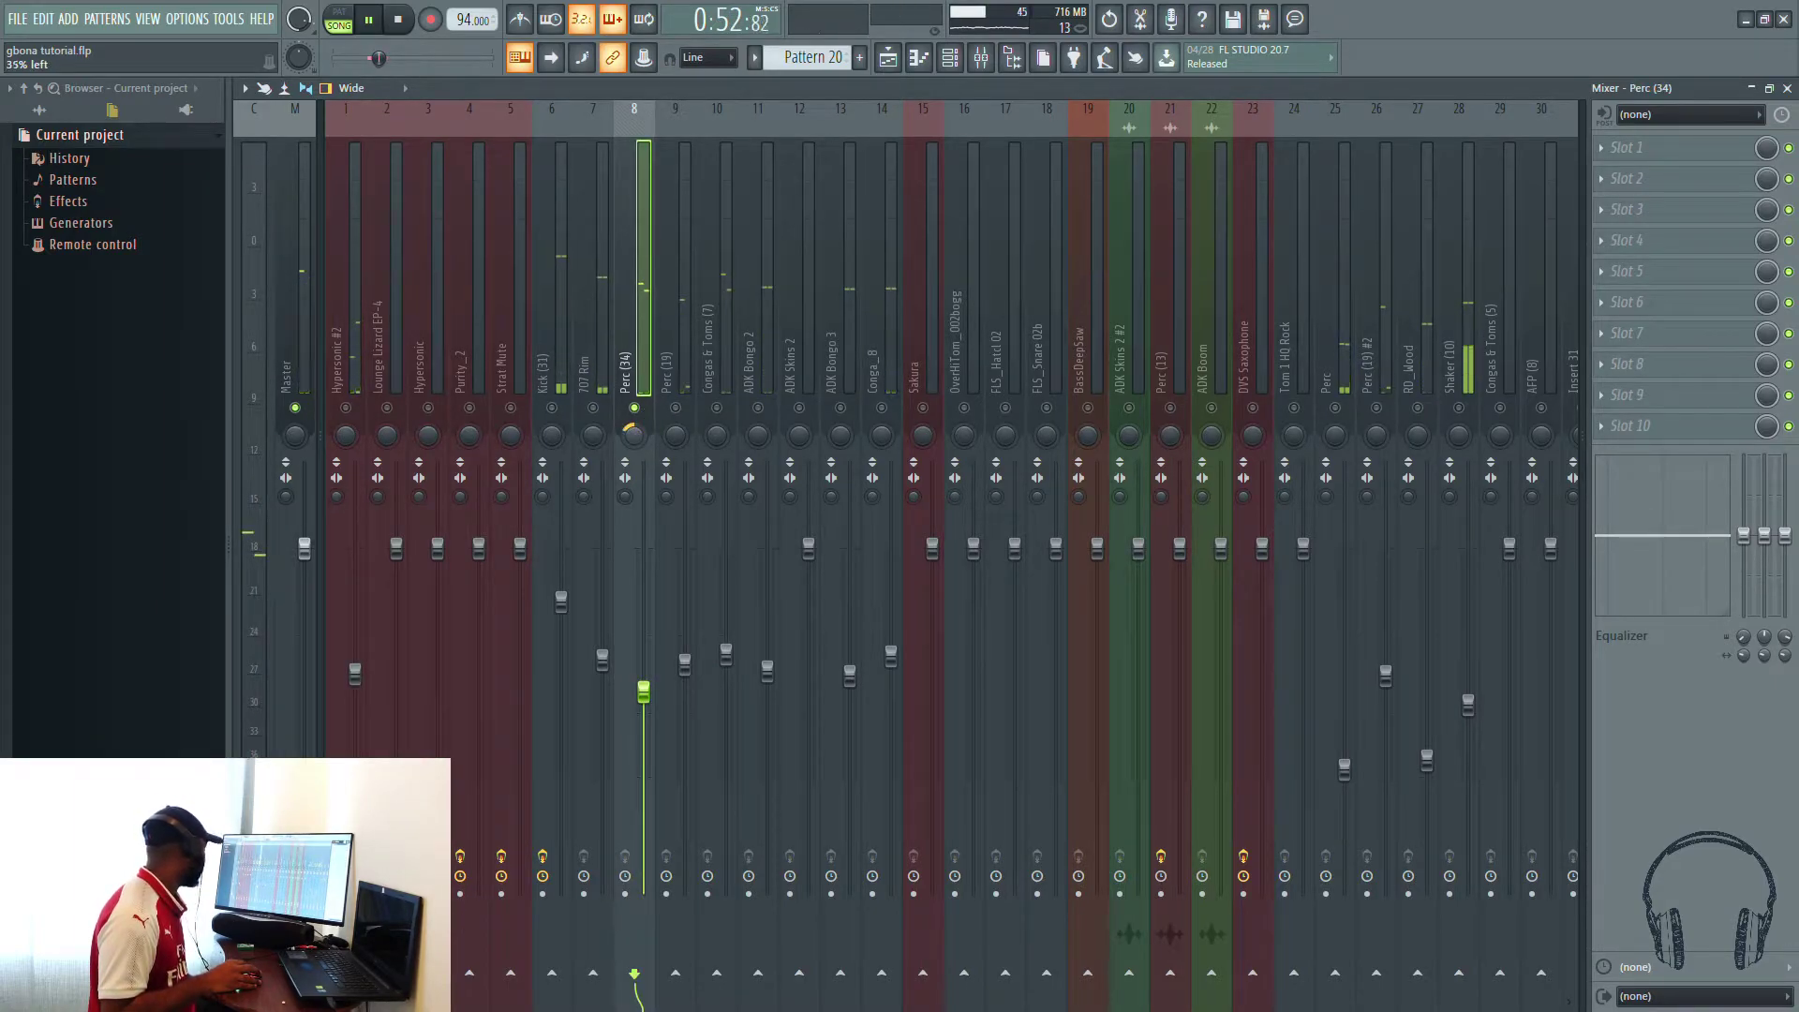
{"action": "left_click", "coordinate": [593, 408]}
{"action": "left_click", "coordinate": [553, 409]}
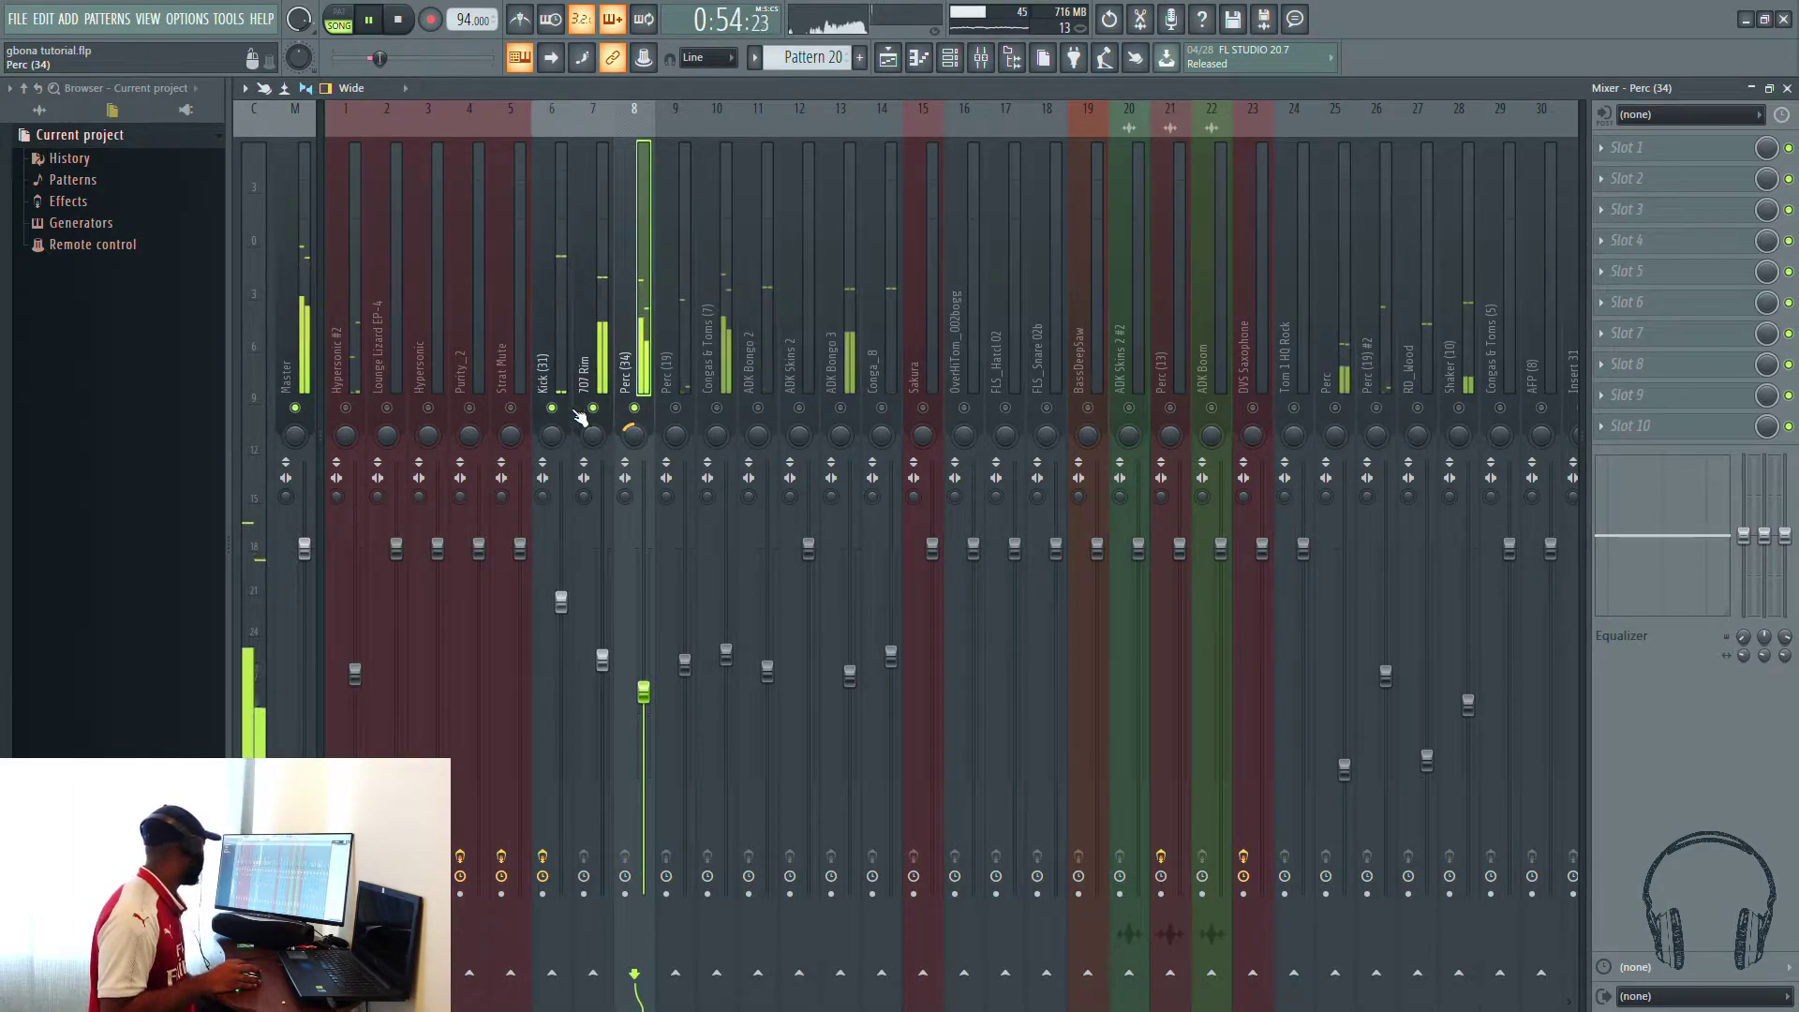
Step: Enable Perc (19) and Congas & Toms (7), keeping Perc (19) panned near centre and lowering the congas slightly
{"action": "left_click", "coordinate": [678, 409]}
{"action": "left_click", "coordinate": [683, 422]}
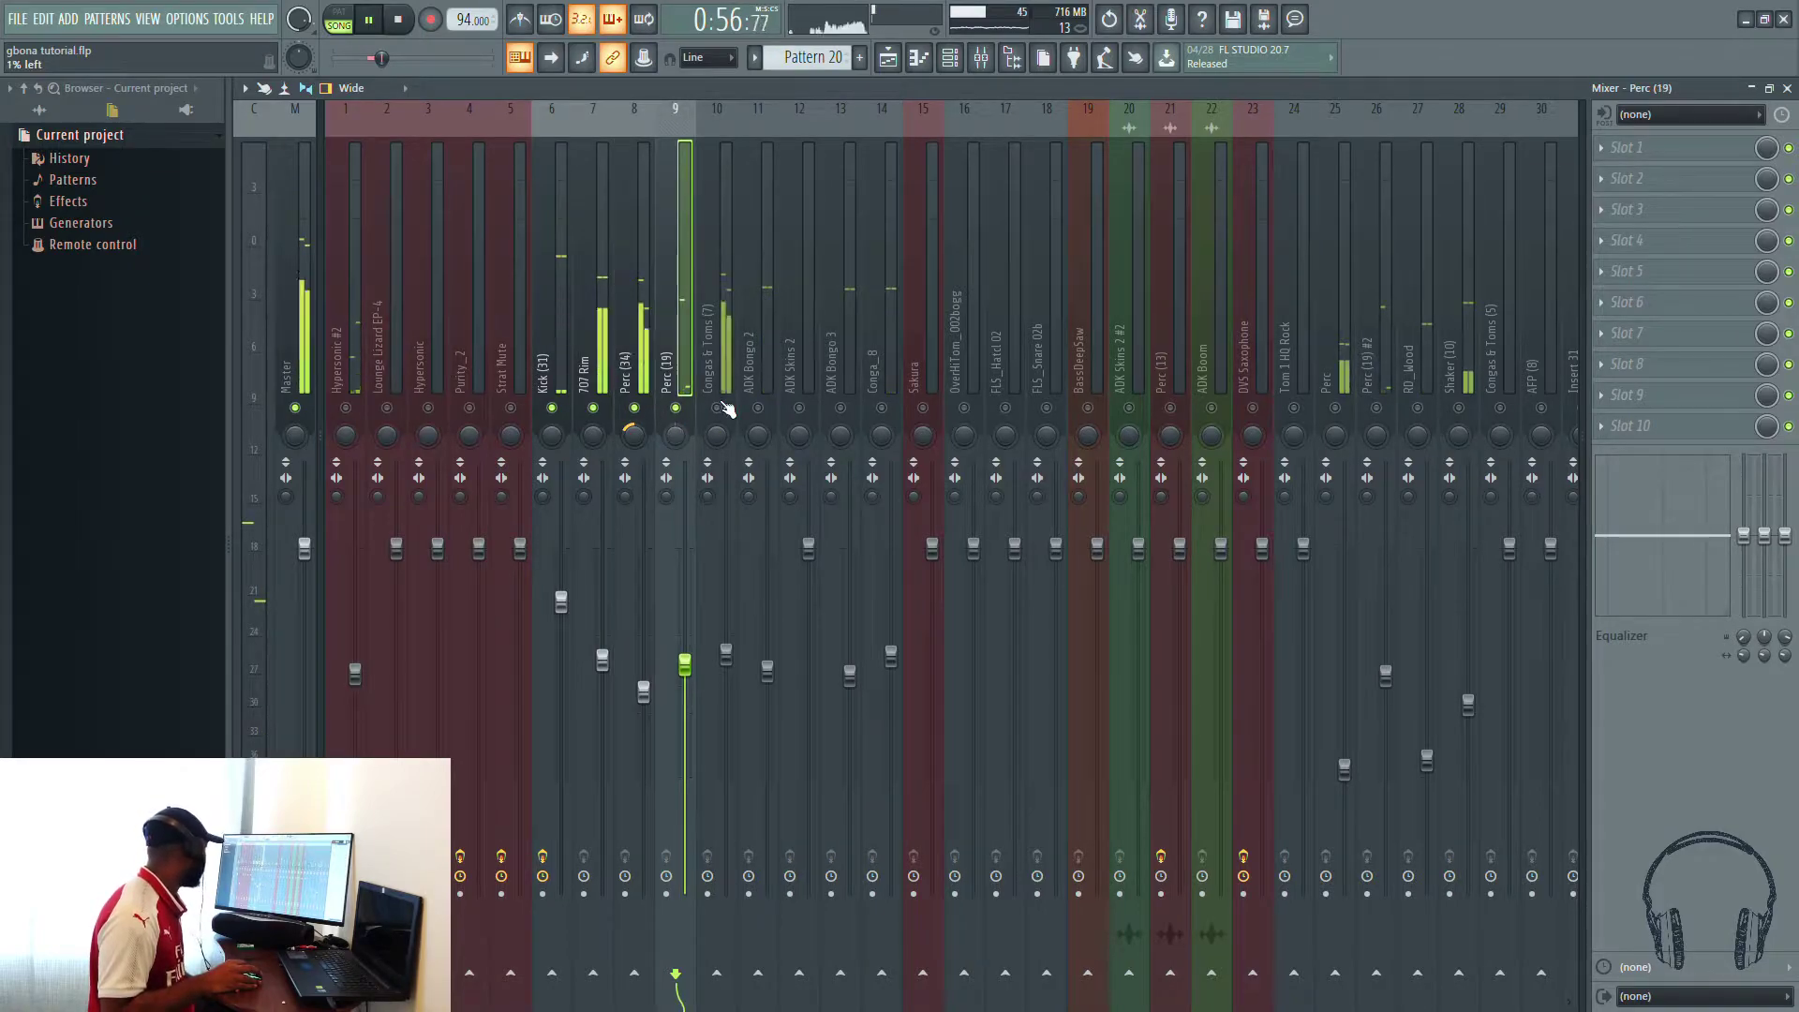
{"action": "left_click", "coordinate": [737, 679]}
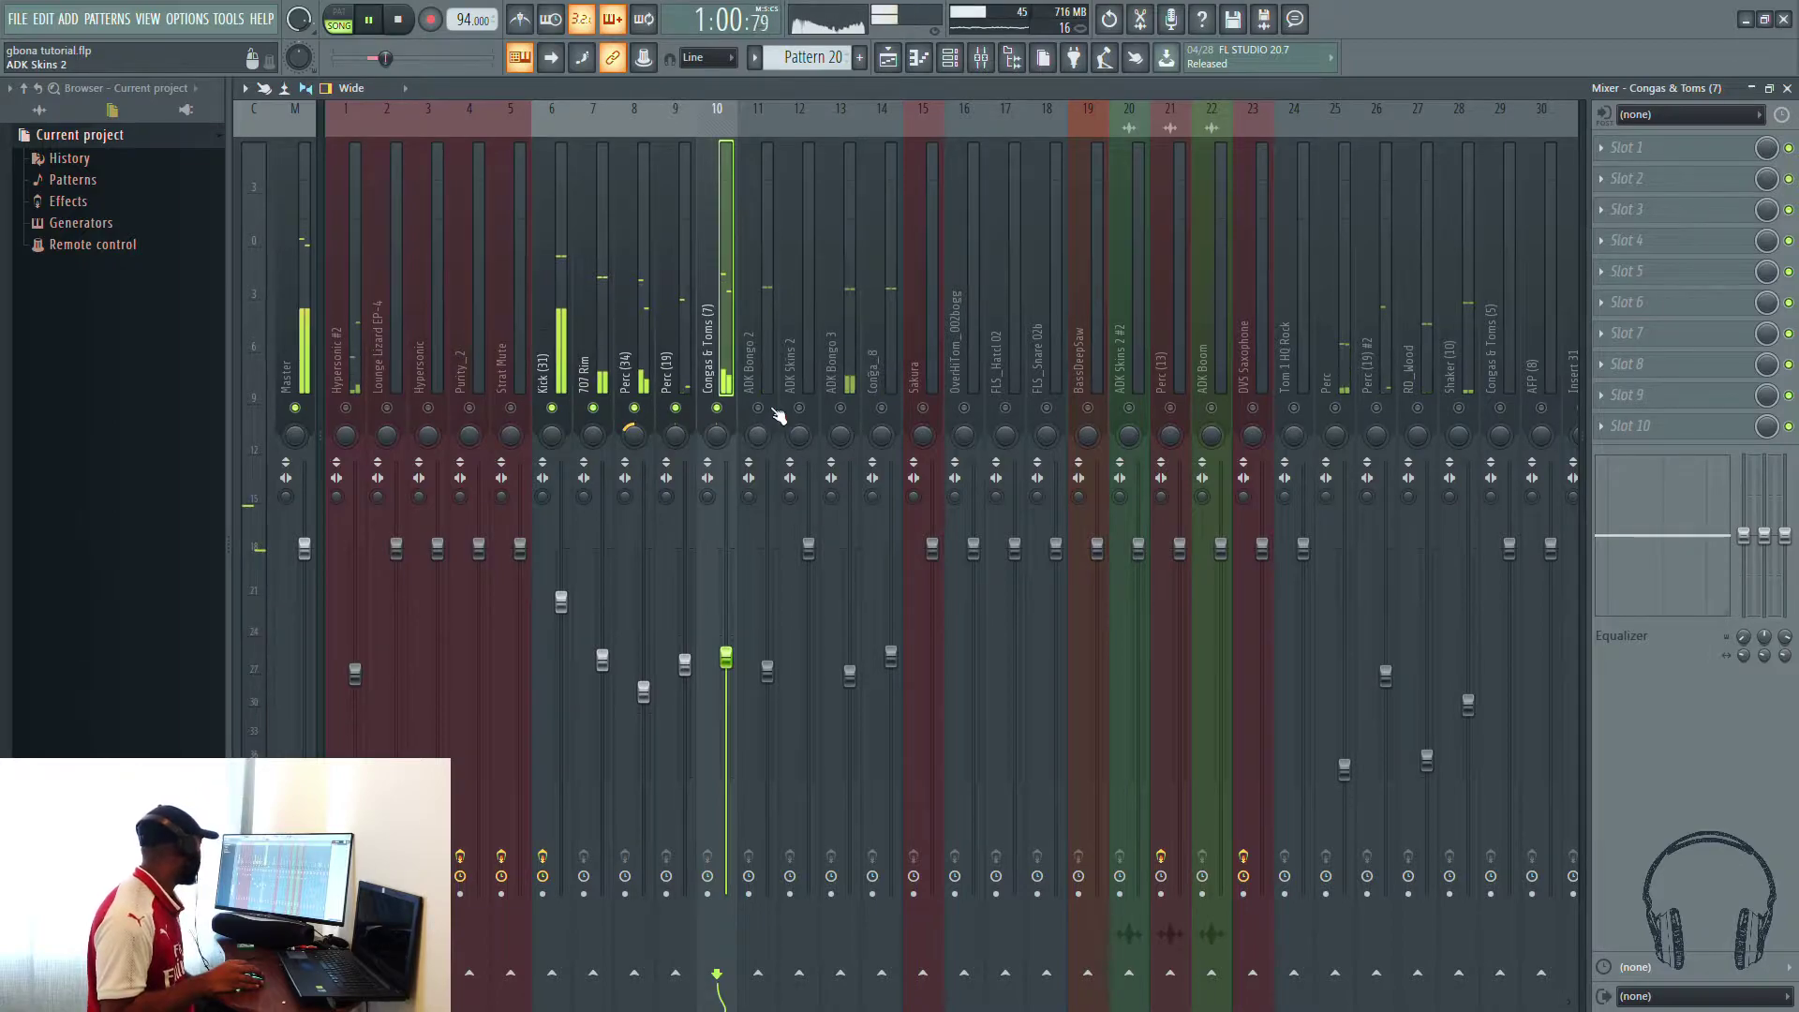
Step: Enable ADK Bongo 2, pan it 29% right and lower its fader to below the Perc (34) level
{"action": "left_click", "coordinate": [757, 346]}
{"action": "left_click_drag", "start_coordinate": [768, 671], "coordinate": [767, 677]}
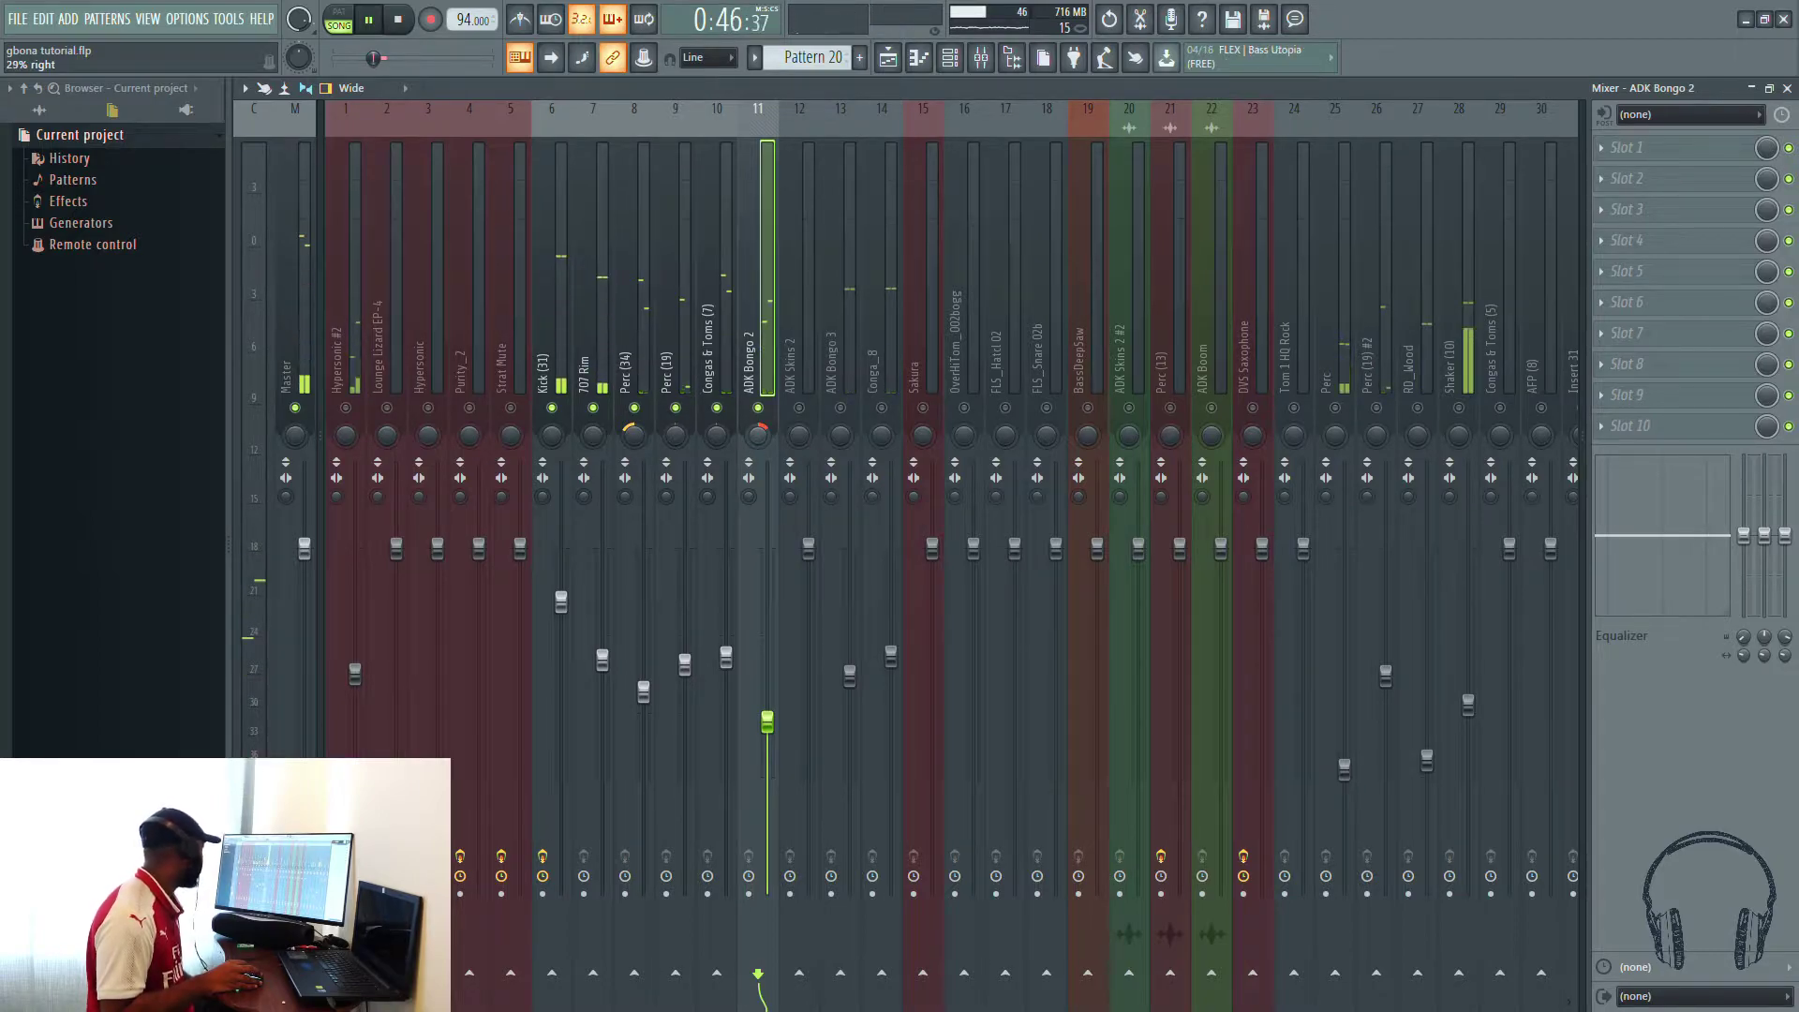
{"action": "left_click_drag", "start_coordinate": [772, 715], "coordinate": [772, 718]}
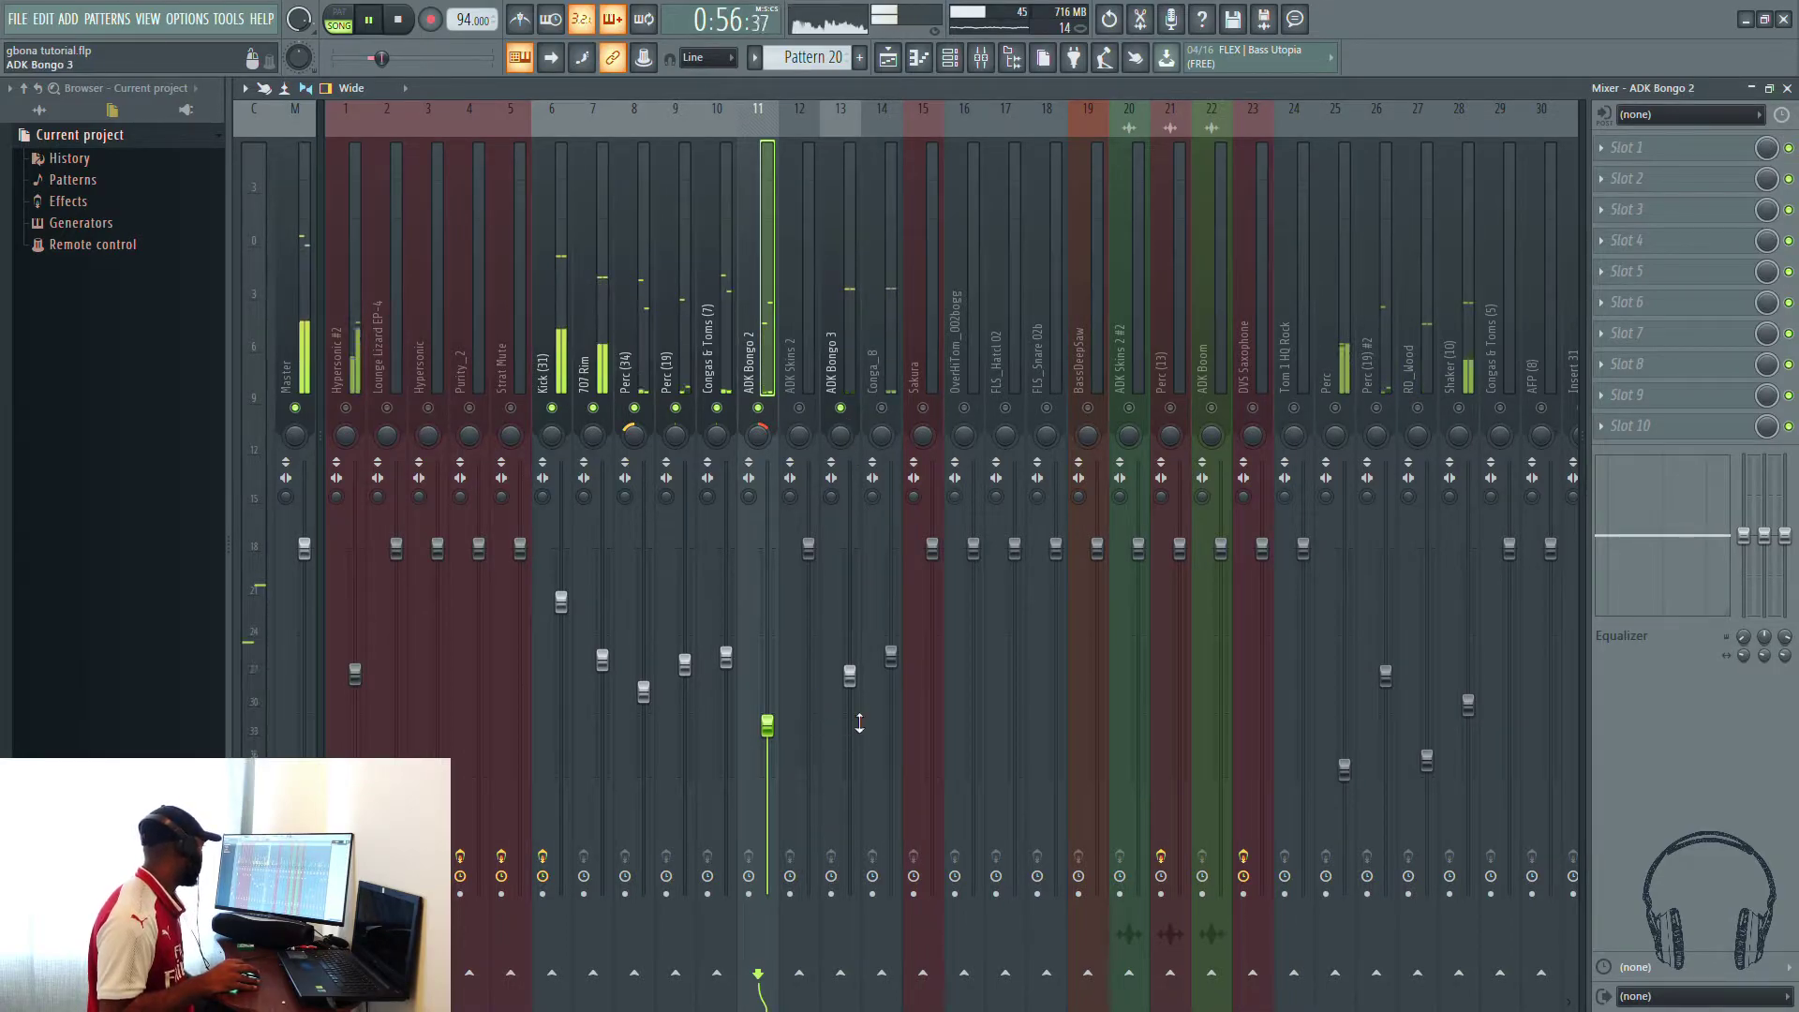
Step: Lower ADK Bongo 3 to about the Perc (34) level and Conga_B slightly above it, and pan ADK Bongo 3 to the right
{"action": "left_click_drag", "start_coordinate": [850, 674], "coordinate": [850, 692]}
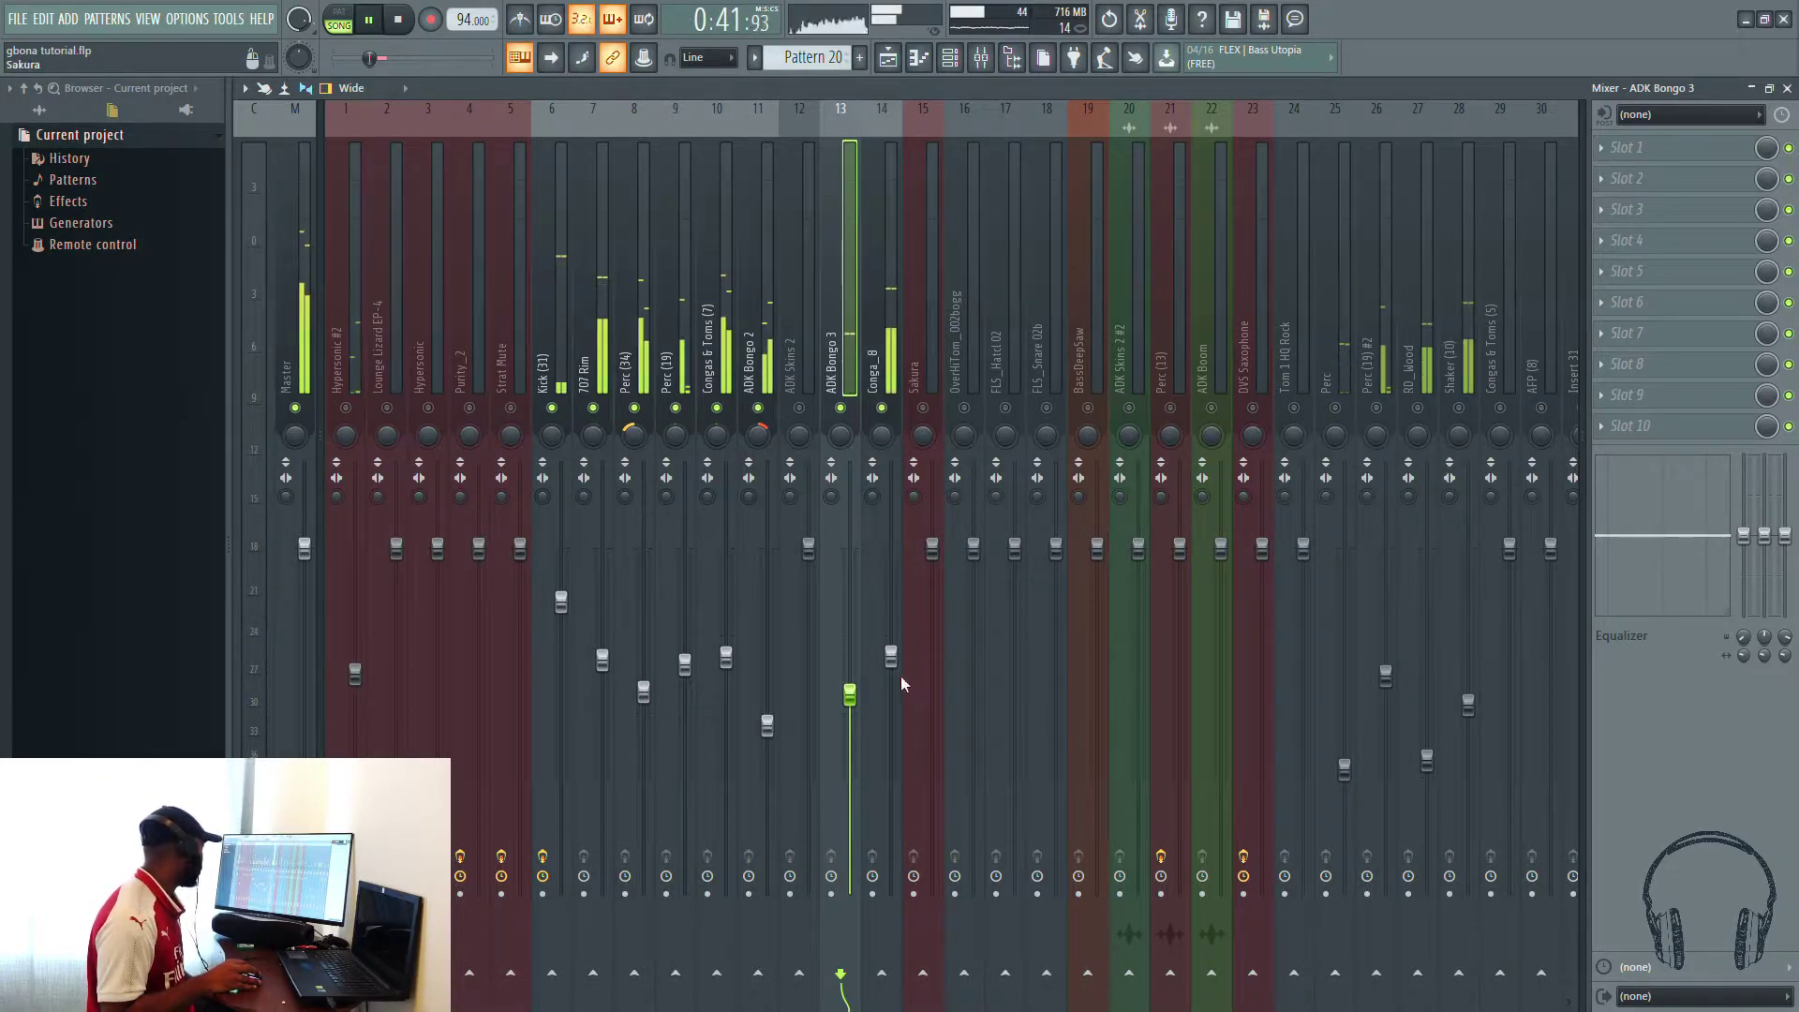
{"action": "left_click_drag", "start_coordinate": [892, 656], "coordinate": [891, 676]}
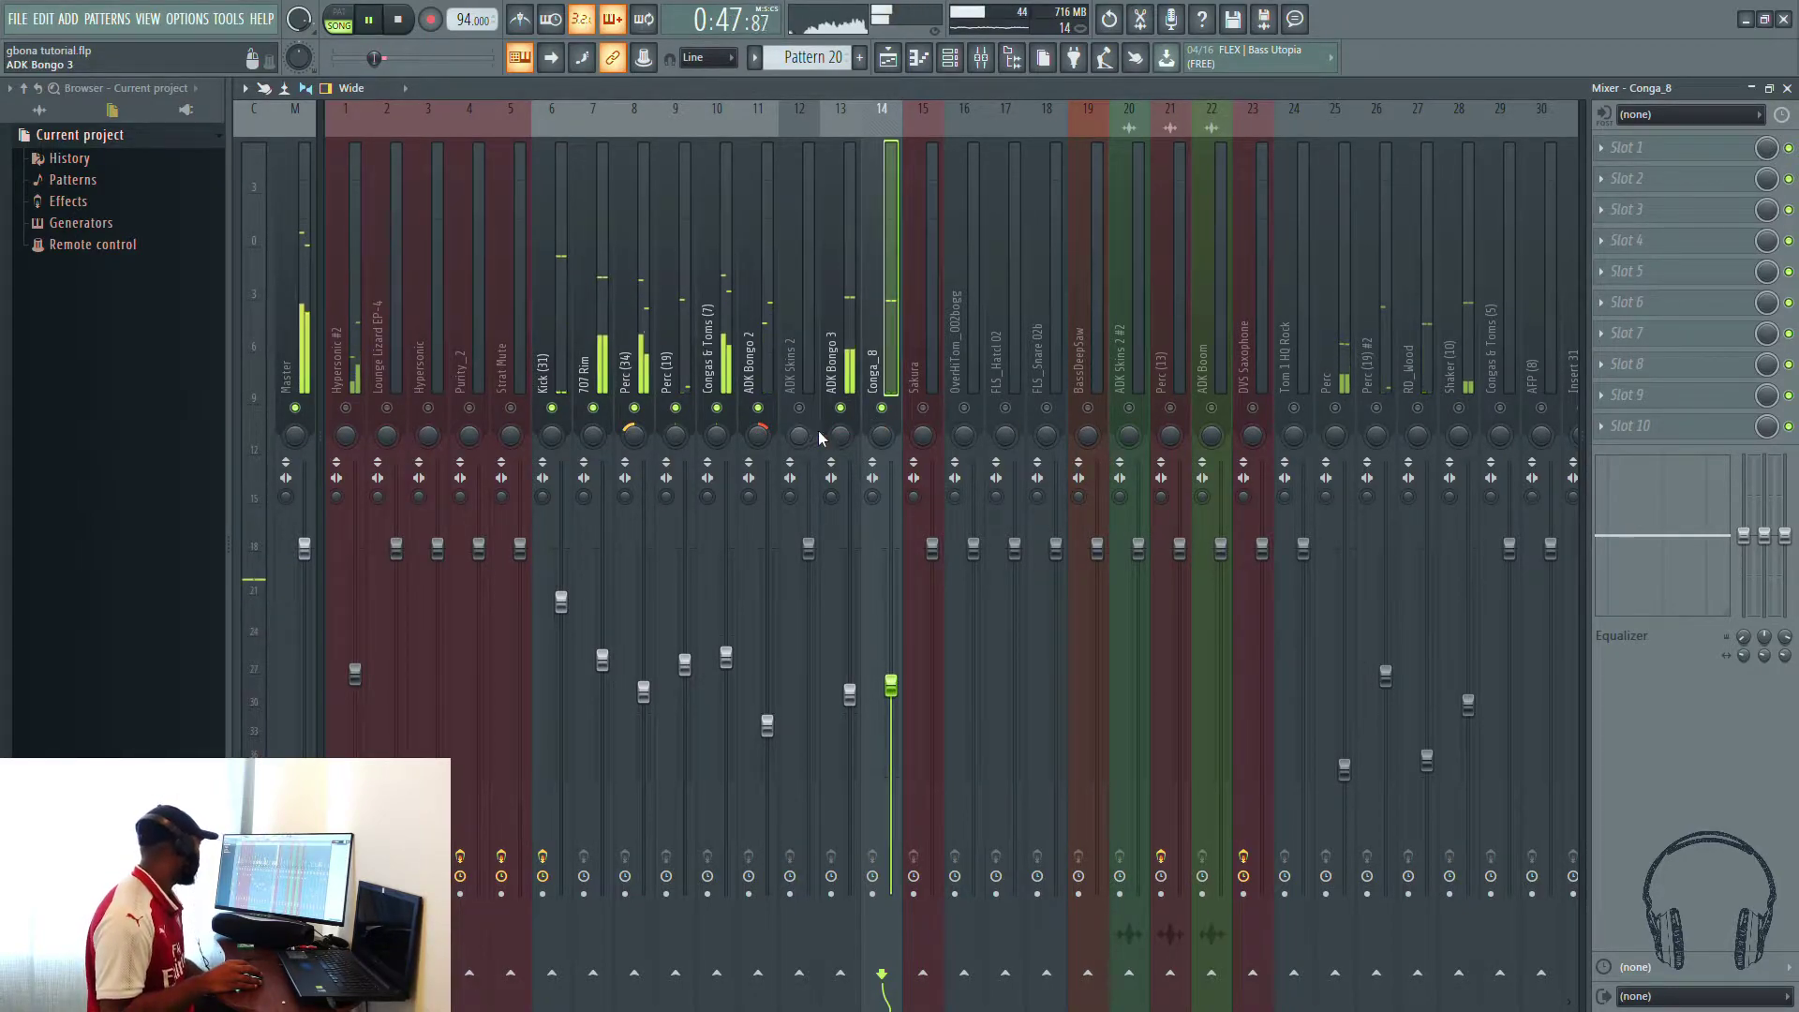
{"action": "left_click_drag", "start_coordinate": [840, 436], "coordinate": [841, 417]}
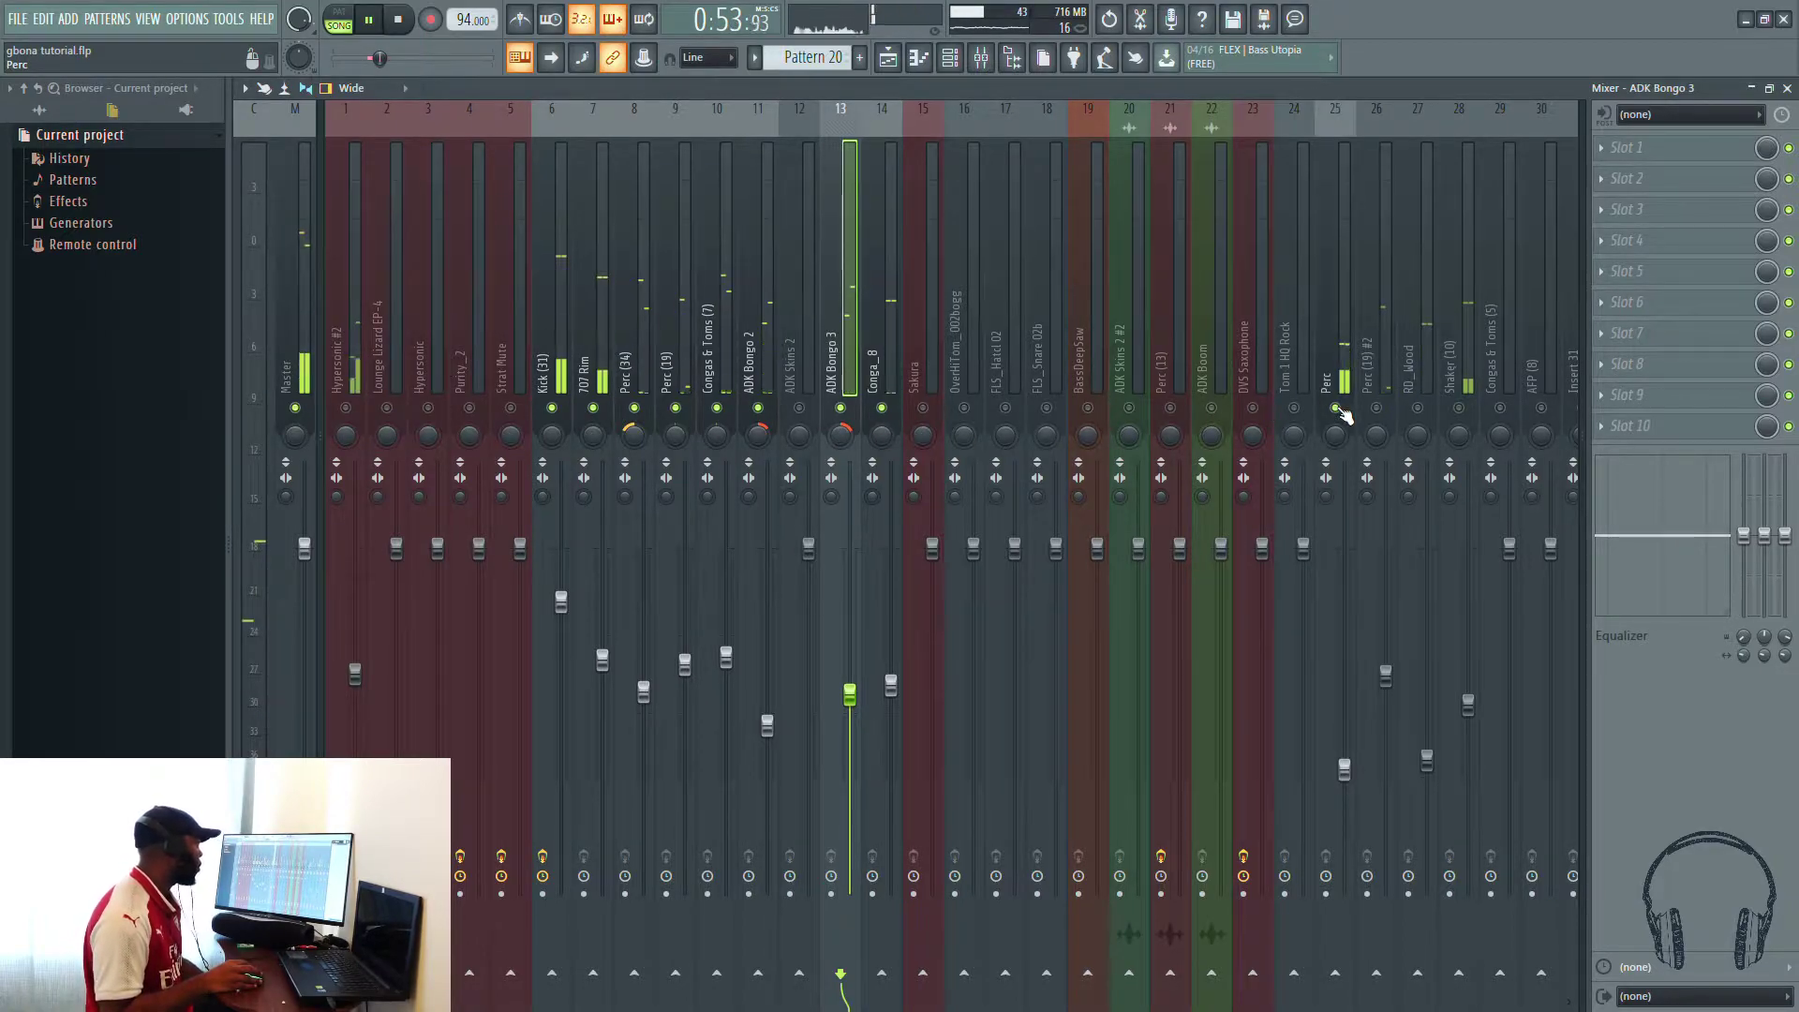
Step: Bring Perc (19) #2, RD_Wood, Shaker (10) and Hypersonic #2 back into the mix
{"action": "left_click", "coordinate": [1381, 411]}
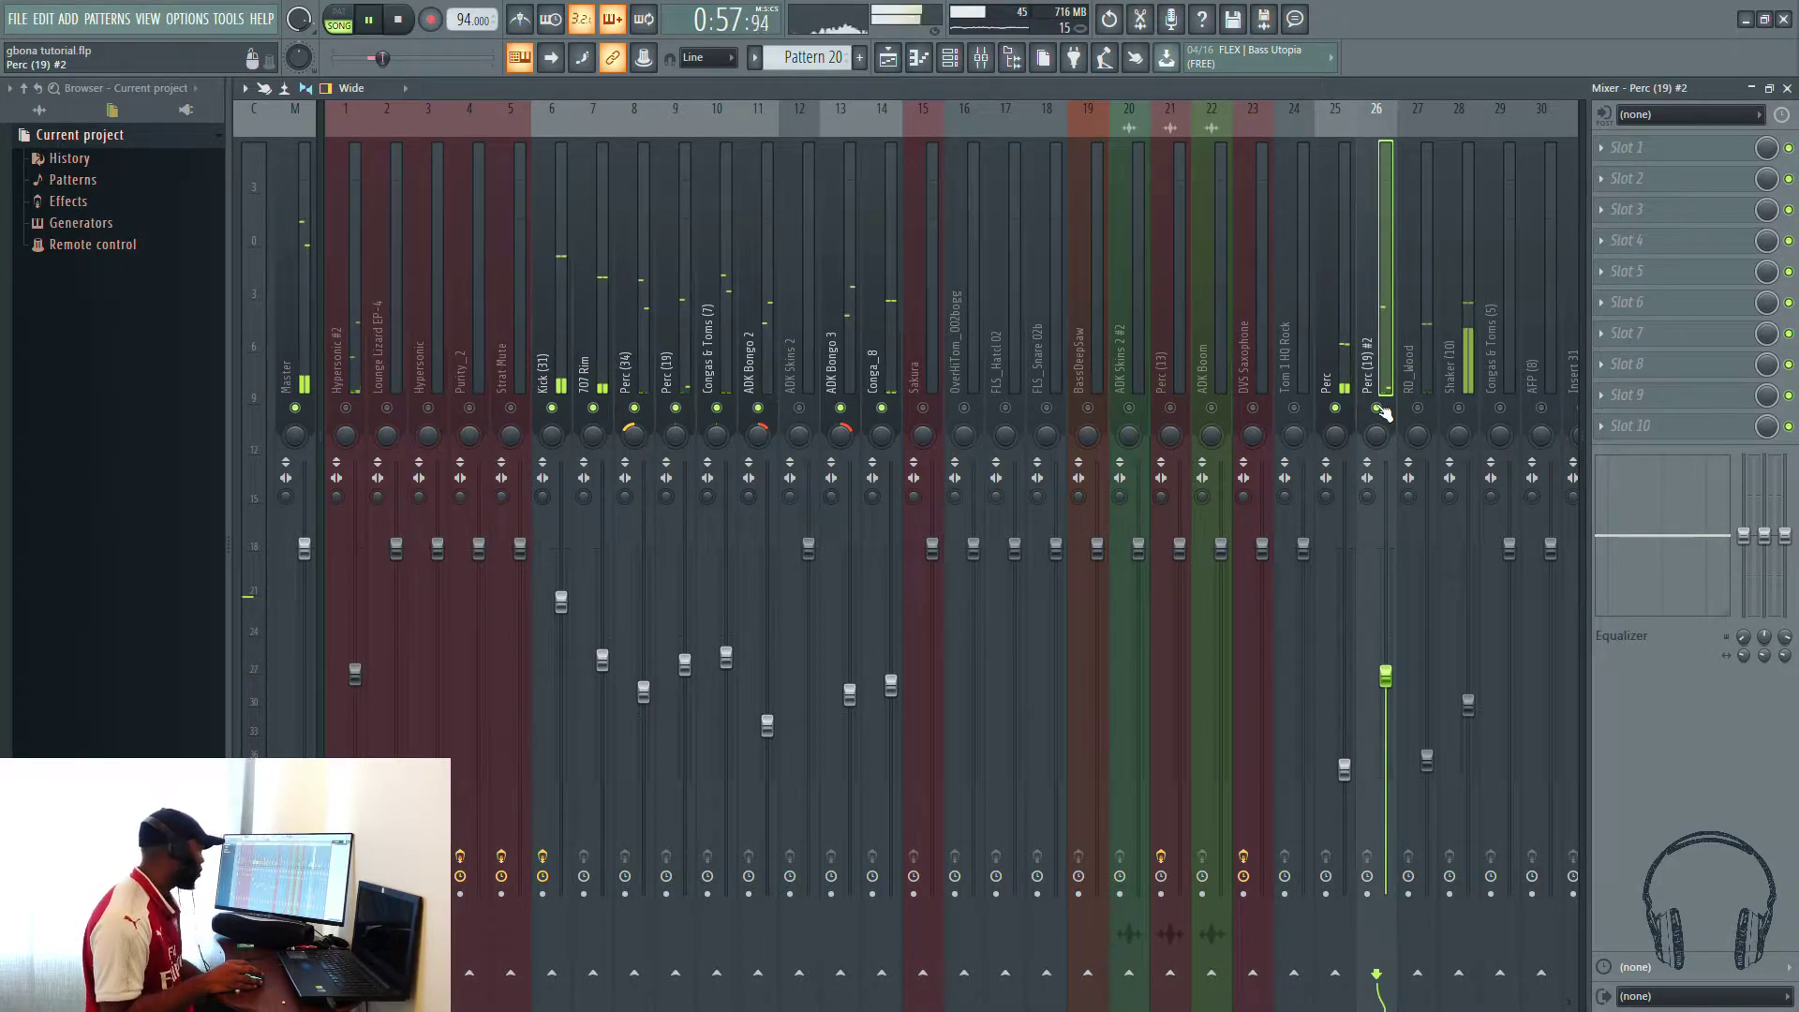
{"action": "left_click", "coordinate": [1417, 410]}
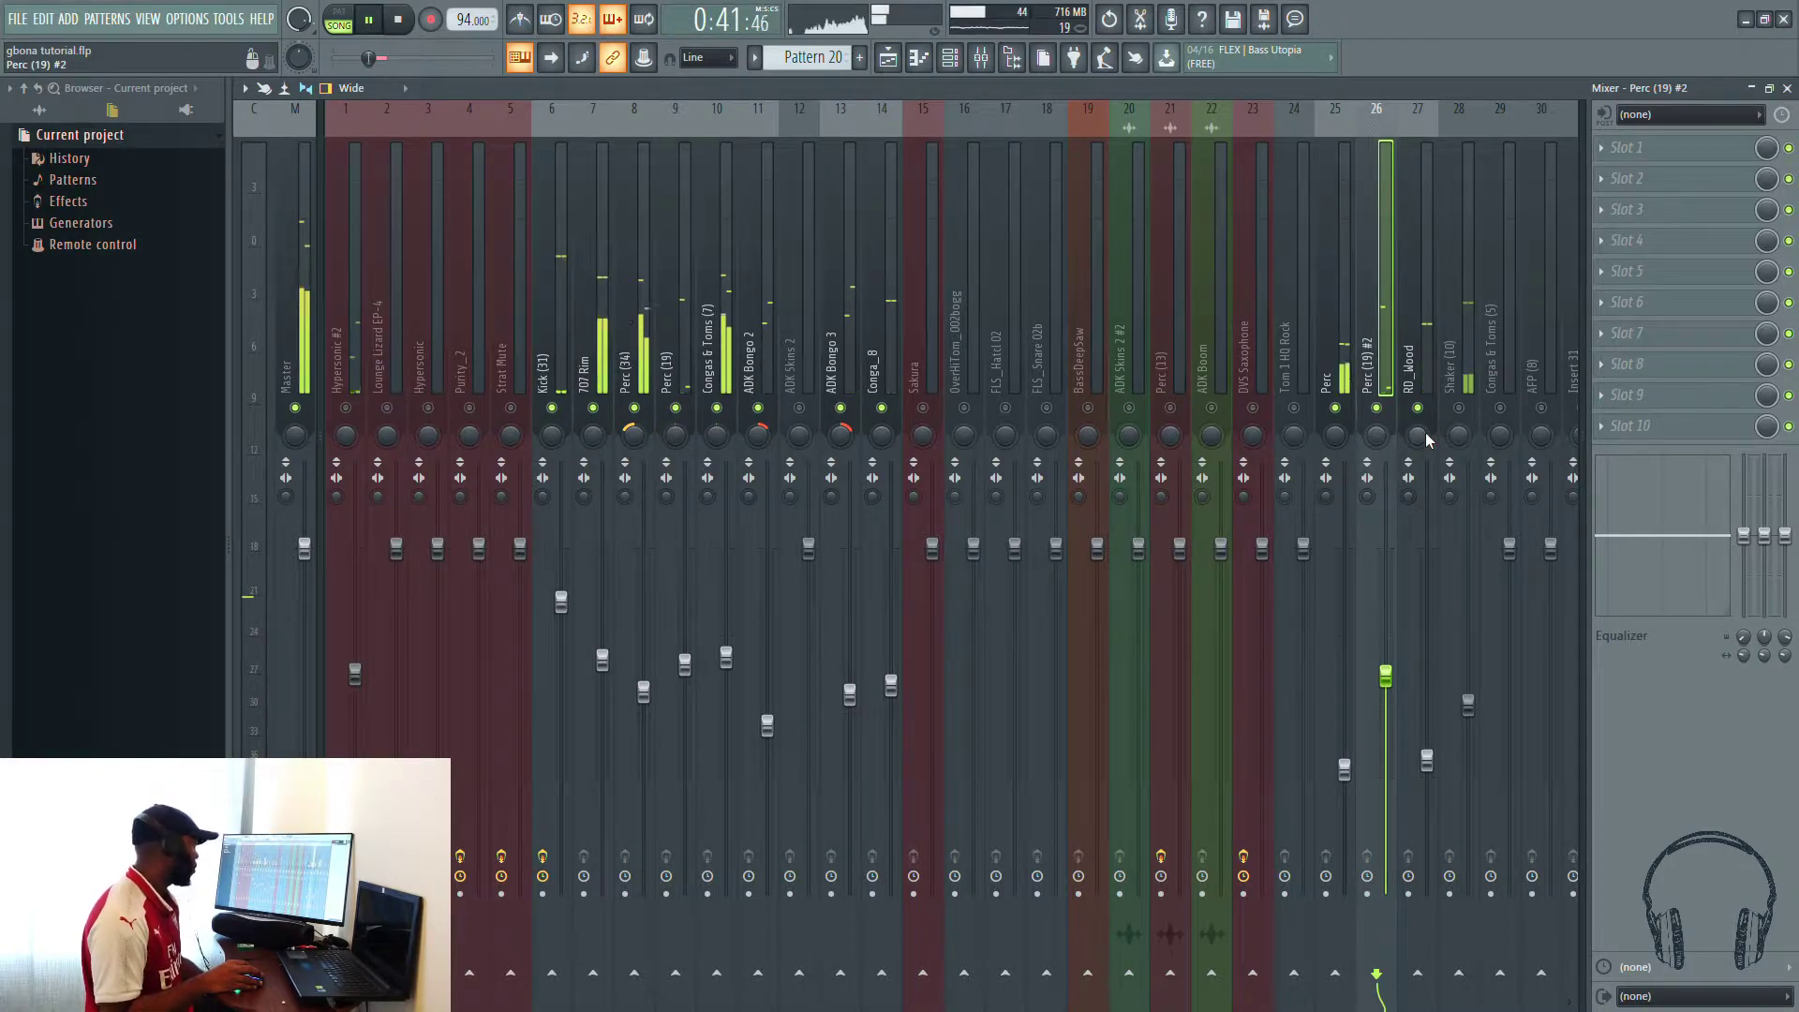
{"action": "left_click", "coordinate": [1459, 408]}
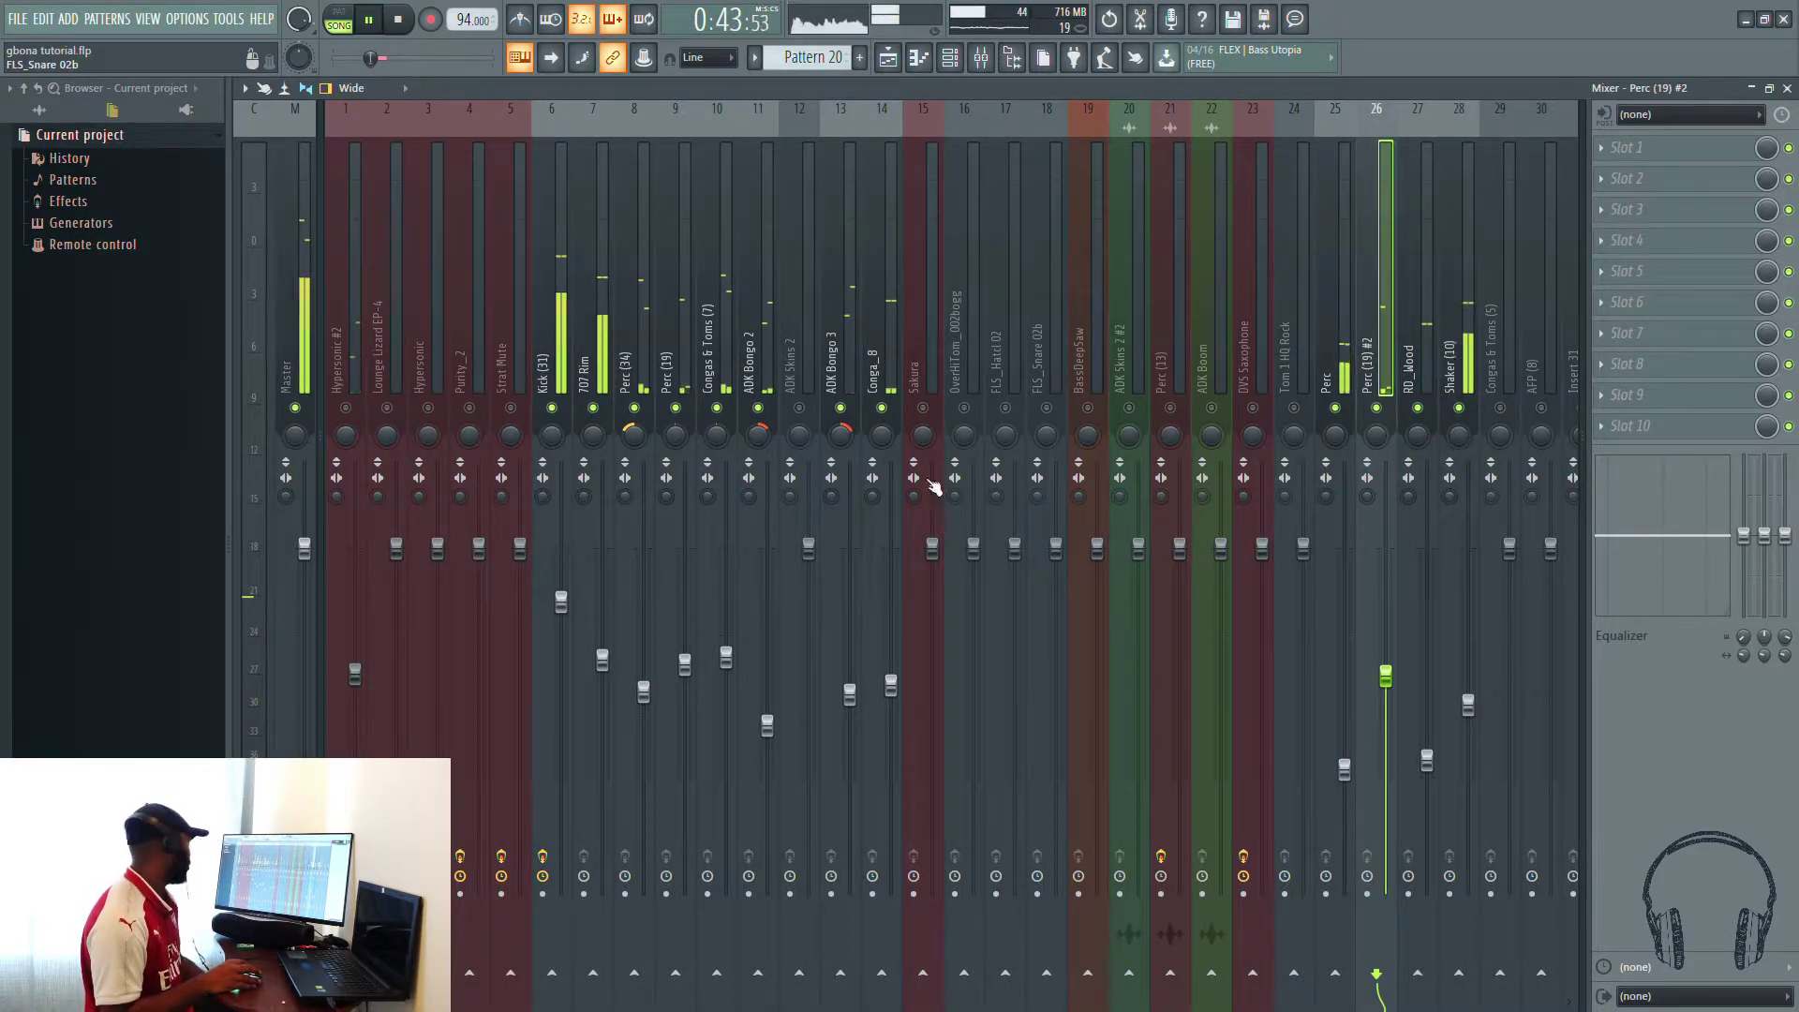
{"action": "left_click", "coordinate": [346, 408]}
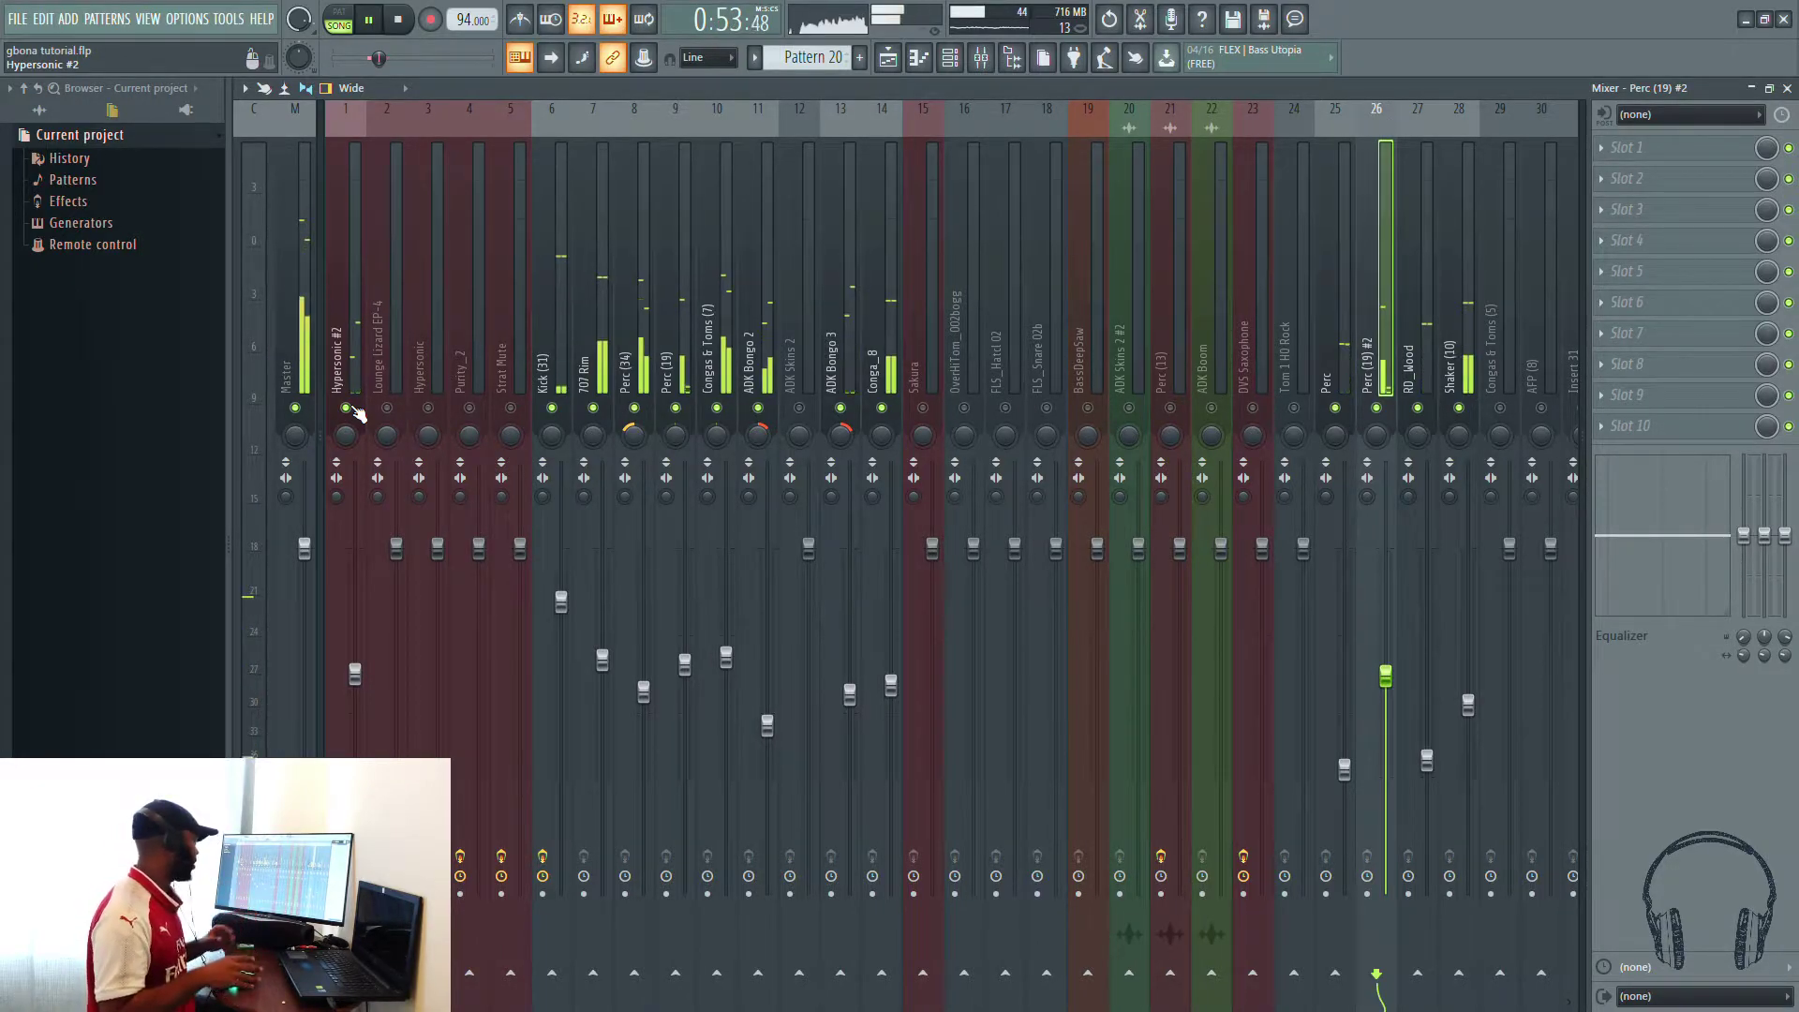
Step: In the playlist, briefly audition Track 1, unmute Track 5 and restart playback
{"action": "left_click", "coordinate": [888, 58]}
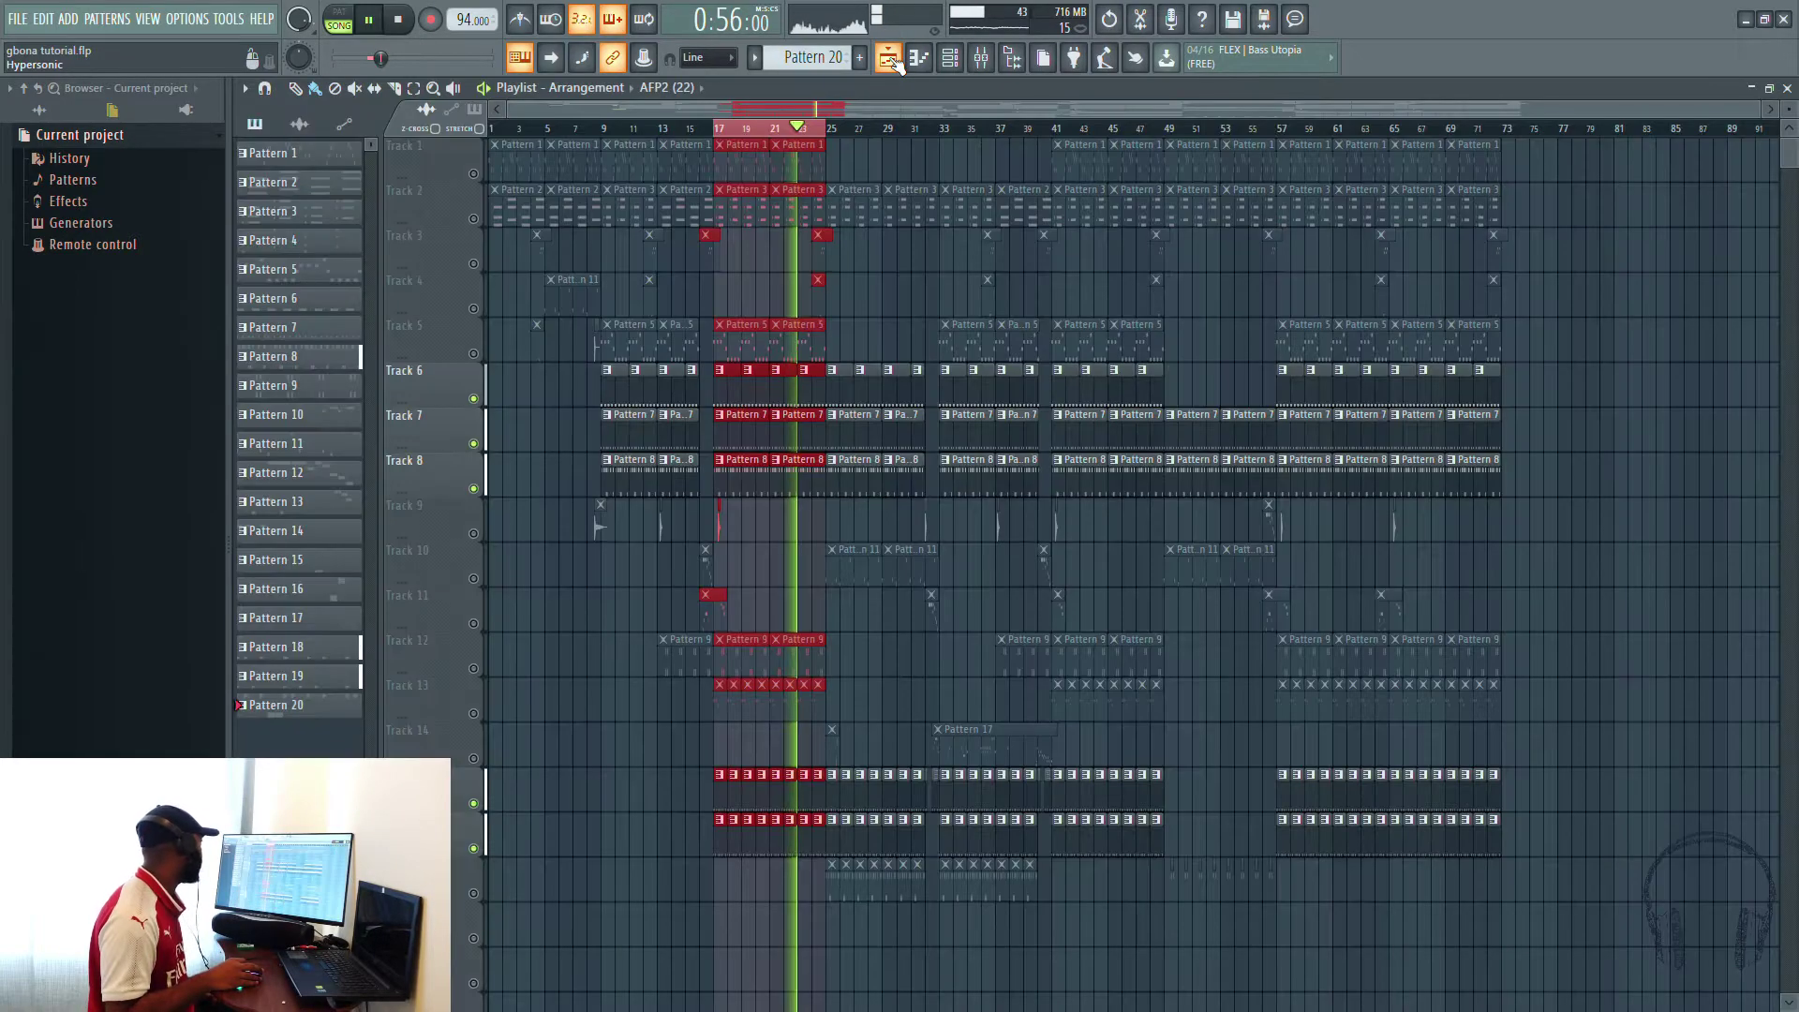
{"action": "left_click", "coordinate": [474, 175]}
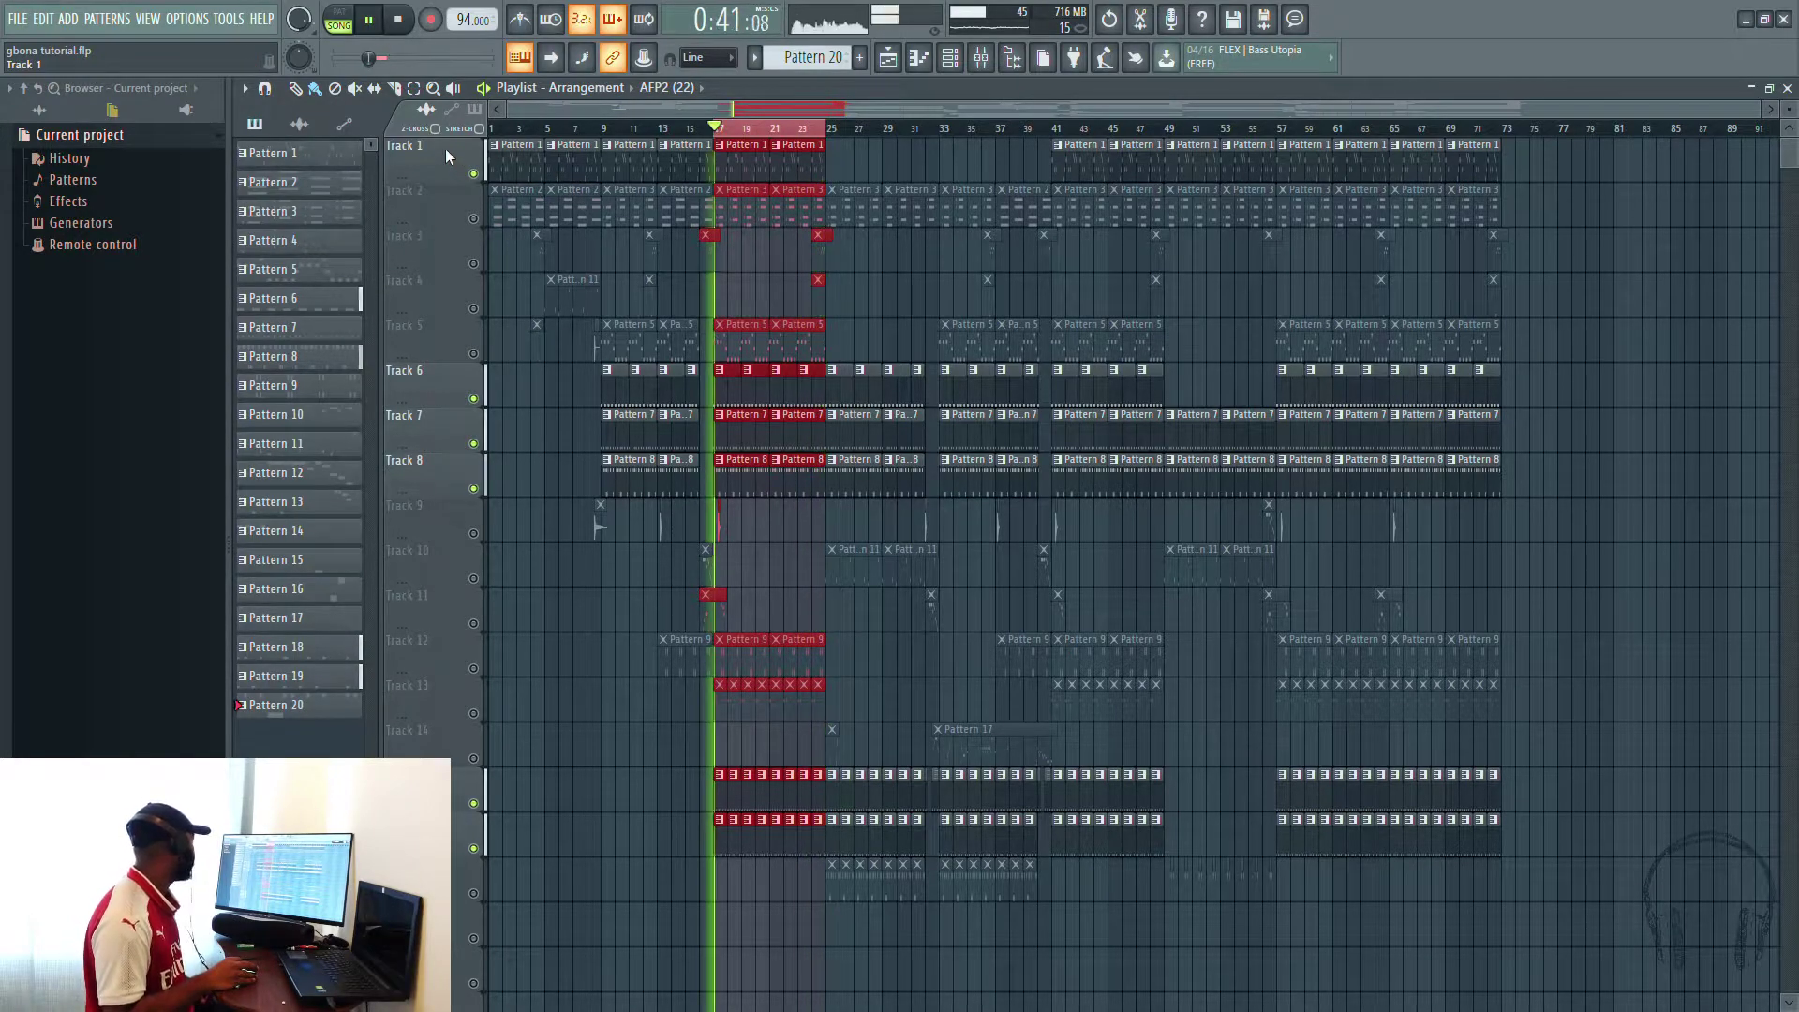
{"action": "left_click", "coordinate": [476, 174]}
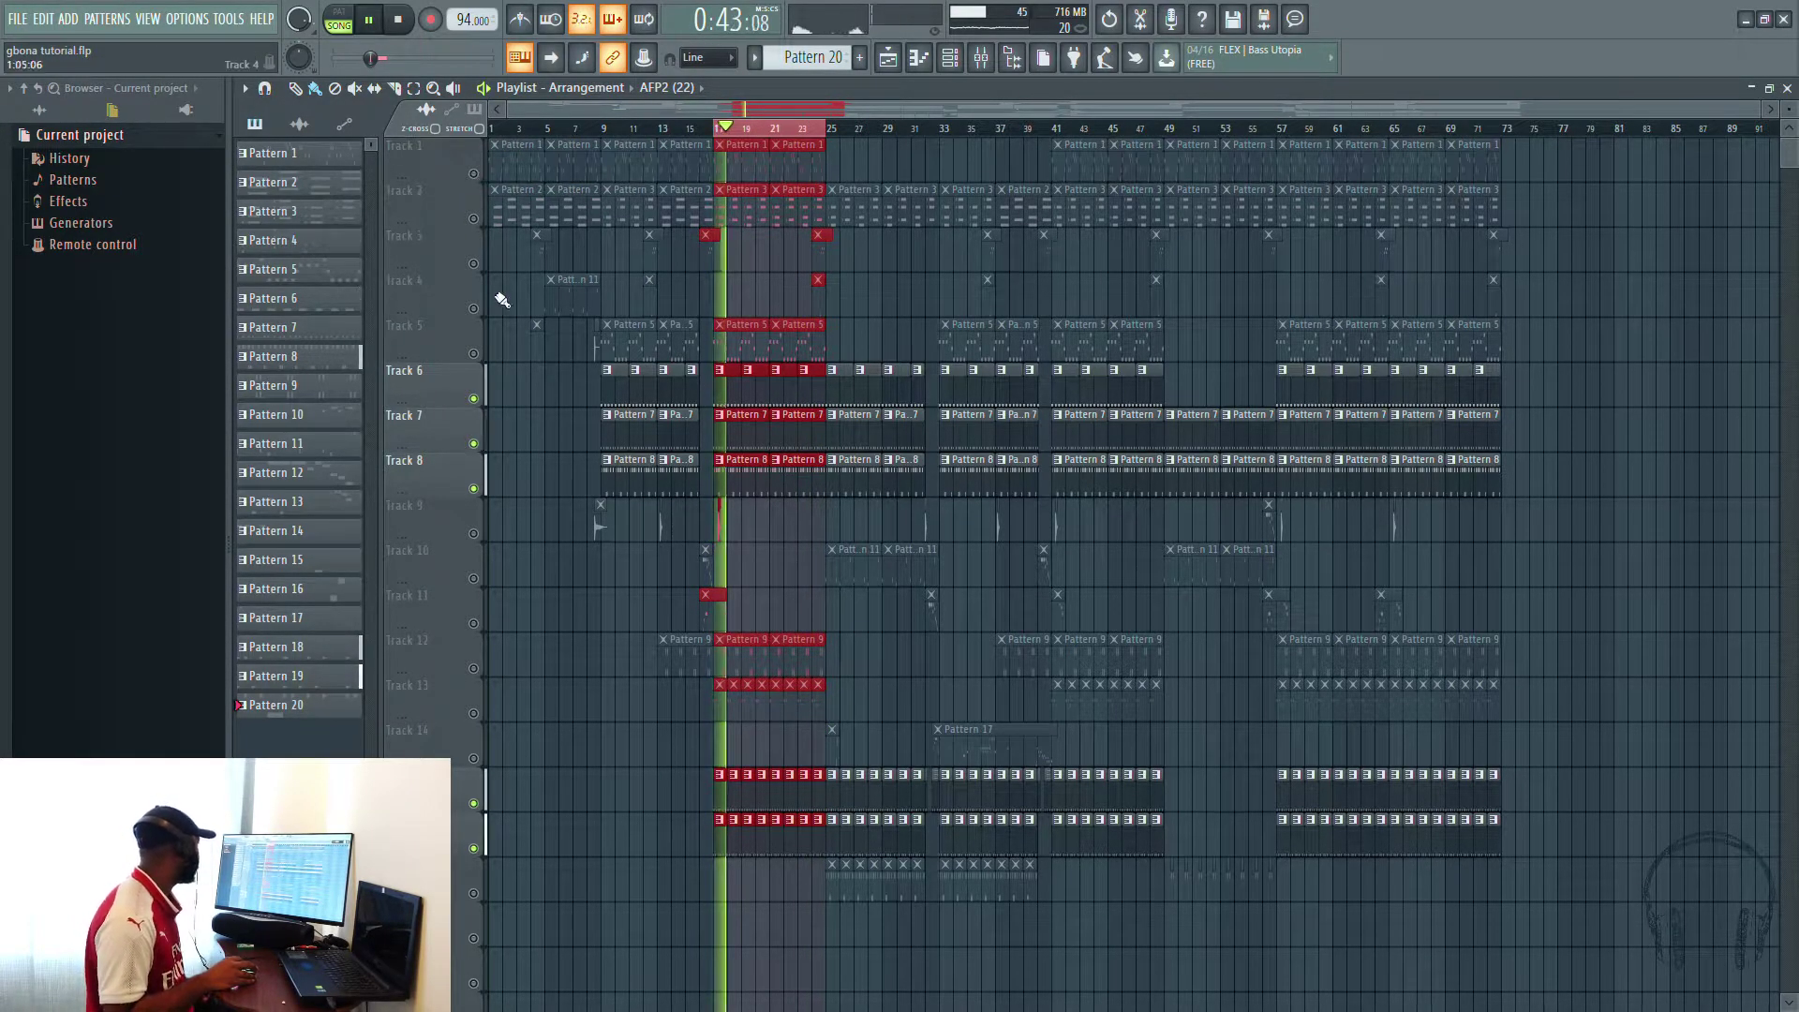
{"action": "left_click", "coordinate": [474, 353]}
{"action": "key", "text": "space"}
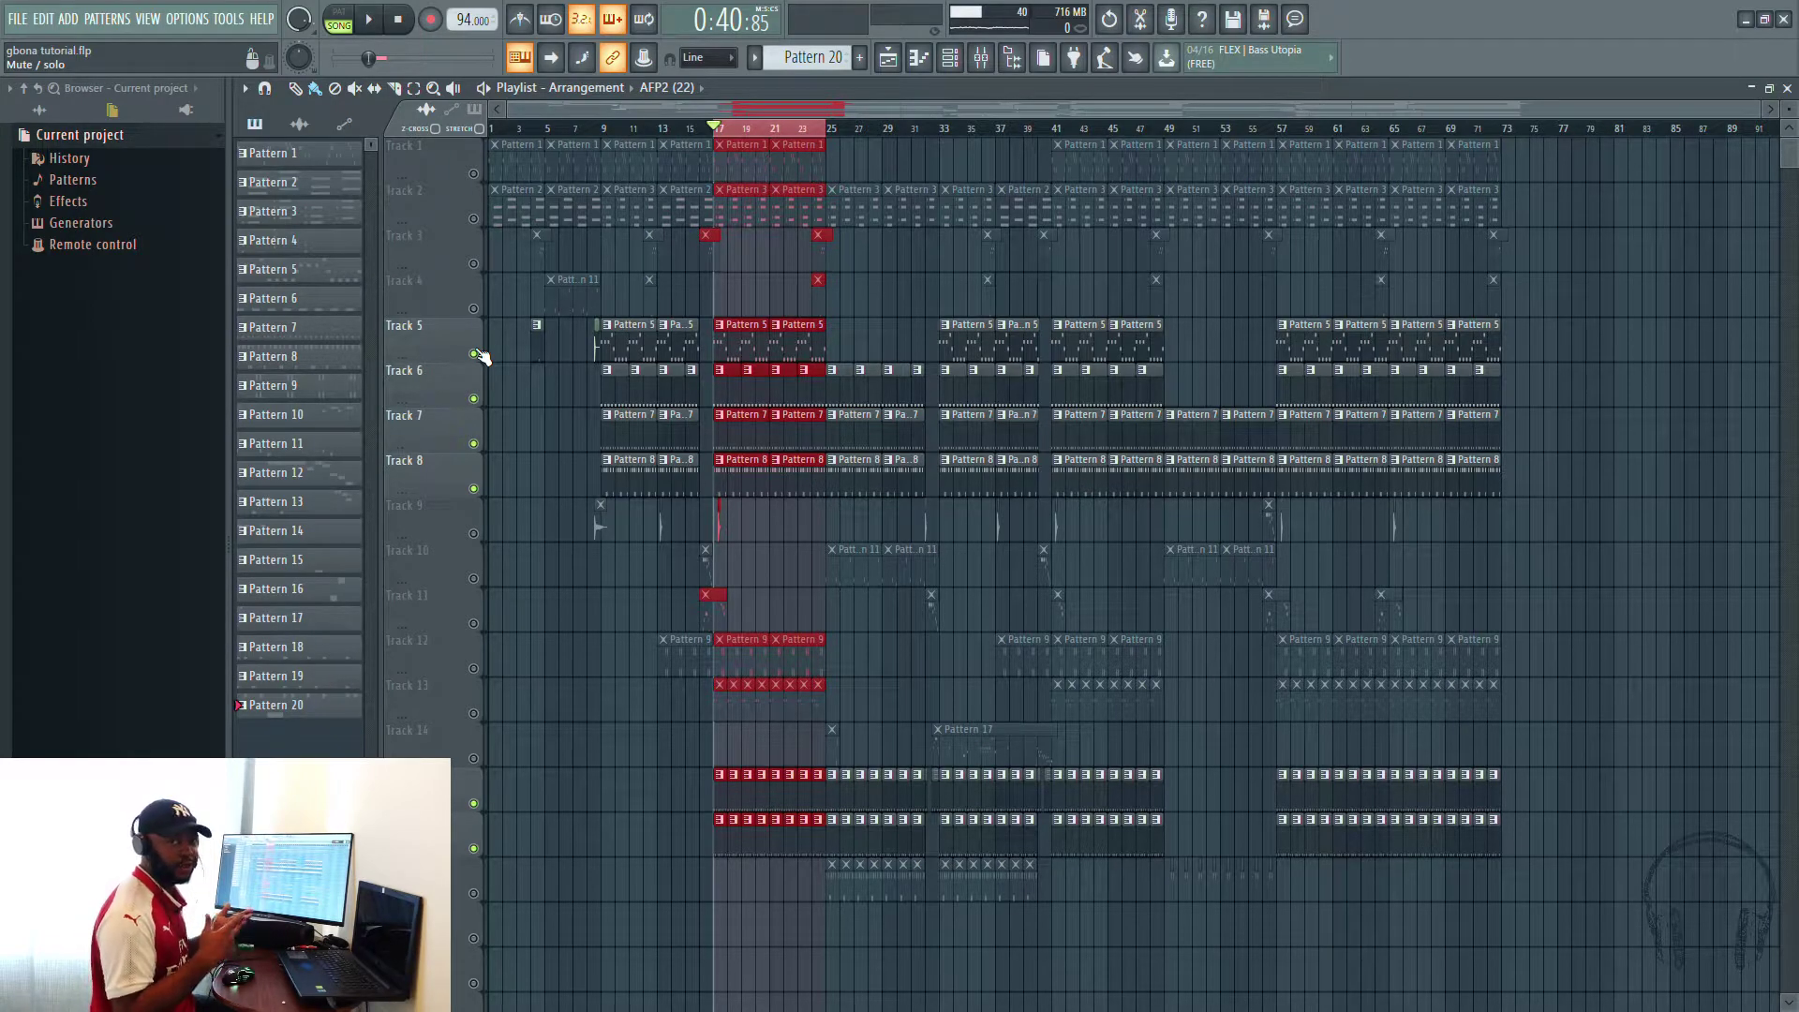
{"action": "key", "text": "space"}
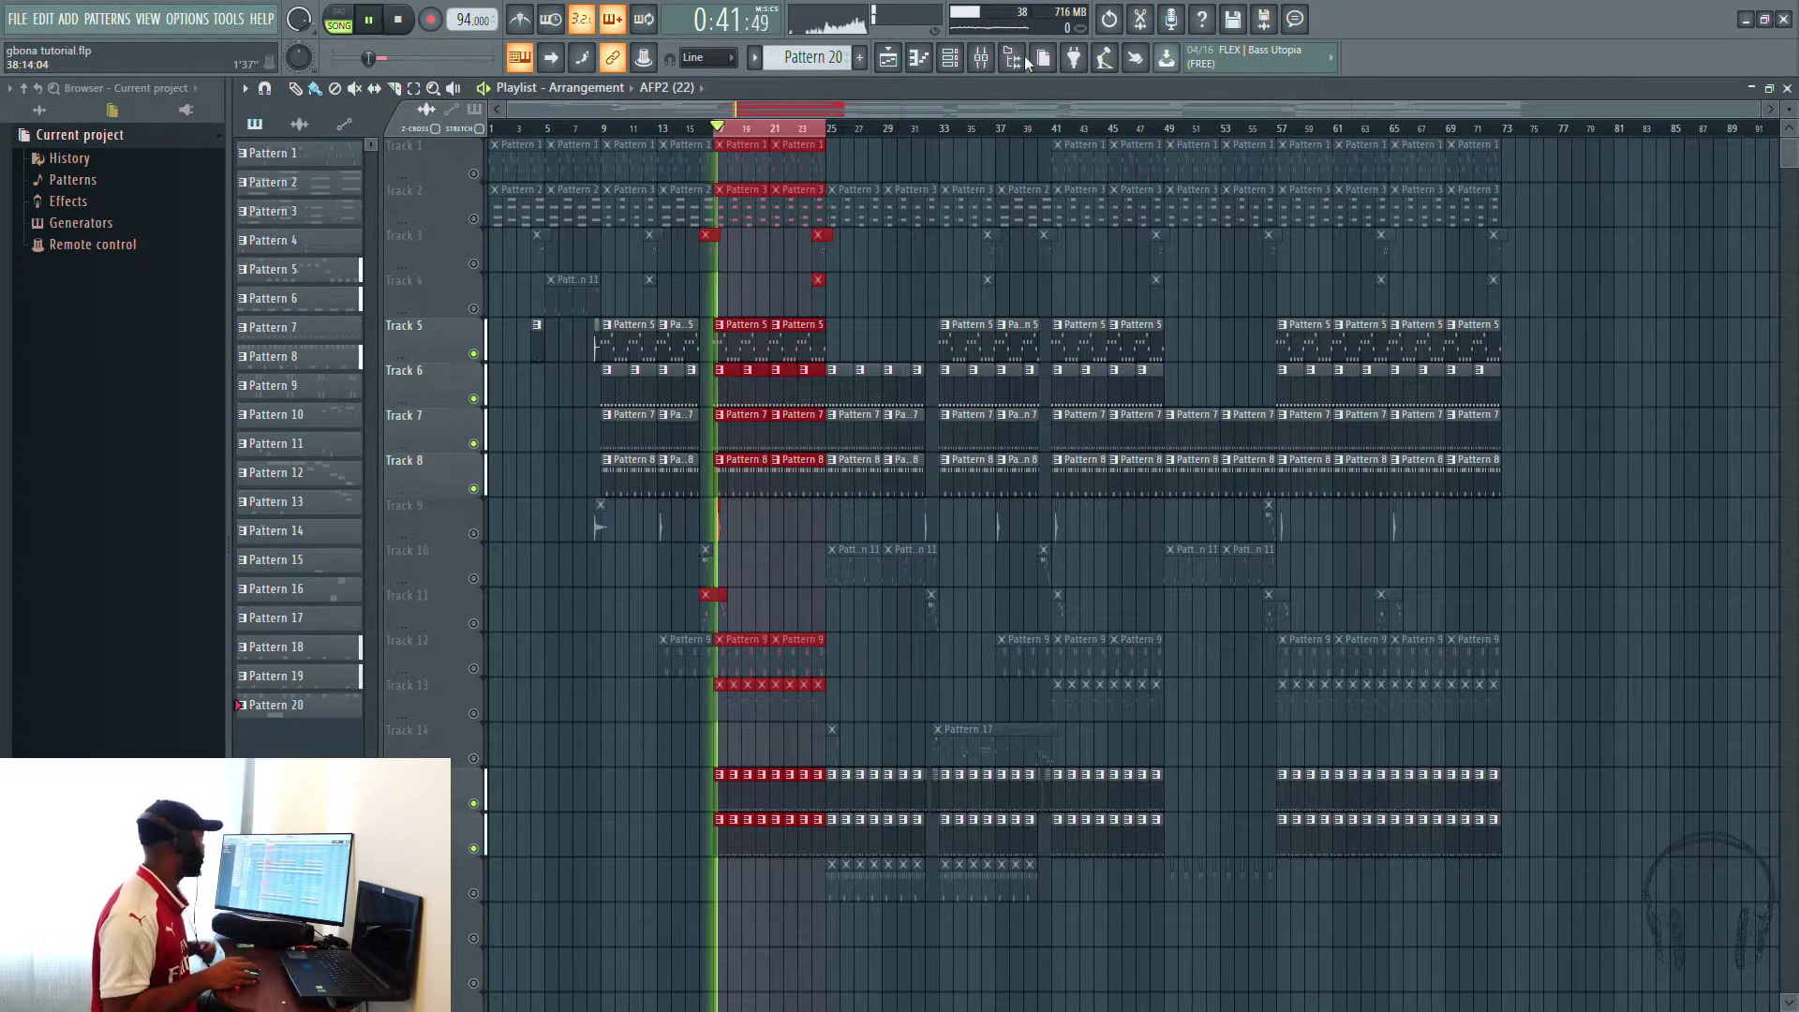
Step: Back in the mixer, enable Purity_2 and lower its fader to just below the ADK Bongo 2 level
{"action": "left_click", "coordinate": [981, 59]}
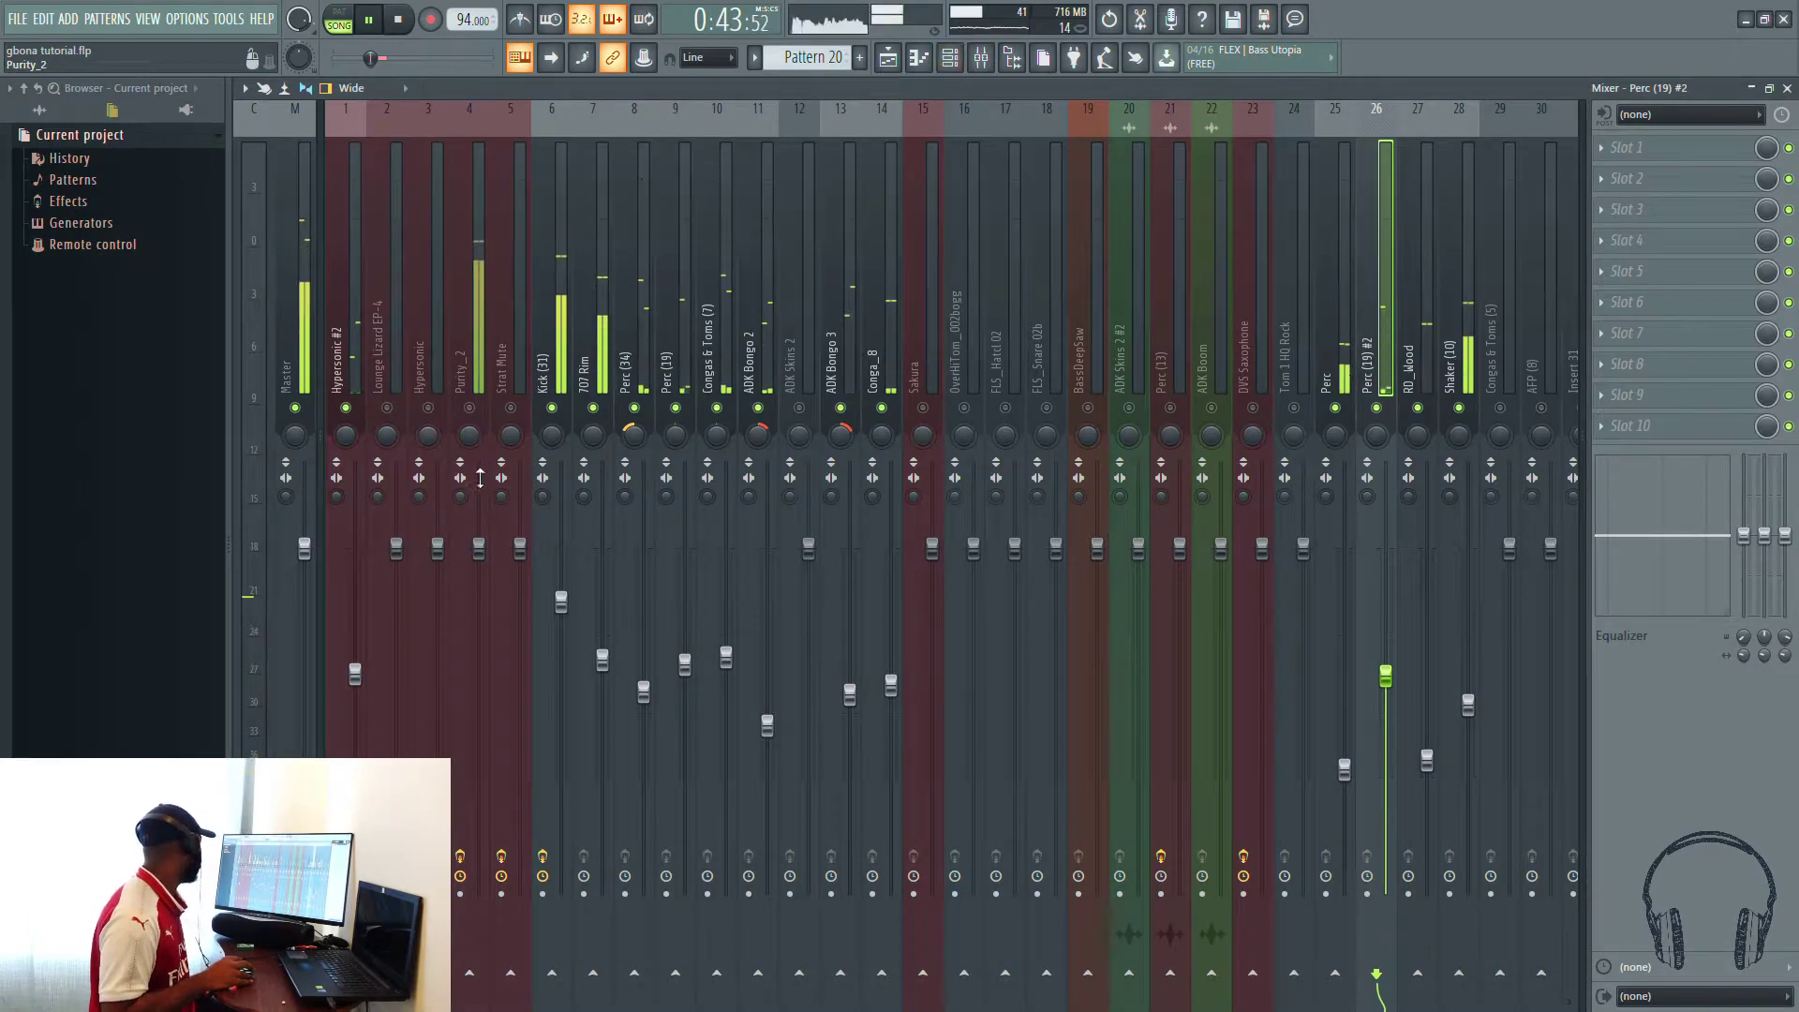
{"action": "left_click_drag", "start_coordinate": [476, 547], "coordinate": [478, 739]}
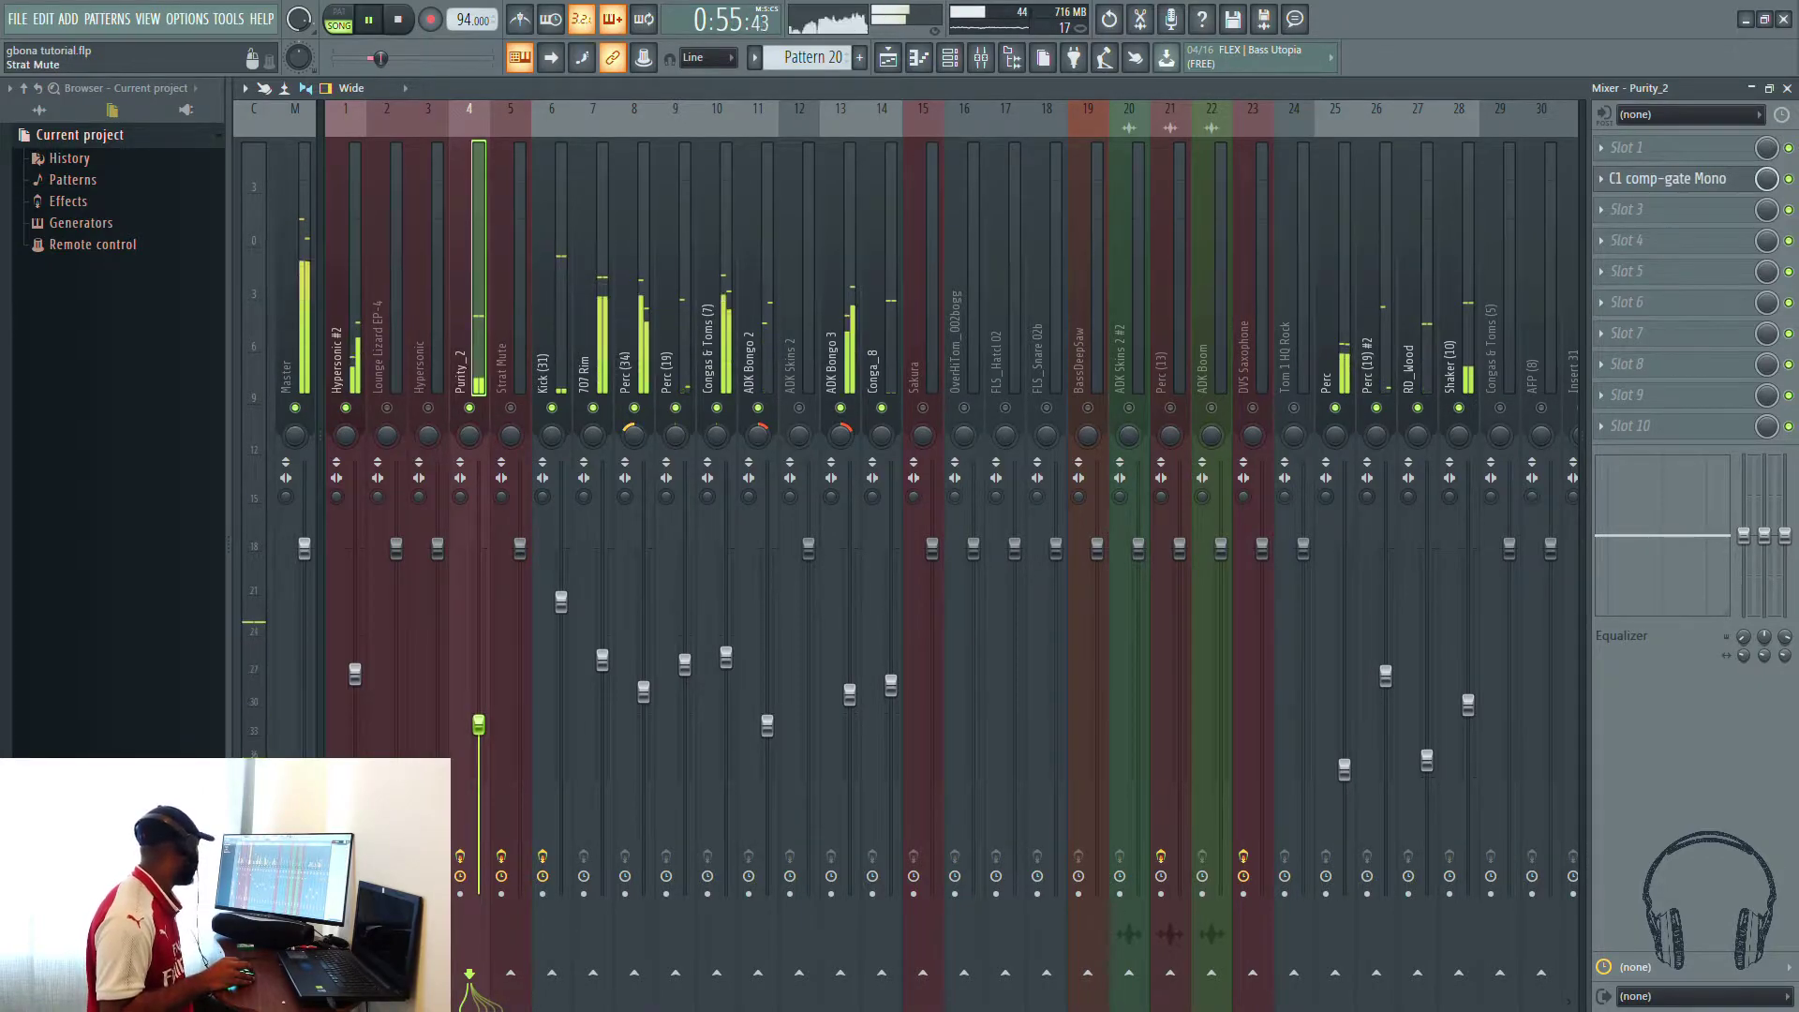
{"action": "left_click_drag", "start_coordinate": [483, 730], "coordinate": [484, 734]}
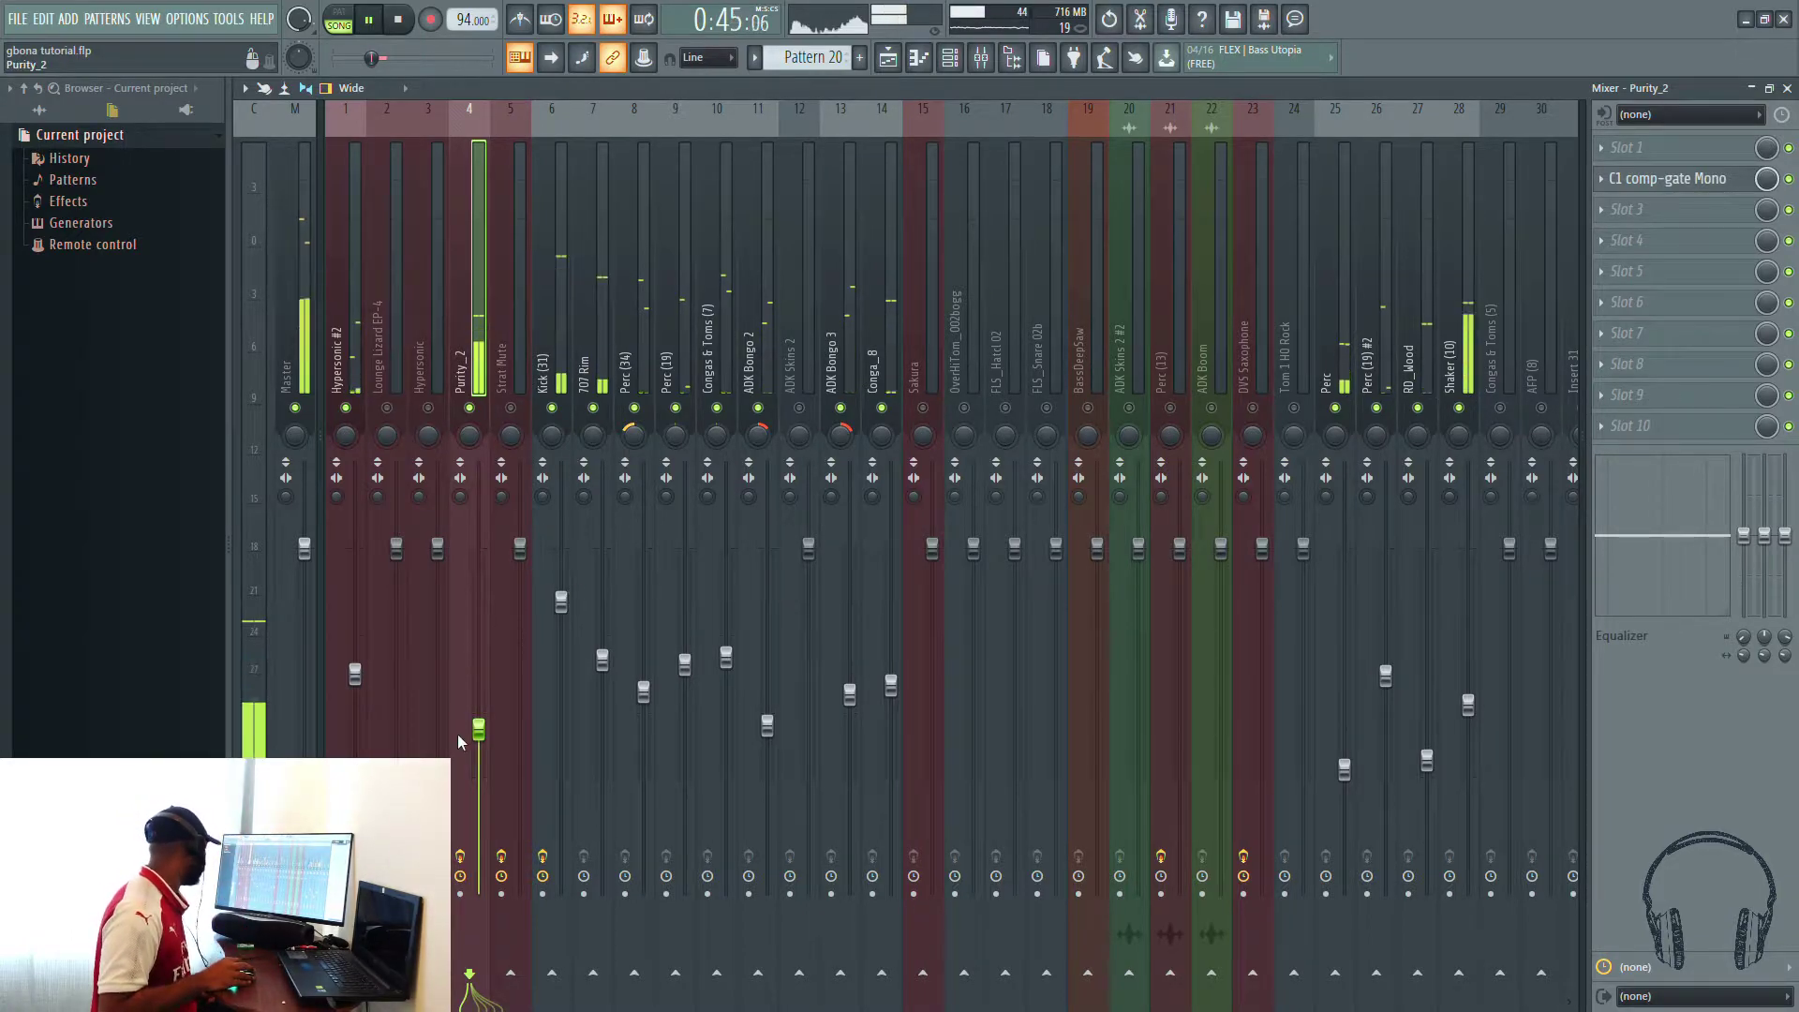
Step: Unmute Track 1 in the playlist, then enable Strat Mute in the mixer and lower its fader to about -7.5 dB
{"action": "left_click", "coordinate": [887, 57]}
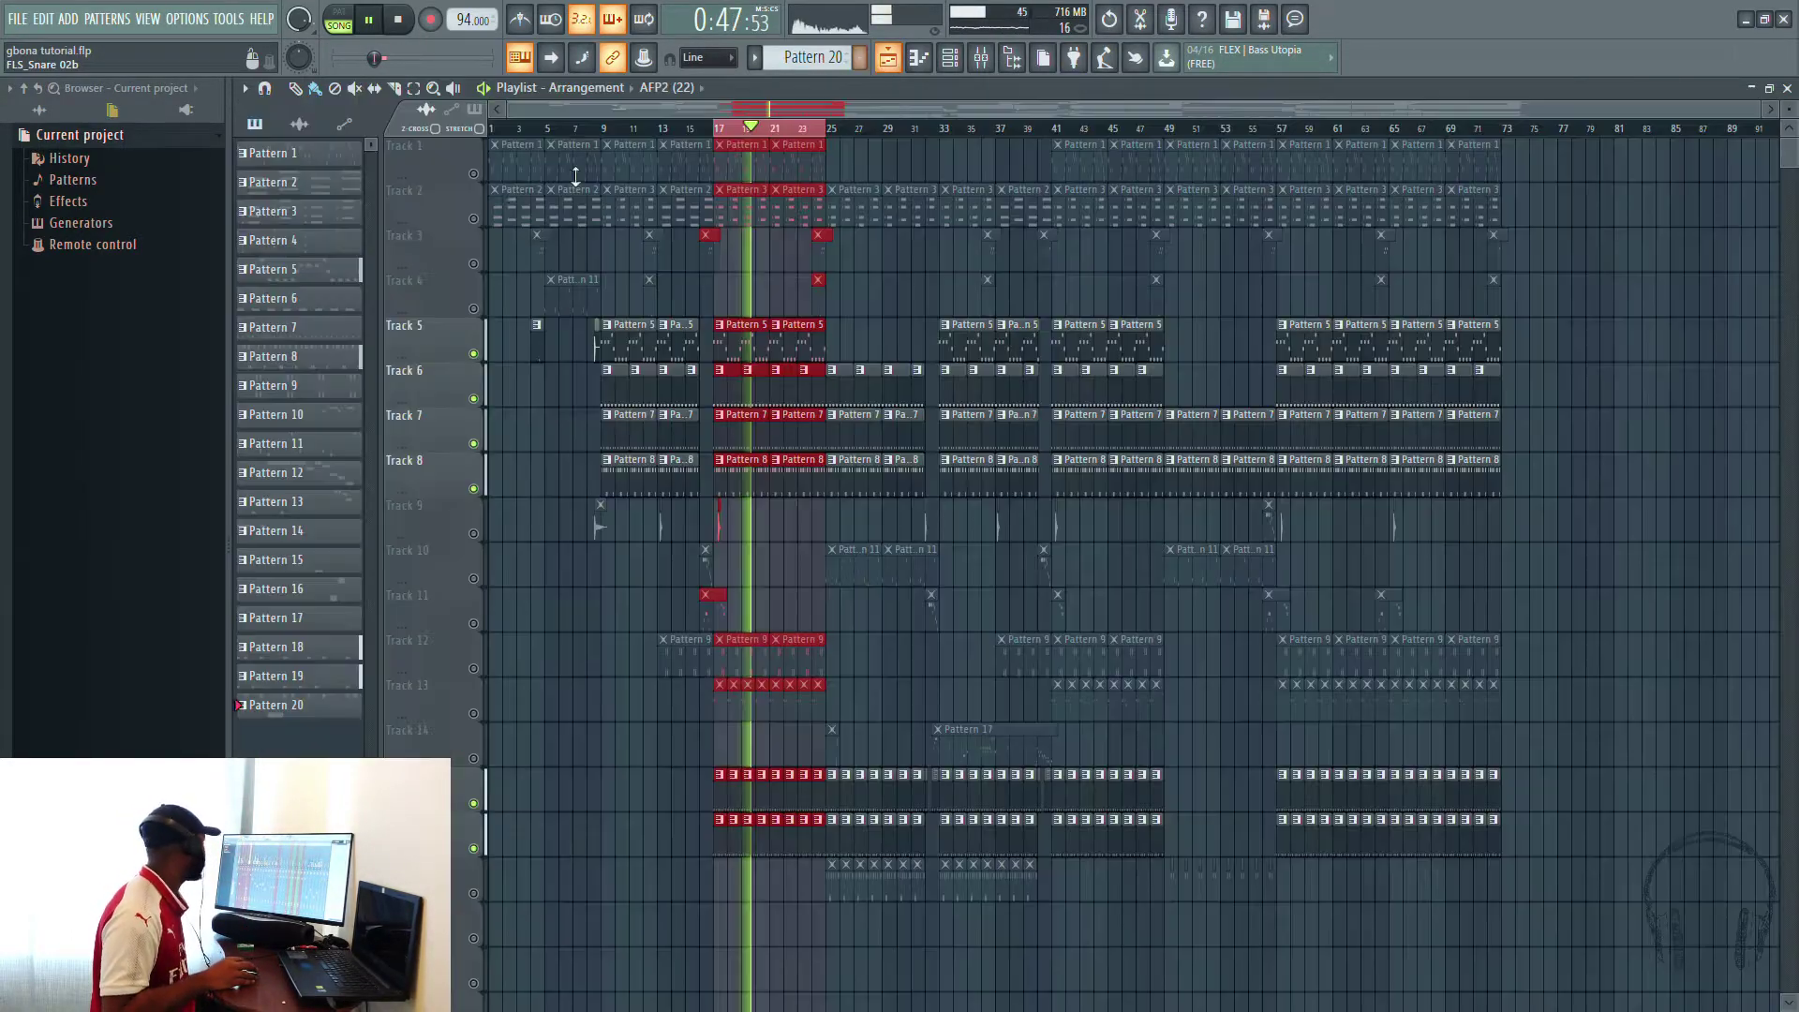
{"action": "left_click", "coordinate": [473, 173]}
{"action": "left_click", "coordinate": [981, 58]}
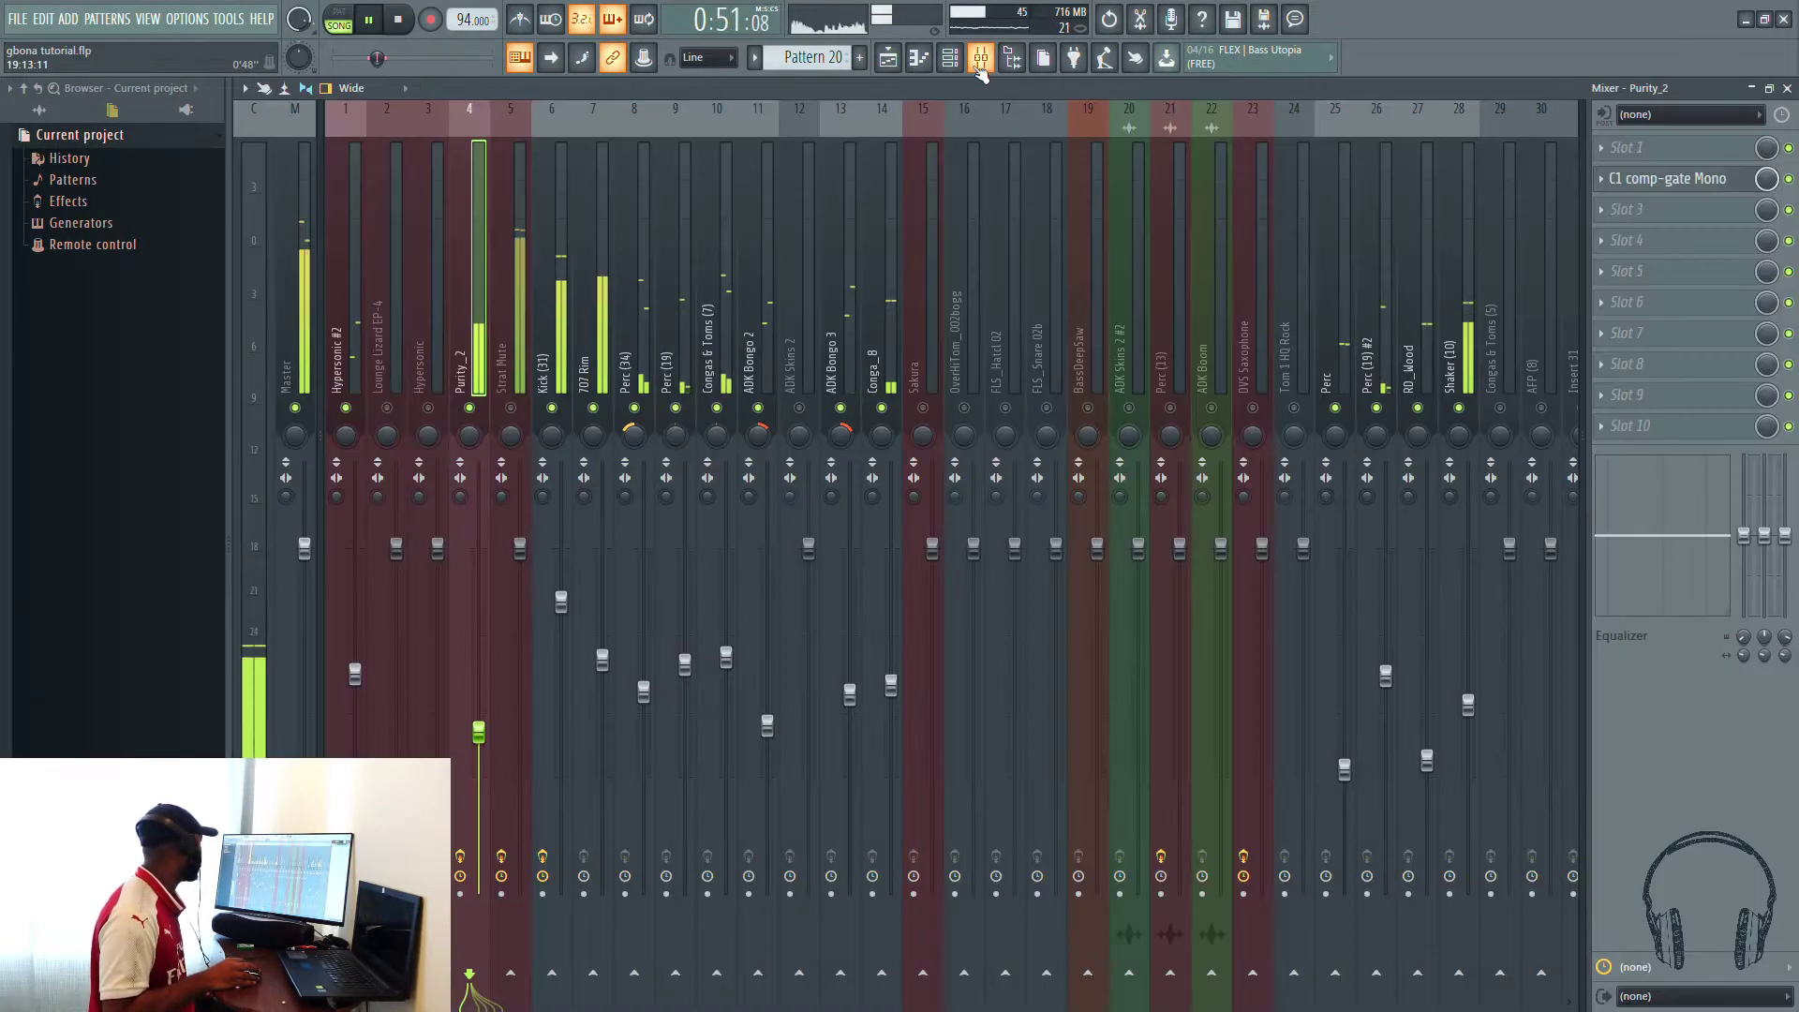
{"action": "left_click", "coordinate": [512, 422]}
{"action": "left_click_drag", "start_coordinate": [520, 548], "coordinate": [520, 656]}
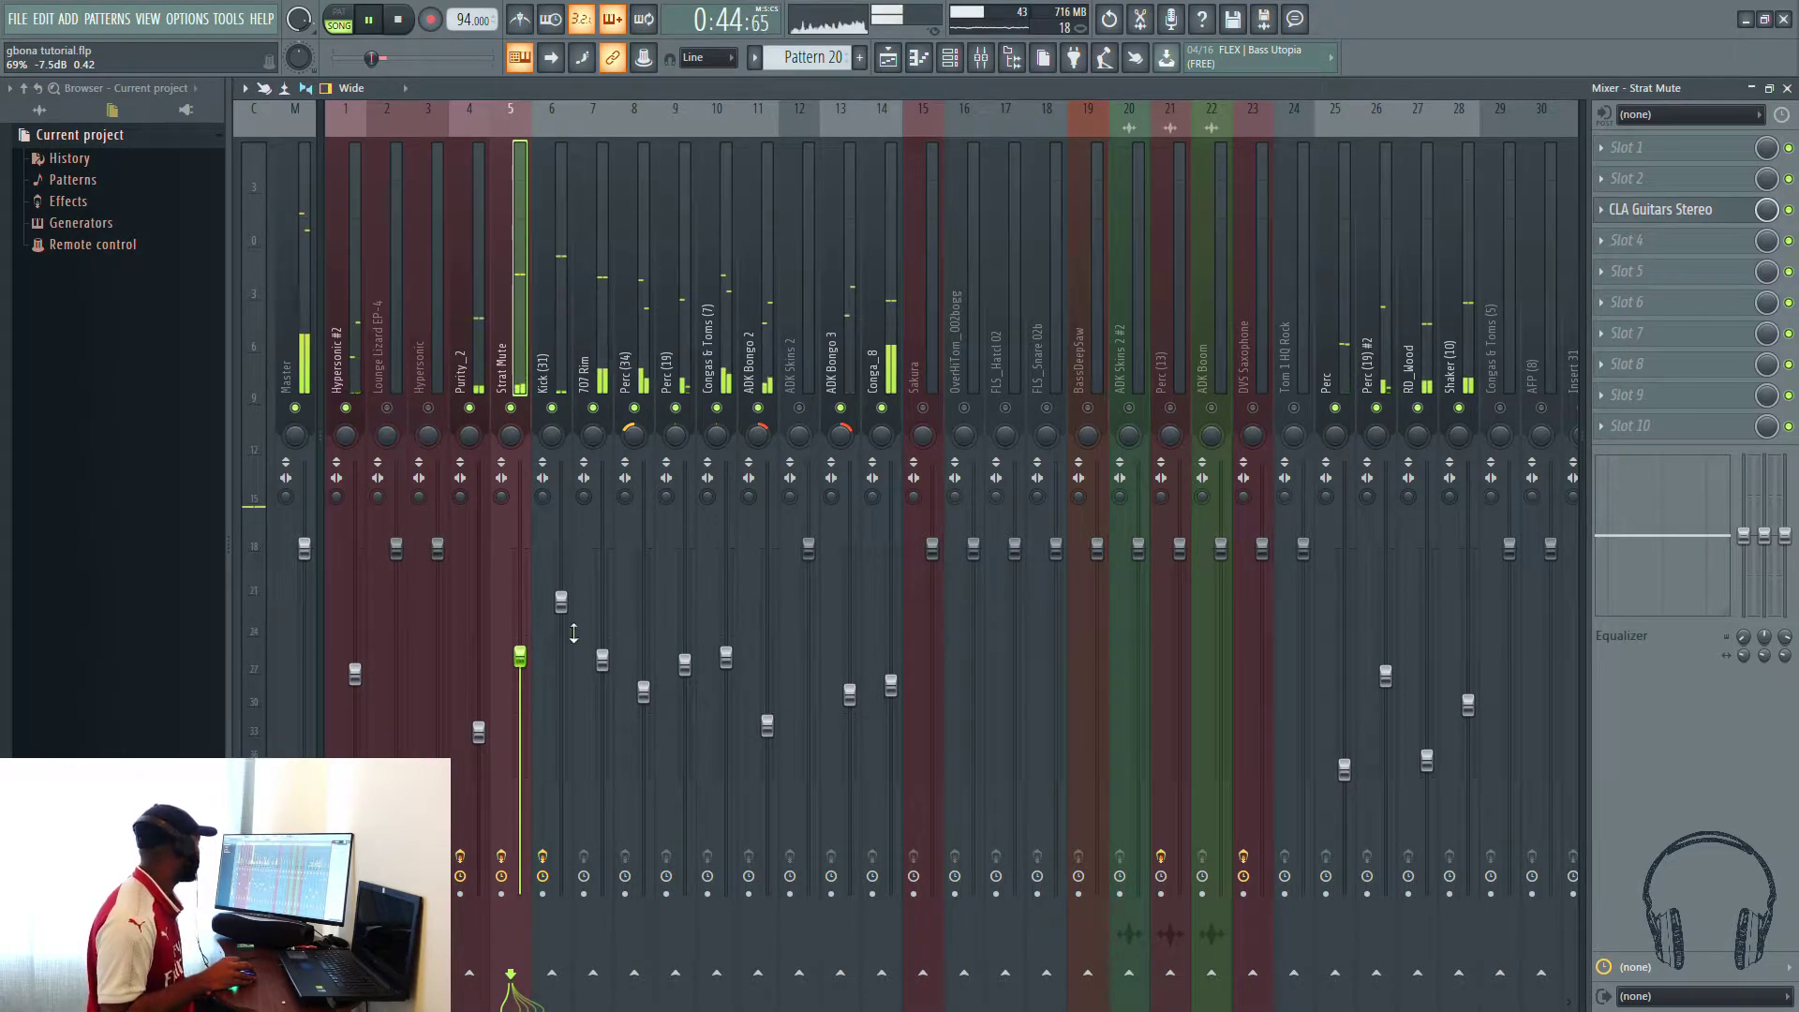
Step: Unmute Track 2 in the playlist, enable Lounge Lizard EP-4 in the mixer and lower its fader to slightly above the Strat Mute level
{"action": "left_click", "coordinate": [887, 58]}
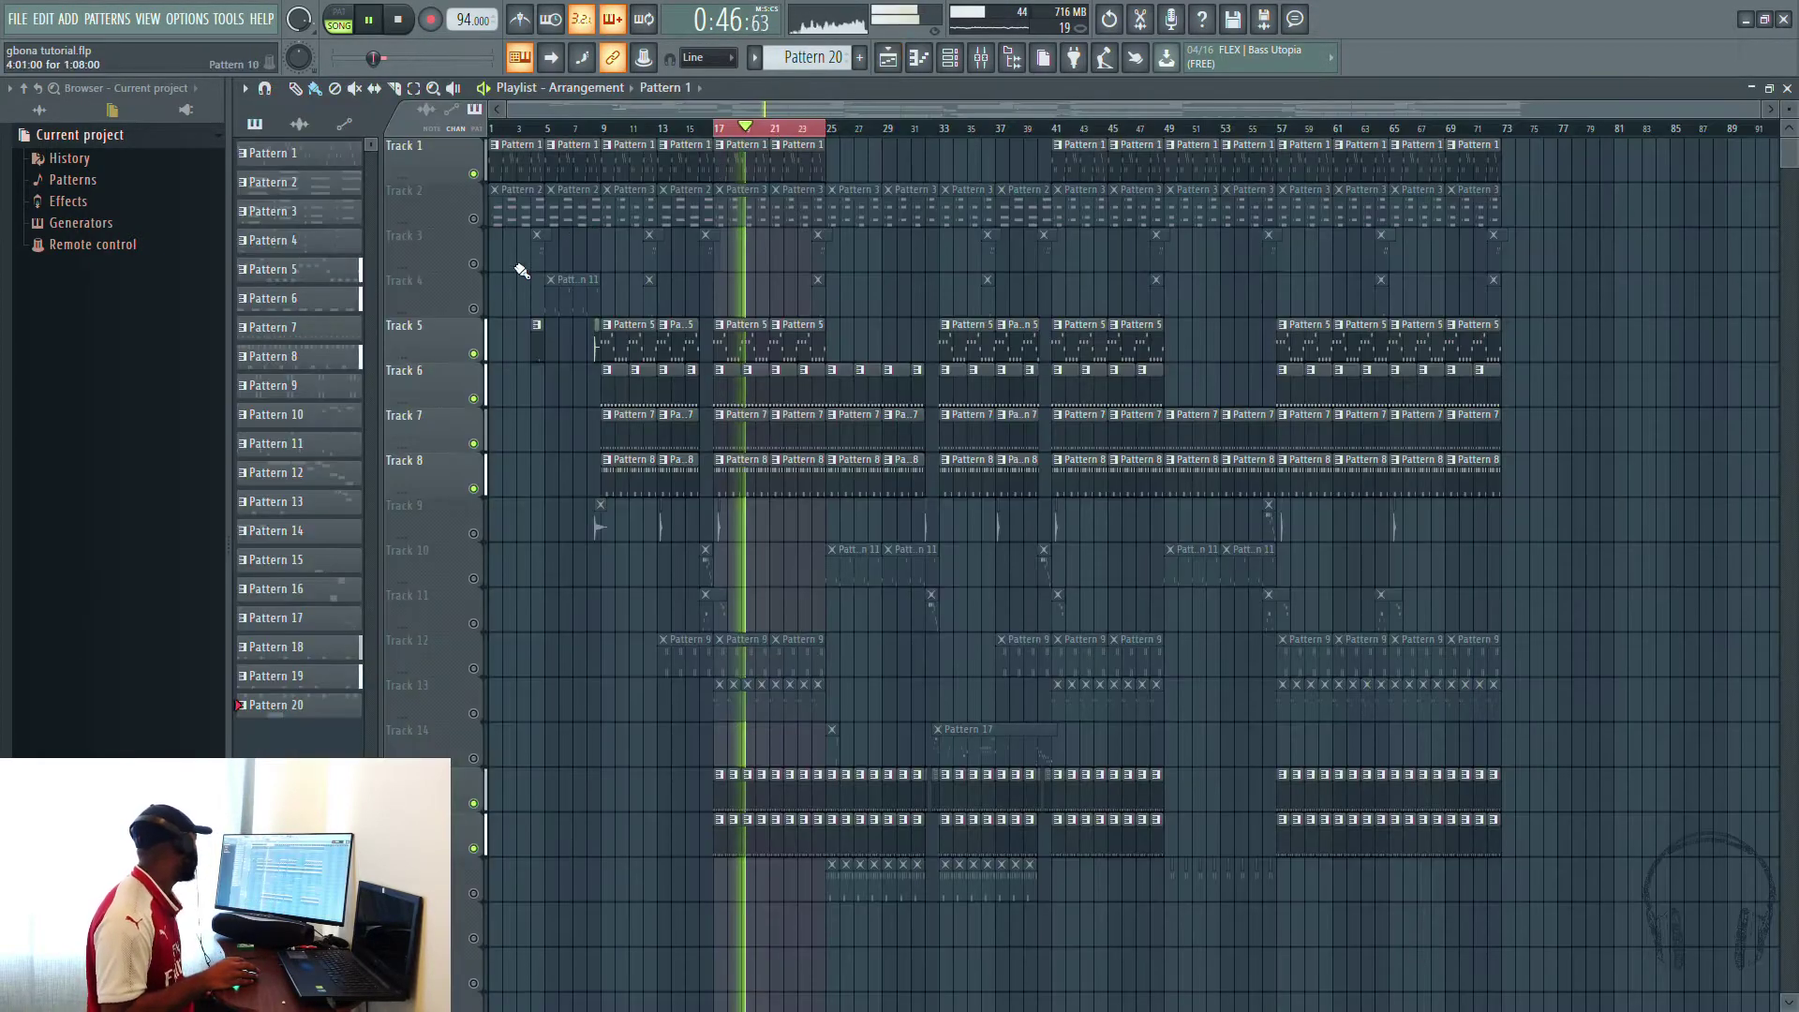
{"action": "left_click", "coordinate": [474, 220]}
{"action": "left_click", "coordinate": [943, 64]}
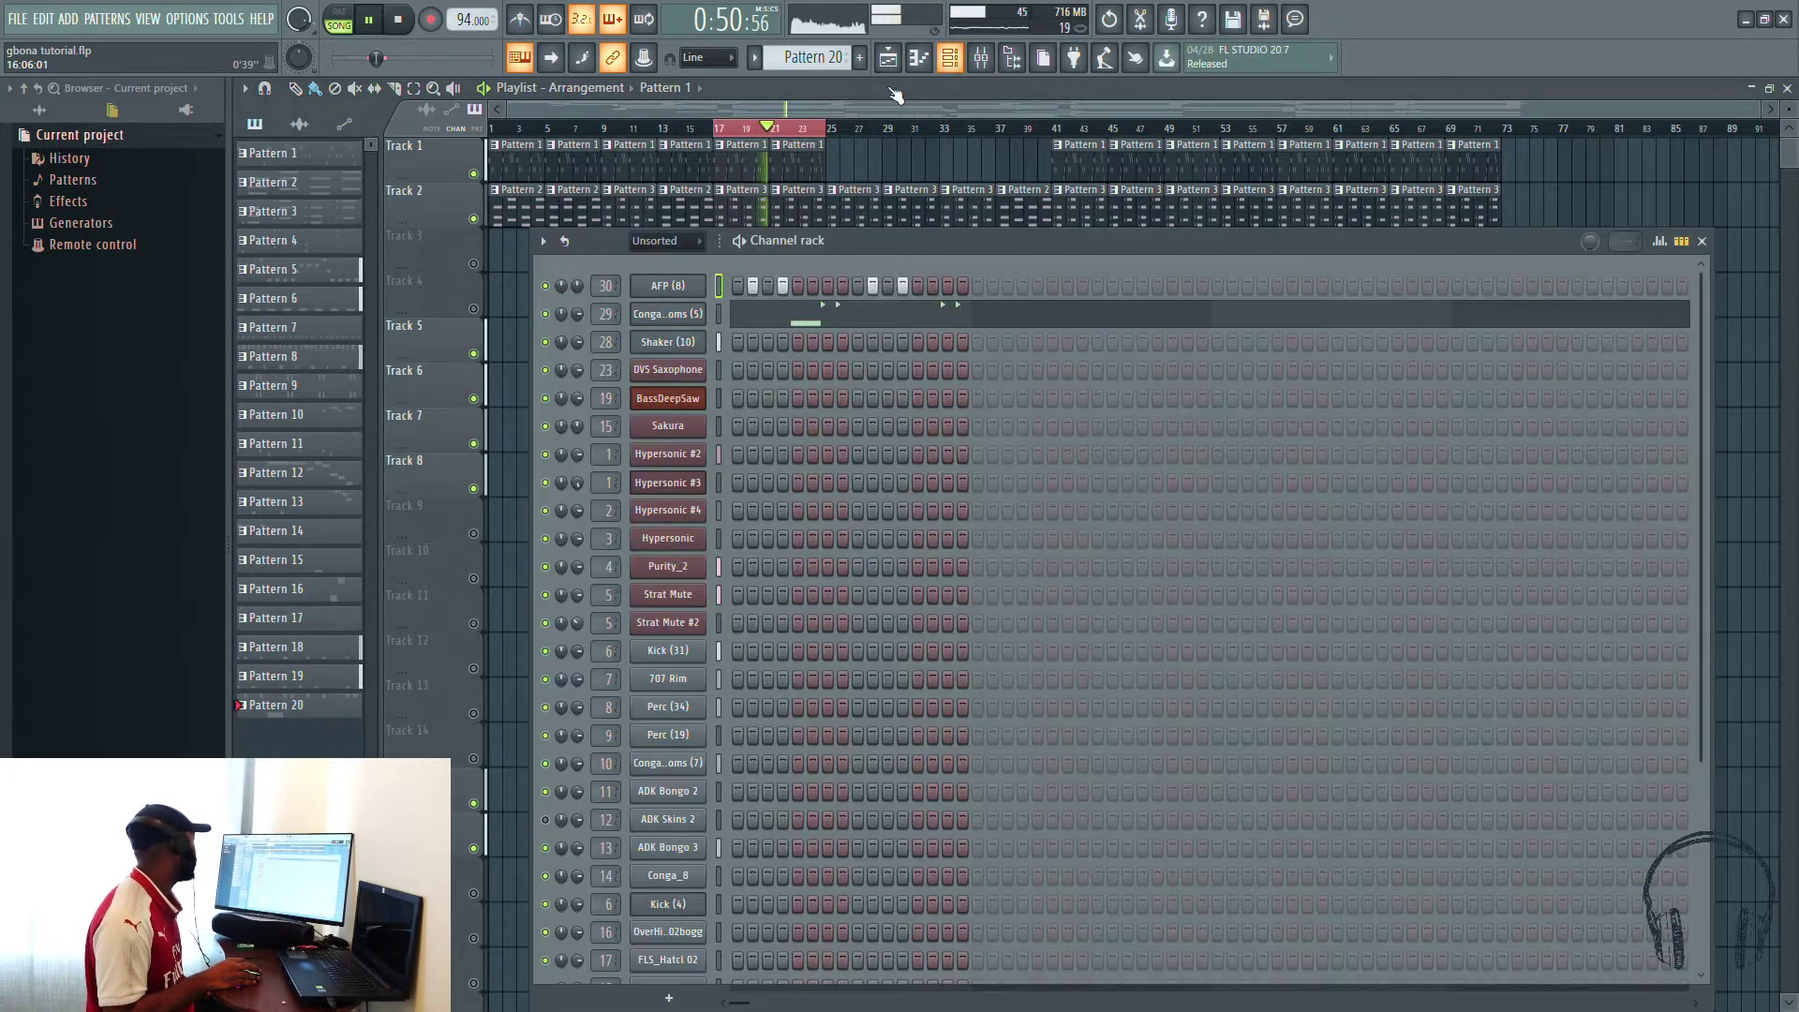
{"action": "left_click", "coordinate": [999, 64]}
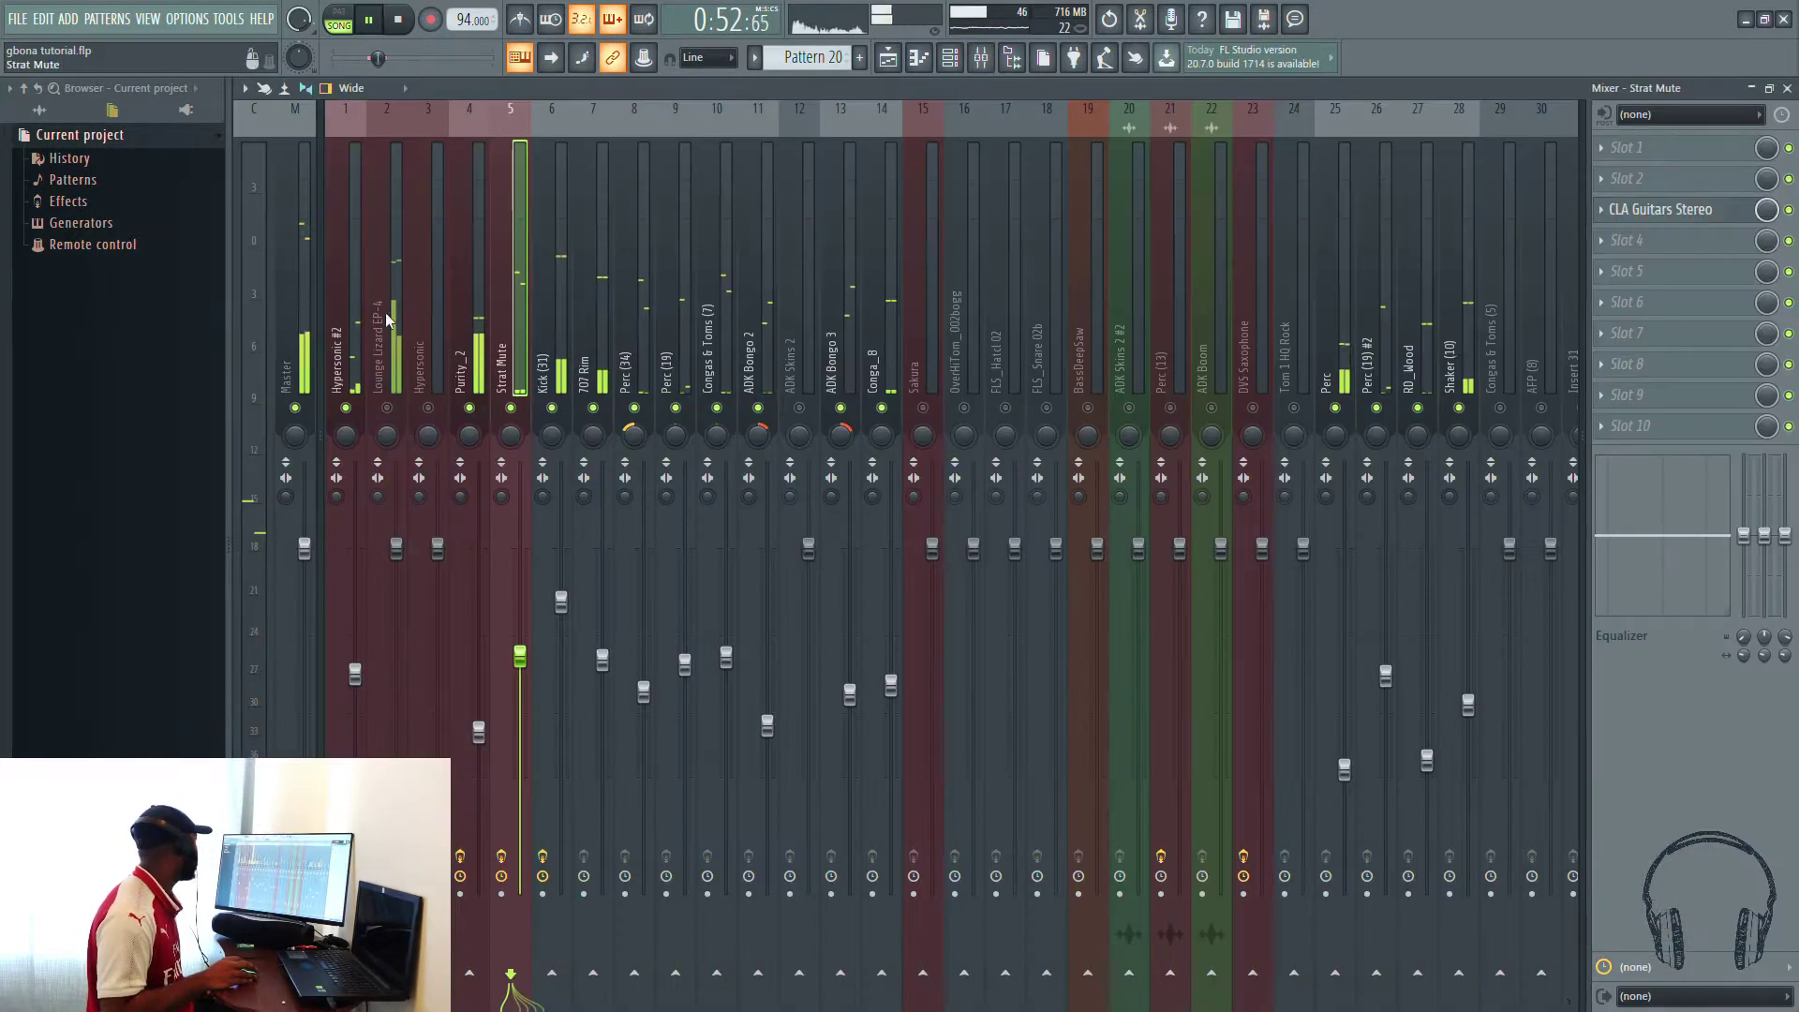
{"action": "left_click_drag", "start_coordinate": [397, 549], "coordinate": [397, 636]}
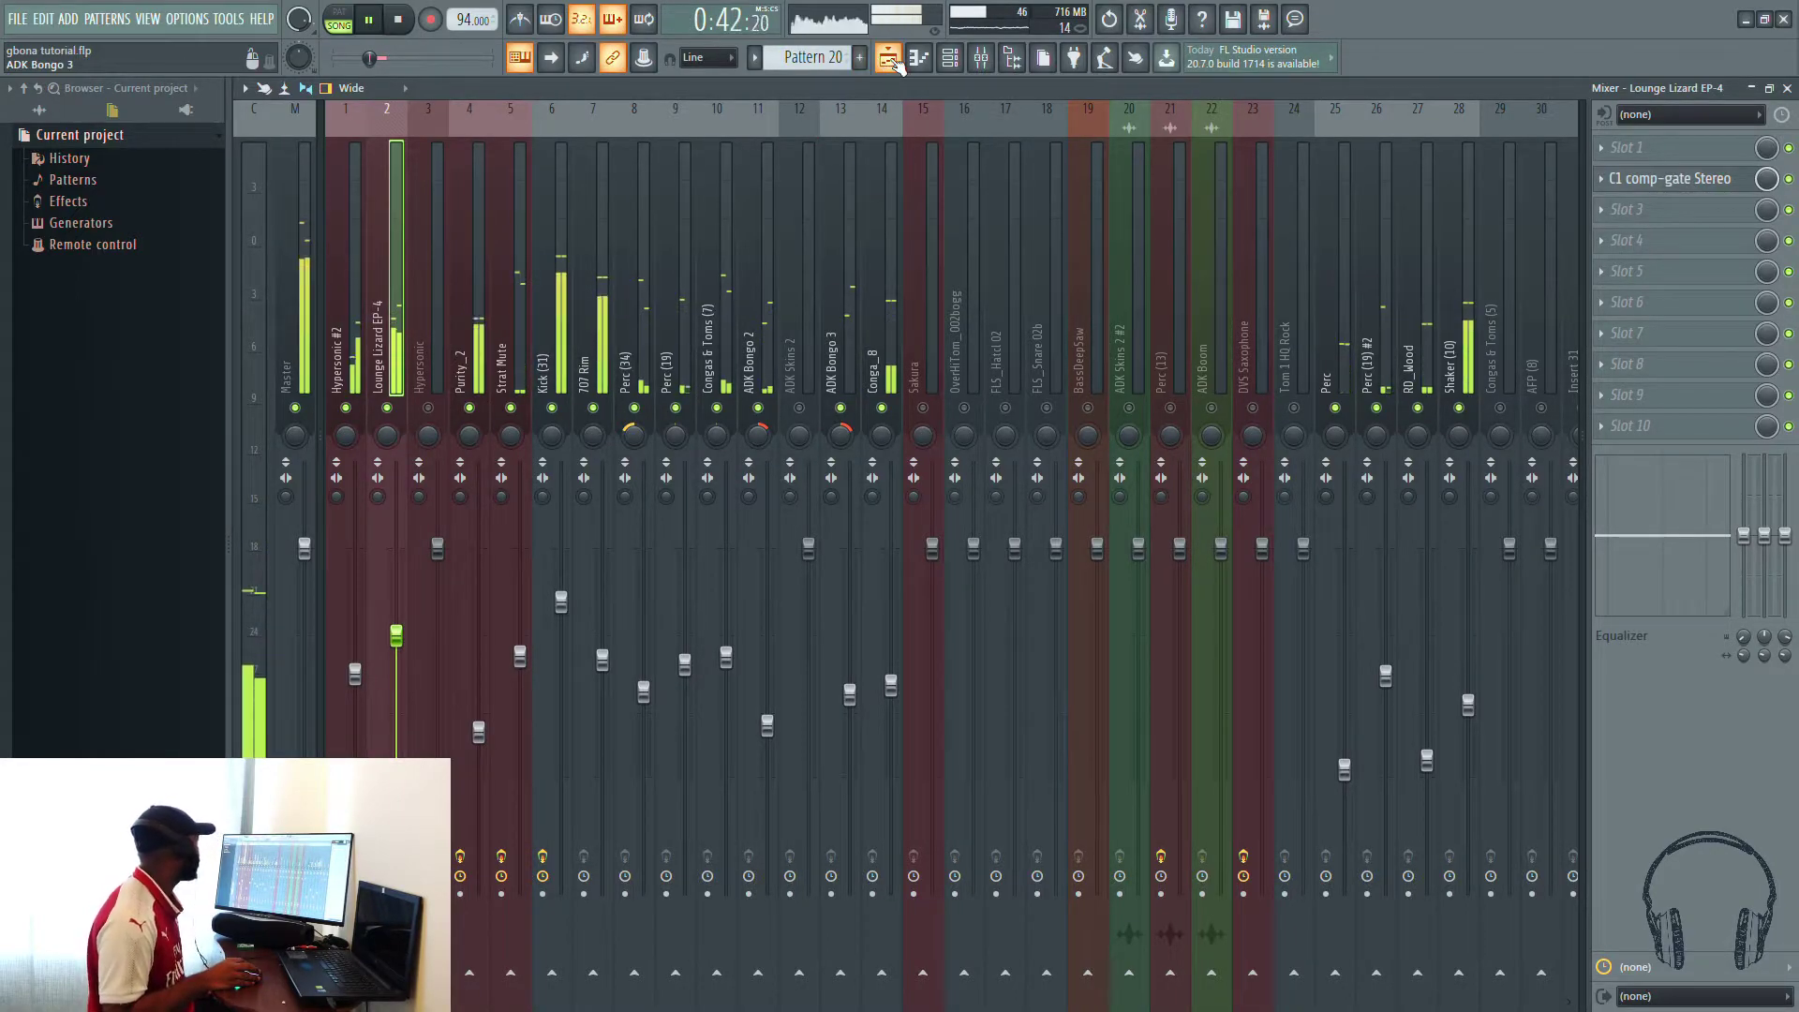
Step: Unmute Track 12 in the playlist, enable Sakura in the mixer and lower its fader to about -3.4 dB
{"action": "key", "text": "F5"}
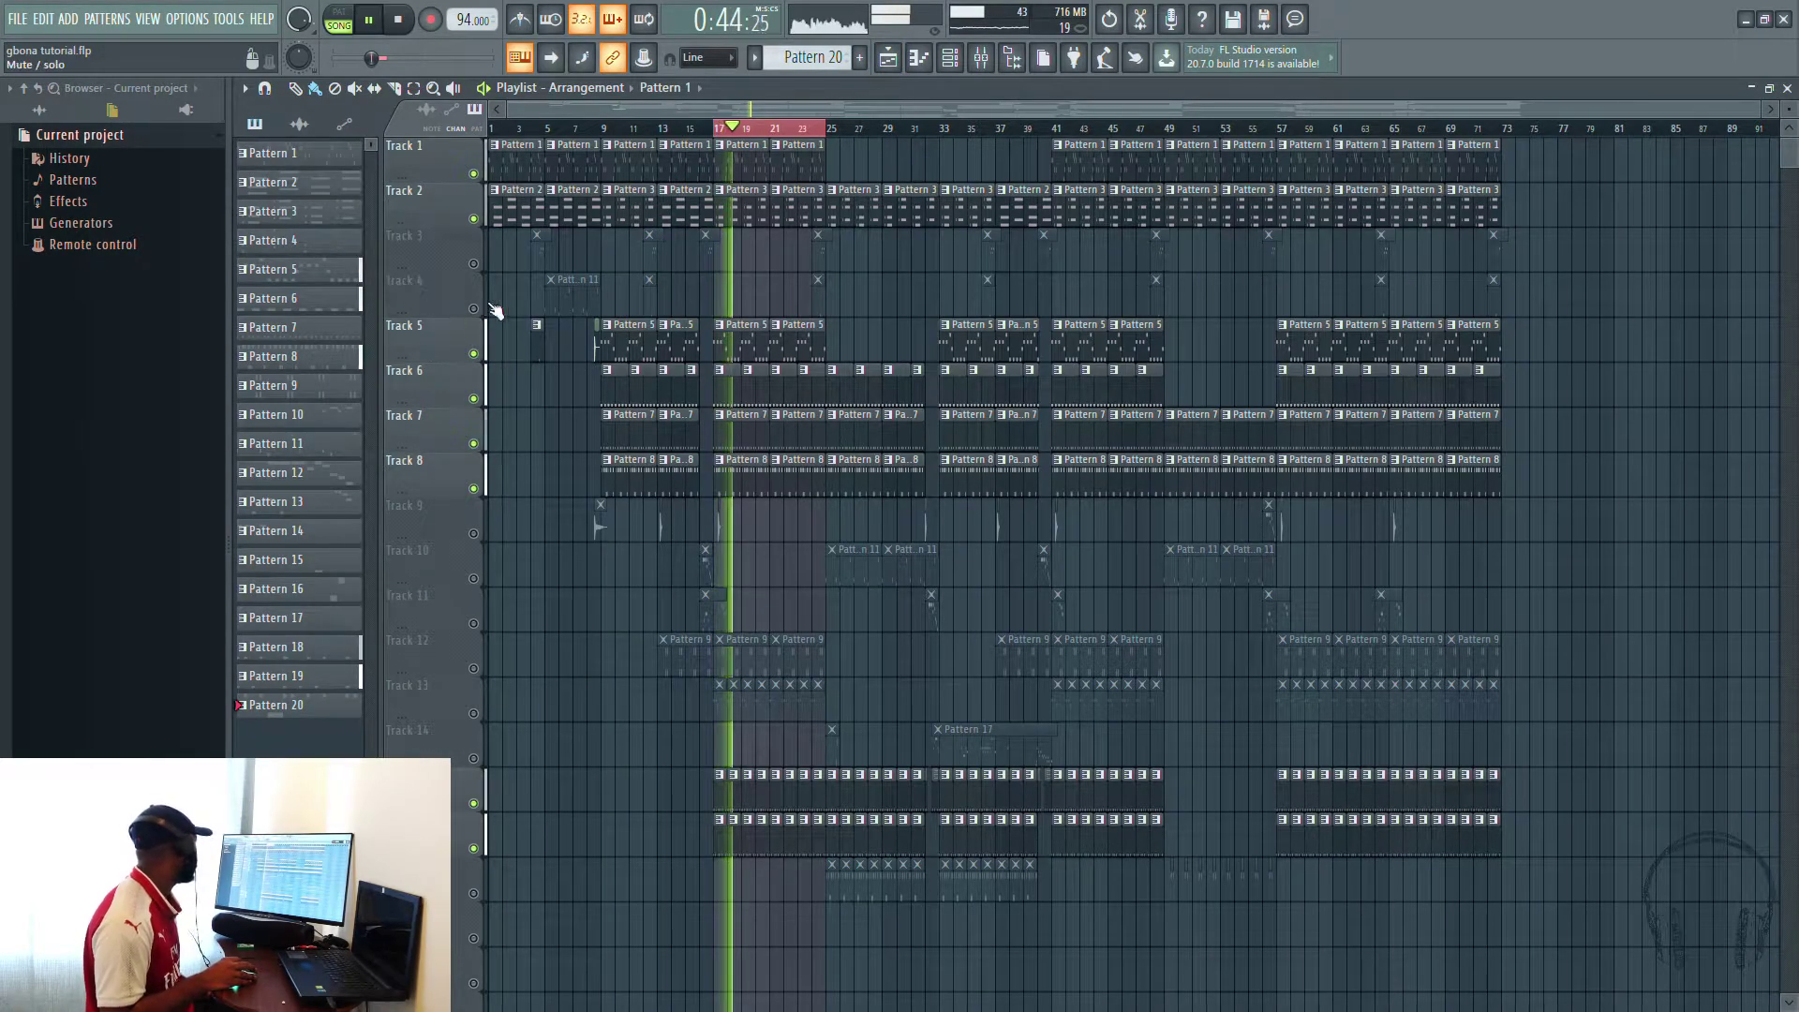
{"action": "left_click", "coordinate": [473, 668]}
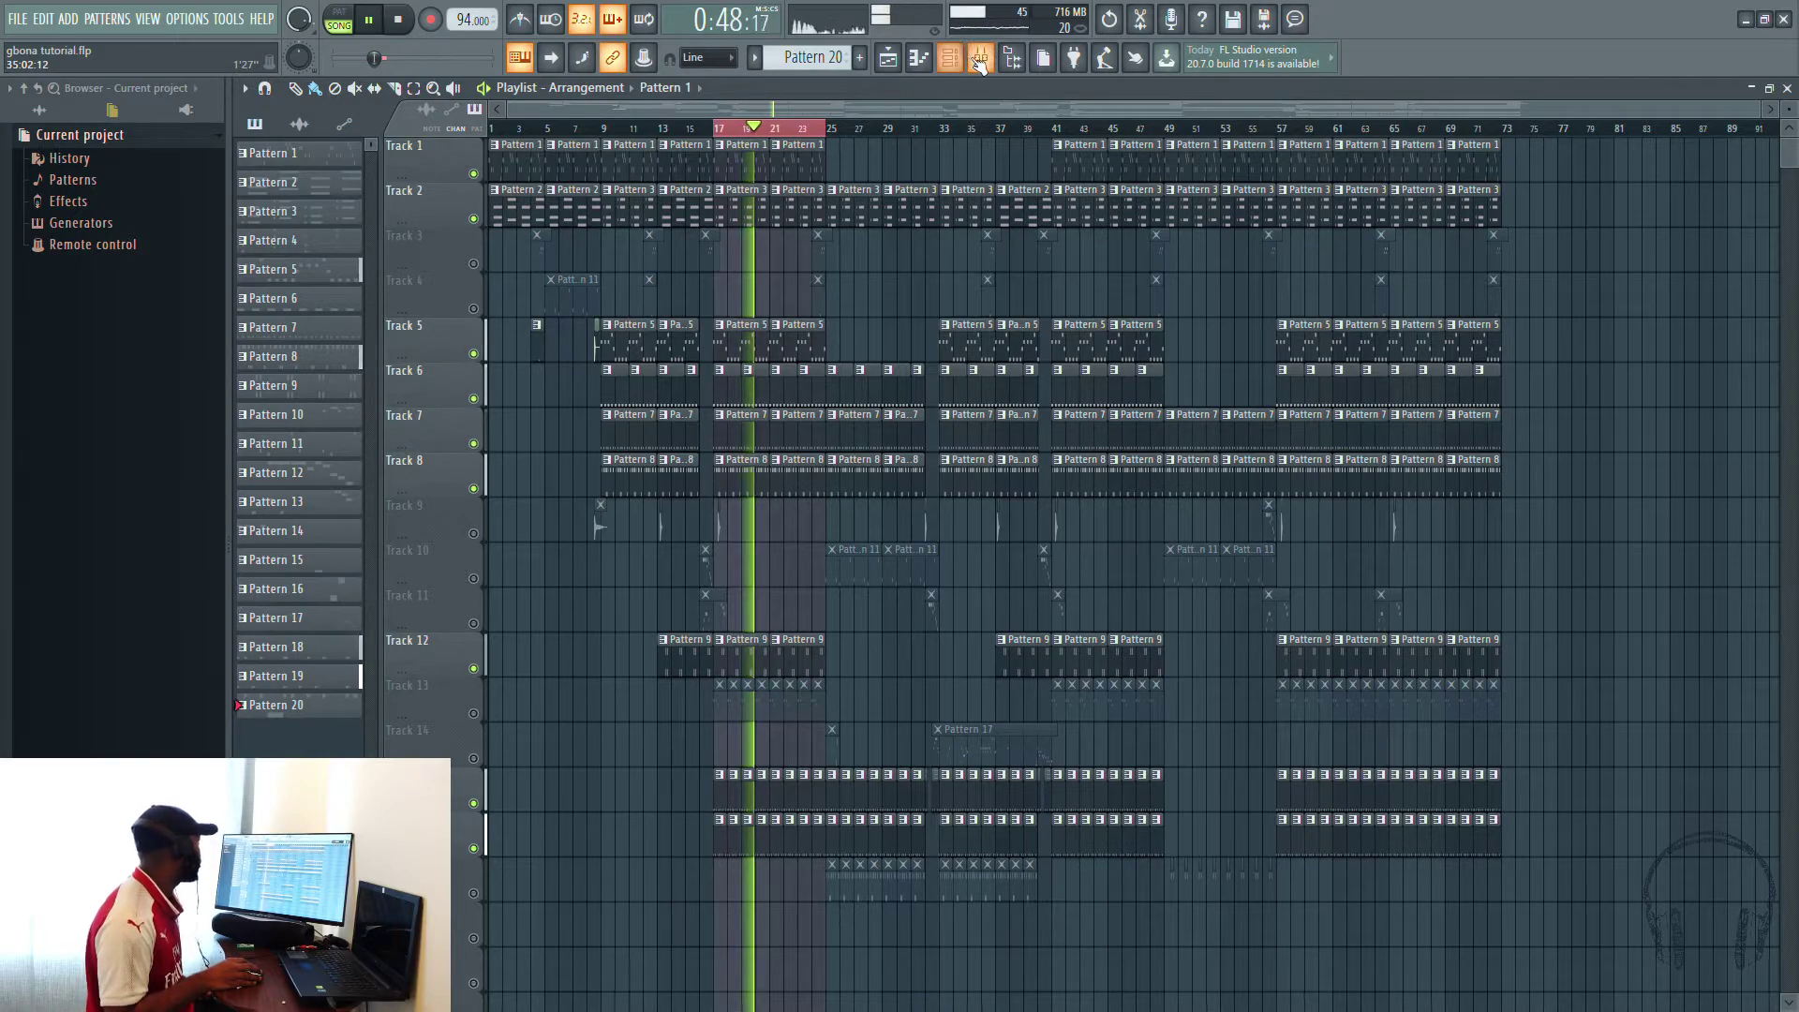
{"action": "left_click", "coordinate": [980, 57]}
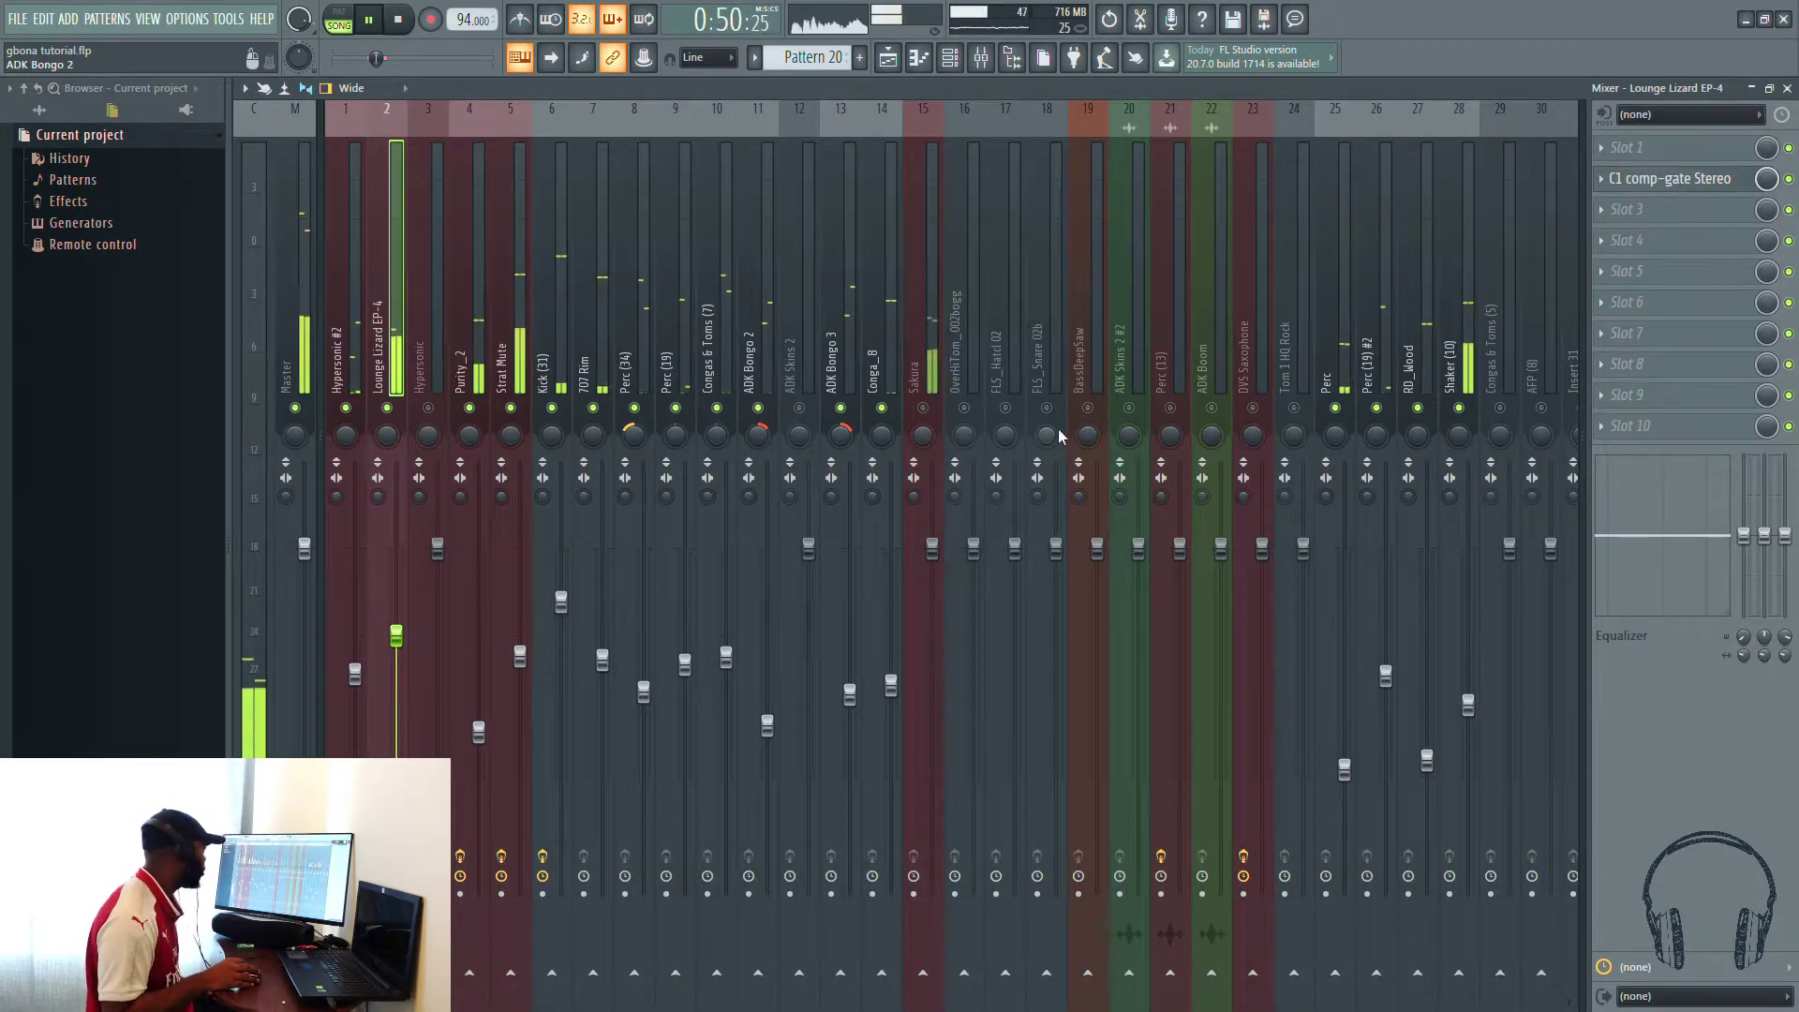
{"action": "left_click_drag", "start_coordinate": [933, 549], "coordinate": [941, 605]}
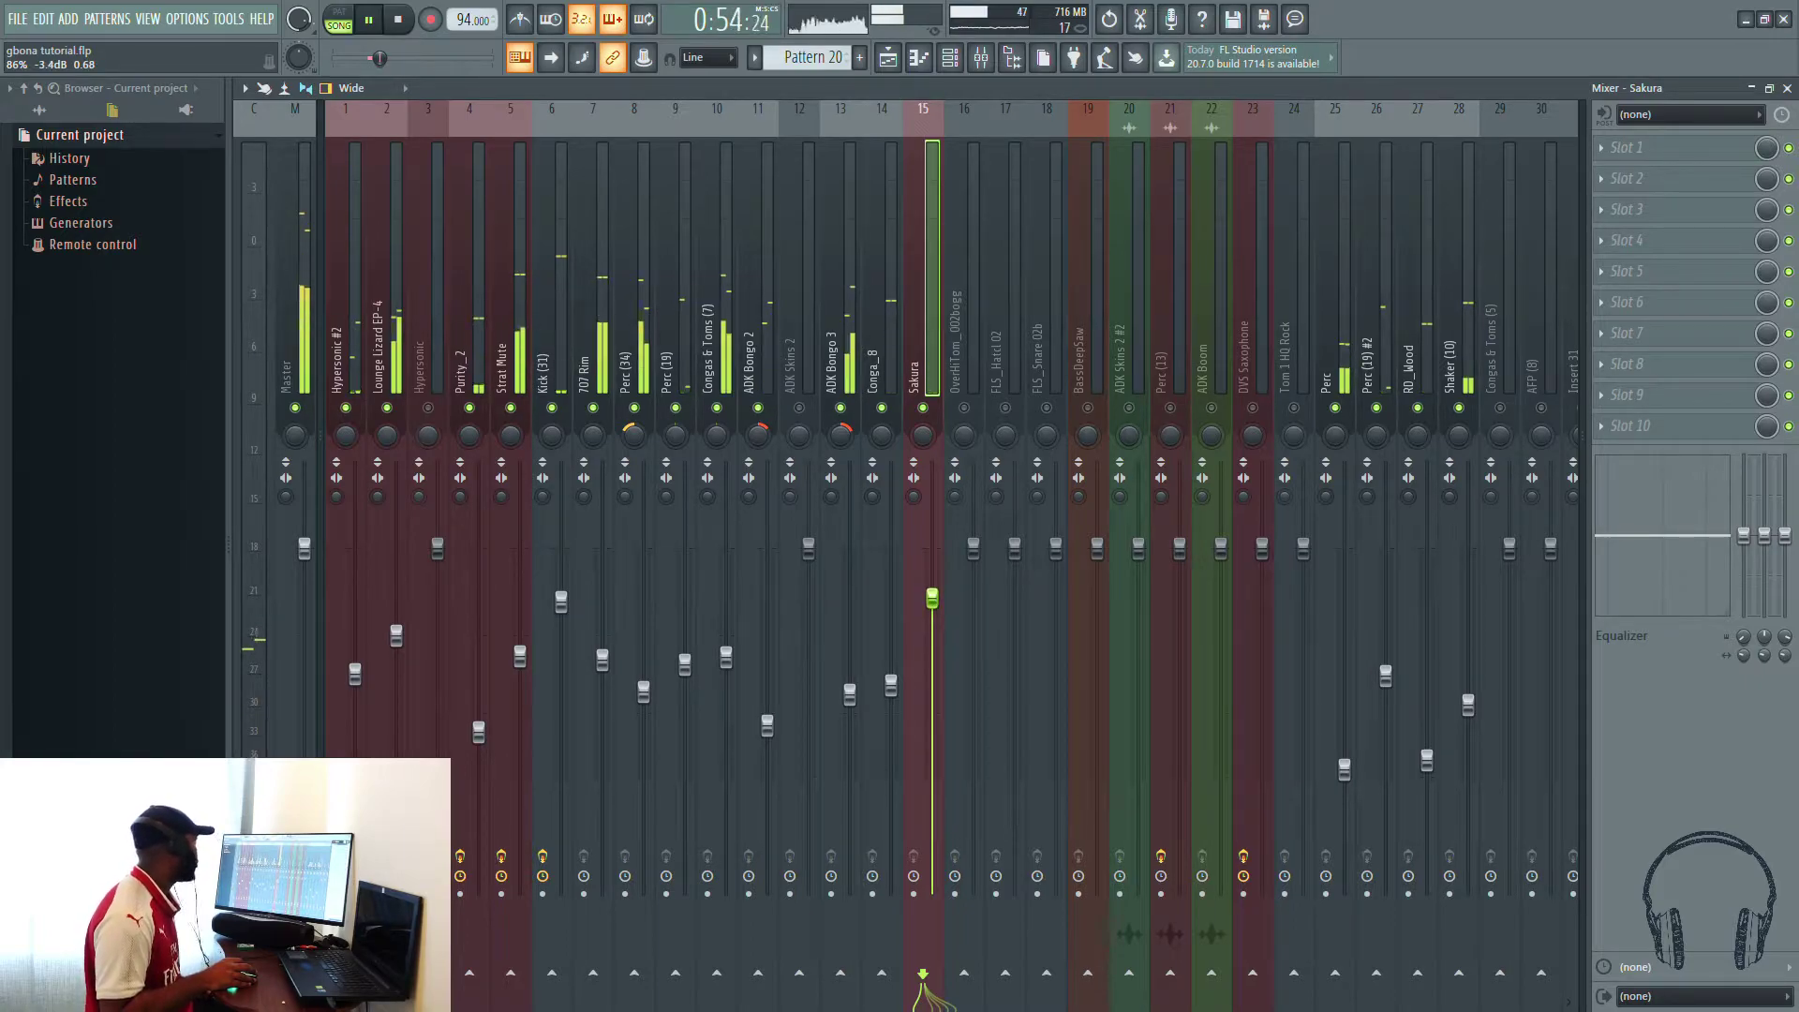
Step: Unmute Track 13 in the playlist, listen to the arrangement with it and stop playback
{"action": "key", "text": "F5"}
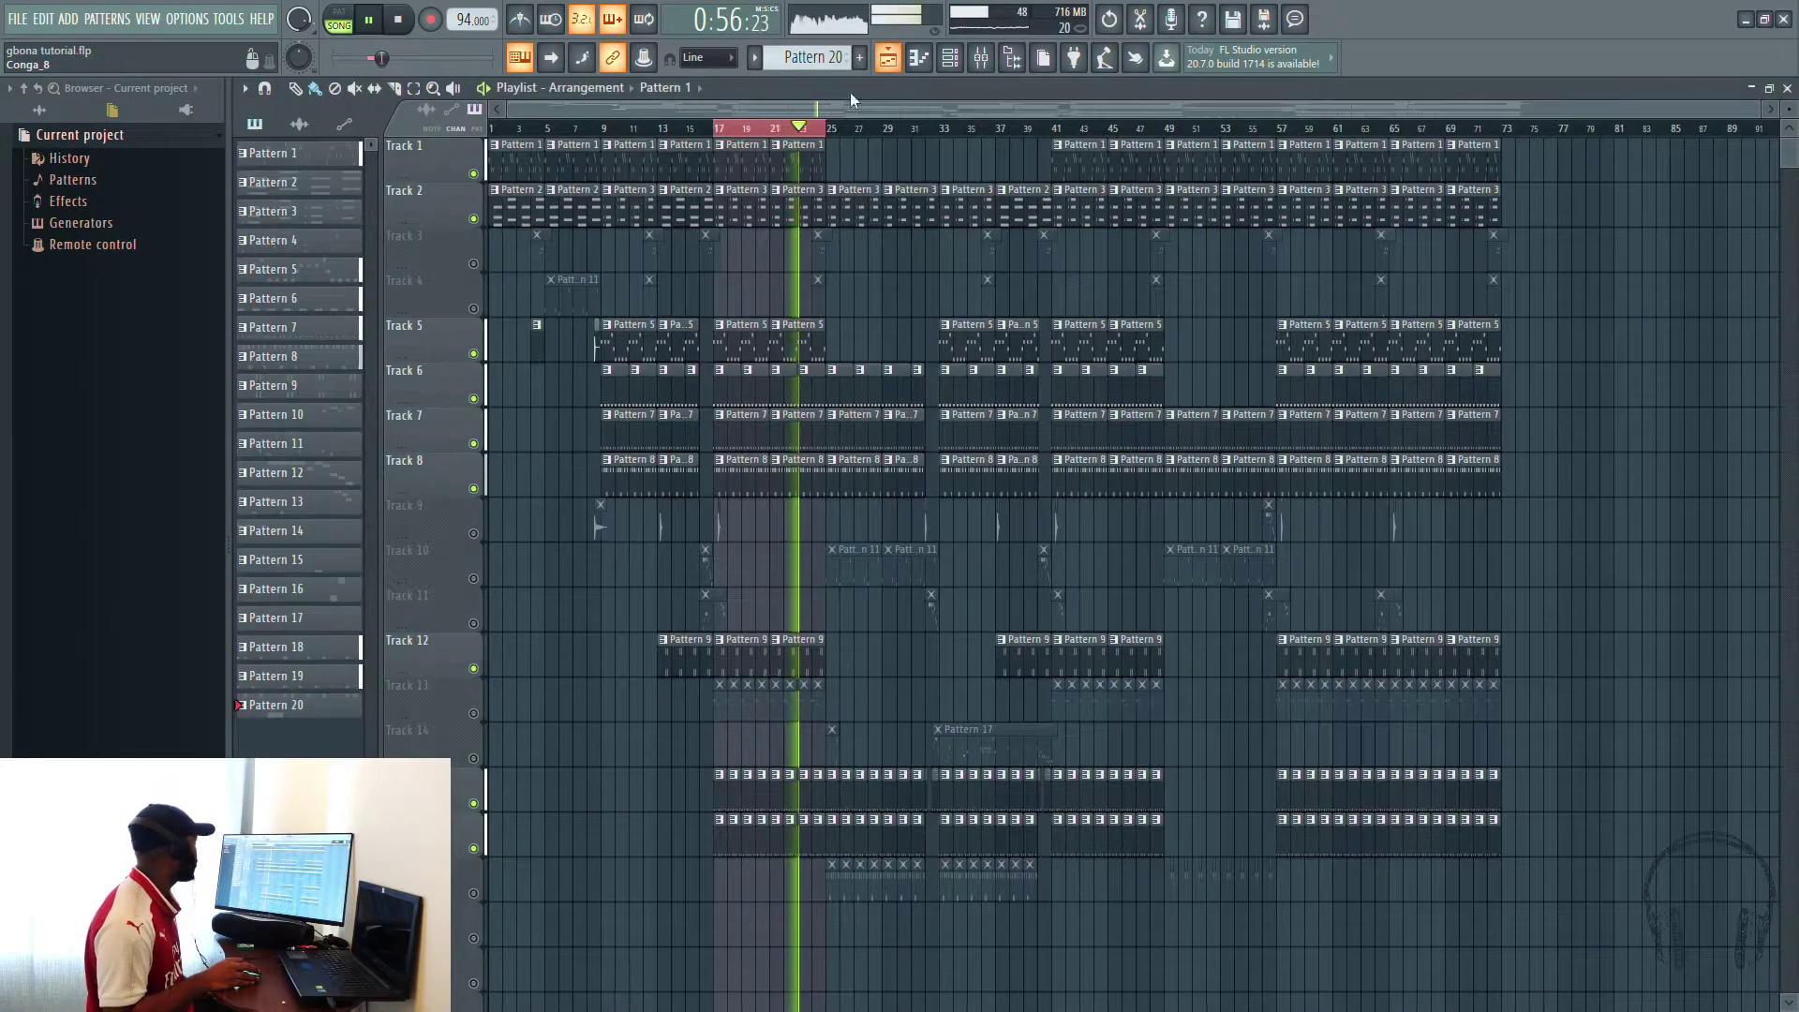
{"action": "left_click", "coordinate": [473, 713]}
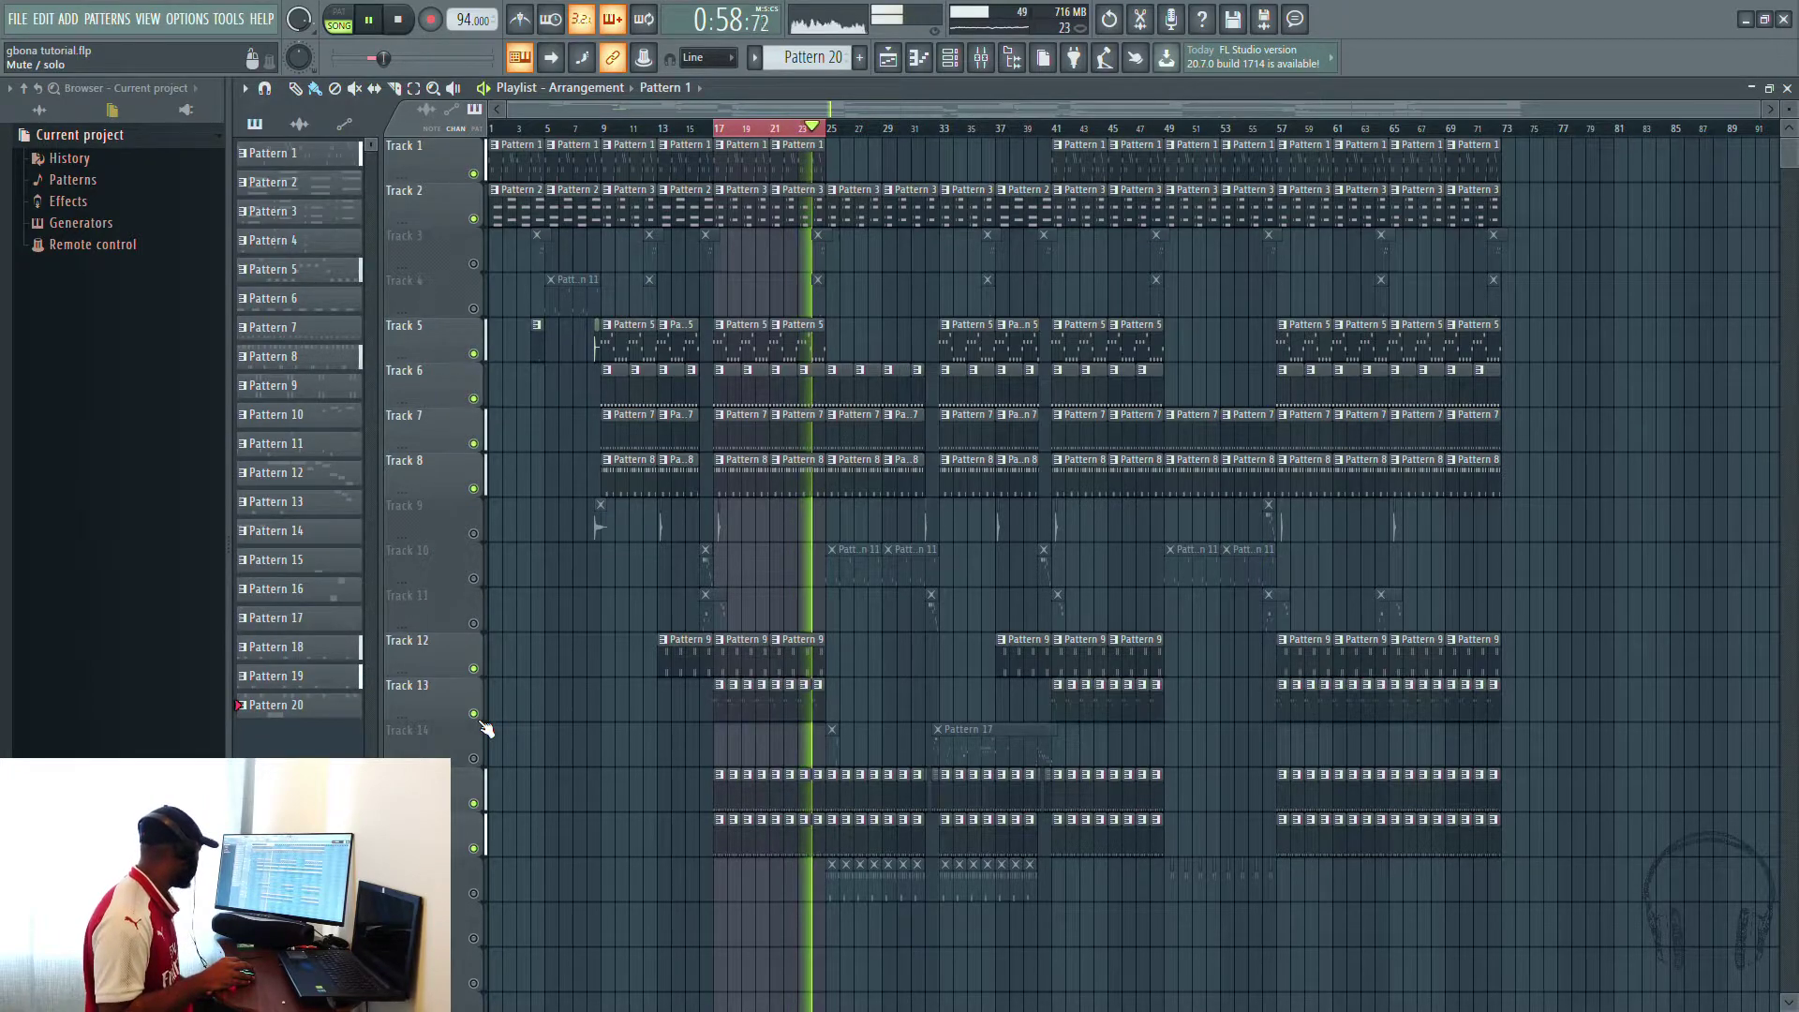
{"action": "left_click", "coordinate": [981, 54]}
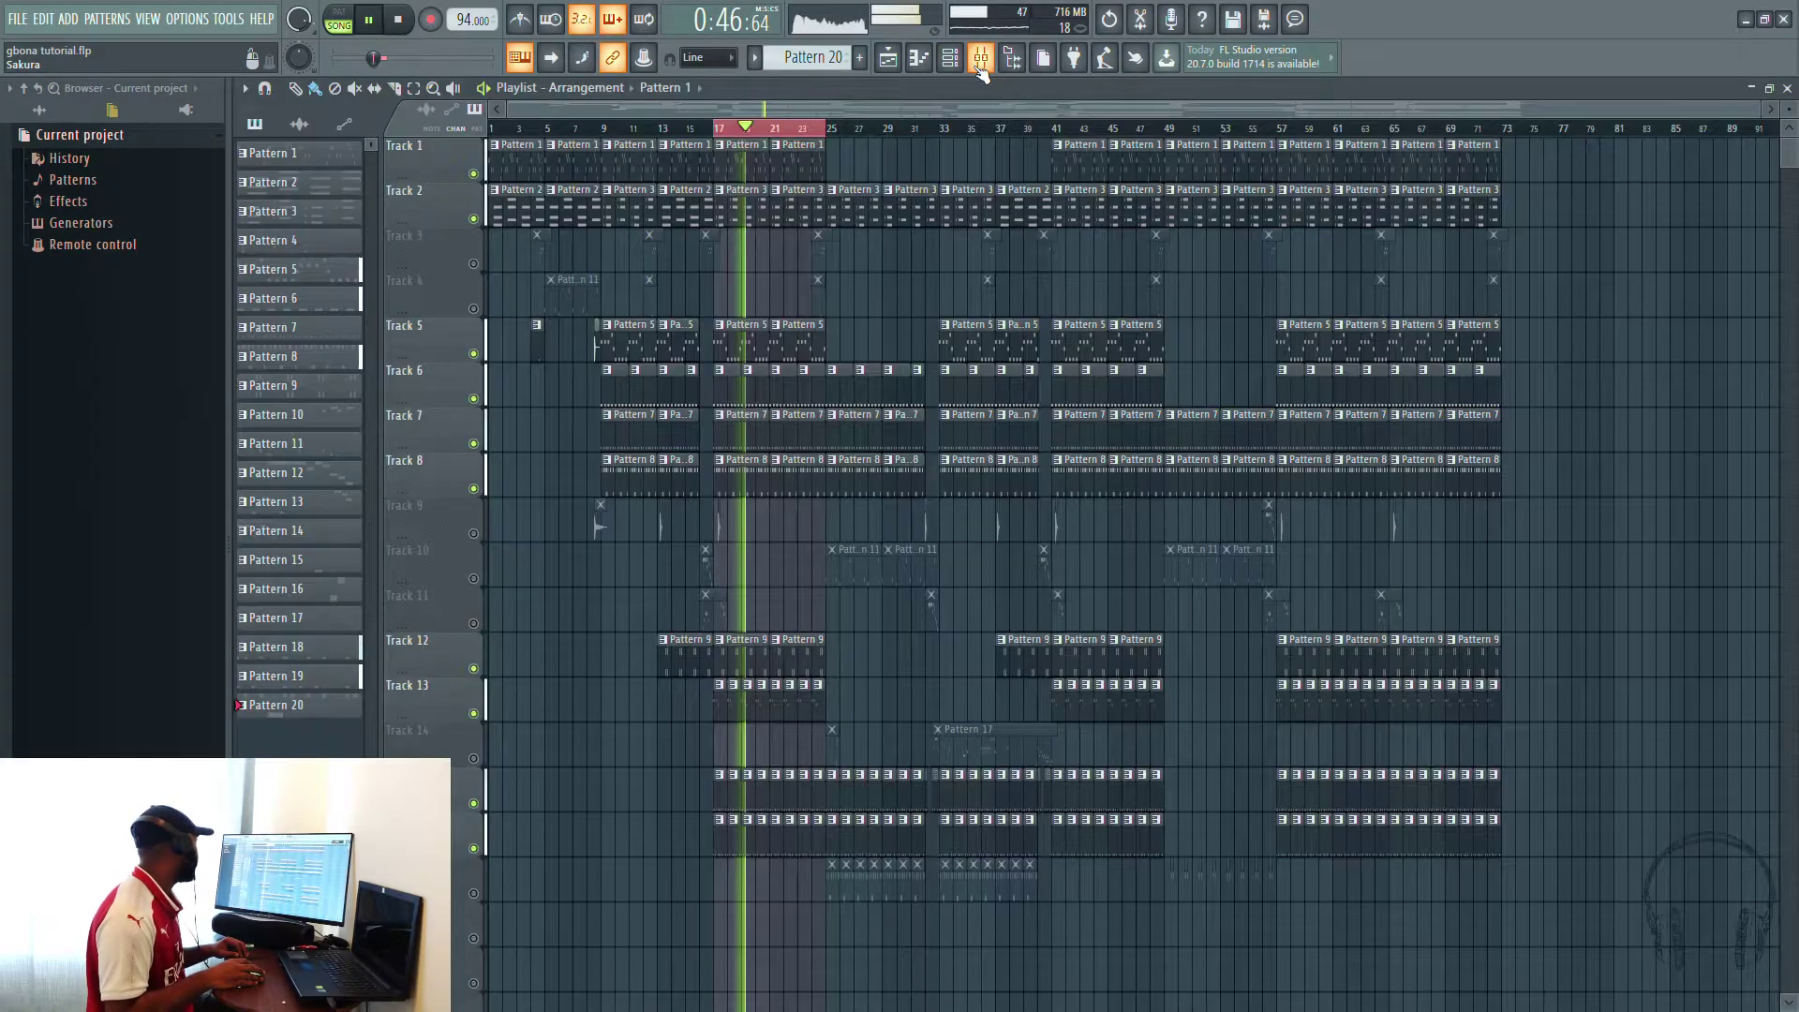
{"action": "left_click", "coordinate": [949, 57]}
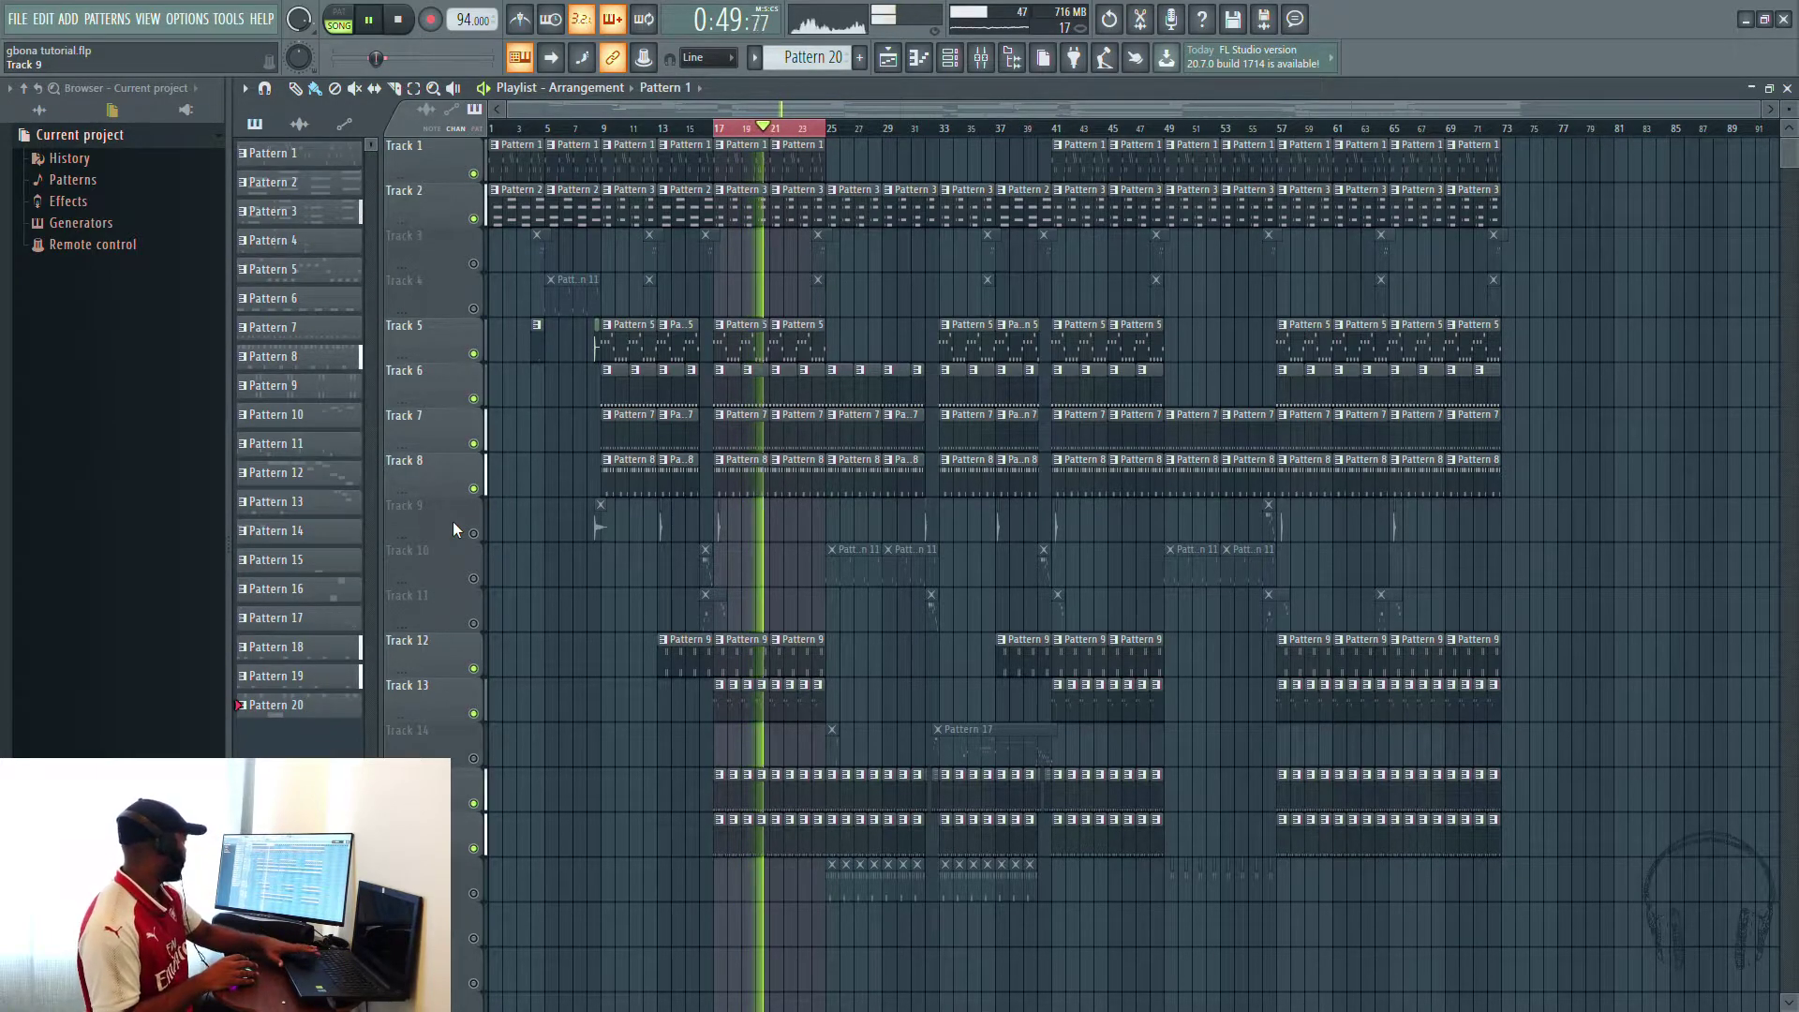
{"action": "key", "text": "space"}
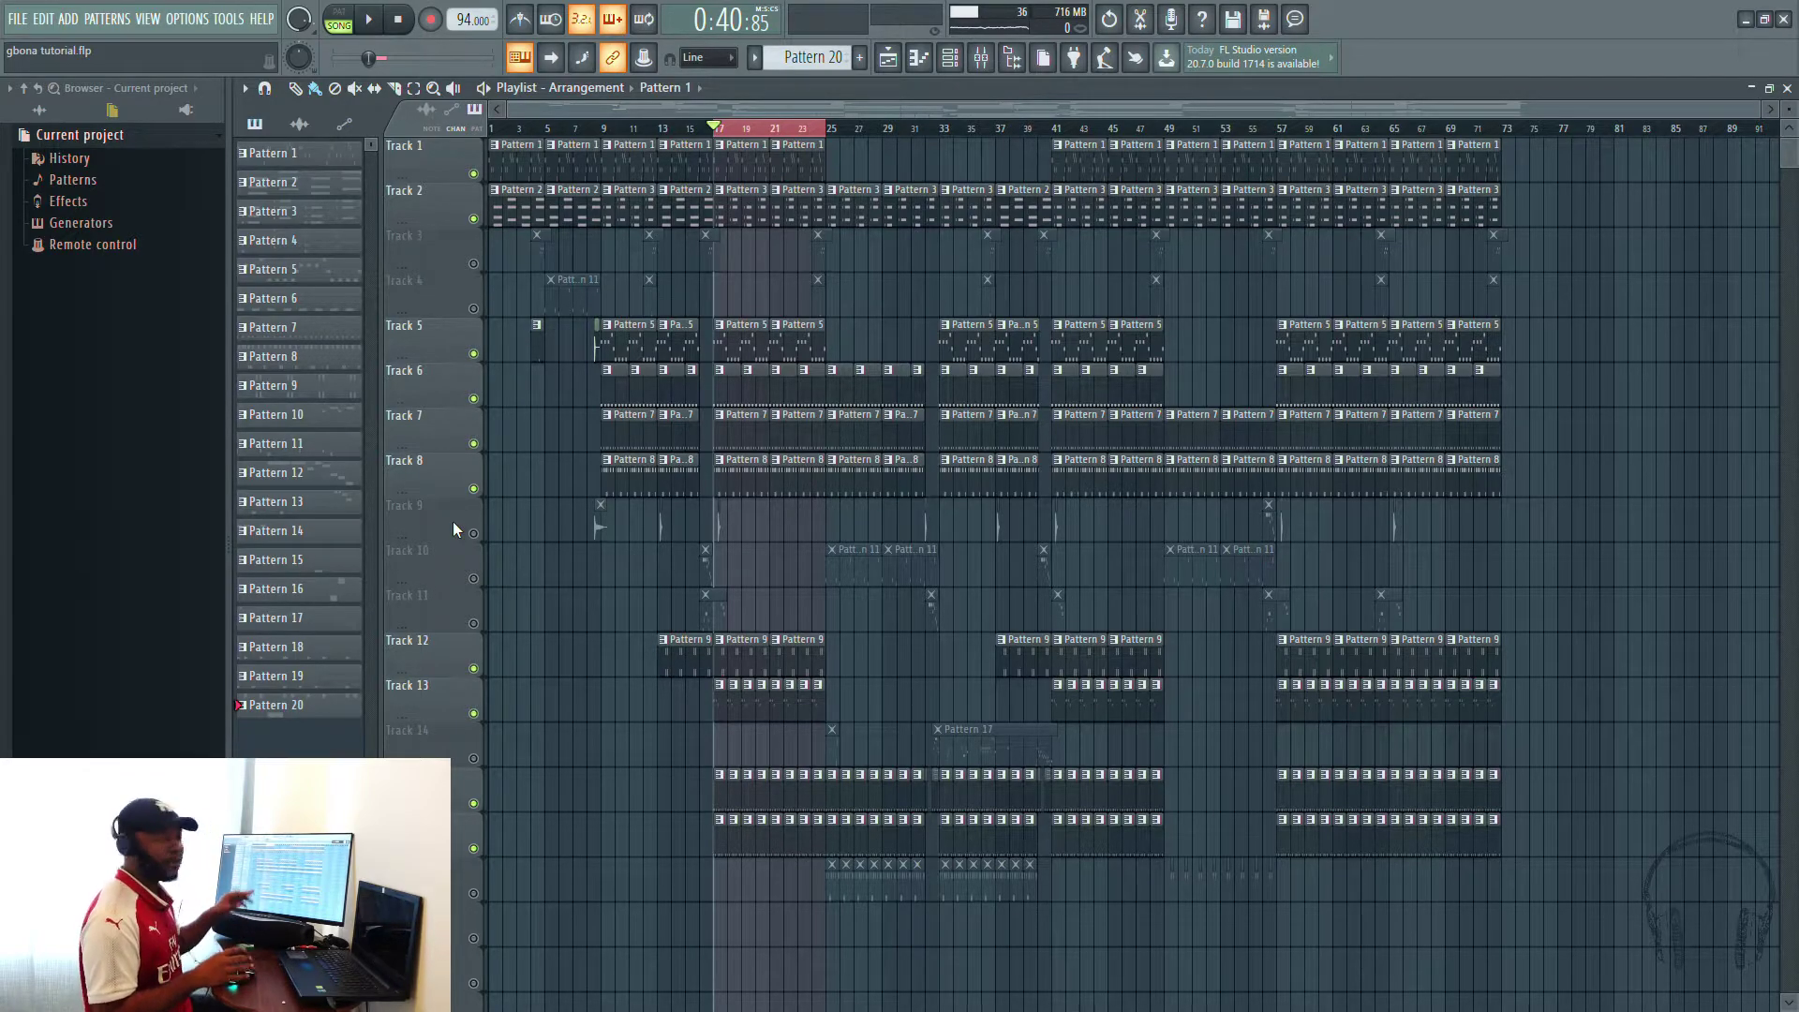
Step: Solo Track 3 together with Tracks 10 and 11, and loop playback over bar 16 to hear the fill
{"action": "right_click", "coordinate": [473, 264]}
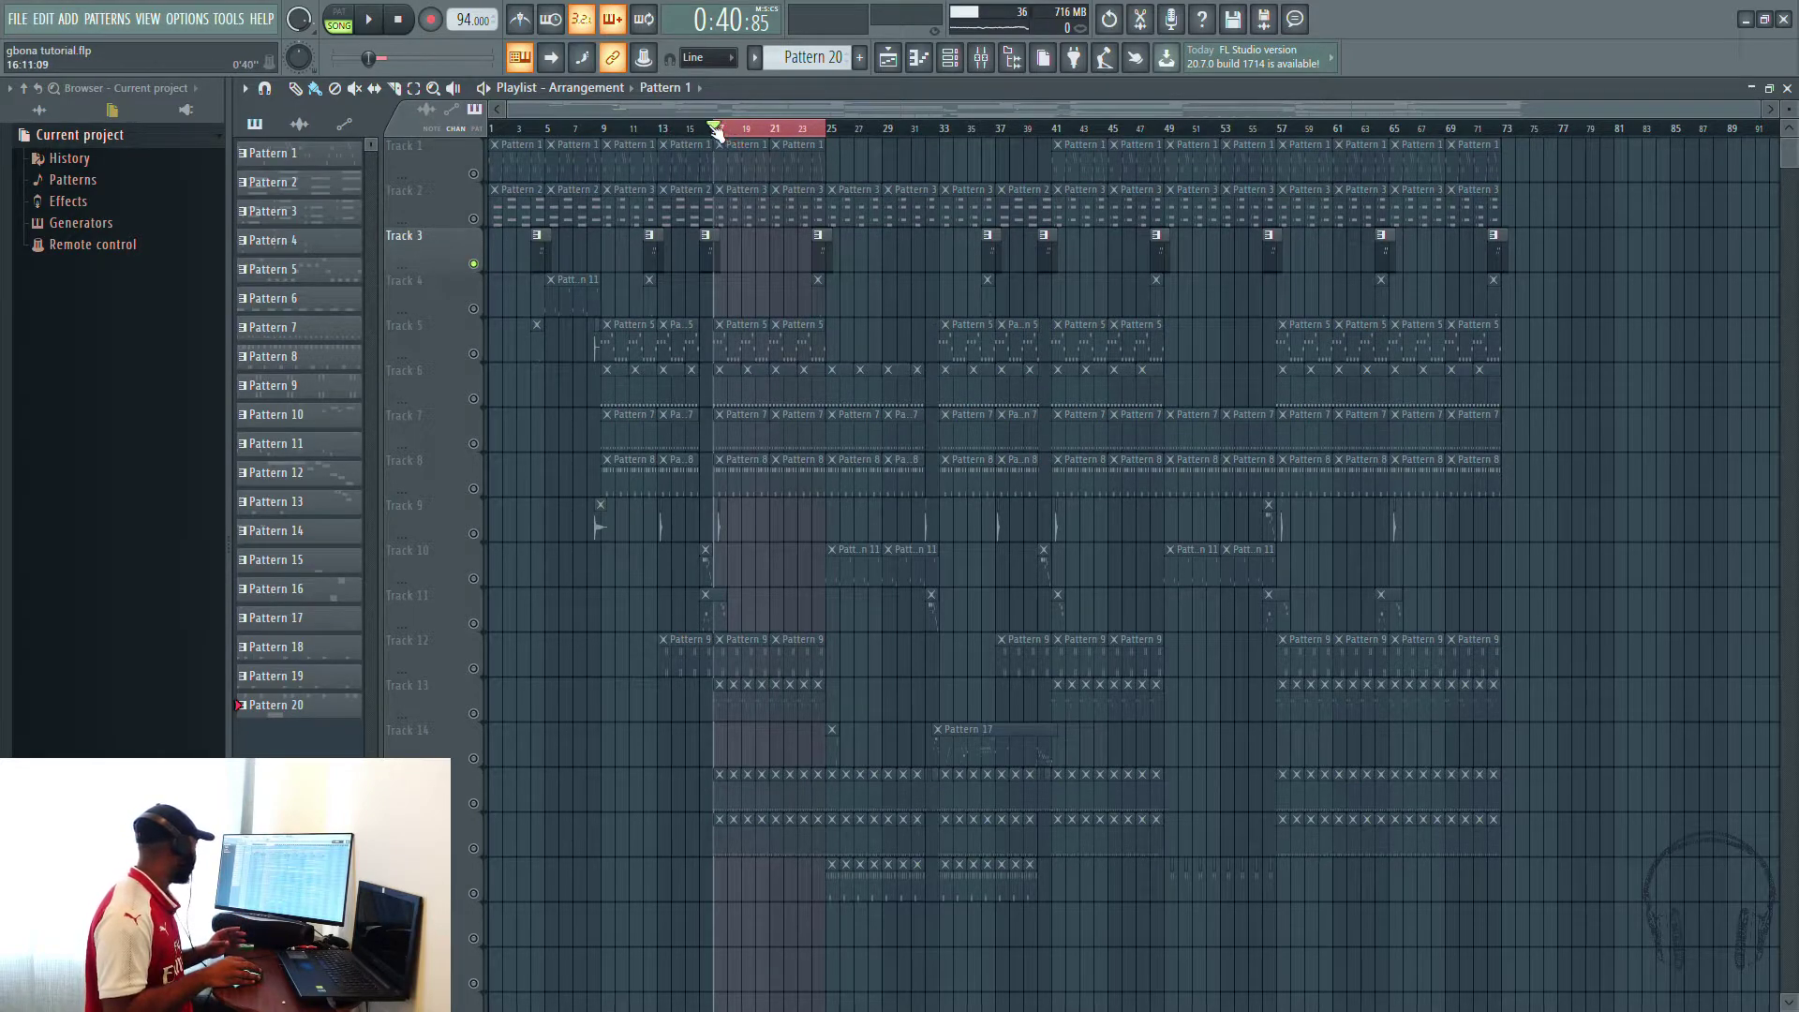
{"action": "left_click_drag", "start_coordinate": [715, 131], "coordinate": [713, 131]}
{"action": "left_click_drag", "start_coordinate": [824, 129], "coordinate": [712, 133]}
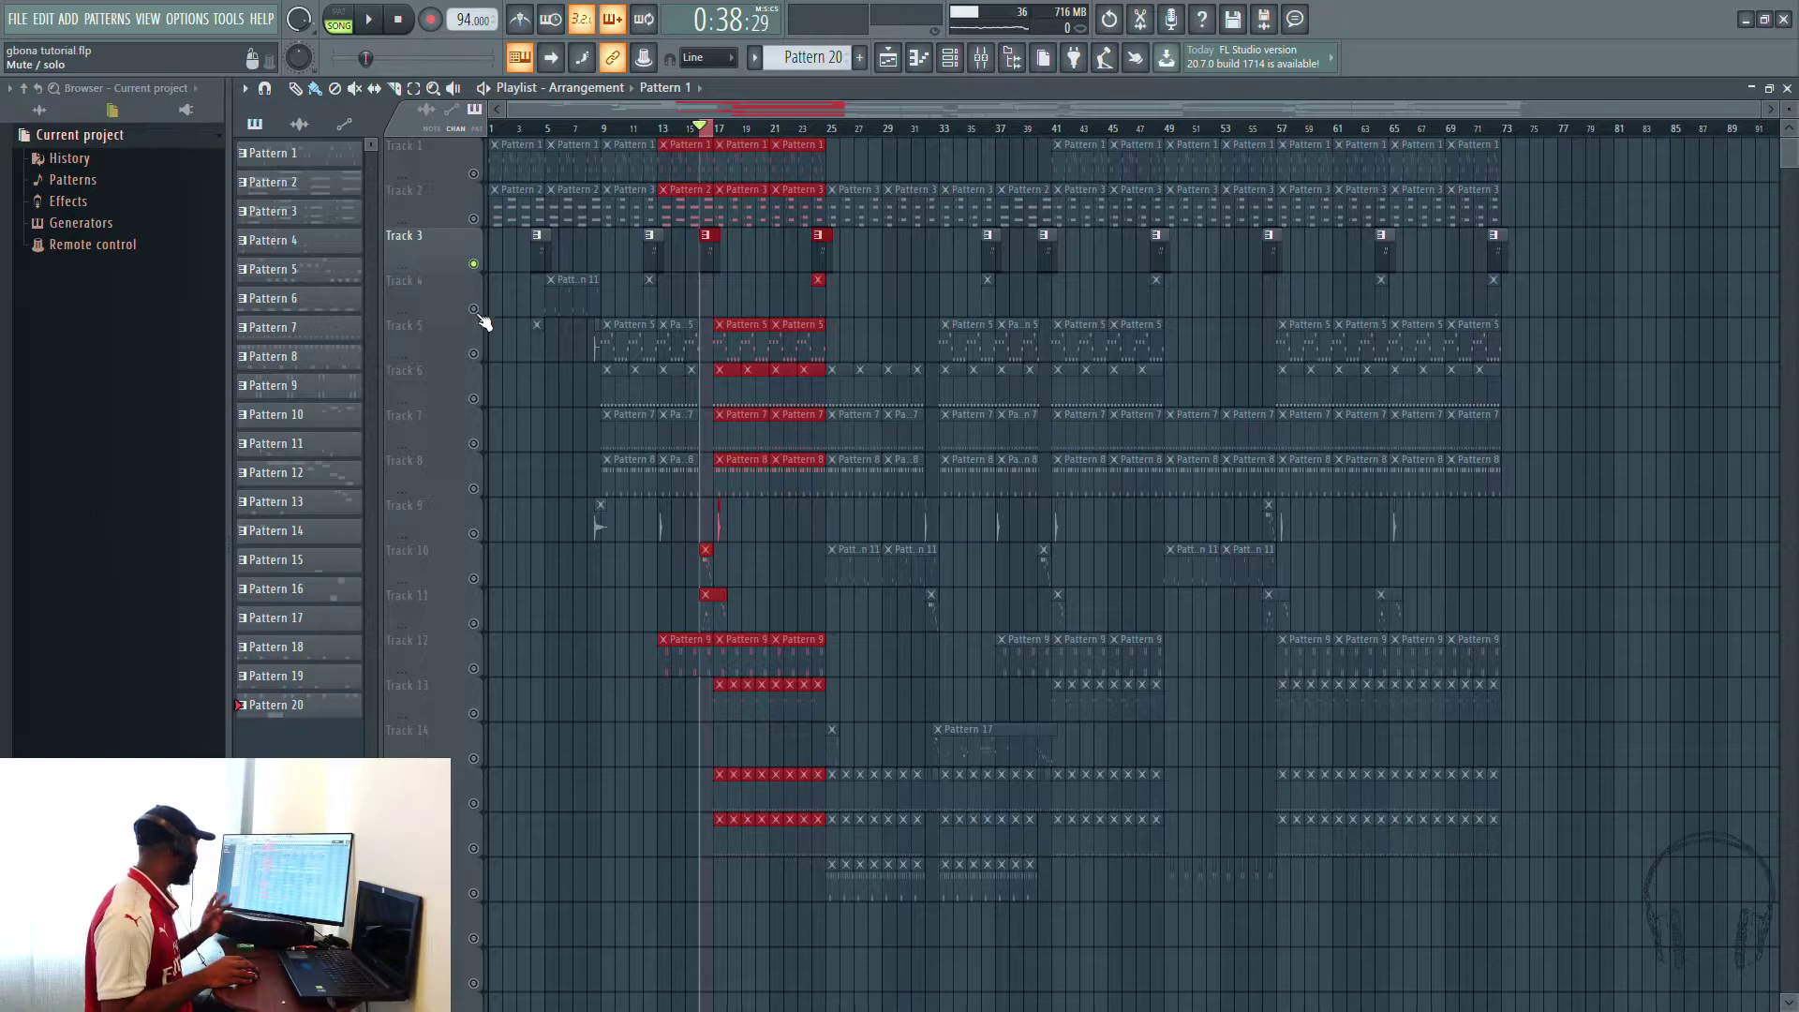
{"action": "left_click", "coordinate": [475, 580]}
{"action": "left_click", "coordinate": [474, 623]}
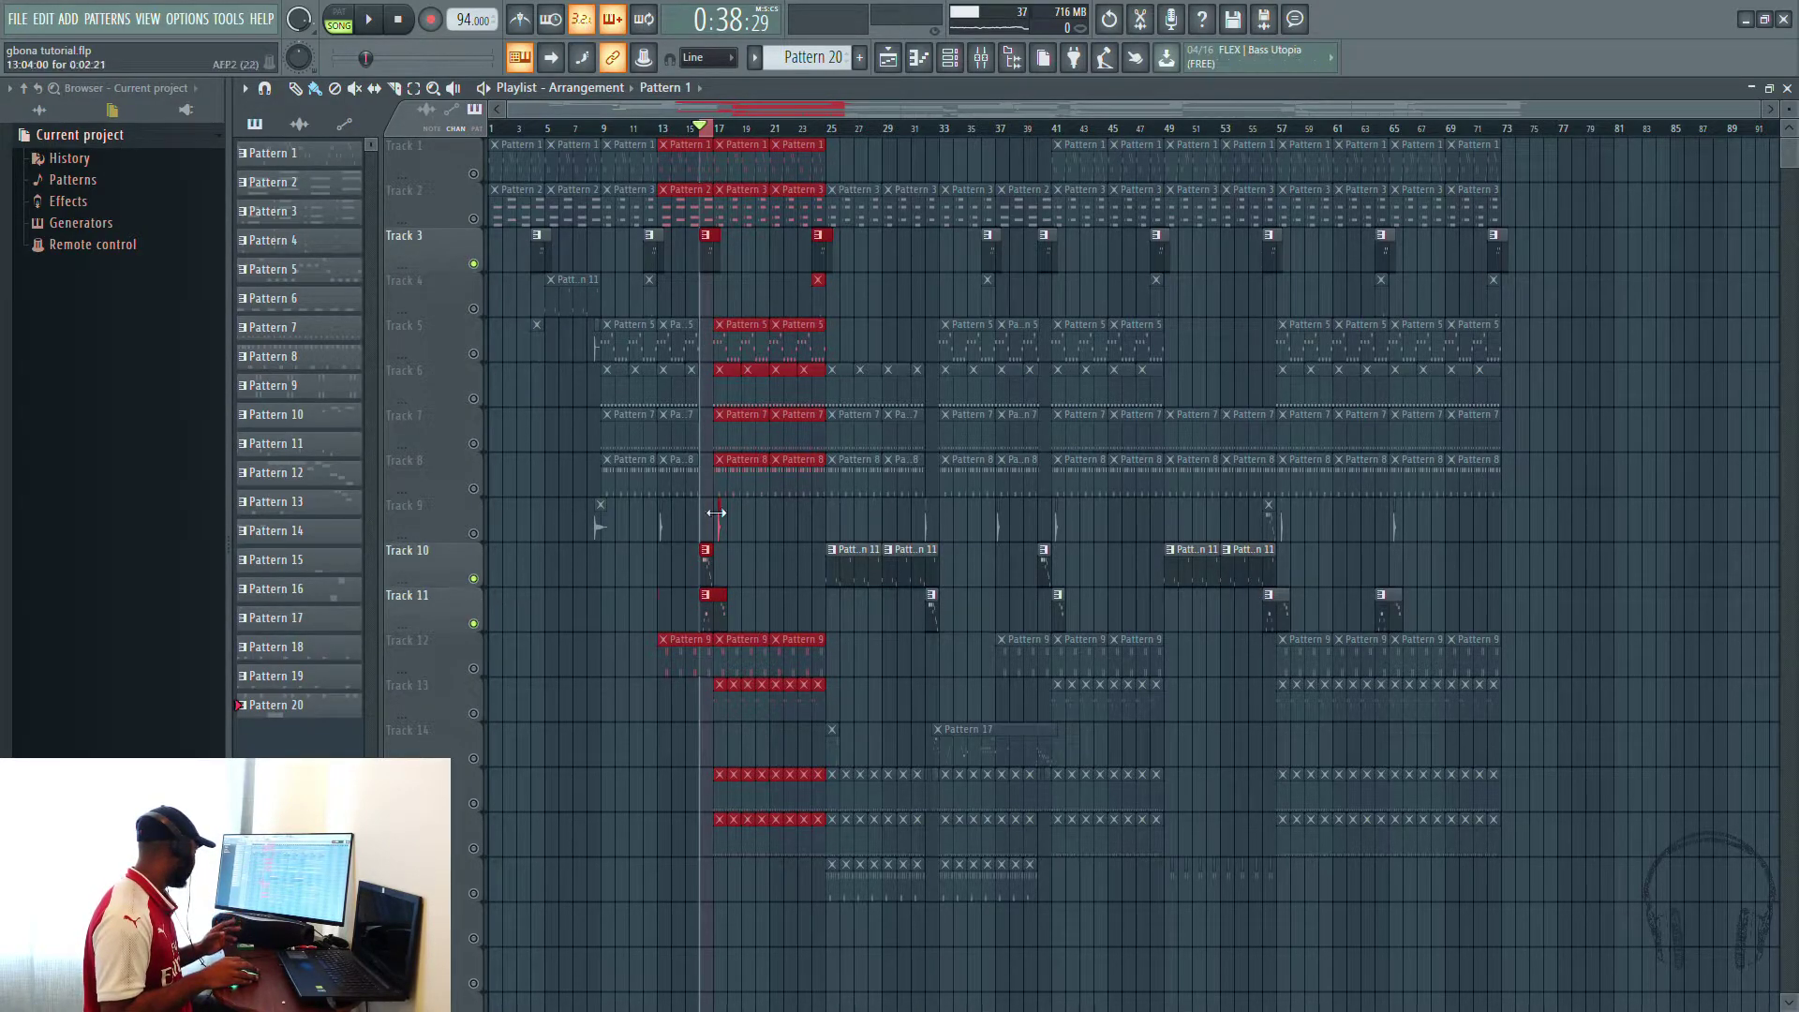
{"action": "left_click", "coordinate": [367, 21]}
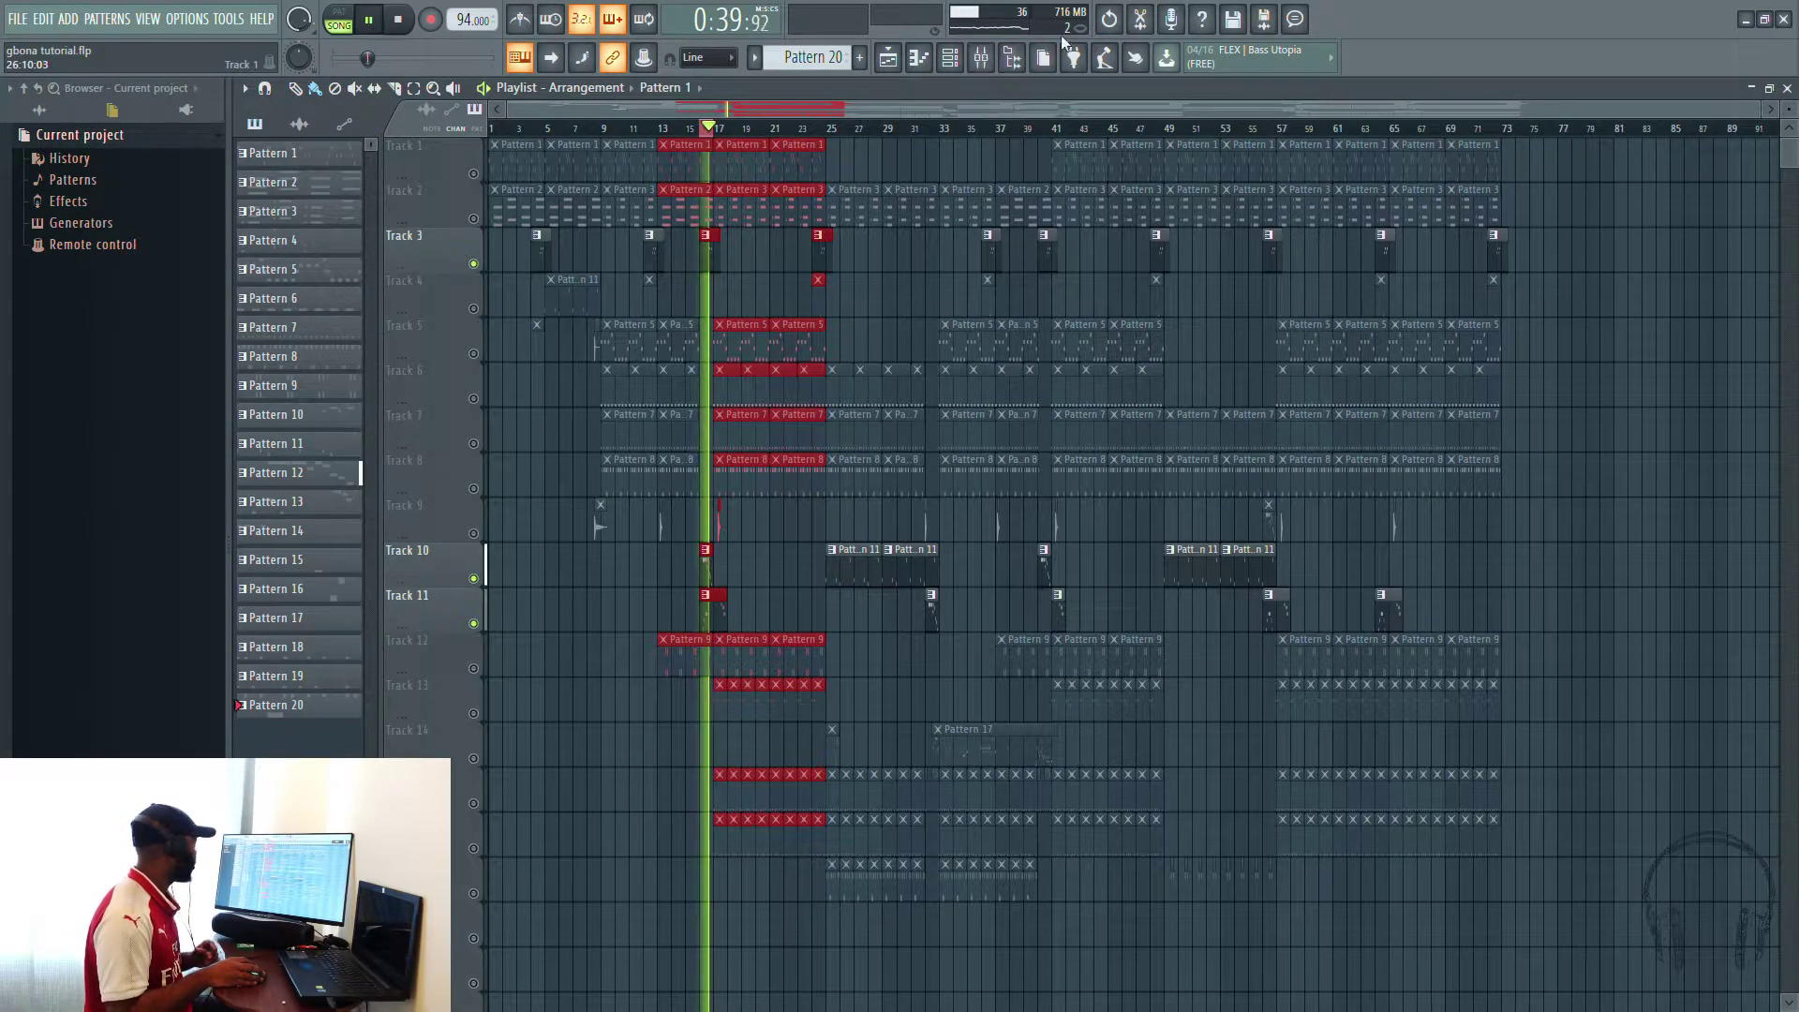
Step: In the mixer, lower DVS Saxophone to about the level of Perc (19) #2
{"action": "left_click", "coordinate": [983, 58]}
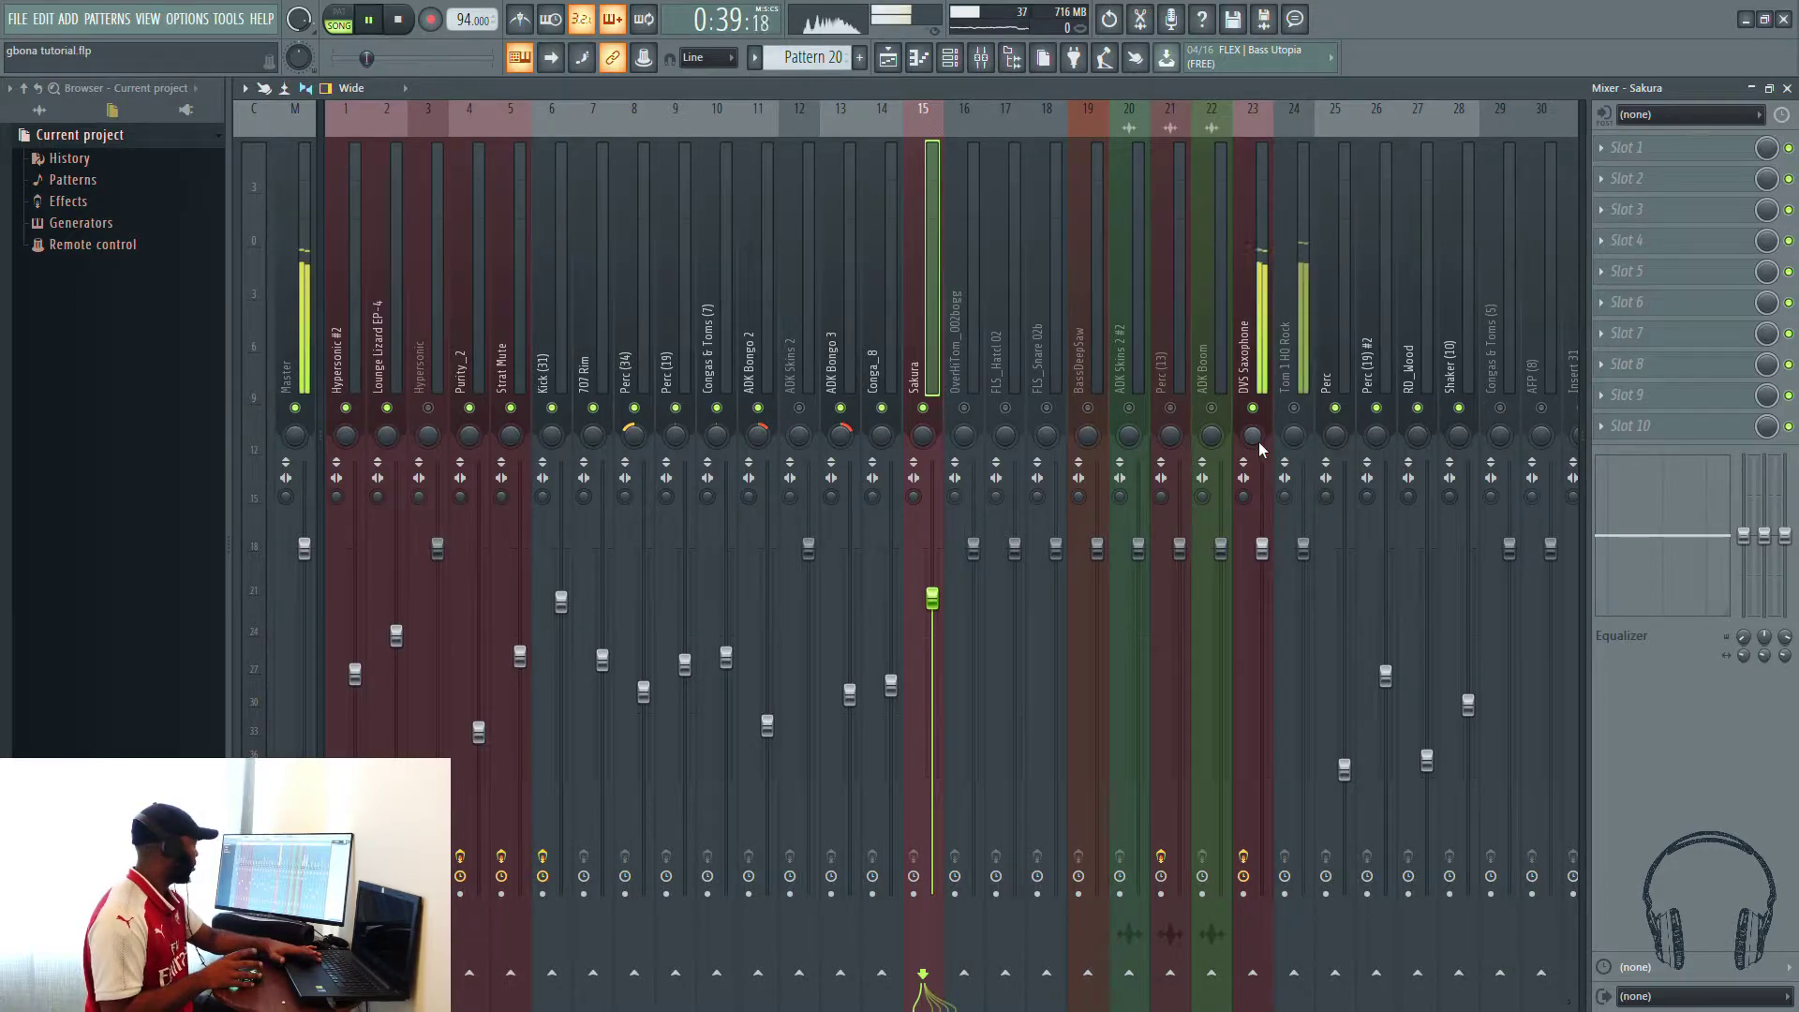
{"action": "left_click", "coordinate": [1250, 531]}
{"action": "left_click_drag", "start_coordinate": [1262, 553], "coordinate": [1262, 679]}
Step: Enable FLS_Hatcl 02 and FLS_Snare 02b and lower both faders to about the Shaker (10) level
{"action": "left_click", "coordinate": [1005, 408]}
{"action": "left_click", "coordinate": [1046, 408]}
{"action": "left_click_drag", "start_coordinate": [1019, 553], "coordinate": [1015, 675]}
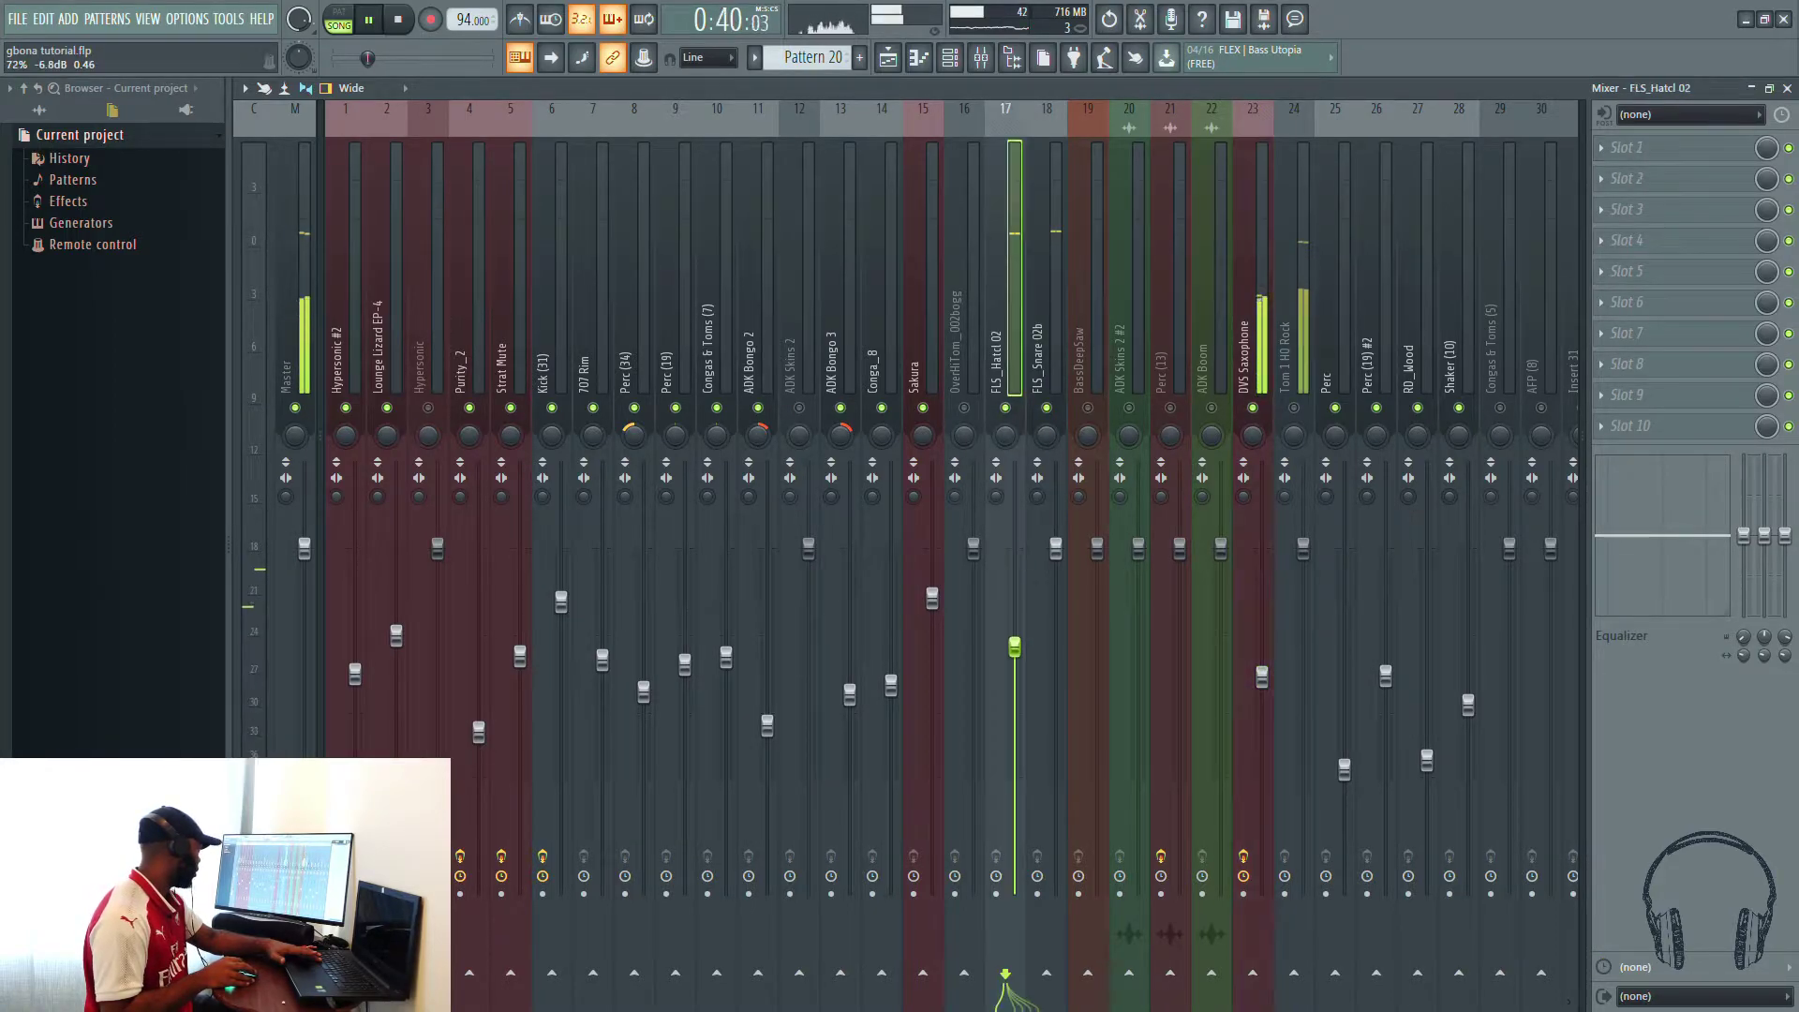
{"action": "left_click_drag", "start_coordinate": [1056, 548], "coordinate": [1056, 588]}
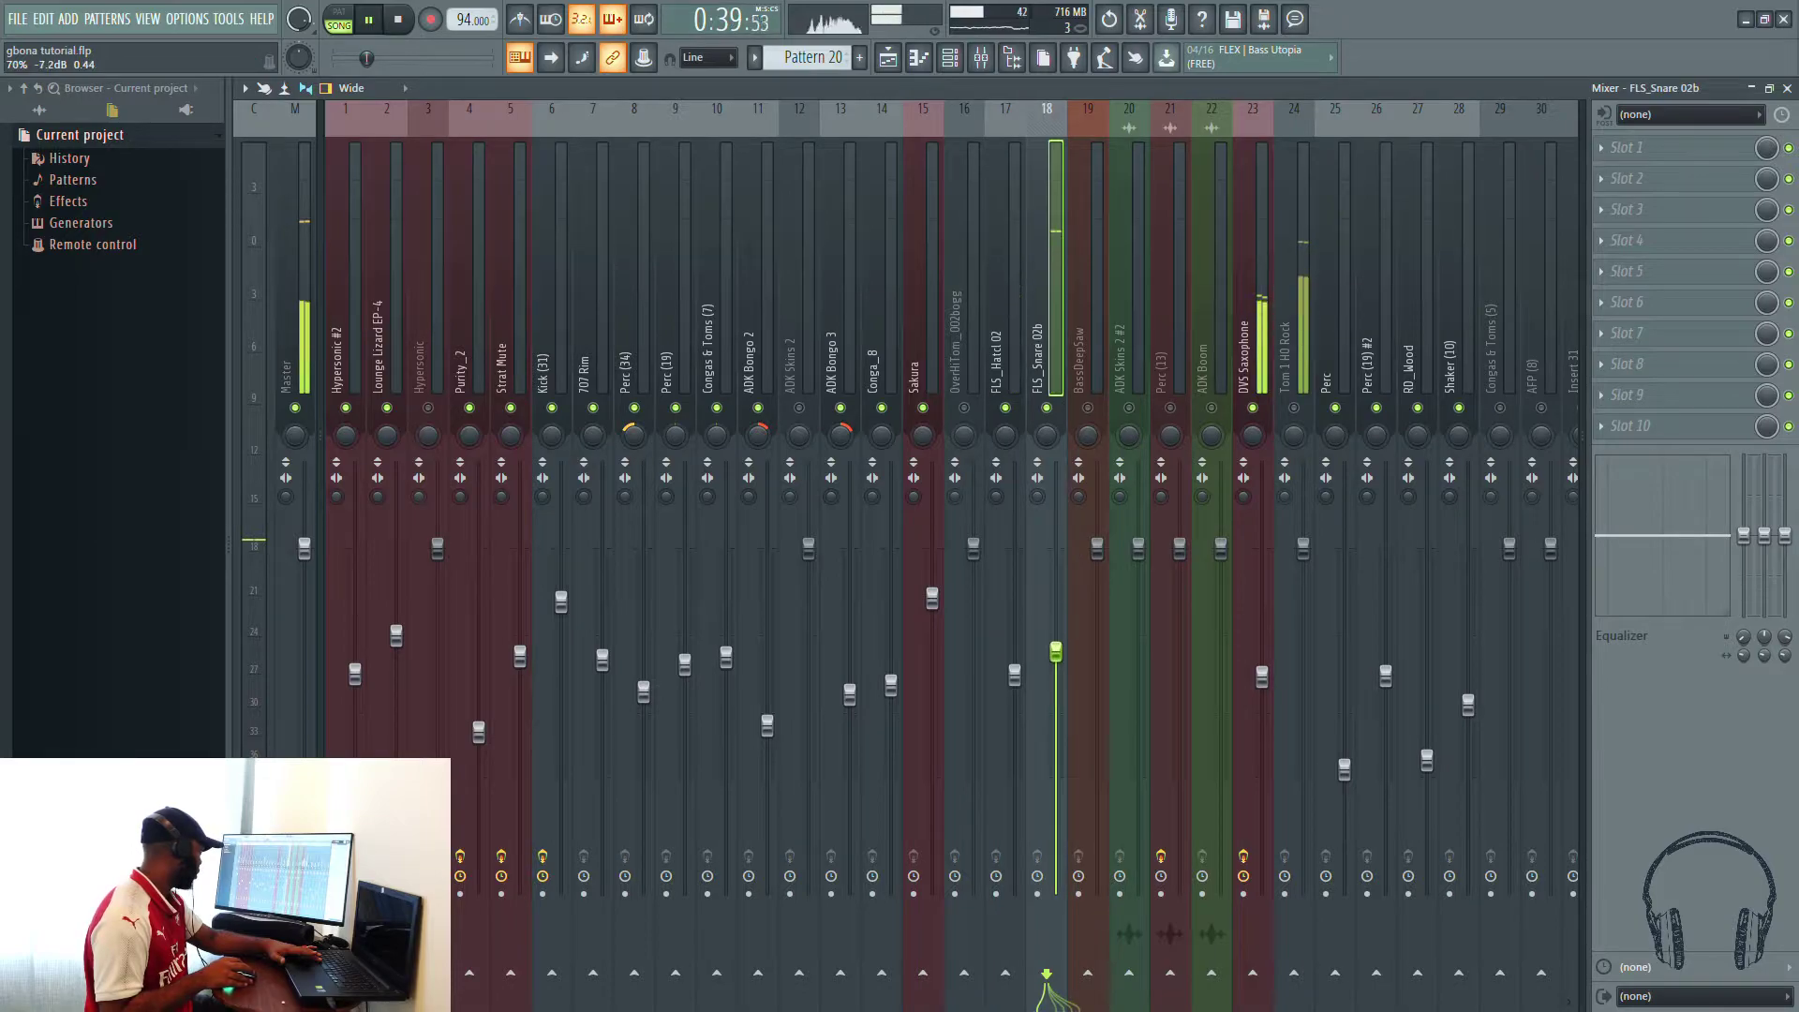
{"action": "mouse_move", "coordinate": [1015, 674]}
{"action": "left_mouse_down"}
{"action": "mouse_move", "coordinate": [1015, 694]}
{"action": "mouse_move", "coordinate": [1056, 701]}
{"action": "mouse_move", "coordinate": [1015, 708]}
{"action": "left_mouse_up"}
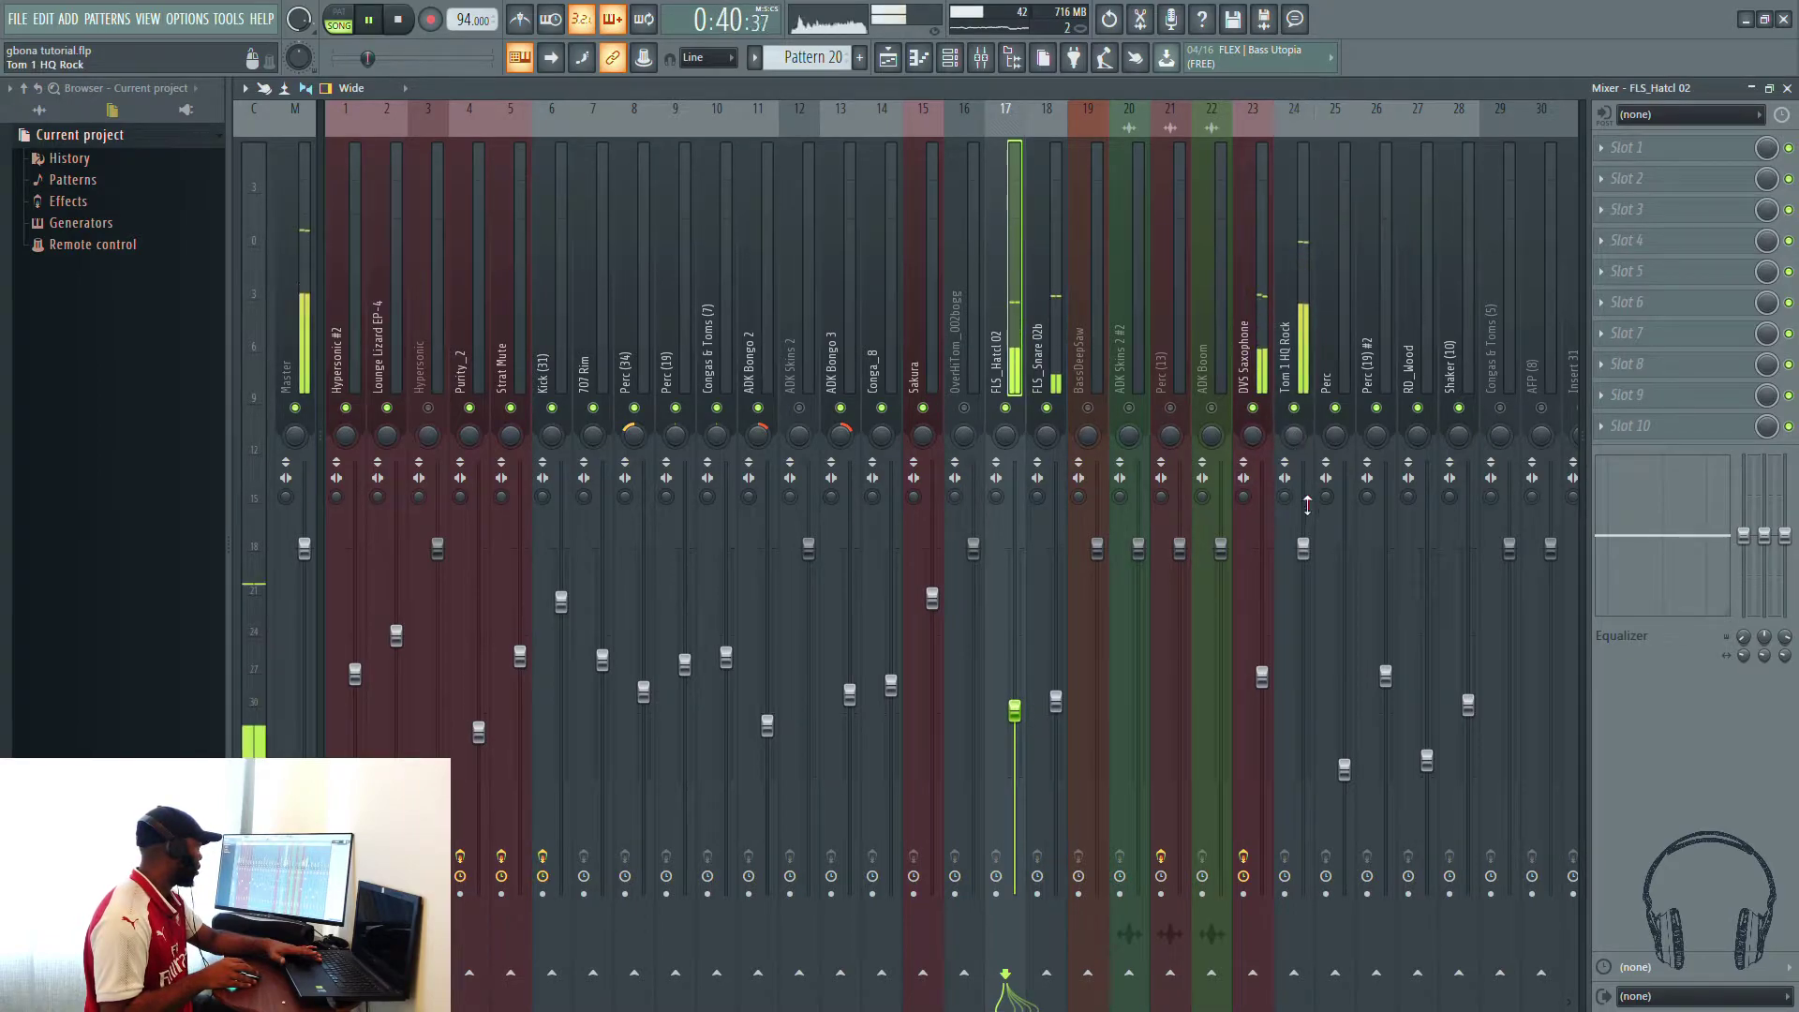
Step: Enable Tom 1 HQ Rock and trim it, DVS Saxophone, FLS_Hatcl 02 and FLS_Snare 02b to nearly equal levels, slightly below Shaker (10)
{"action": "left_click_drag", "start_coordinate": [1303, 548], "coordinate": [1263, 675]}
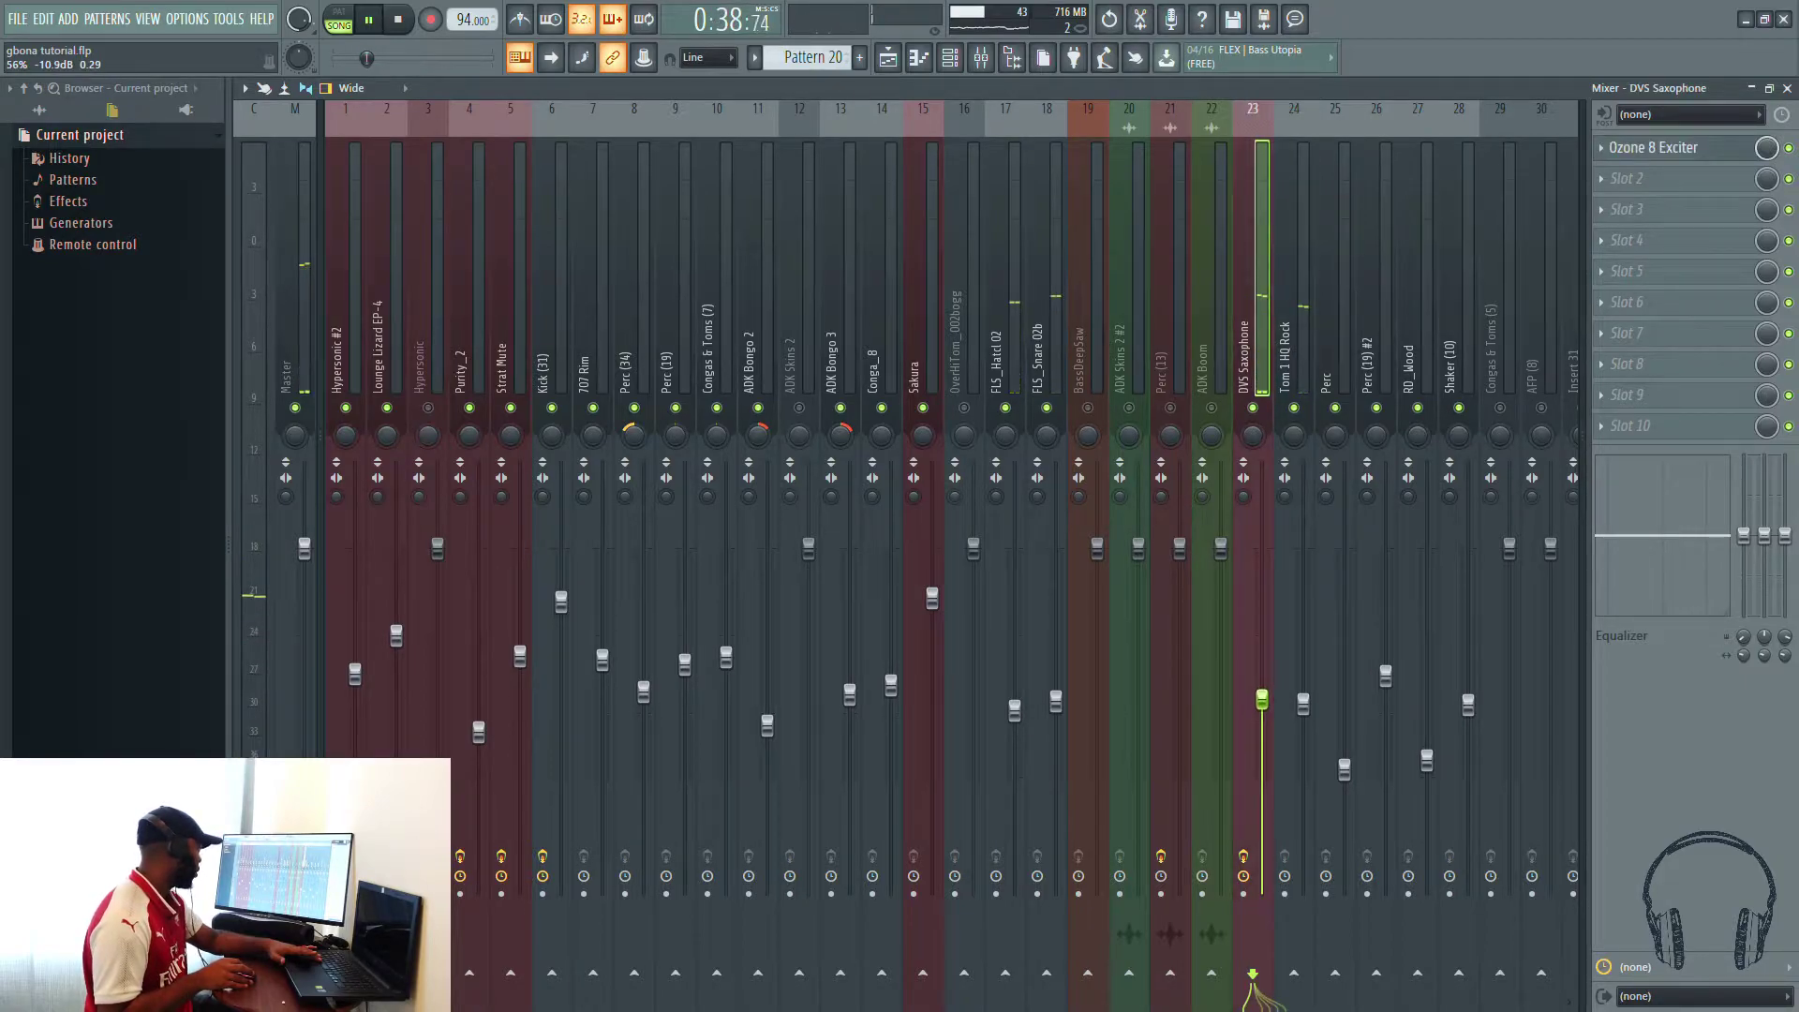
{"action": "left_click_drag", "start_coordinate": [1056, 701], "coordinate": [1015, 717]}
{"action": "left_click_drag", "start_coordinate": [1310, 704], "coordinate": [1261, 716]}
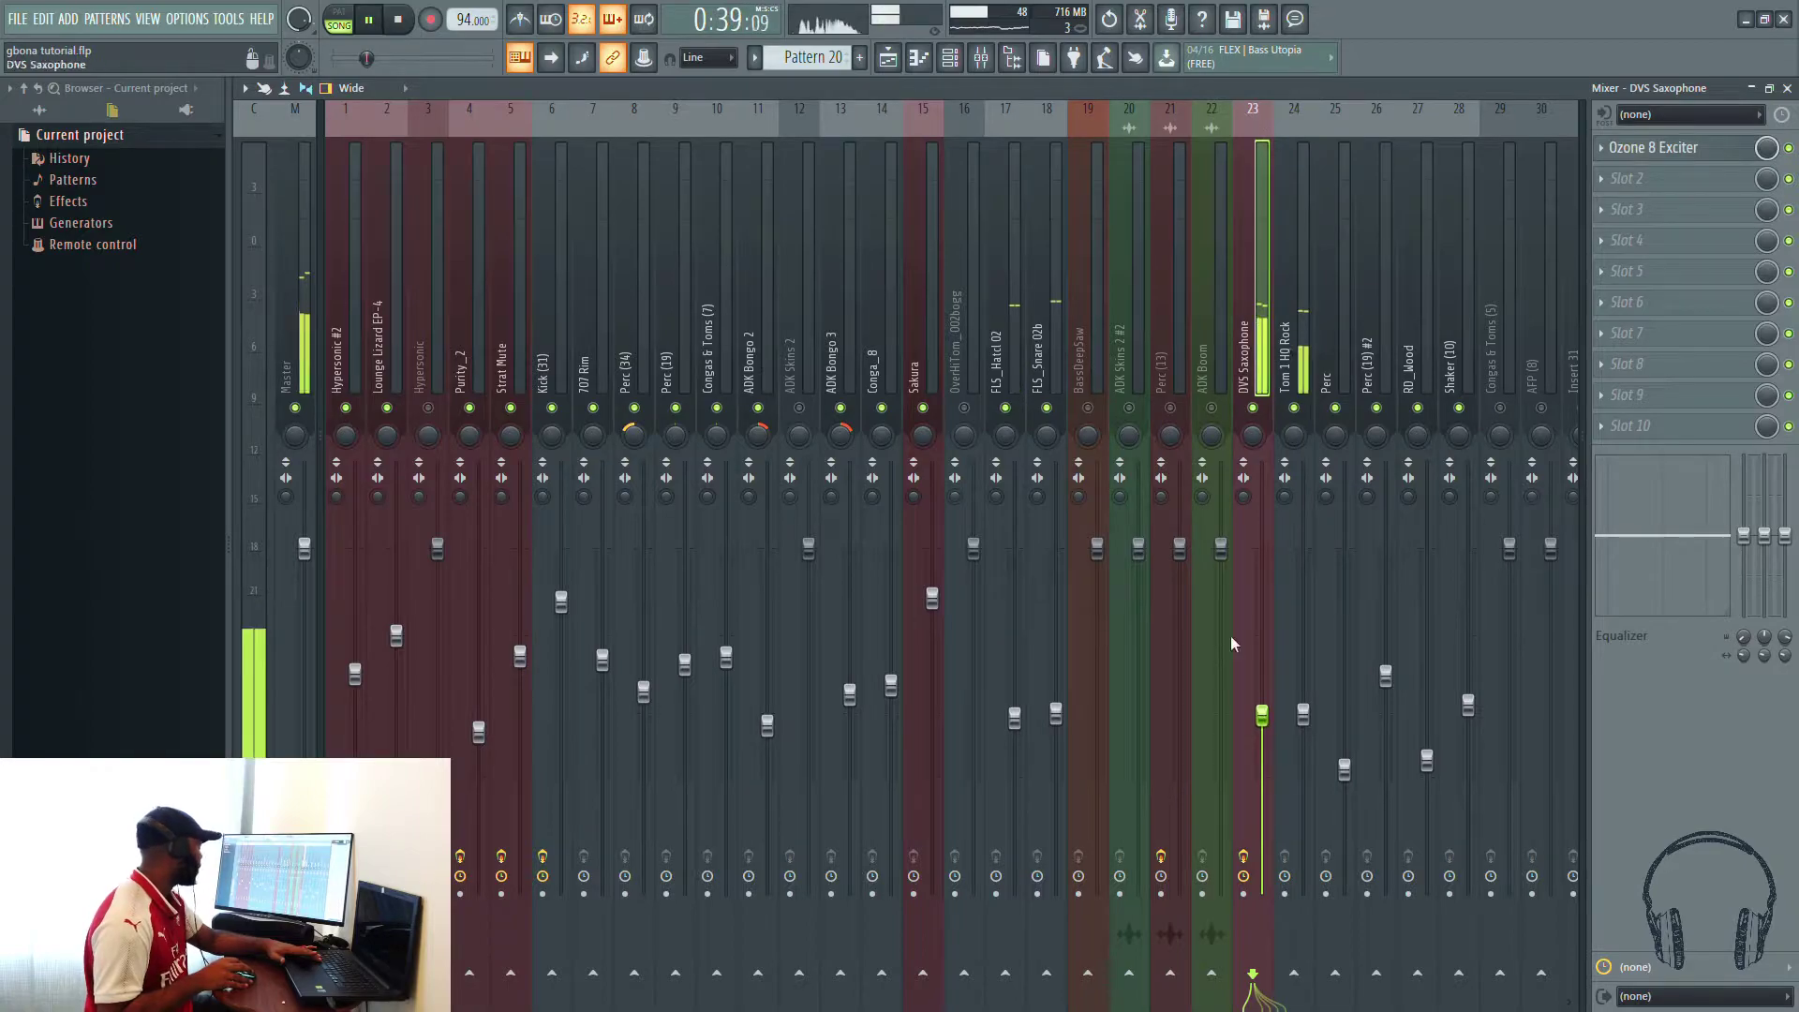
Step: Unmute all playlist tracks, clear the loop selection and briefly audition the full arrangement from bar 17
{"action": "left_click", "coordinate": [887, 58]}
{"action": "key", "text": "space"}
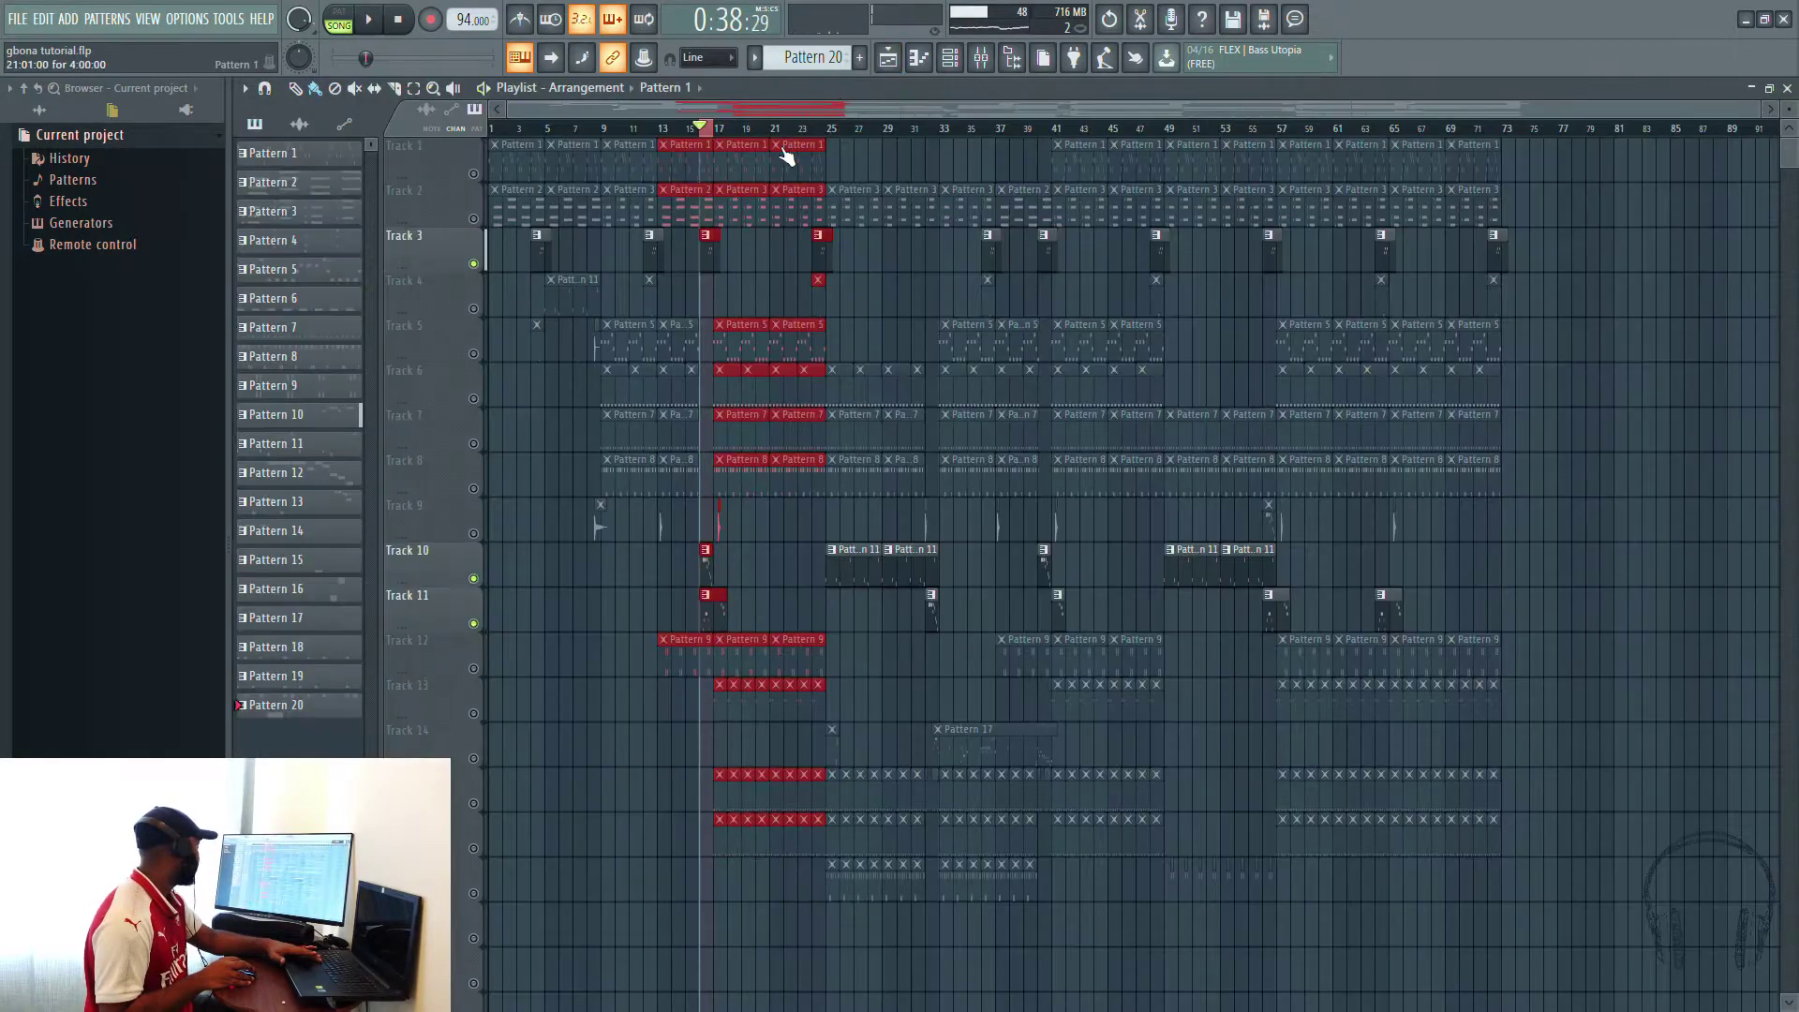
{"action": "left_click", "coordinate": [473, 218]}
{"action": "key", "text": "space"}
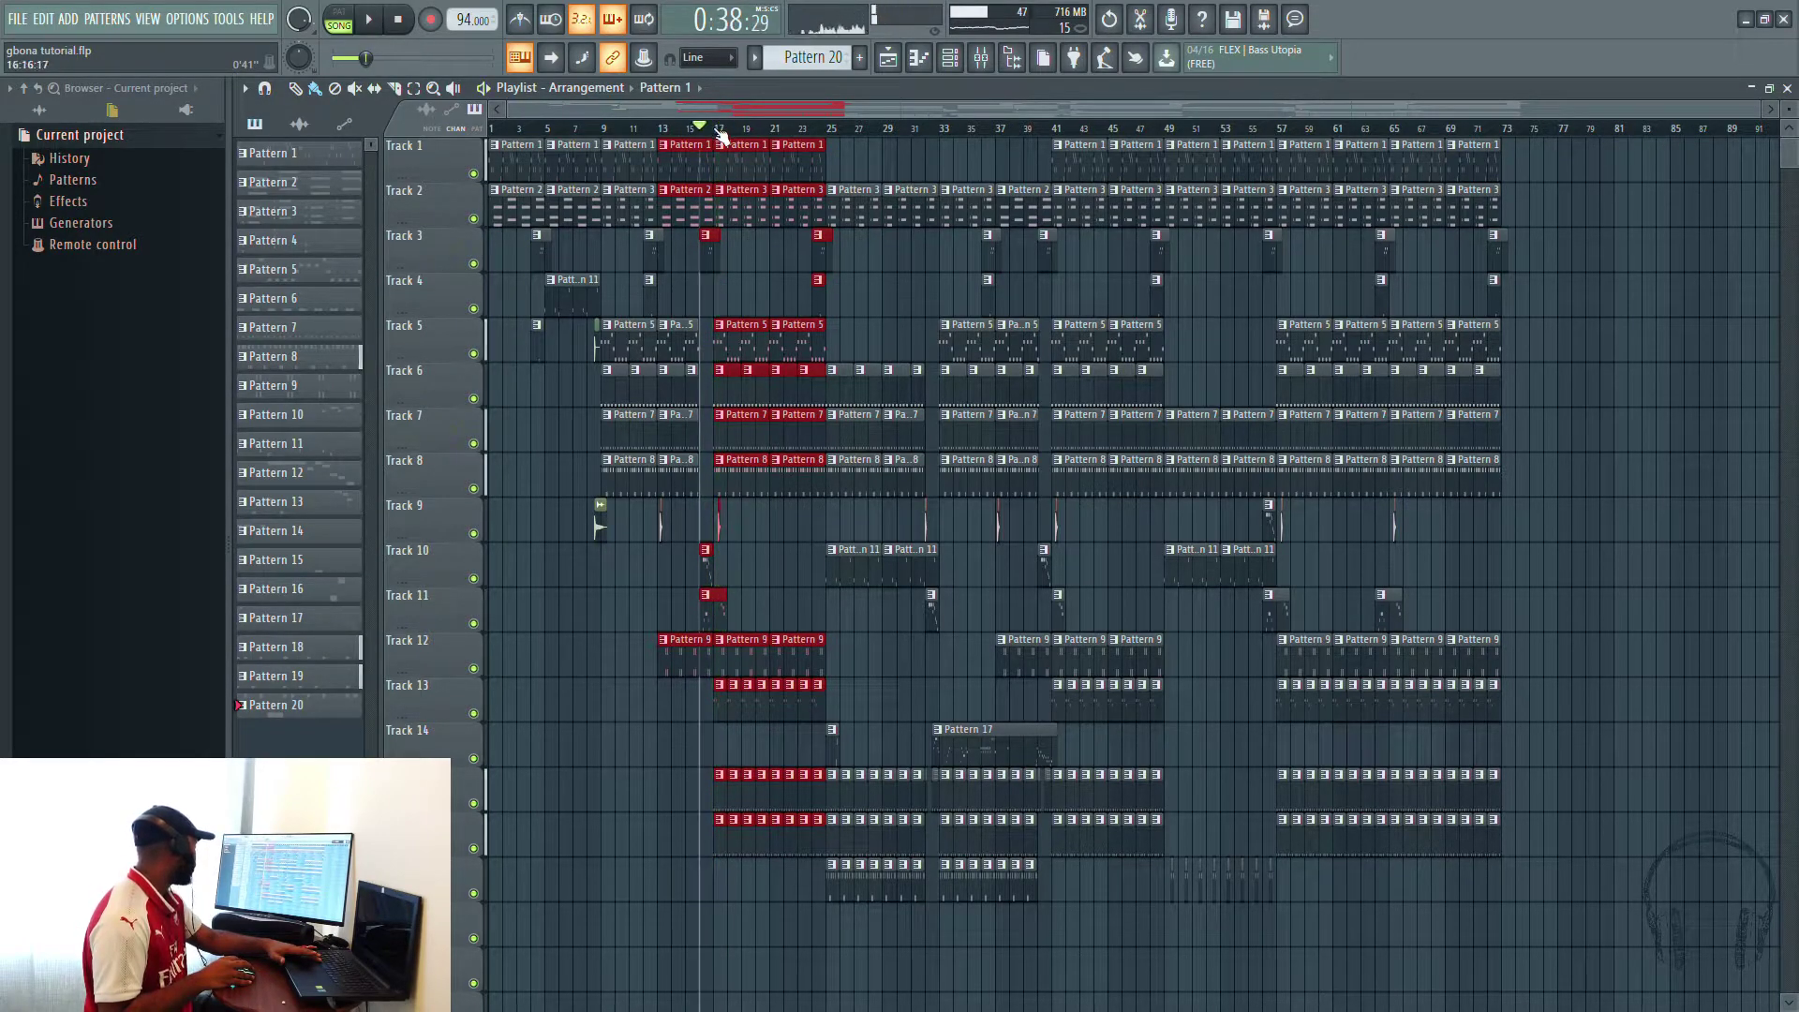
{"action": "key", "text": "space"}
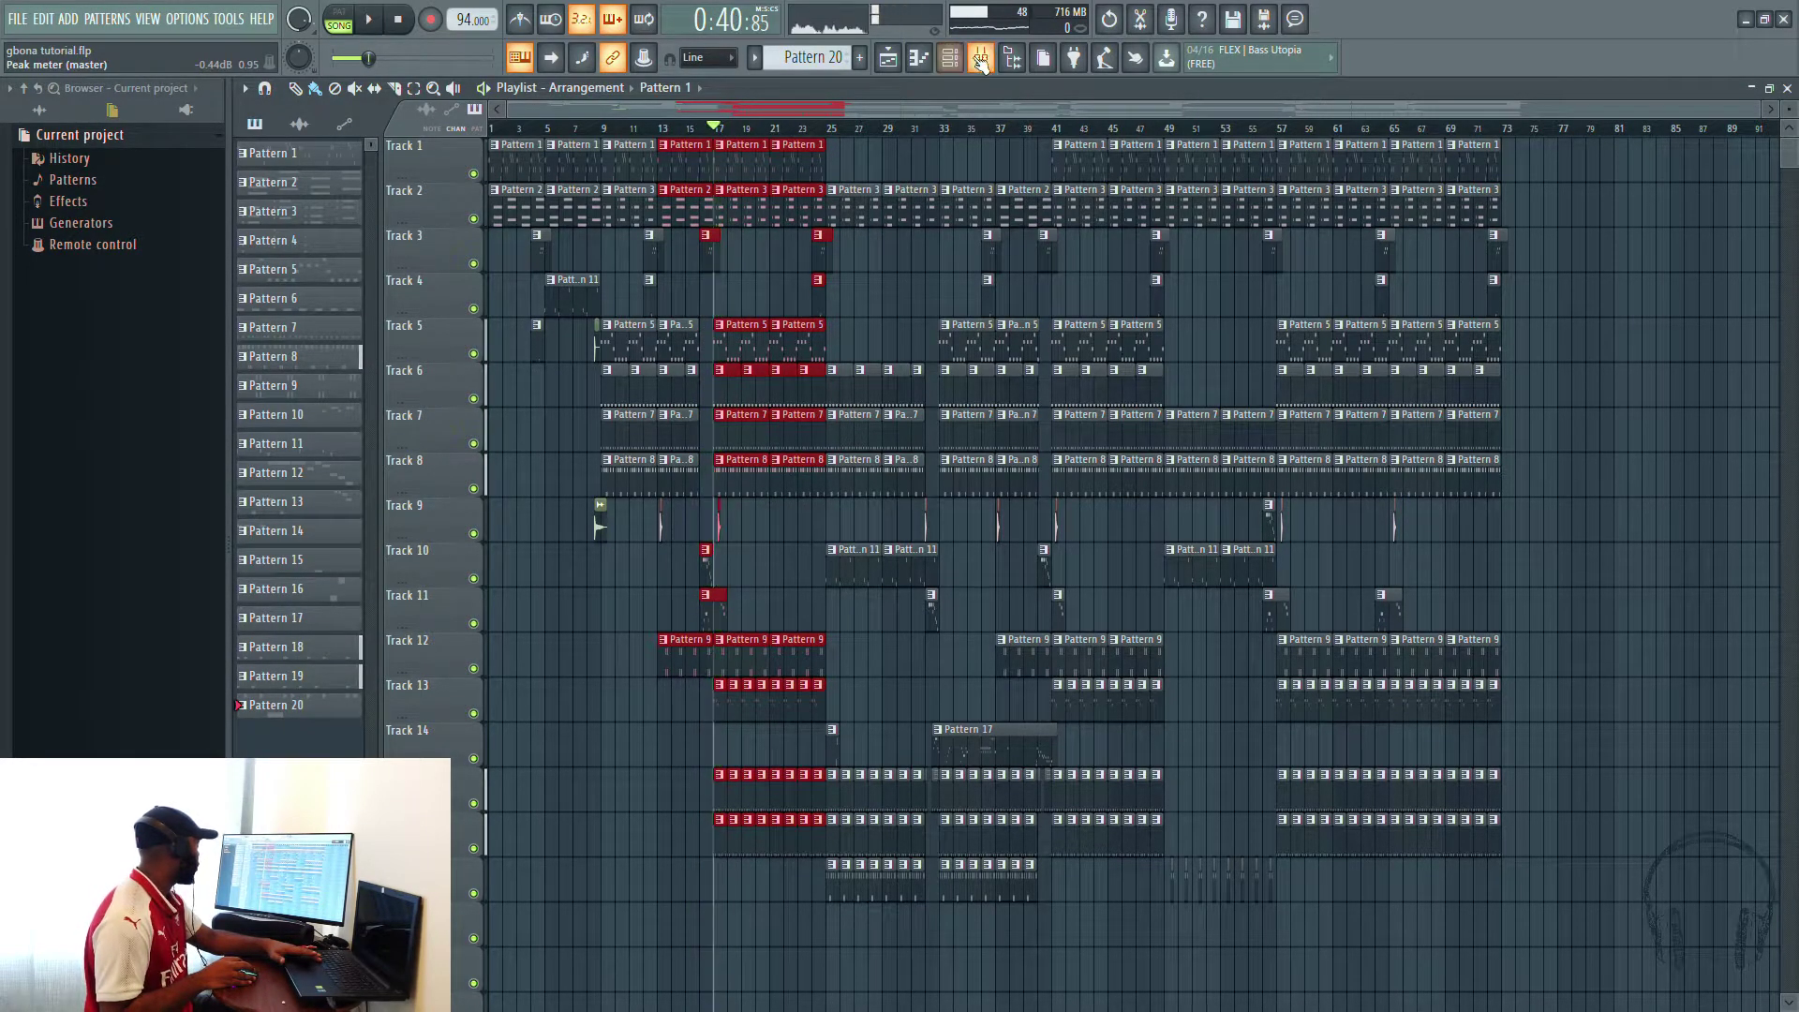
Step: In the mixer, enable Perc (13) and lower its fader during playback to about the Perc channel's level
{"action": "left_click", "coordinate": [956, 60]}
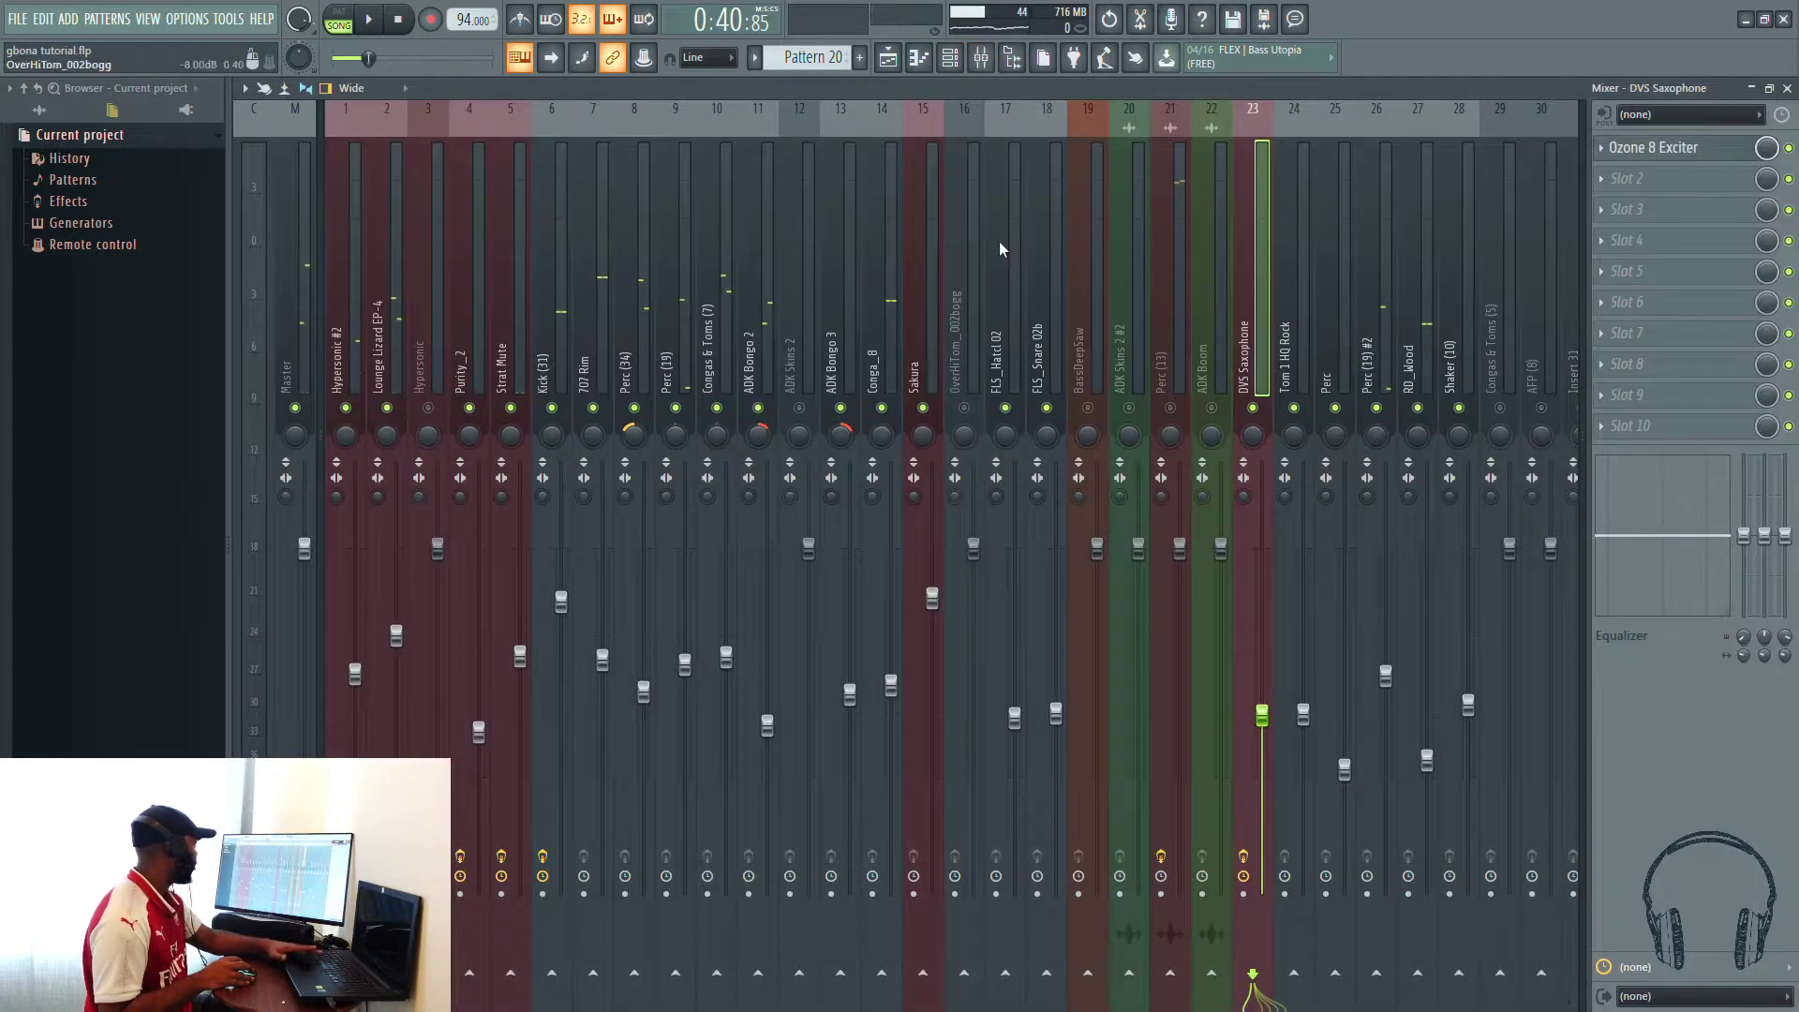
{"action": "key", "text": "space"}
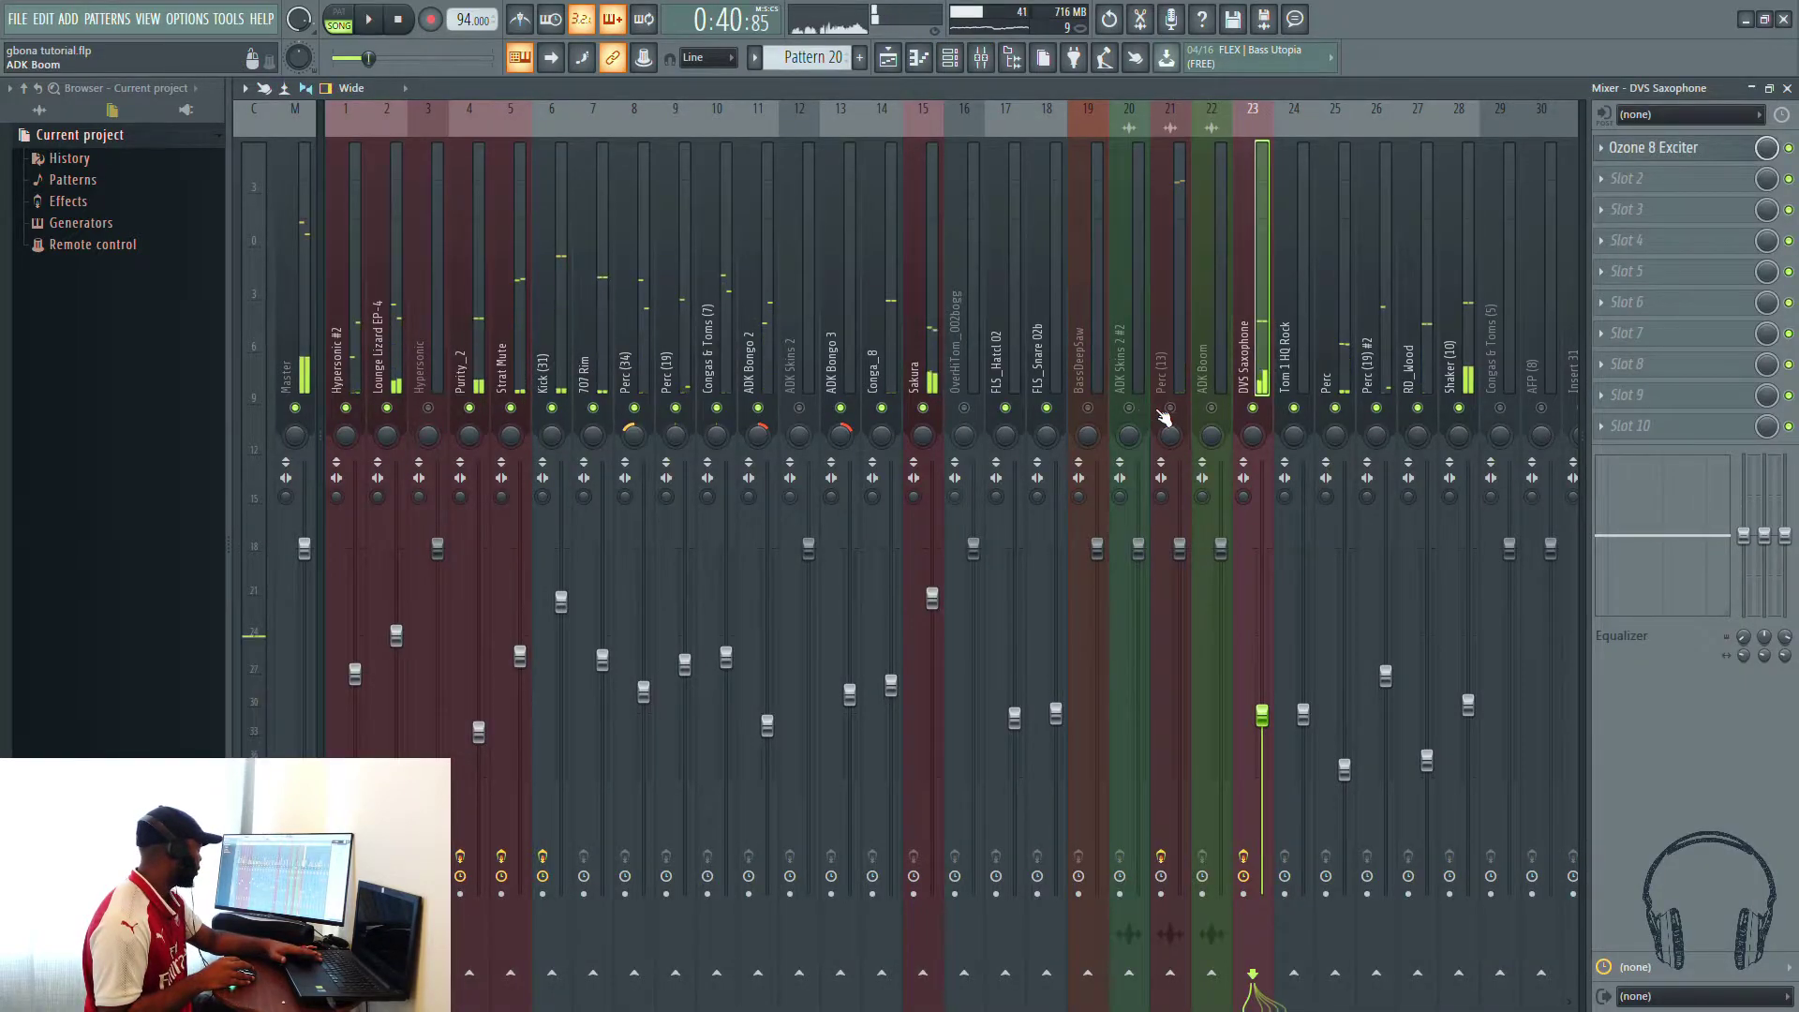
{"action": "left_click", "coordinate": [1170, 407]}
{"action": "left_click_drag", "start_coordinate": [1182, 553], "coordinate": [1180, 757]}
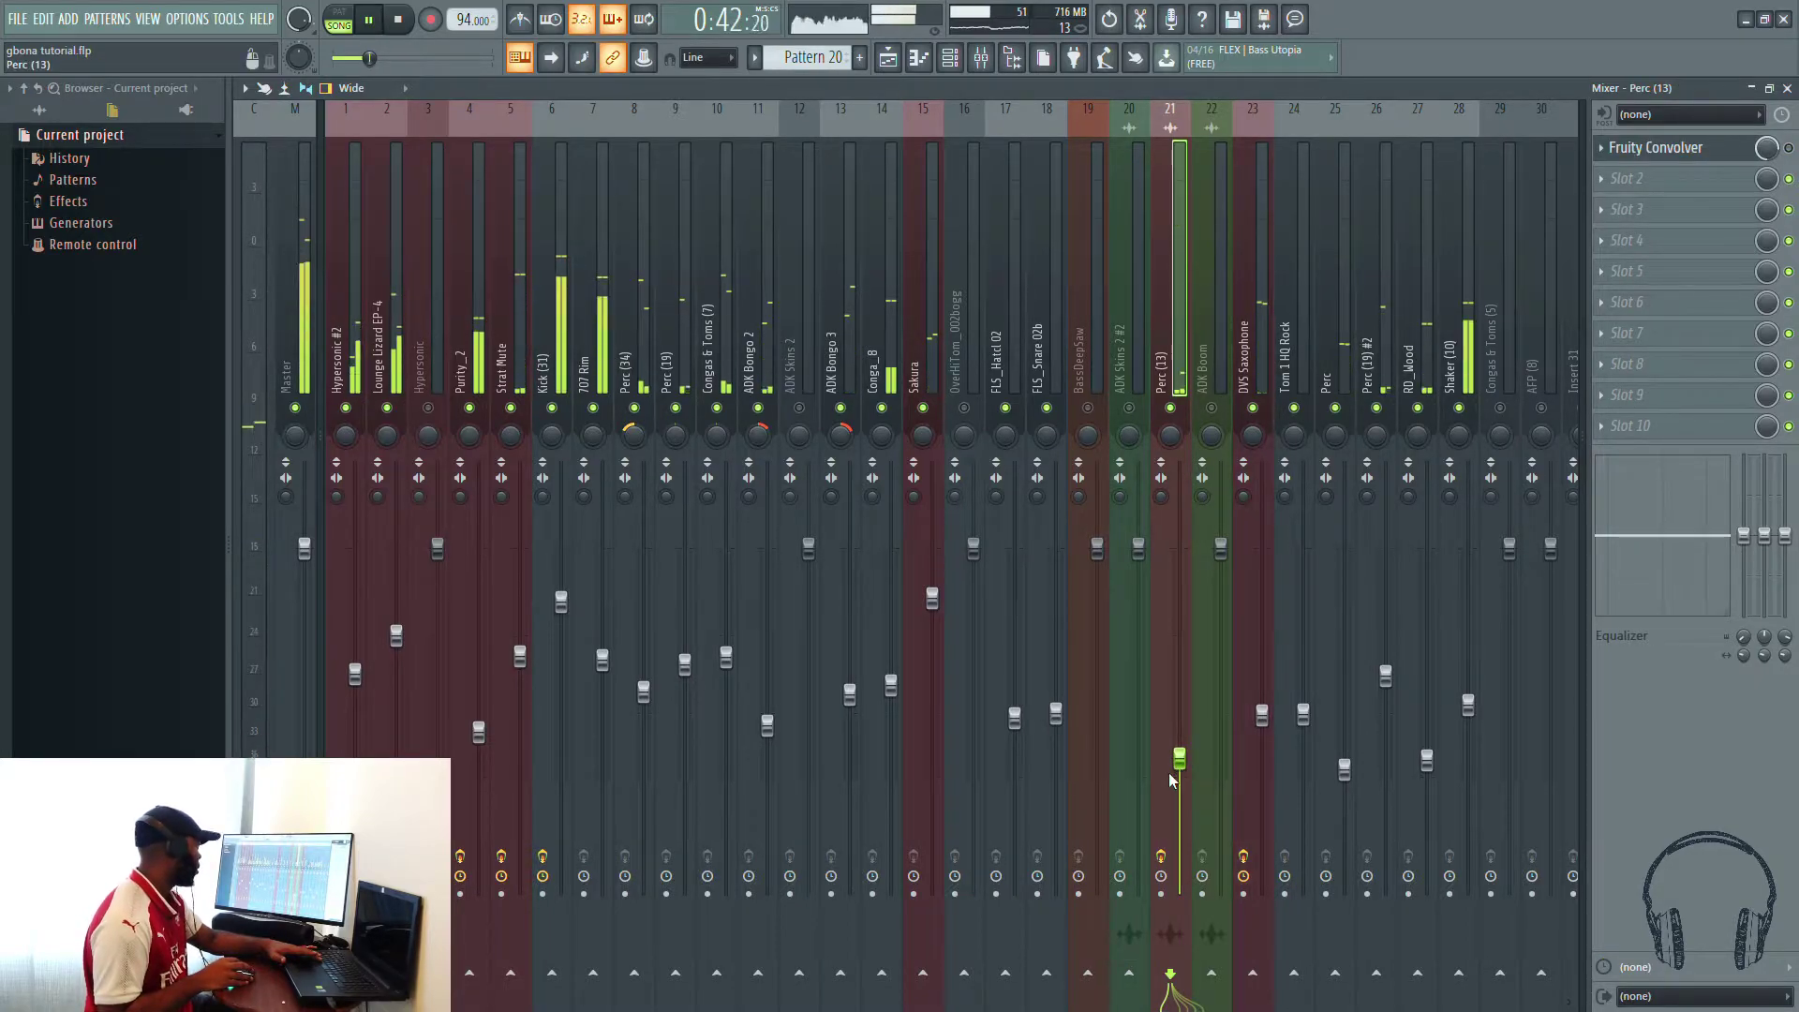
{"action": "left_click_drag", "start_coordinate": [1180, 763], "coordinate": [1181, 777]}
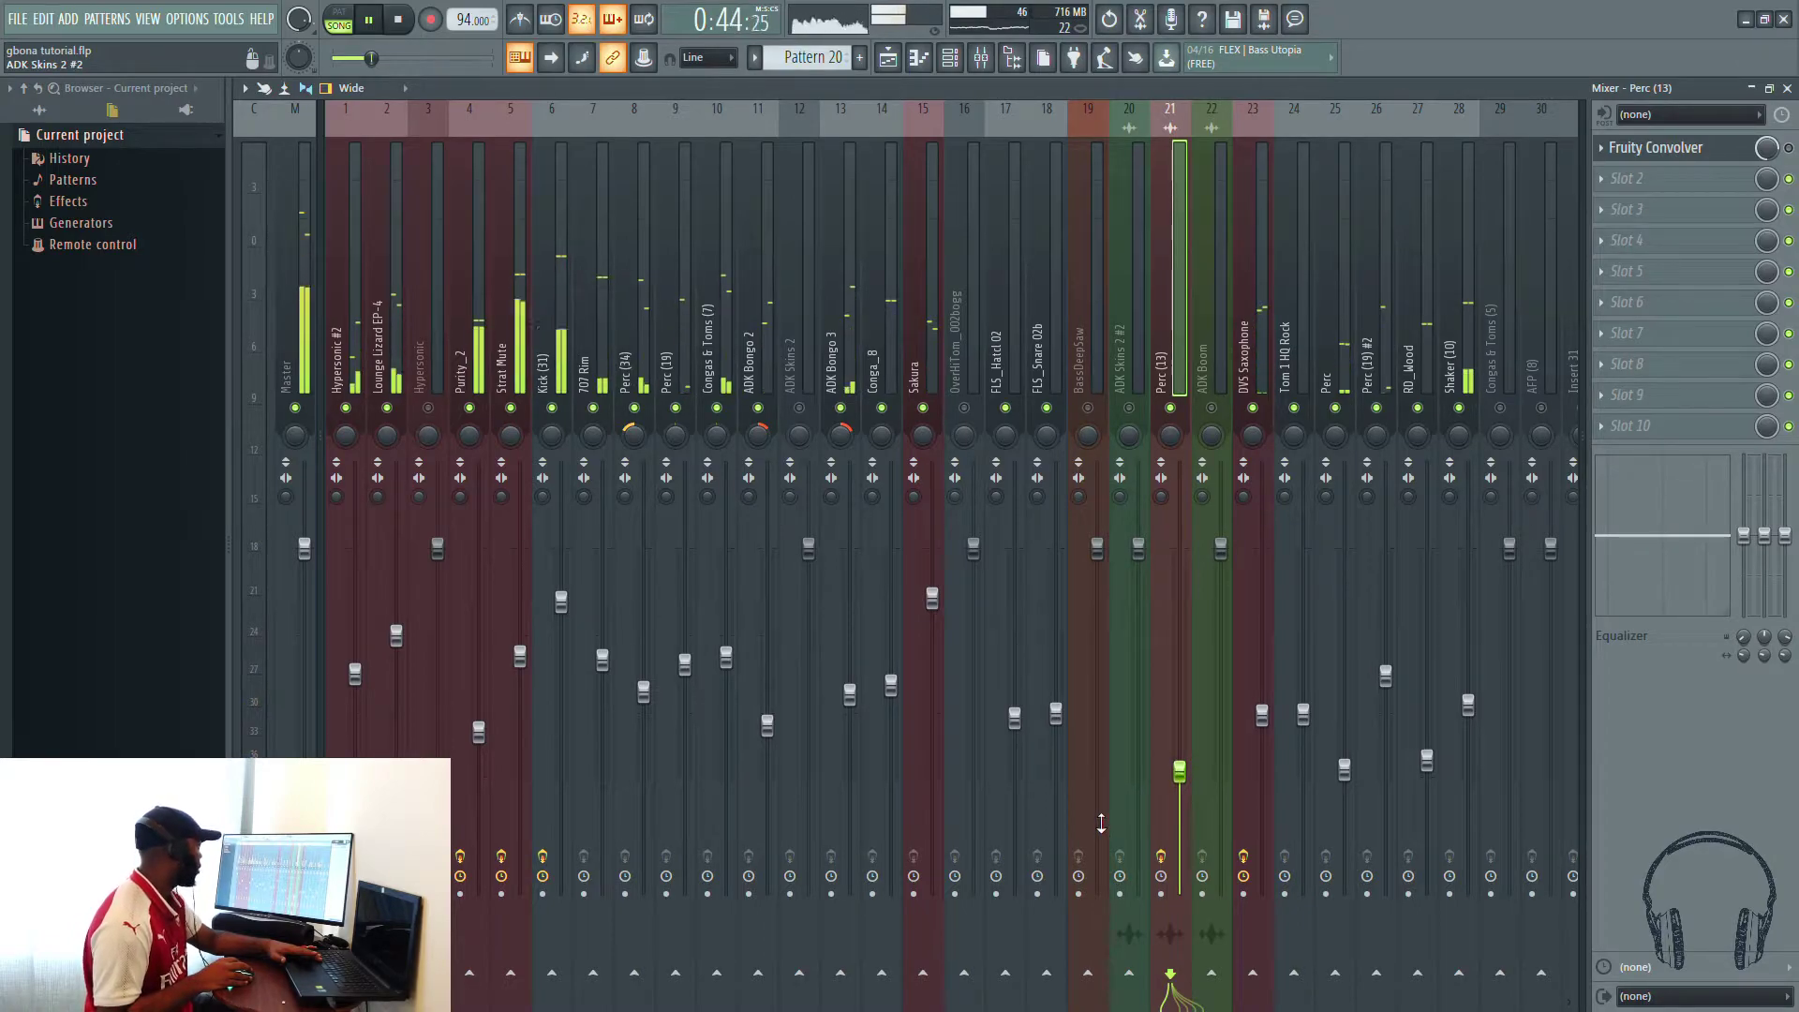
{"action": "key", "text": "space"}
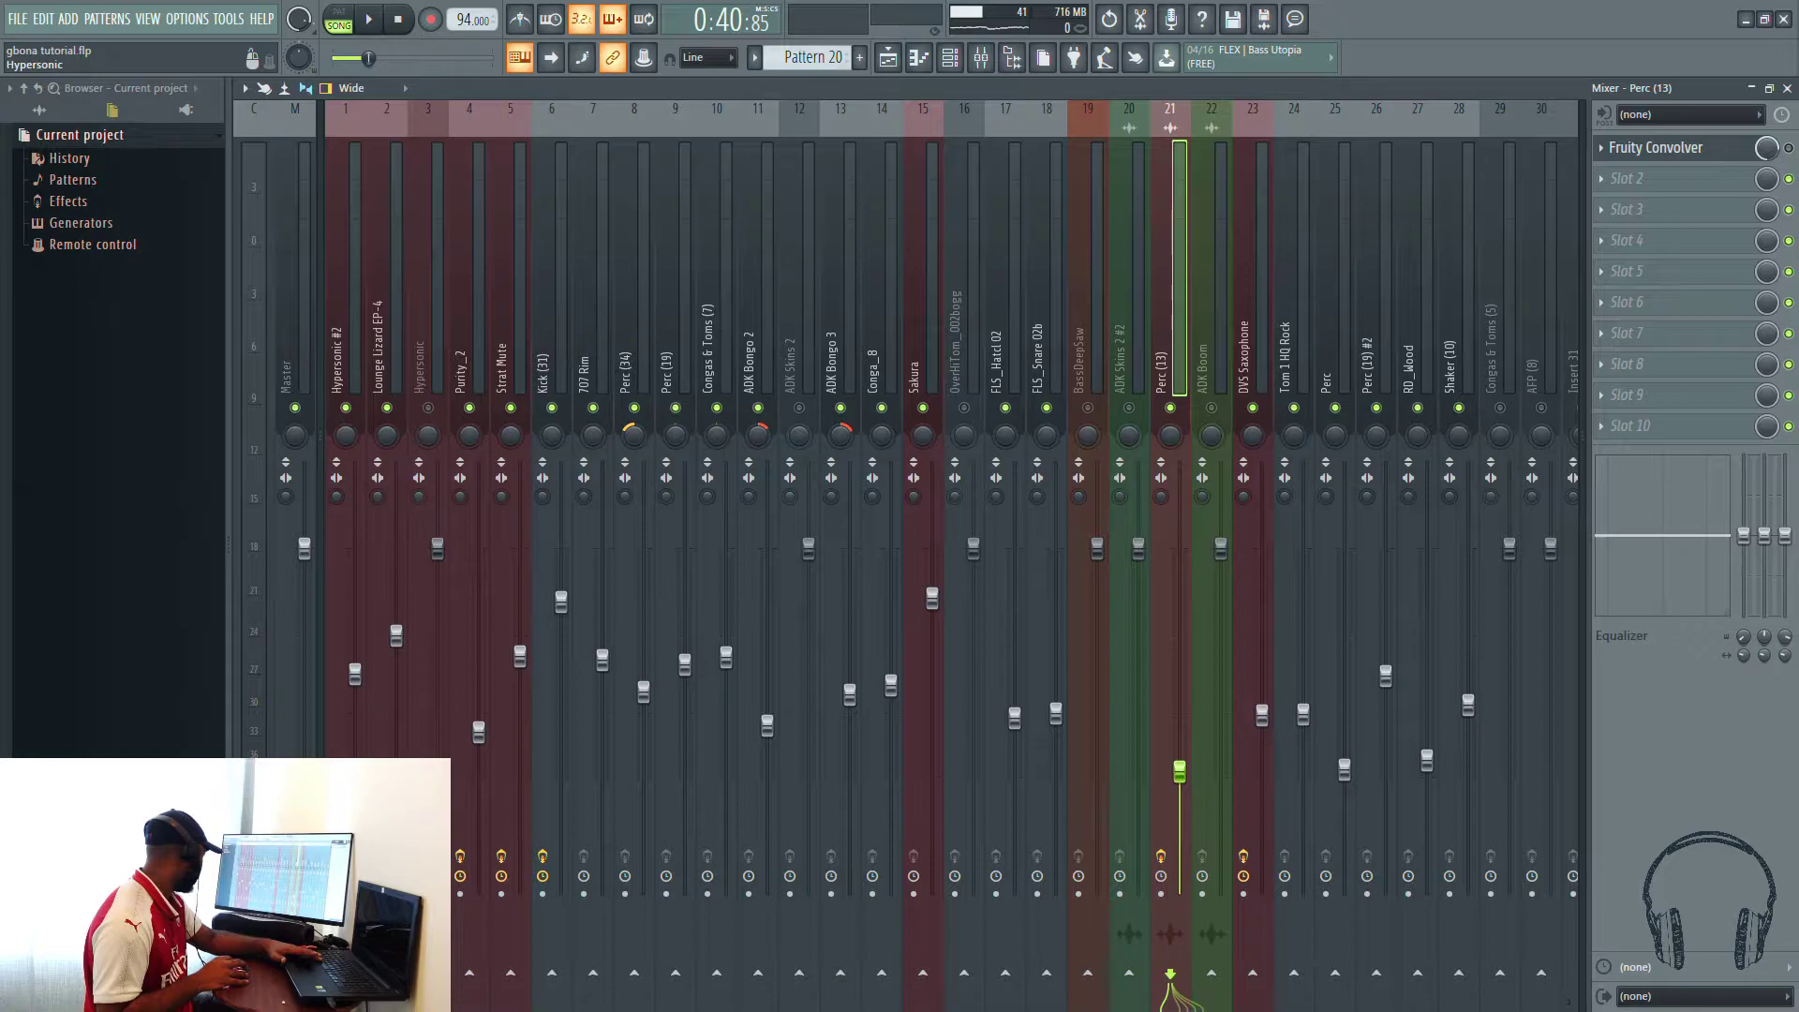
{"action": "scroll", "coordinate": [928, 553], "scroll_direction": "right", "scroll_amount": 6}
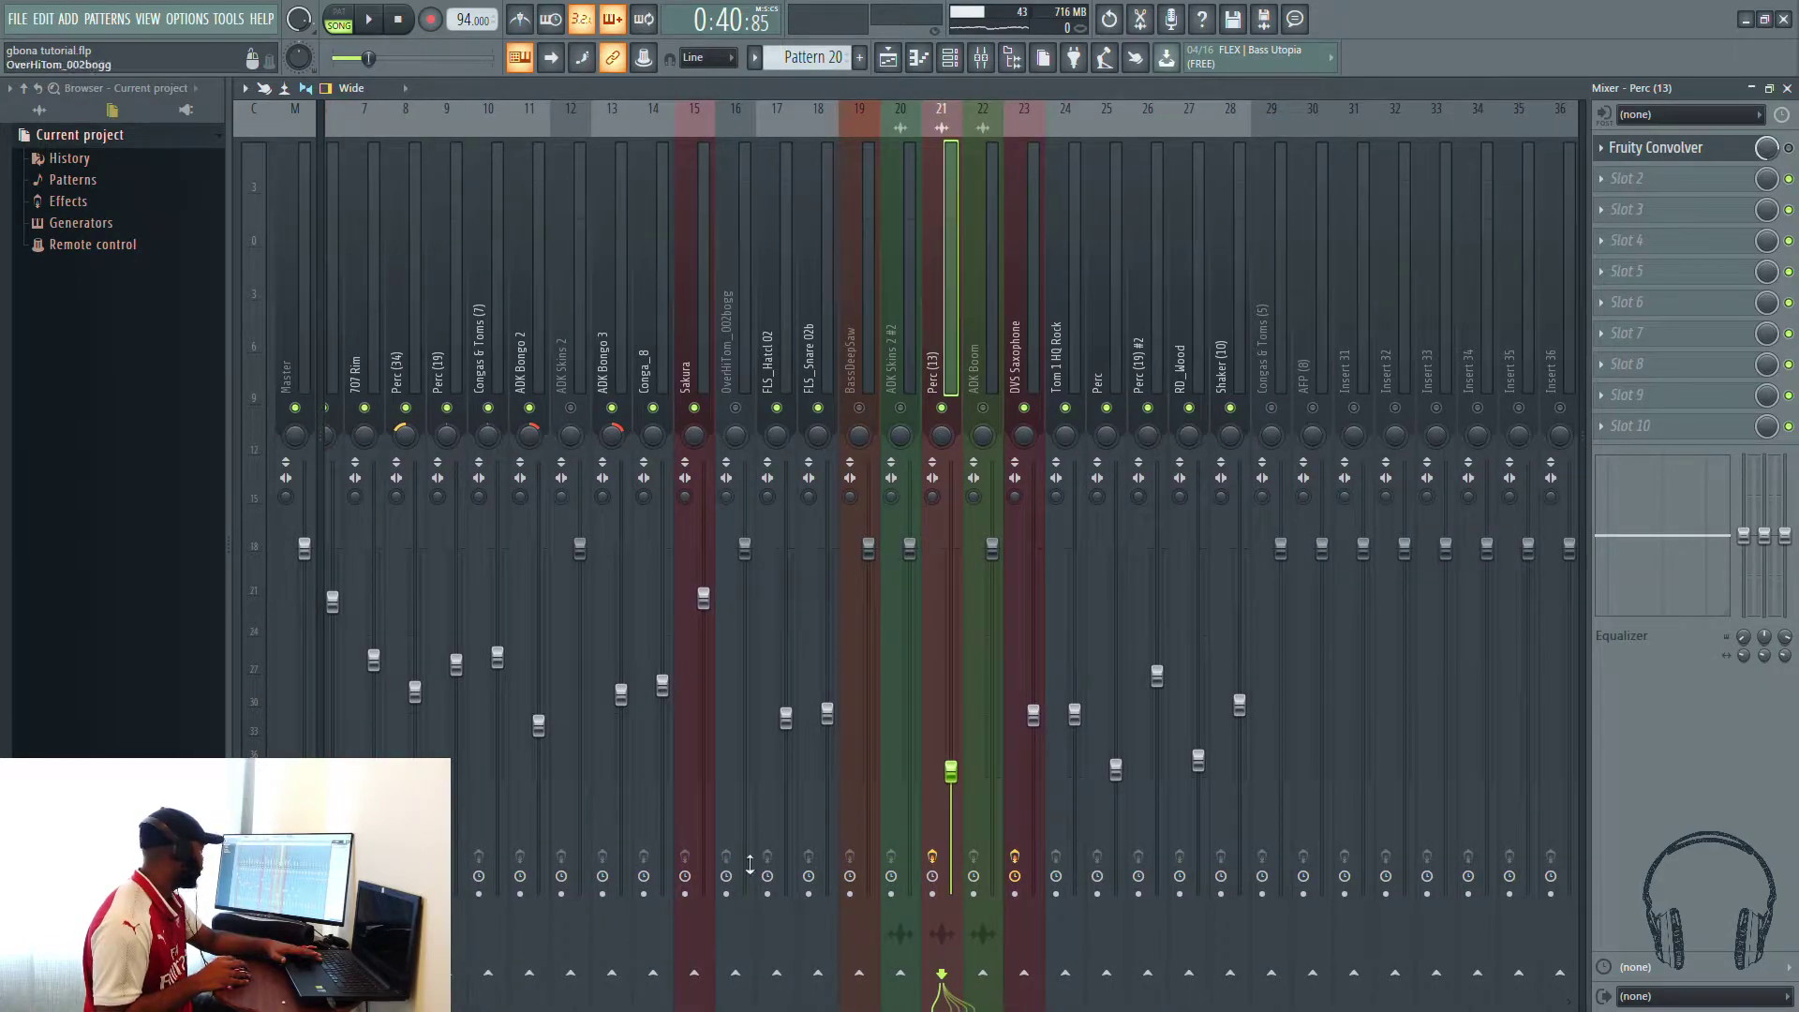
Step: Audition the balanced mix from about bar 16 of the playlist and re-enable all mixer channels
{"action": "key", "text": "space"}
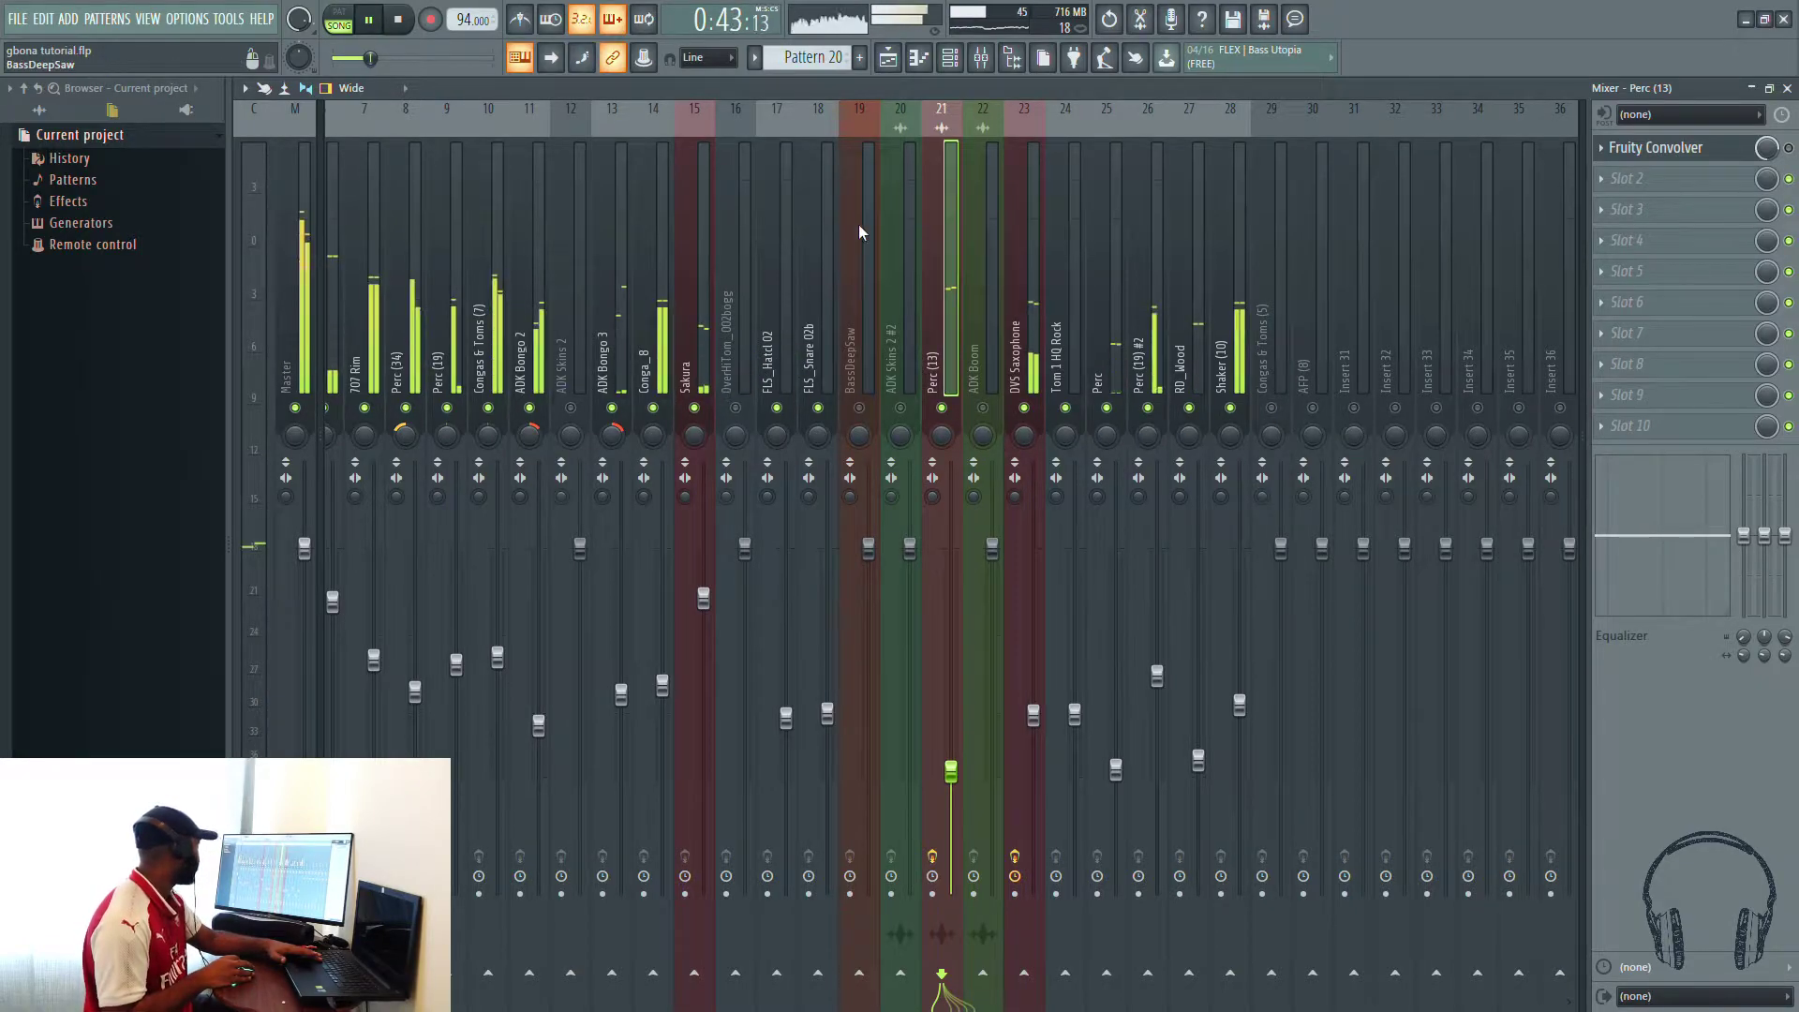
{"action": "key", "text": "space"}
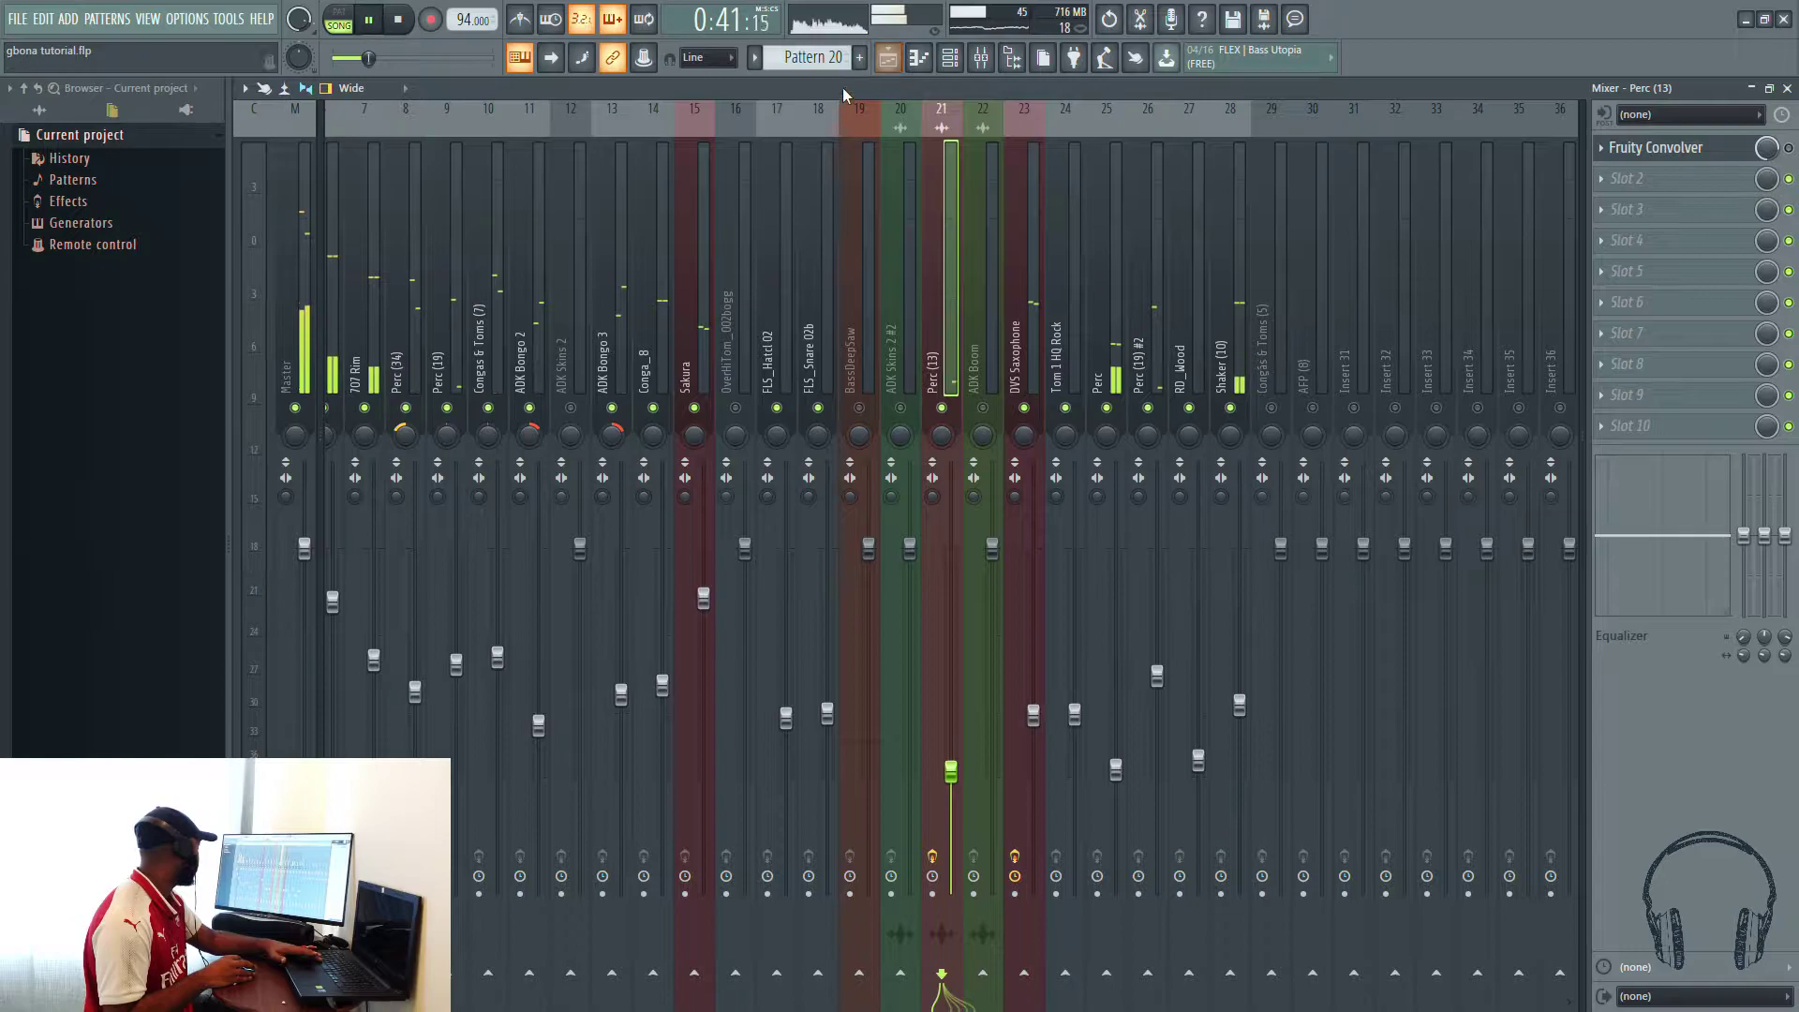
{"action": "left_click", "coordinate": [883, 60]}
{"action": "key", "text": "space"}
{"action": "left_click_drag", "start_coordinate": [713, 150], "coordinate": [709, 145]}
{"action": "key", "text": "space"}
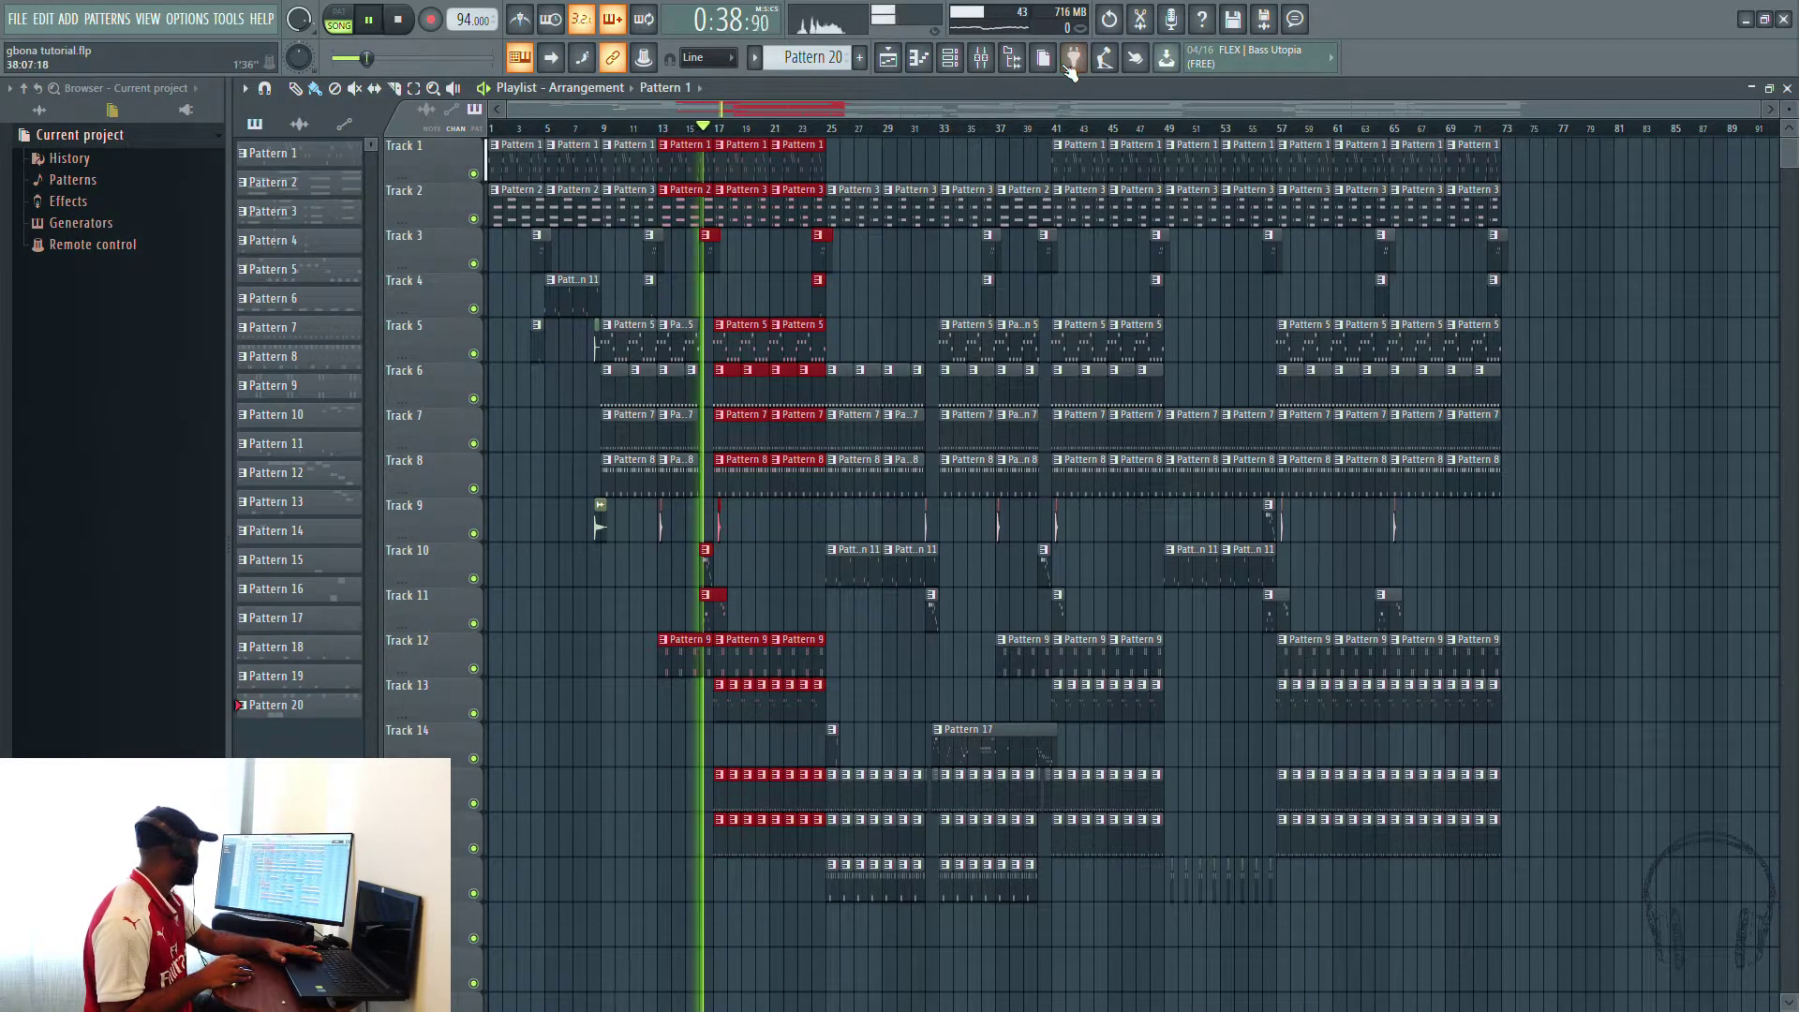
{"action": "left_click", "coordinate": [984, 60]}
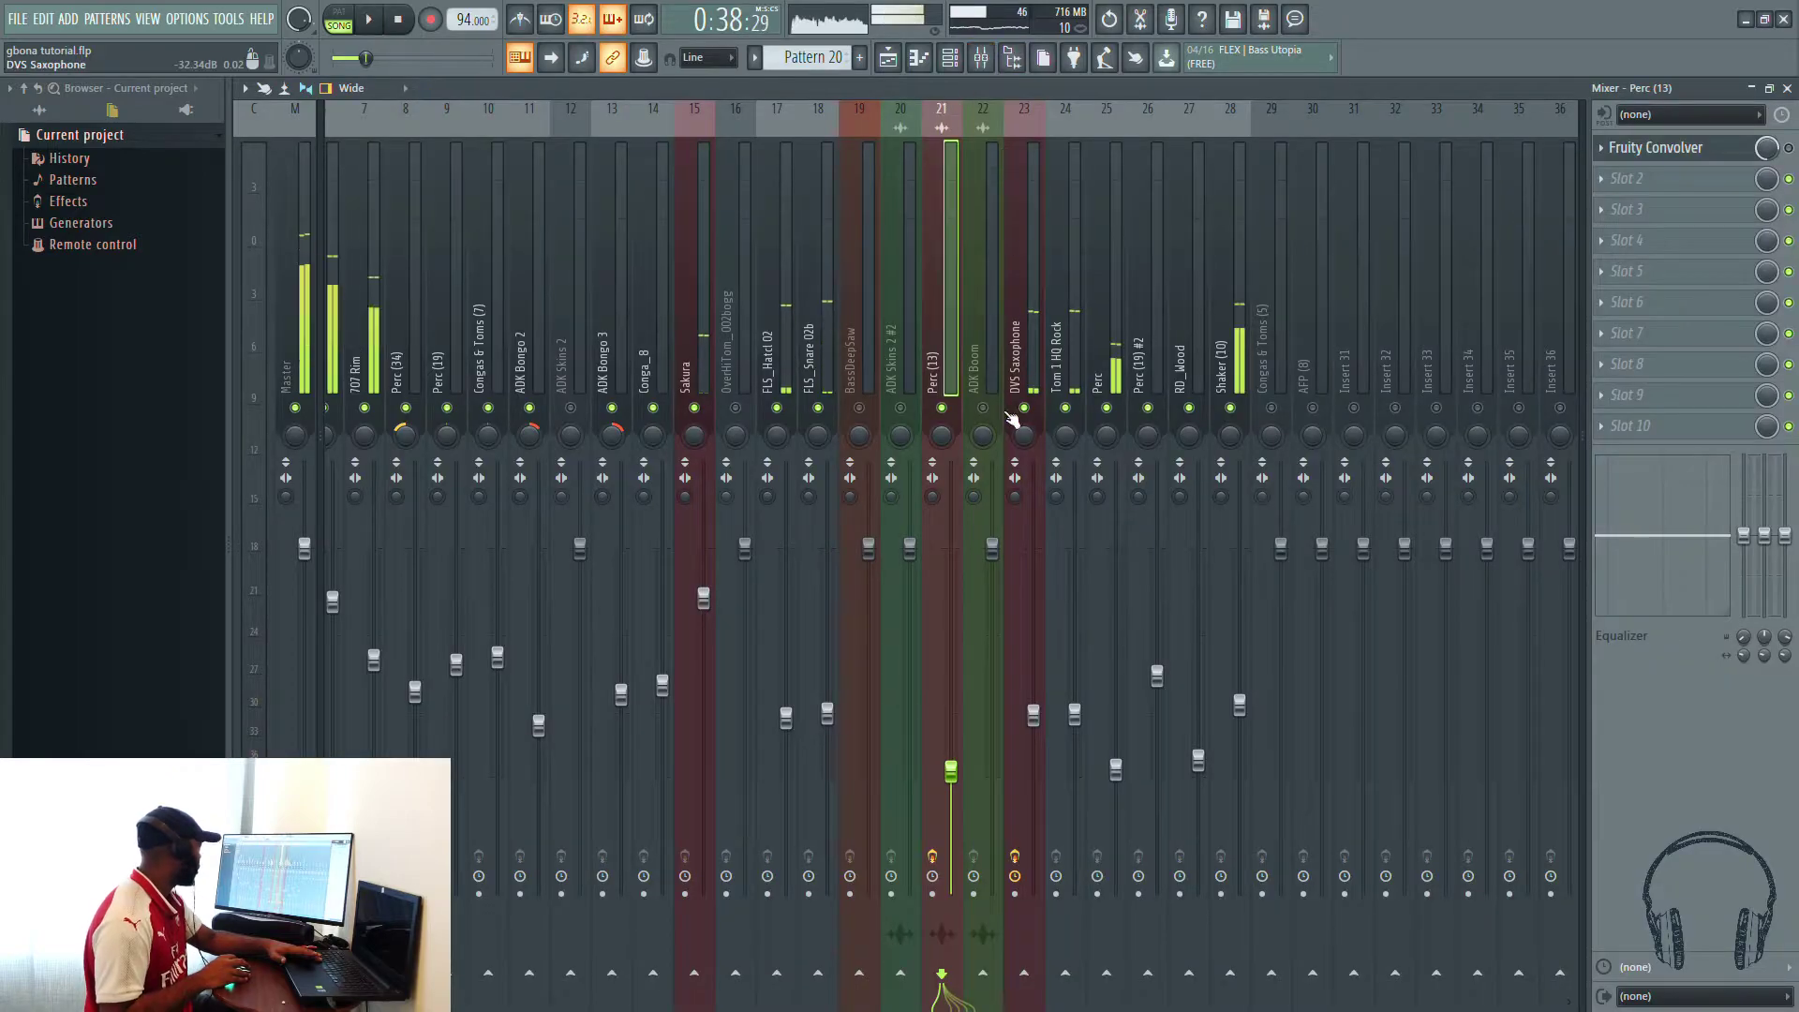
{"action": "key", "text": "space"}
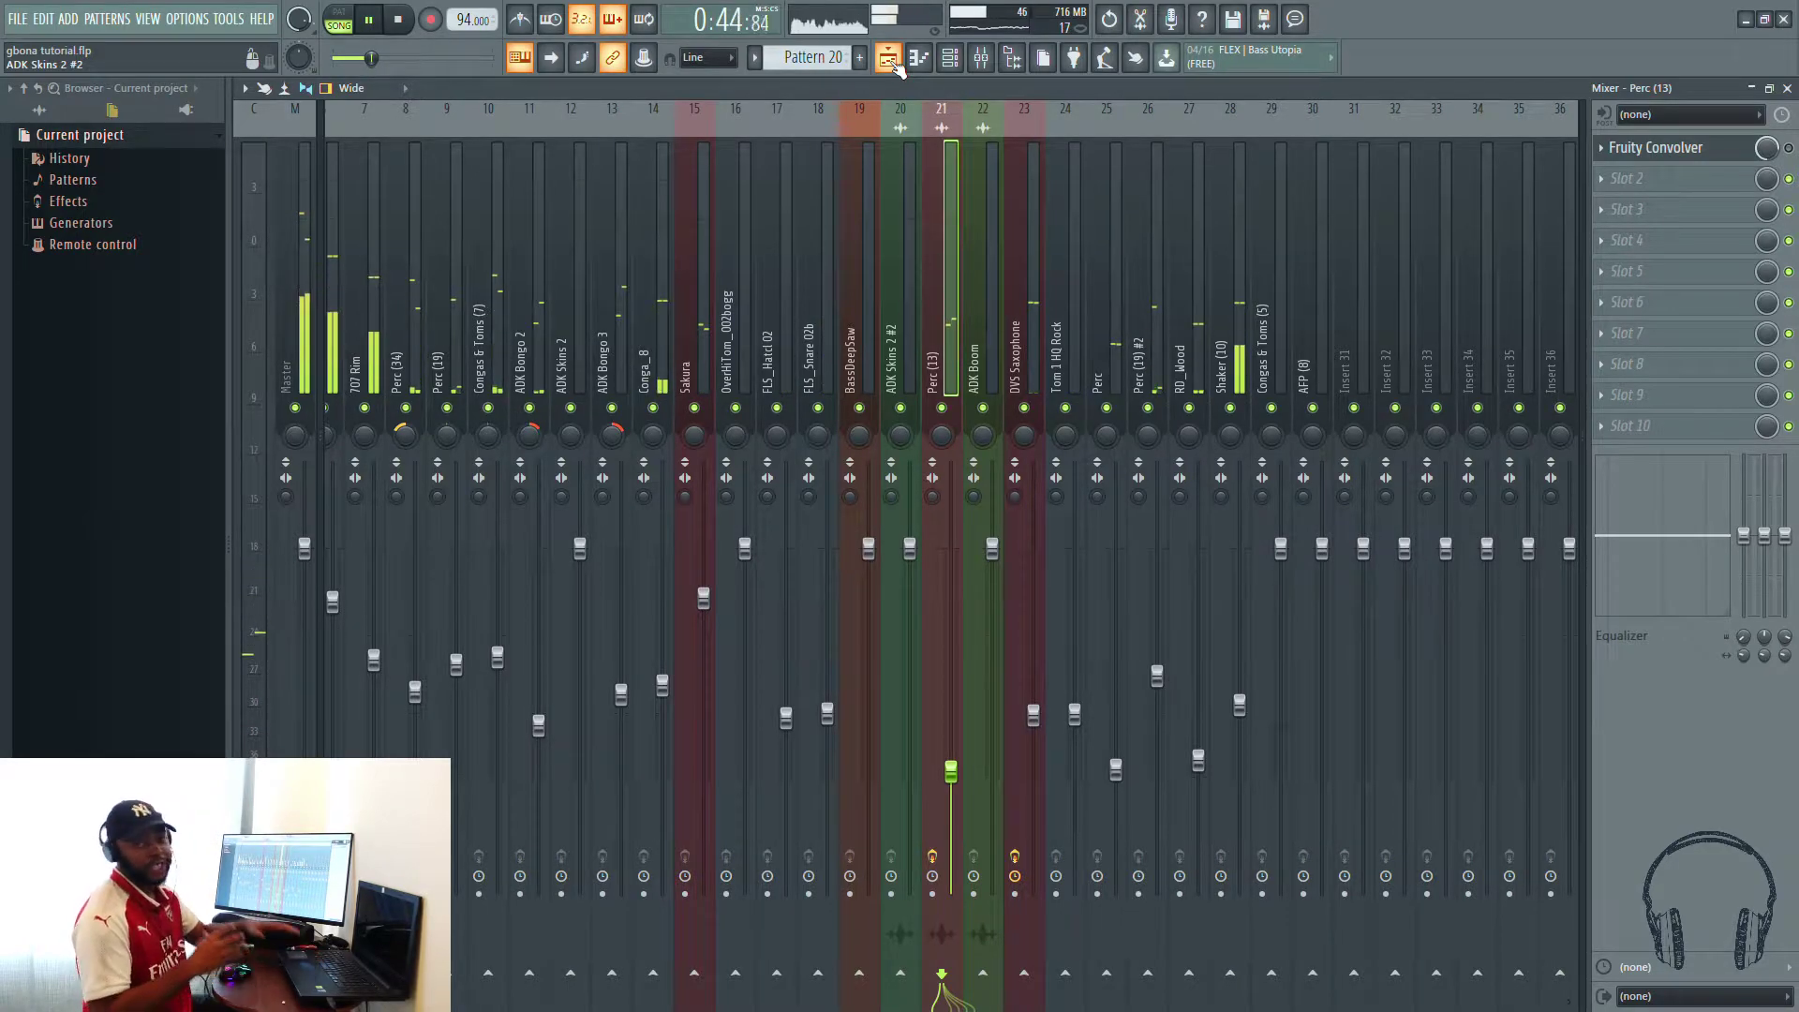
{"action": "key", "text": "space"}
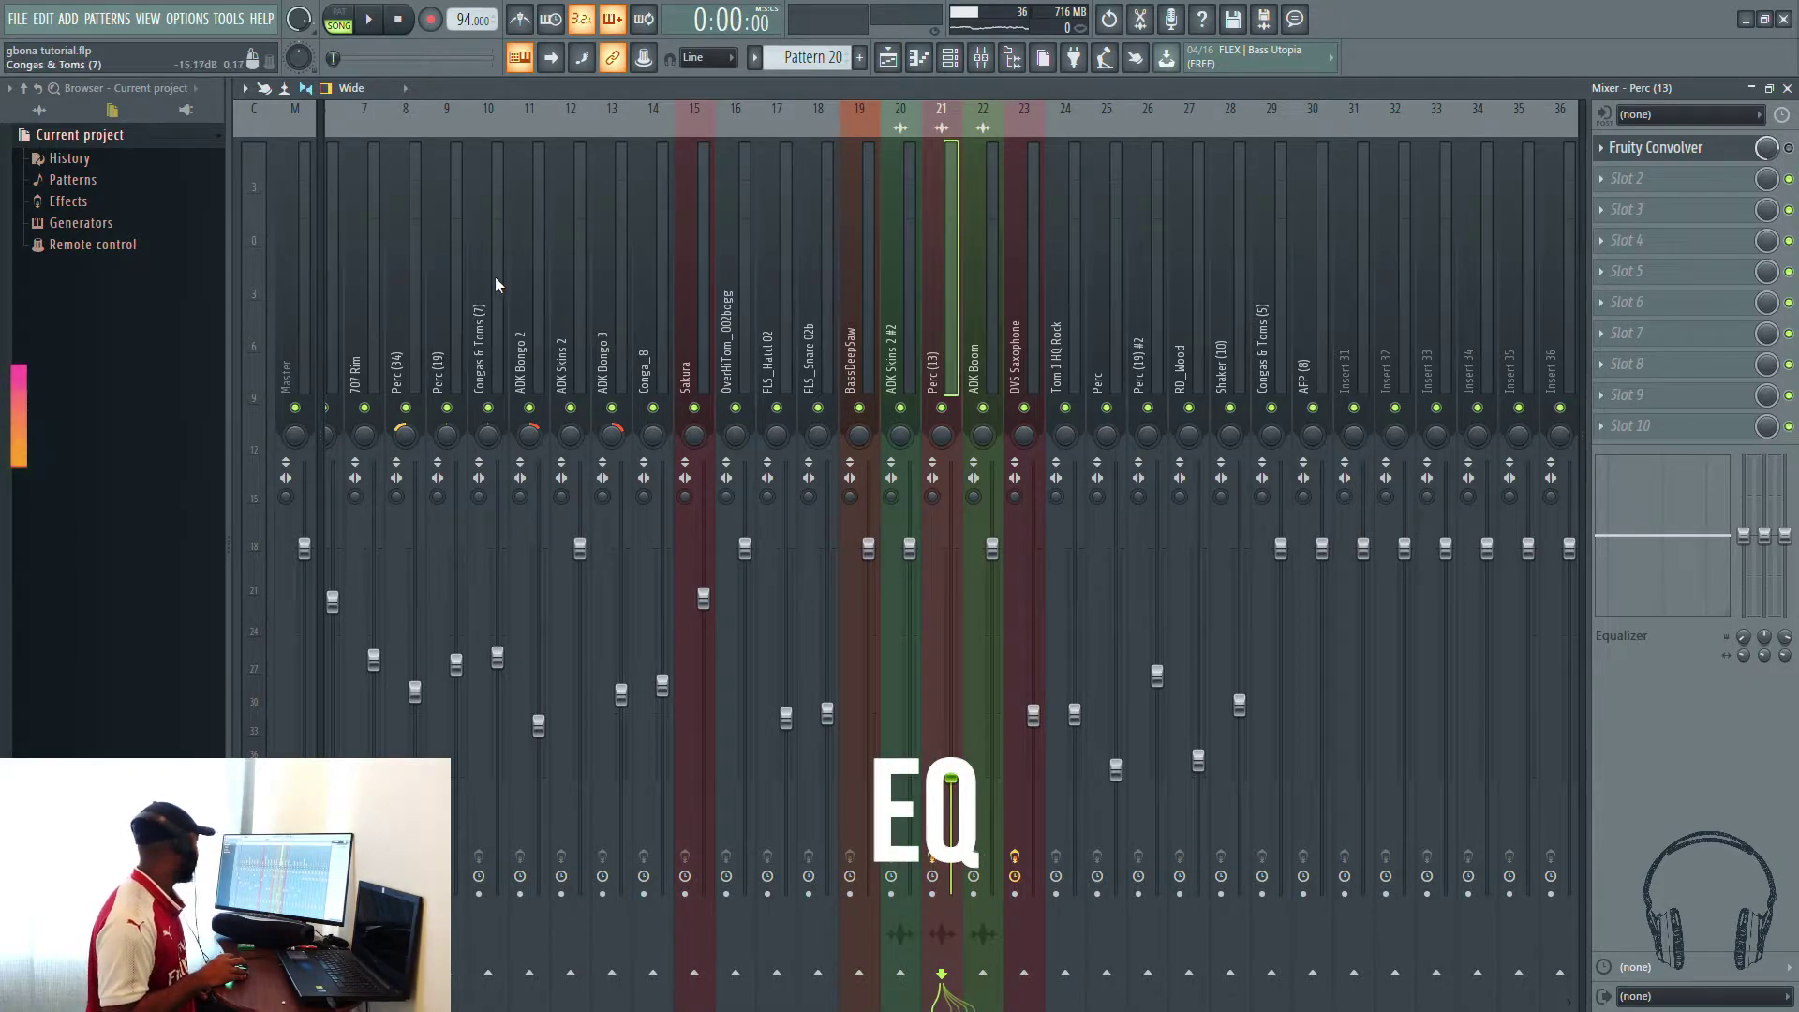
Step: Select the Kick (31) channel and set a playlist loop over bars 17 to 25 for playback
{"action": "left_click", "coordinate": [464, 333]}
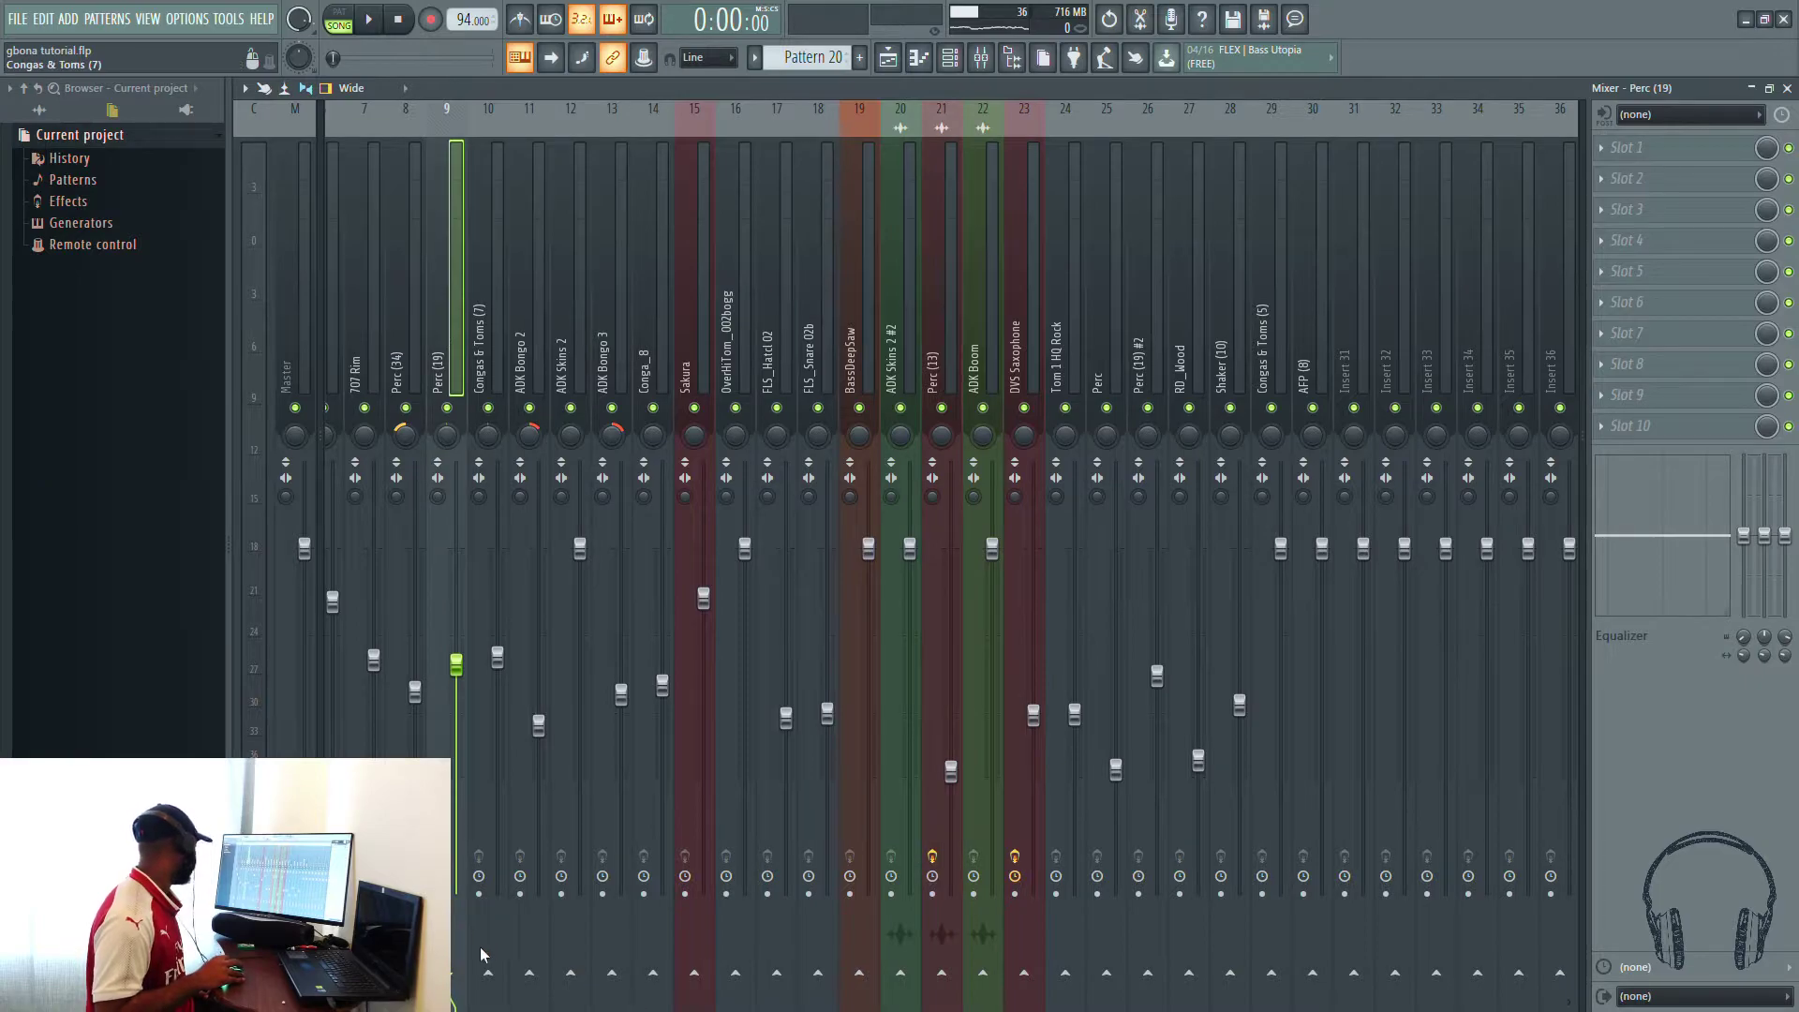
{"action": "scroll", "coordinate": [951, 553], "scroll_direction": "up", "scroll_amount": 3}
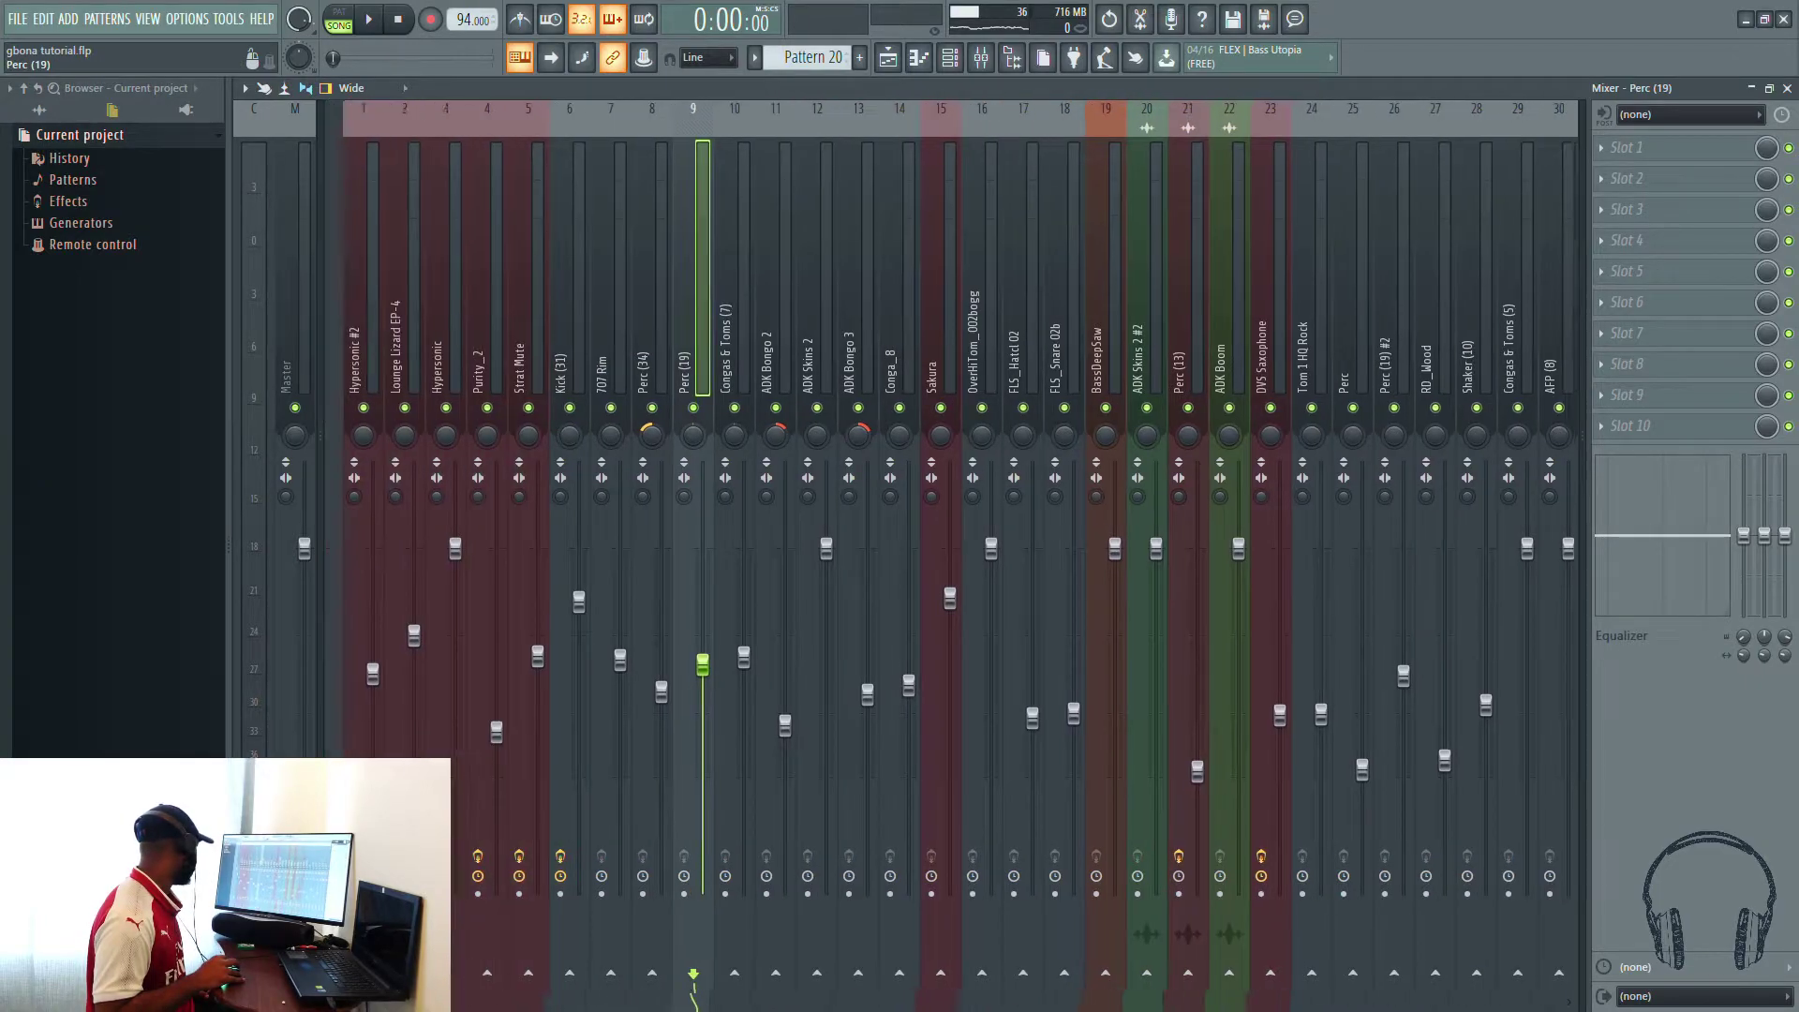
{"action": "left_click", "coordinate": [544, 366]}
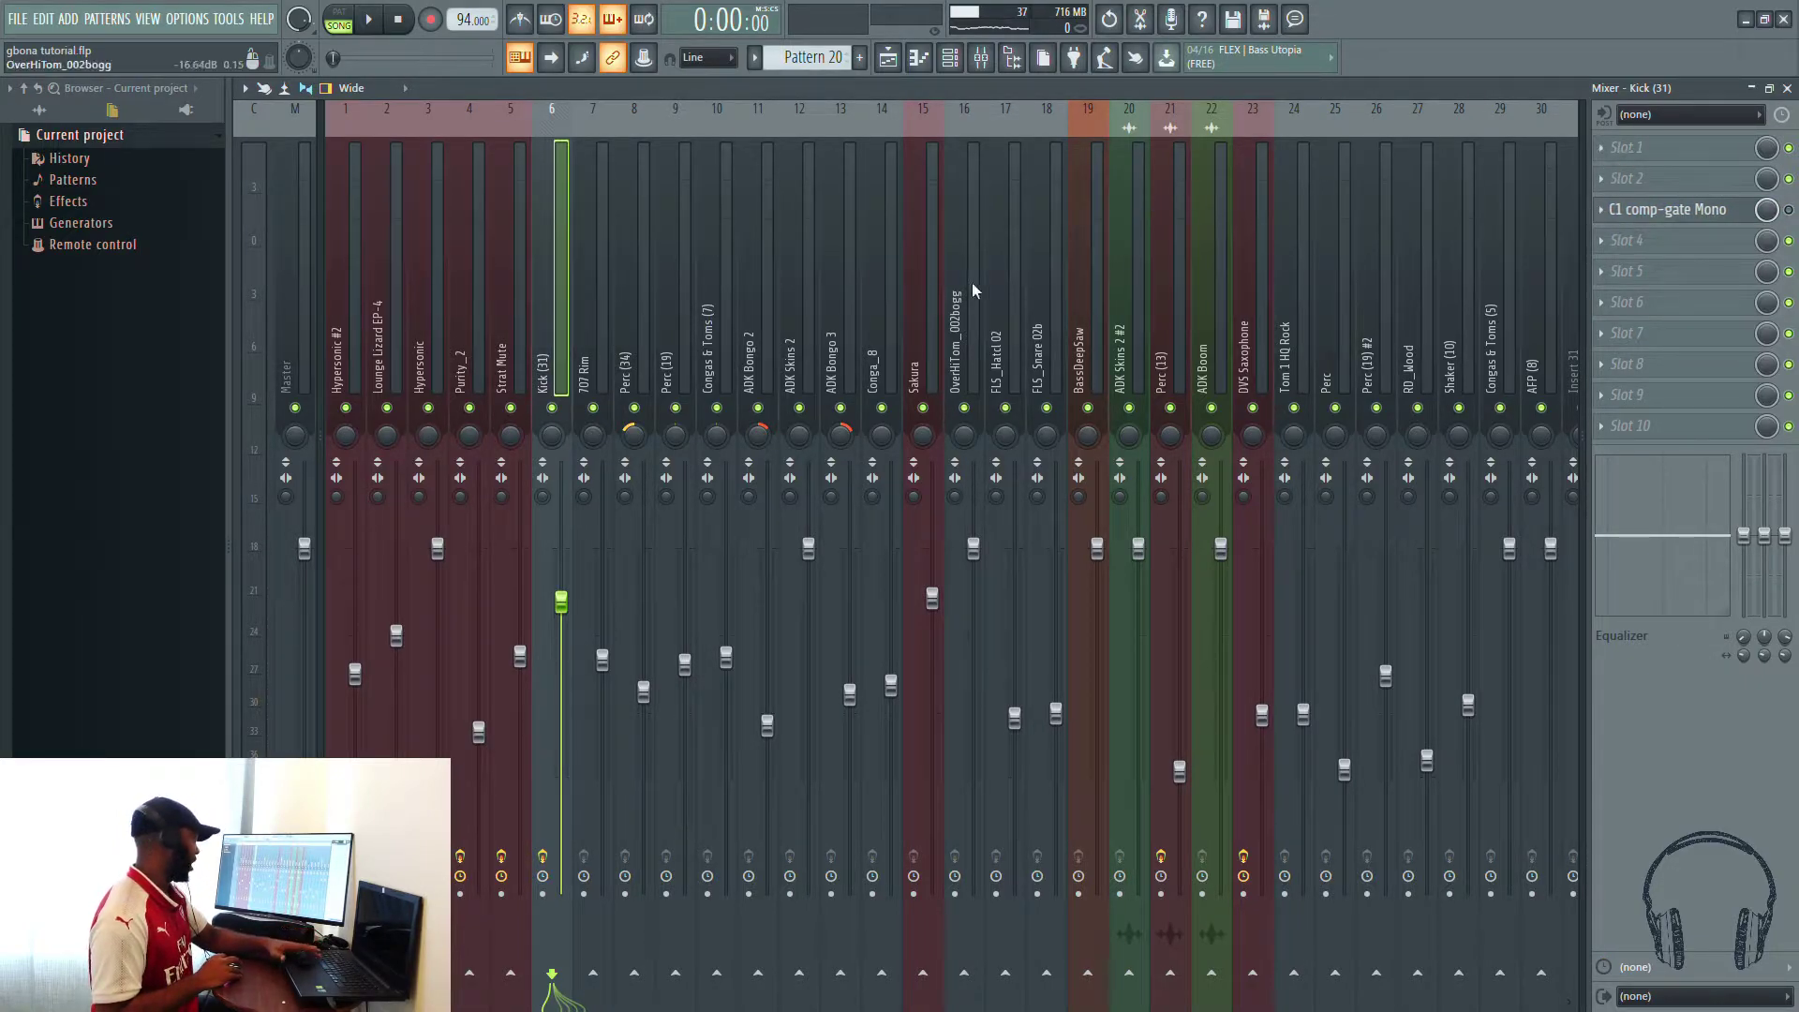
{"action": "key", "text": "q"}
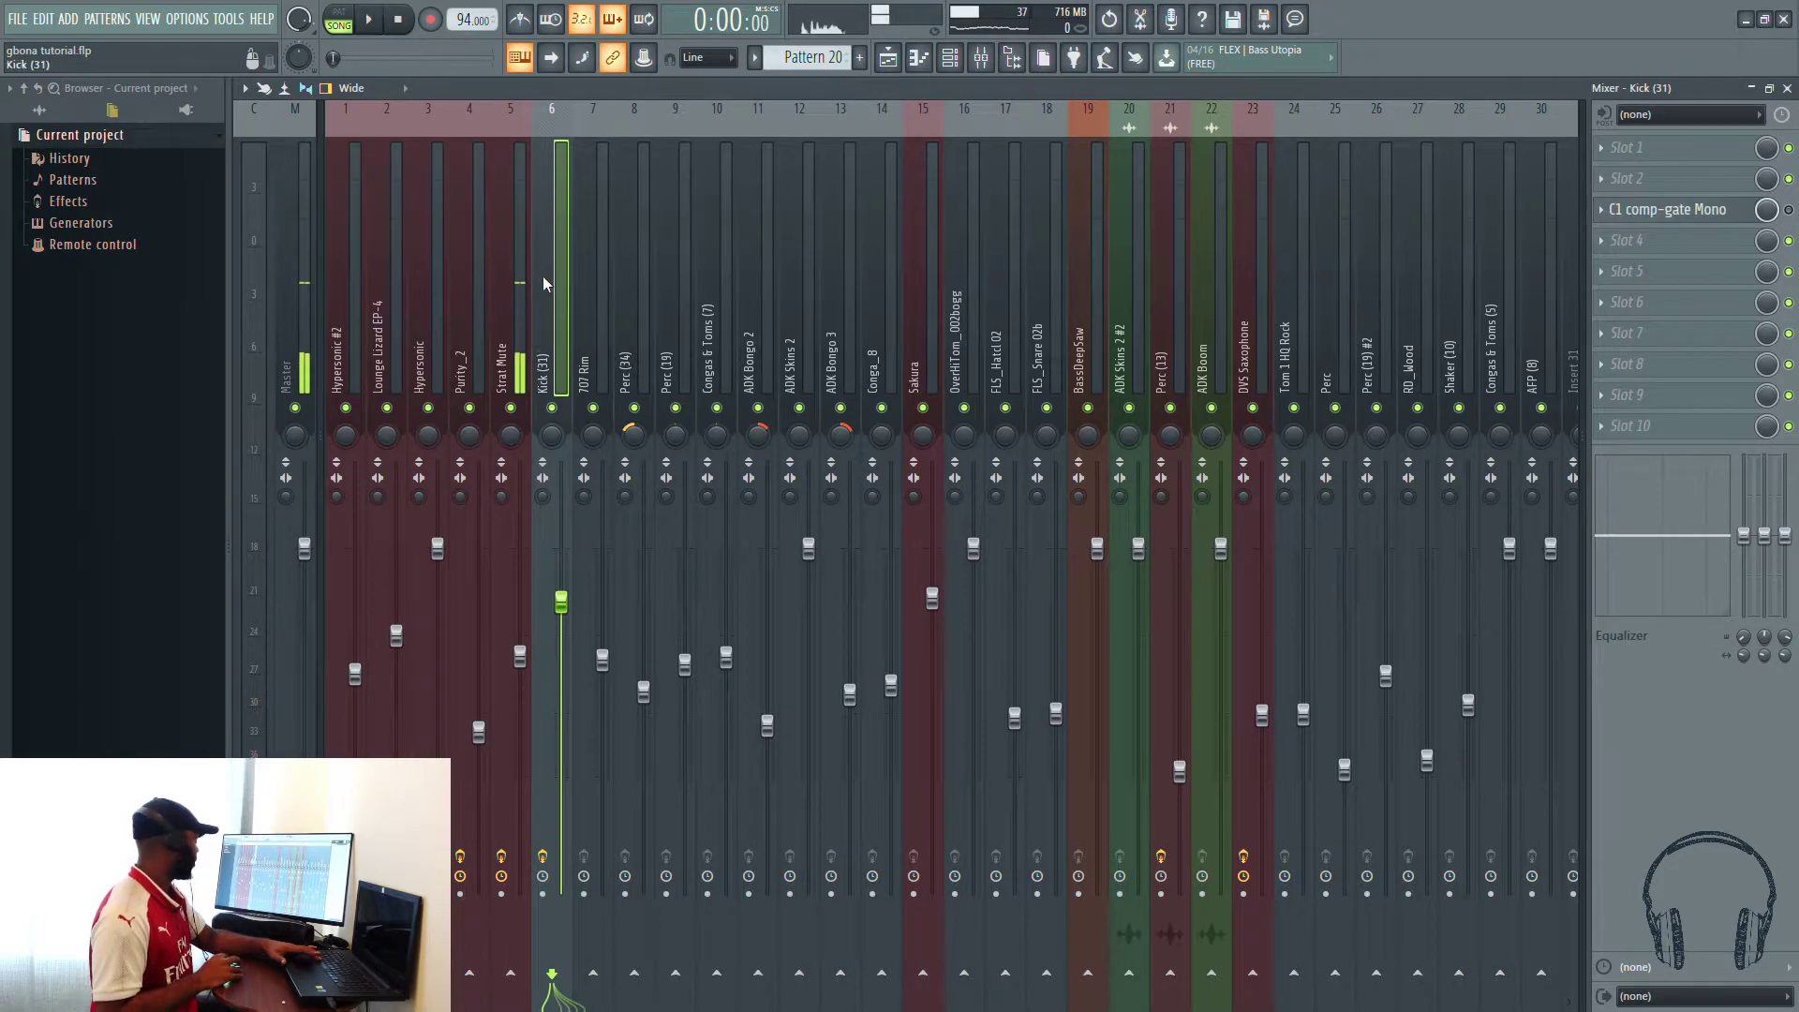
{"action": "left_click", "coordinate": [916, 58]}
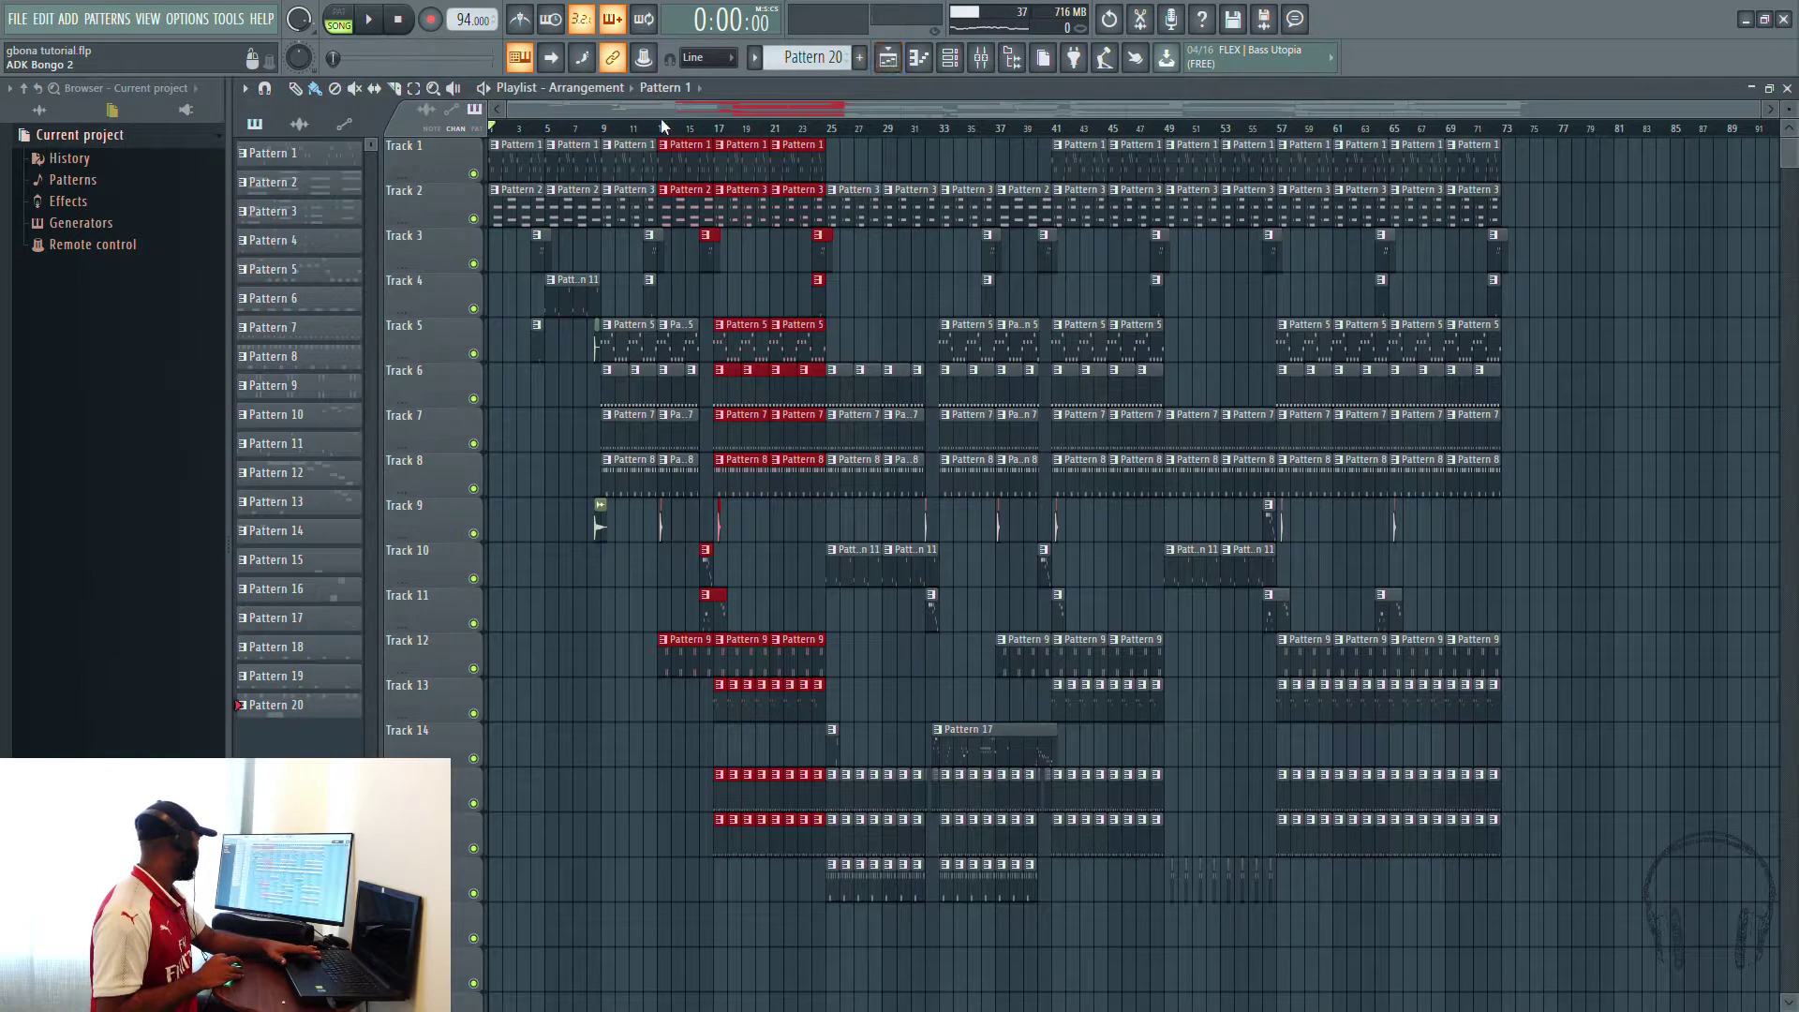
{"action": "left_click_drag", "start_coordinate": [717, 129], "coordinate": [824, 129]}
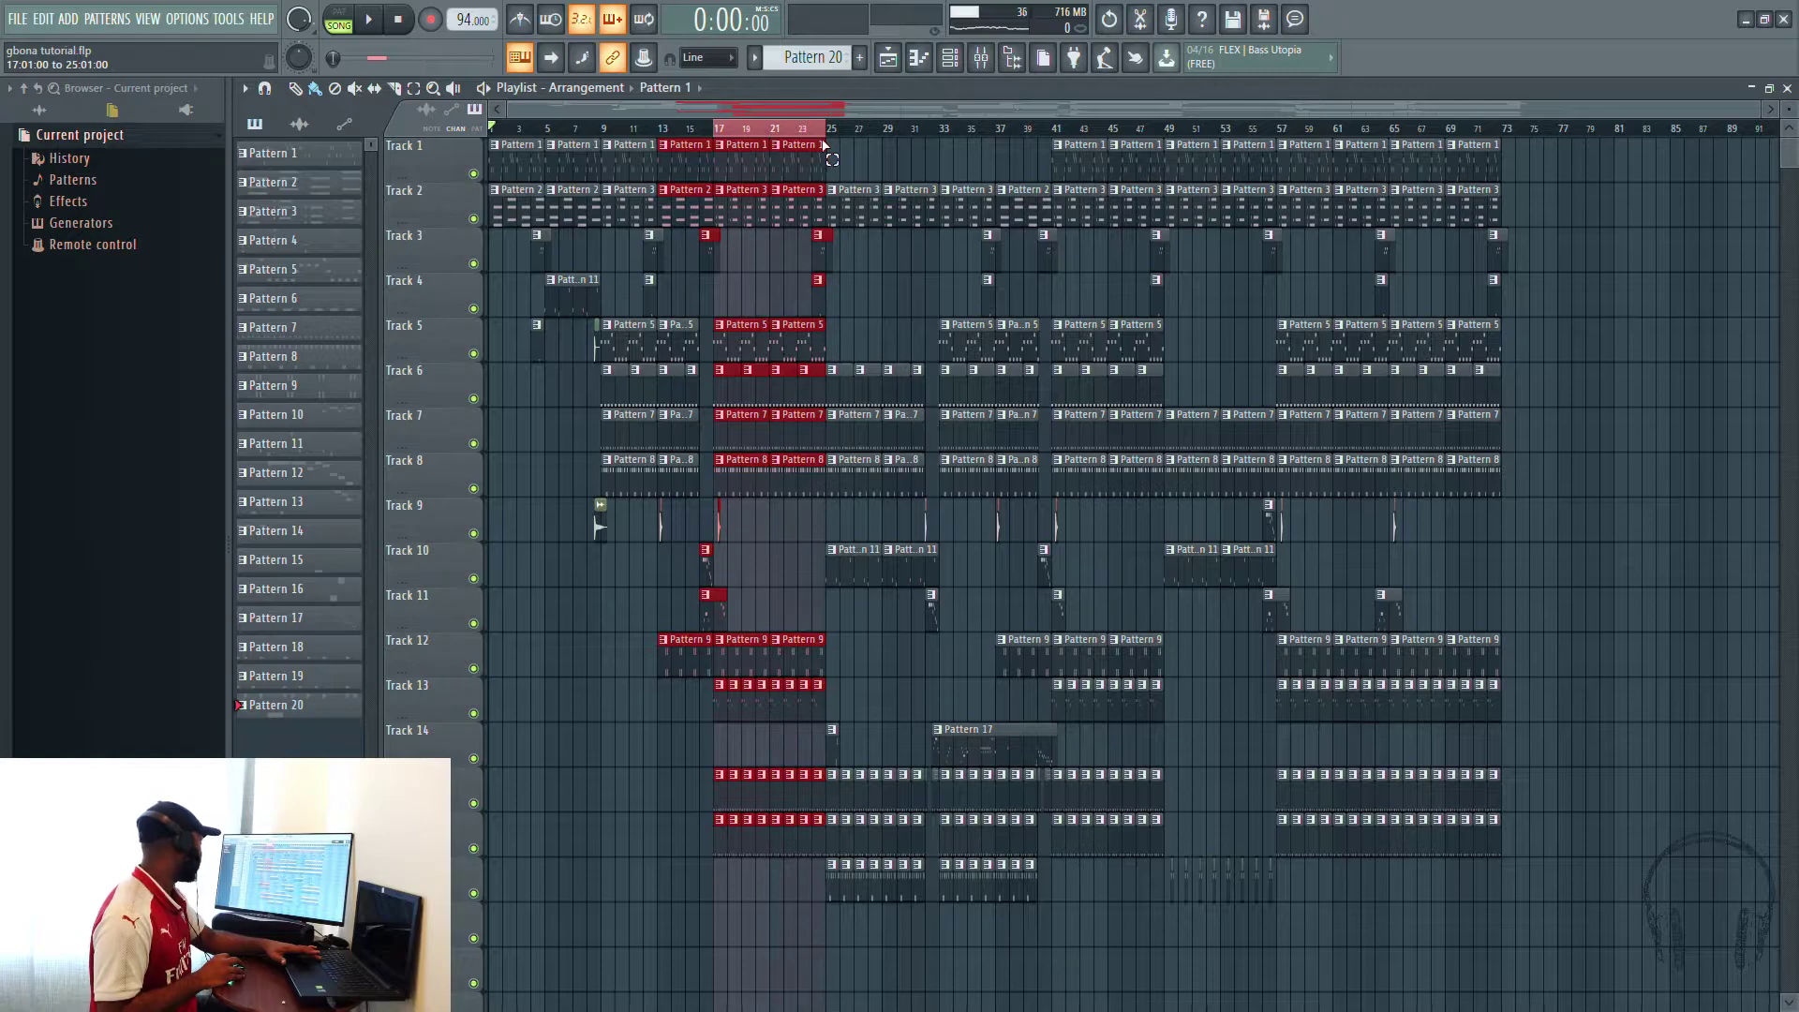
{"action": "left_click", "coordinate": [984, 62]}
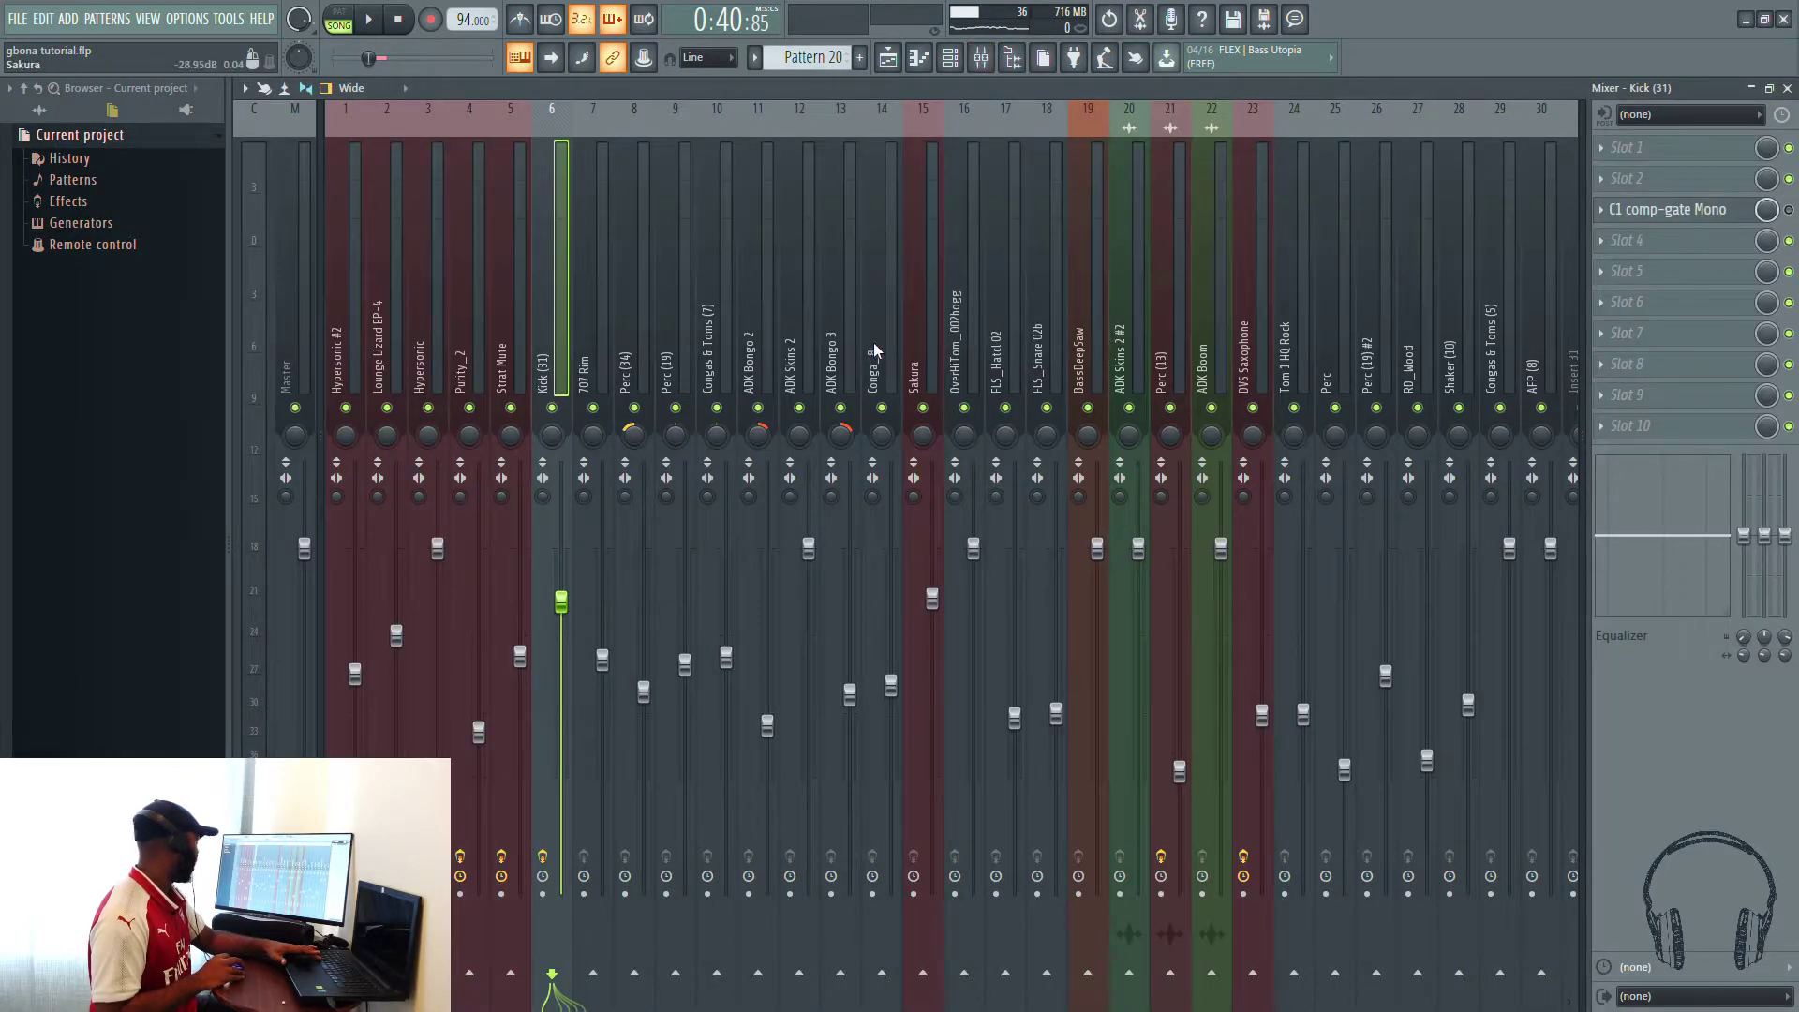
{"action": "key", "text": "space"}
Step: Solo the Kick (31) channel and load Fruity parametric EQ 2 into its first effect slot while the loop plays
{"action": "key", "text": "space"}
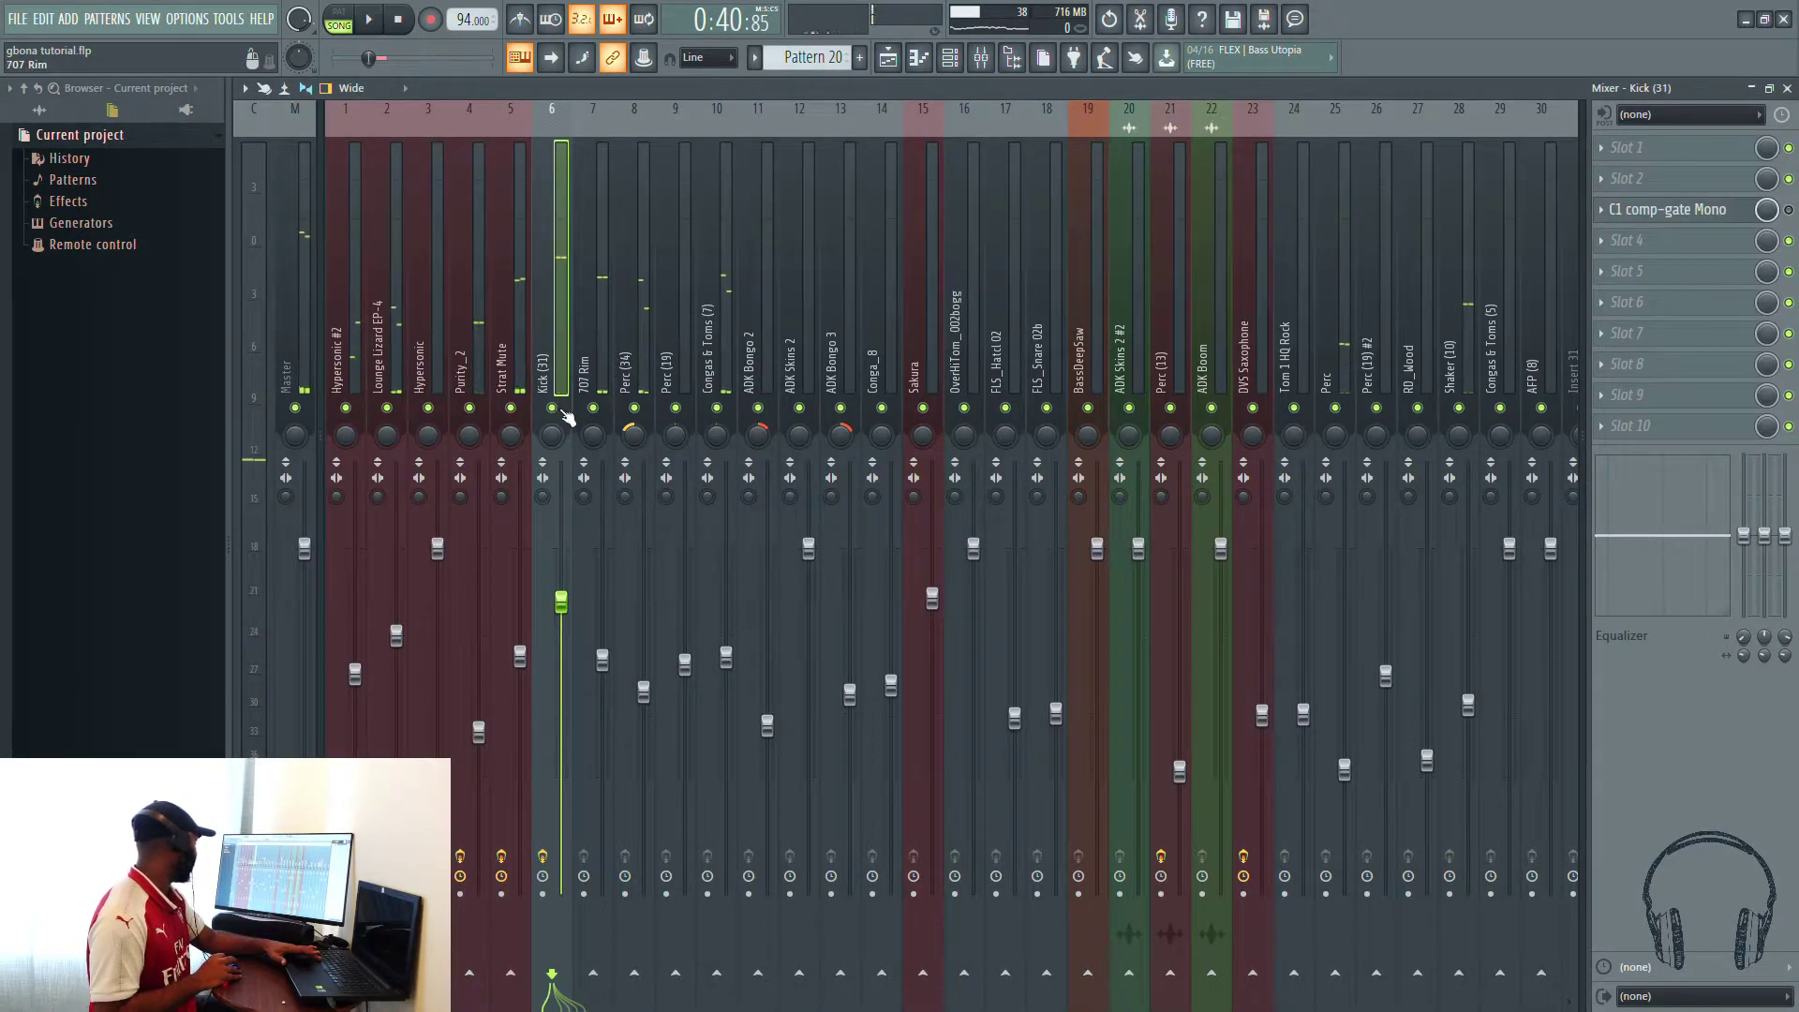
{"action": "right_click", "coordinate": [553, 409]}
{"action": "key", "text": "space"}
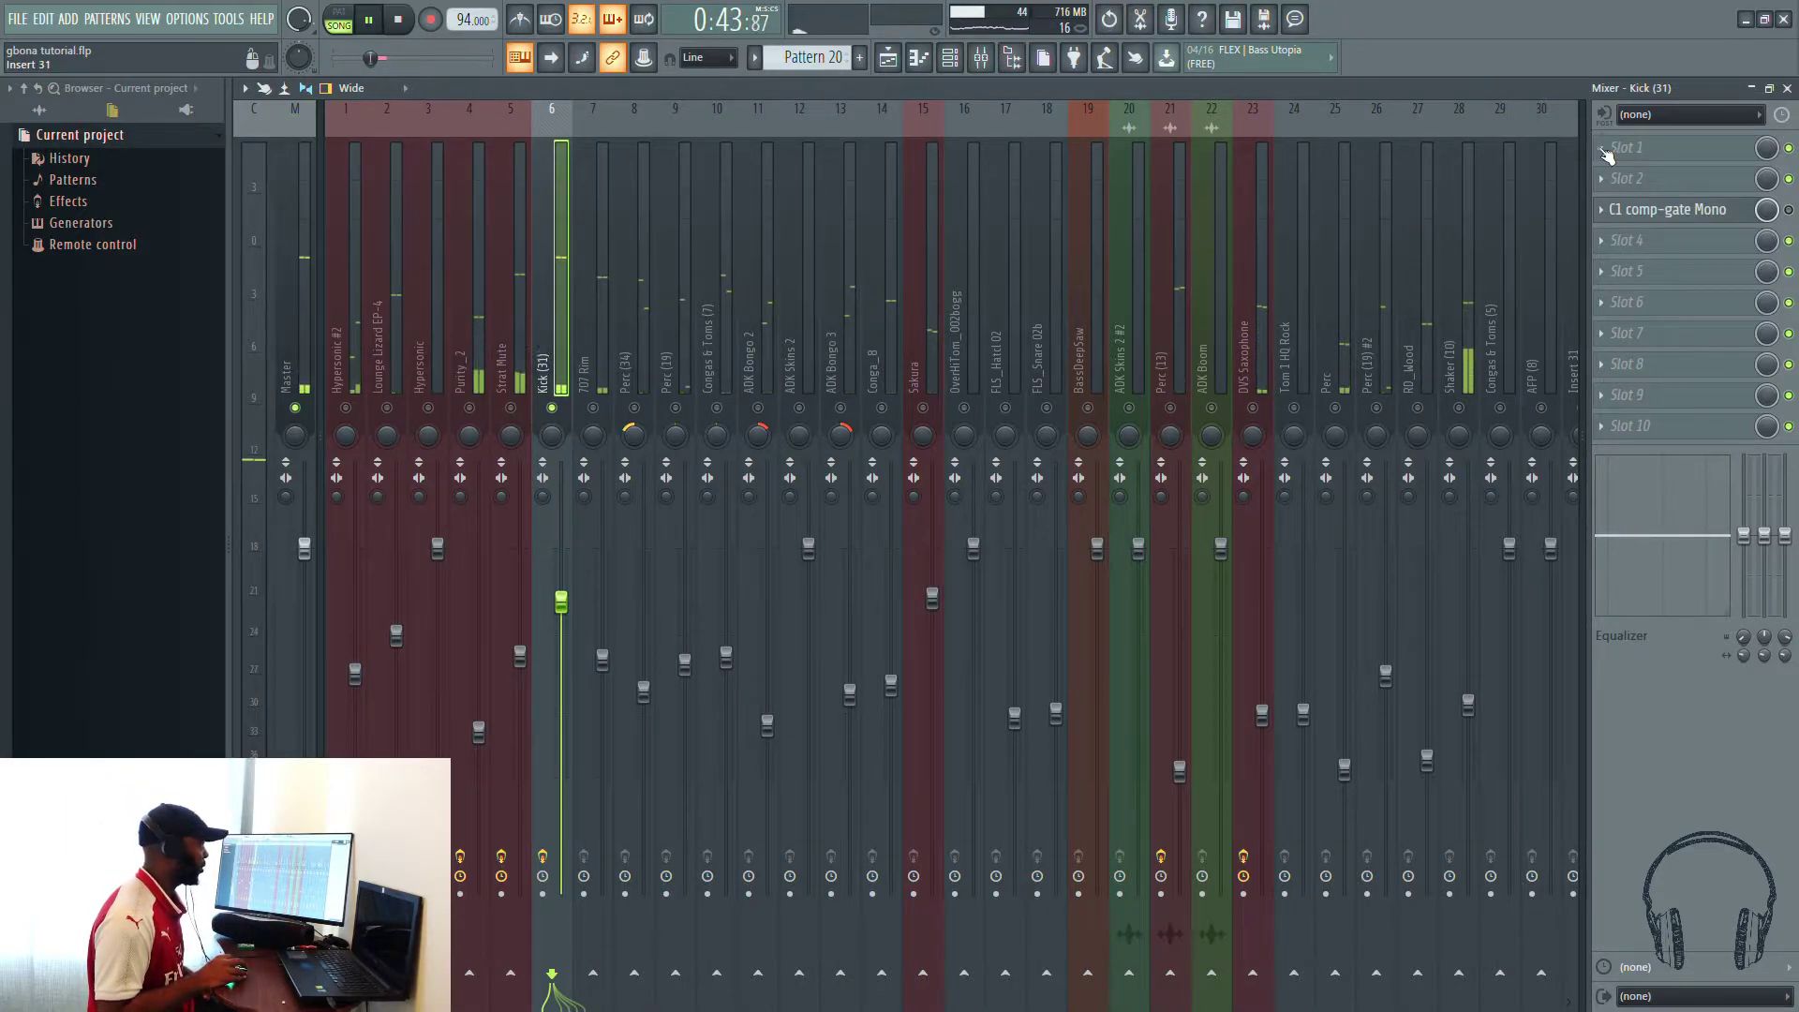
{"action": "left_click", "coordinate": [1333, 653]}
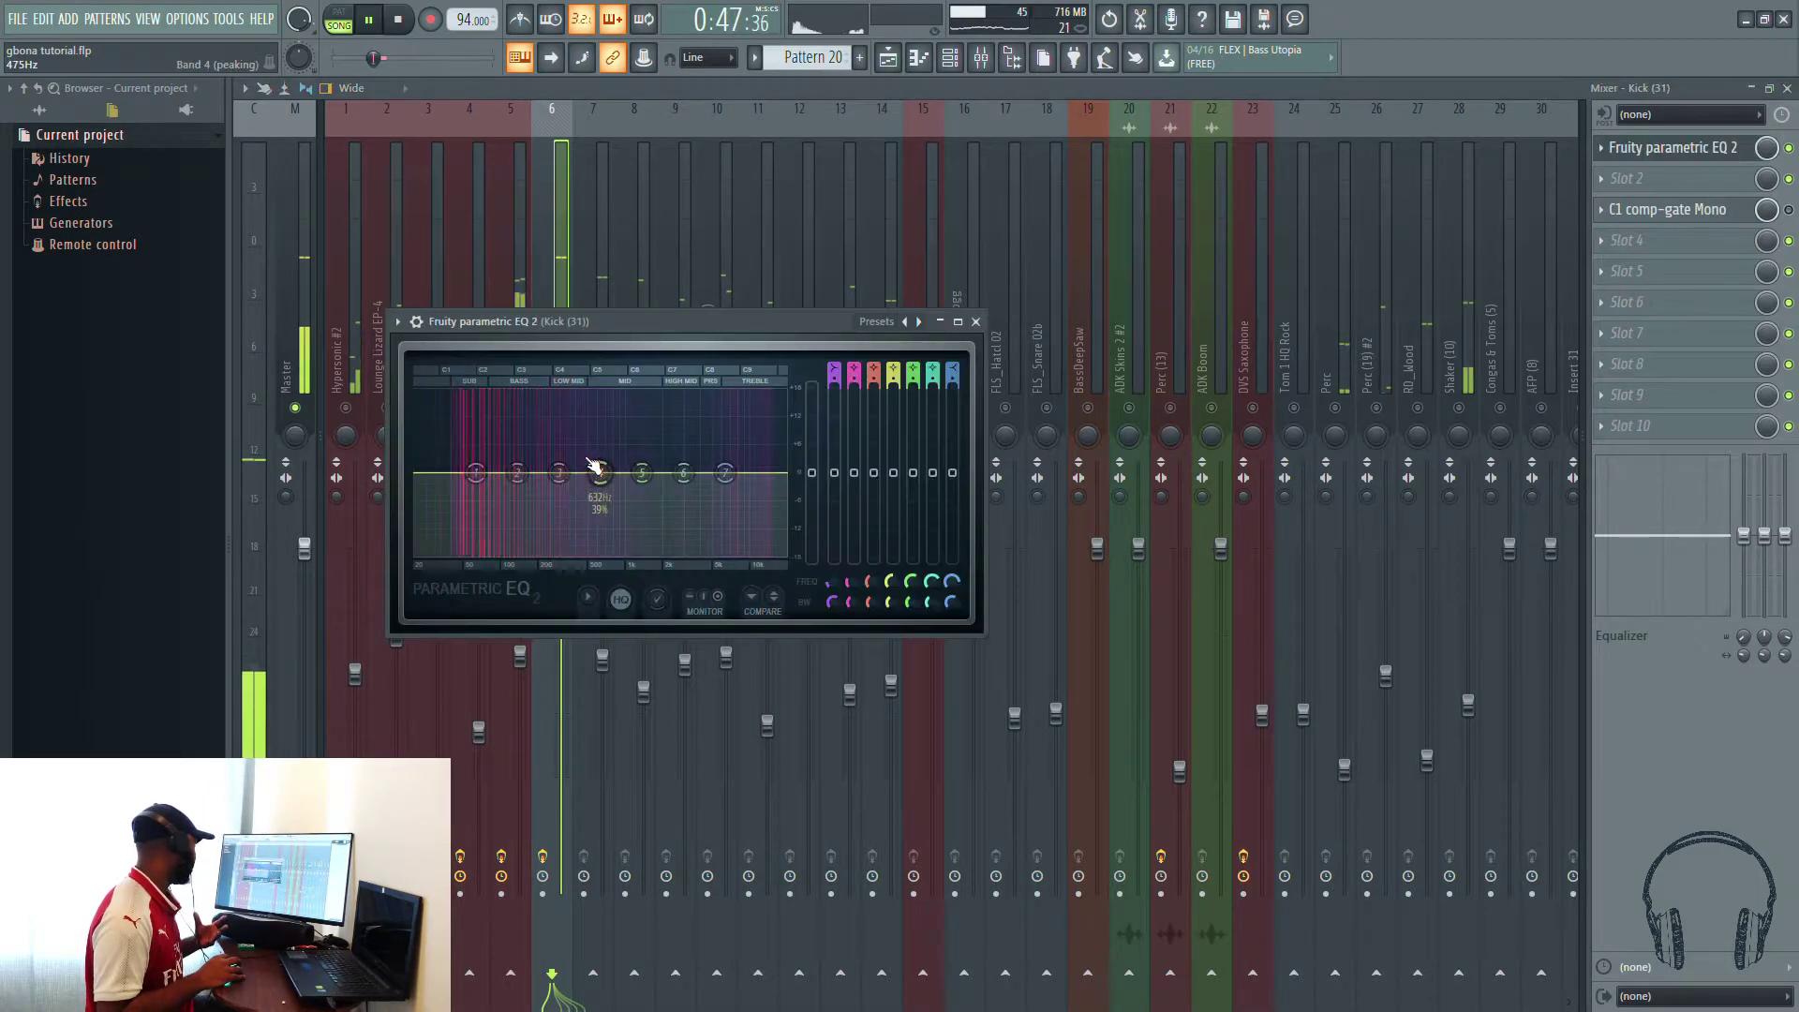
Step: Make the Kick's EQ band 7 a low pass just above band 4's frequency, and slightly boost bands 2 and 3
{"action": "right_click", "coordinate": [721, 472]}
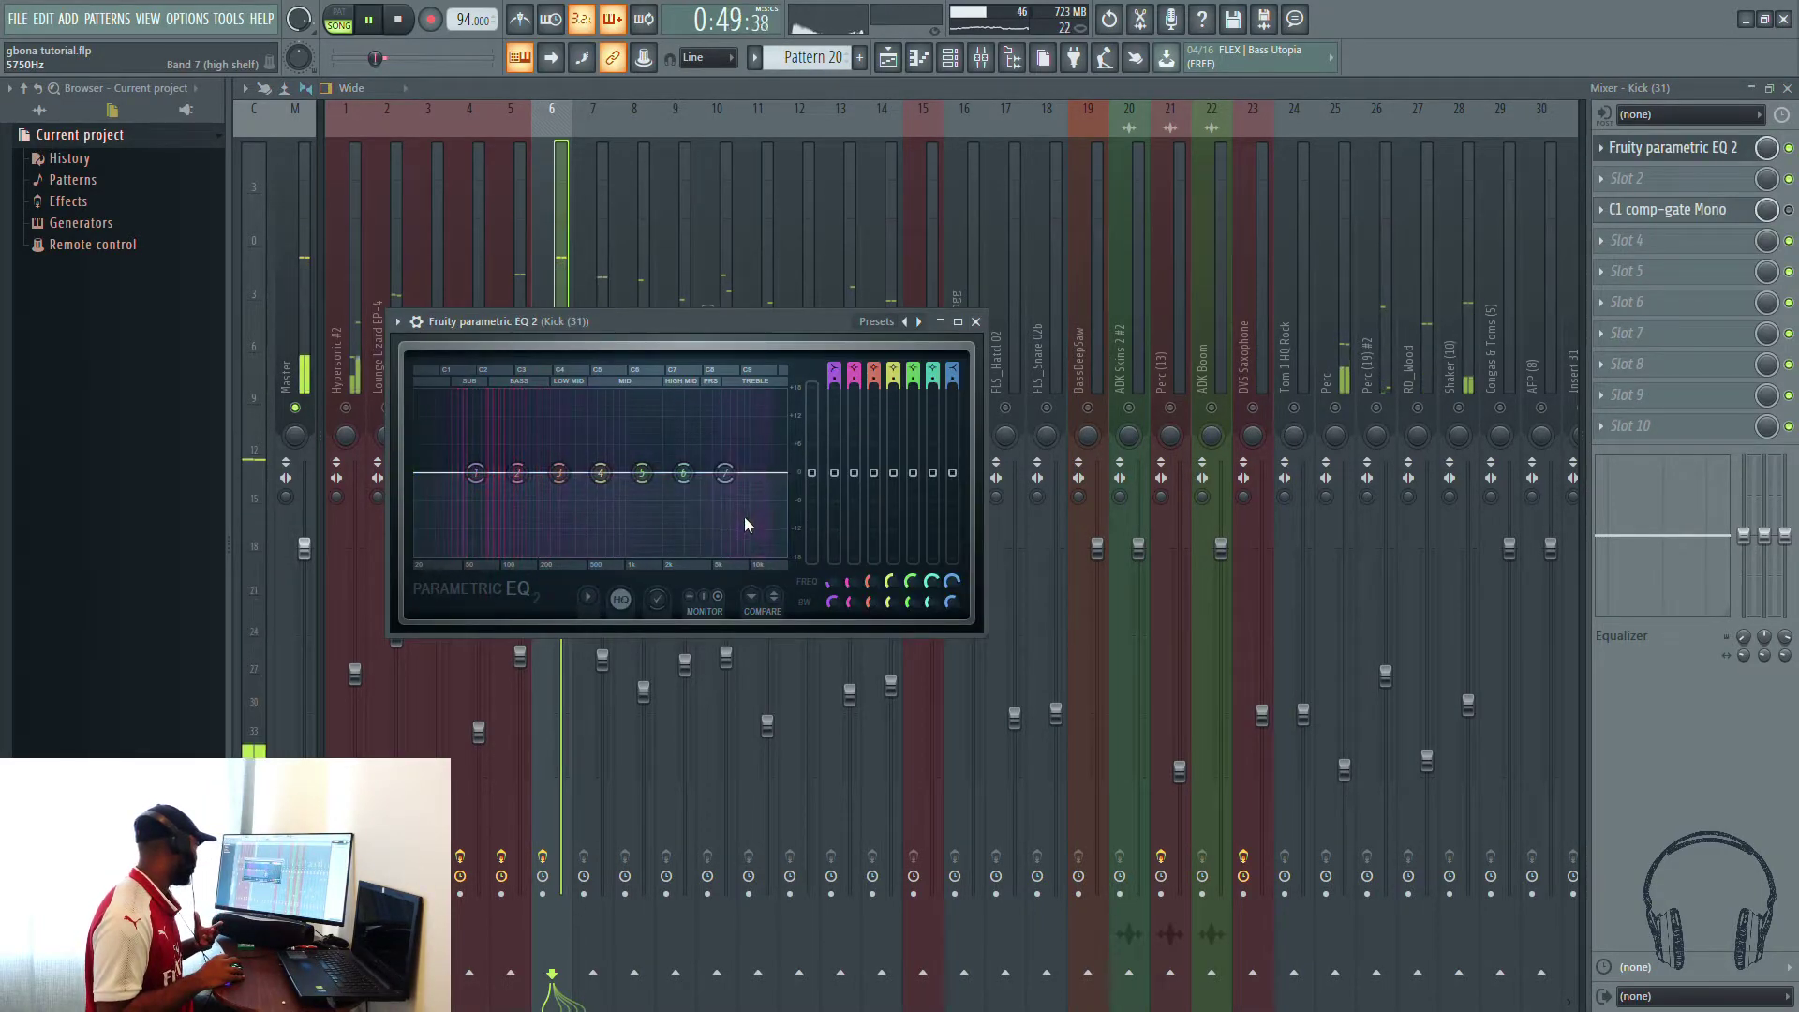
{"action": "left_click", "coordinate": [805, 536]}
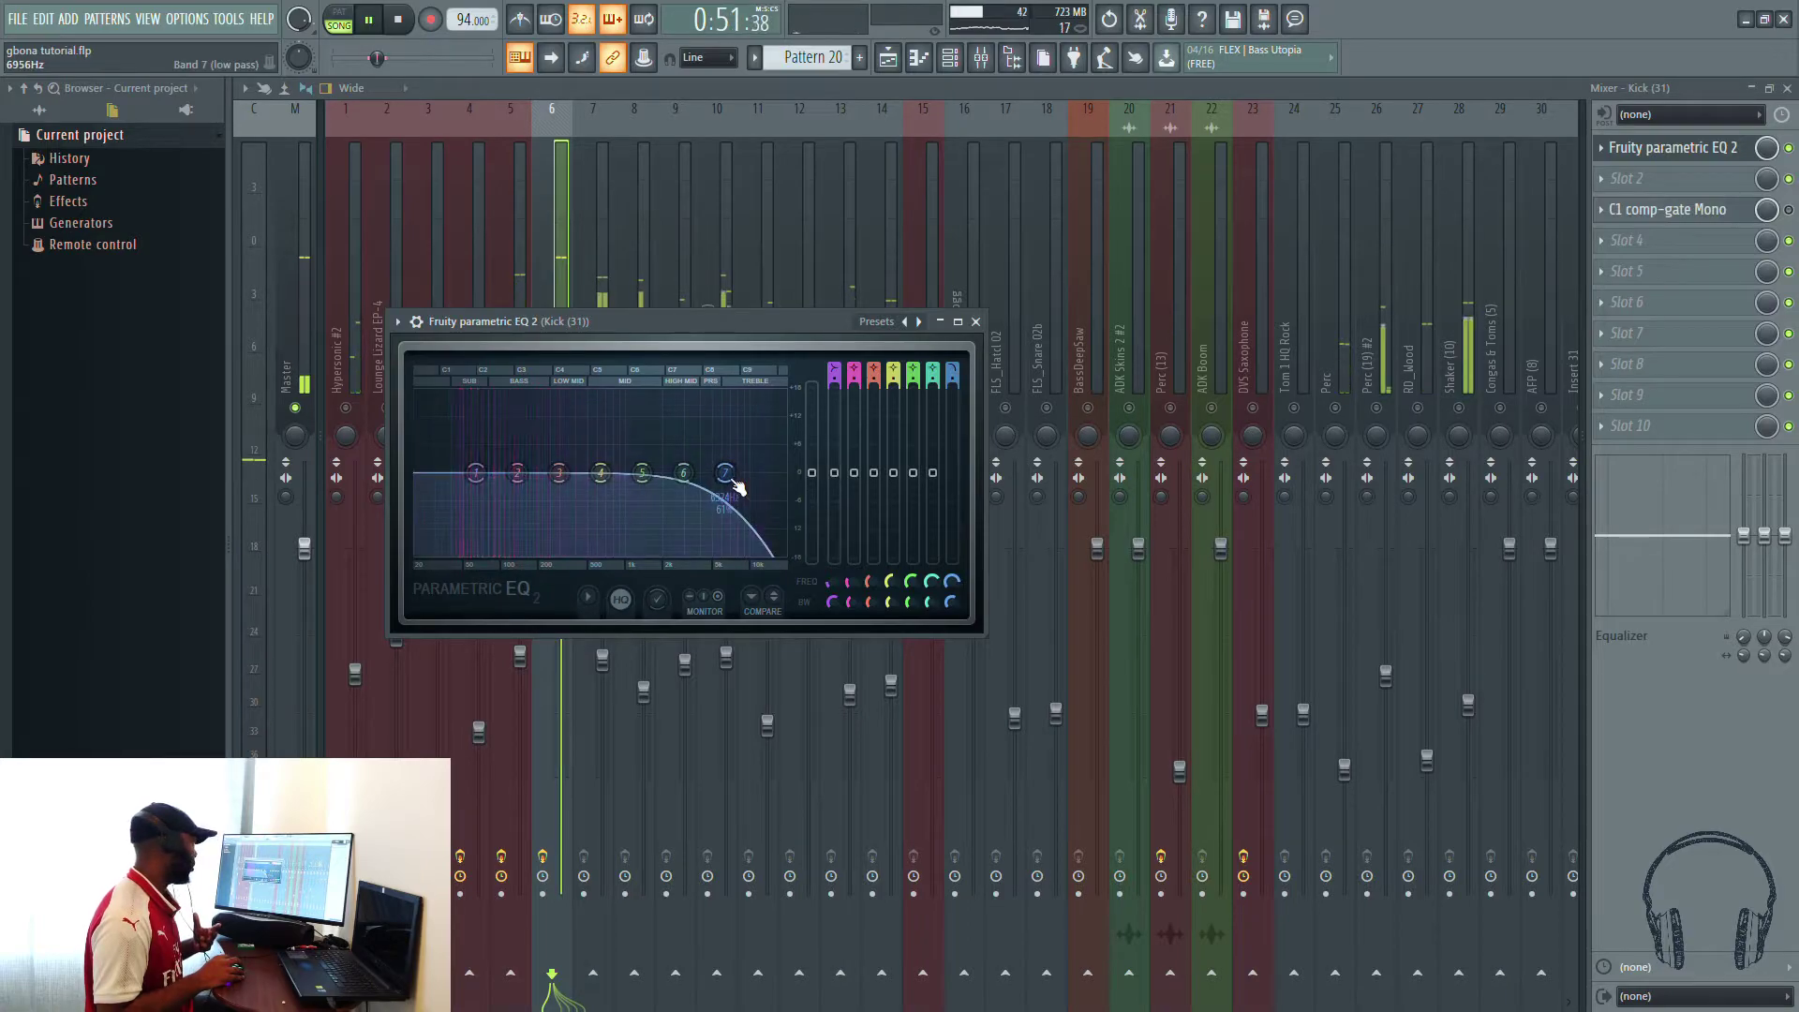
{"action": "left_click_drag", "start_coordinate": [724, 472], "coordinate": [606, 473]}
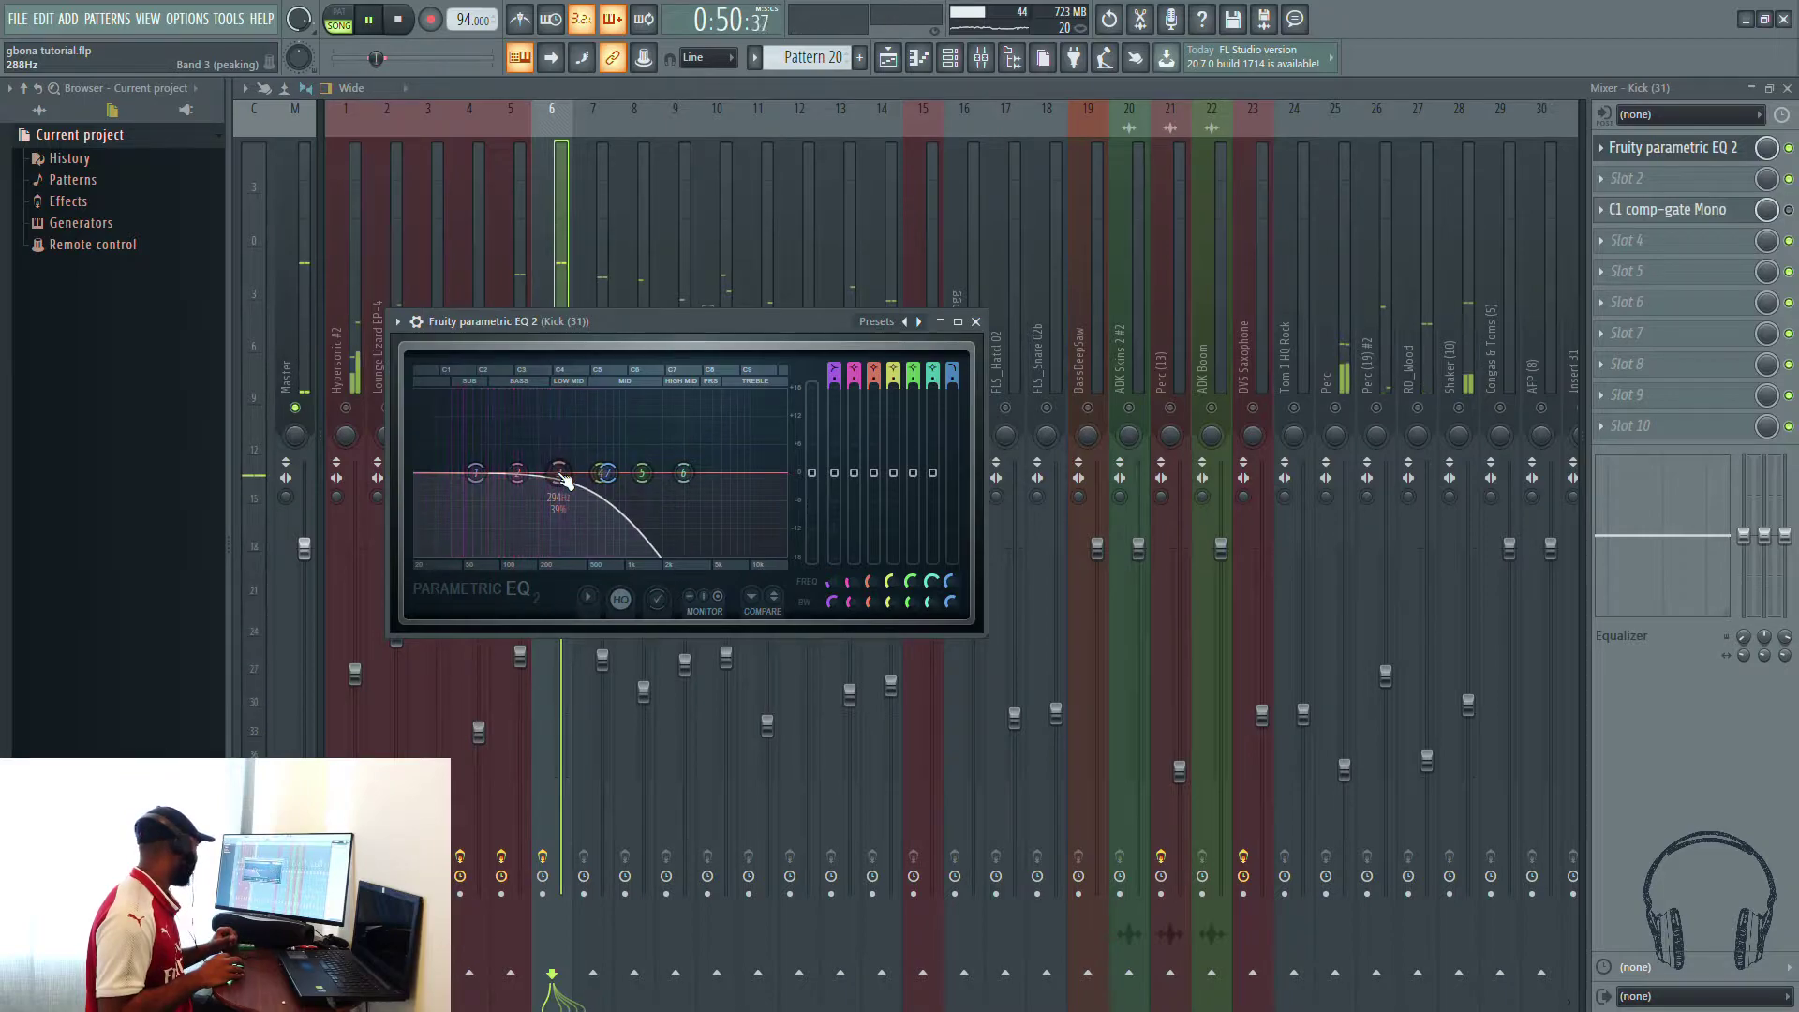
{"action": "left_click_drag", "start_coordinate": [558, 472], "coordinate": [518, 464]}
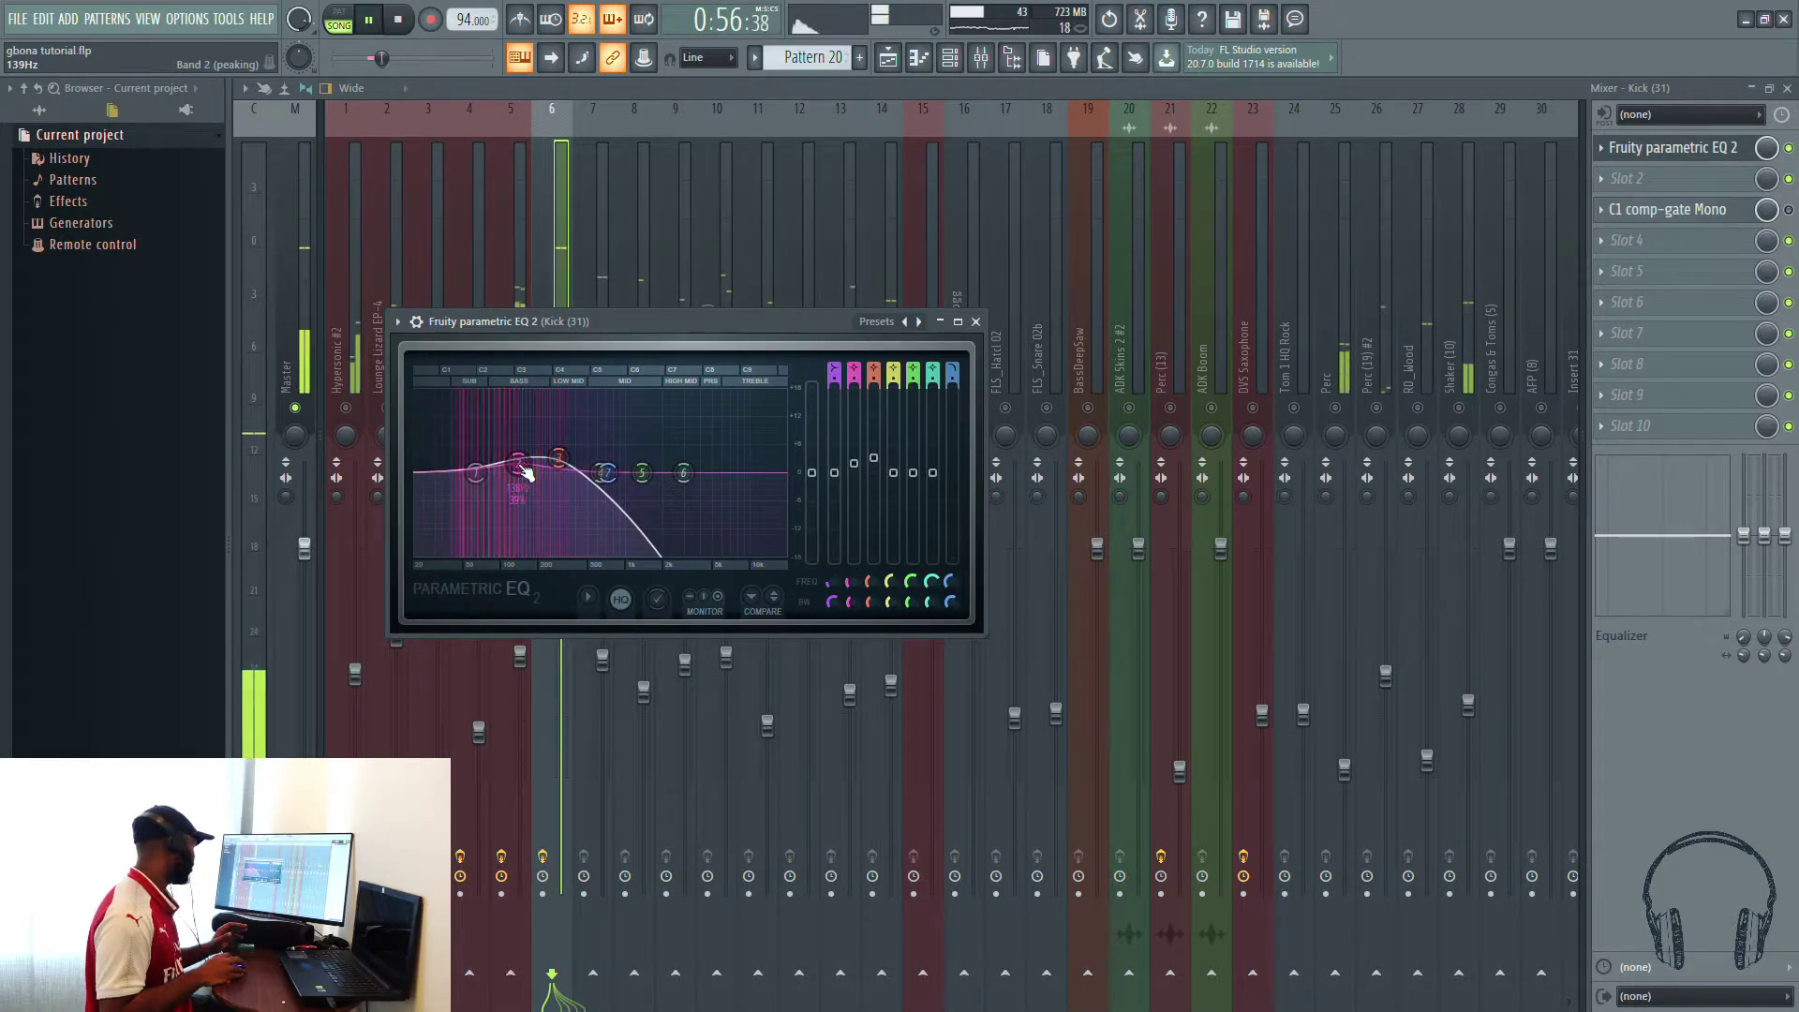
{"action": "left_click", "coordinate": [976, 321]}
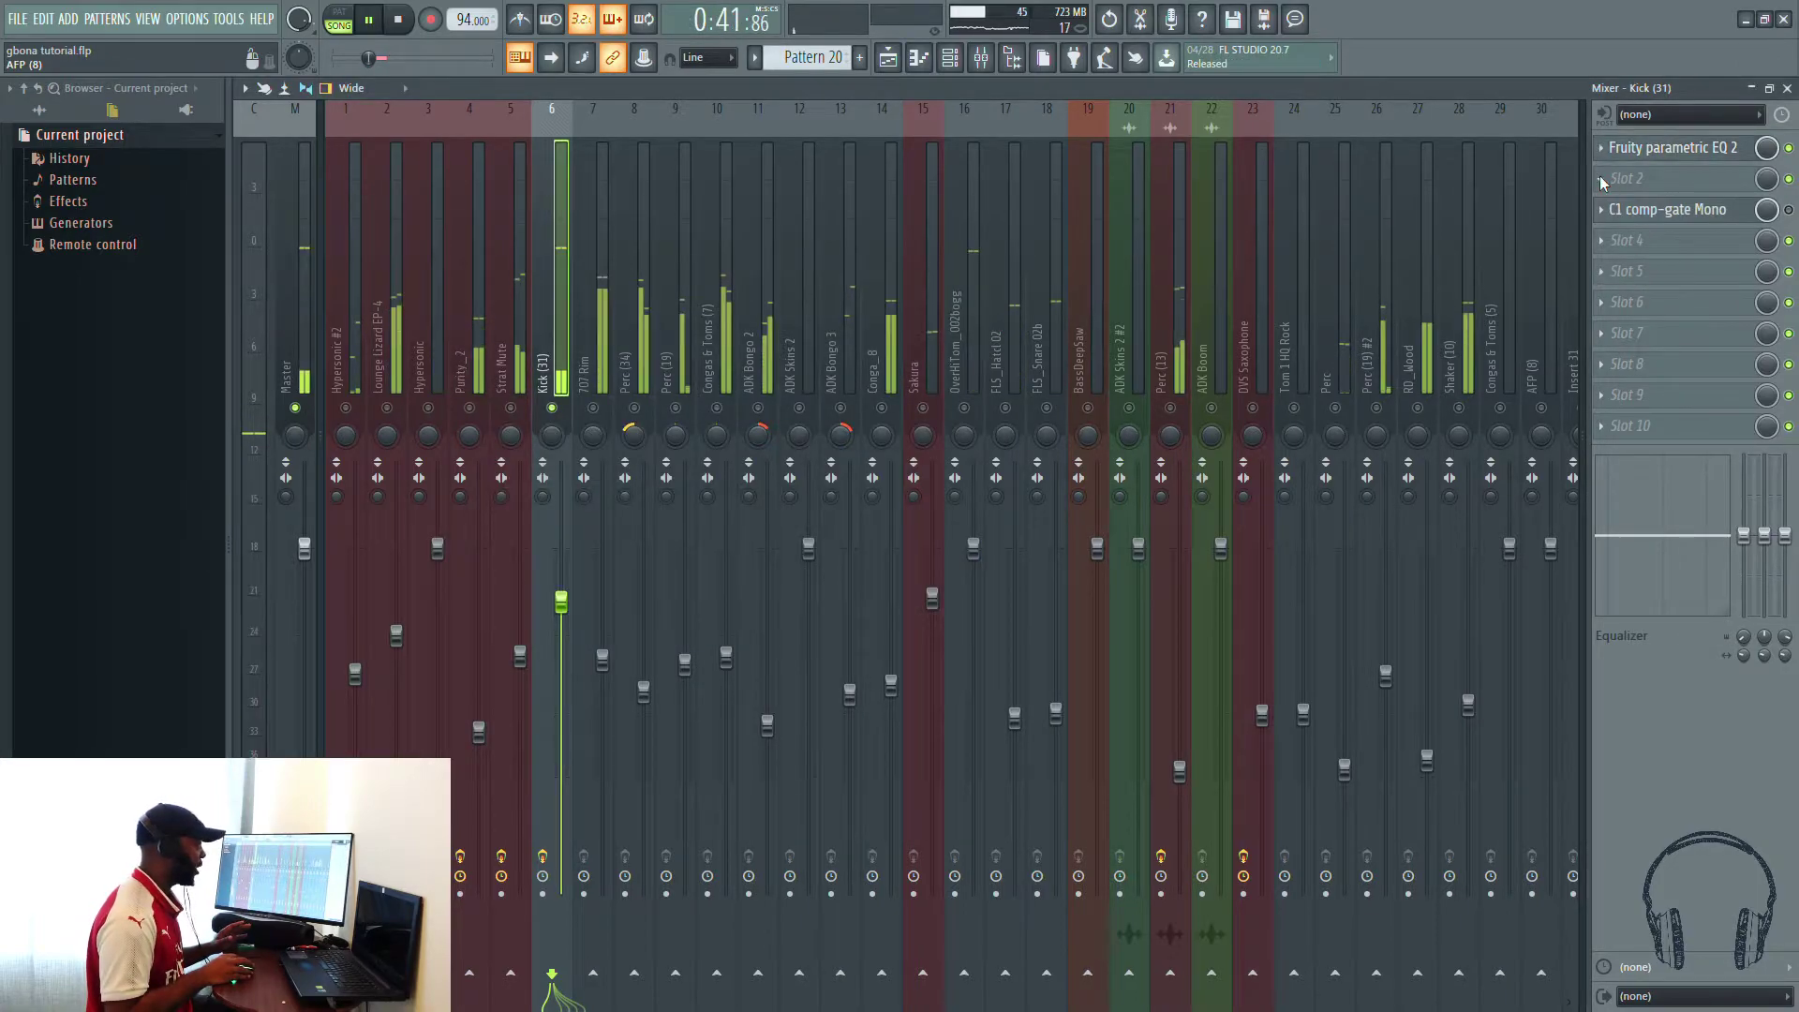
Step: Add Fruity Blood Overdrive to the Kick's slot 2, raise its pre amp to about 0.3, and check the C1 comp-gate Mono
{"action": "left_click", "coordinate": [1365, 319]}
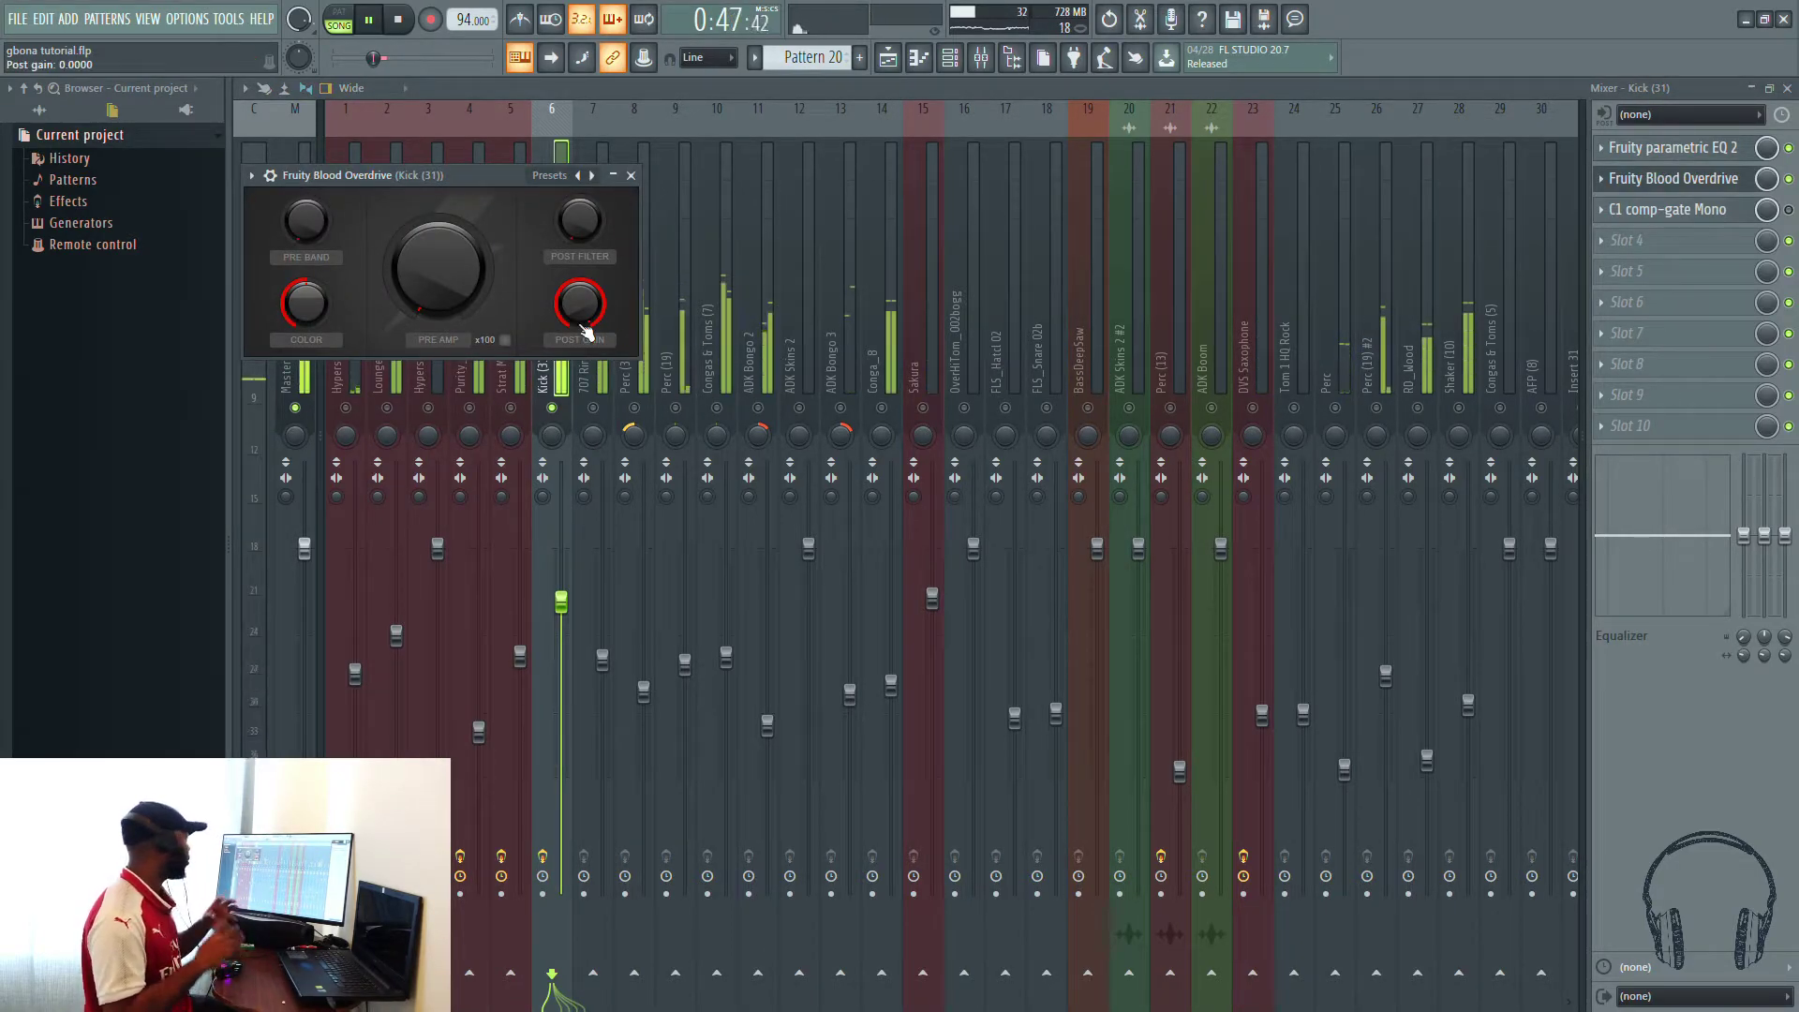
{"action": "left_click_drag", "start_coordinate": [465, 274], "coordinate": [465, 247]}
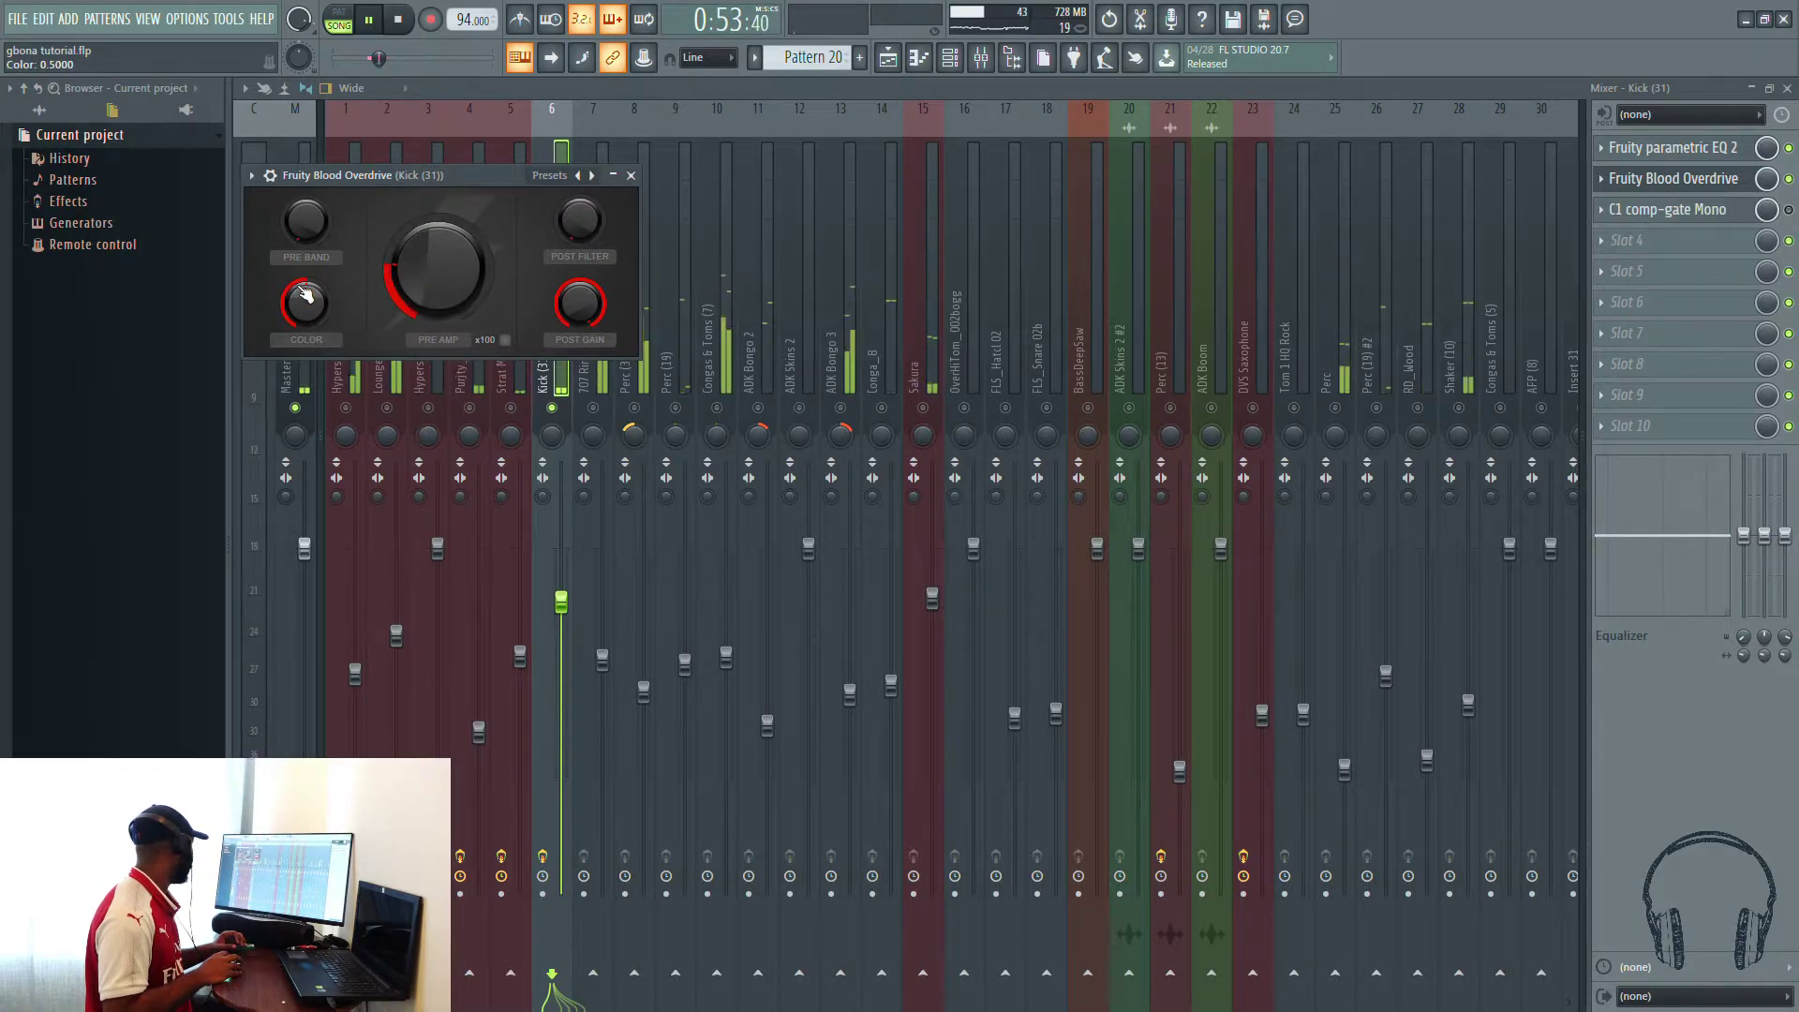
{"action": "left_click_drag", "start_coordinate": [307, 305], "coordinate": [414, 277]}
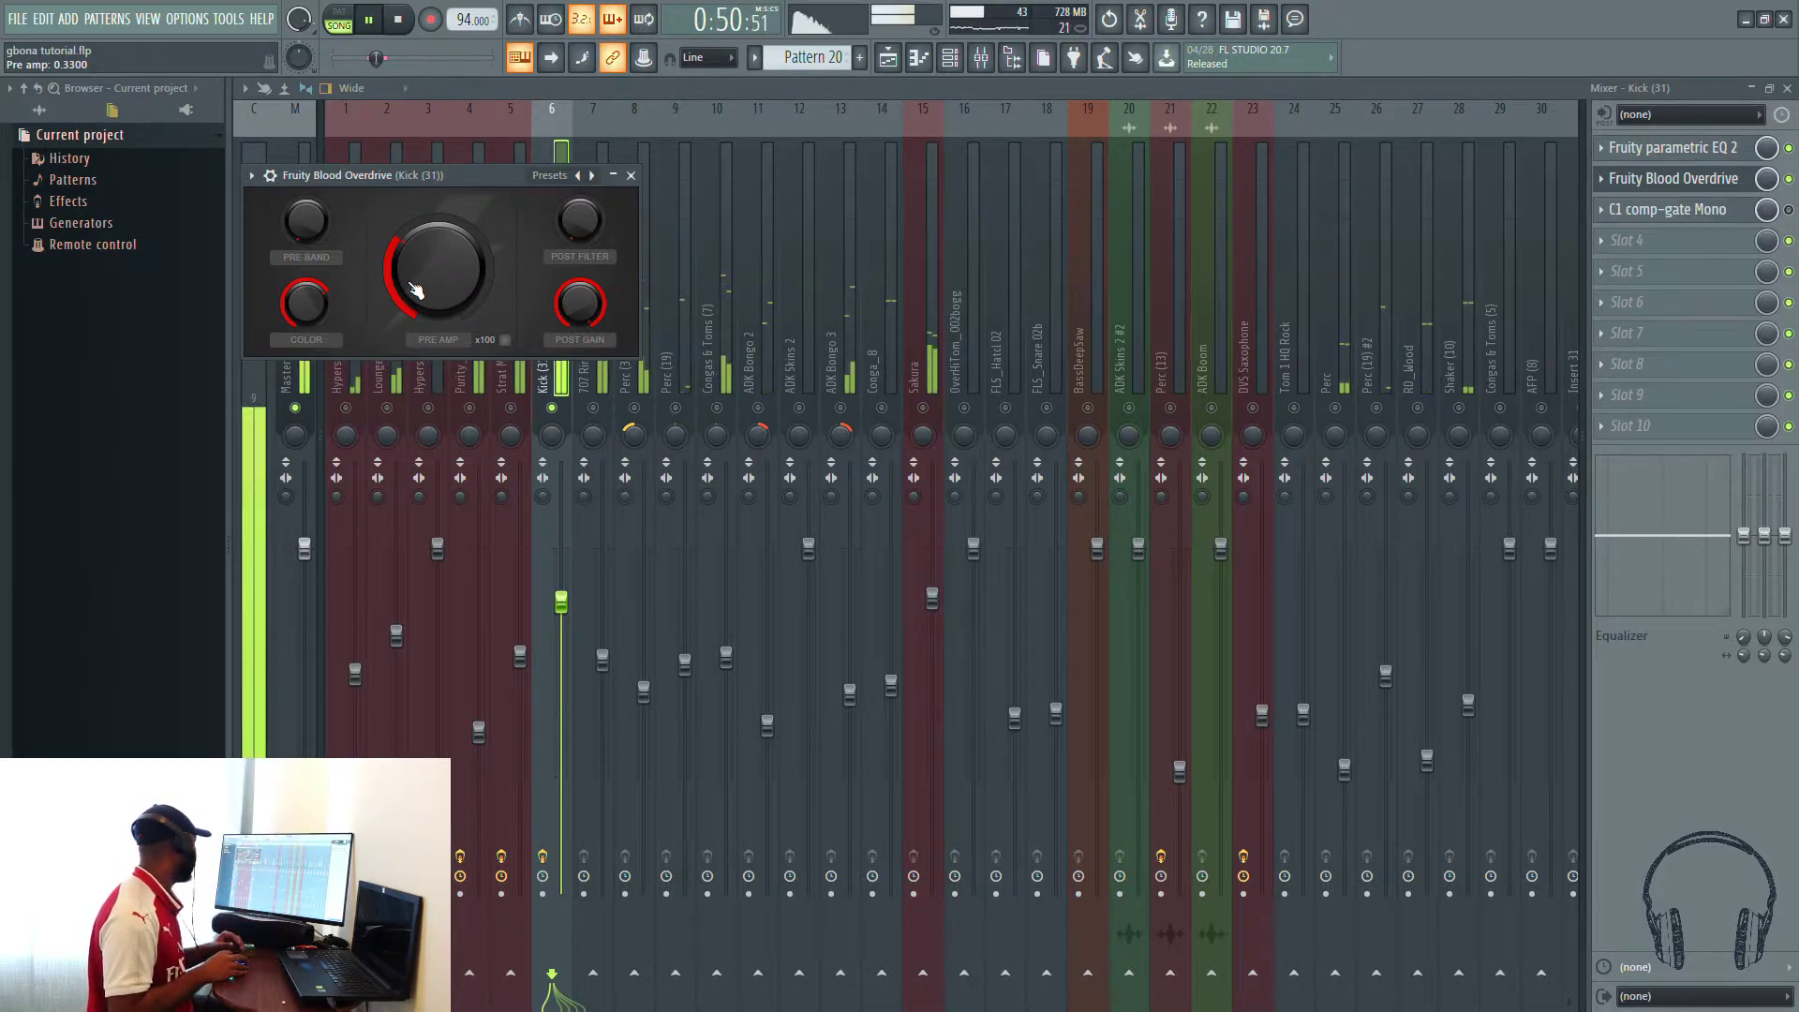
{"action": "left_click_drag", "start_coordinate": [415, 291], "coordinate": [415, 300]}
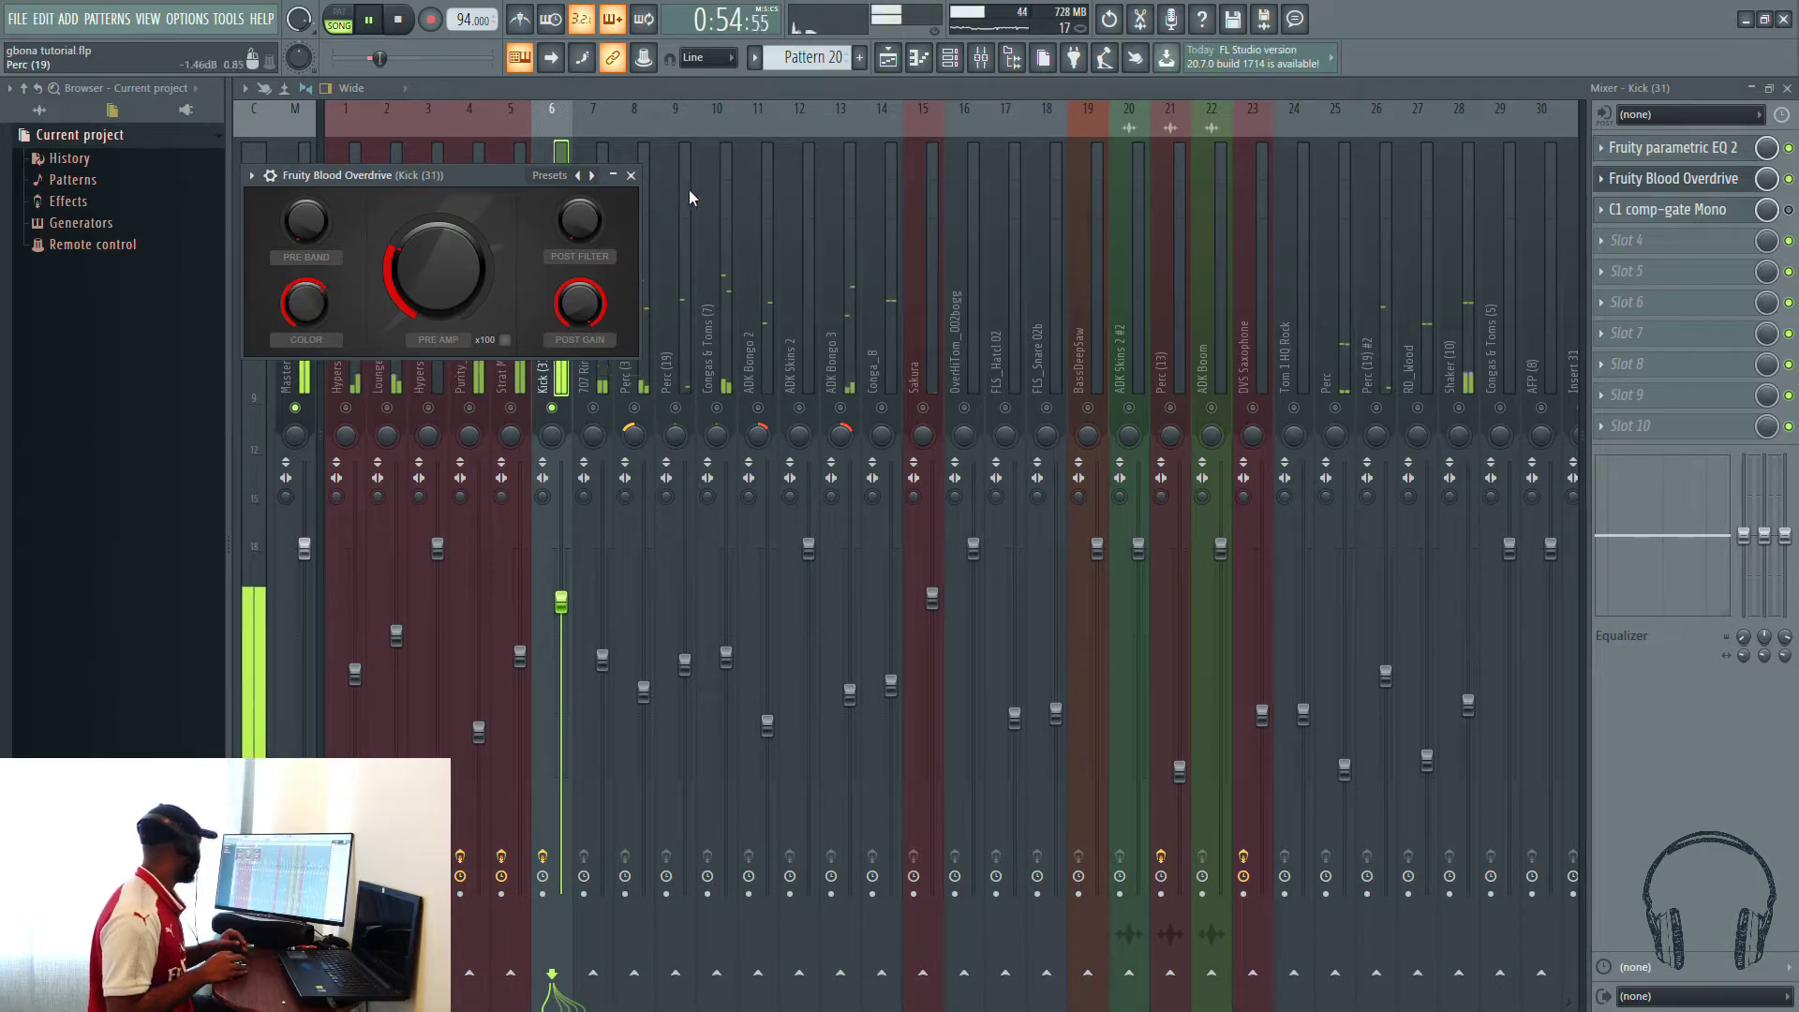
{"action": "left_click", "coordinate": [632, 175]}
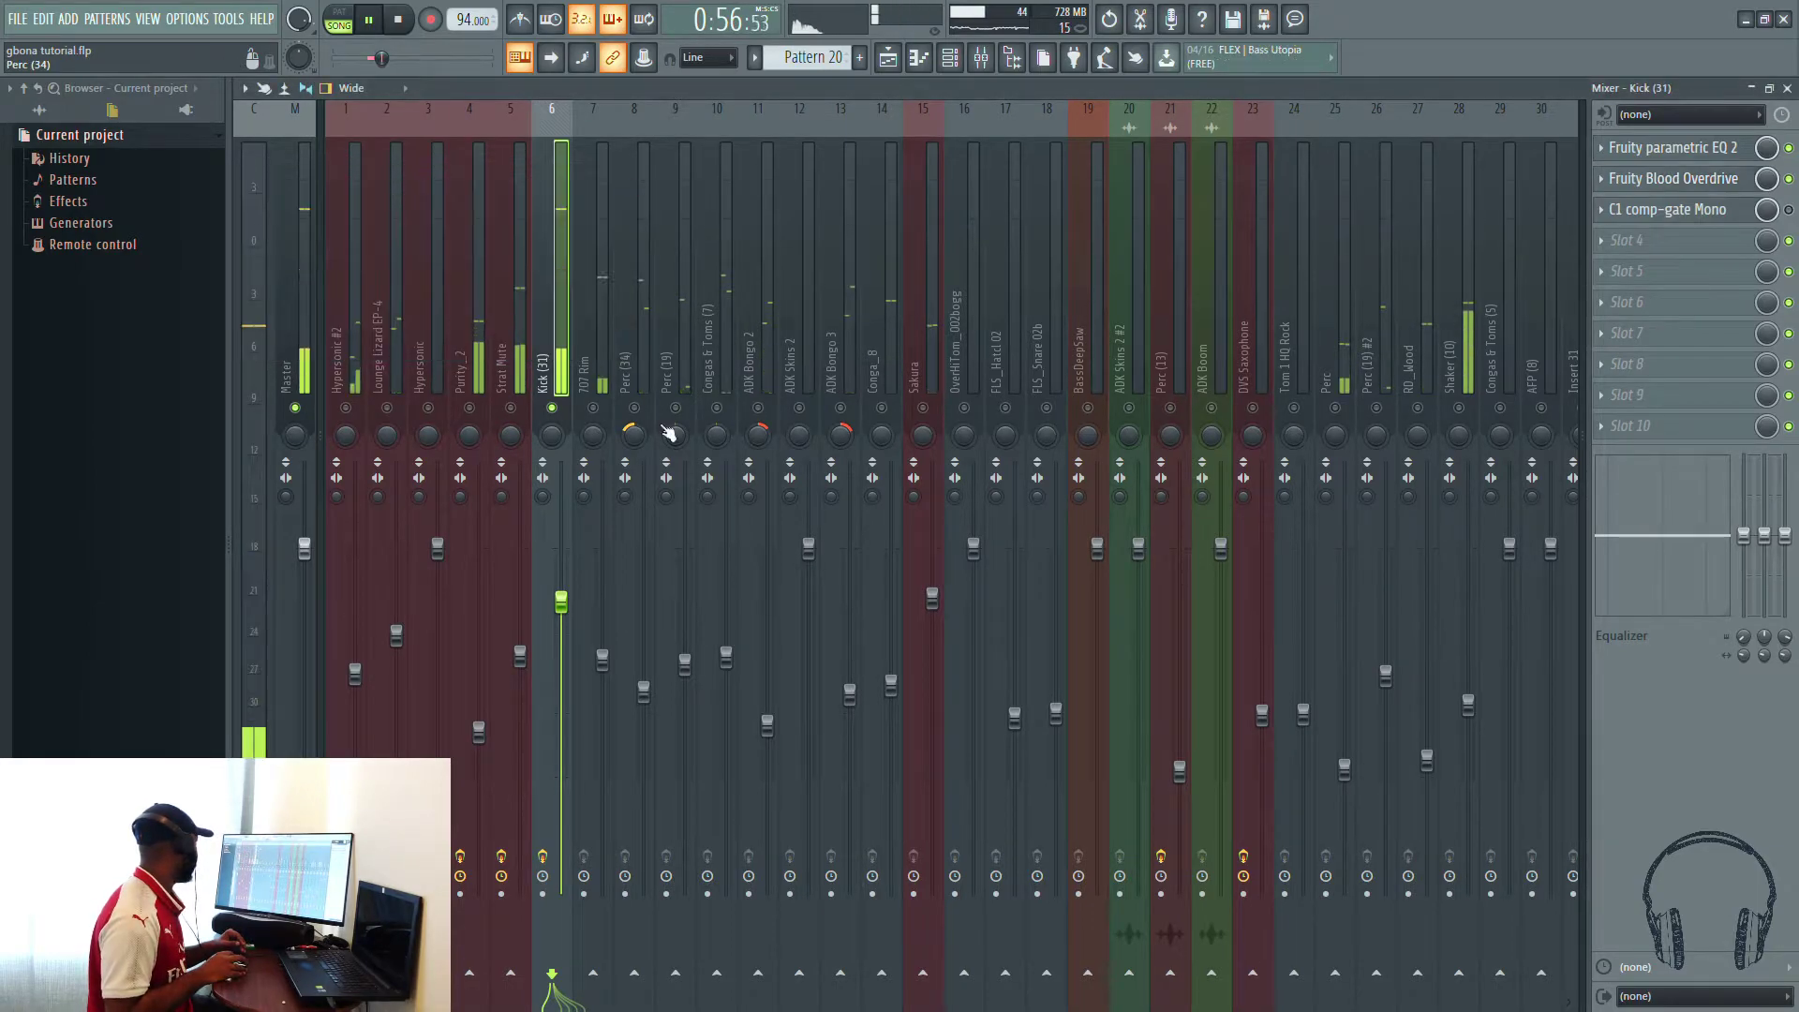
{"action": "left_click", "coordinate": [1714, 212]}
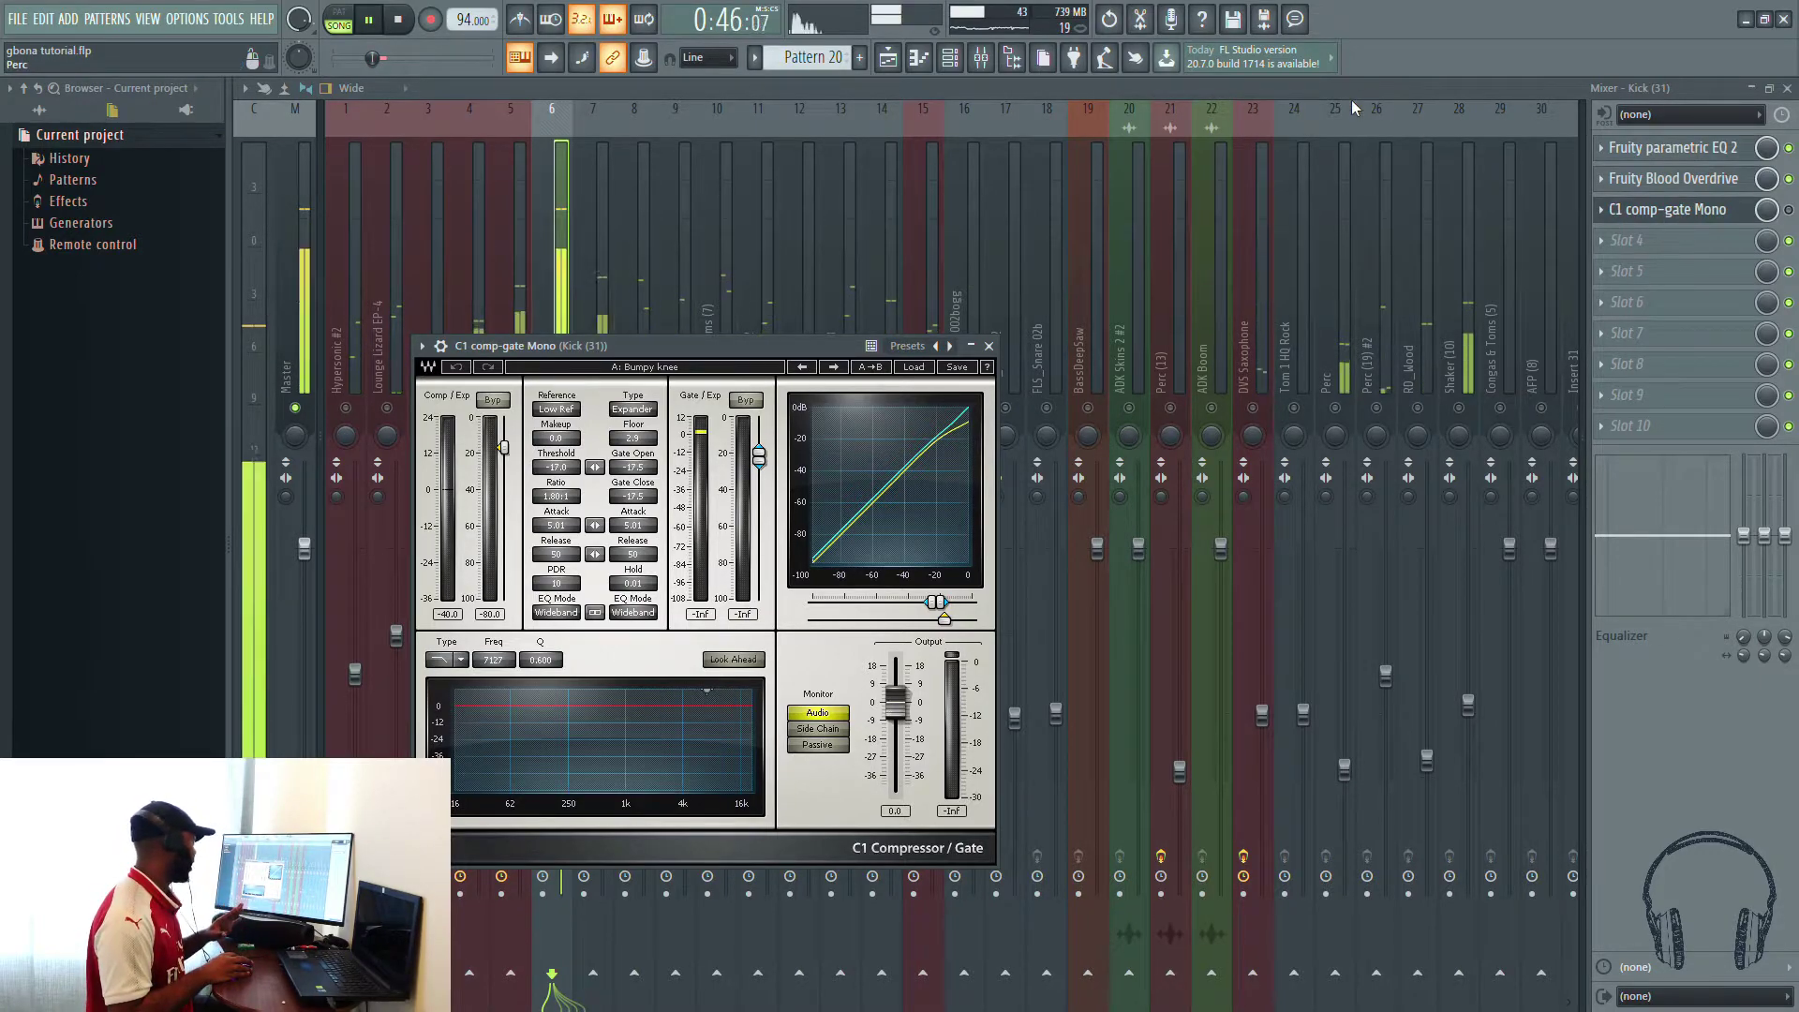
{"action": "key", "text": "Escape"}
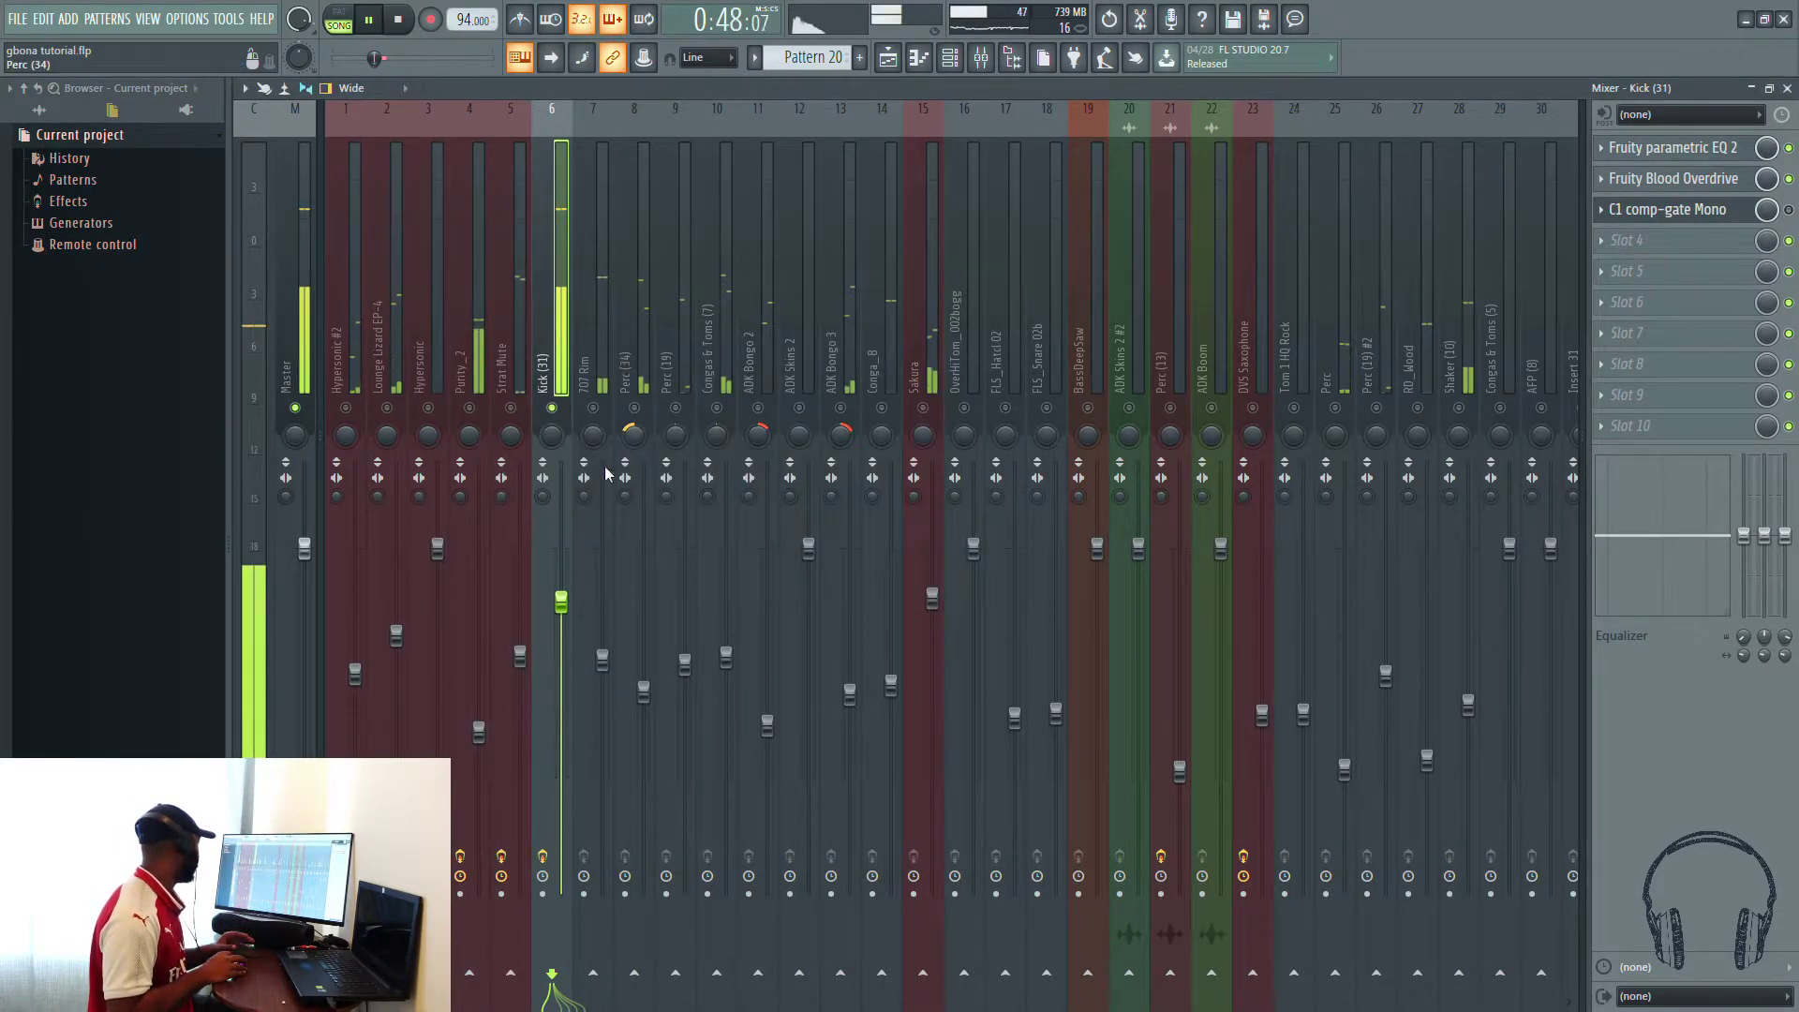
Step: Enable 707 Rim and add Fruity parametric EQ 2 with band 1 as a high pass at 643 Hz
{"action": "left_click", "coordinate": [598, 403]}
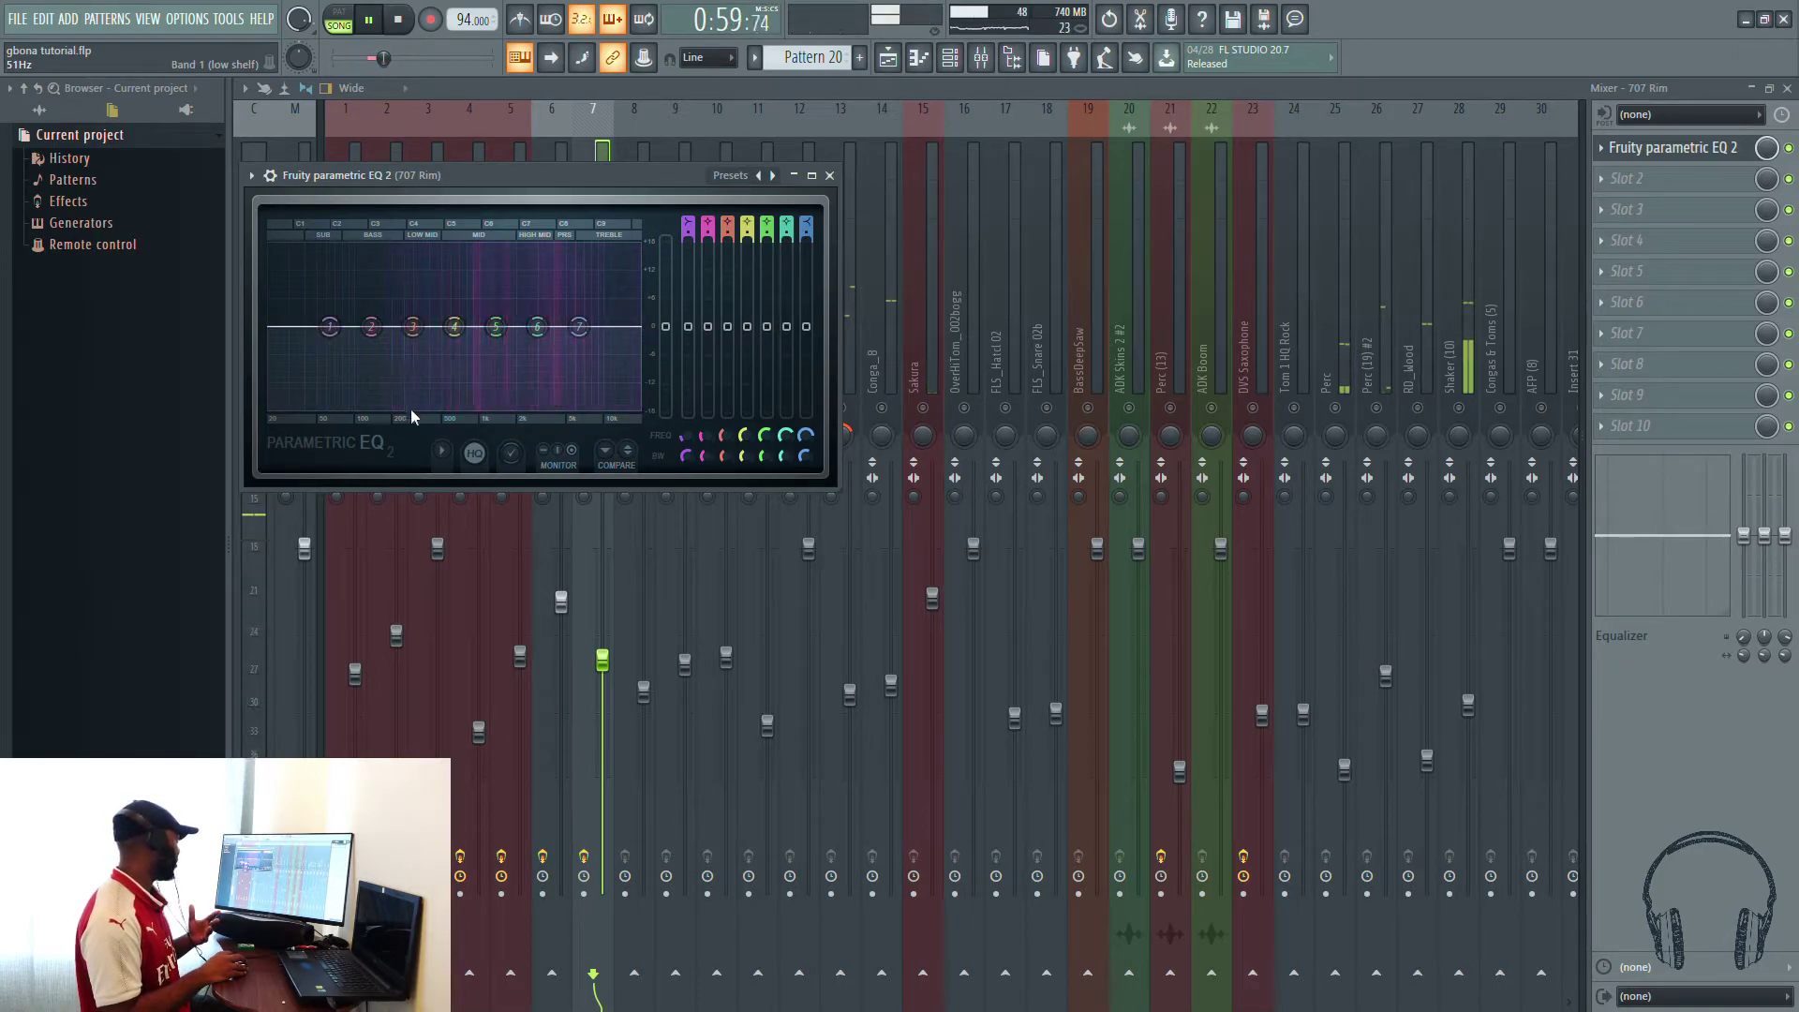
{"action": "middle_click", "coordinate": [324, 314]}
{"action": "left_click_drag", "start_coordinate": [328, 323], "coordinate": [452, 326]}
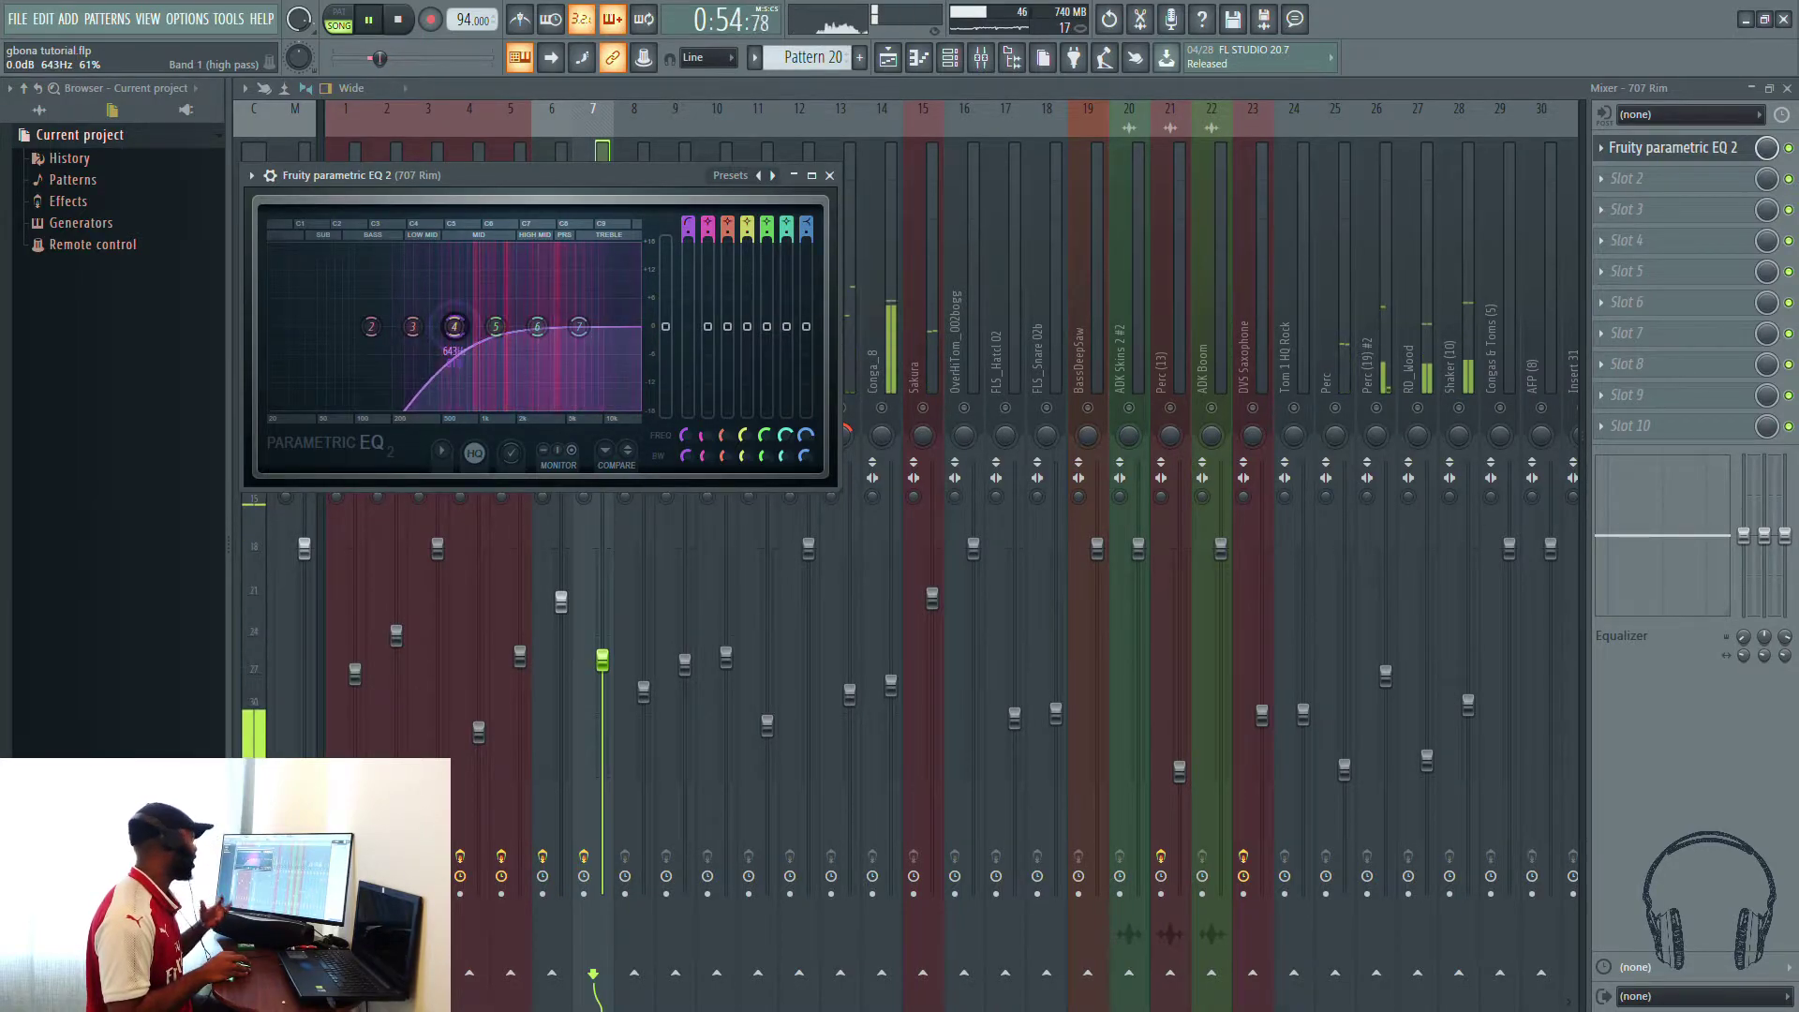
{"action": "left_click", "coordinate": [829, 176]}
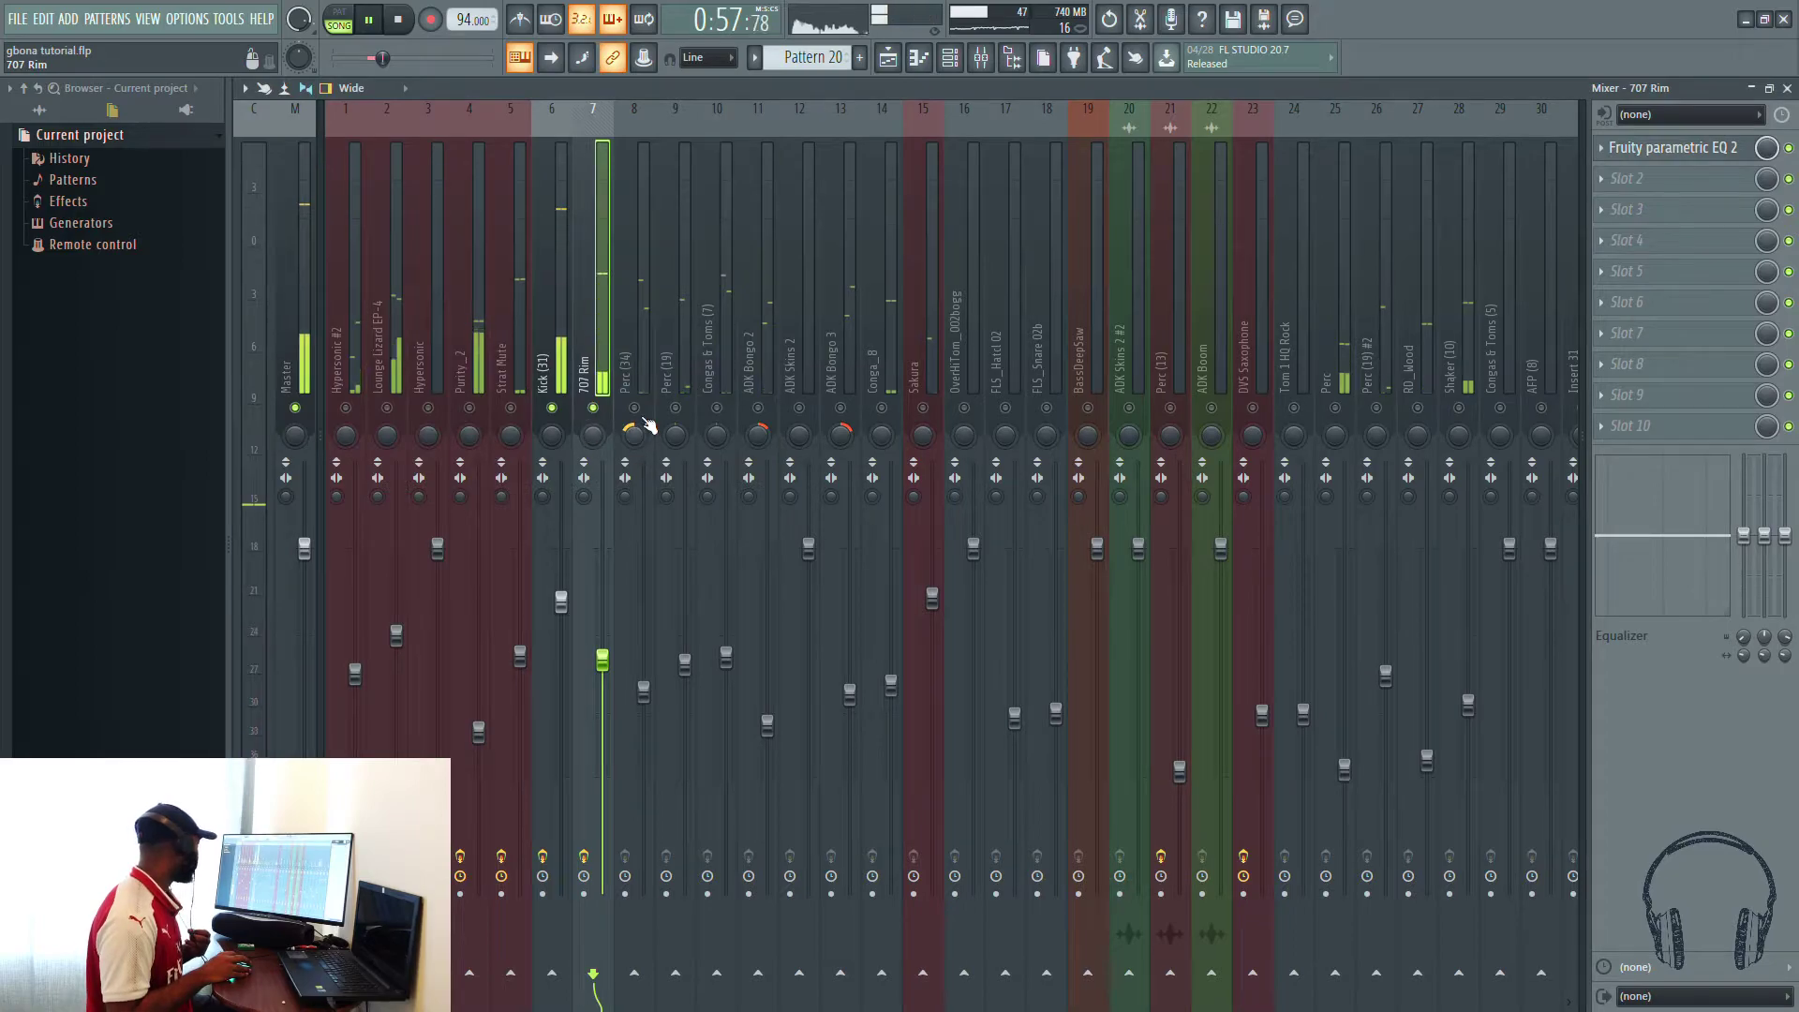
Step: Enable Perc (34) and Perc (19) and cut their mixer EQ low bands to -18.0, at 161 Hz and 90 Hz respectively
{"action": "left_click", "coordinate": [637, 371]}
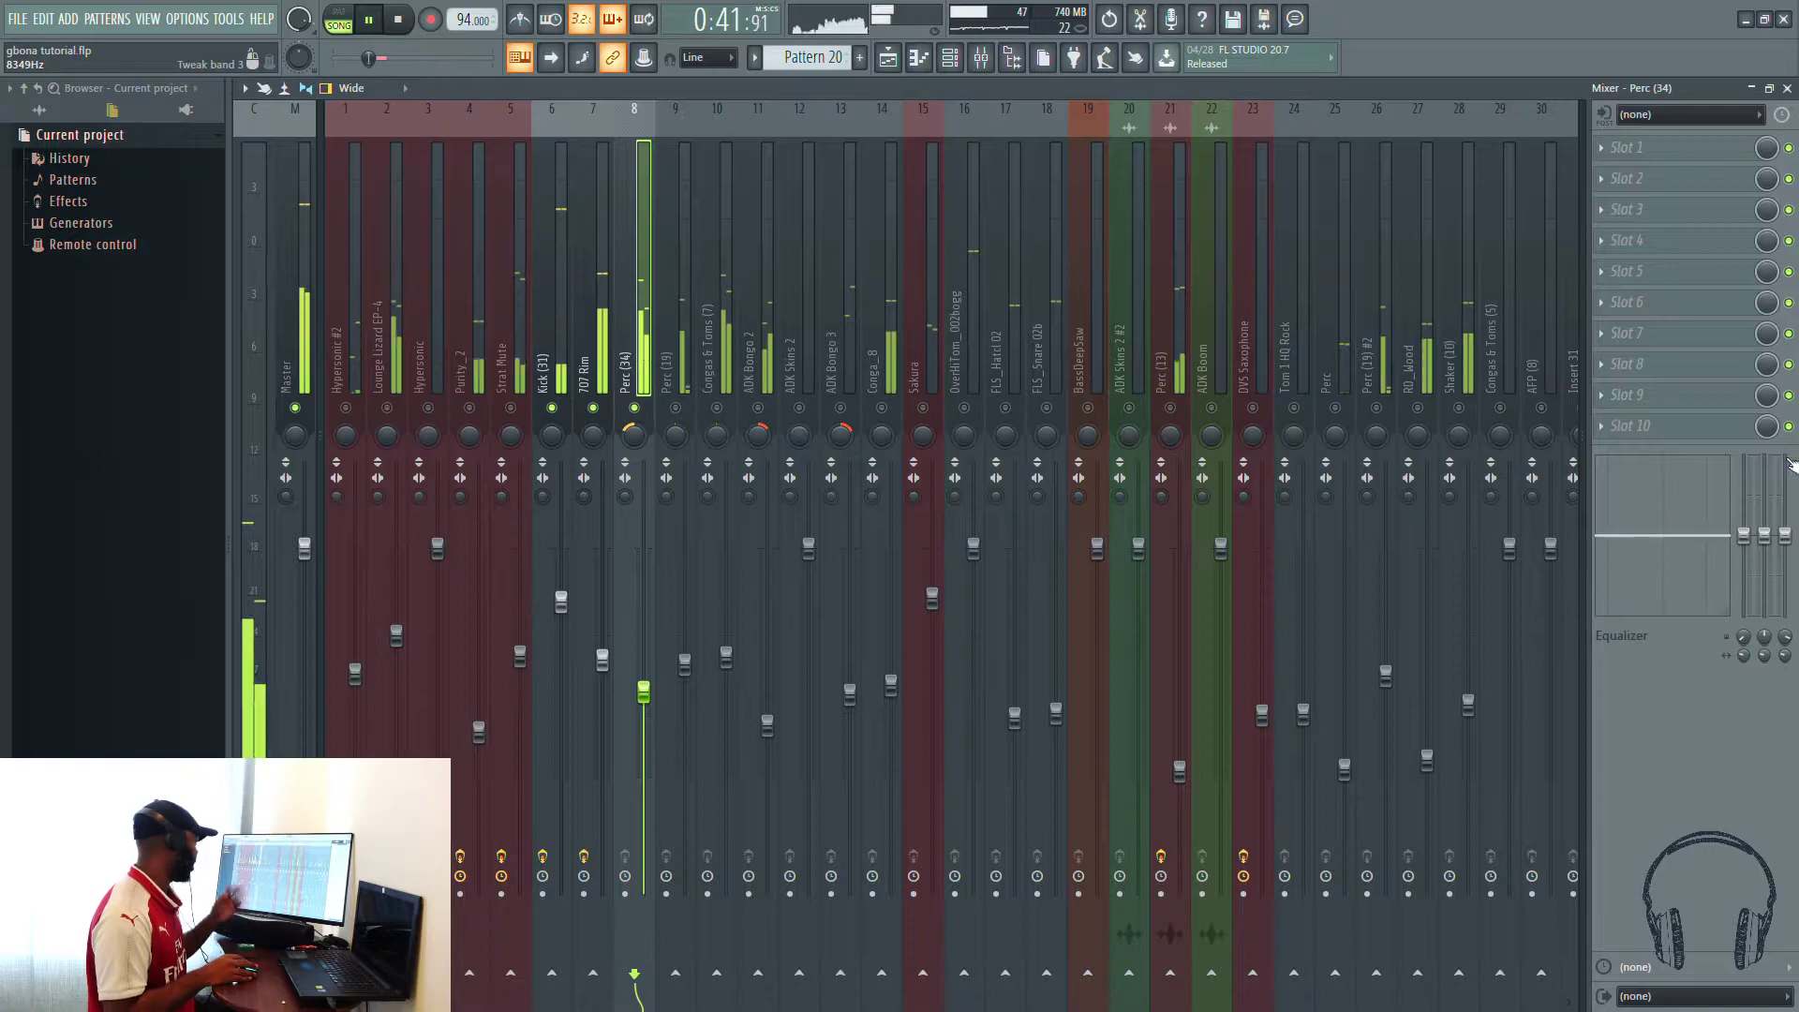
{"action": "left_click_drag", "start_coordinate": [1743, 535], "coordinate": [1744, 614]}
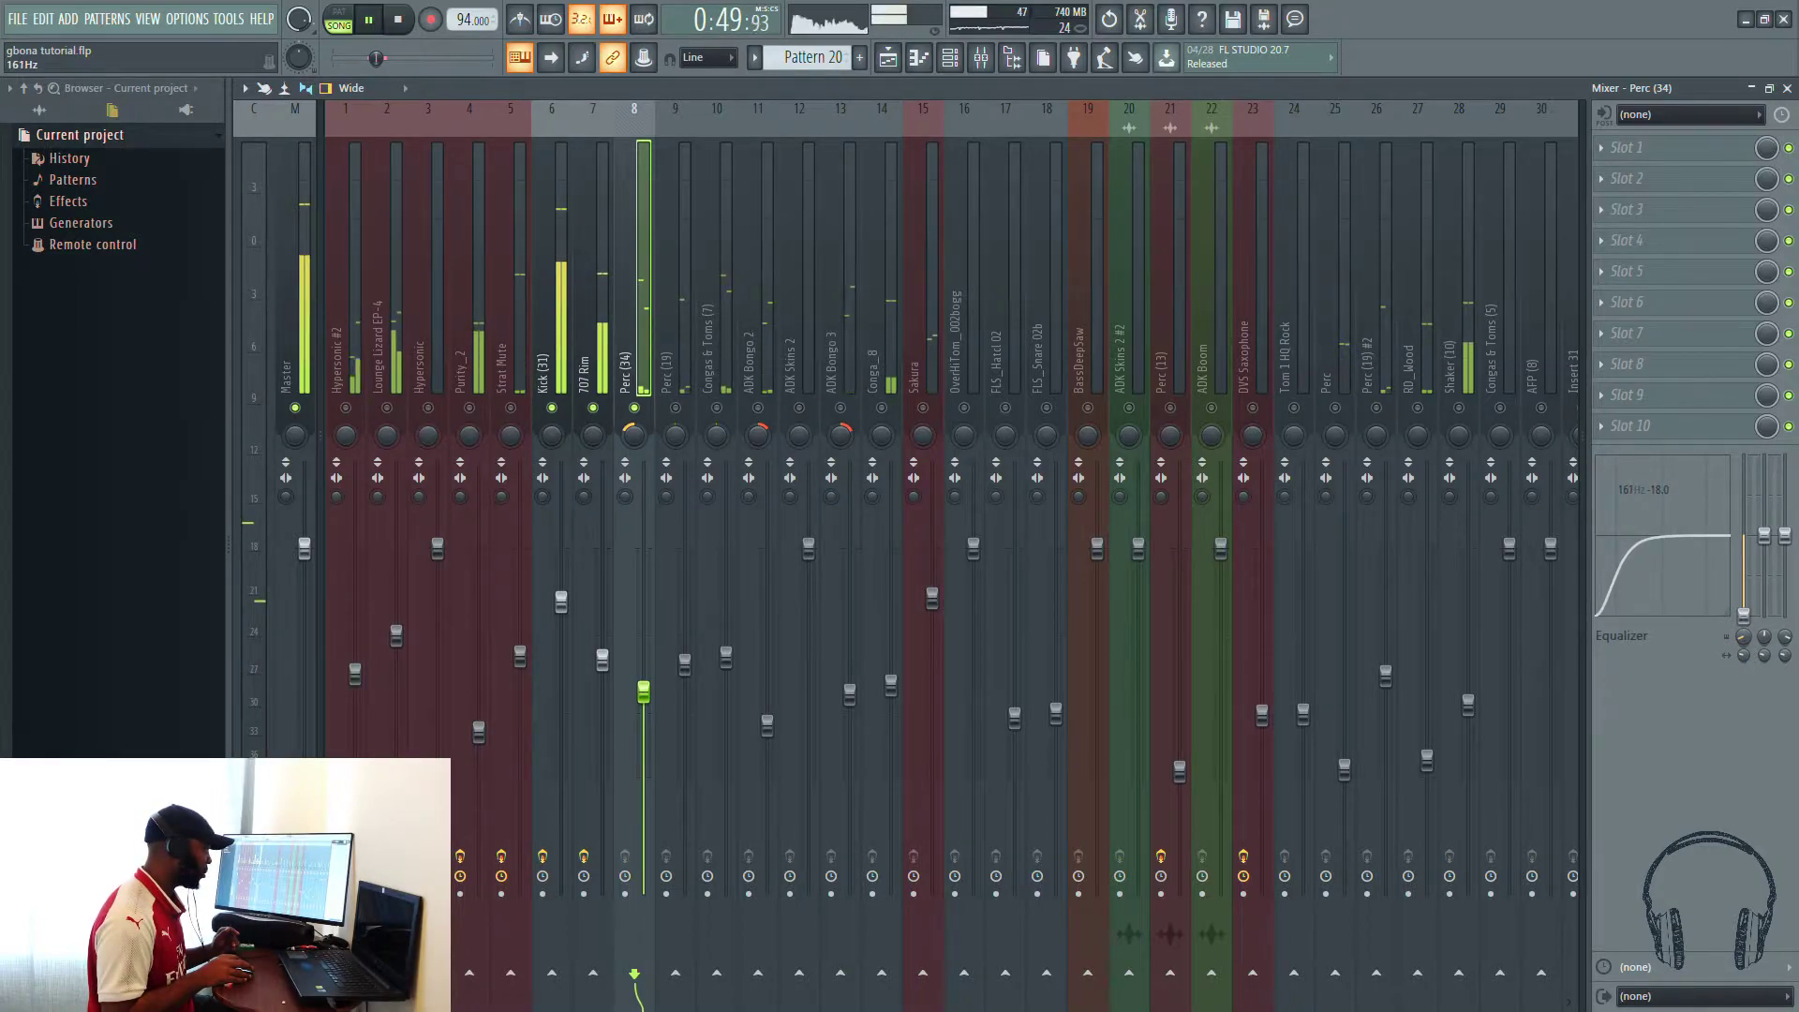
{"action": "left_click", "coordinate": [685, 328]}
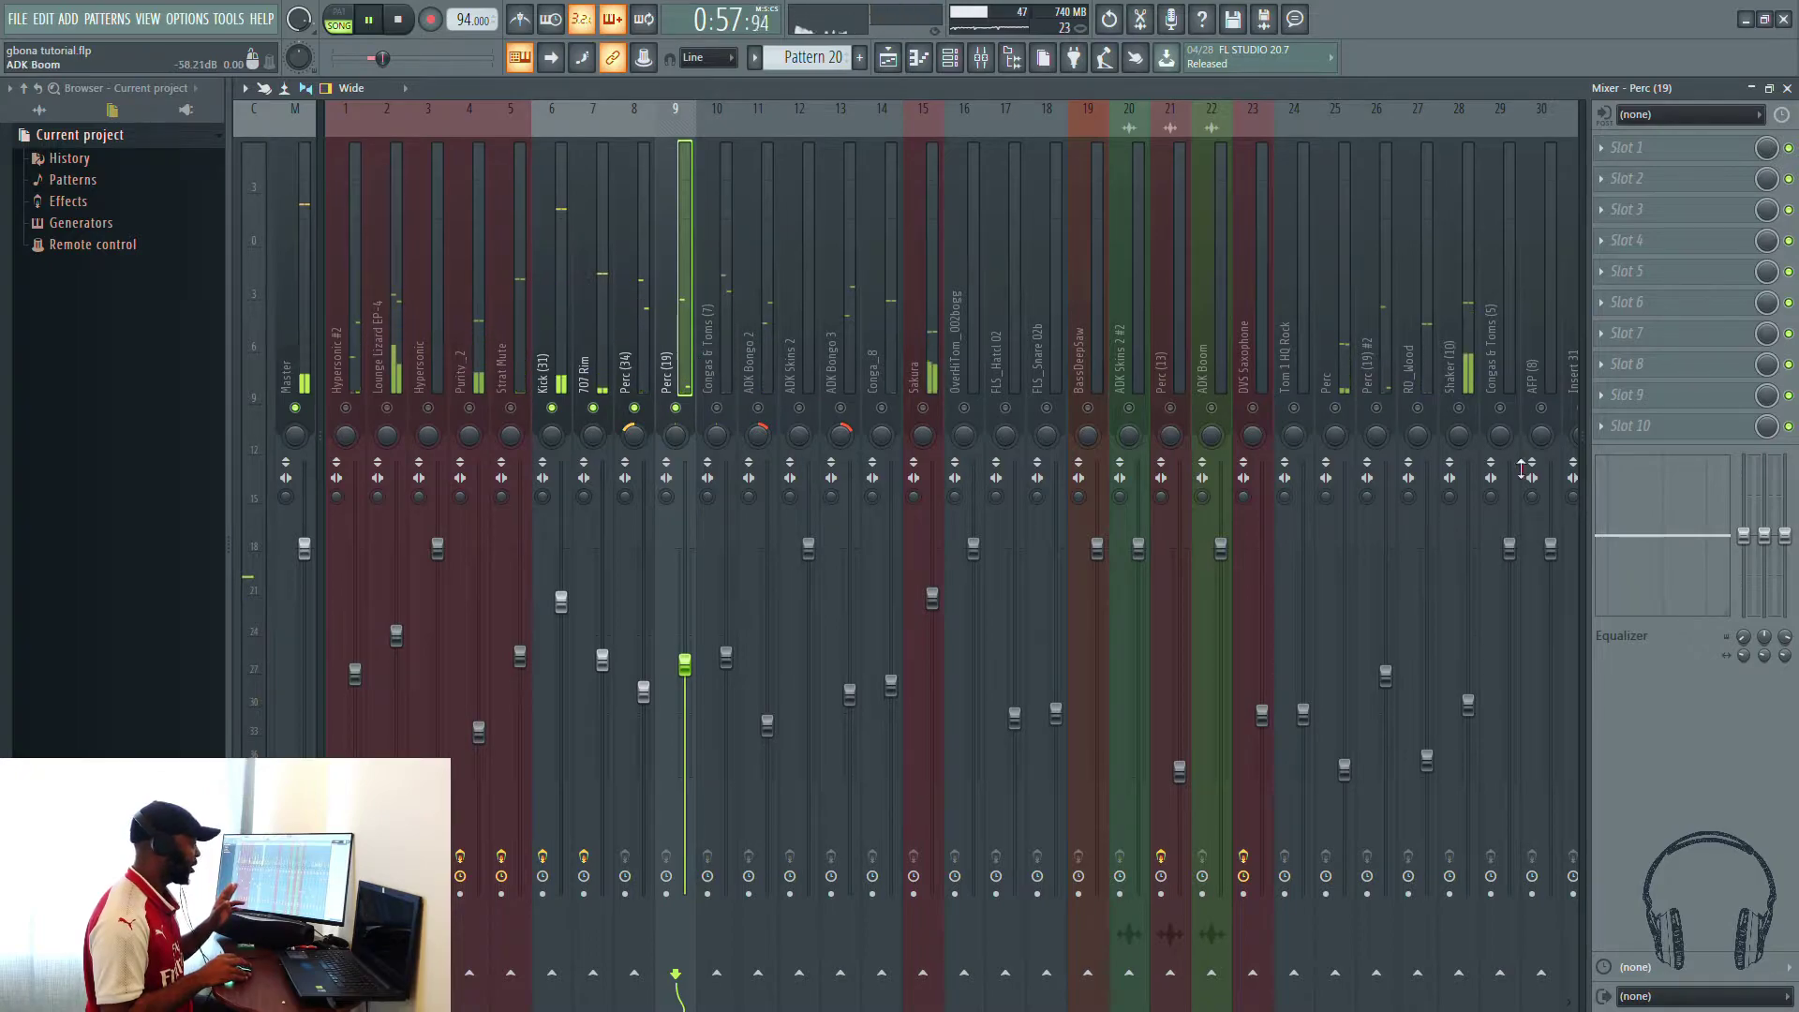
{"action": "left_click_drag", "start_coordinate": [1744, 539], "coordinate": [1746, 619]}
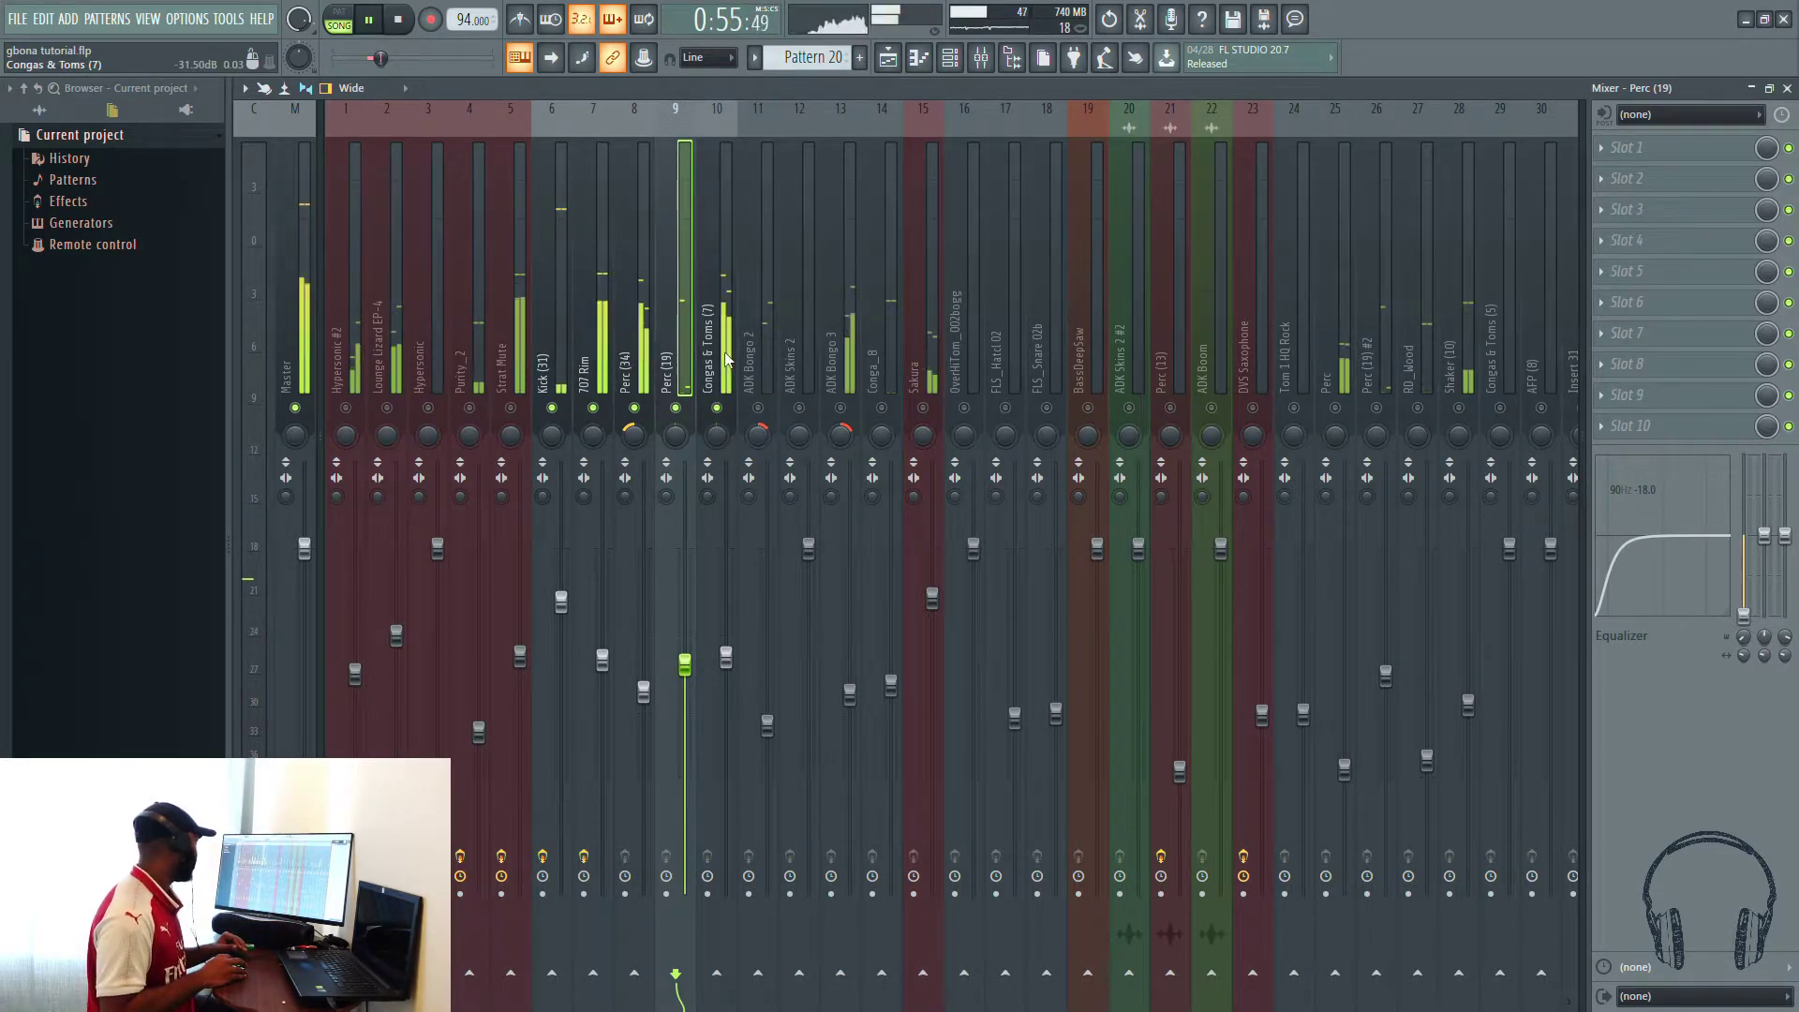
Step: Enable Congas & Toms (7) and cut its mixer EQ low band to -18.0 at 565 Hz
{"action": "left_click", "coordinate": [727, 409]}
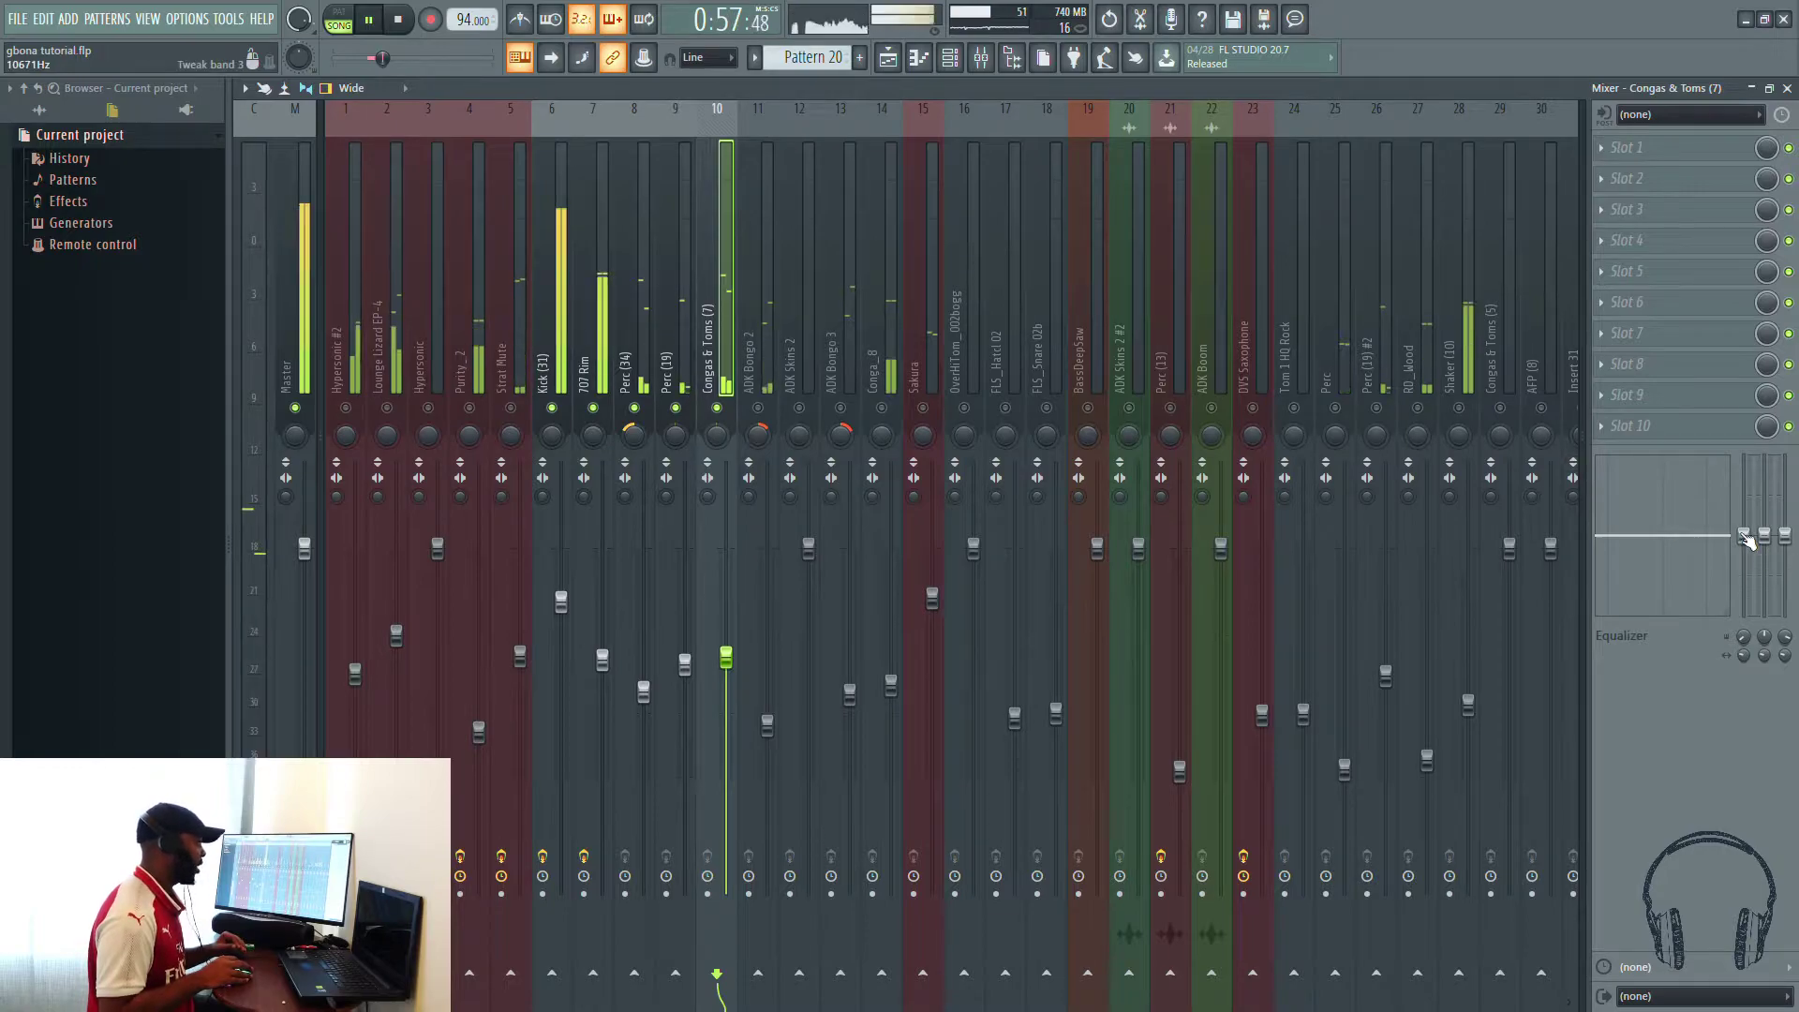
{"action": "left_click_drag", "start_coordinate": [1744, 534], "coordinate": [1744, 616]}
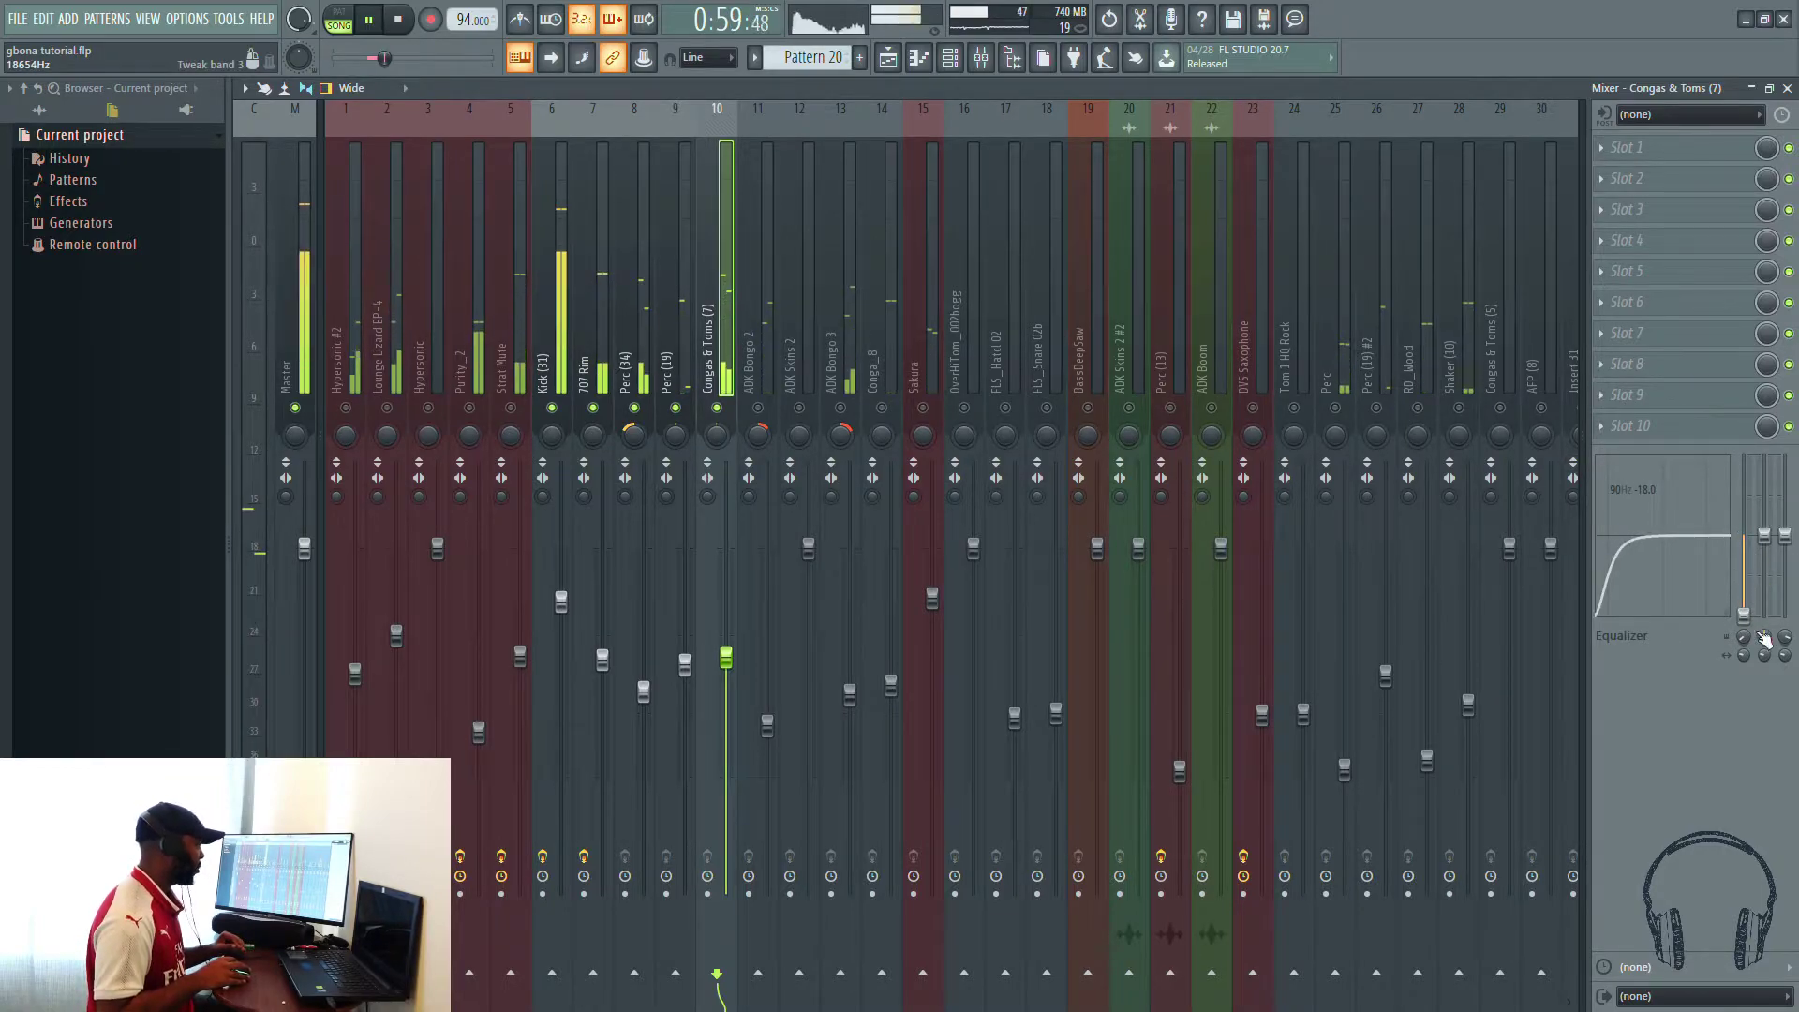
{"action": "left_click_drag", "start_coordinate": [1743, 638], "coordinate": [1744, 588]}
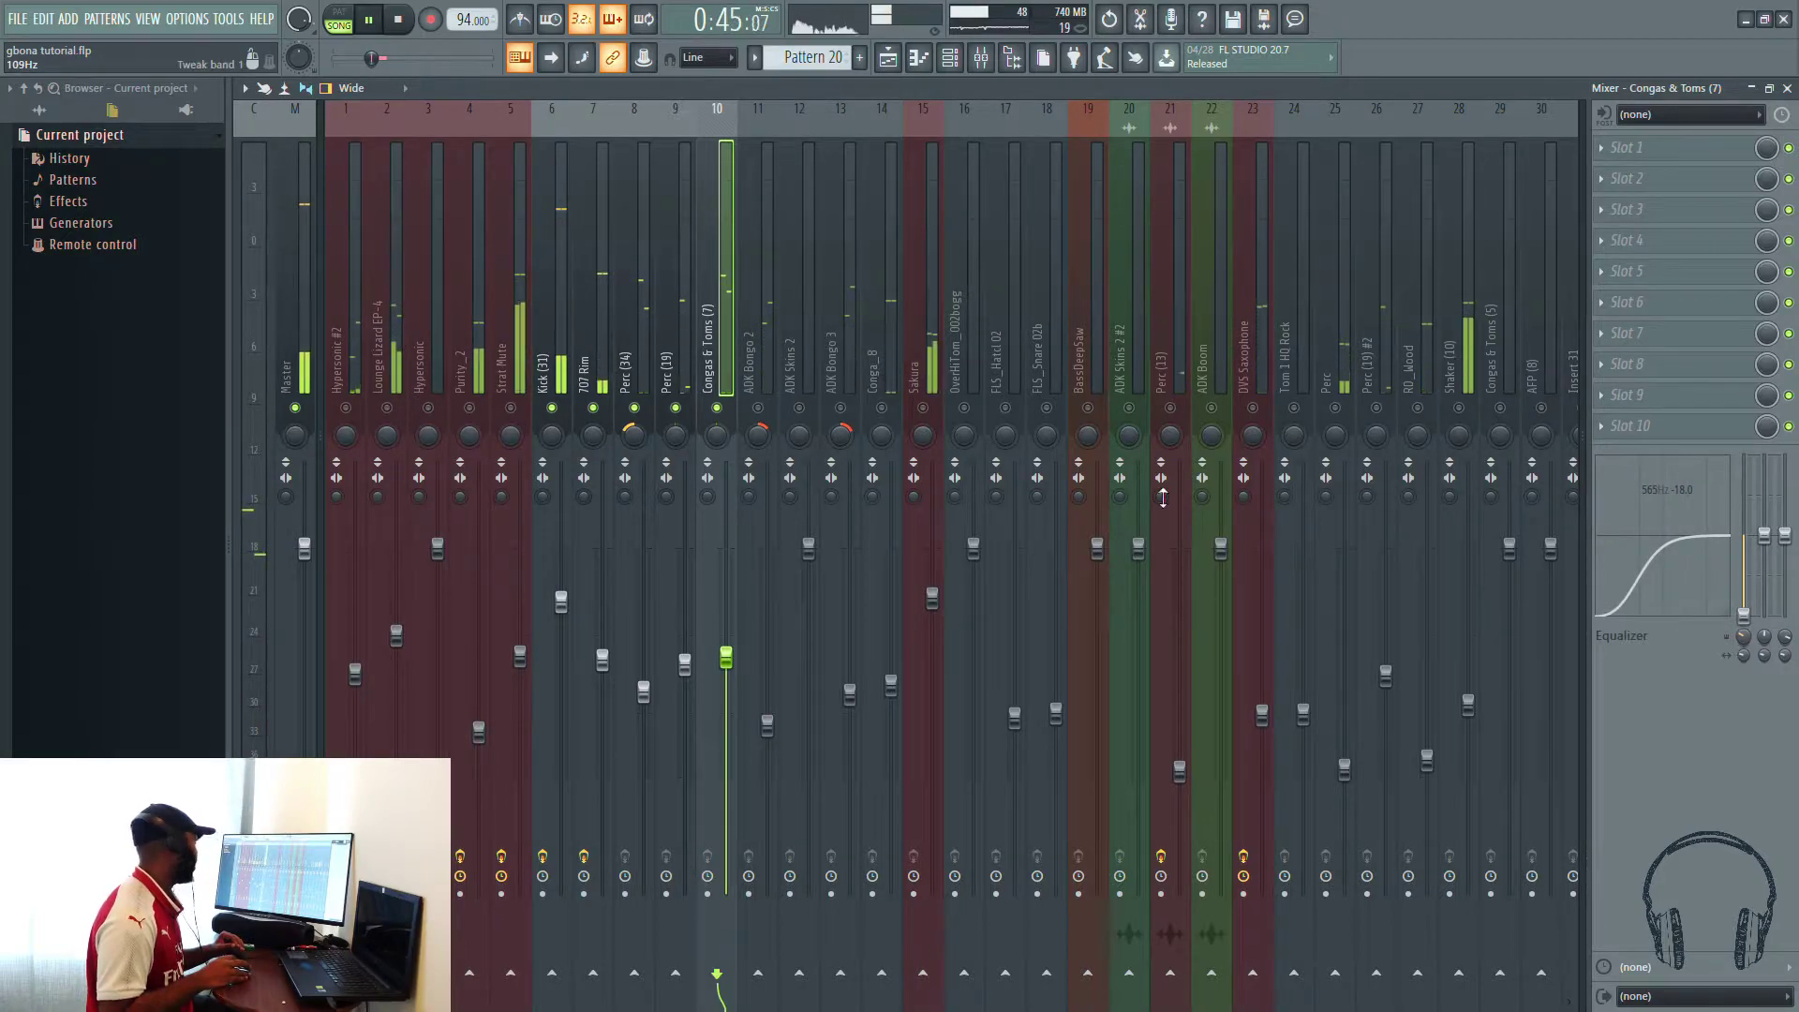
Step: Enable ADK Bongo 2 and ADK Bongo 3 and cut their mixer EQ low bands to -18.0, at 131 Hz and 156 Hz respectively
{"action": "left_click", "coordinate": [771, 413]}
{"action": "left_click_drag", "start_coordinate": [1743, 534], "coordinate": [1759, 613]}
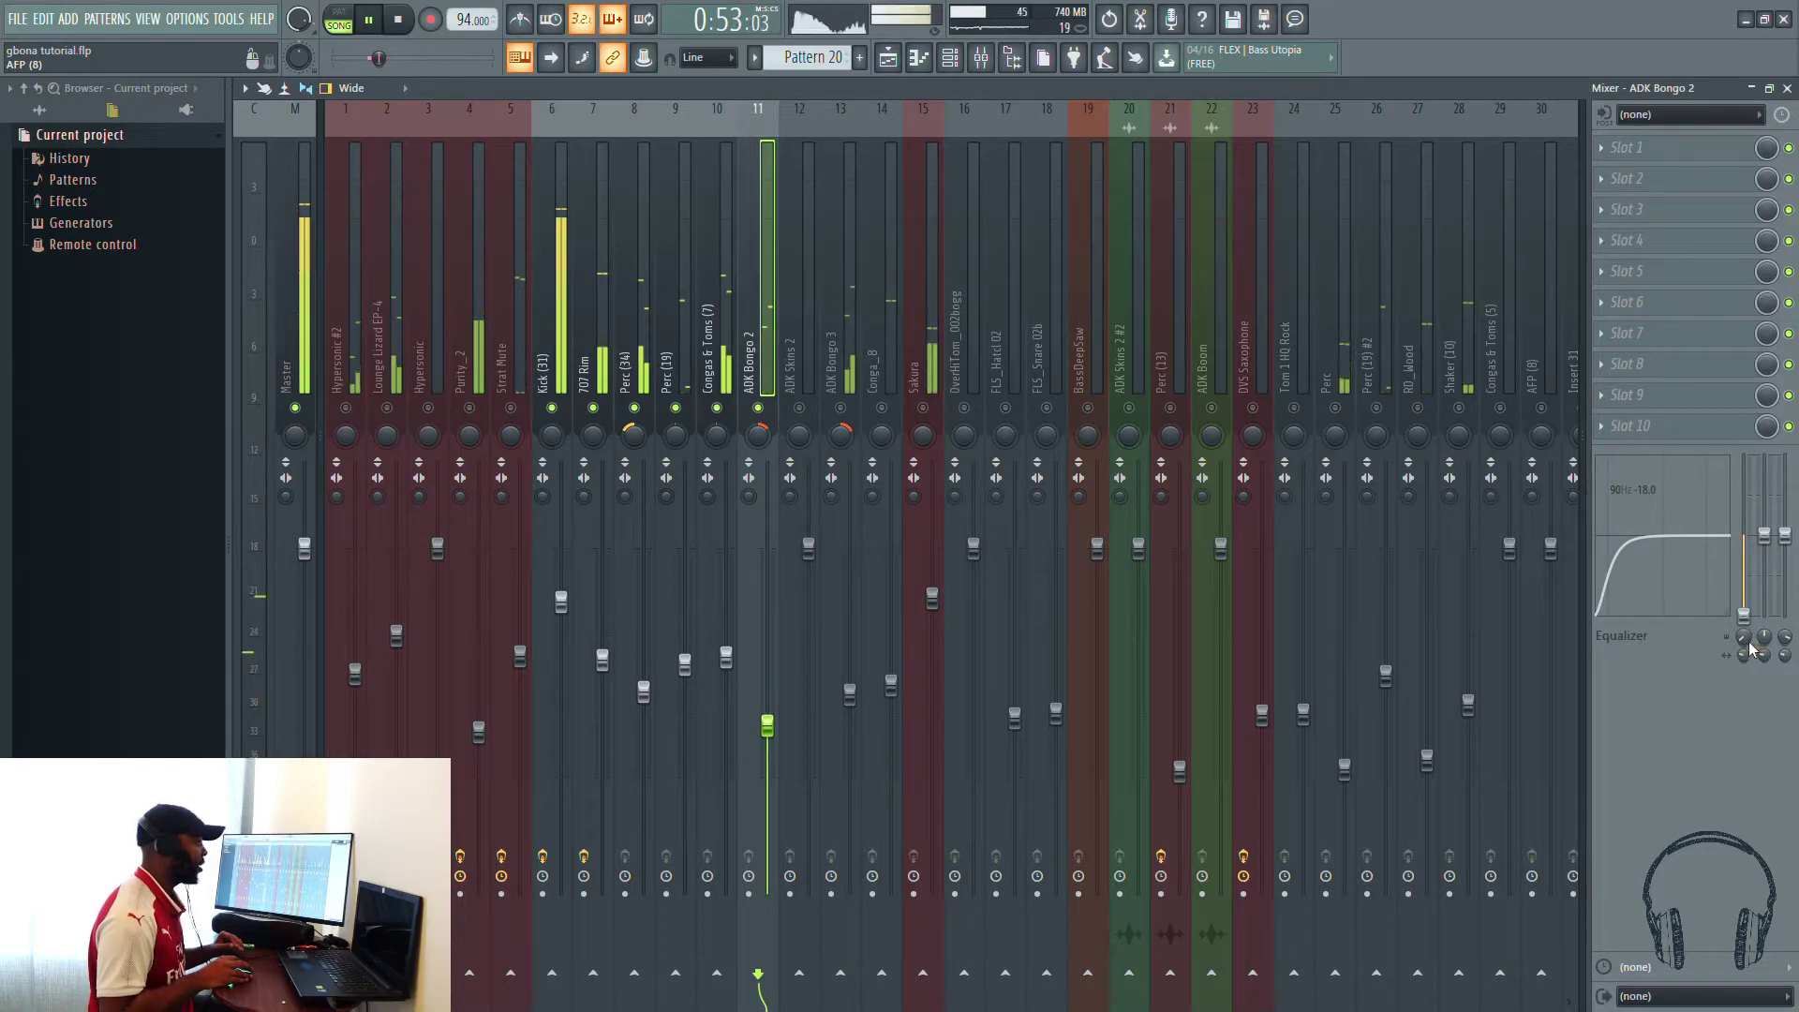
{"action": "left_click_drag", "start_coordinate": [1748, 645], "coordinate": [1748, 633]}
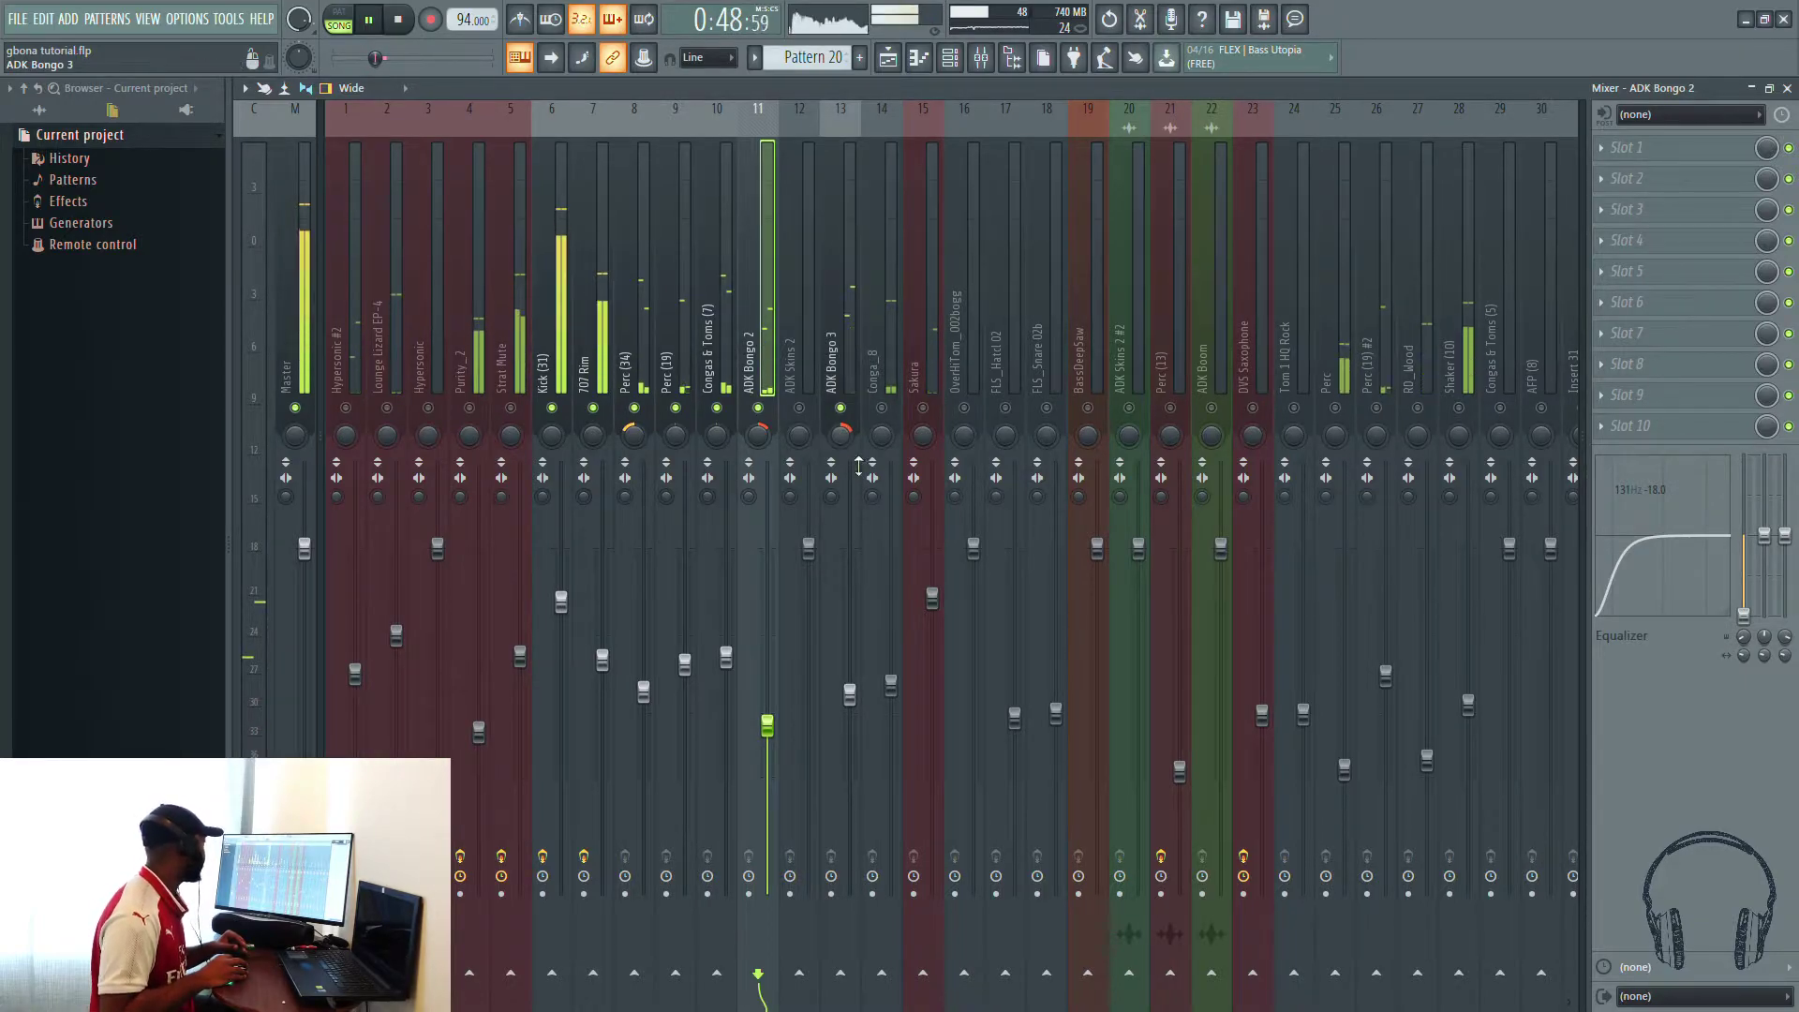
{"action": "left_click", "coordinate": [857, 358]}
{"action": "left_click_drag", "start_coordinate": [1745, 542], "coordinate": [1744, 623]}
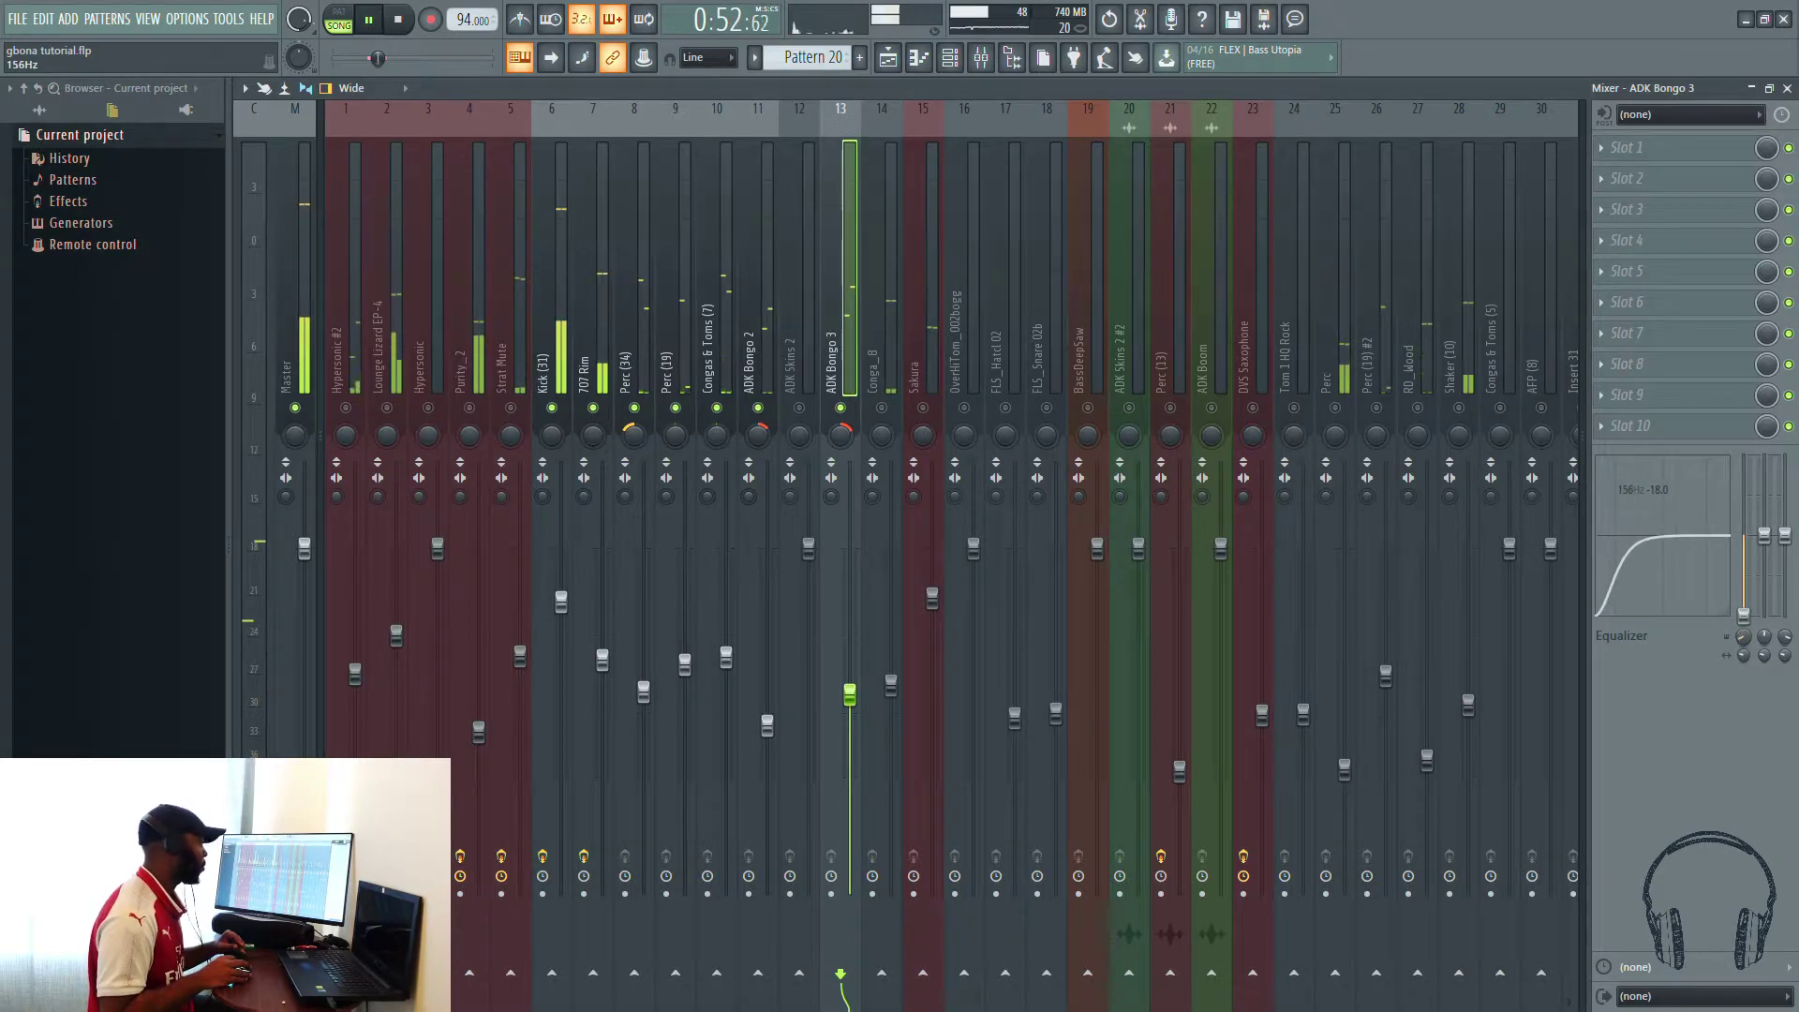
Step: Add Fruity parametric EQ 2 to Conga_8 and make band 1 a steep high pass at about band 2's frequency
{"action": "left_click", "coordinate": [892, 352]}
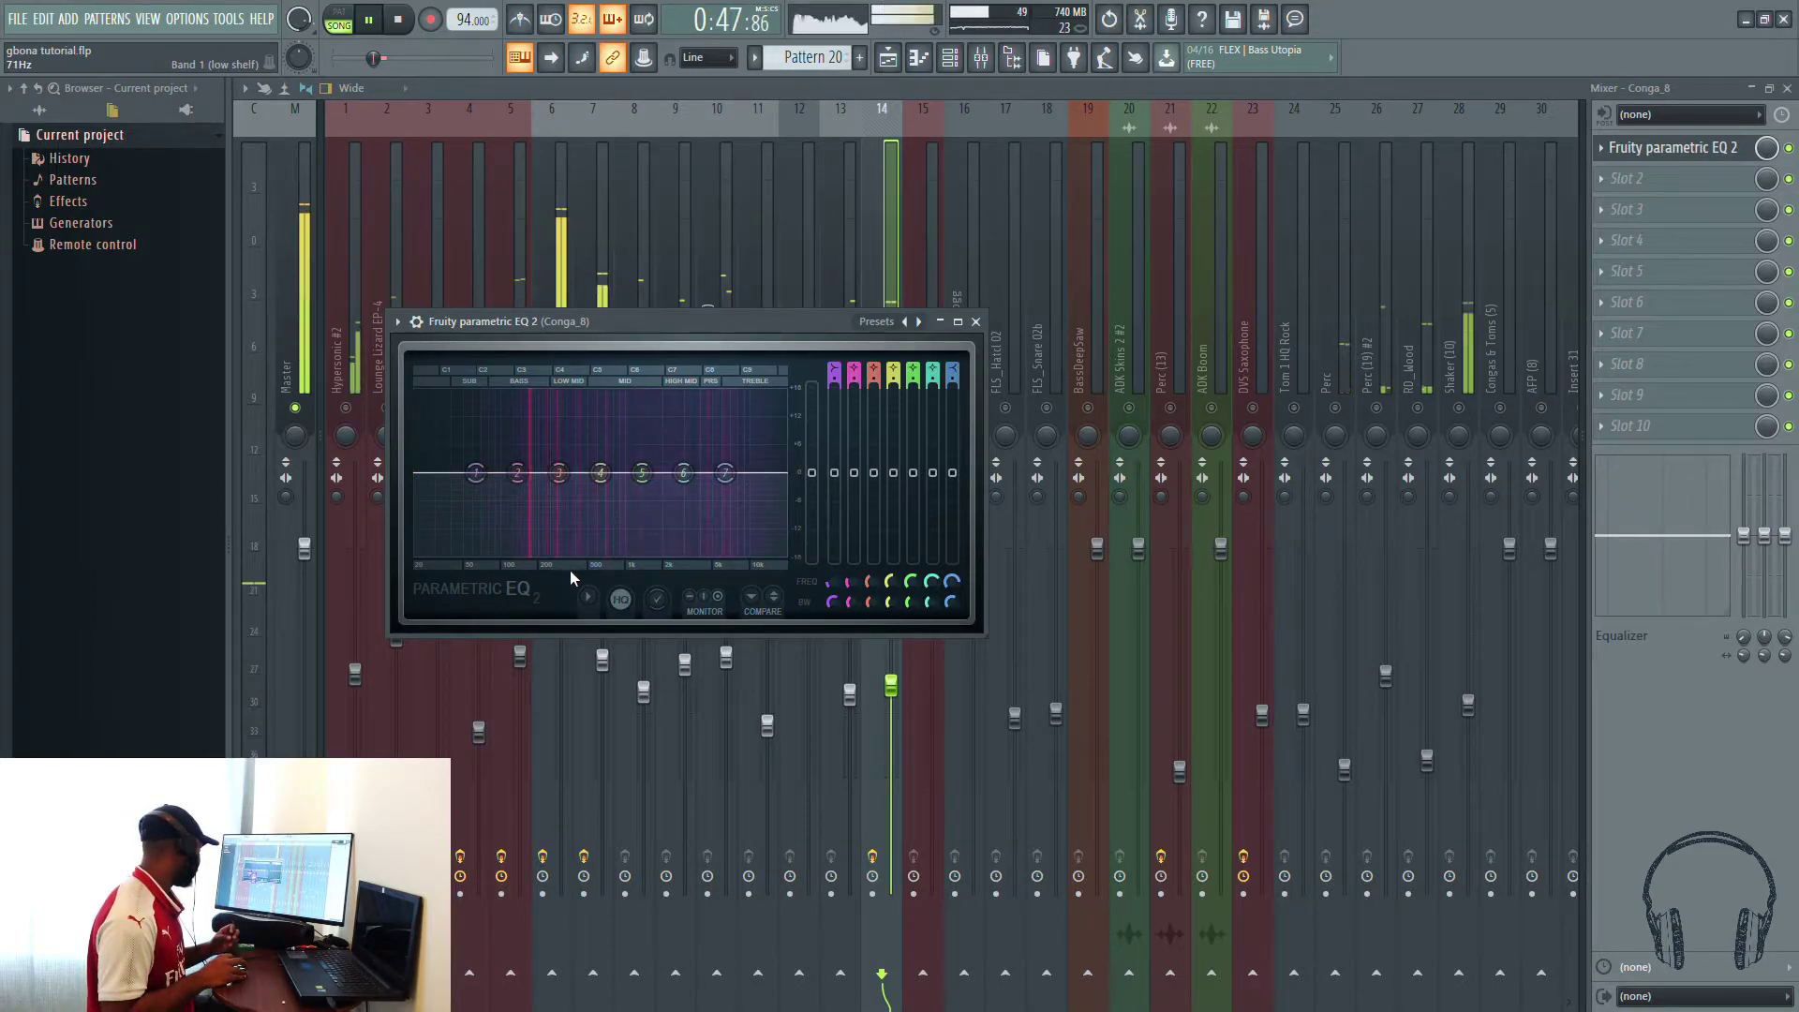
{"action": "middle_click", "coordinate": [476, 473]}
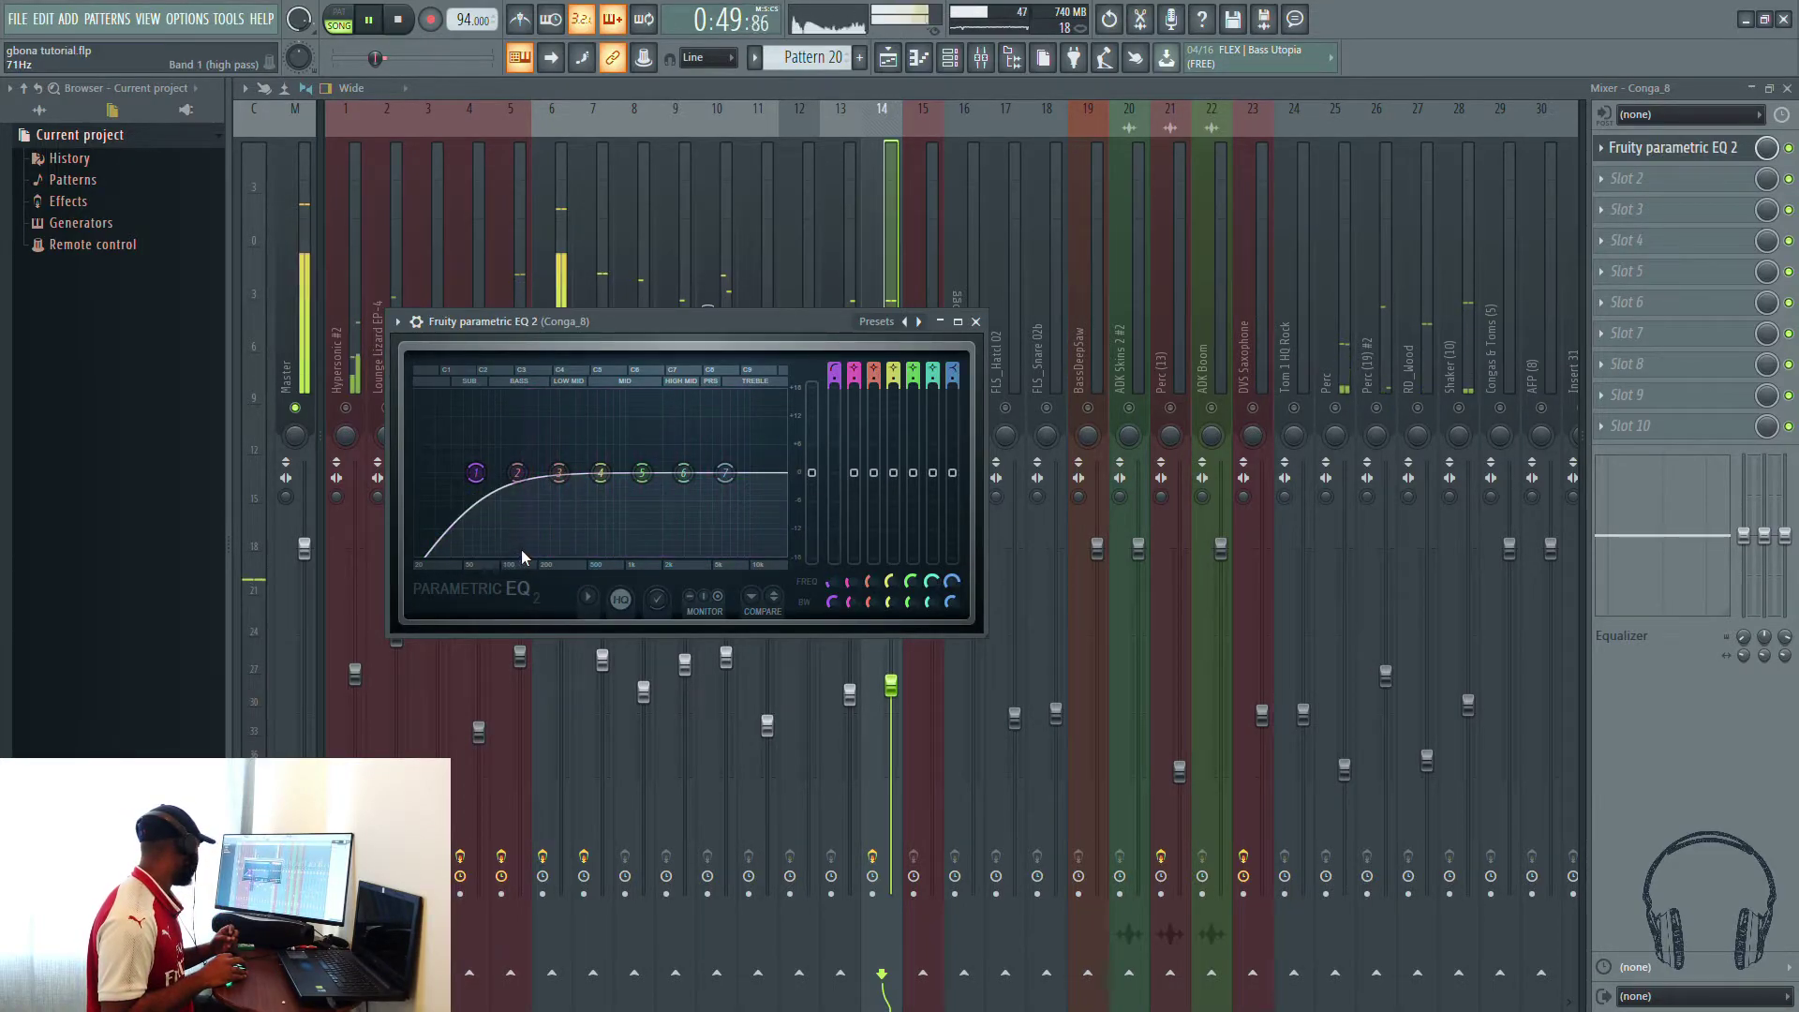
{"action": "middle_click", "coordinate": [477, 471]}
{"action": "left_click_drag", "start_coordinate": [477, 472], "coordinate": [515, 473]}
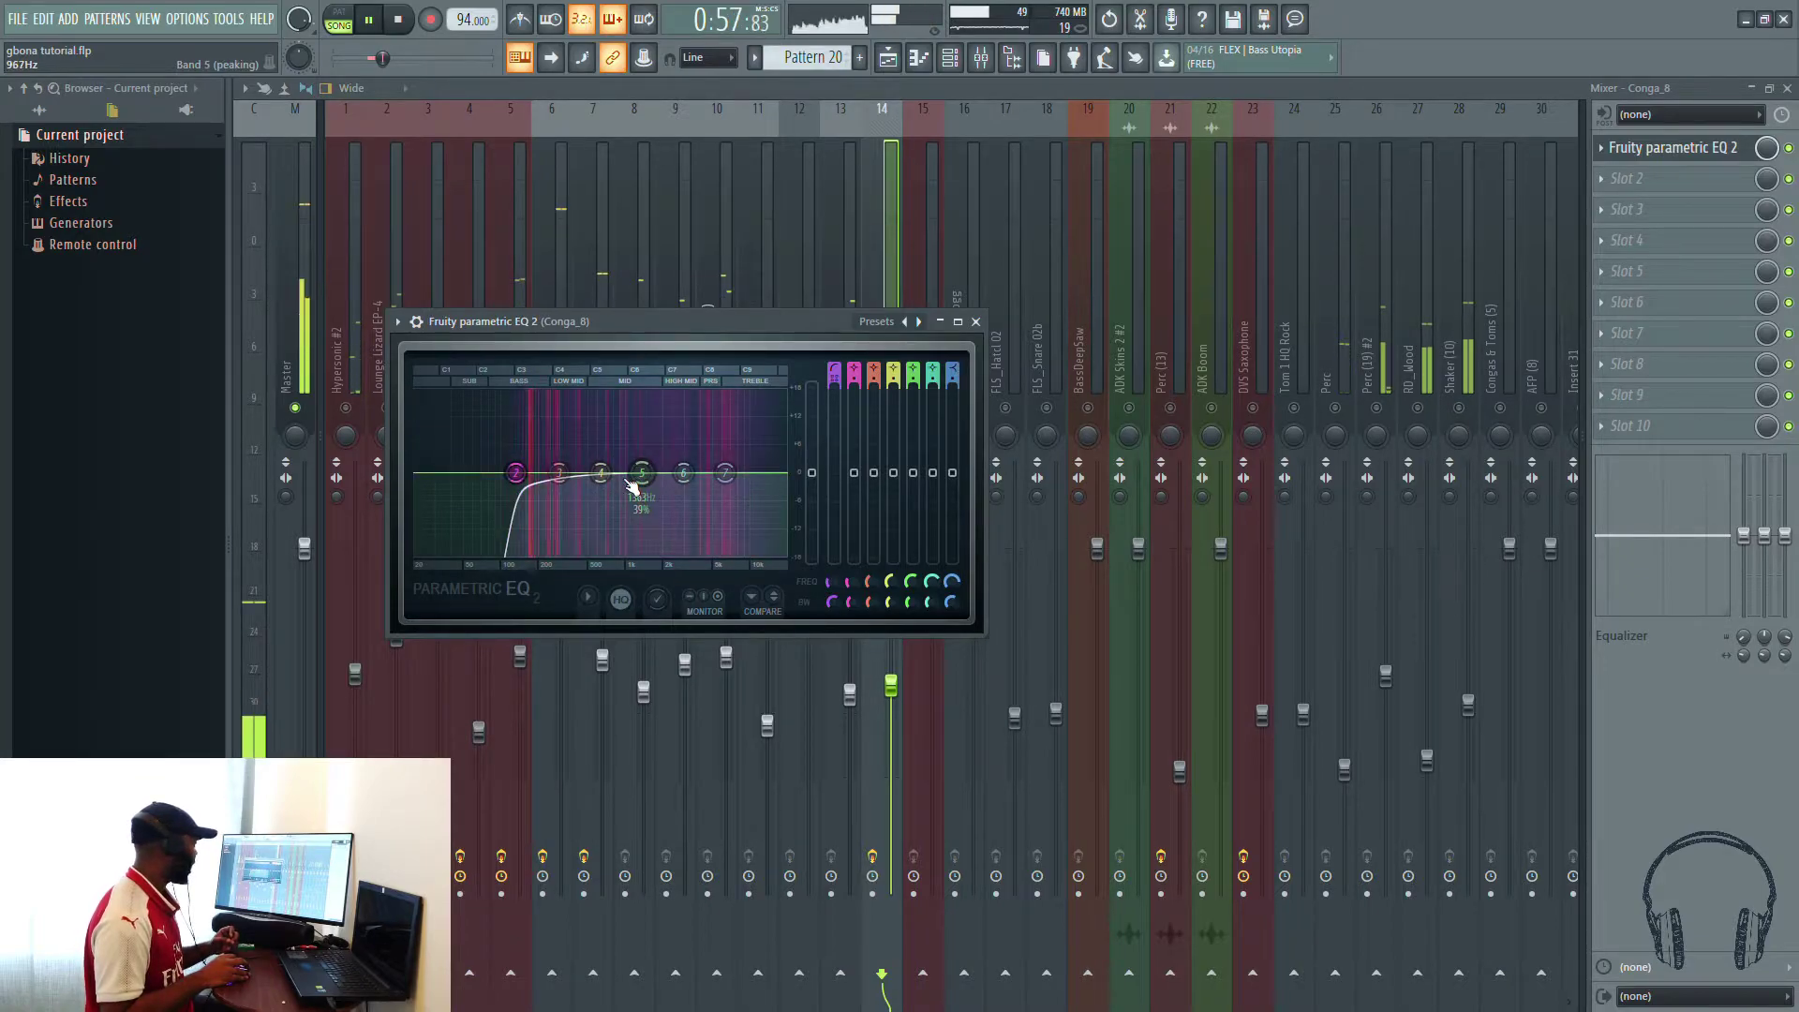
Step: Shape Conga_8's EQ by dipping band 4 and lowering band 7 to -6.3 dB at 14868 Hz, and lower the channel's fader slightly
{"action": "left_click_drag", "start_coordinate": [606, 477], "coordinate": [610, 495]}
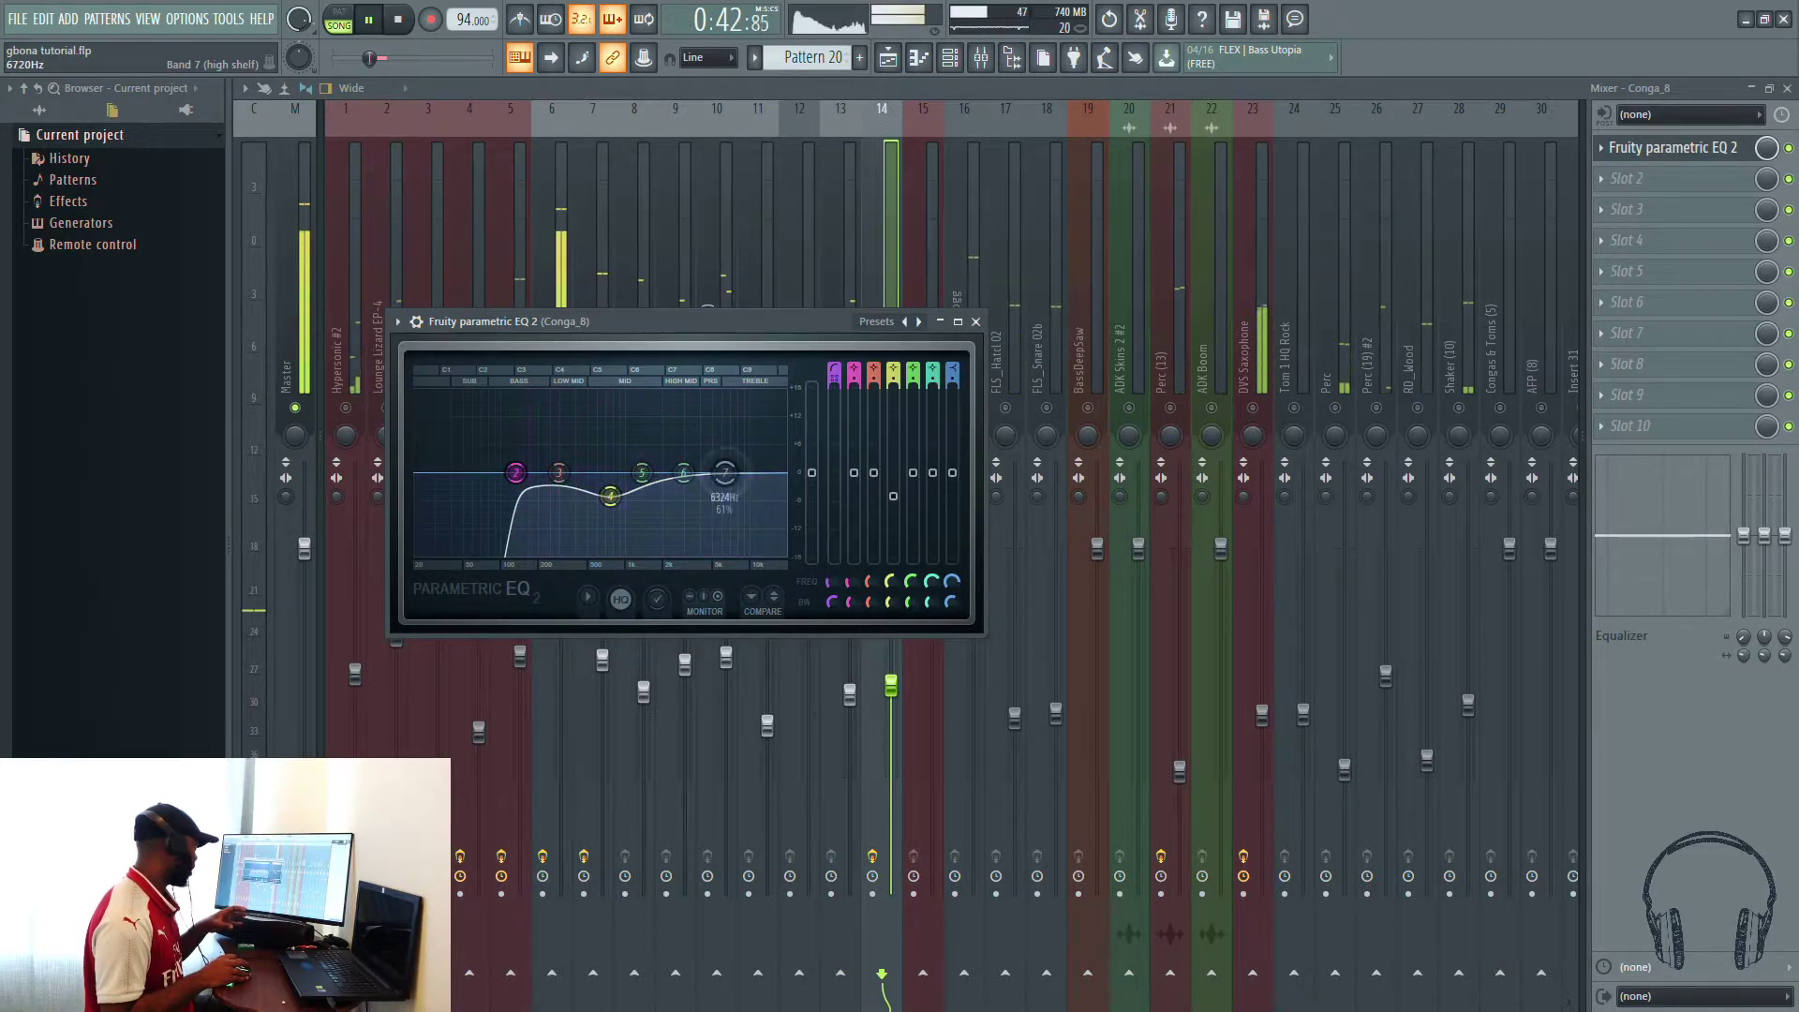
{"action": "left_click_drag", "start_coordinate": [769, 498], "coordinate": [771, 503]}
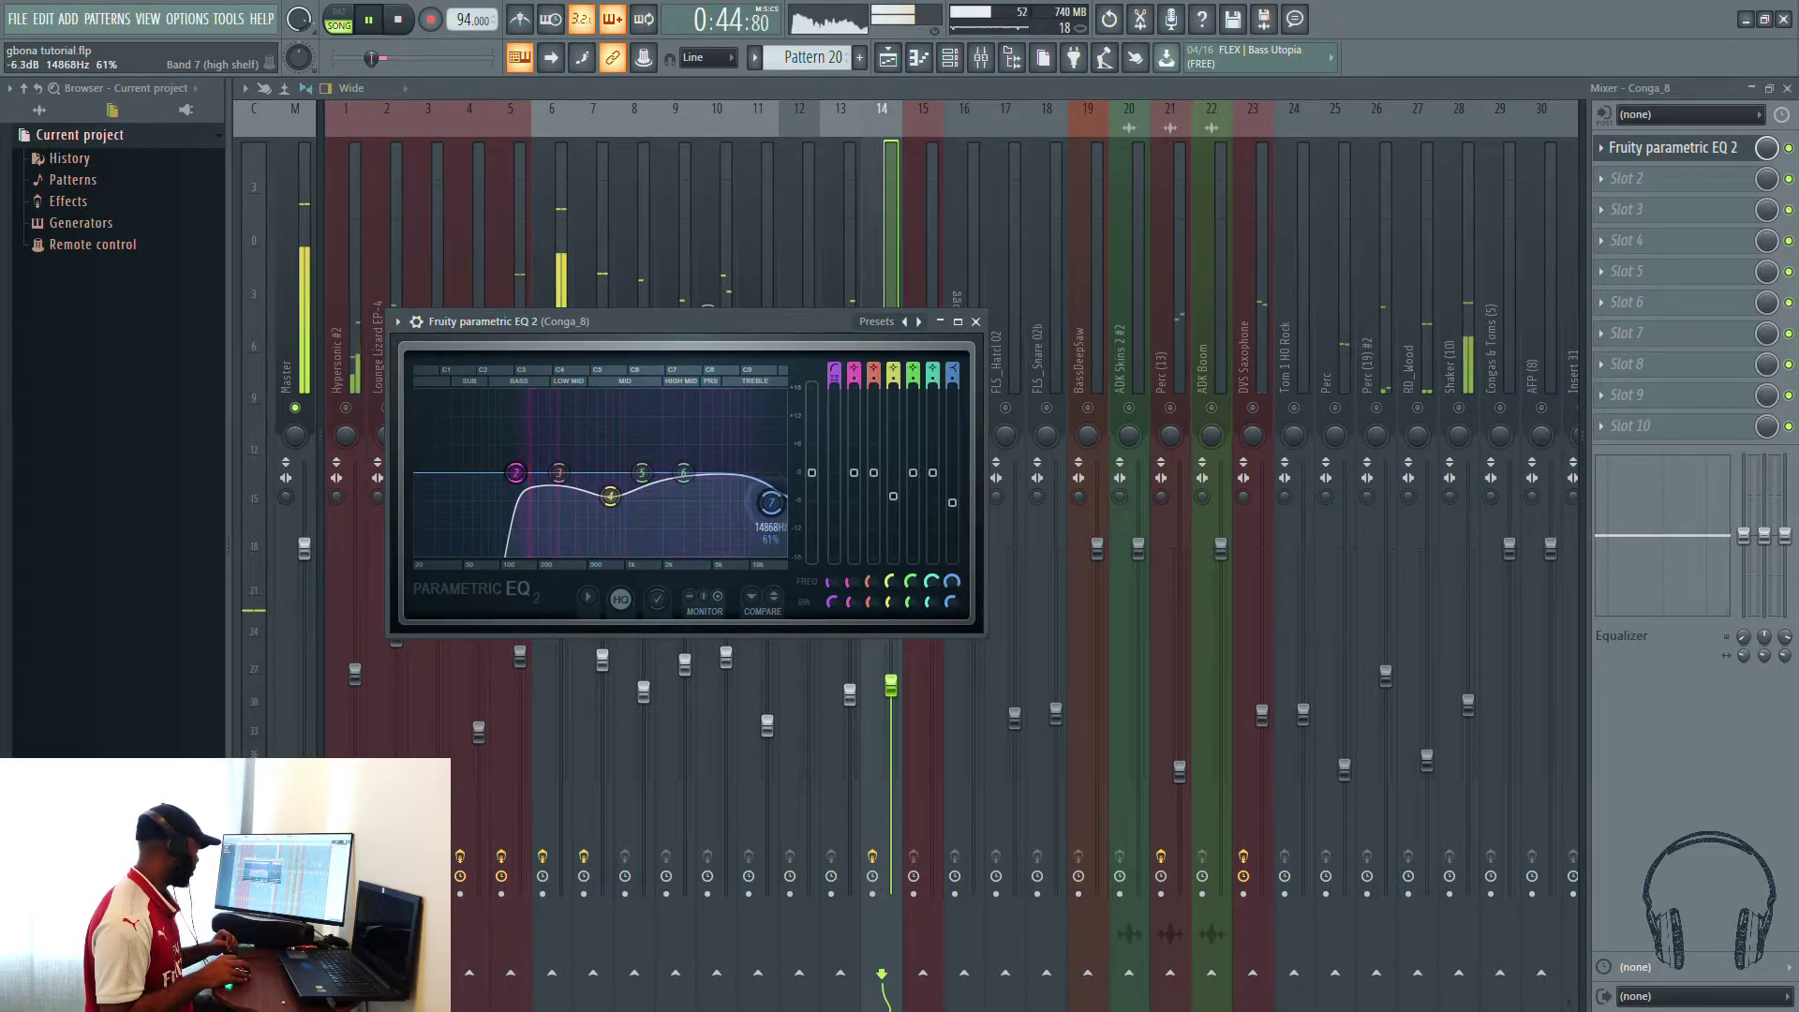
{"action": "left_click_drag", "start_coordinate": [610, 496], "coordinate": [723, 458]}
{"action": "left_click", "coordinate": [978, 323]}
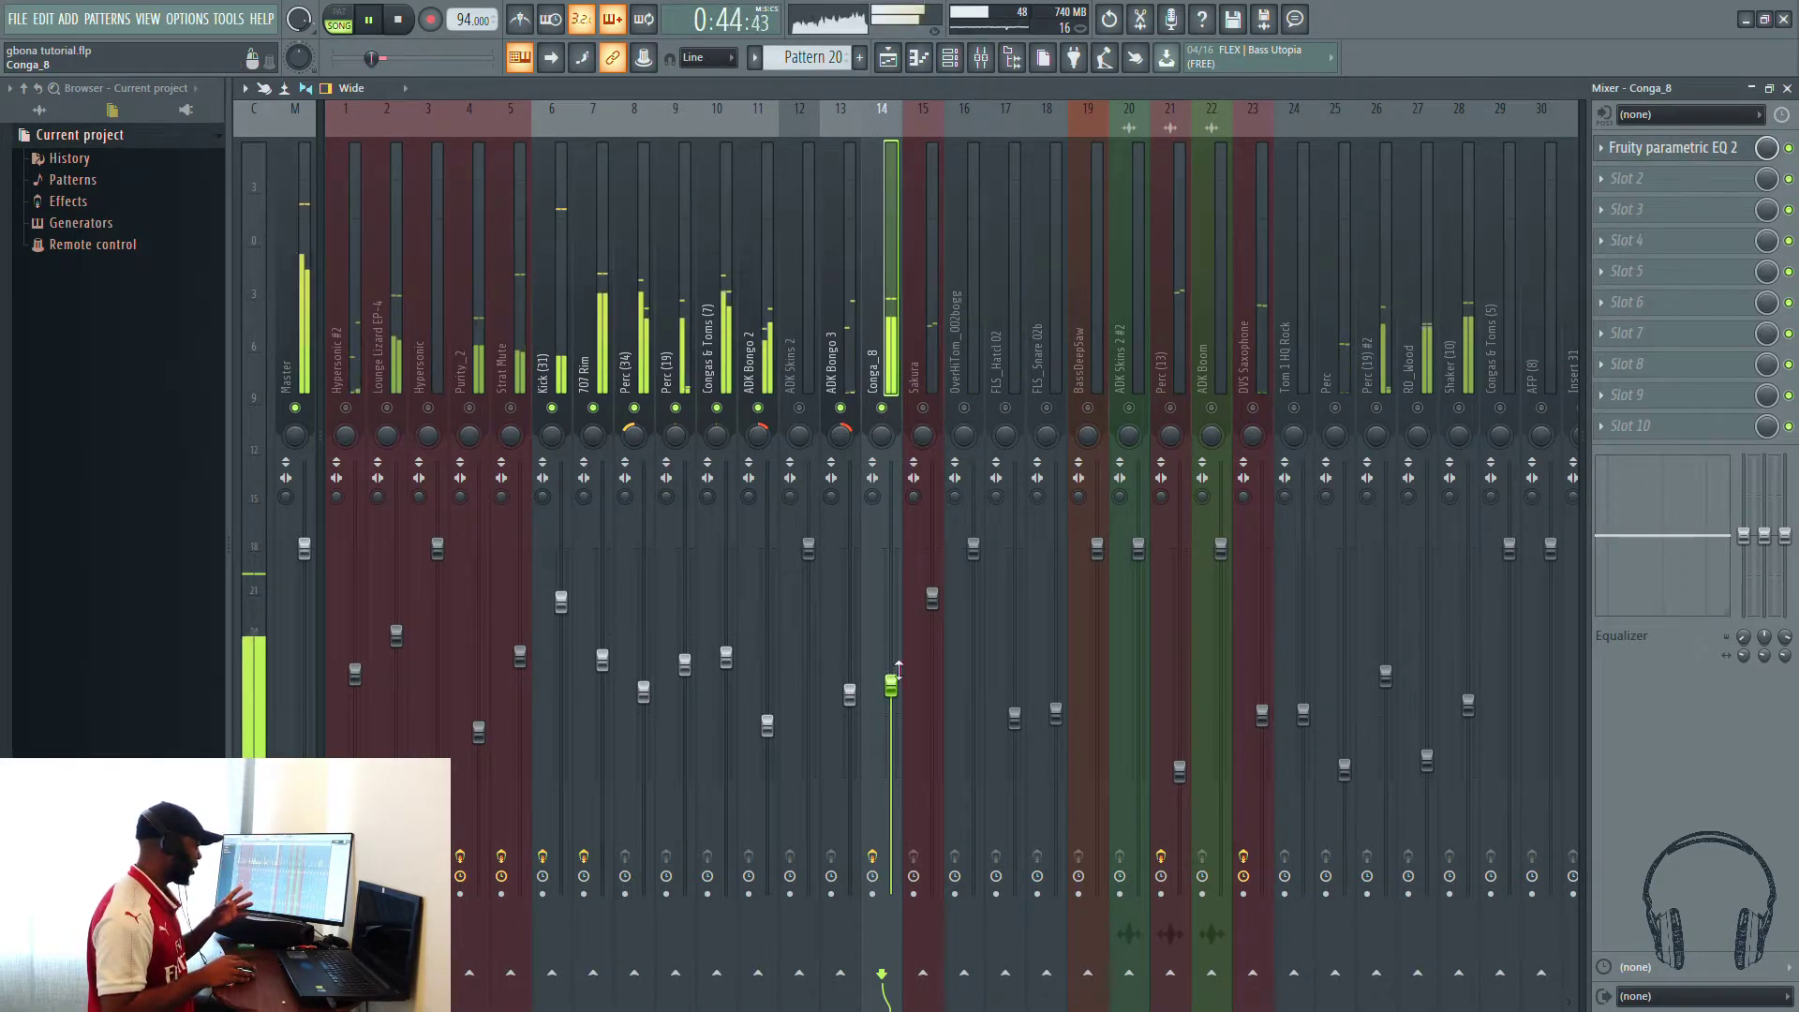
{"action": "left_click_drag", "start_coordinate": [891, 691], "coordinate": [891, 695]}
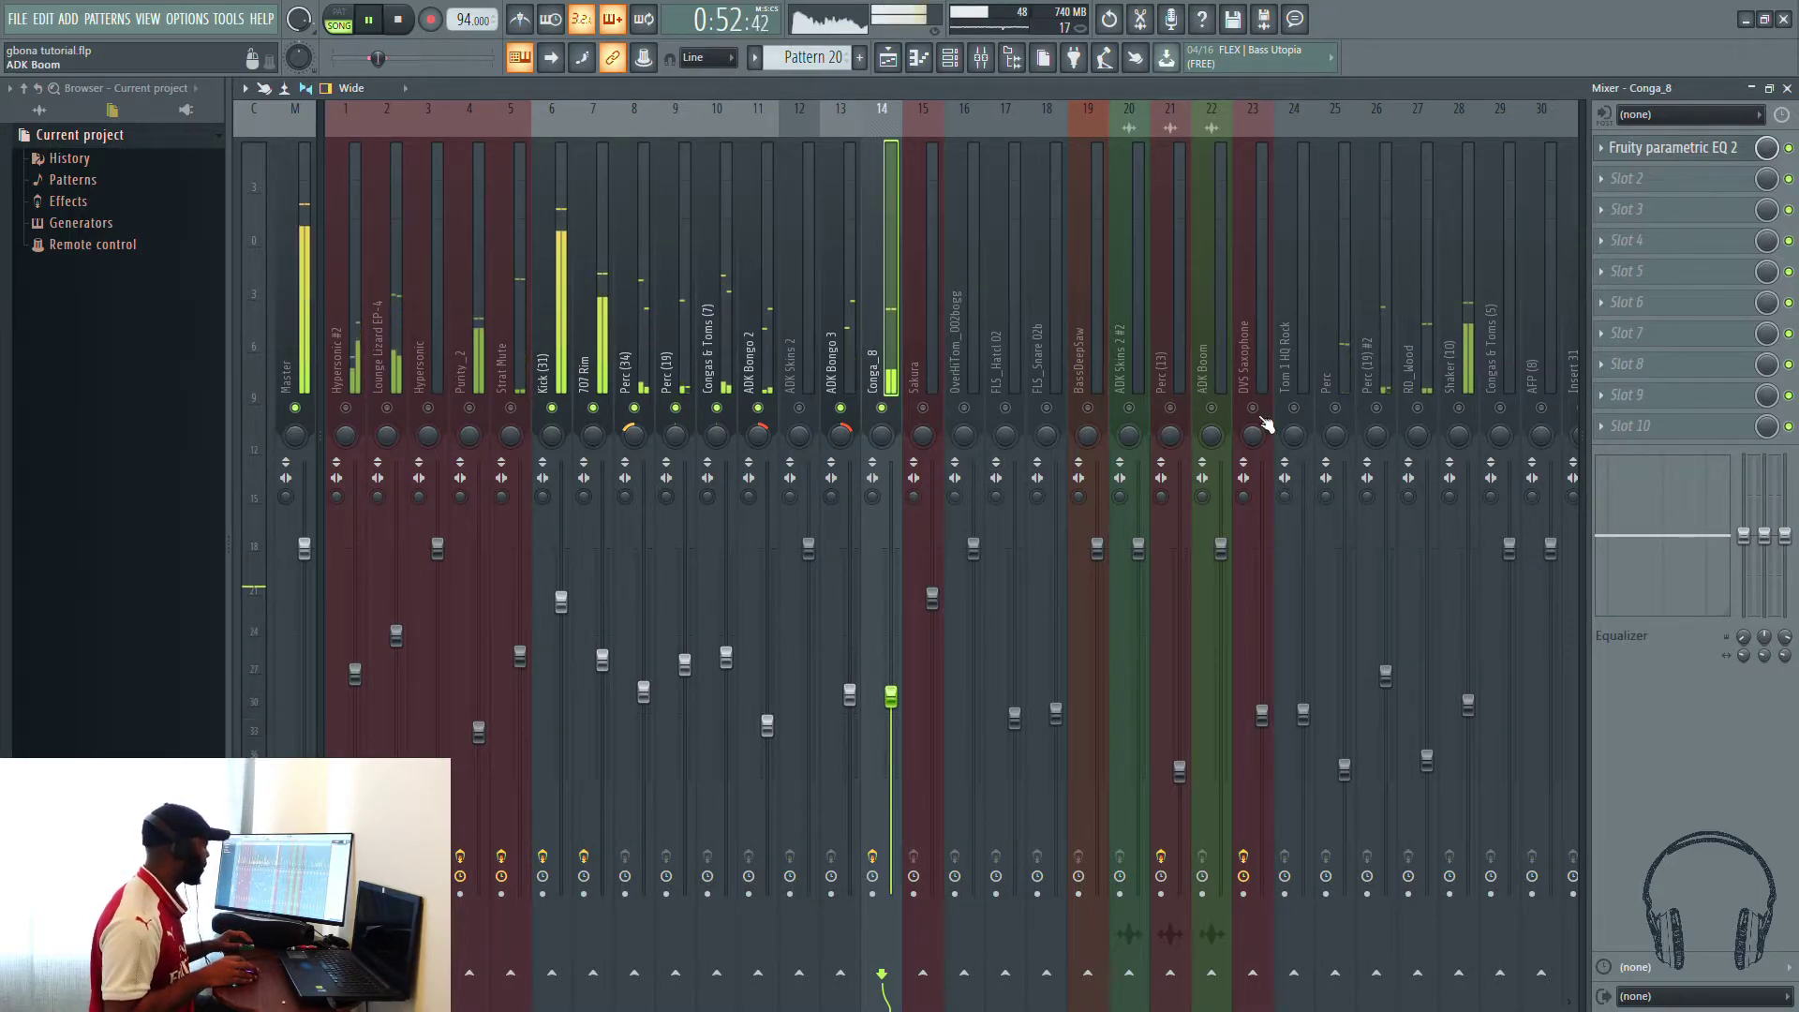
Step: Enable Perc and Perc (19) #2 and cut their mixer EQ low bands to -18.0, at 208 Hz and 141 Hz respectively
{"action": "left_click", "coordinate": [1336, 345]}
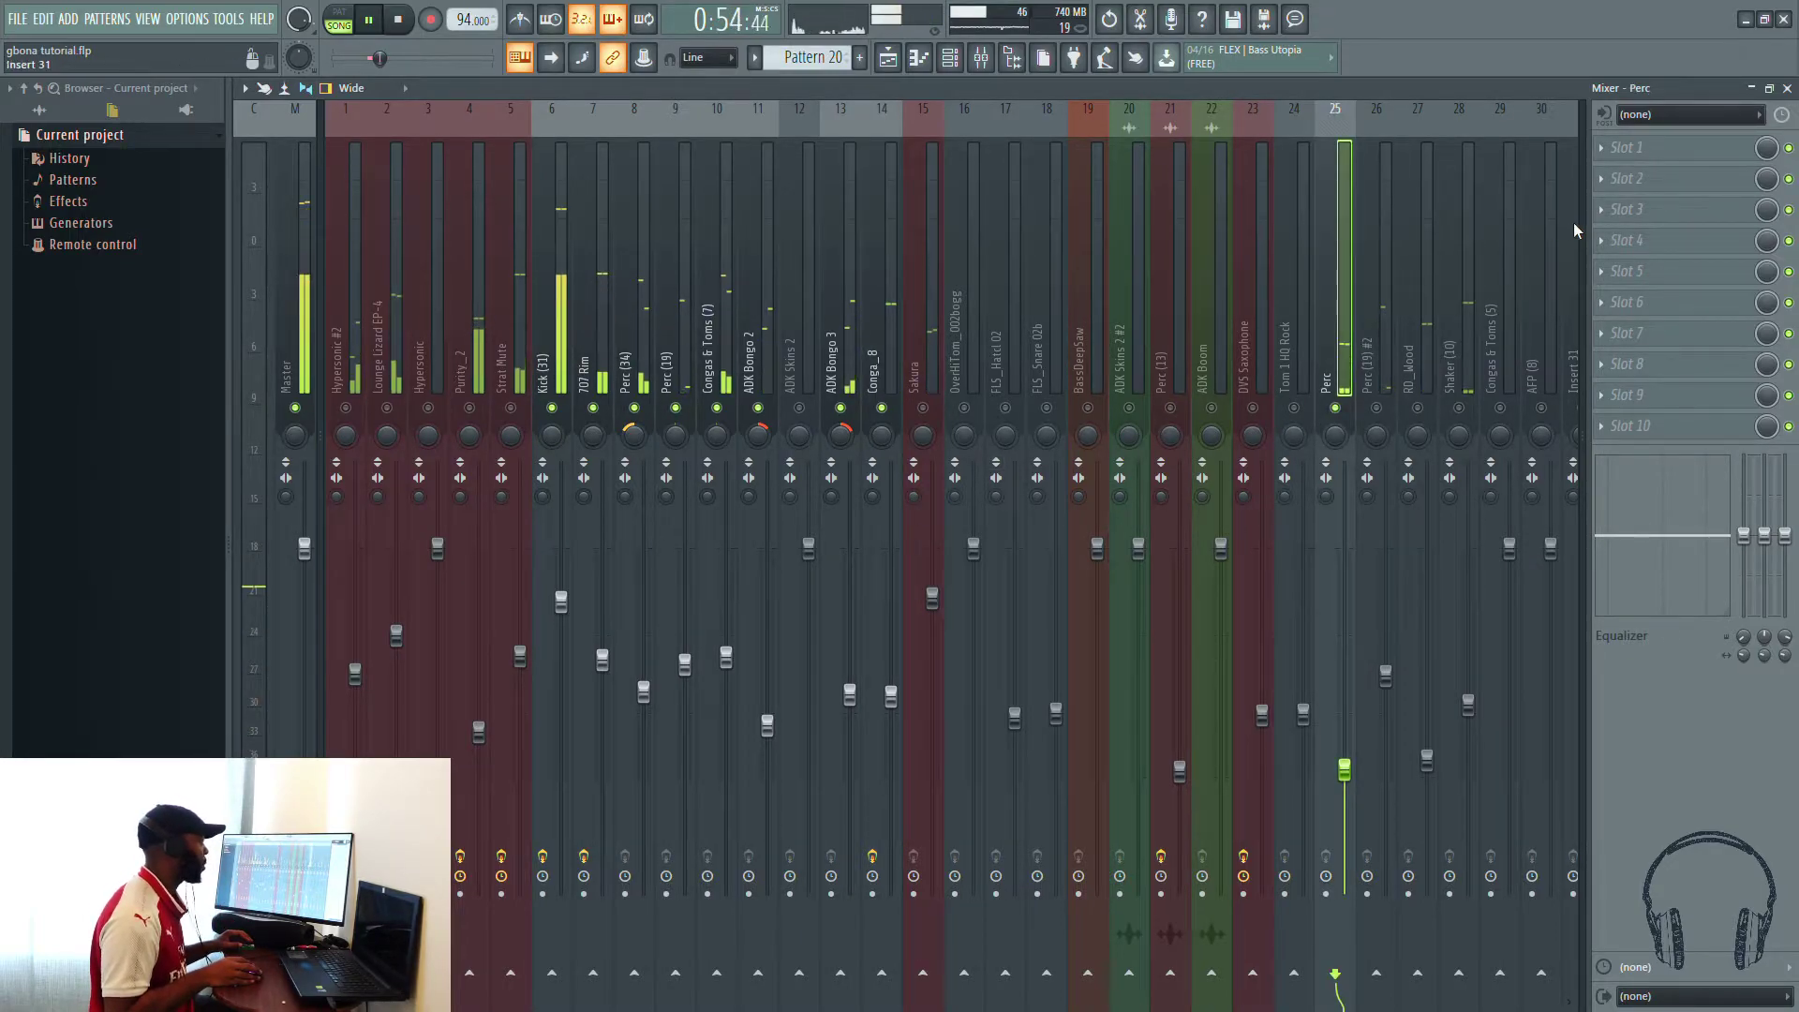
{"action": "left_click_drag", "start_coordinate": [1744, 536], "coordinate": [1744, 628]}
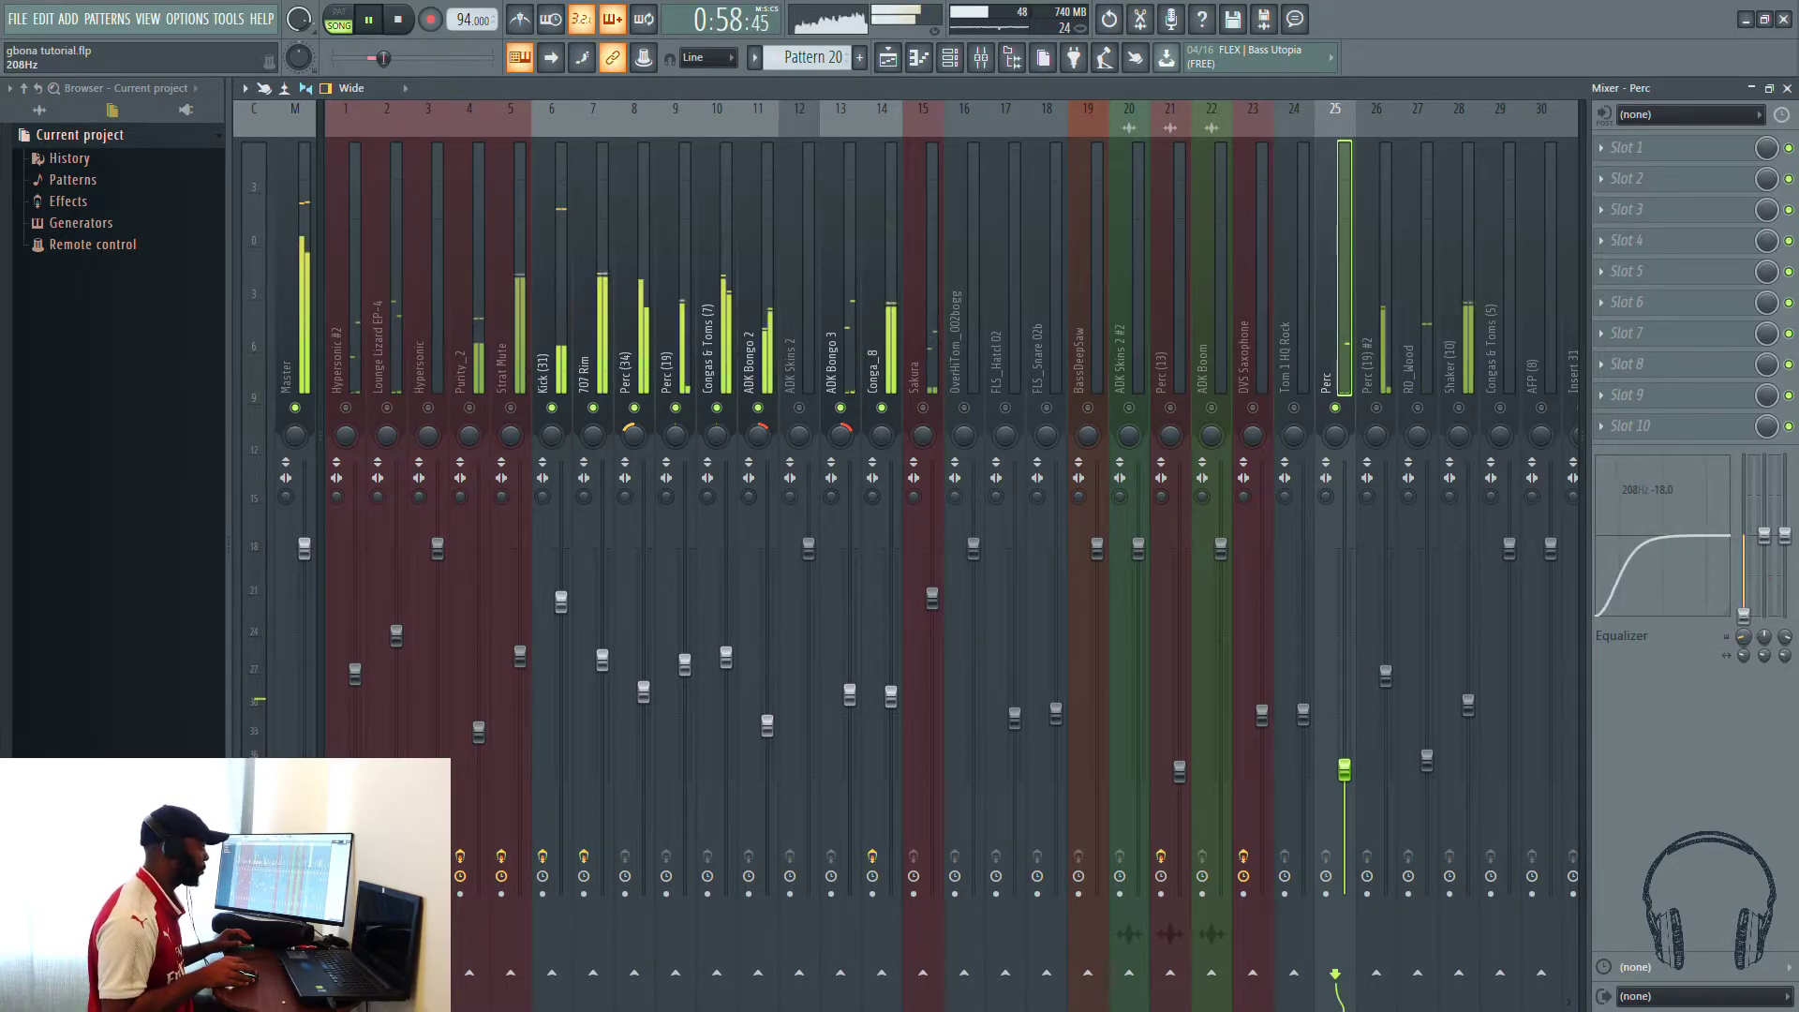
{"action": "left_click", "coordinate": [1381, 375]}
{"action": "left_click_drag", "start_coordinate": [1746, 540], "coordinate": [1744, 627]}
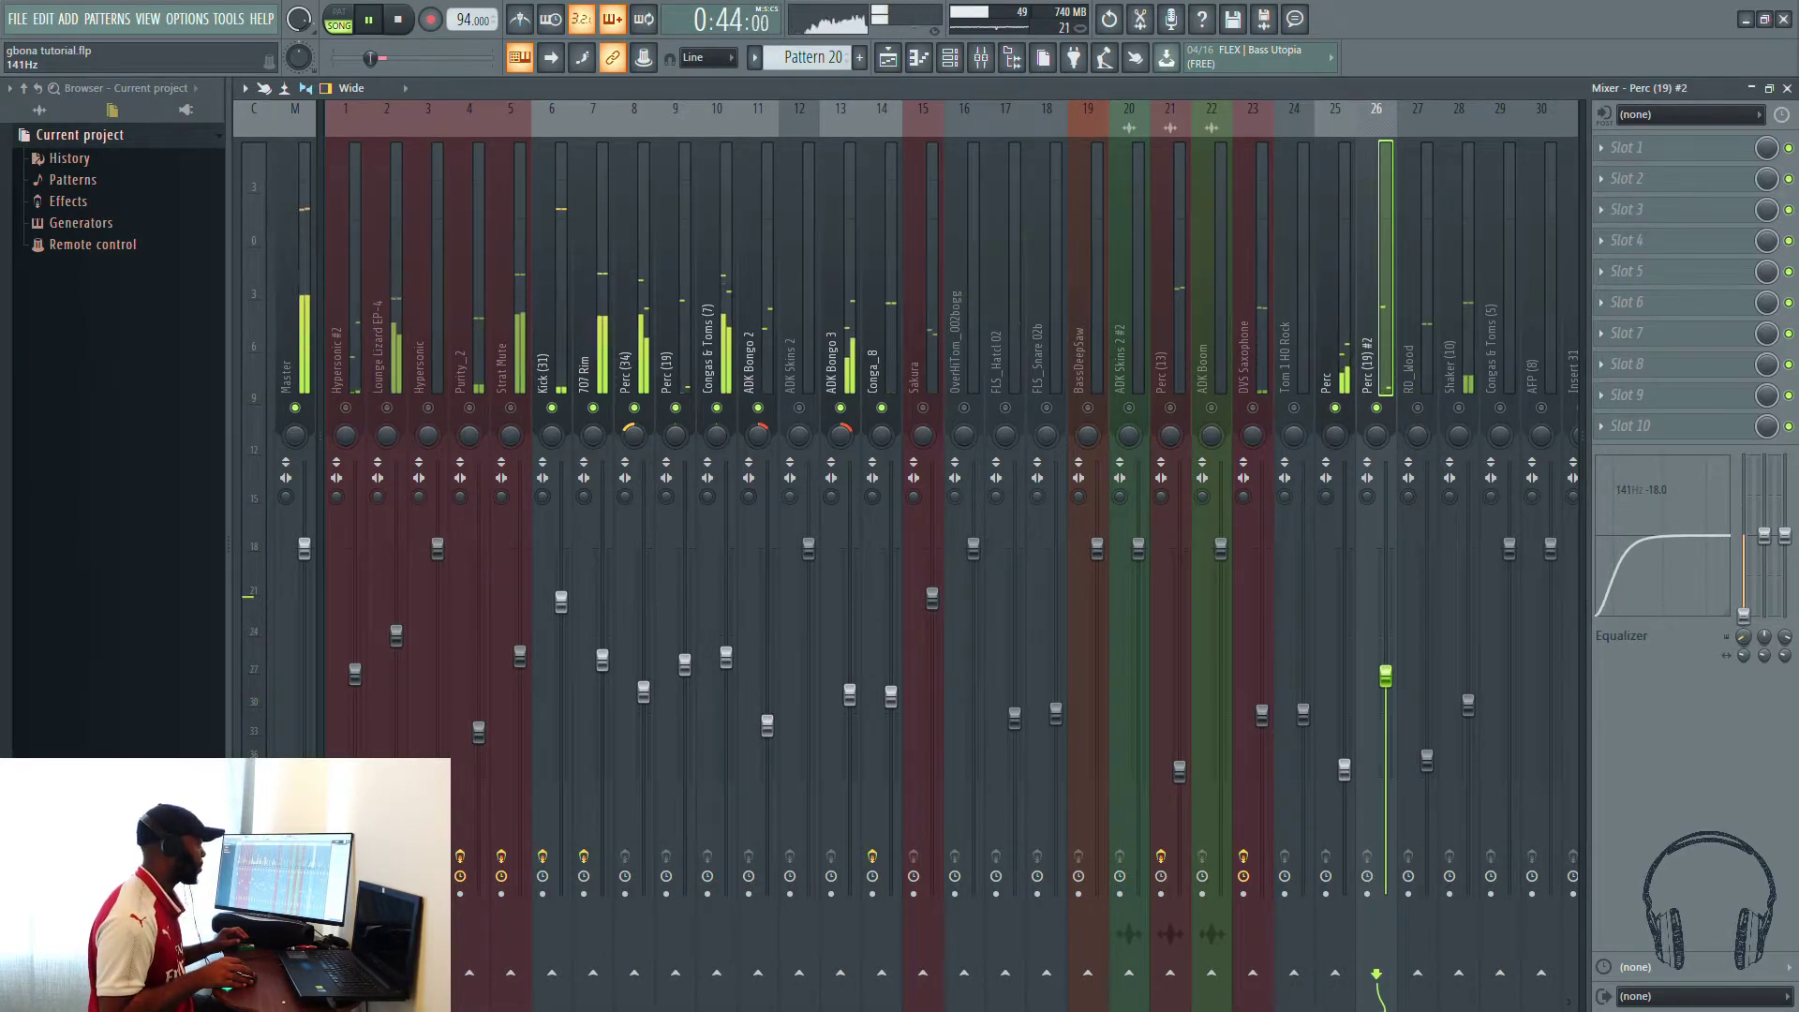
Step: Enable RD_Wood and cut its mixer EQ low band to -18.0 at 178 Hz
{"action": "left_click", "coordinate": [1431, 301]}
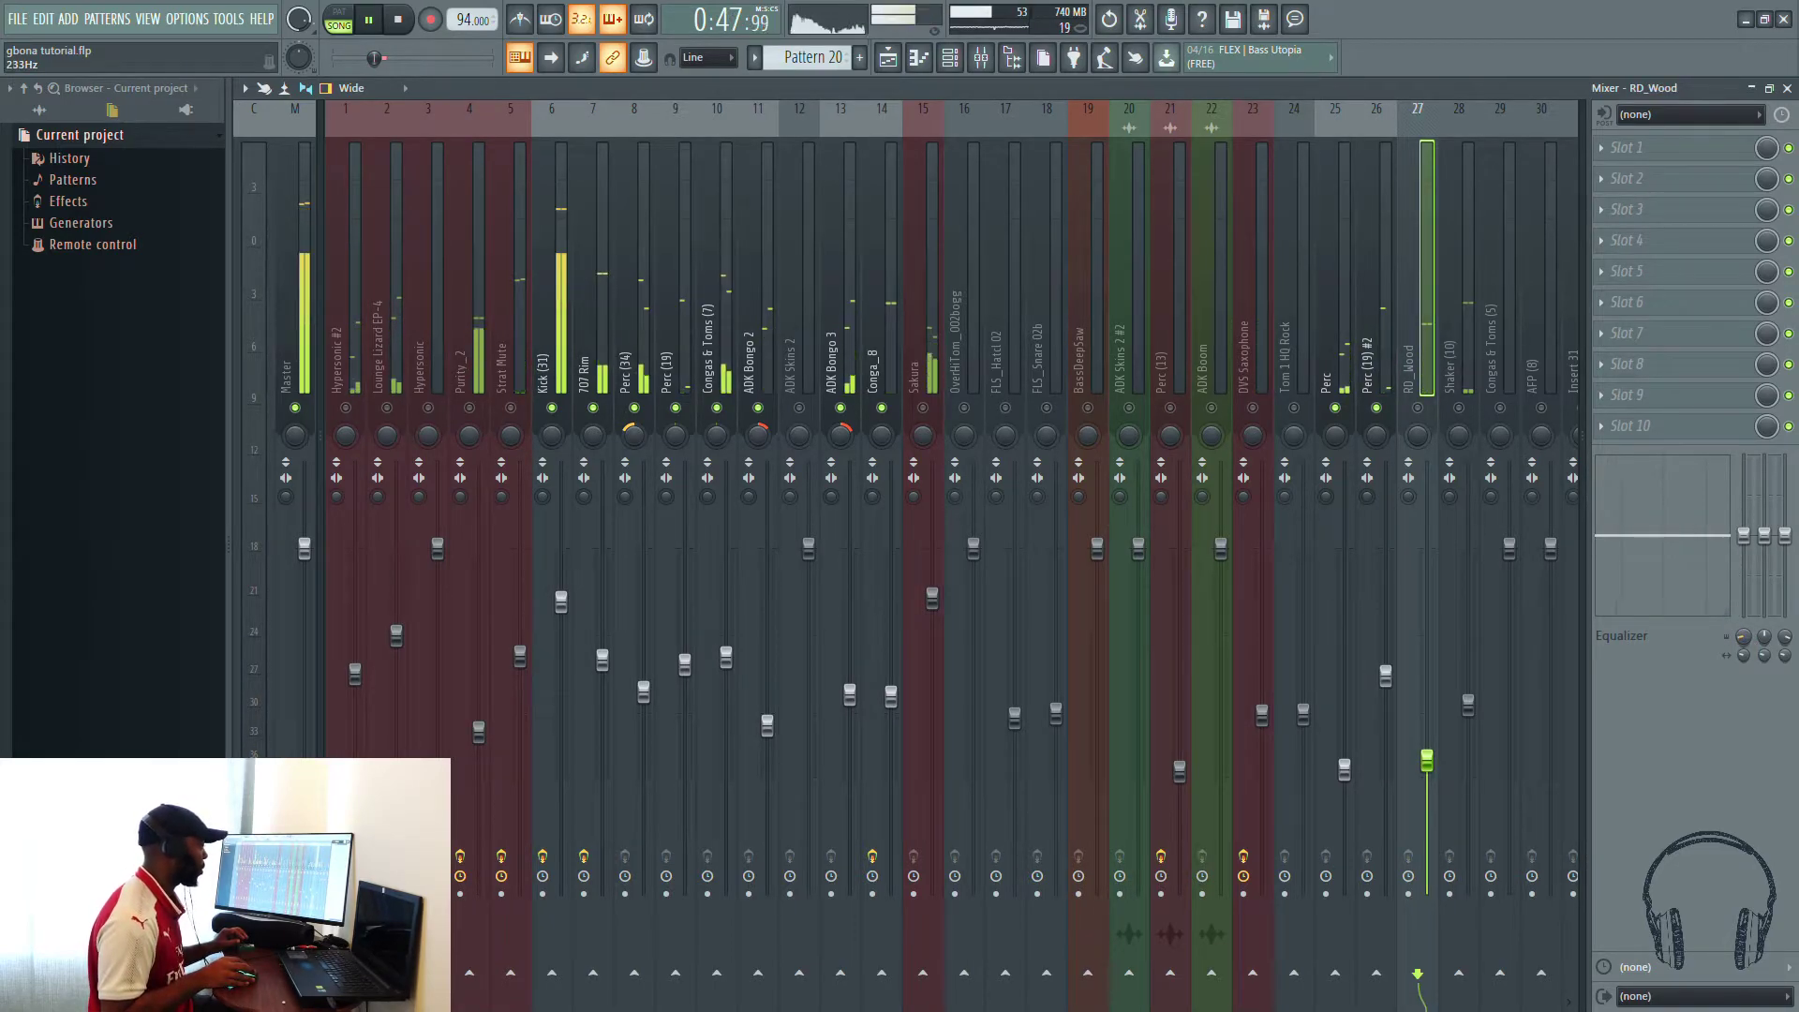
{"action": "left_click", "coordinate": [1420, 408]}
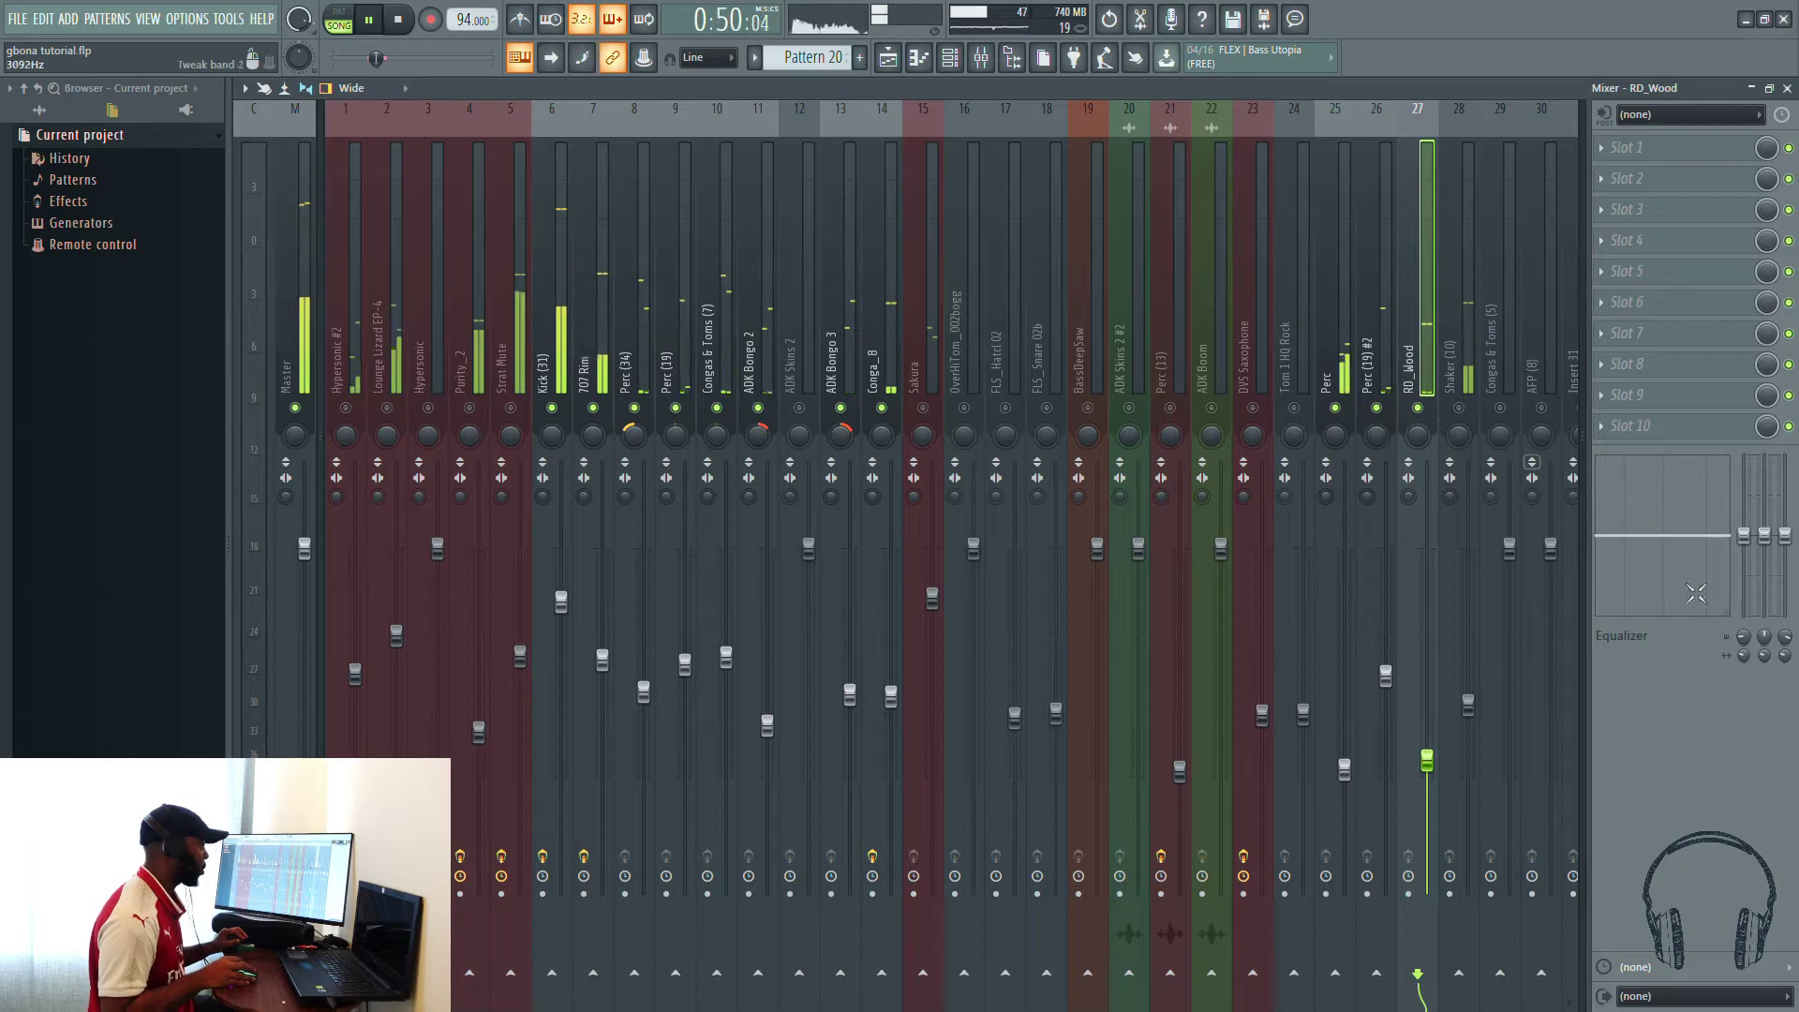
{"action": "mouse_move", "coordinate": [1744, 597]}
{"action": "left_mouse_down"}
{"action": "mouse_move", "coordinate": [1743, 630]}
{"action": "mouse_move", "coordinate": [1714, 602]}
{"action": "left_mouse_up"}
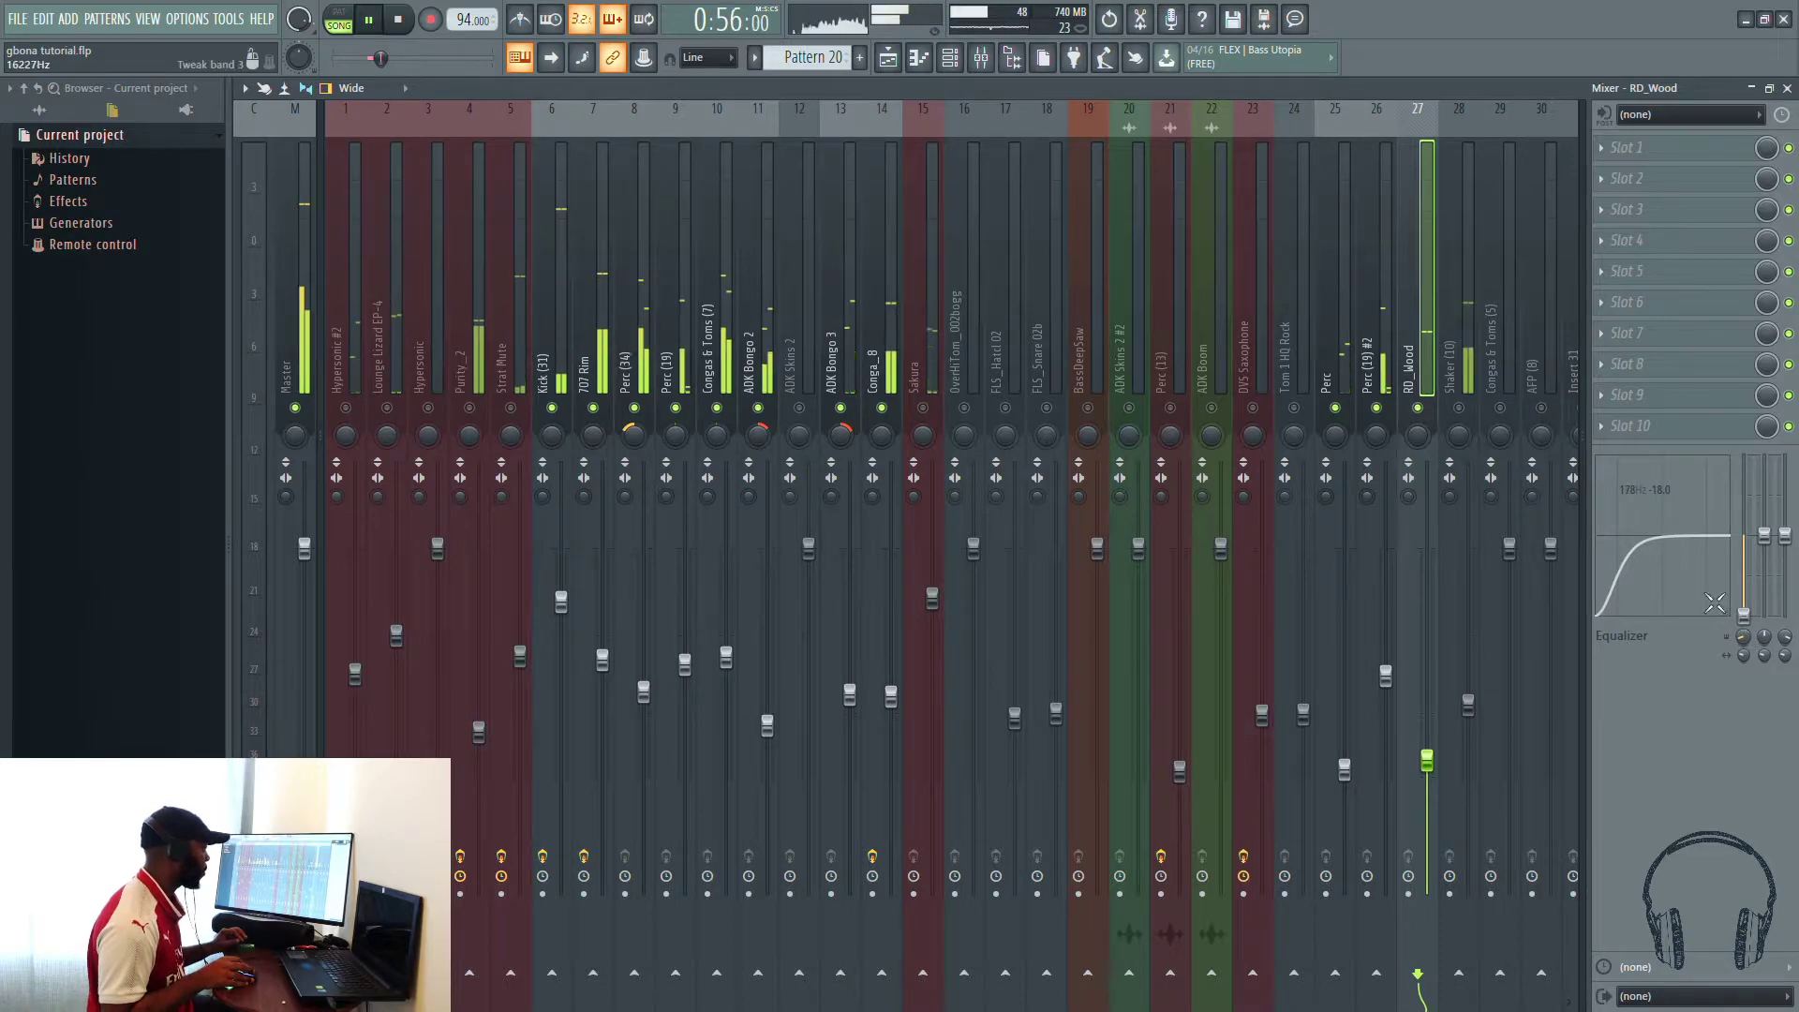
Step: Enable Shaker (10) and Hypersonic #2 and cut their mixer EQ low bands to -18.0, at 90 Hz and 196 Hz respectively
{"action": "left_click", "coordinate": [1463, 417]}
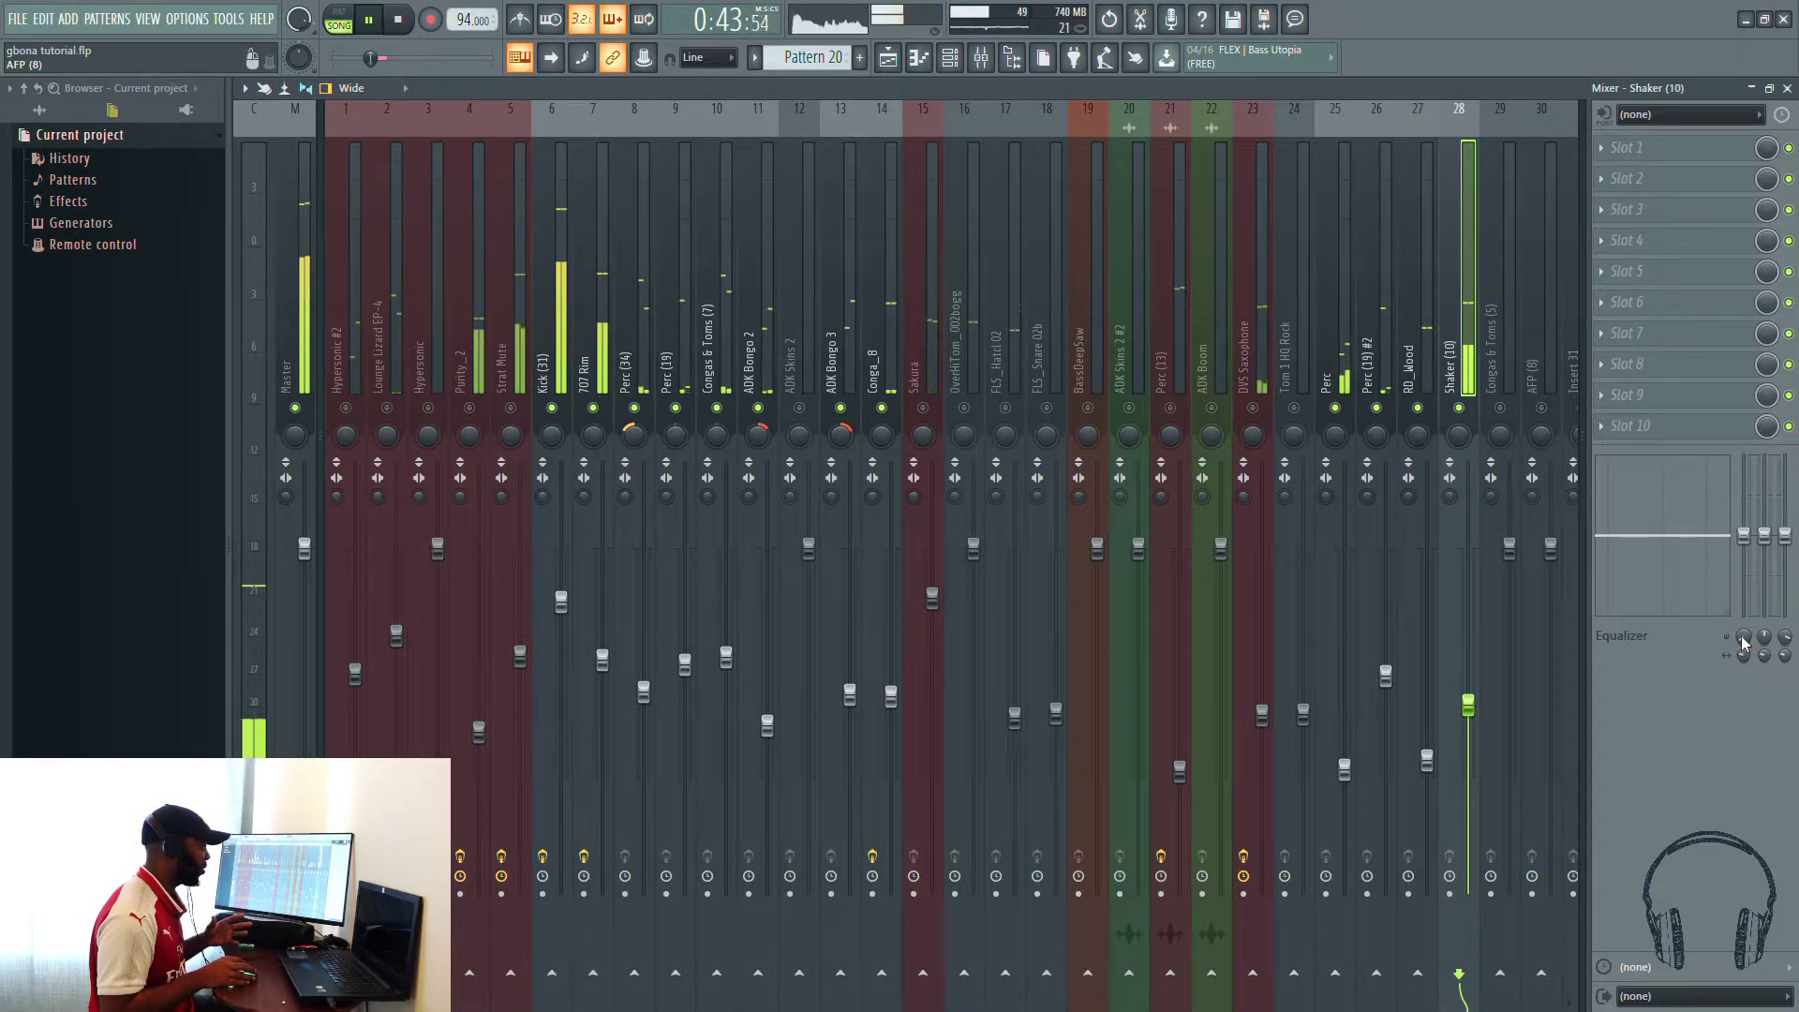
{"action": "left_click_drag", "start_coordinate": [1744, 536], "coordinate": [1756, 623]}
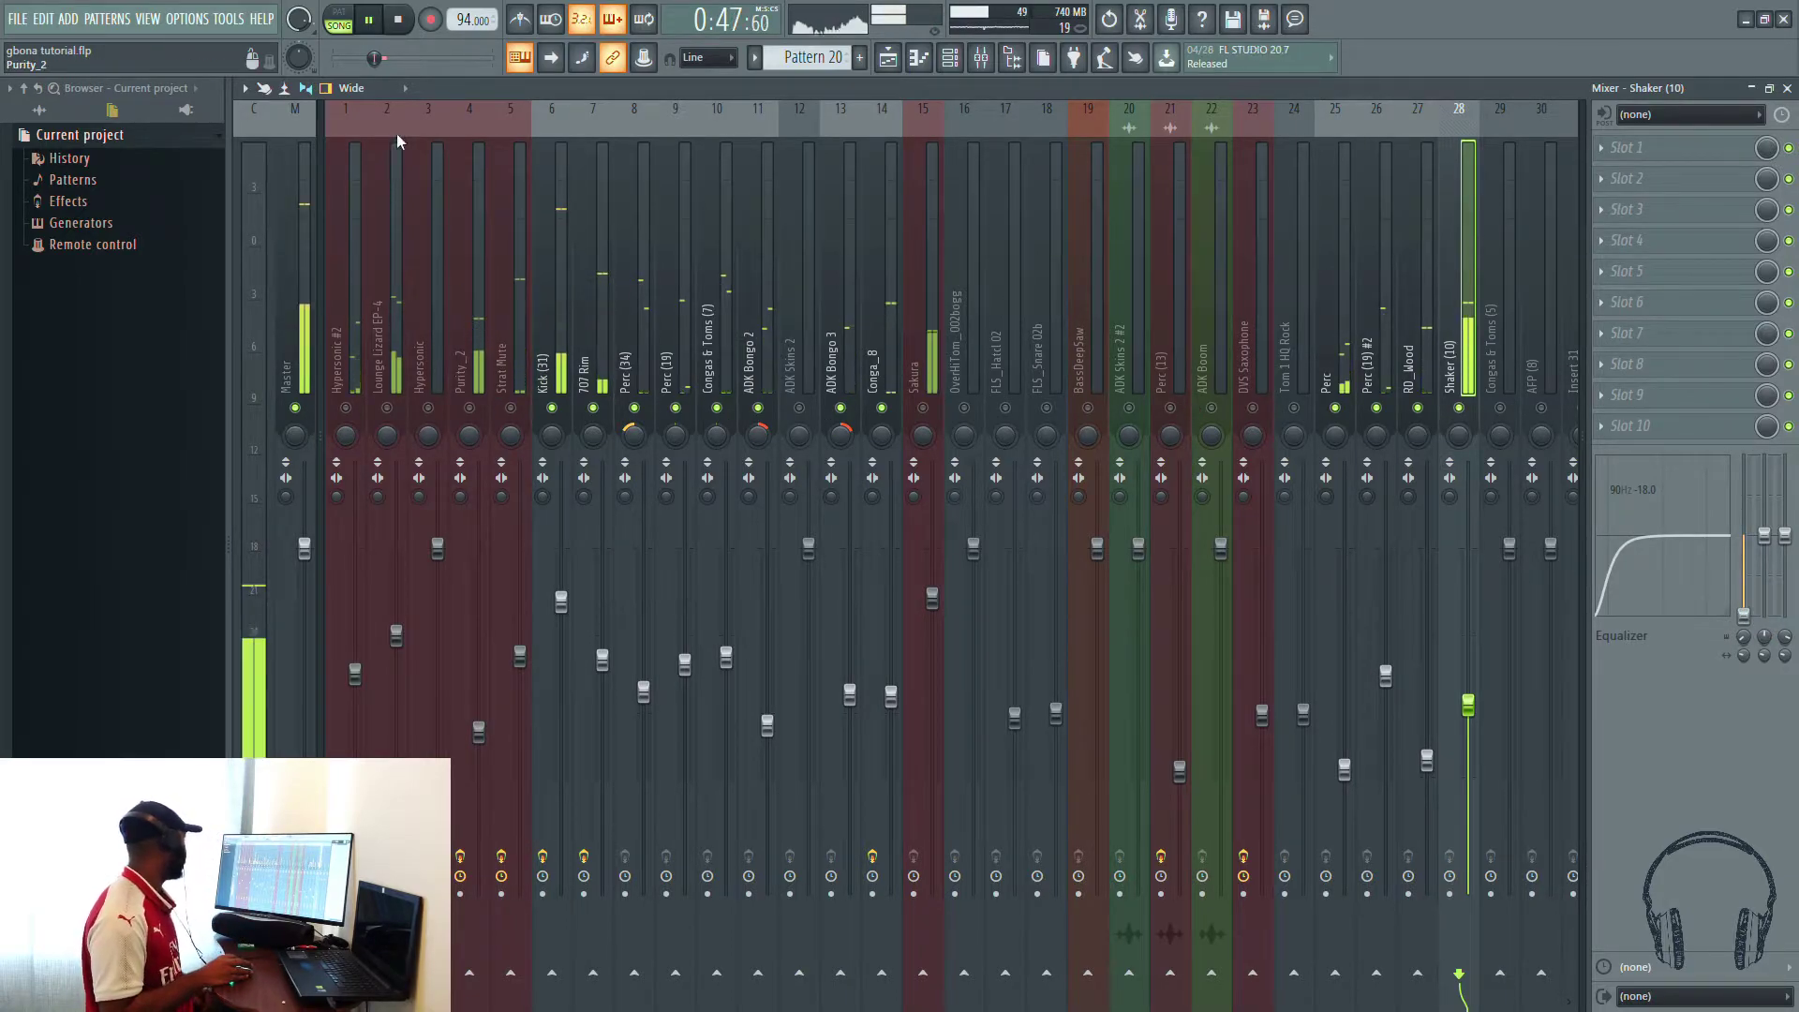
{"action": "left_click", "coordinate": [356, 309]}
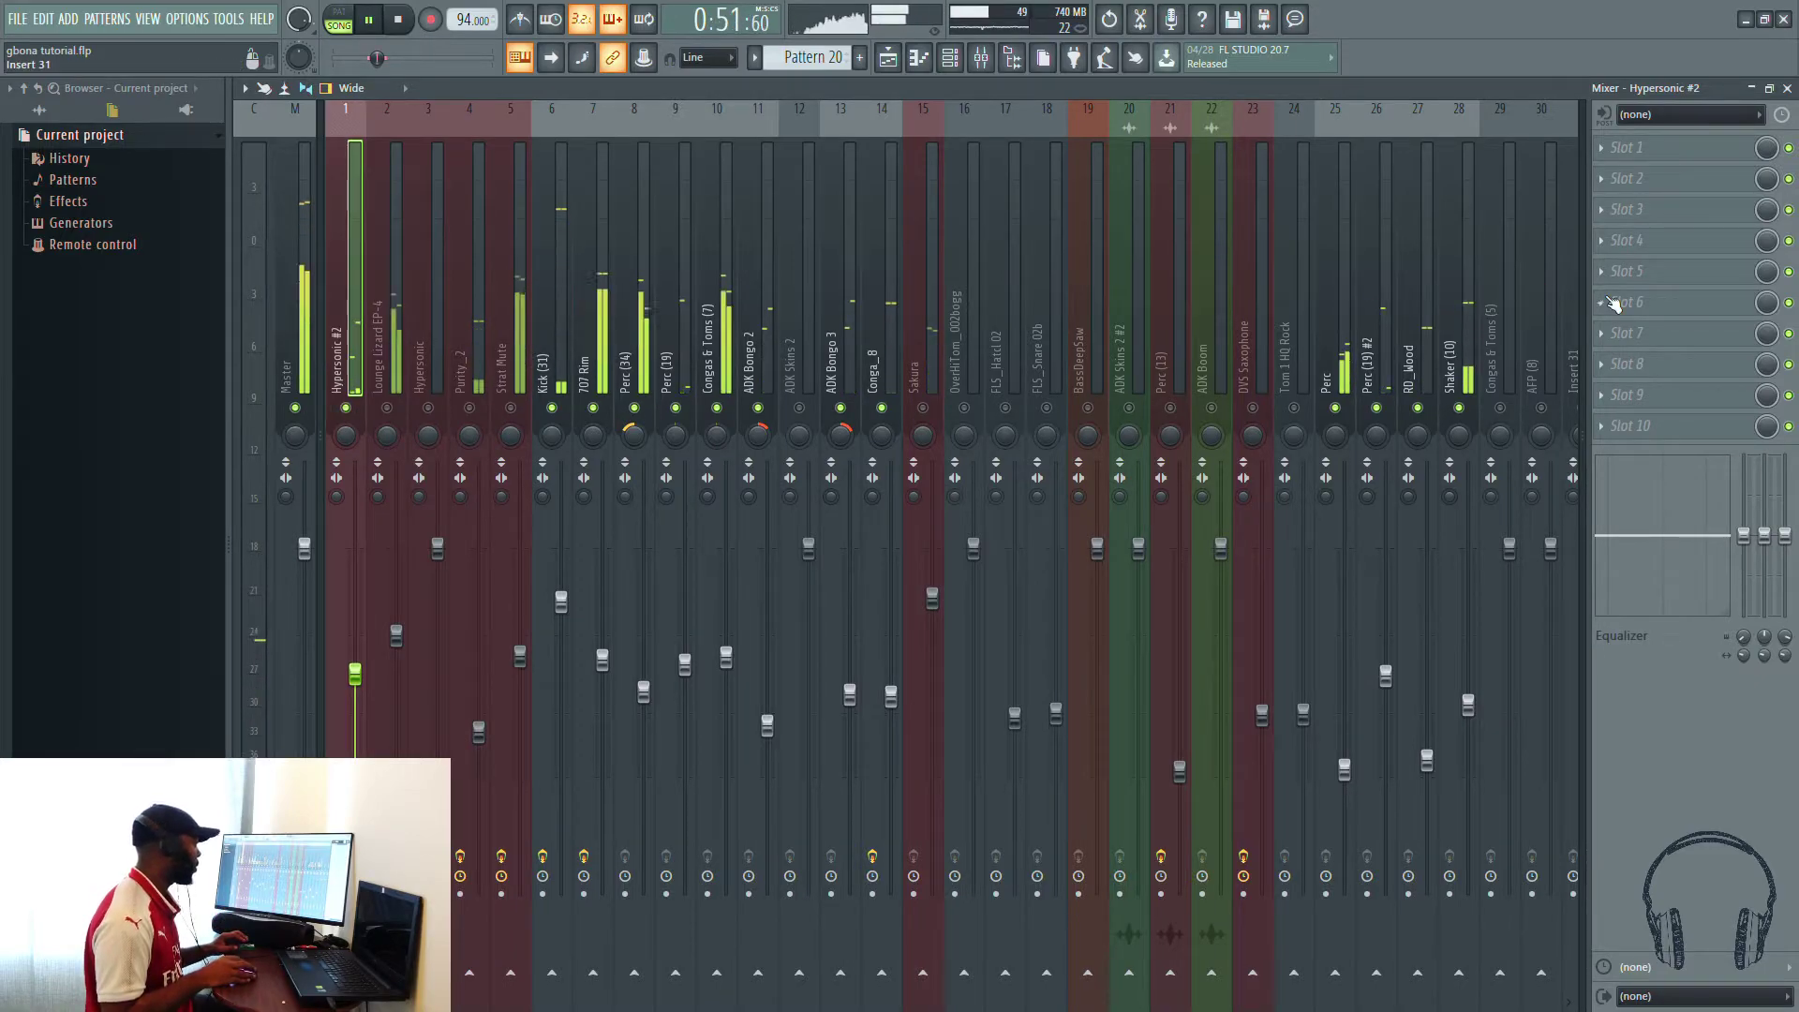
{"action": "left_click_drag", "start_coordinate": [1744, 535], "coordinate": [1736, 636]}
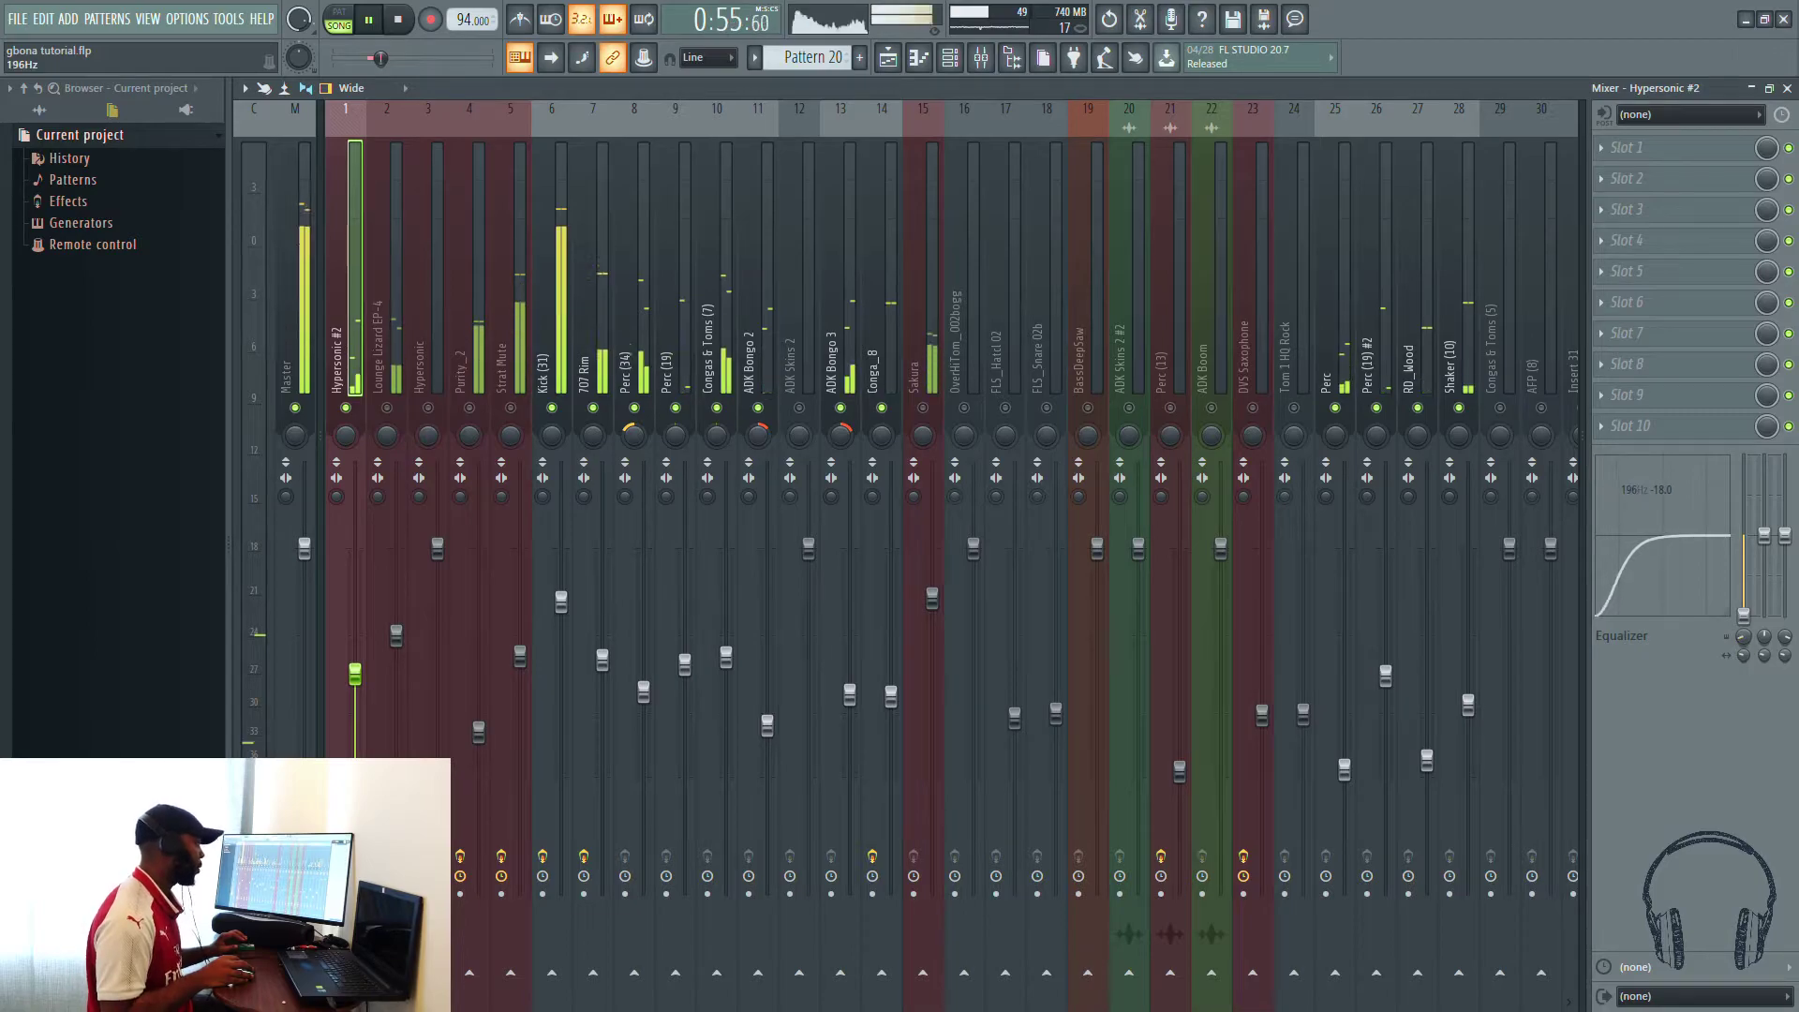
Step: Stop playback, move the song position in the Playlist to just before bar 17, and play from there
{"action": "left_click", "coordinate": [401, 21]}
{"action": "left_click", "coordinate": [889, 61]}
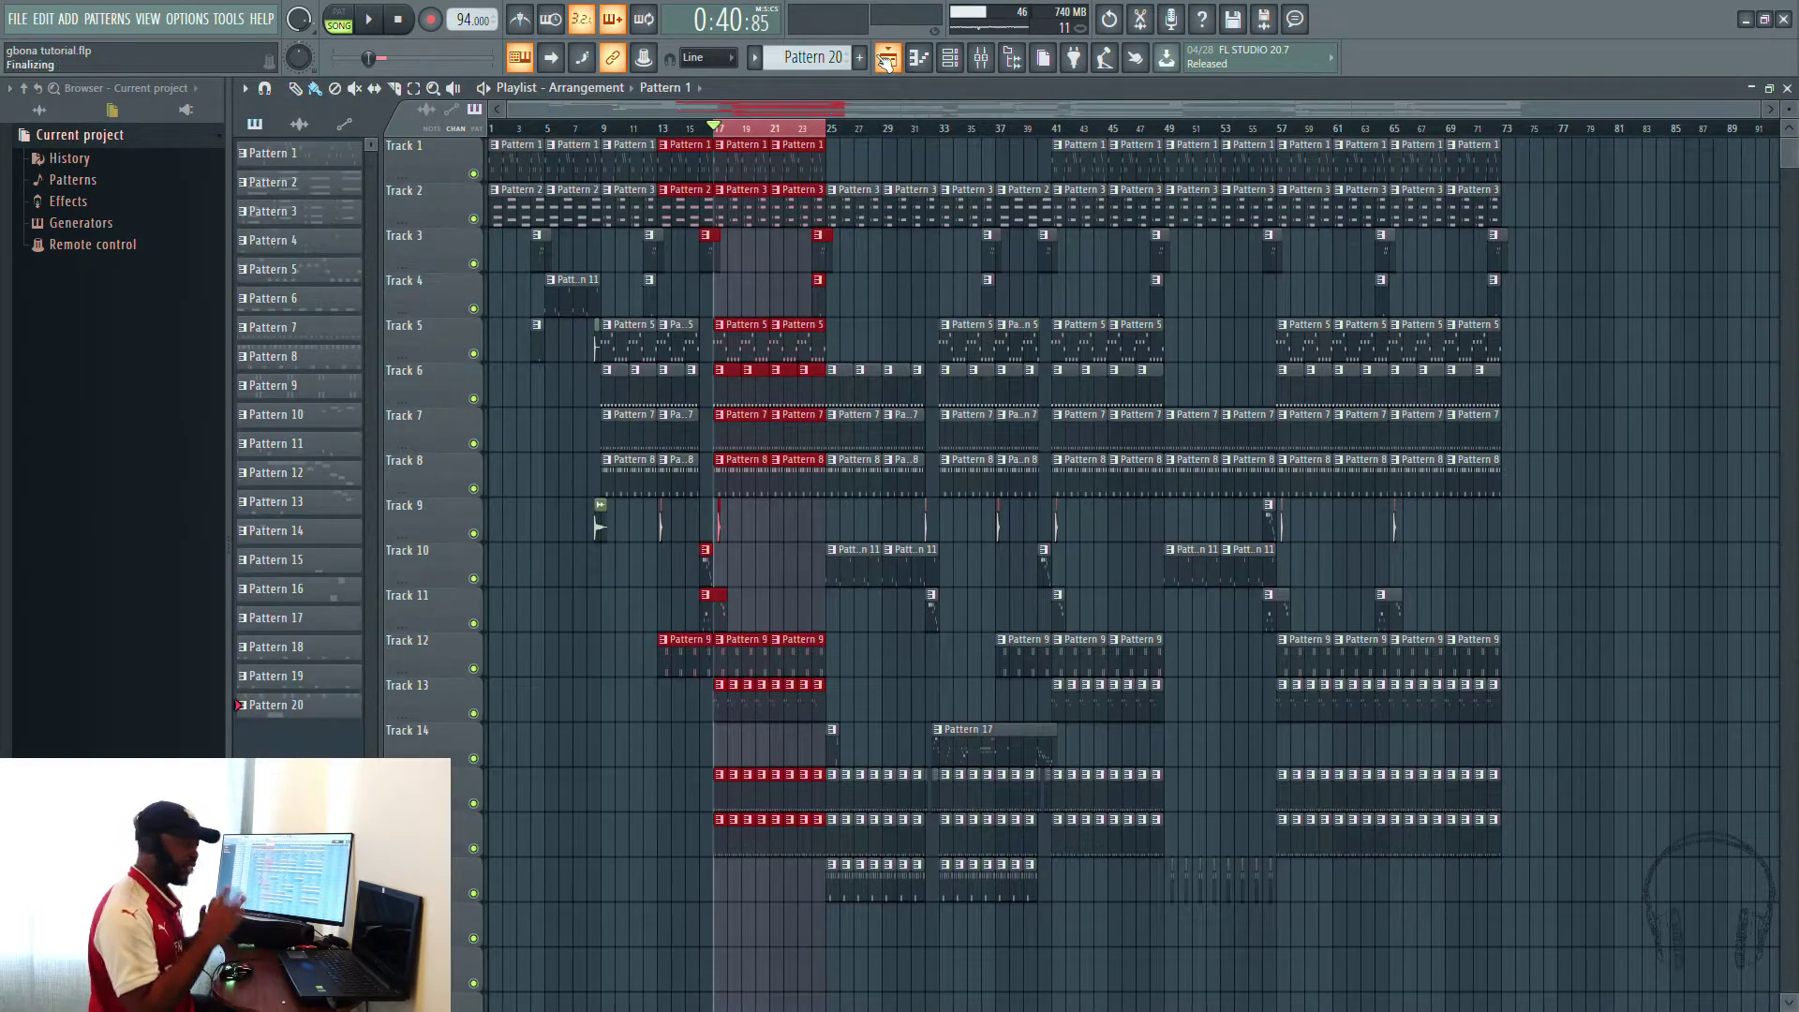
{"action": "left_click_drag", "start_coordinate": [718, 132], "coordinate": [709, 130]}
{"action": "left_click", "coordinate": [403, 21]}
{"action": "left_click", "coordinate": [369, 20]}
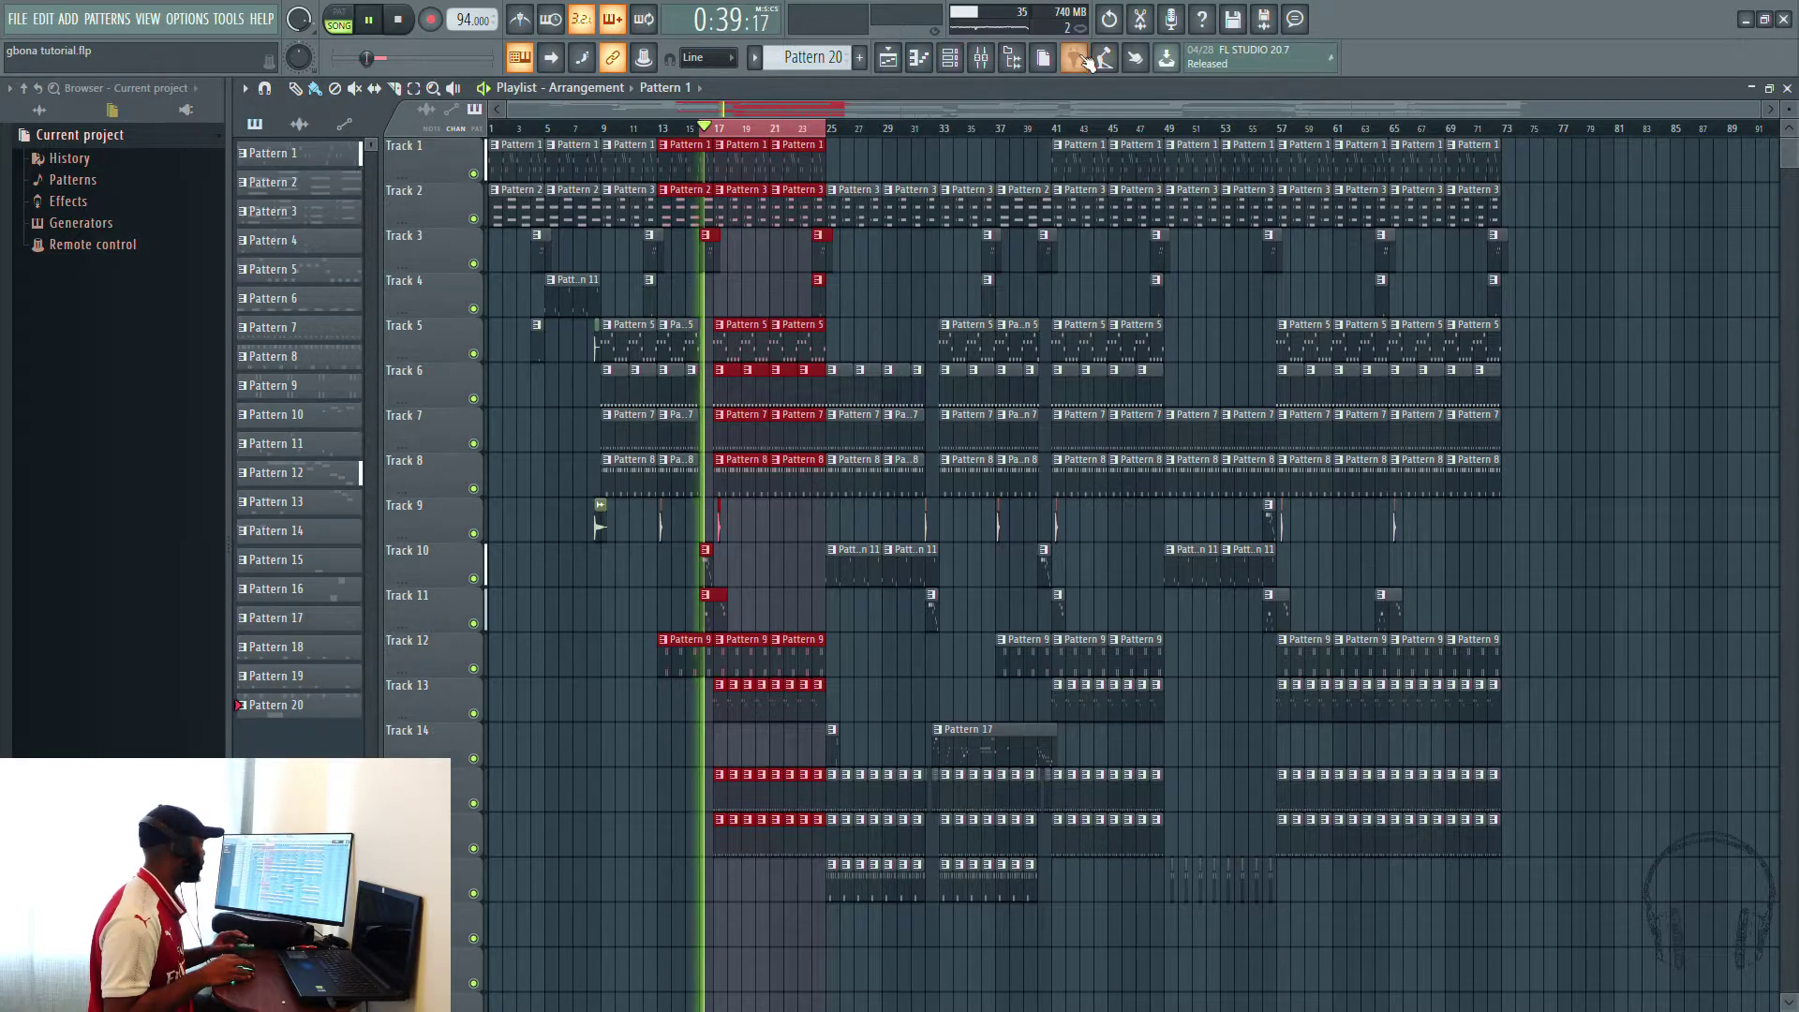
Step: Return to the mixer and enable Tom 1 HQ Rock, FLS_Hatcl 02 and FLS_Snare 02b while replaying the section
{"action": "left_click", "coordinate": [996, 62]}
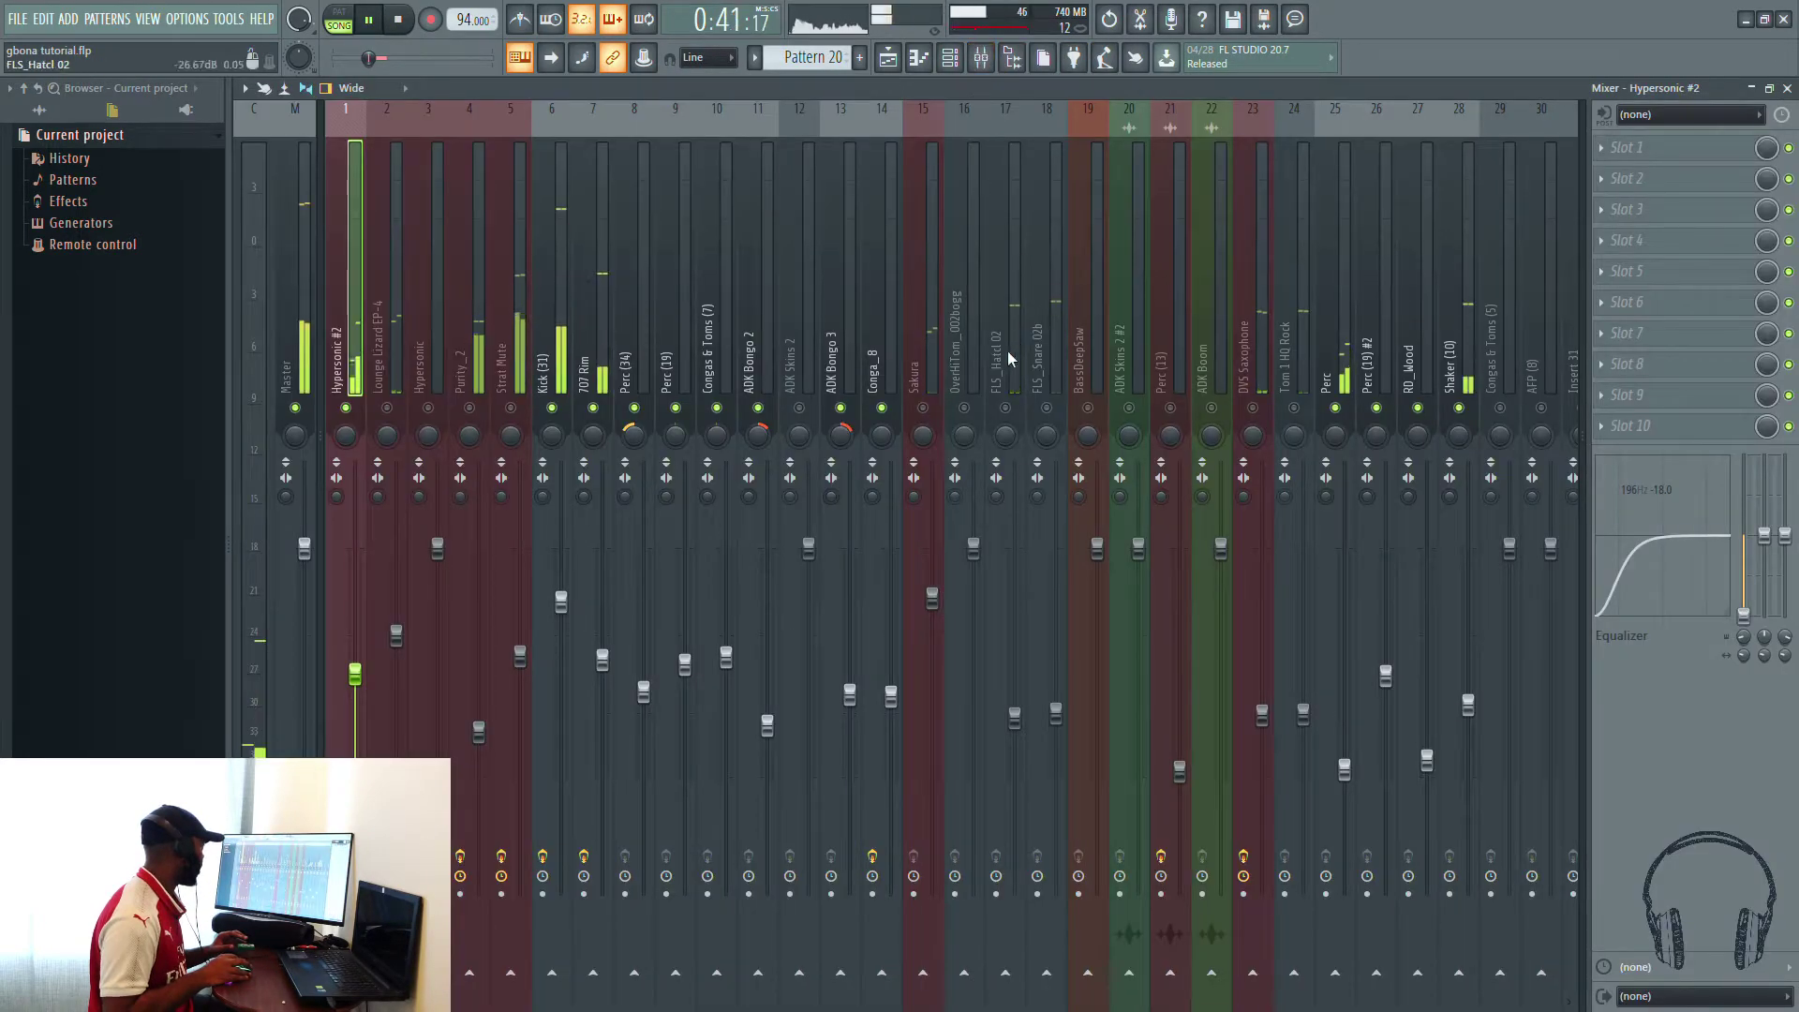
{"action": "key", "text": "space"}
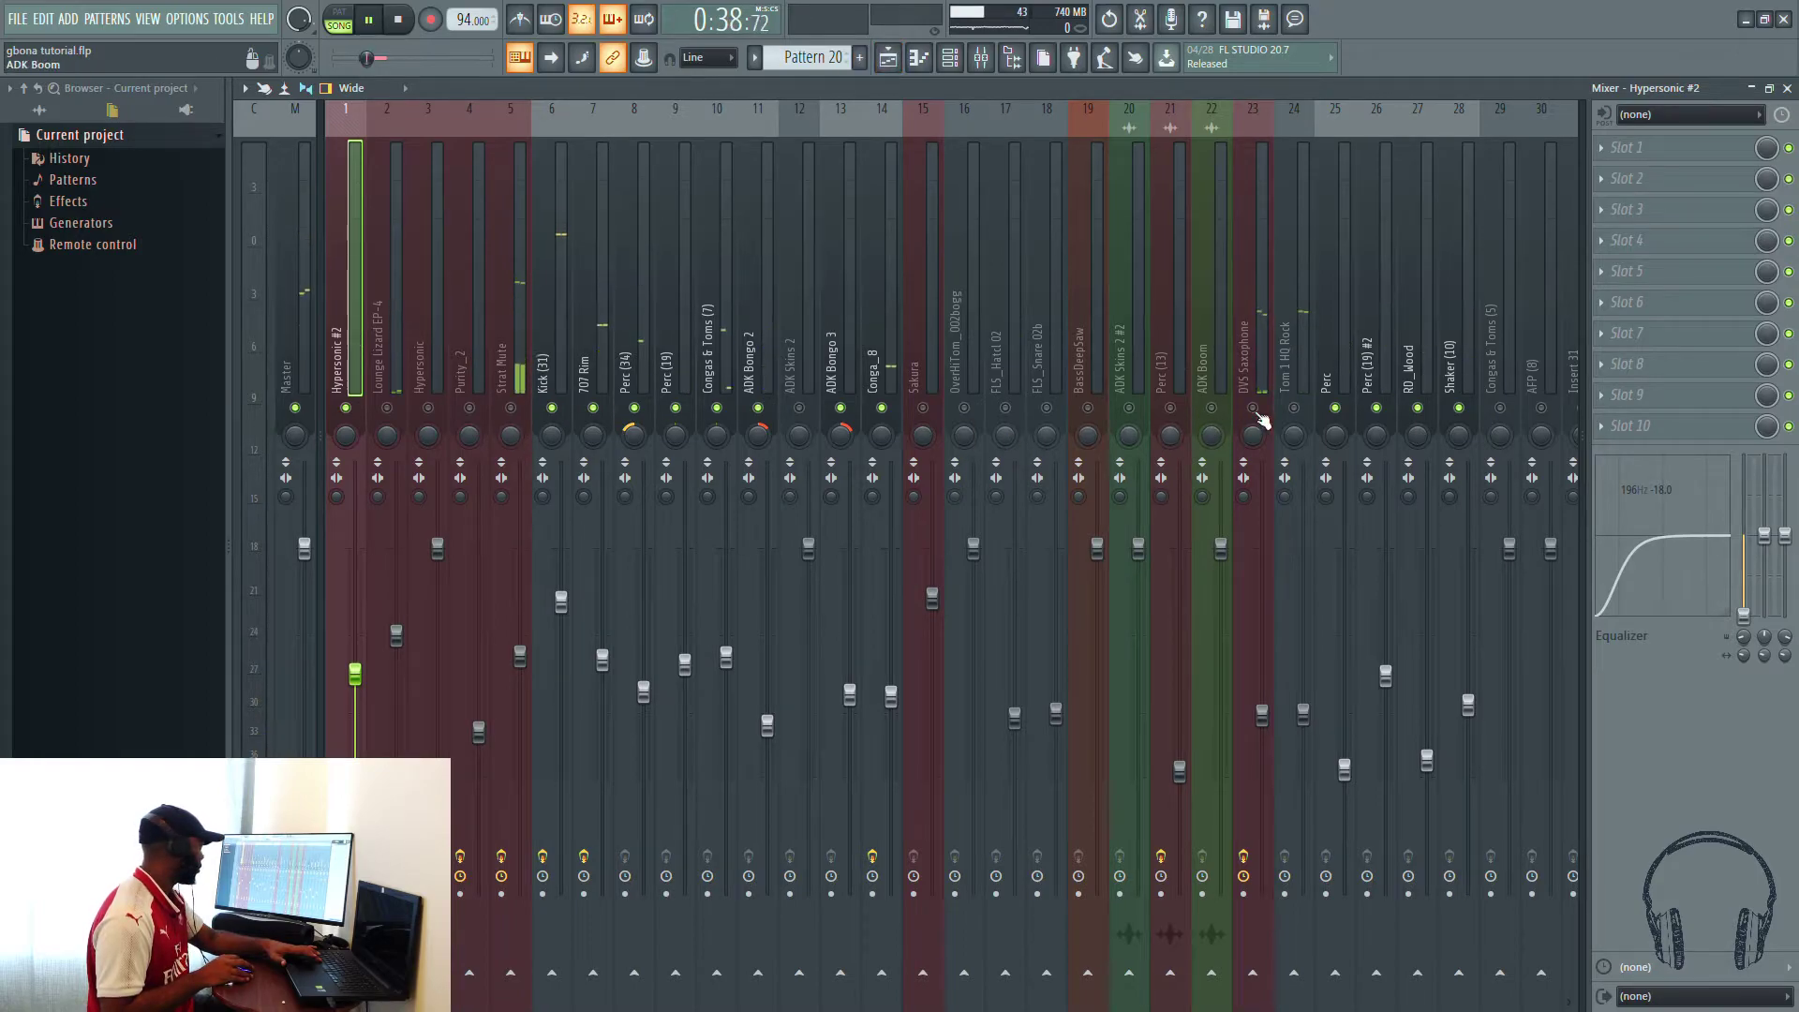
{"action": "key", "text": "space"}
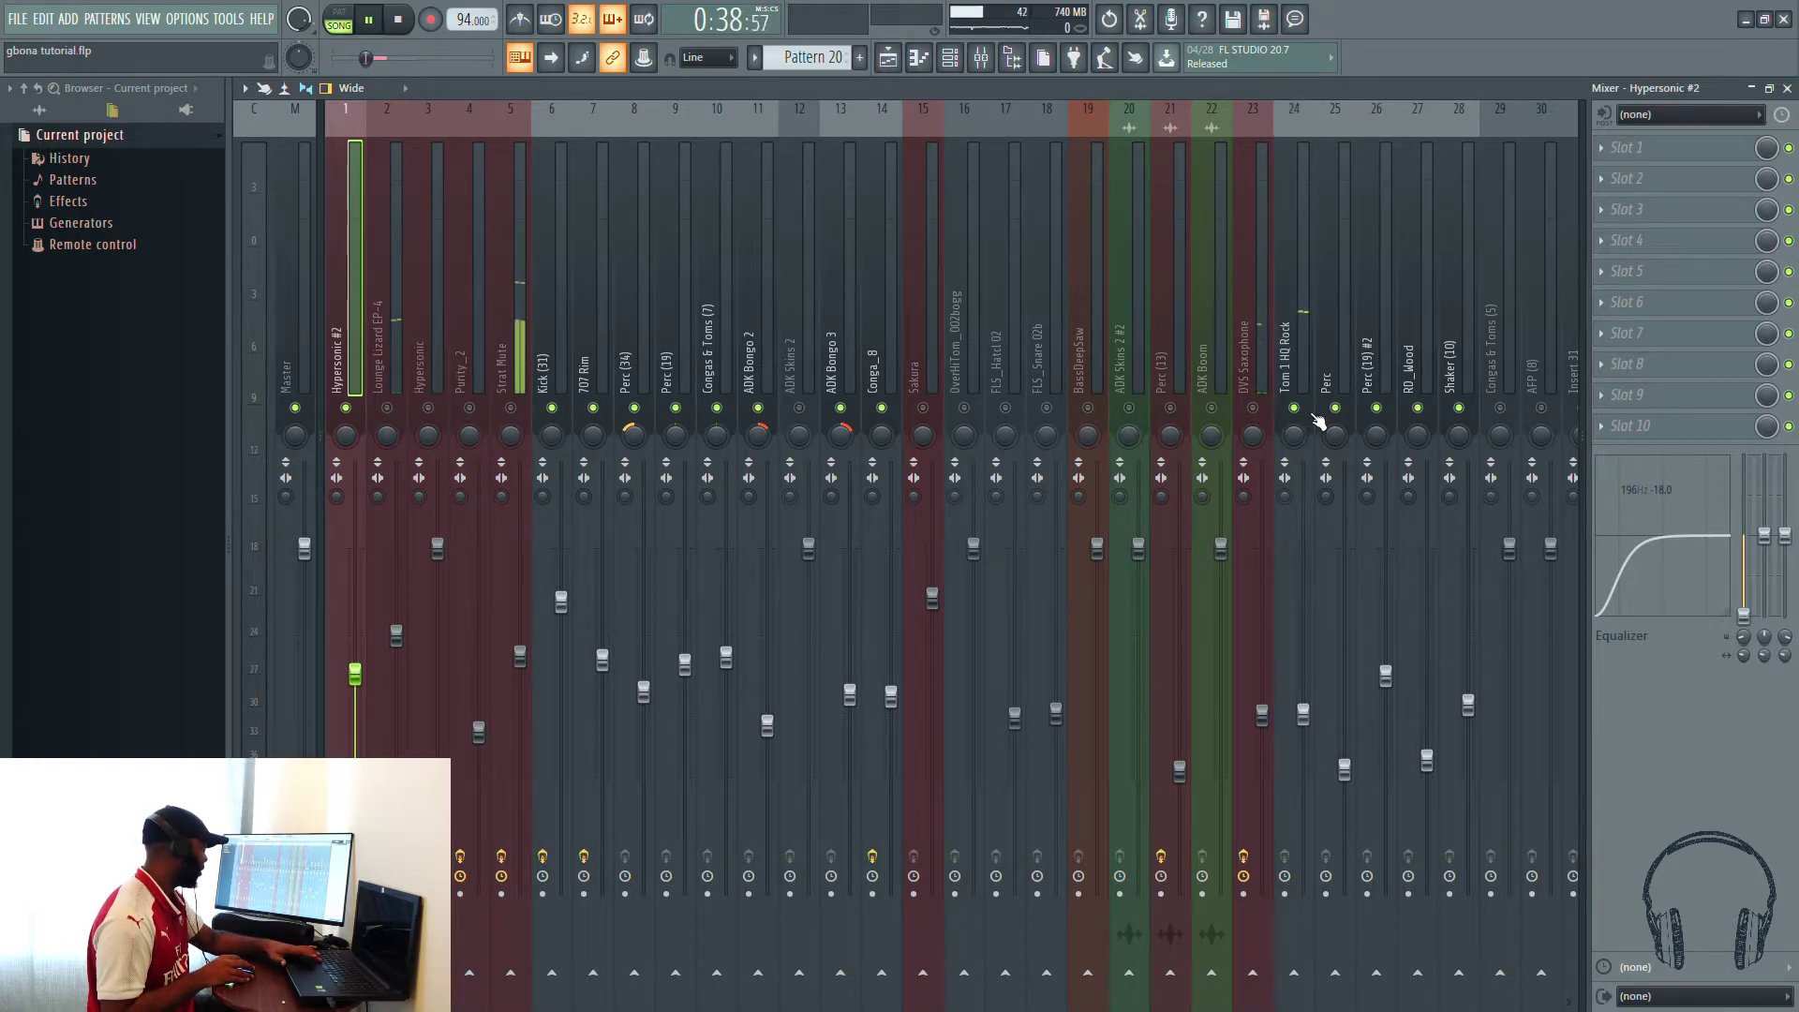
{"action": "left_click", "coordinate": [1047, 408]}
{"action": "key", "text": "space"}
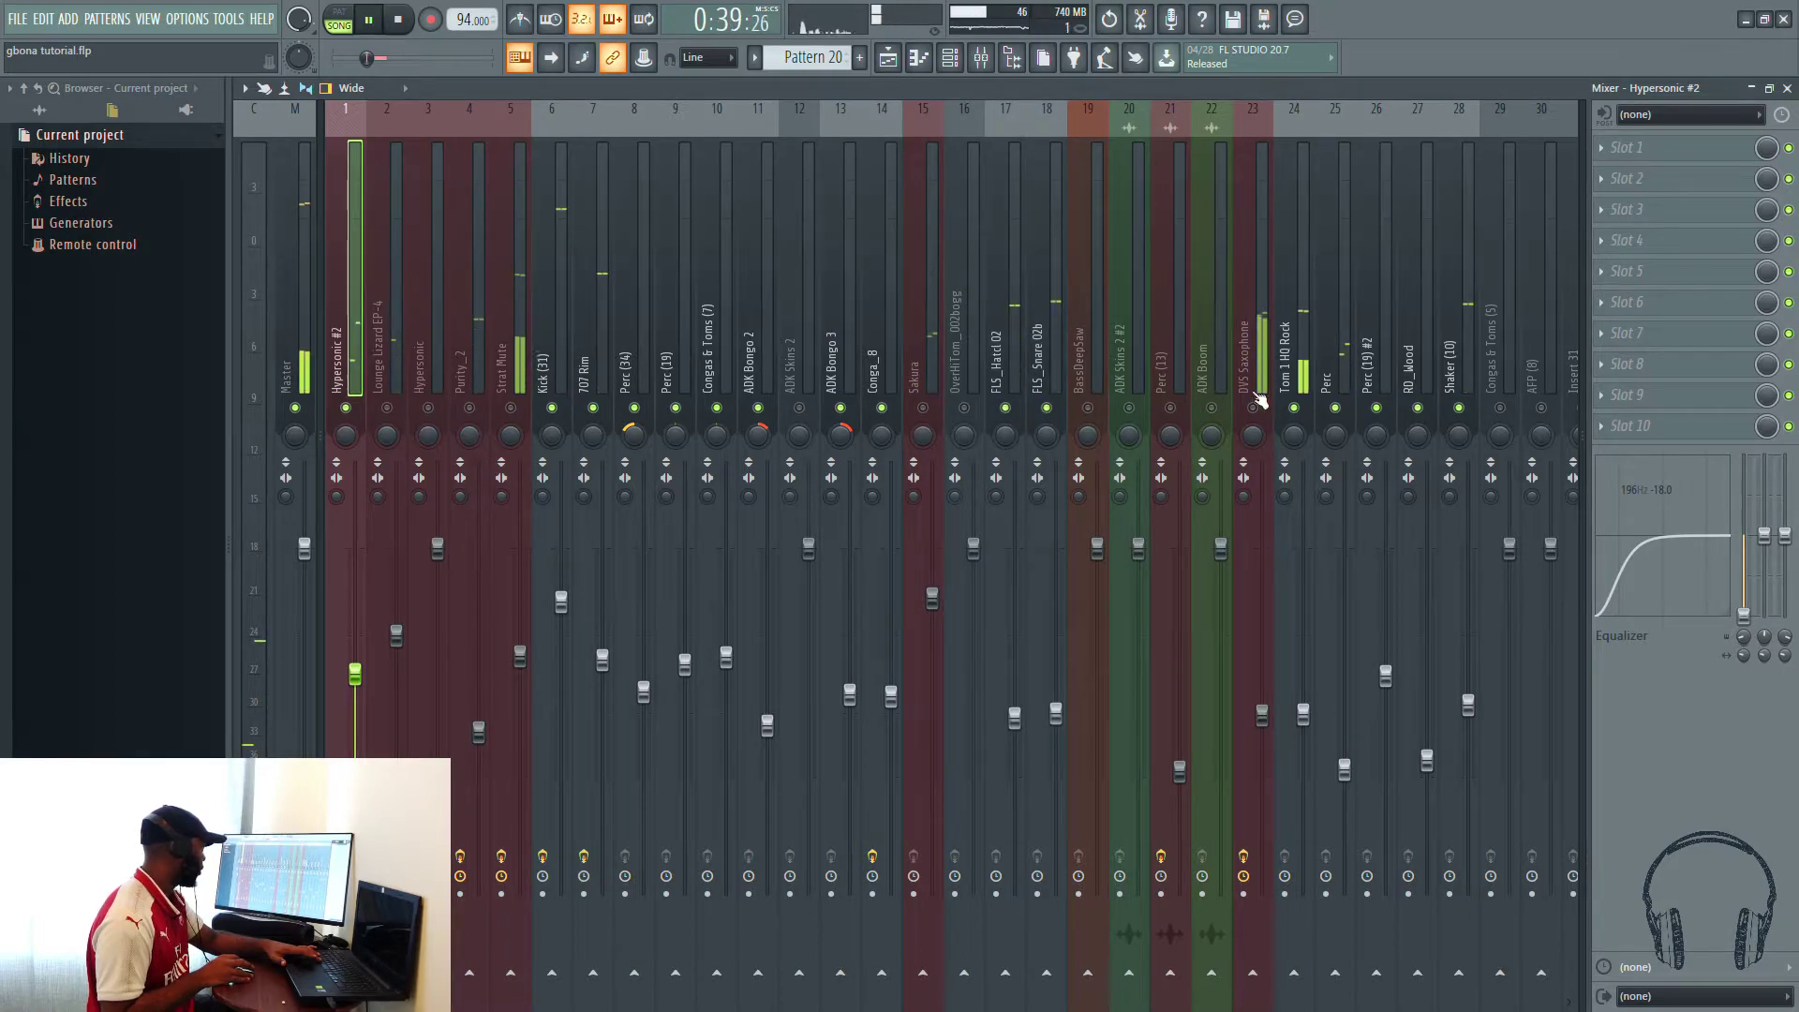
Step: Cut the mixer EQ low bands of FLS_Hatcl 02 and FLS_Snare 02b to -18.0, at 146 Hz and 161 Hz respectively
{"action": "left_click", "coordinate": [1015, 341]}
{"action": "key", "text": "space"}
{"action": "left_click_drag", "start_coordinate": [1746, 542], "coordinate": [1745, 619]}
{"action": "left_click", "coordinate": [1054, 350]}
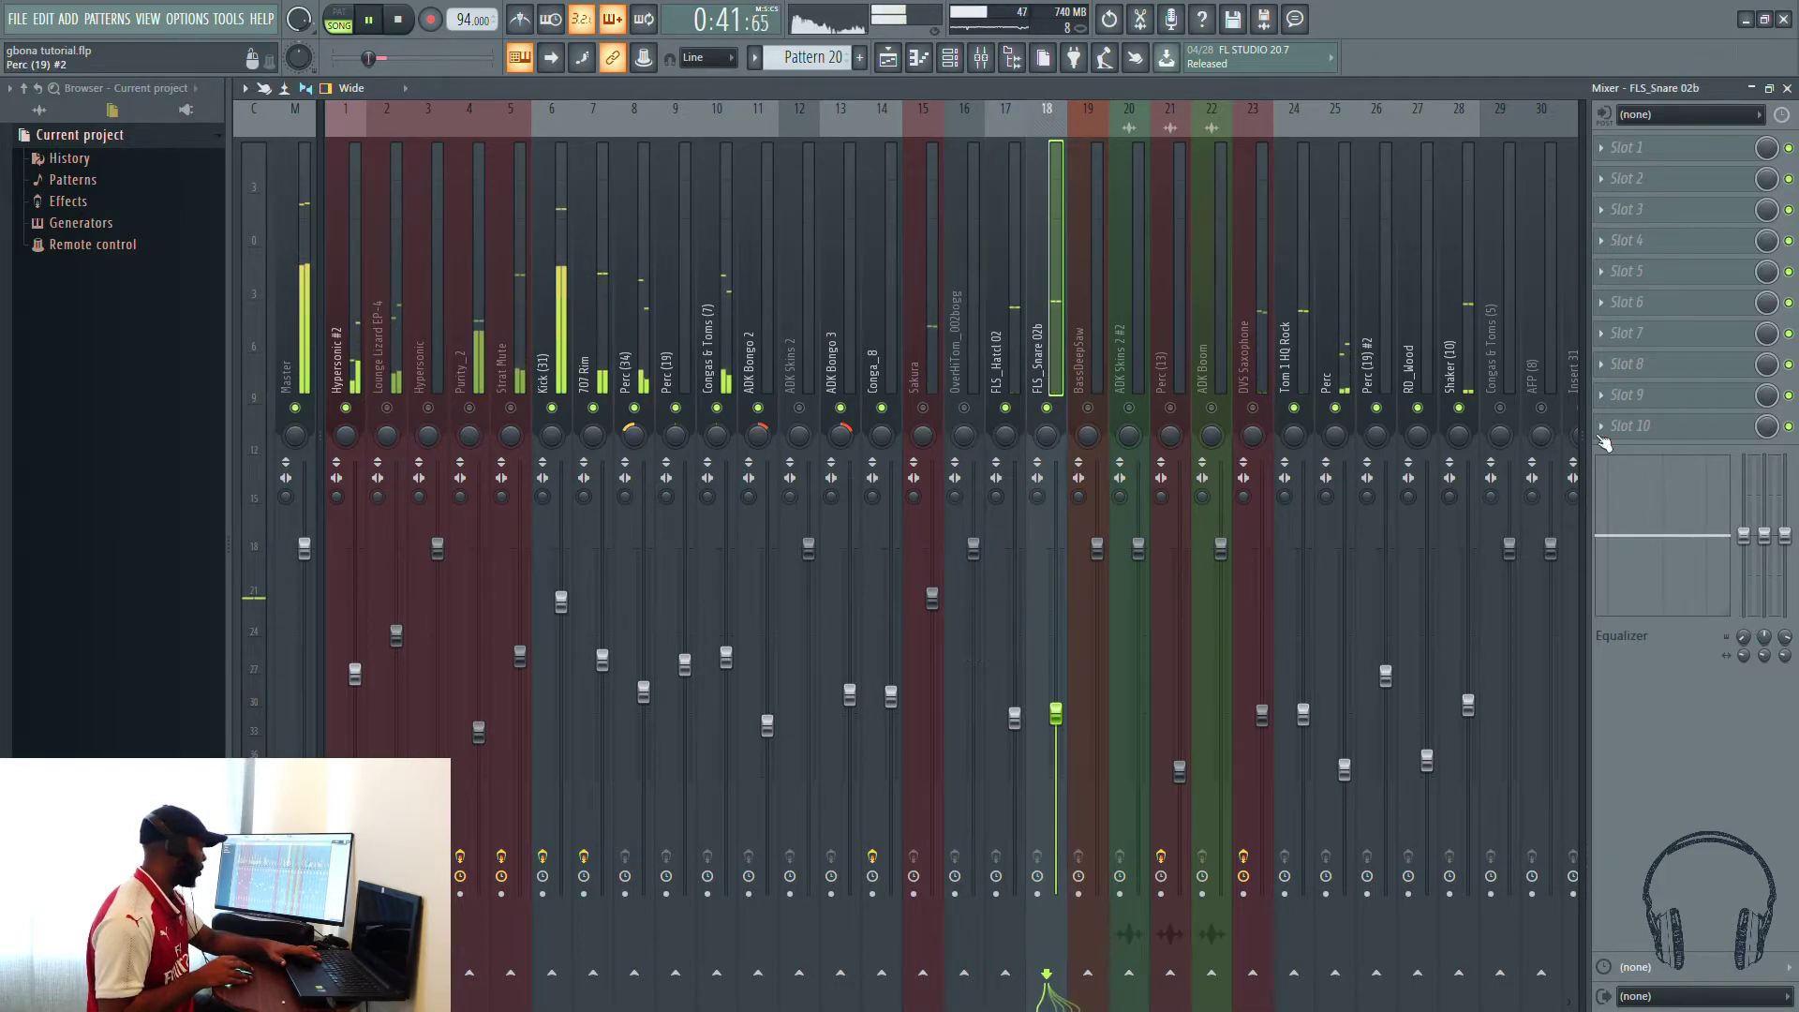
{"action": "key", "text": "space"}
{"action": "key", "text": "space"}
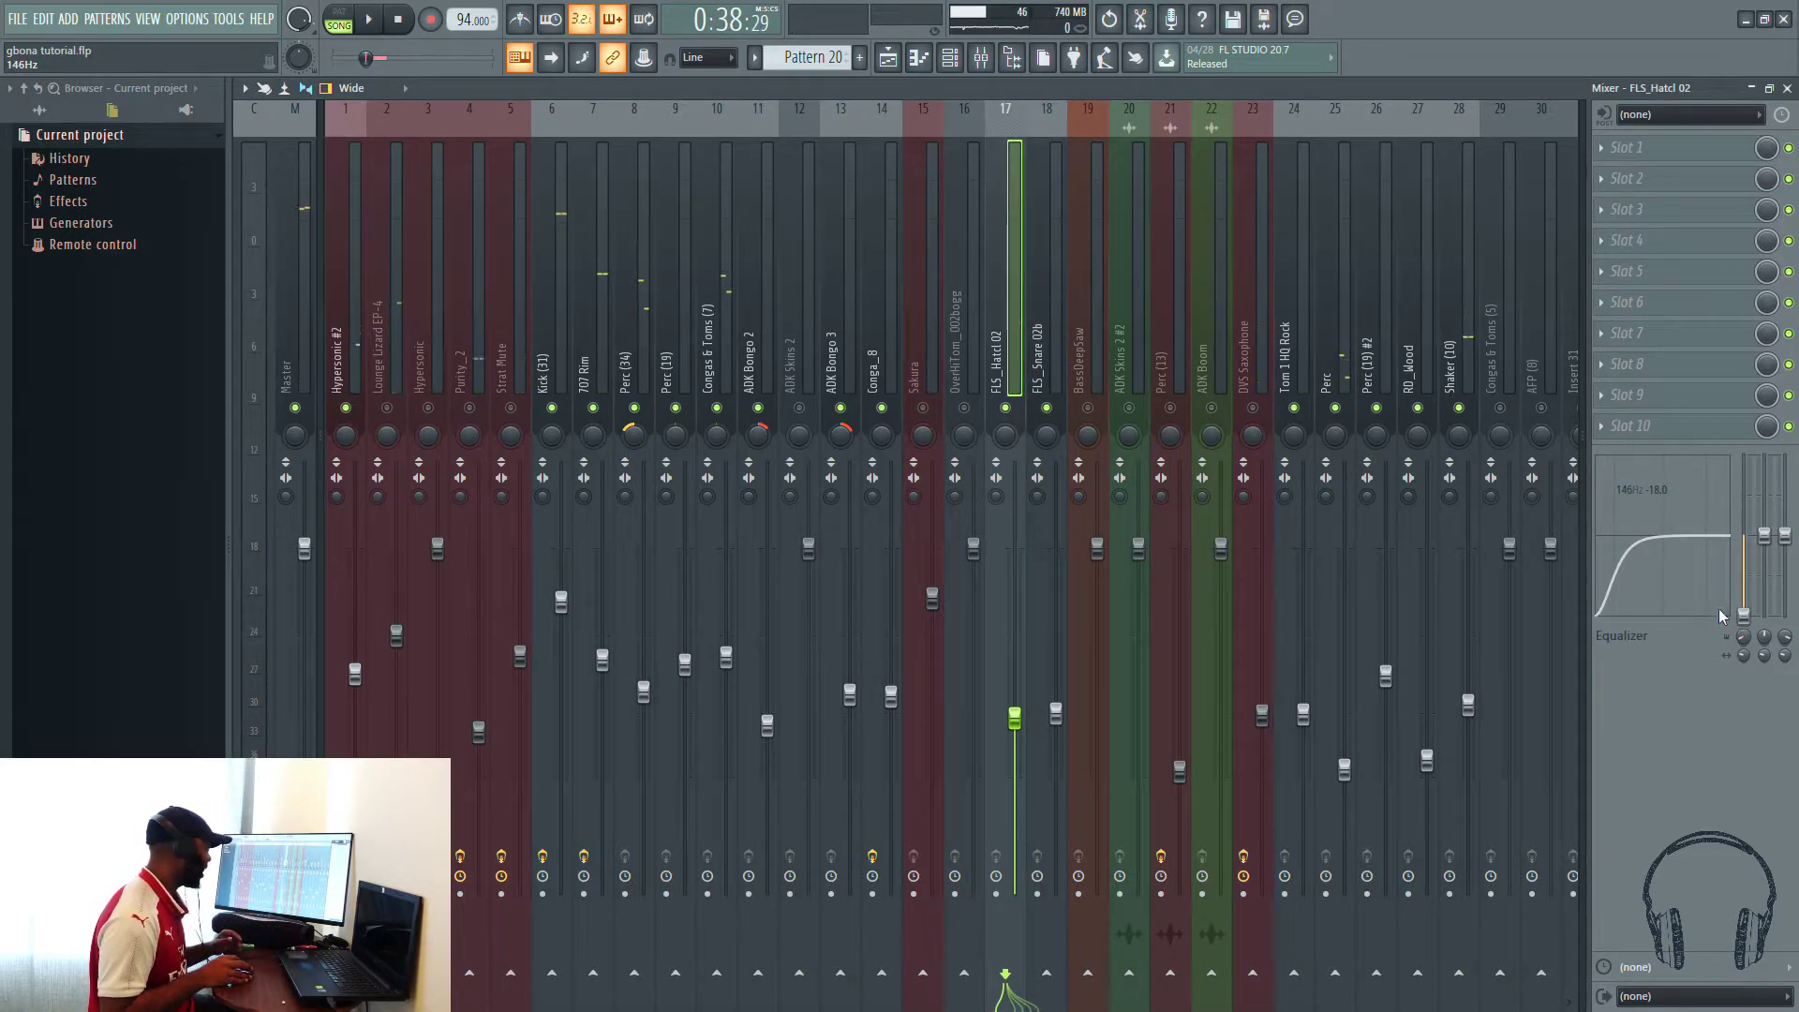
{"action": "left_click", "coordinate": [1043, 306]}
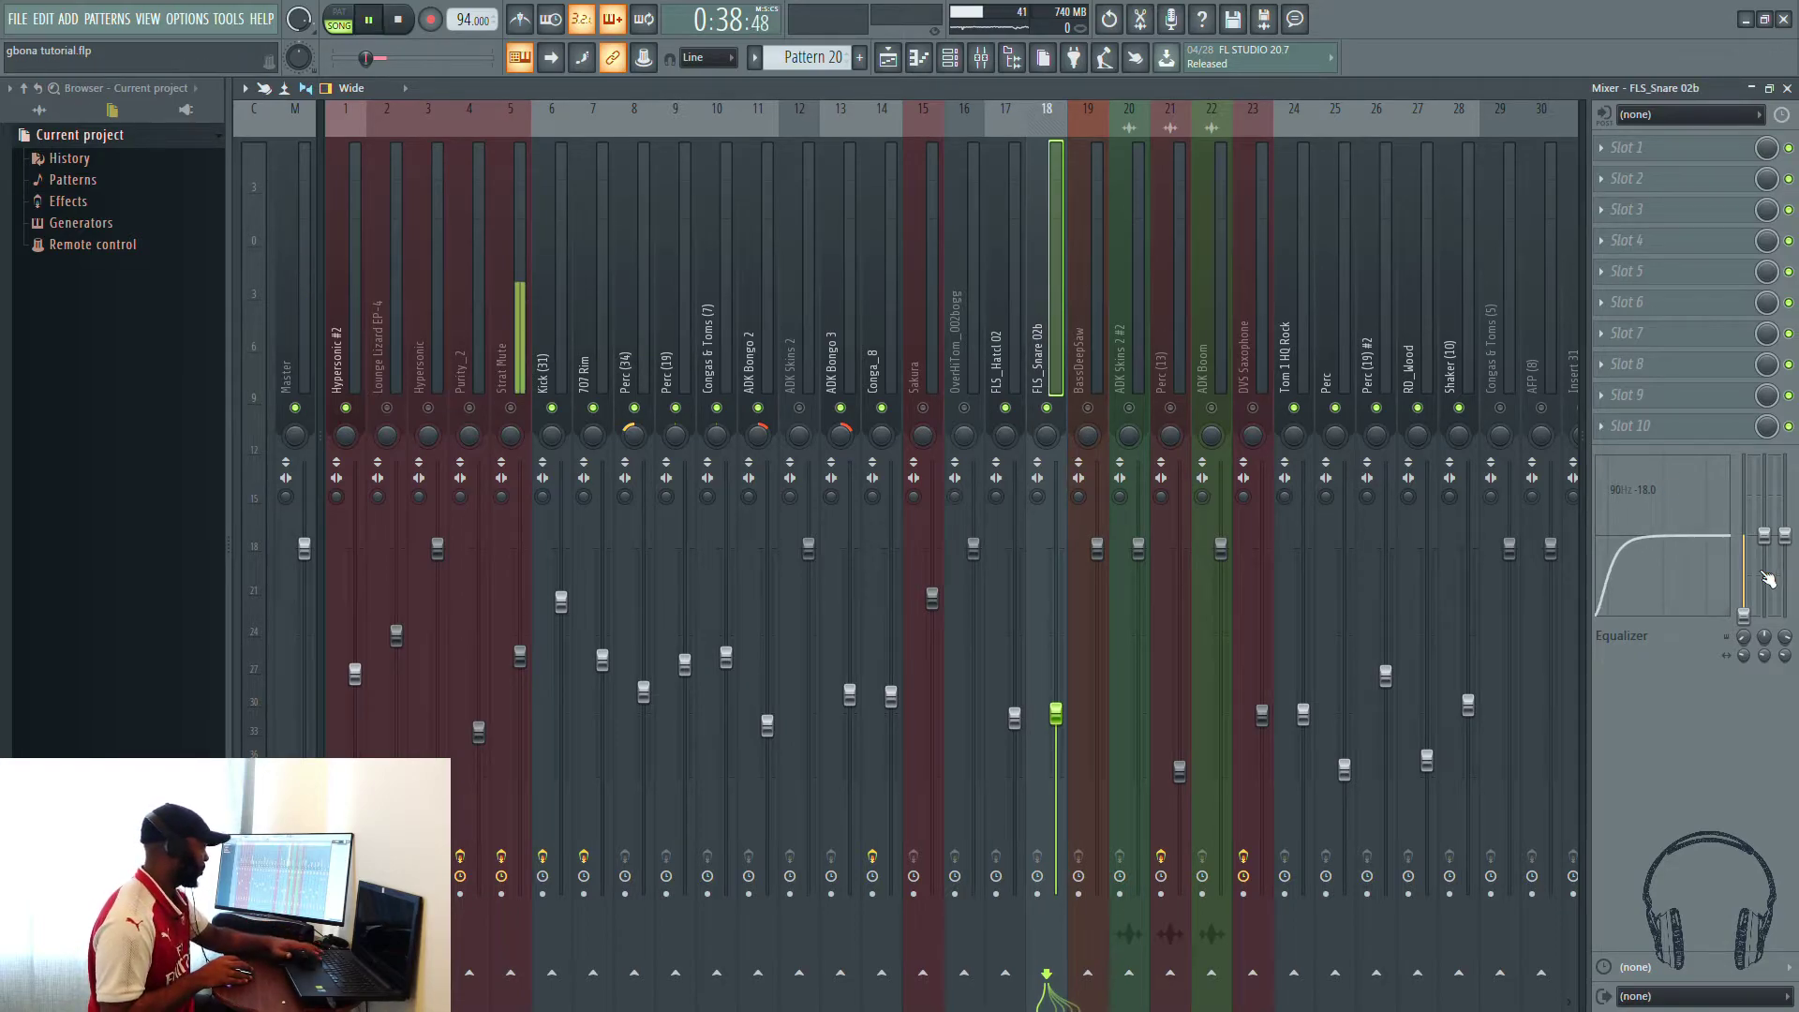
{"action": "left_click_drag", "start_coordinate": [1744, 636], "coordinate": [1744, 618]}
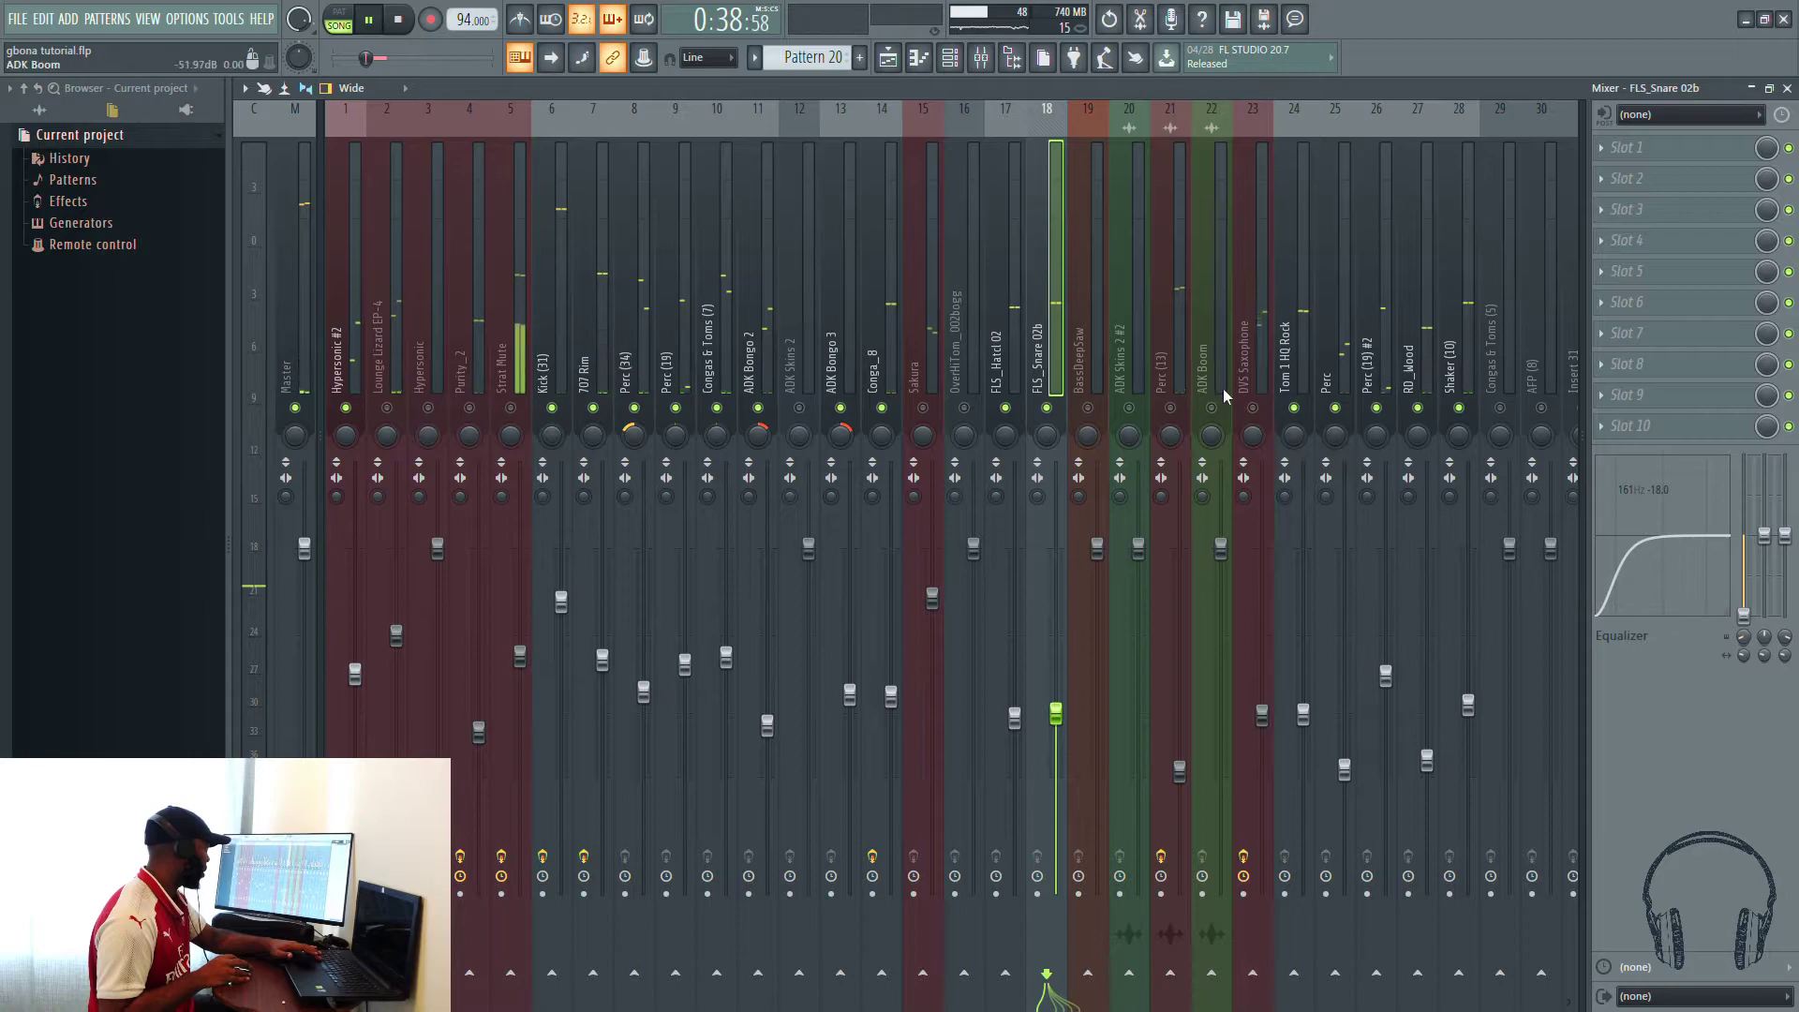
Step: Load Fruity Parametric EQ 2 on Tom 1 HQ Rock, high-pass the lows, dip band 4, lift band 6 and lower the high shelf
{"action": "left_click", "coordinate": [1309, 364]}
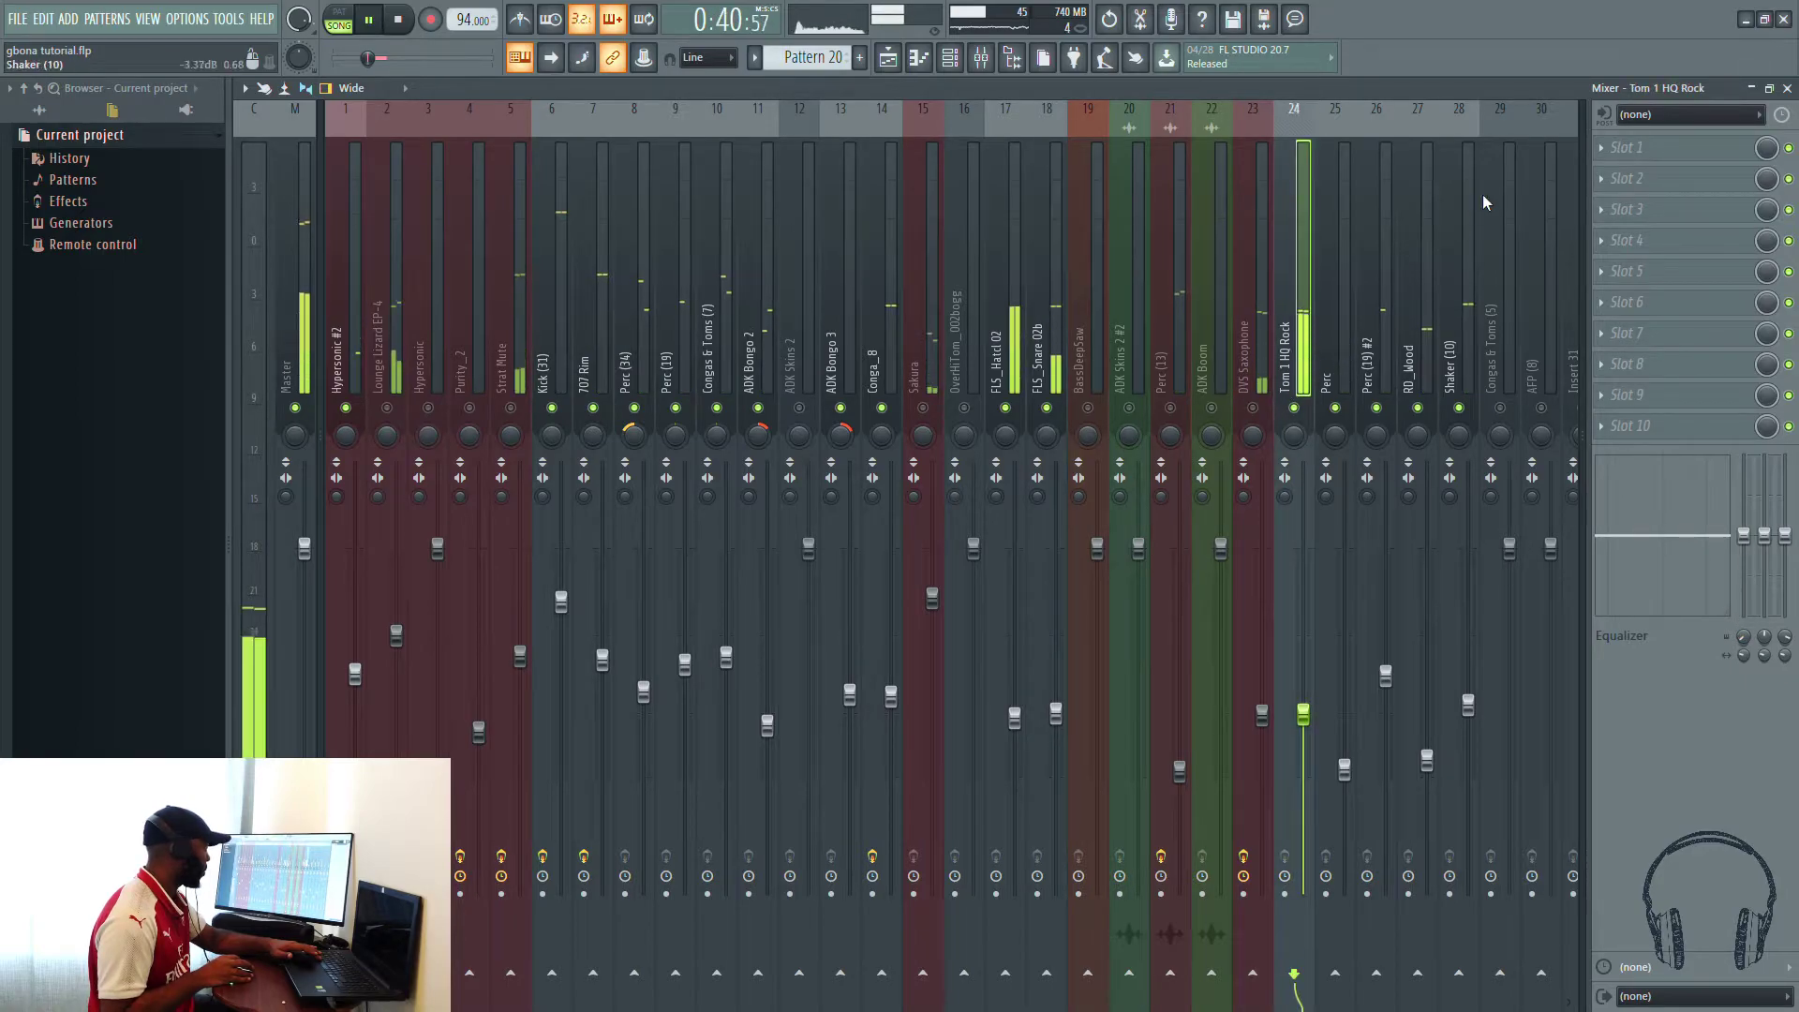
{"action": "key", "text": "space"}
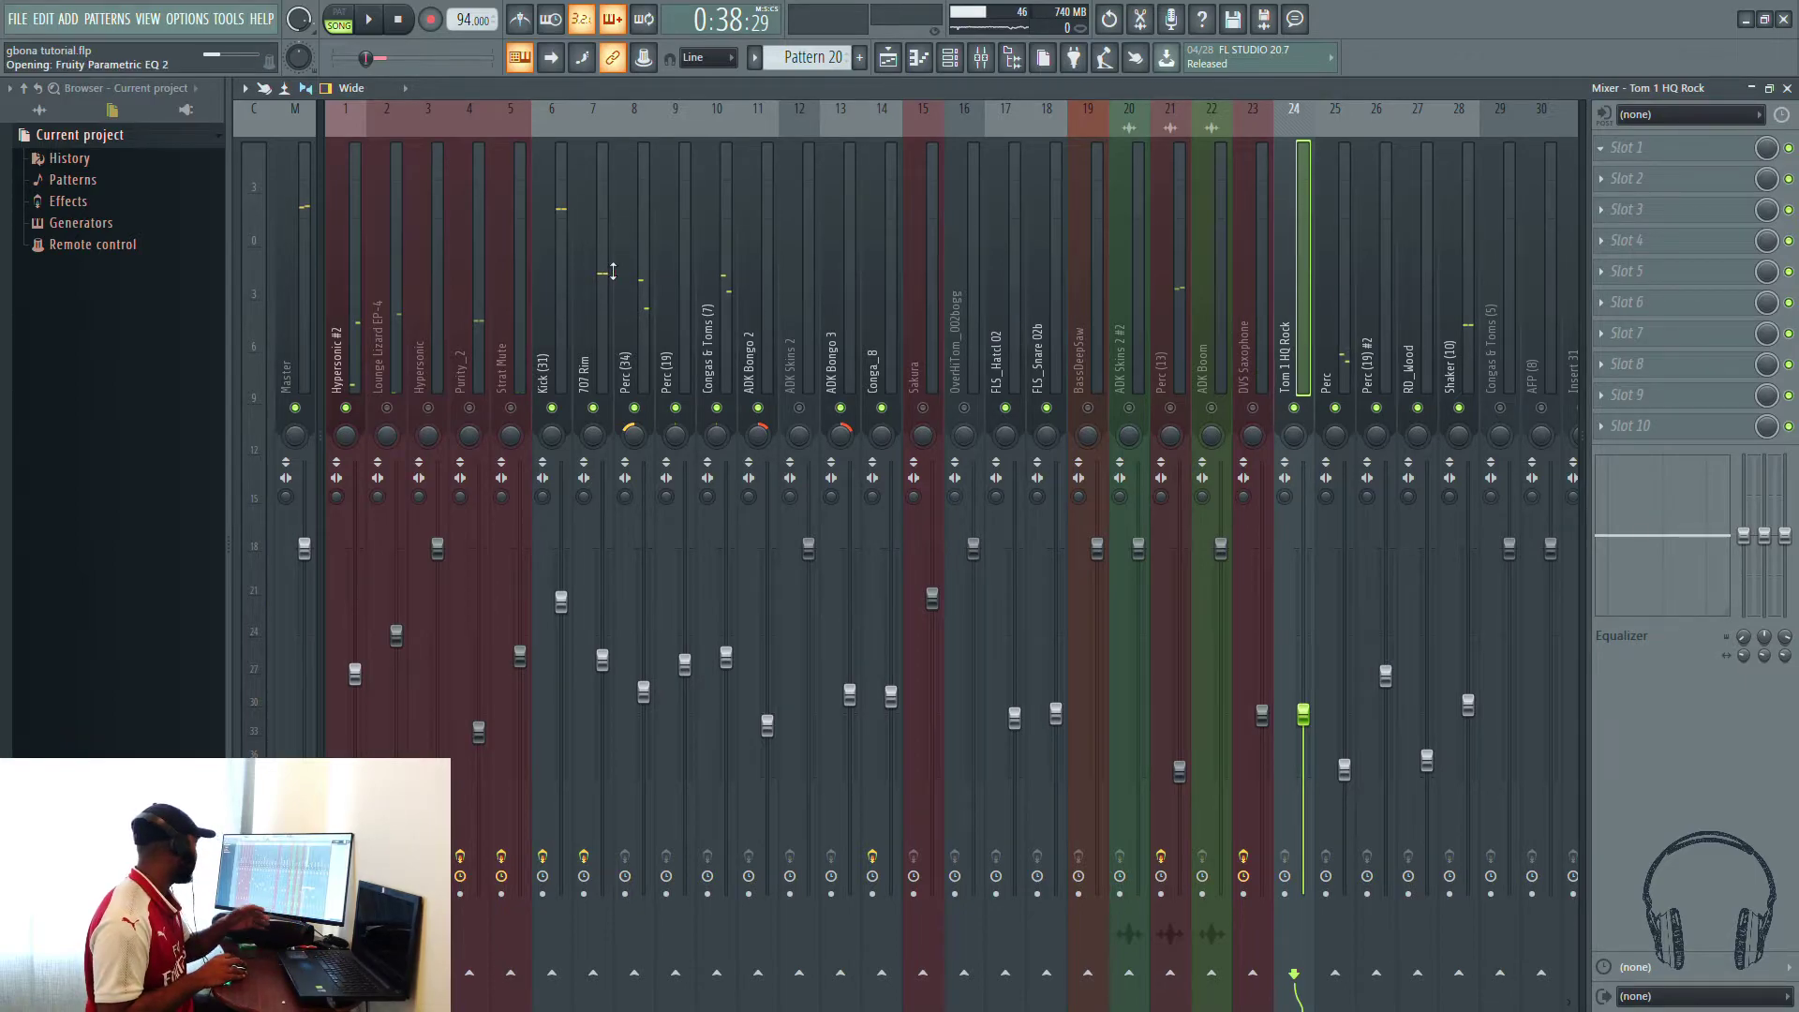
{"action": "key", "text": "space"}
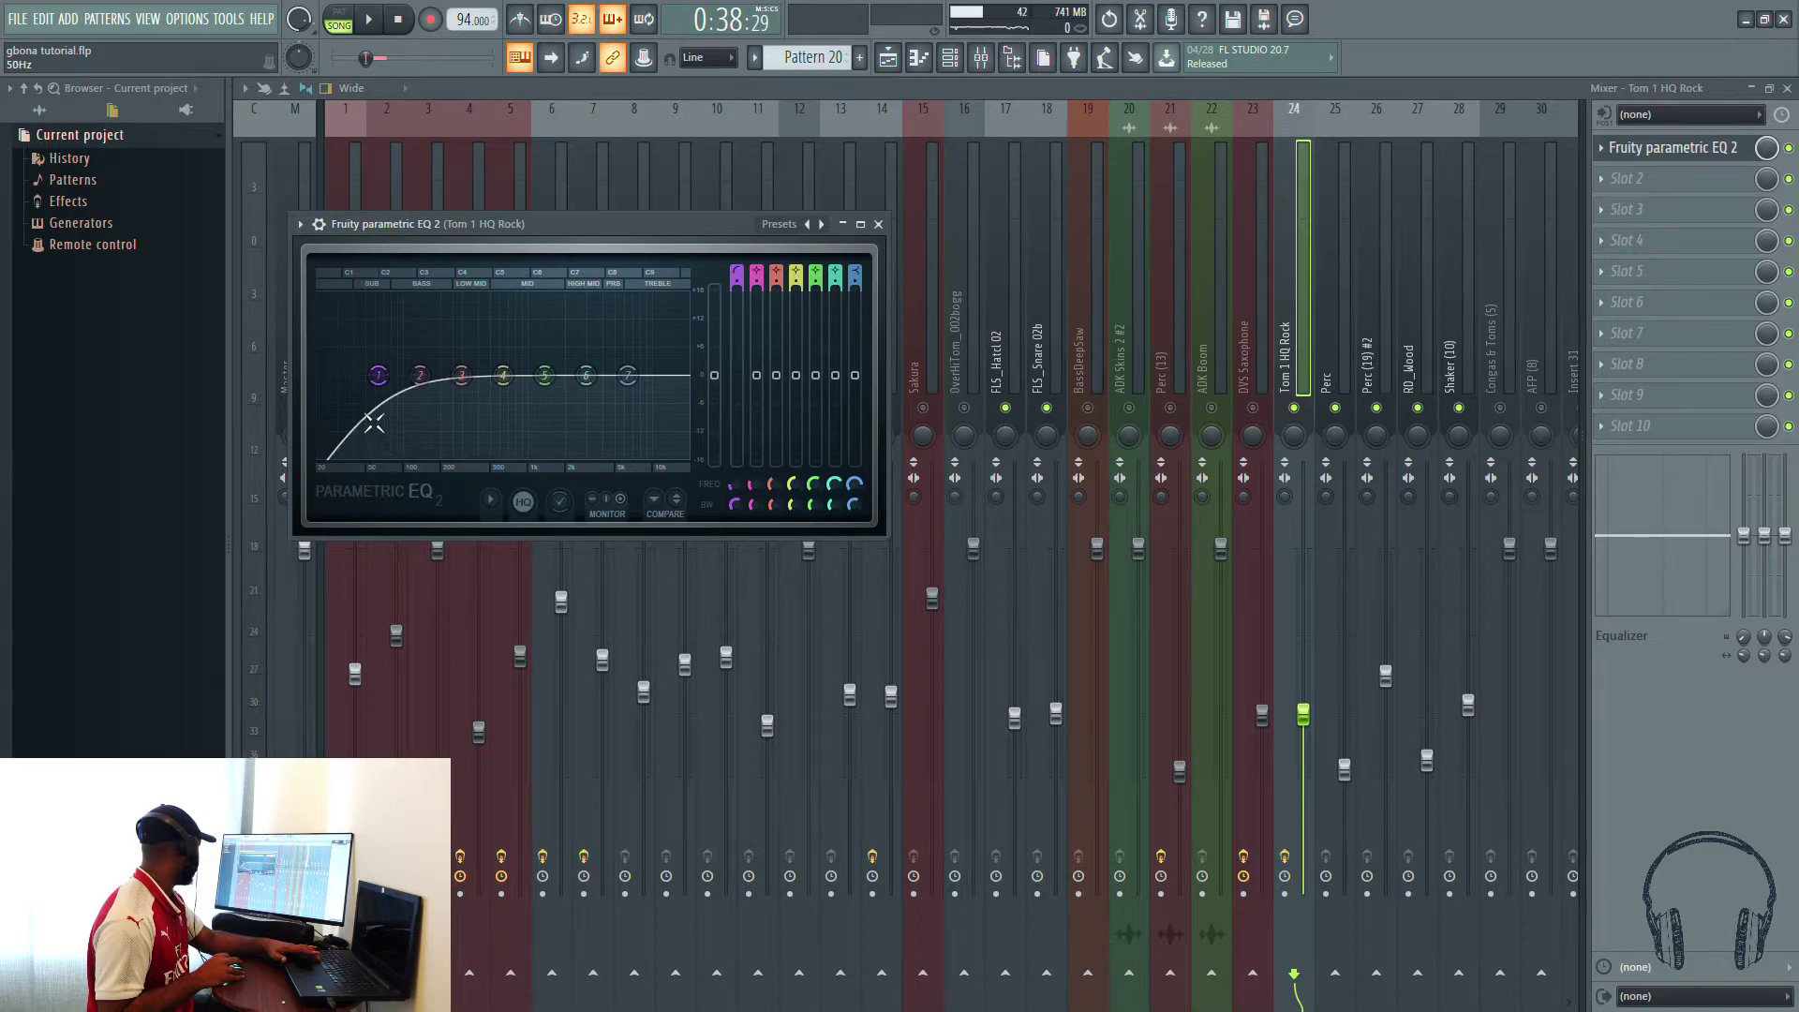
{"action": "key", "text": "space"}
{"action": "left_click_drag", "start_coordinate": [379, 376], "coordinate": [515, 393]}
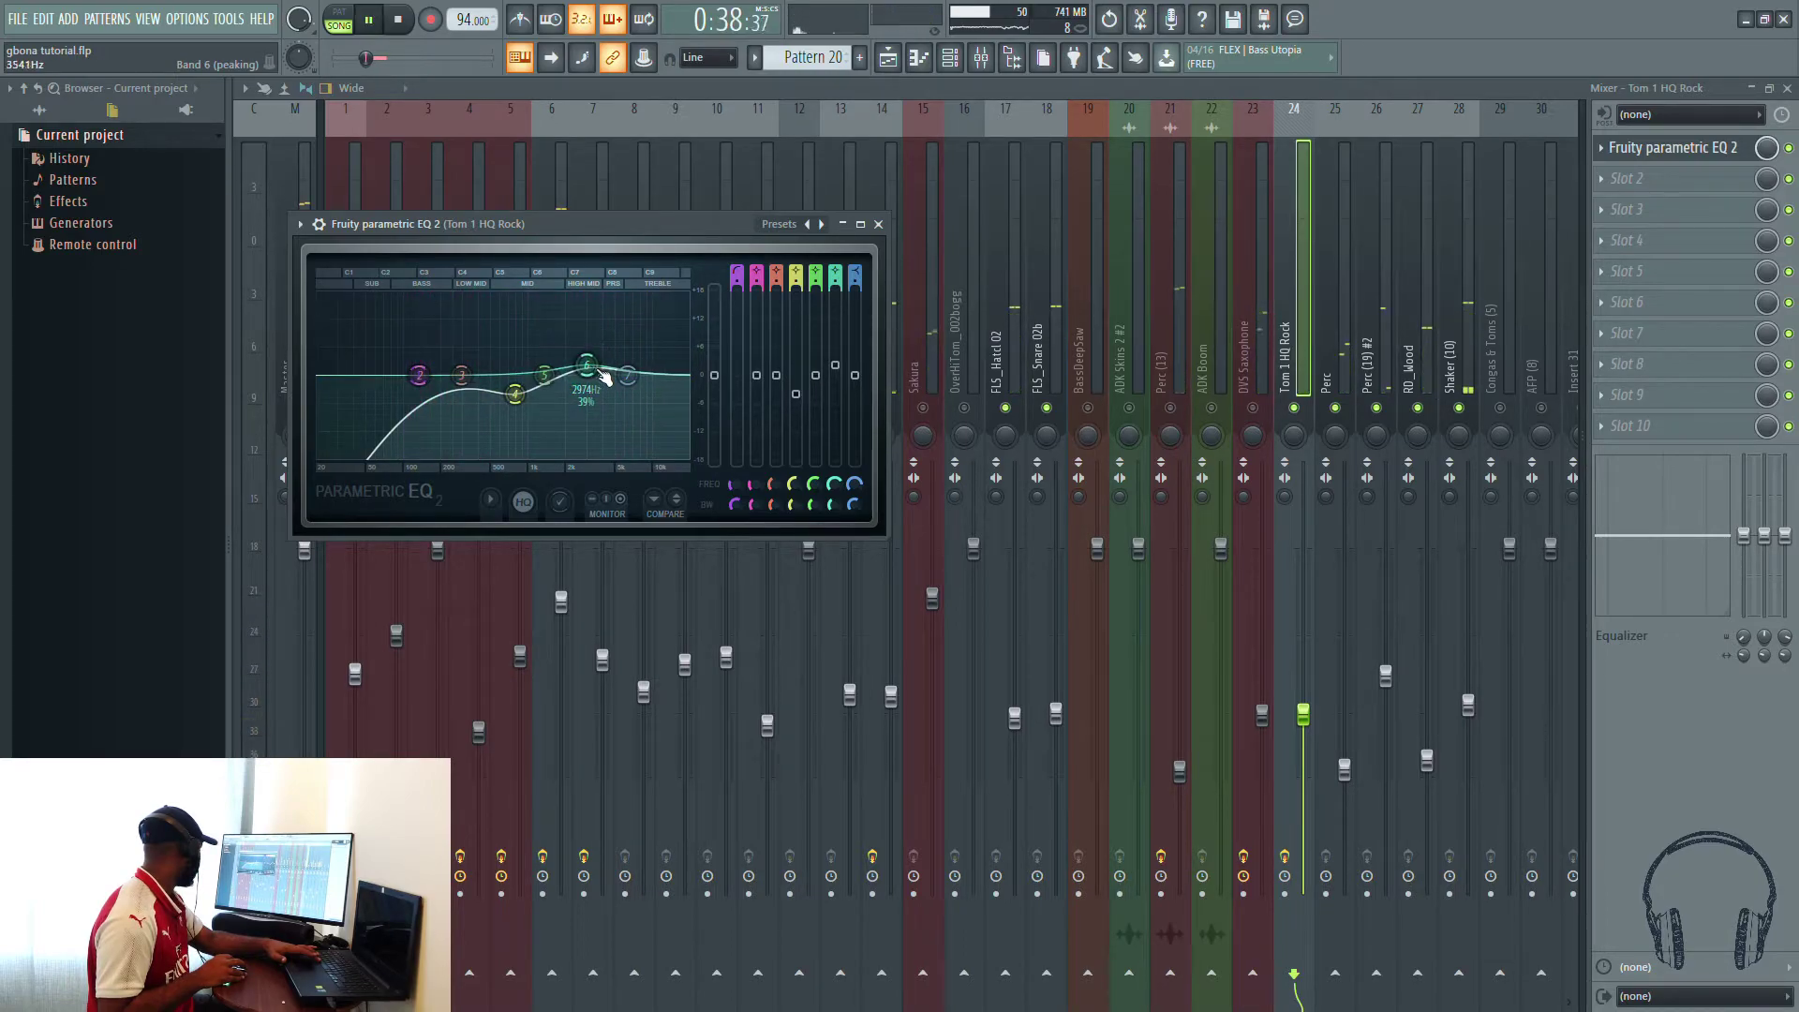
{"action": "left_click_drag", "start_coordinate": [628, 378], "coordinate": [653, 398]}
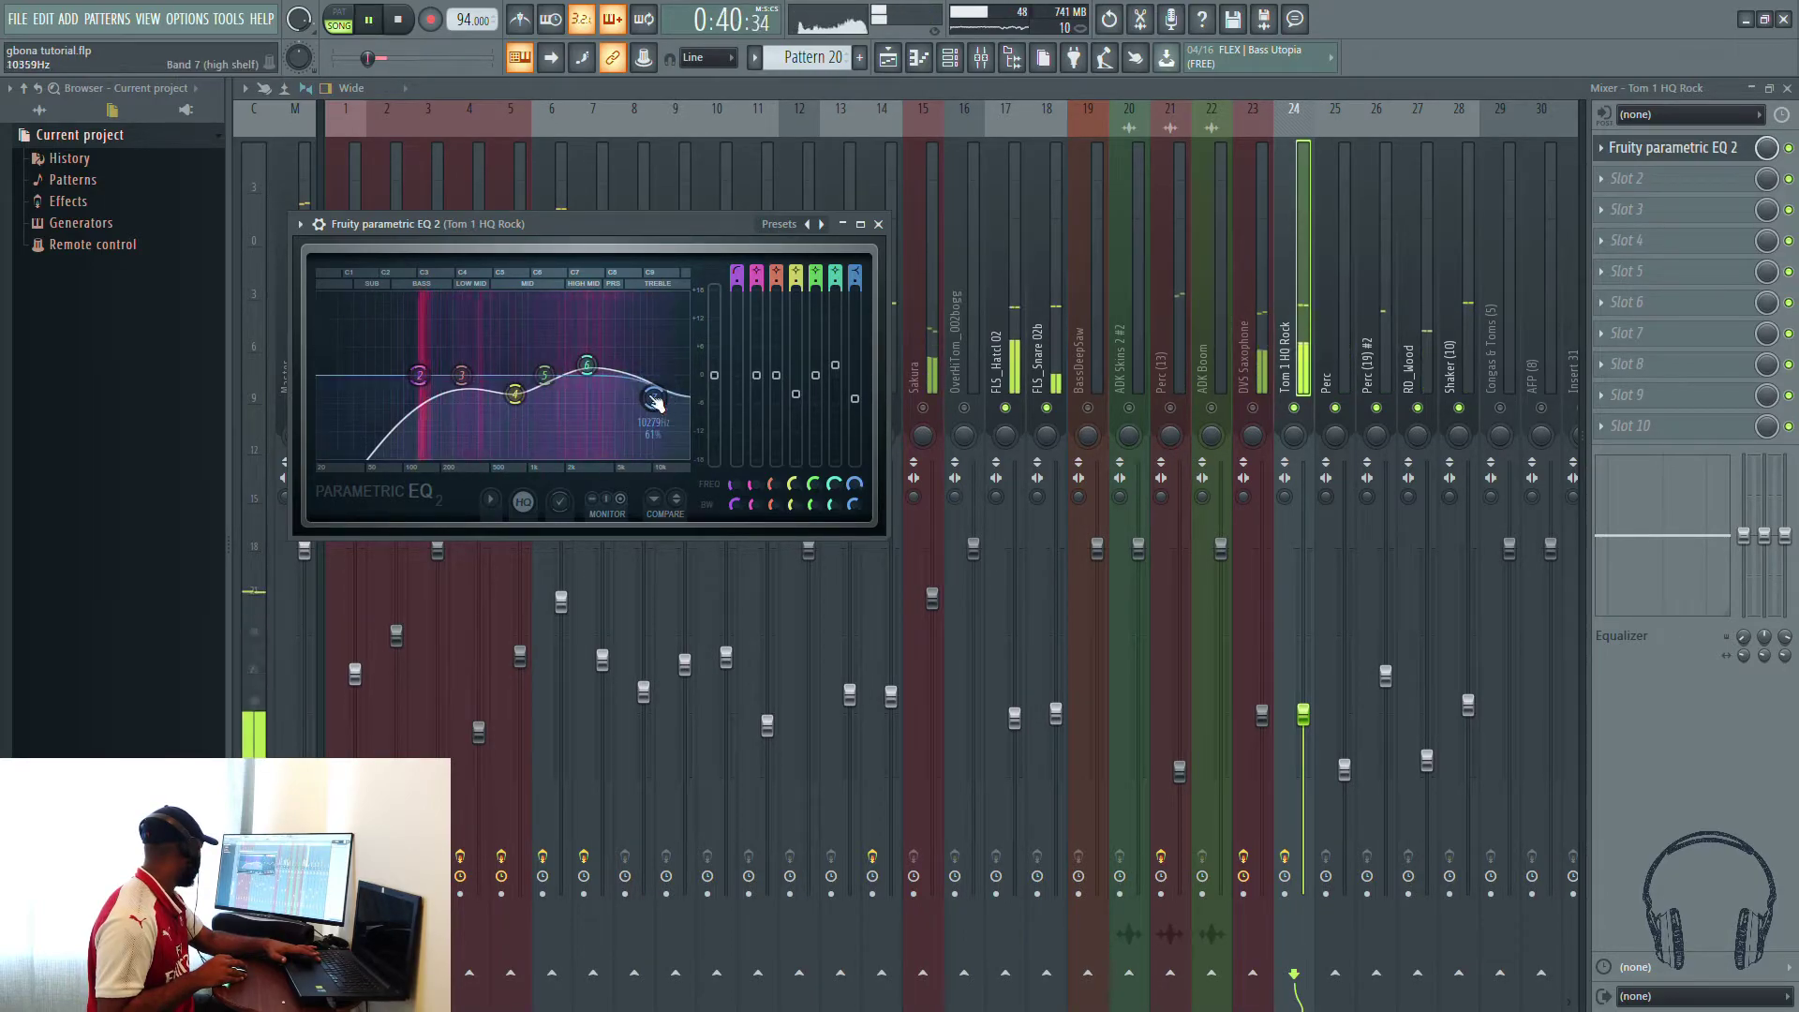
{"action": "left_click", "coordinate": [879, 225]}
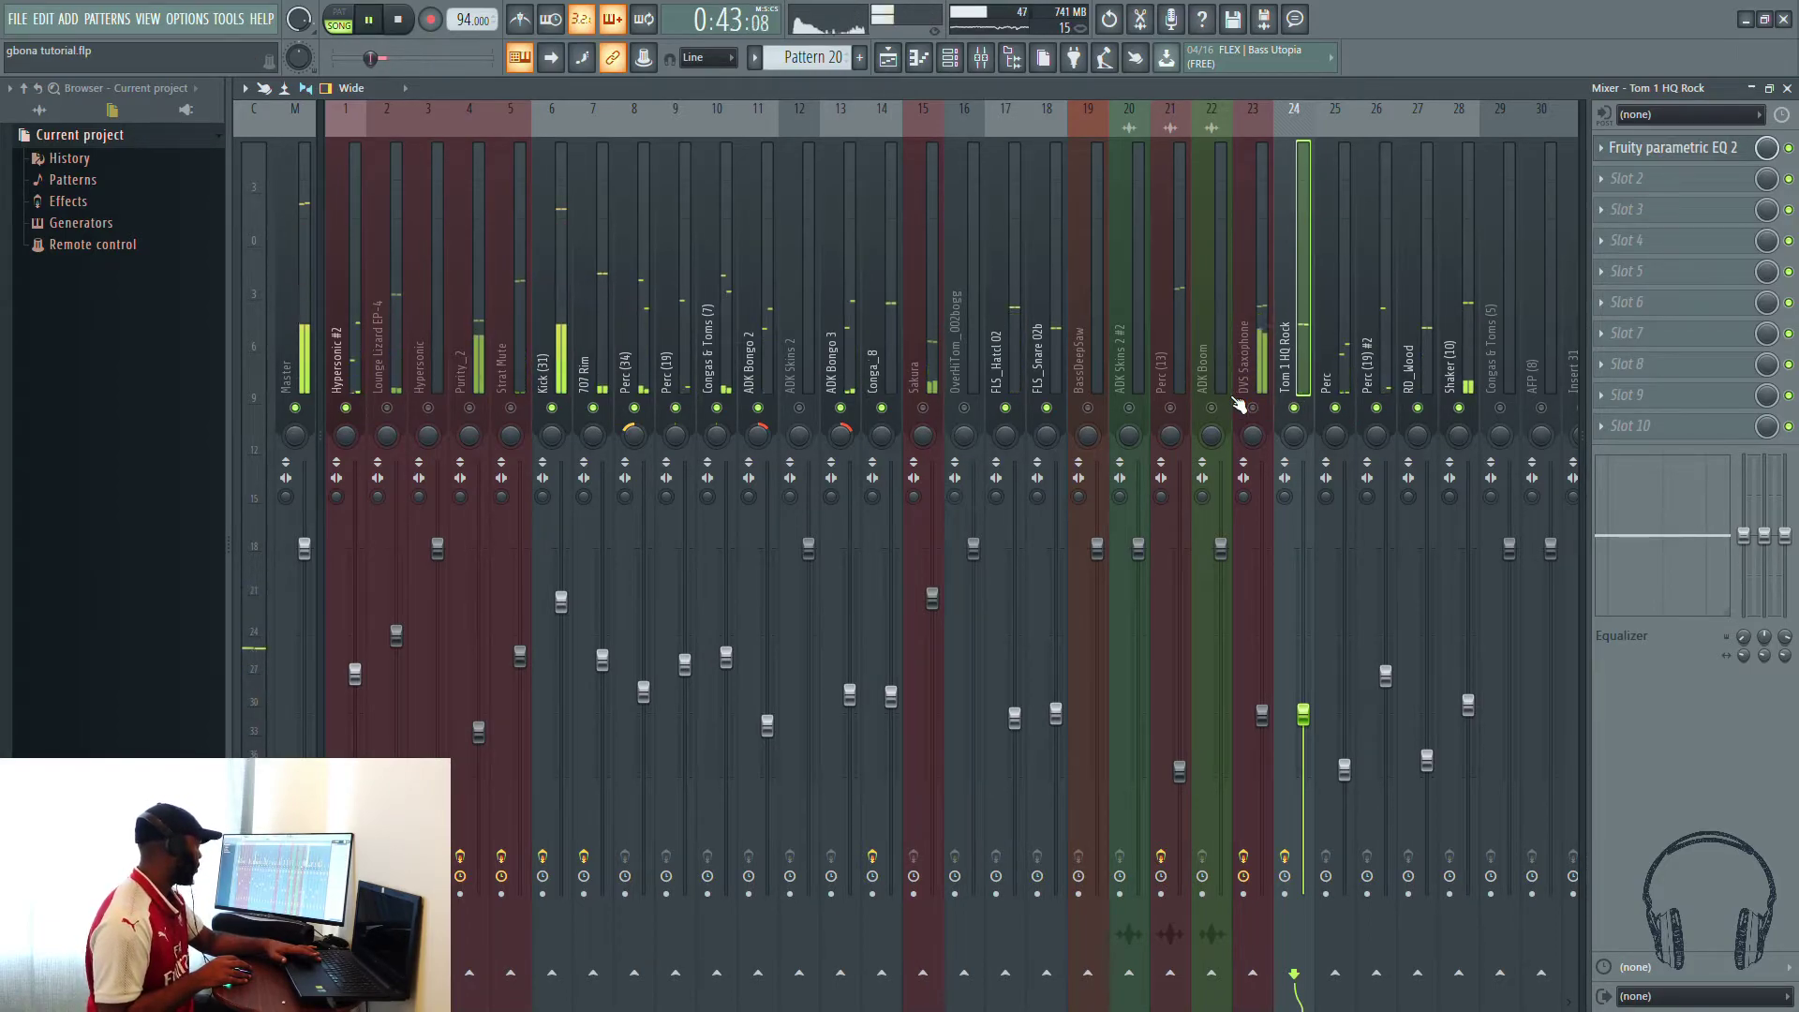
Step: Enable Perc (13) and cut its mixer EQ low band to -18.0 at 261 Hz
{"action": "left_click", "coordinate": [1170, 407]}
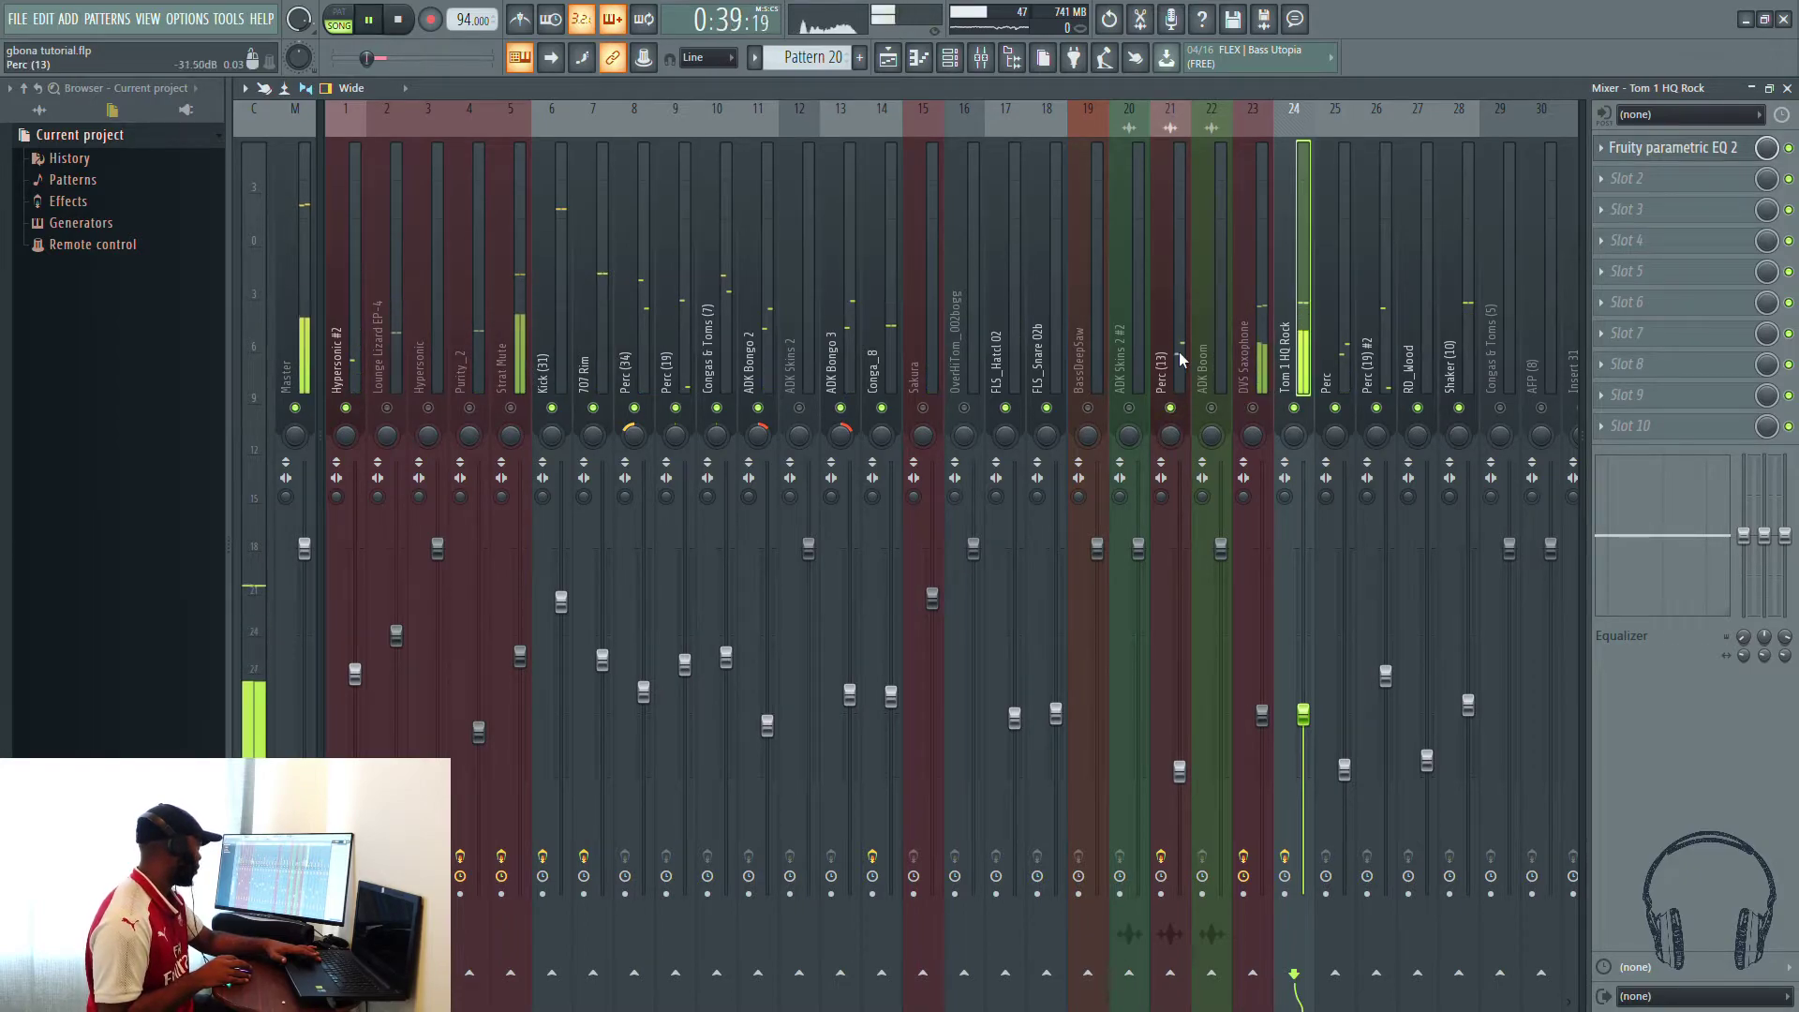
{"action": "left_click", "coordinate": [1181, 356]}
{"action": "left_click_drag", "start_coordinate": [1747, 547], "coordinate": [1744, 615]}
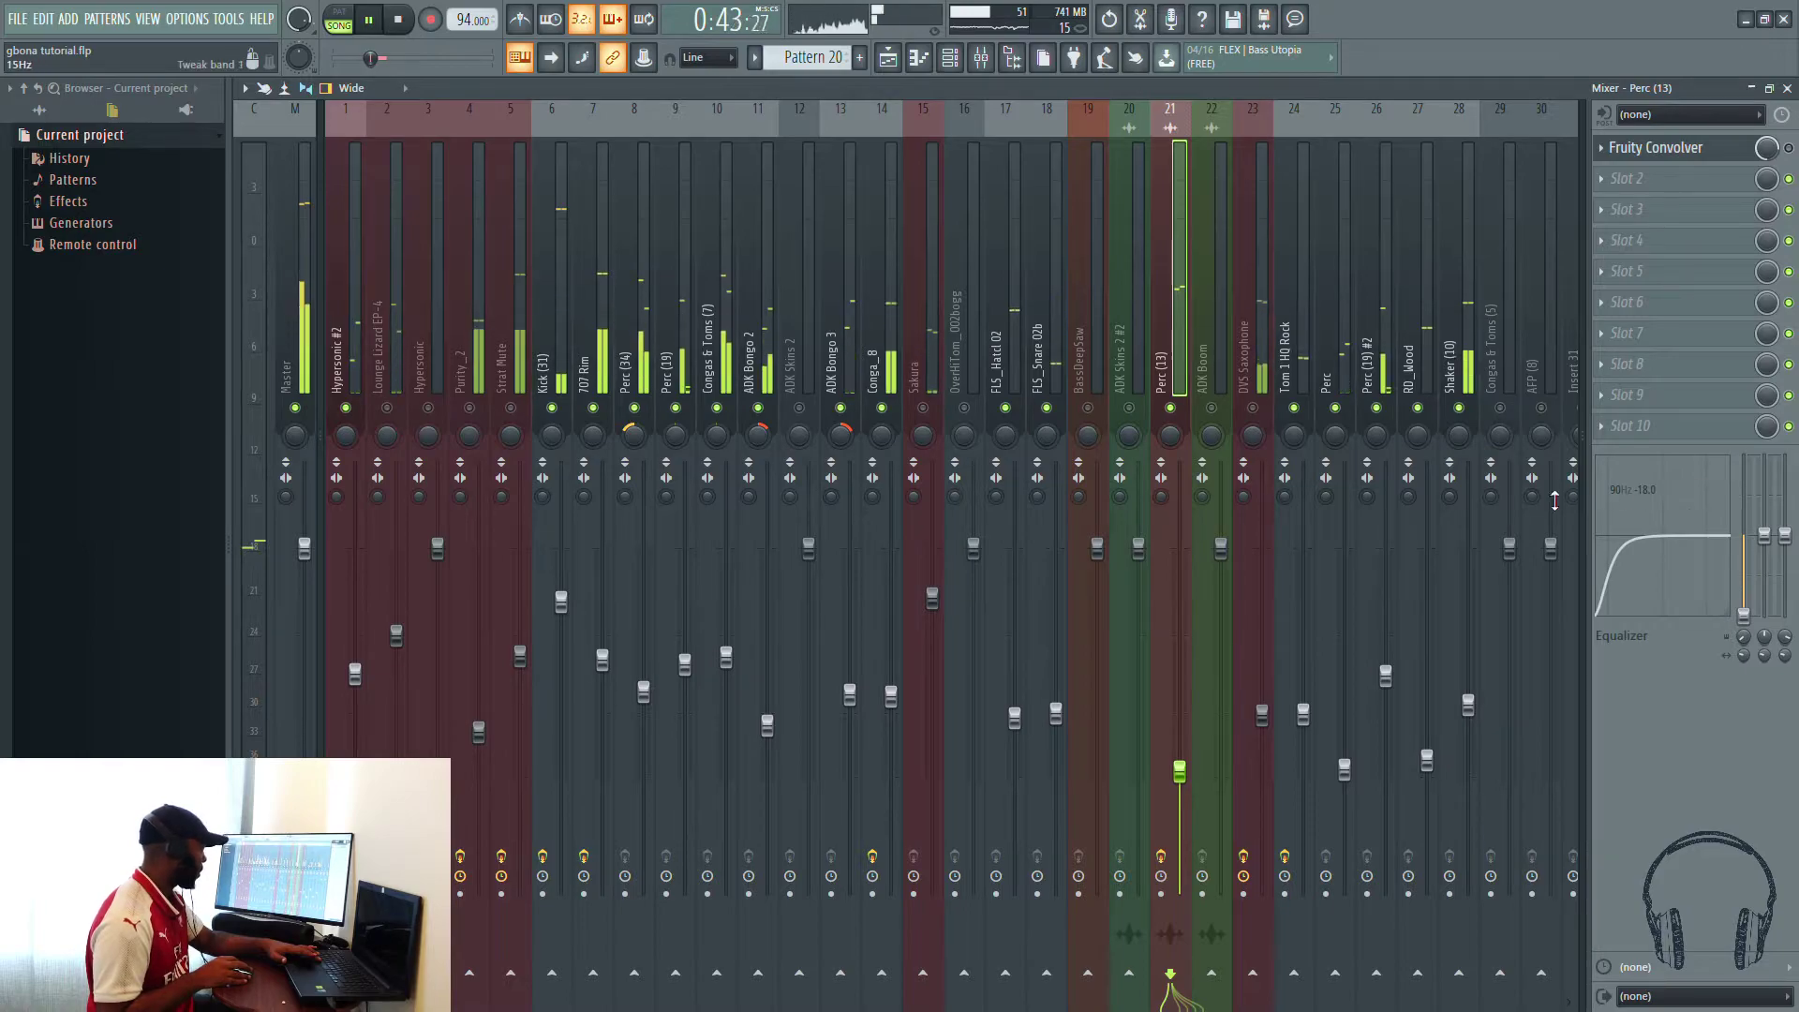
{"action": "left_click_drag", "start_coordinate": [1742, 644], "coordinate": [1741, 641]}
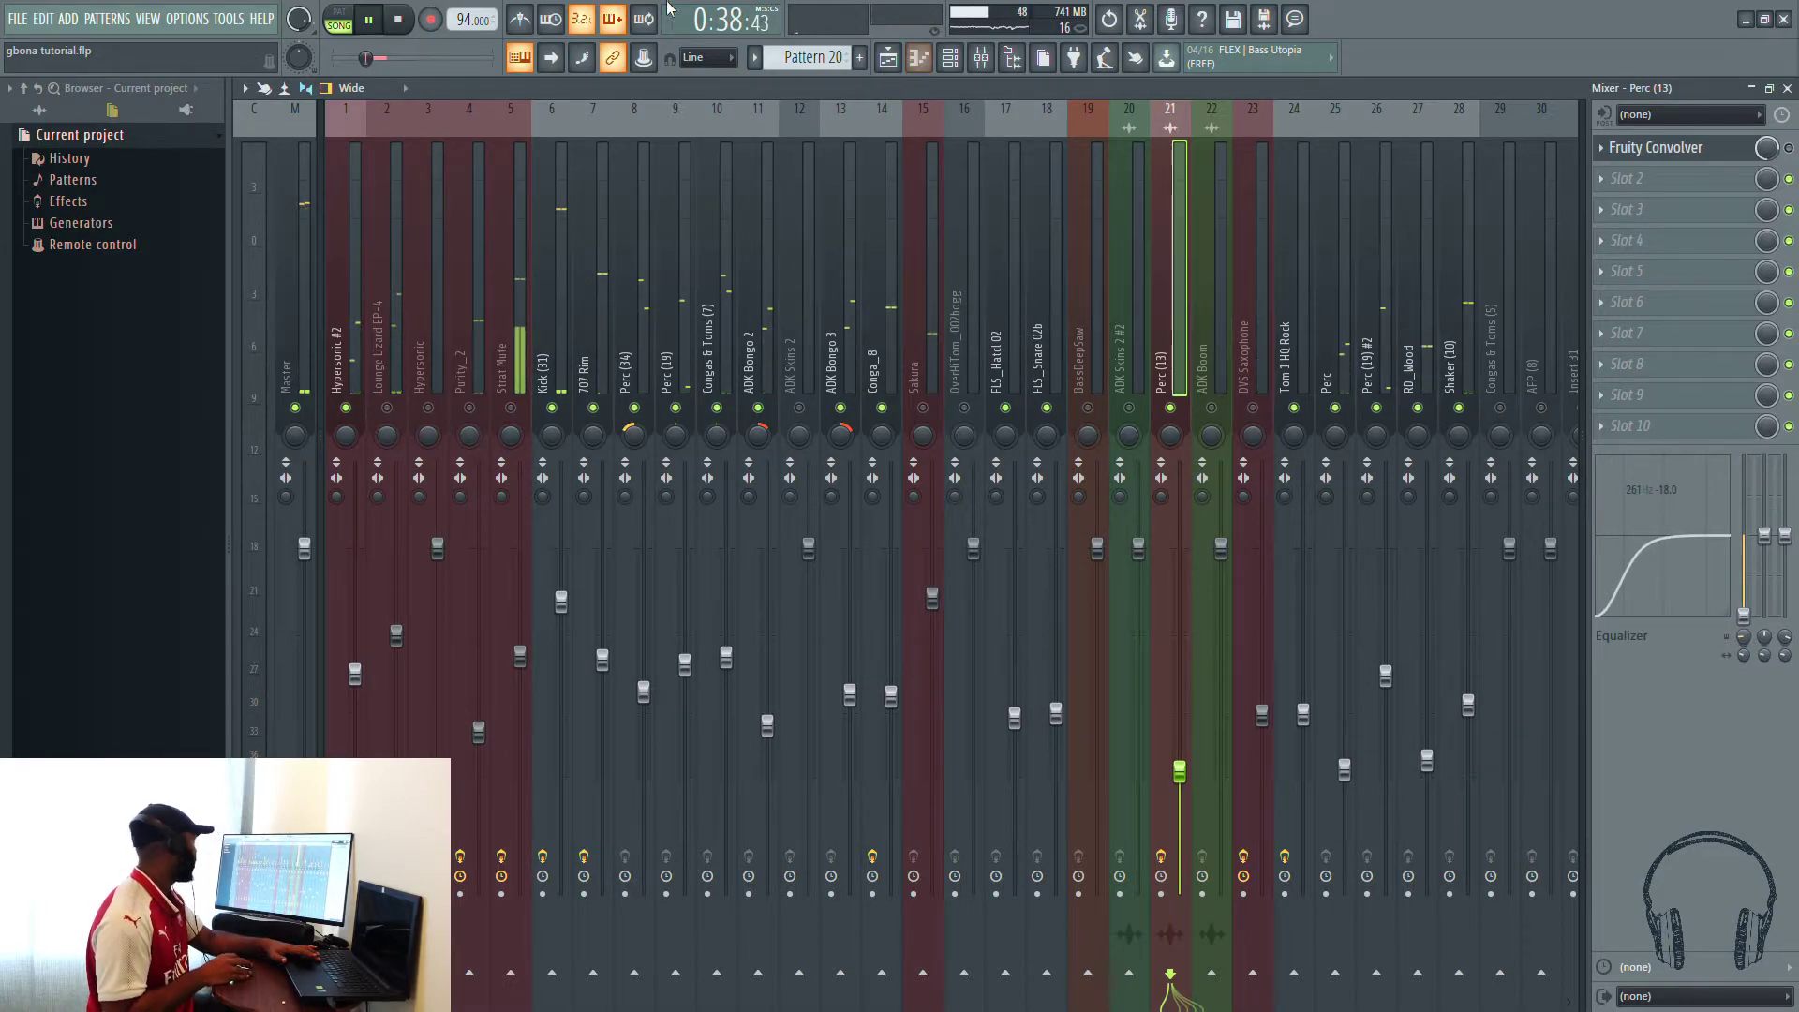
Step: Stop playback in the Playlist, set the song position to the start of the selected section, and return to the mixer with it playing
{"action": "left_click", "coordinate": [926, 59]}
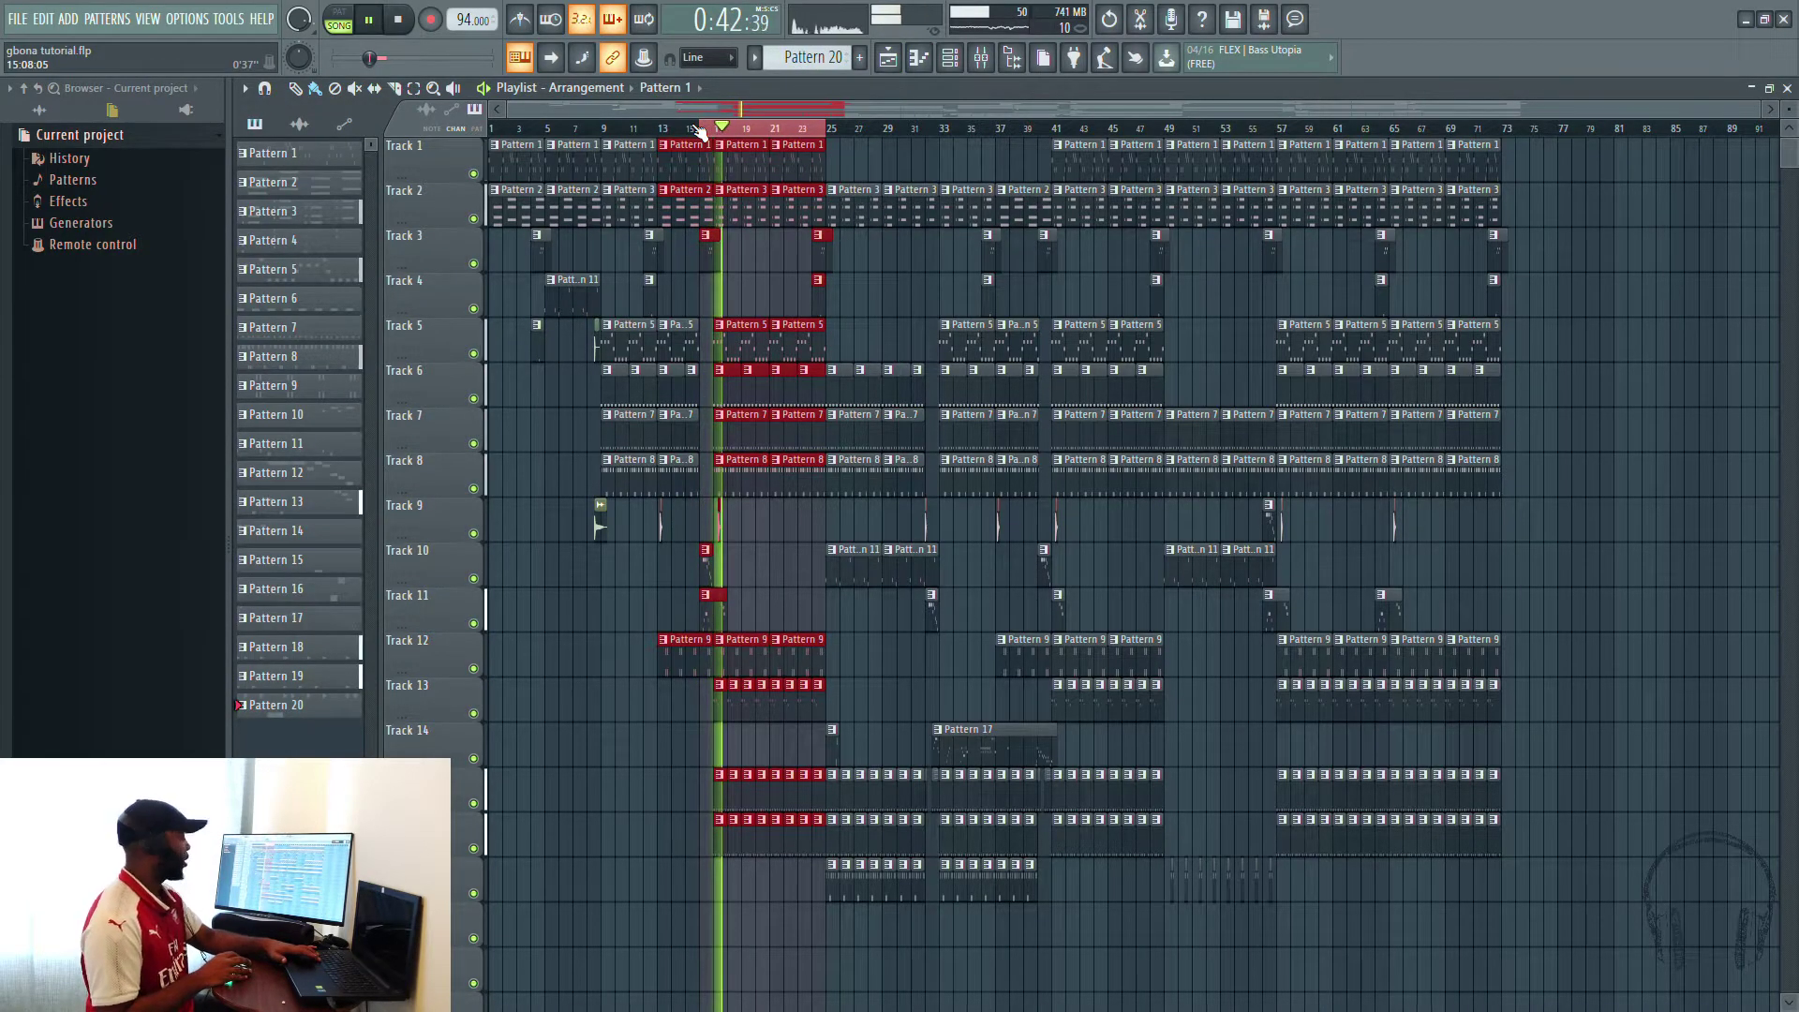
{"action": "key", "text": "space"}
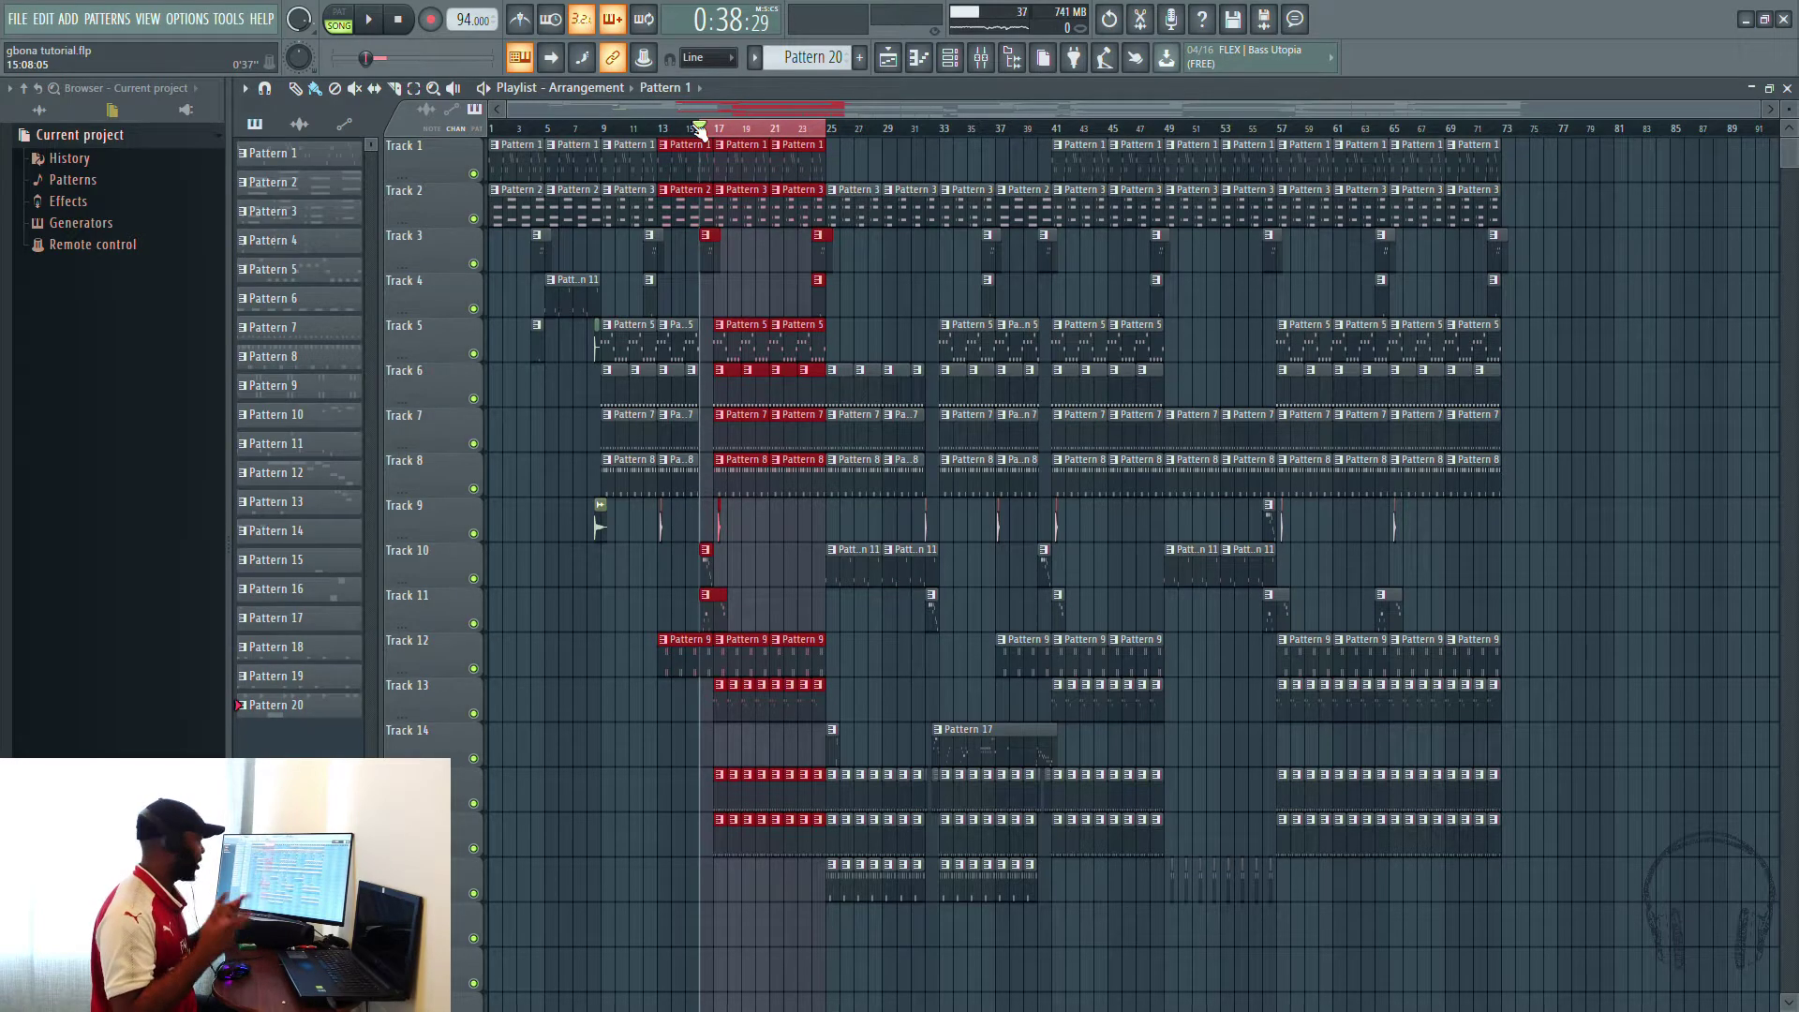
{"action": "left_click", "coordinate": [979, 60]}
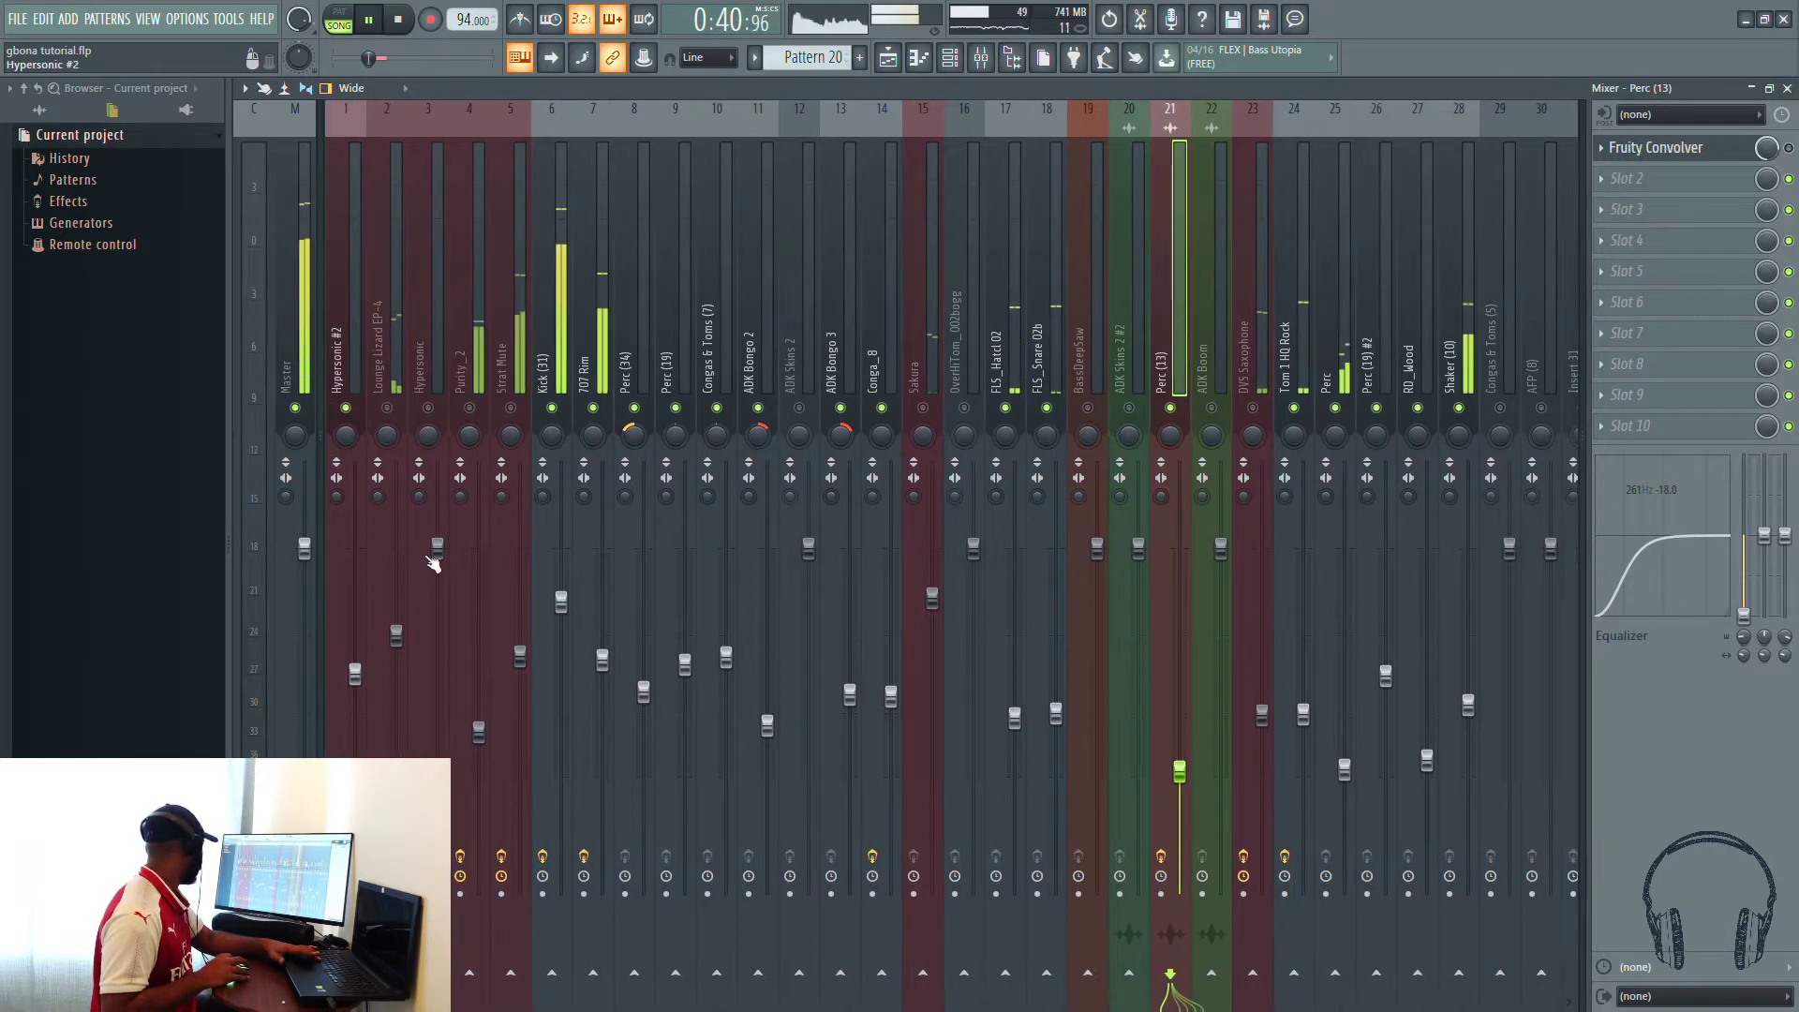
Step: Enable Purity_2, bypass its C1 comp-gate Mono and load Fruity Parametric EQ 2 in the first effect slot
{"action": "left_click", "coordinate": [476, 412]}
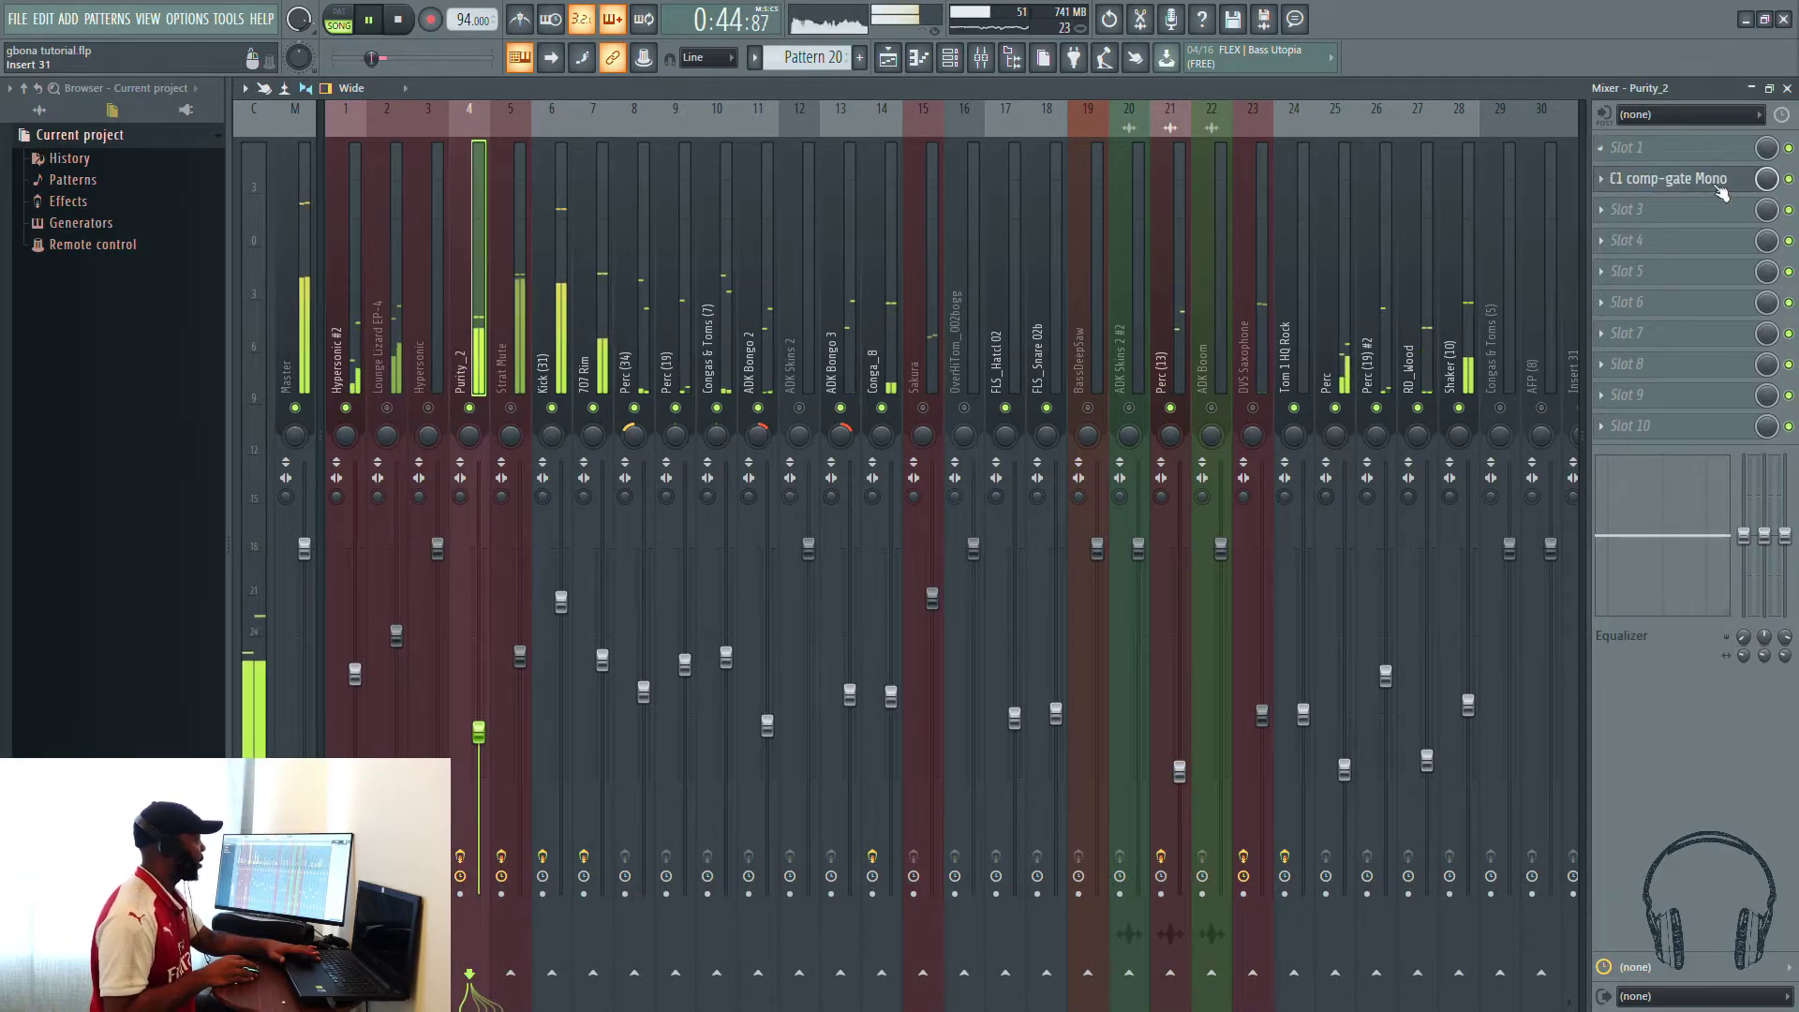
{"action": "key", "text": "space"}
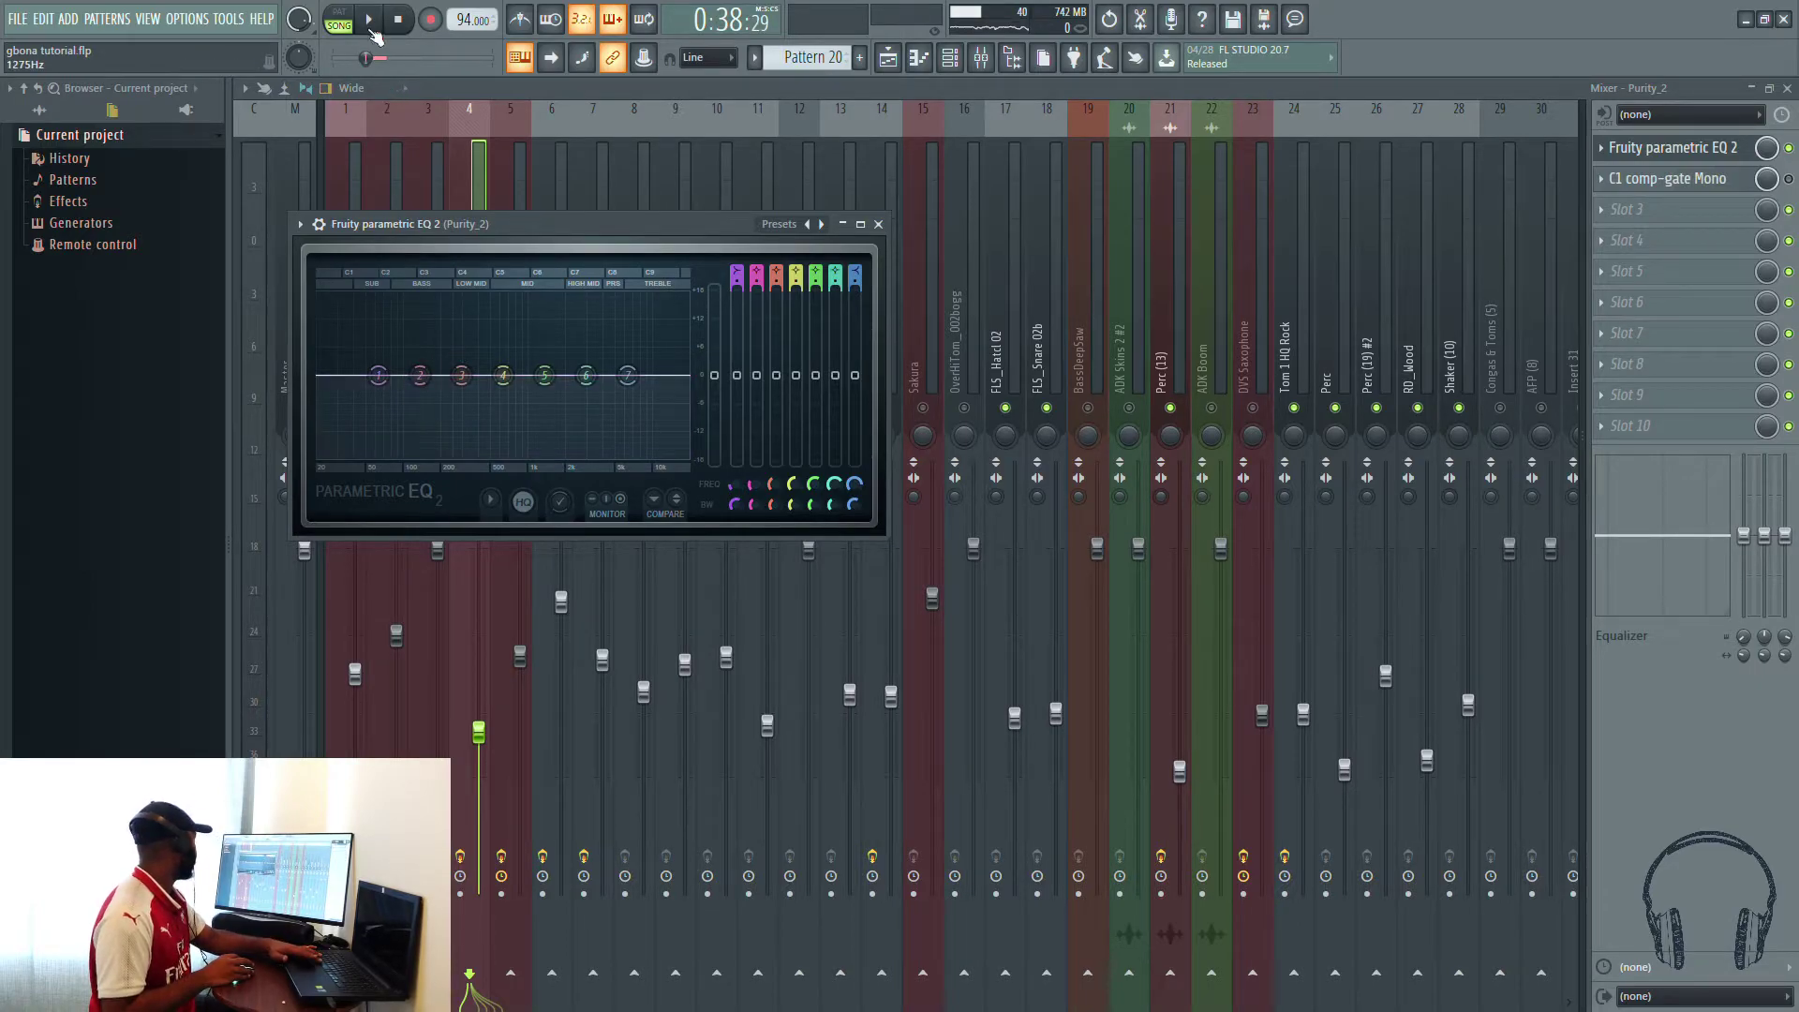
{"action": "key", "text": "space"}
Step: Play the song from just before bar 17 in the Playlist and return to the mixer
{"action": "left_click", "coordinate": [888, 58]}
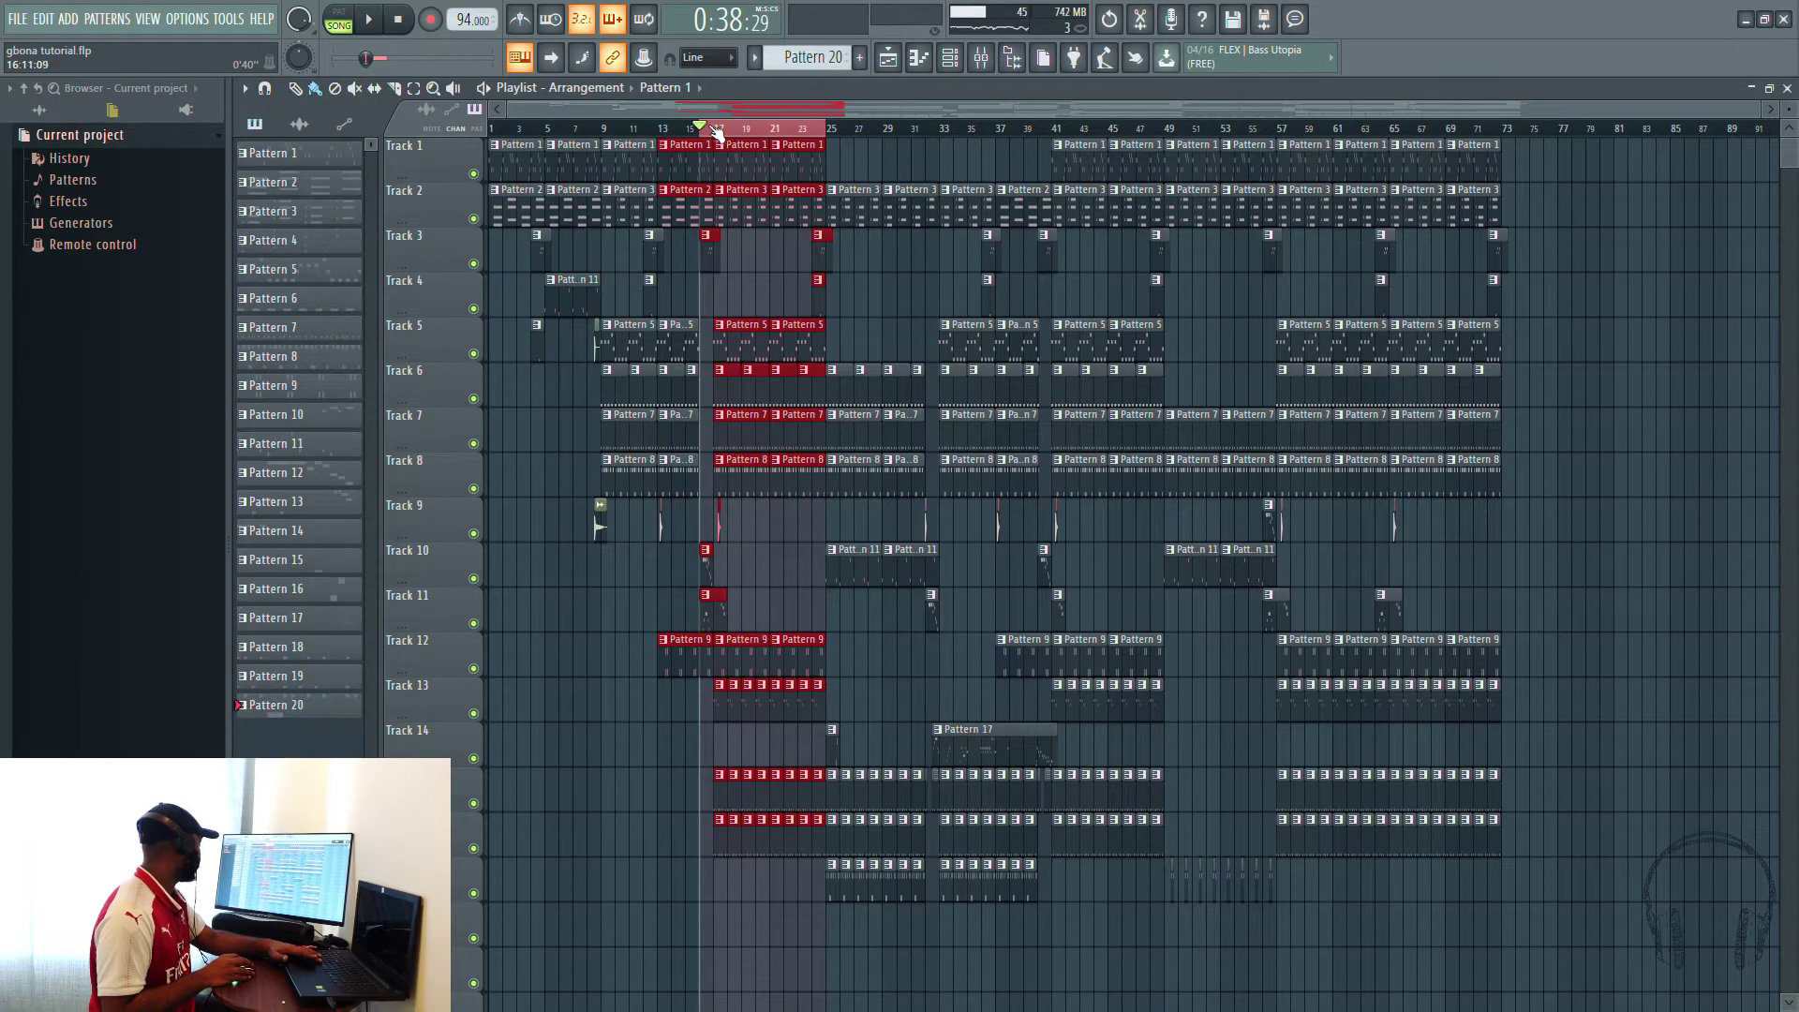
{"action": "left_click", "coordinate": [717, 130]}
{"action": "key", "text": "space"}
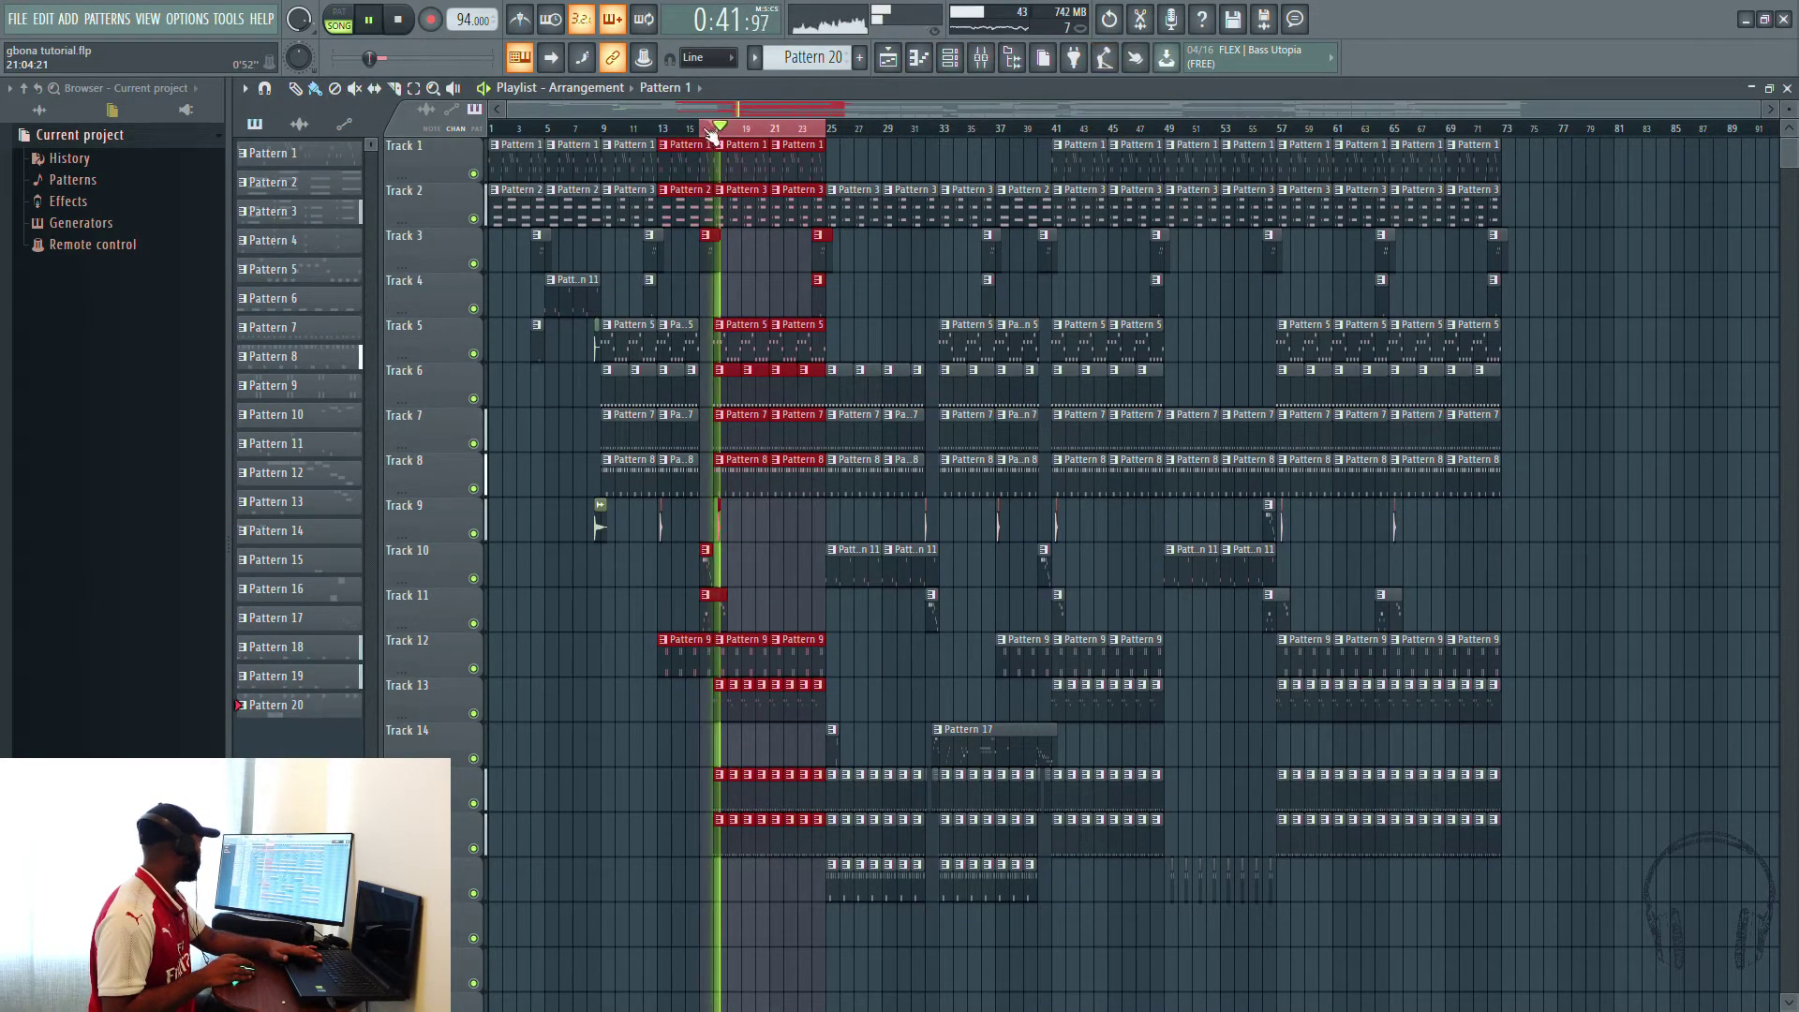
{"action": "left_click", "coordinate": [986, 60]}
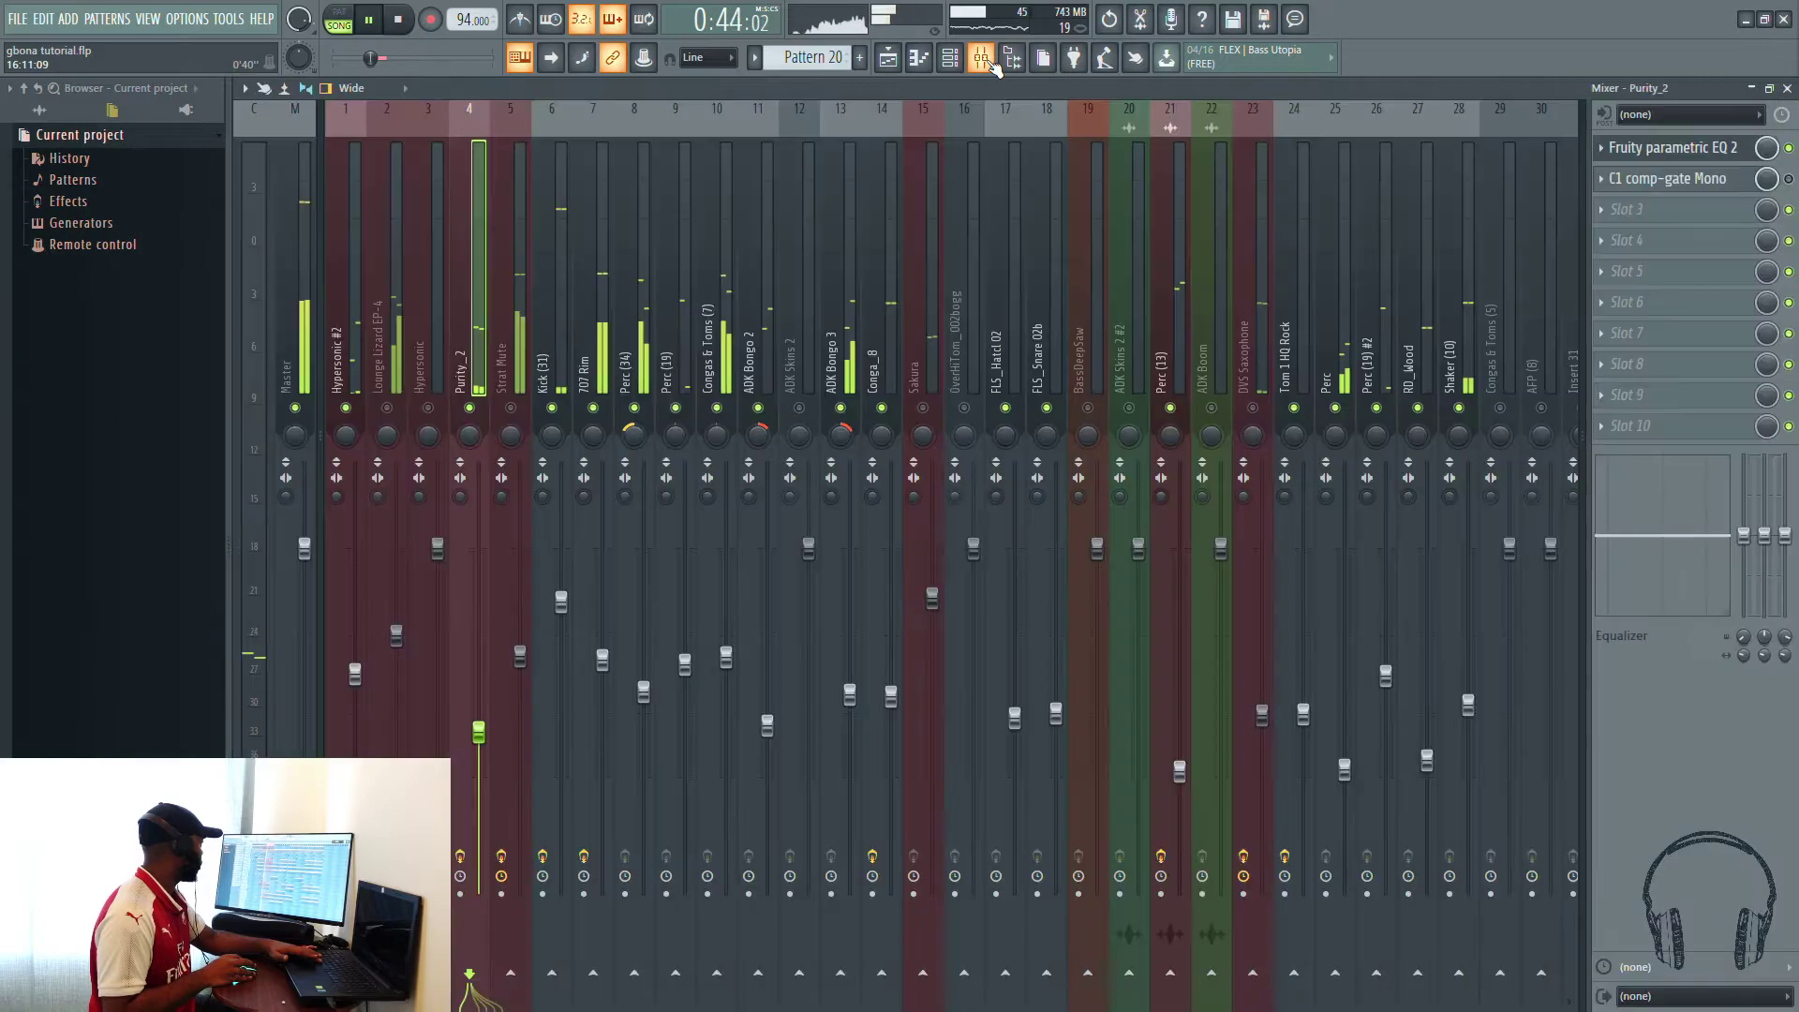
Step: In Purity_2's Parametric EQ 2, cut band 4, boost band 6 by 4.0 dB at 3635 Hz and lift bands 2 and 3
{"action": "left_click", "coordinate": [1649, 149]}
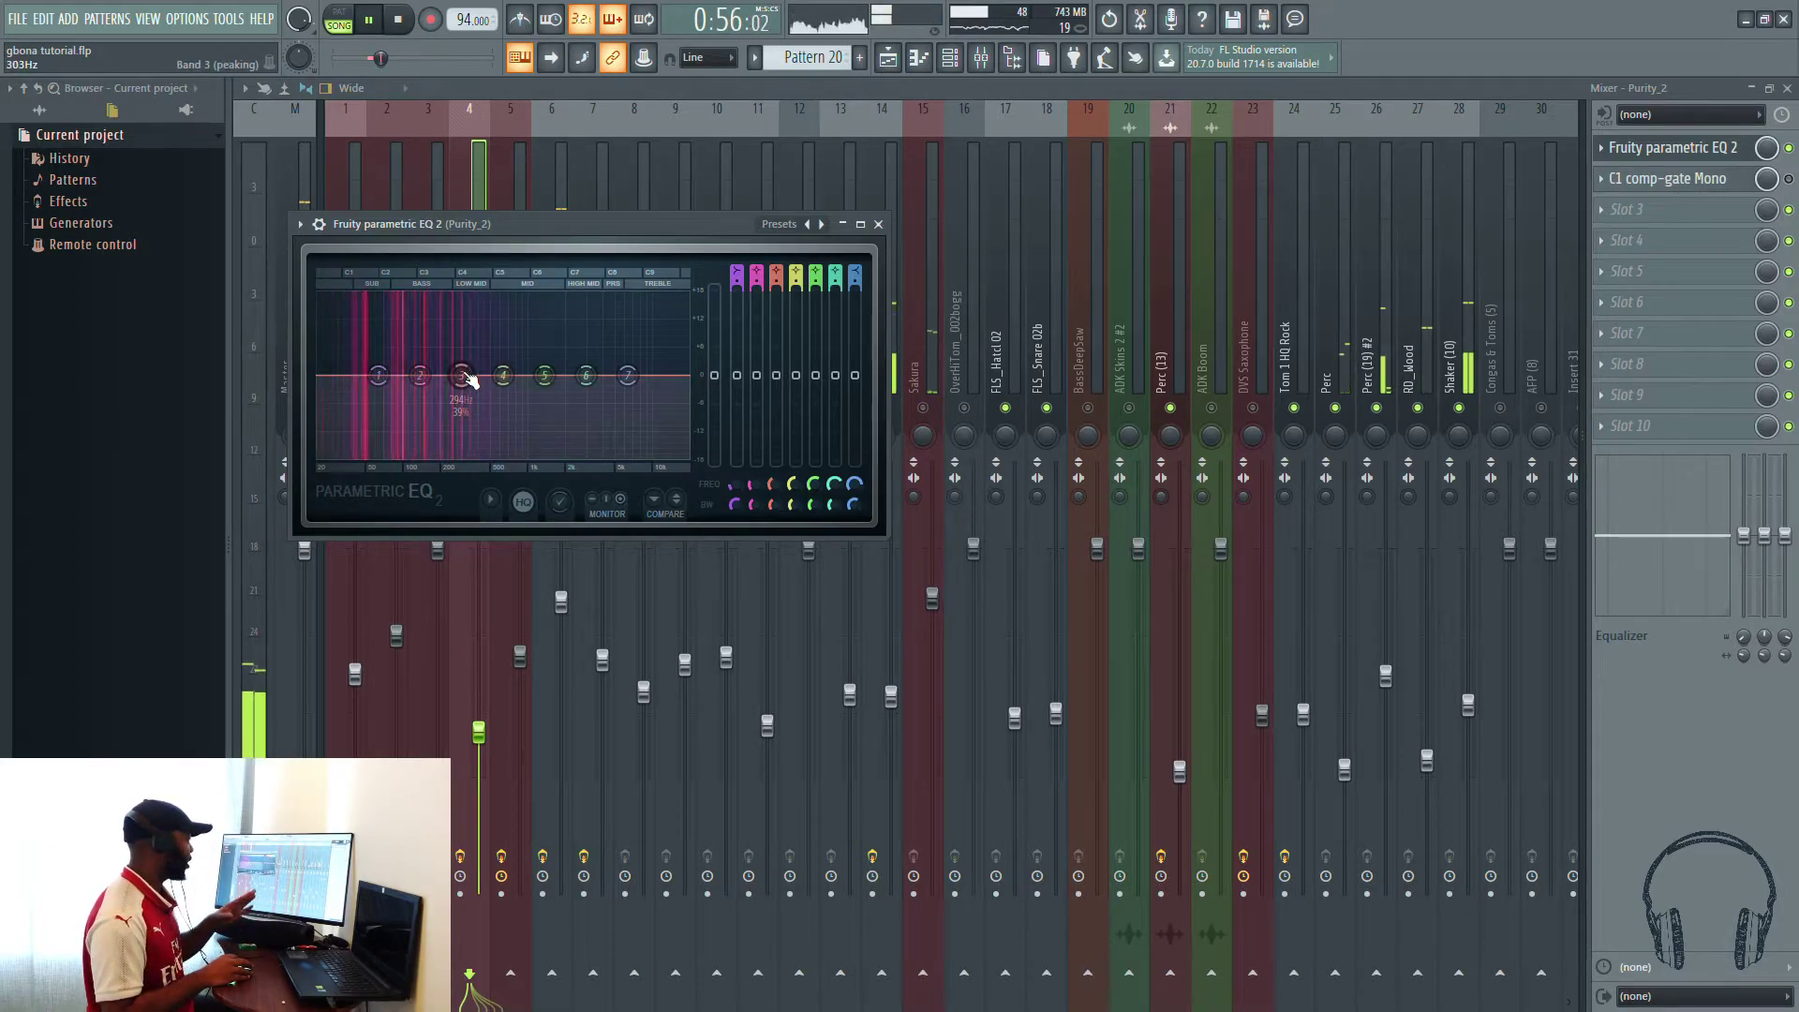
{"action": "left_click_drag", "start_coordinate": [496, 379], "coordinate": [503, 419]}
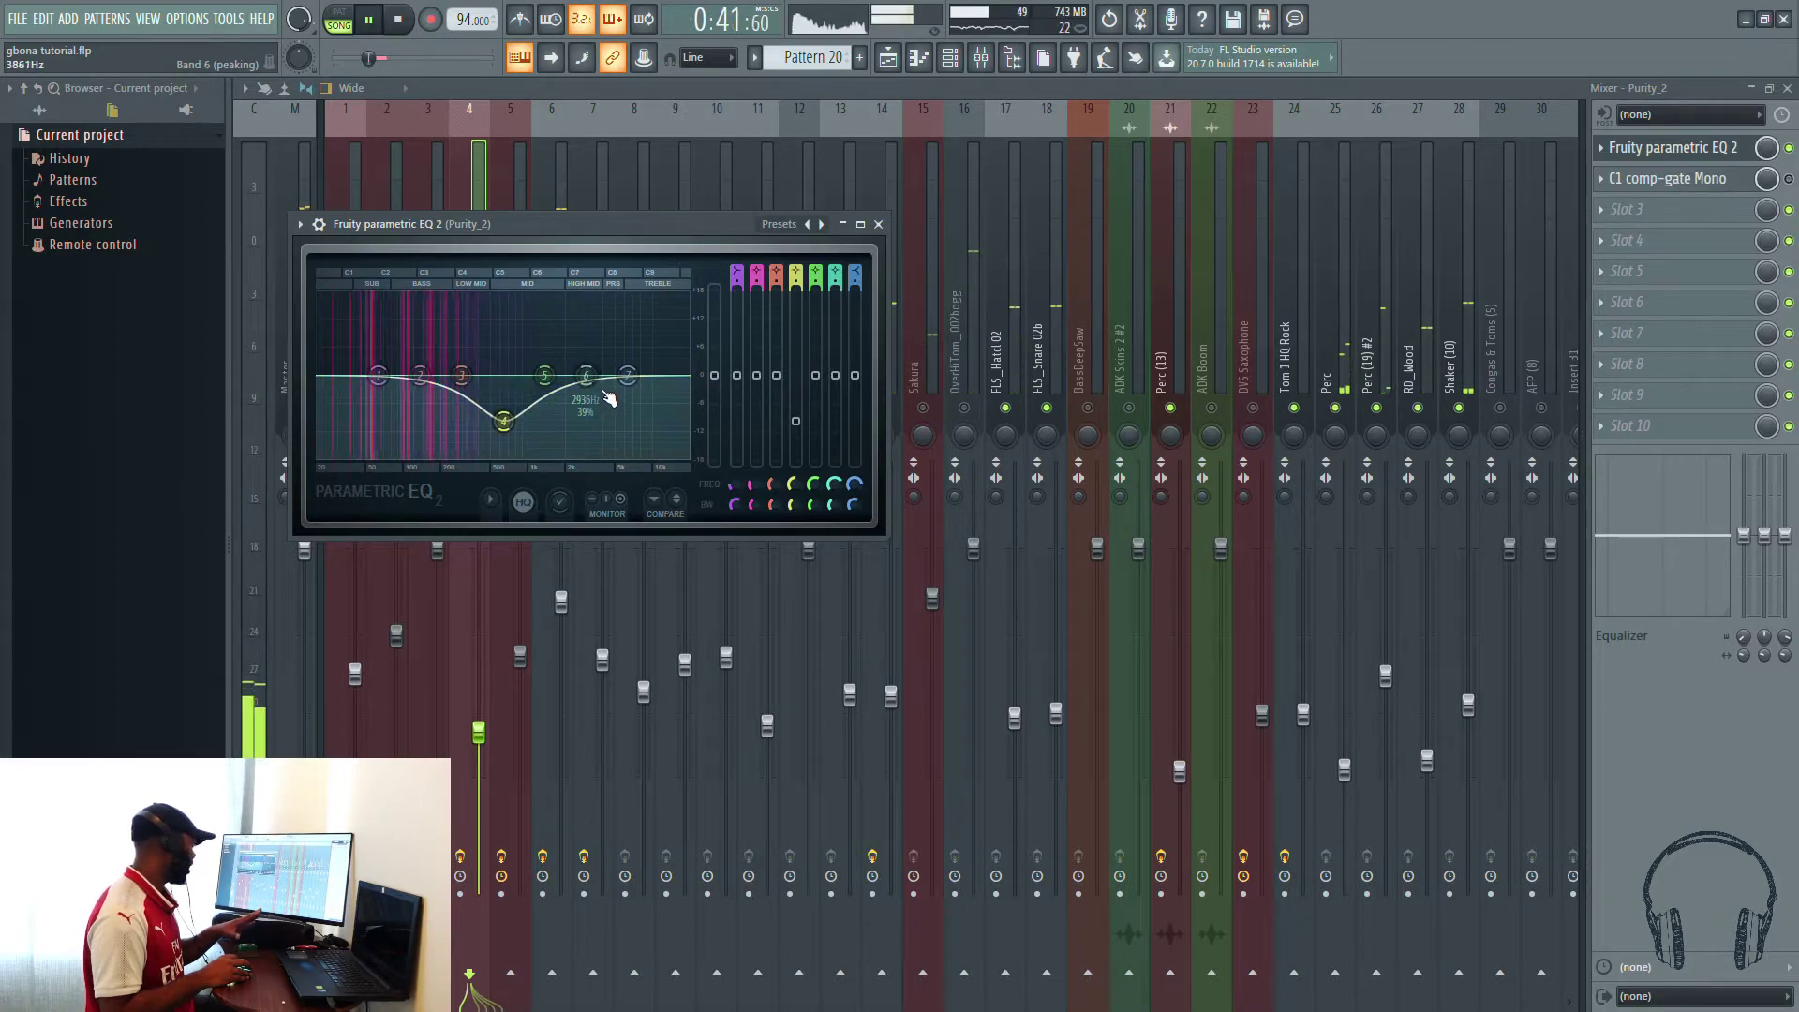
{"action": "left_click_drag", "start_coordinate": [587, 375], "coordinate": [597, 356]}
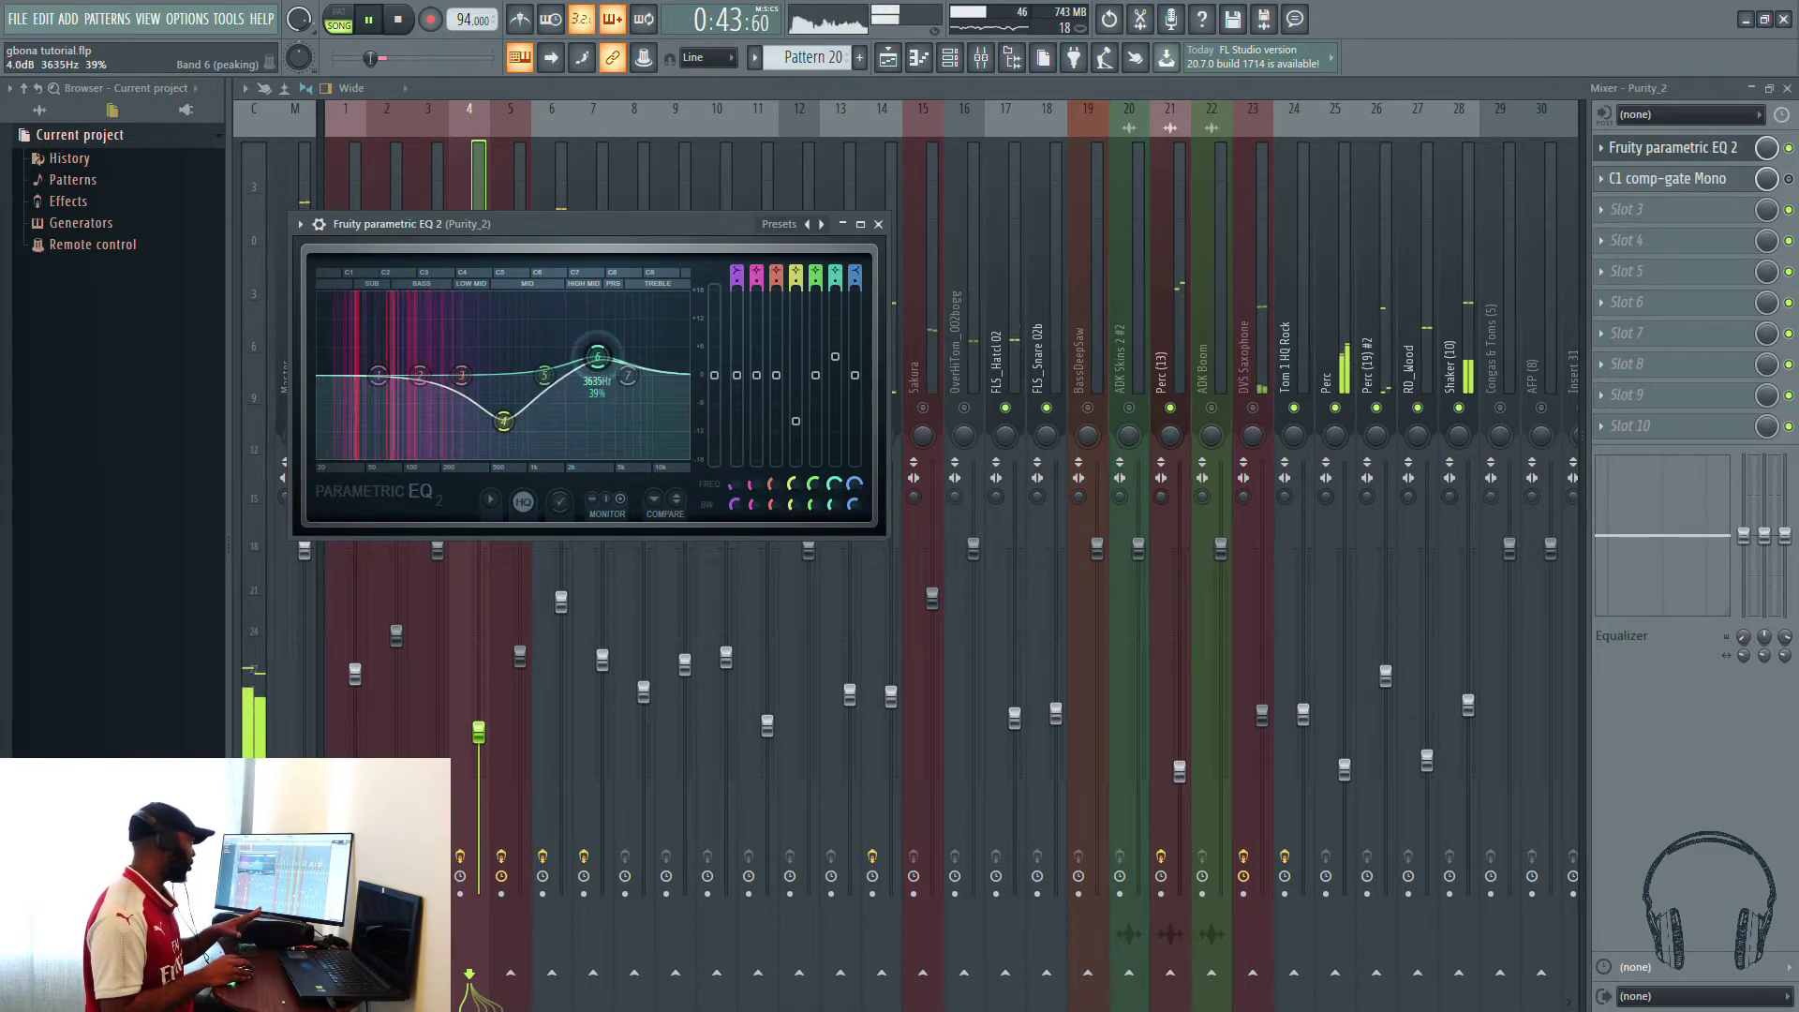
{"action": "mouse_move", "coordinate": [419, 375]}
{"action": "left_mouse_down"}
{"action": "mouse_move", "coordinate": [366, 370]}
{"action": "mouse_move", "coordinate": [404, 356]}
{"action": "mouse_move", "coordinate": [366, 374]}
{"action": "mouse_move", "coordinate": [401, 356]}
{"action": "mouse_move", "coordinate": [459, 375]}
{"action": "mouse_move", "coordinate": [428, 367]}
{"action": "left_mouse_up"}
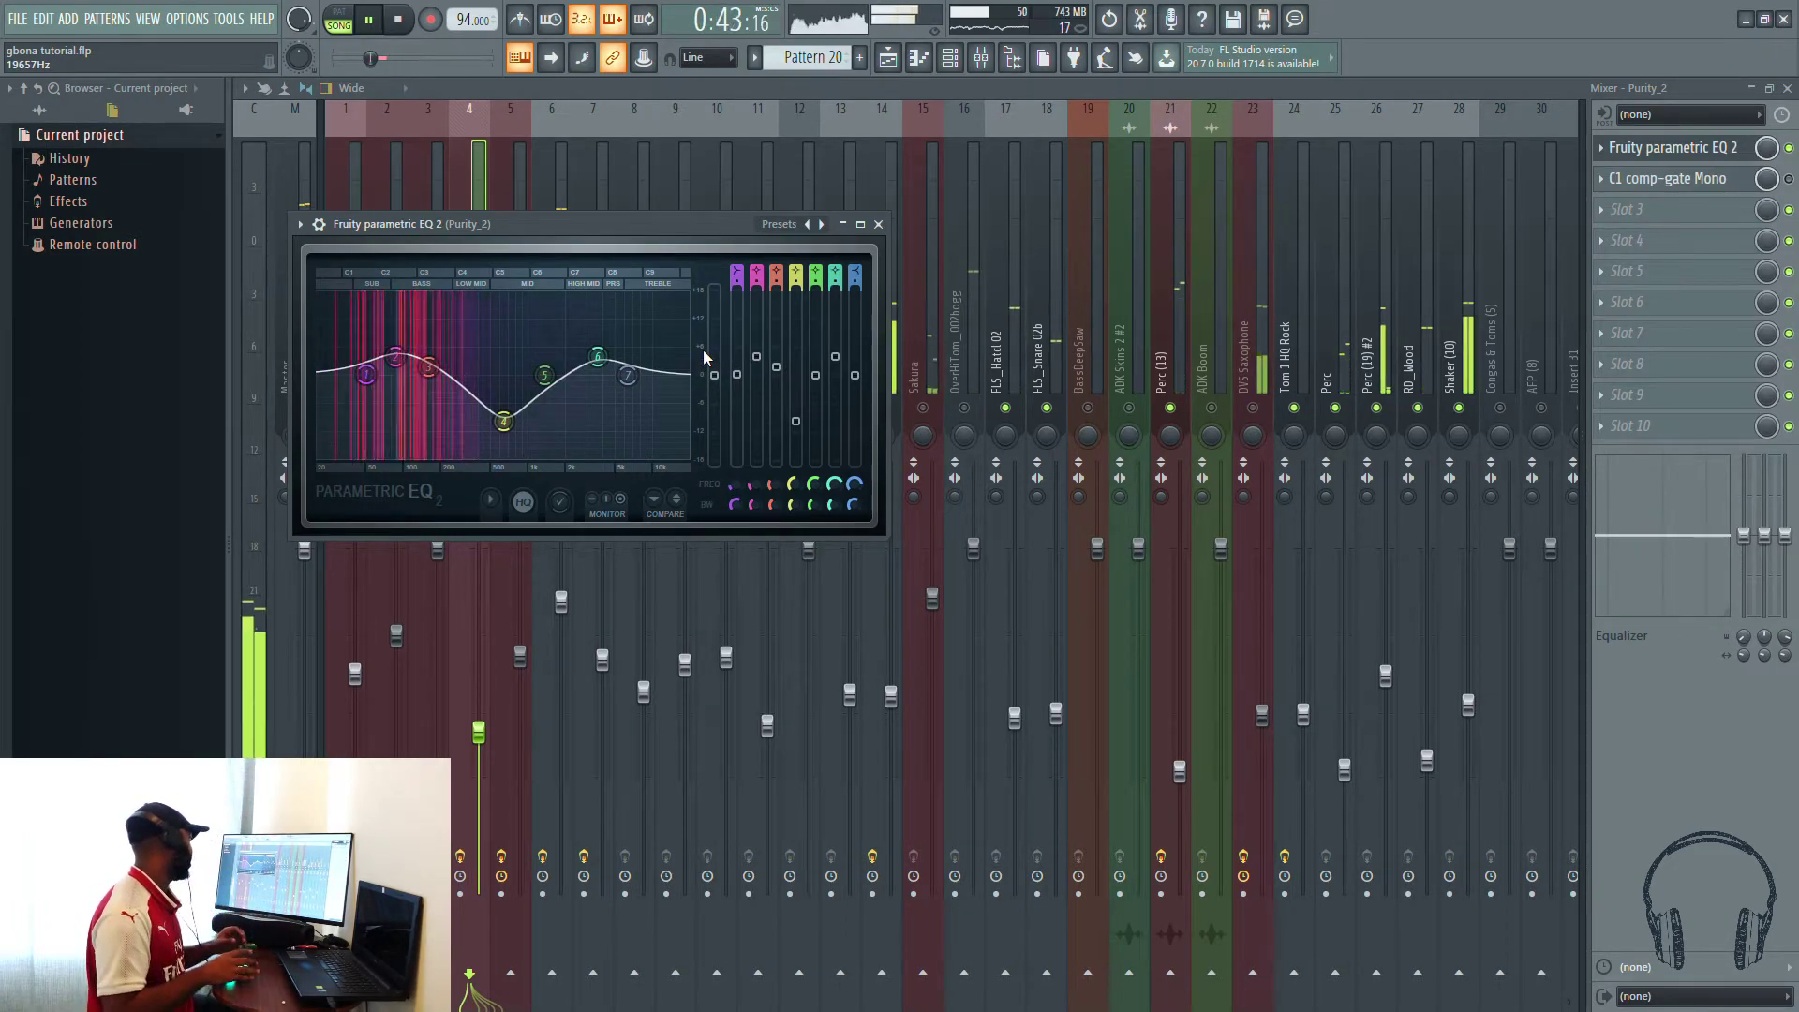
{"action": "left_click", "coordinate": [878, 224]}
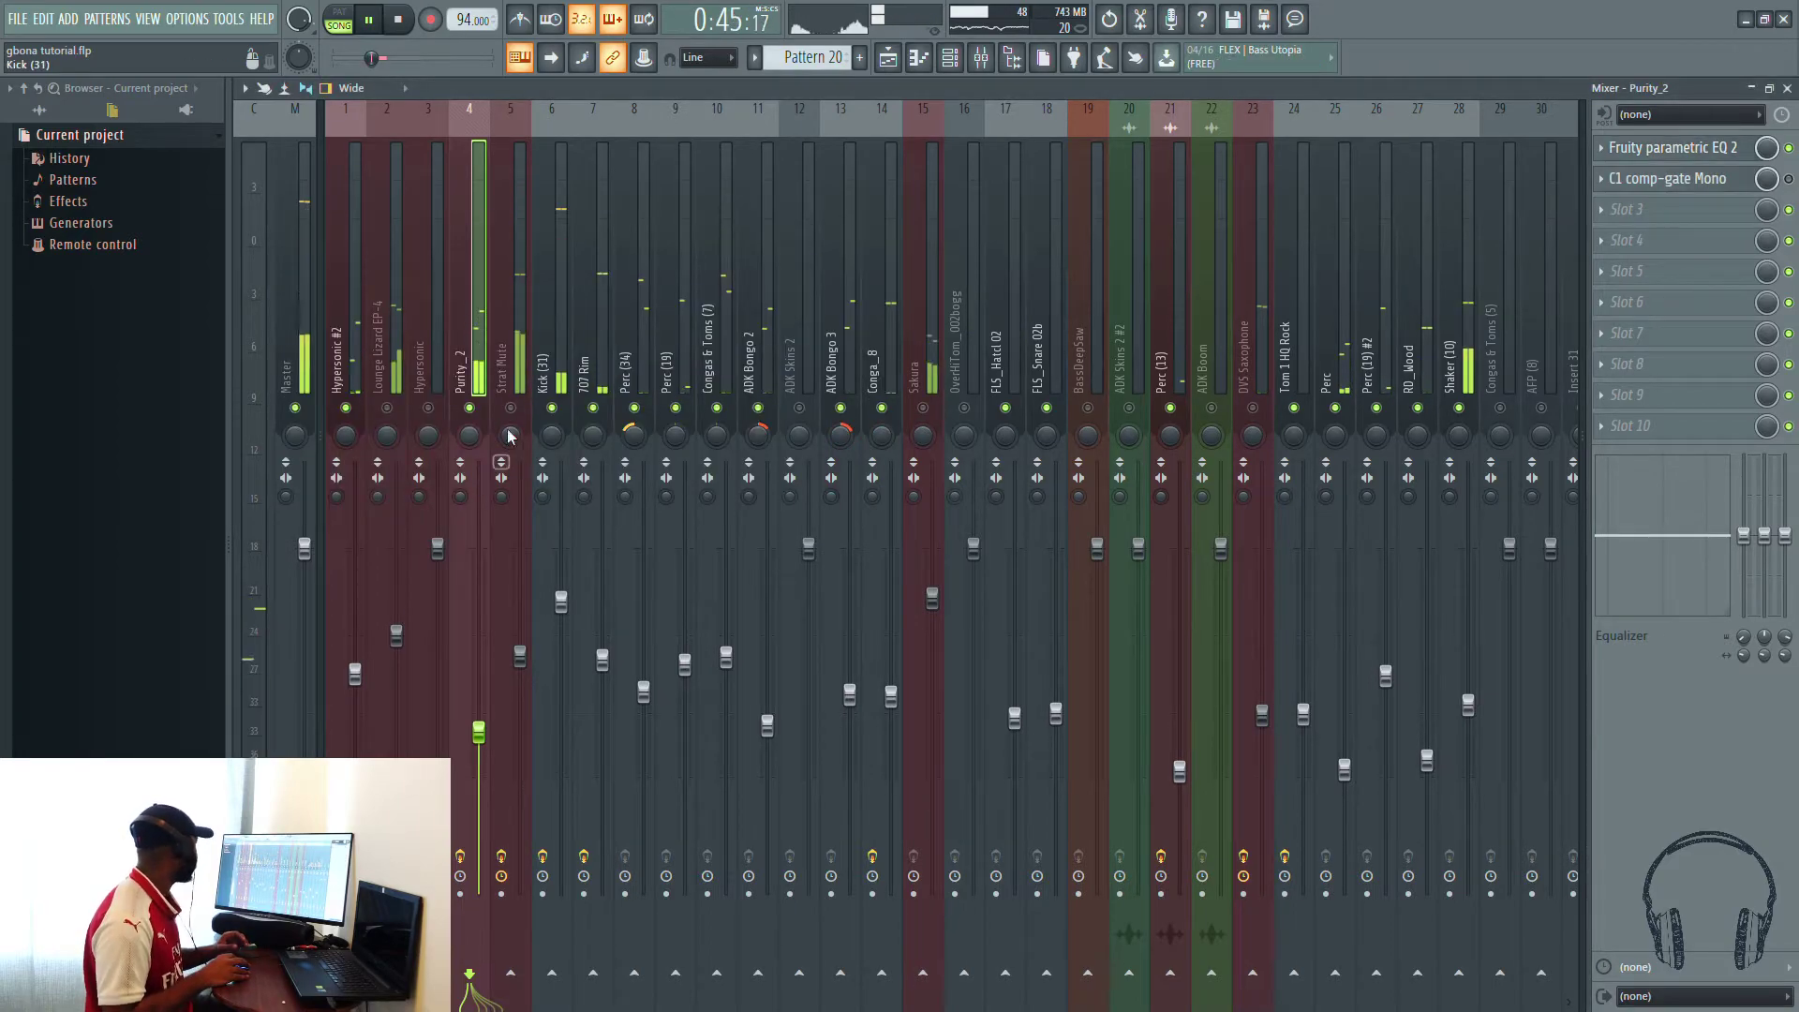
Step: Enable Lounge Lizard EP-4, bypass its C1 comp-gate Stereo and load Fruity Parametric EQ 2 in the first effect slot
{"action": "left_click", "coordinate": [395, 400]}
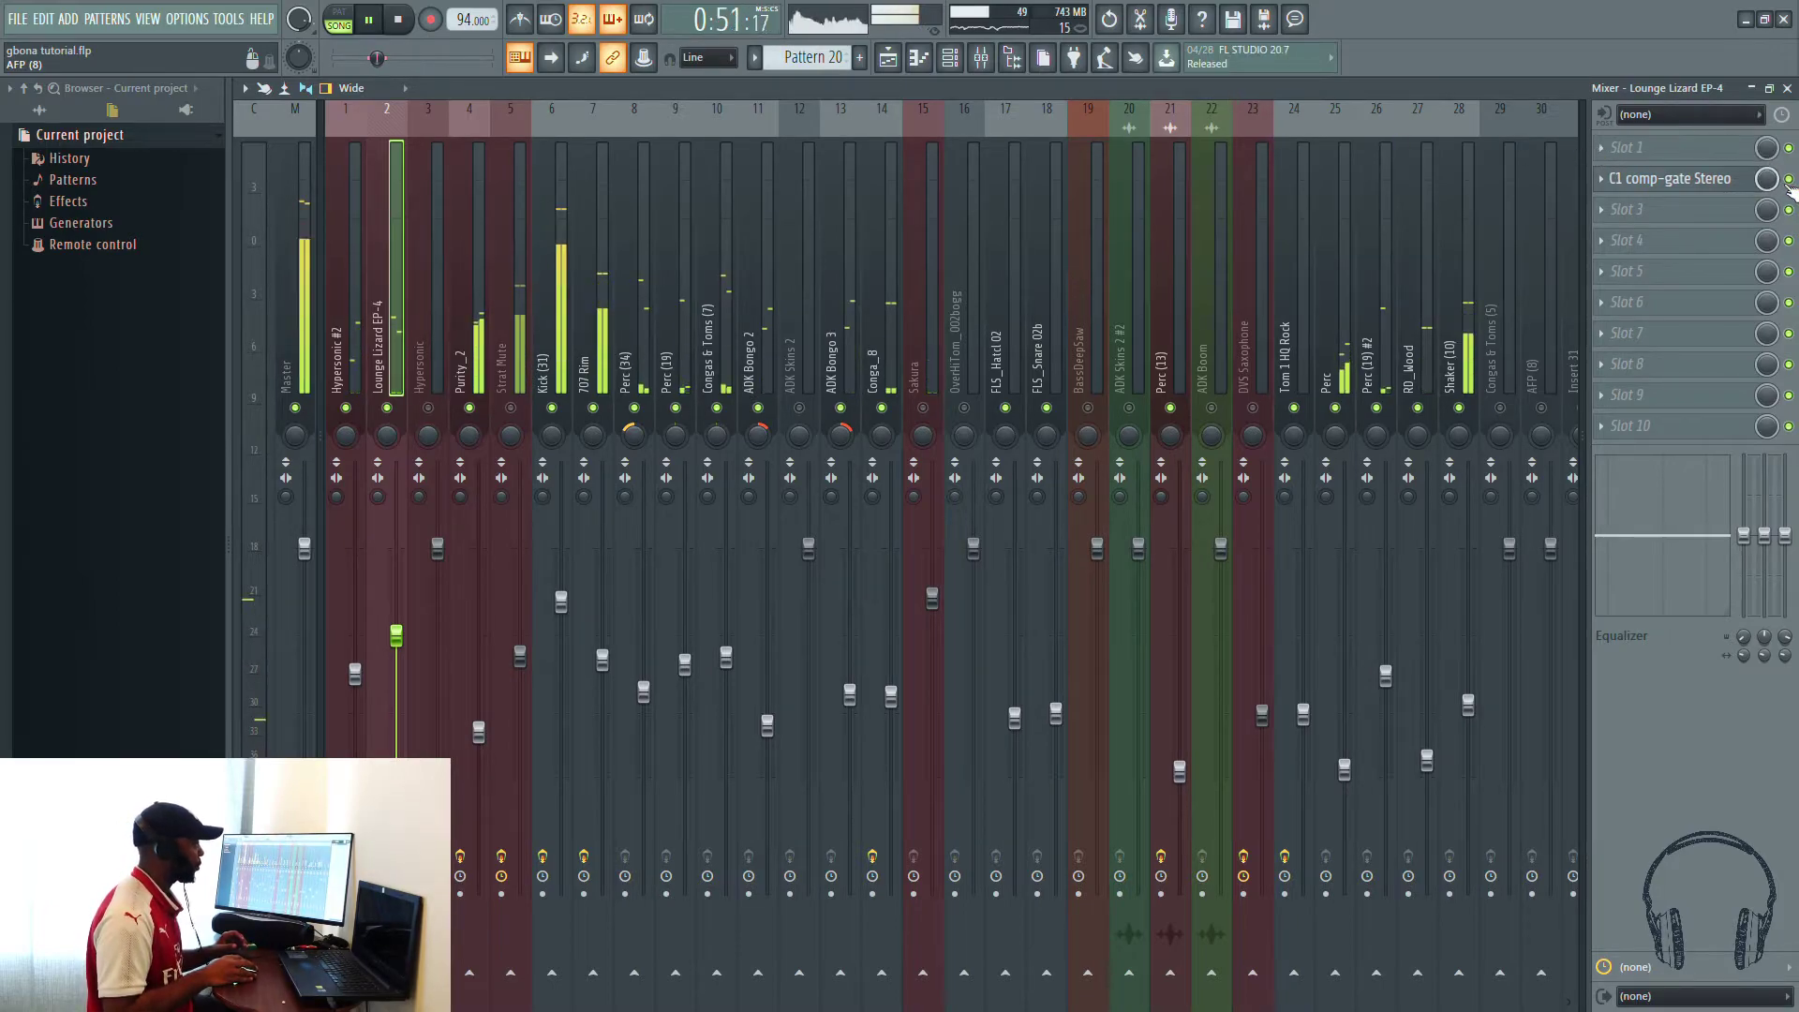
{"action": "left_click", "coordinate": [1788, 179]}
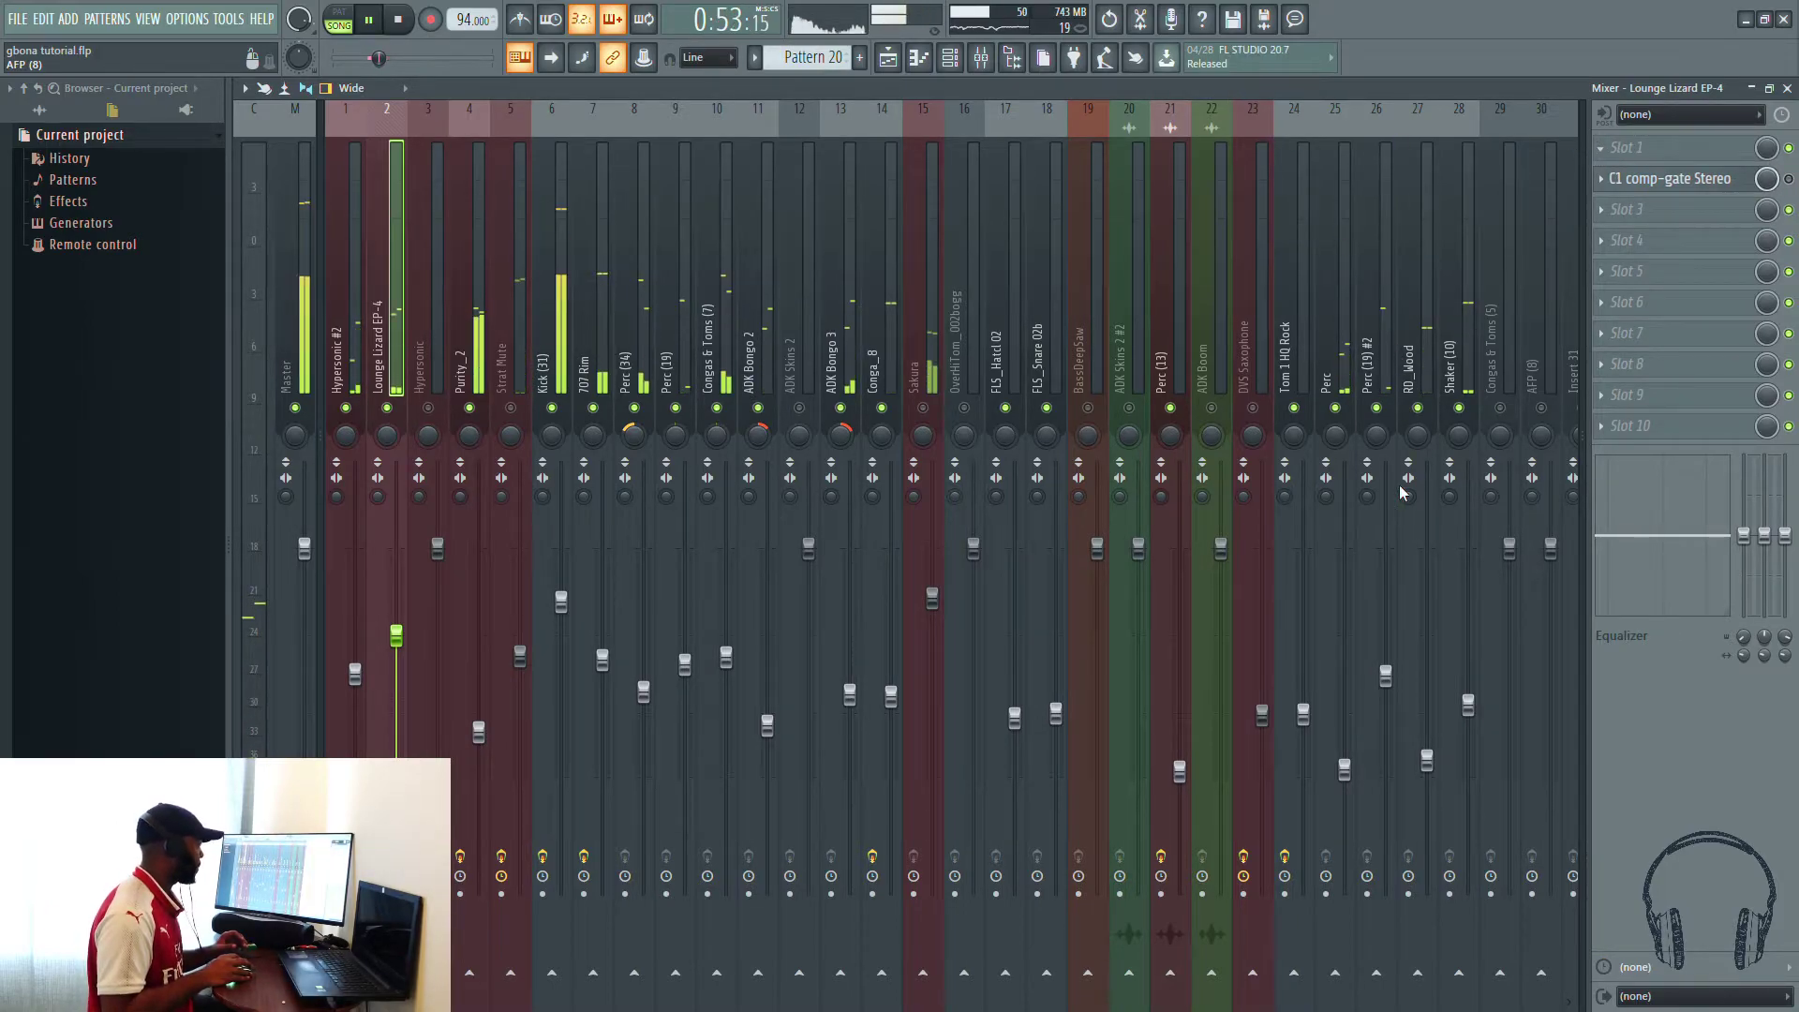
{"action": "left_click", "coordinate": [851, 447]}
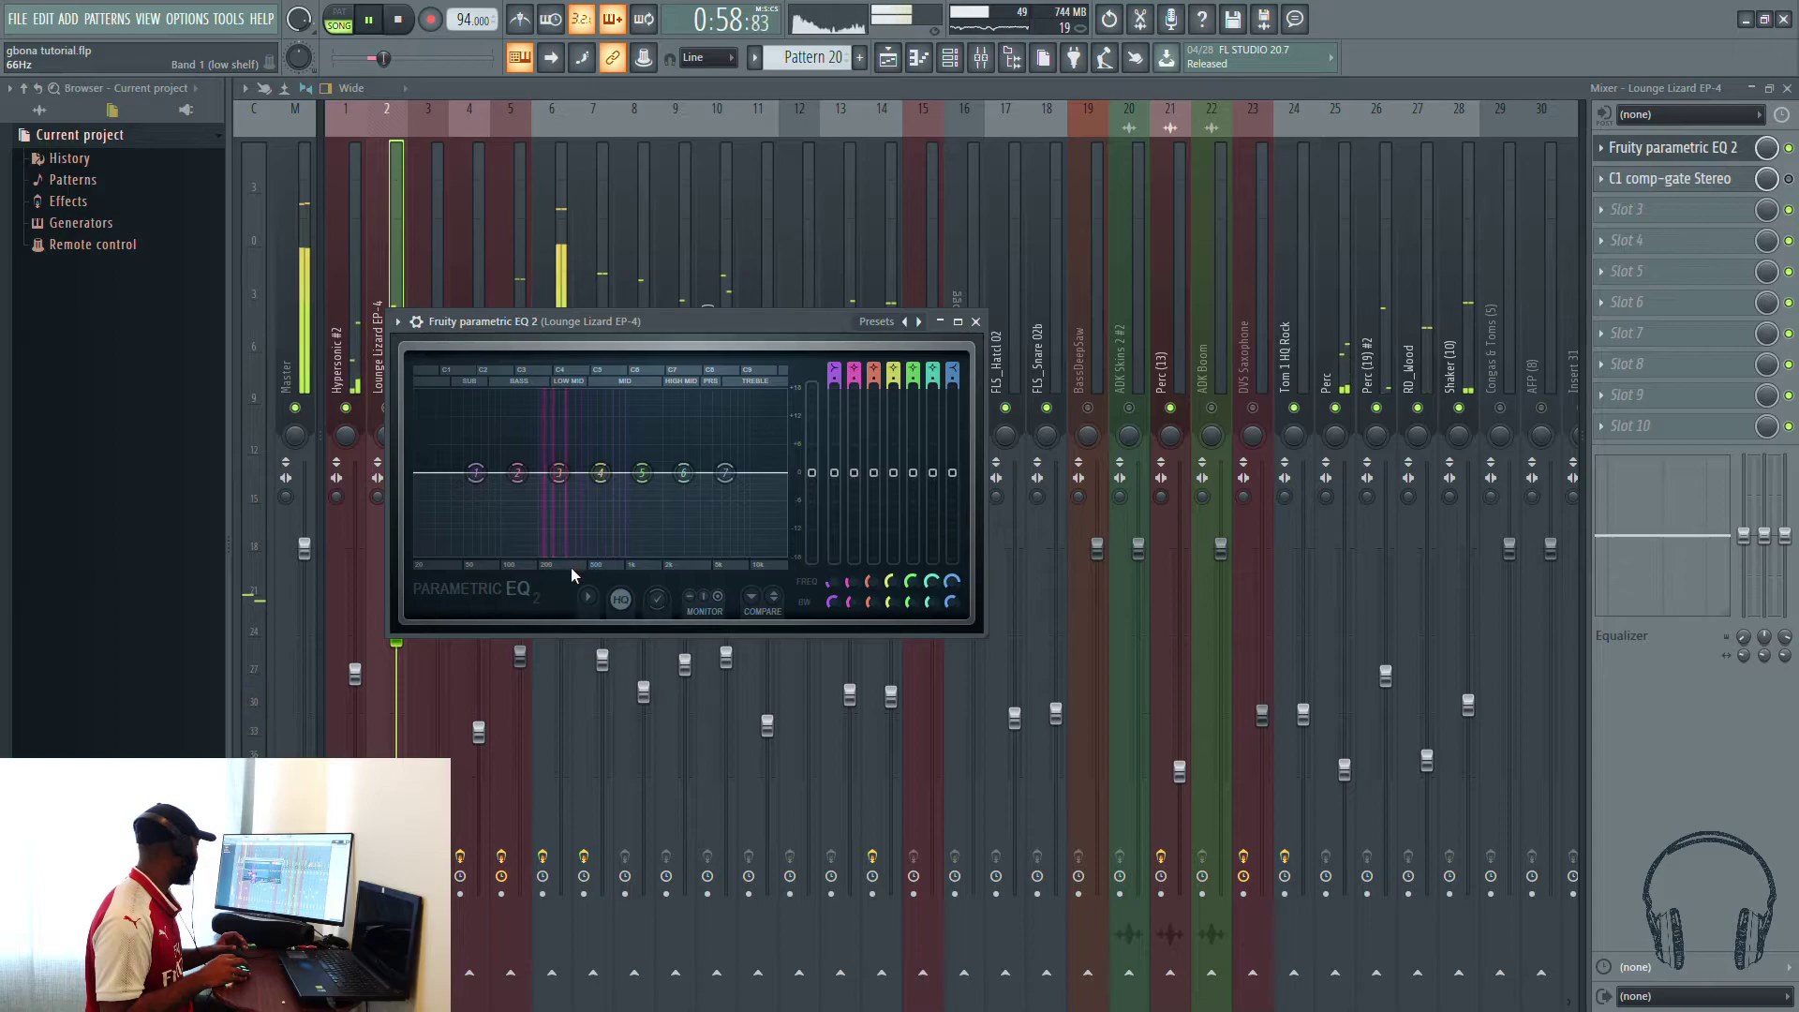
Step: Shape the Lounge Lizard EP-4 EQ with a steep high-pass at about 144 Hz and a low-pass at about 595 Hz
{"action": "left_click", "coordinate": [397, 498]}
{"action": "left_click_drag", "start_coordinate": [475, 472], "coordinate": [522, 473]}
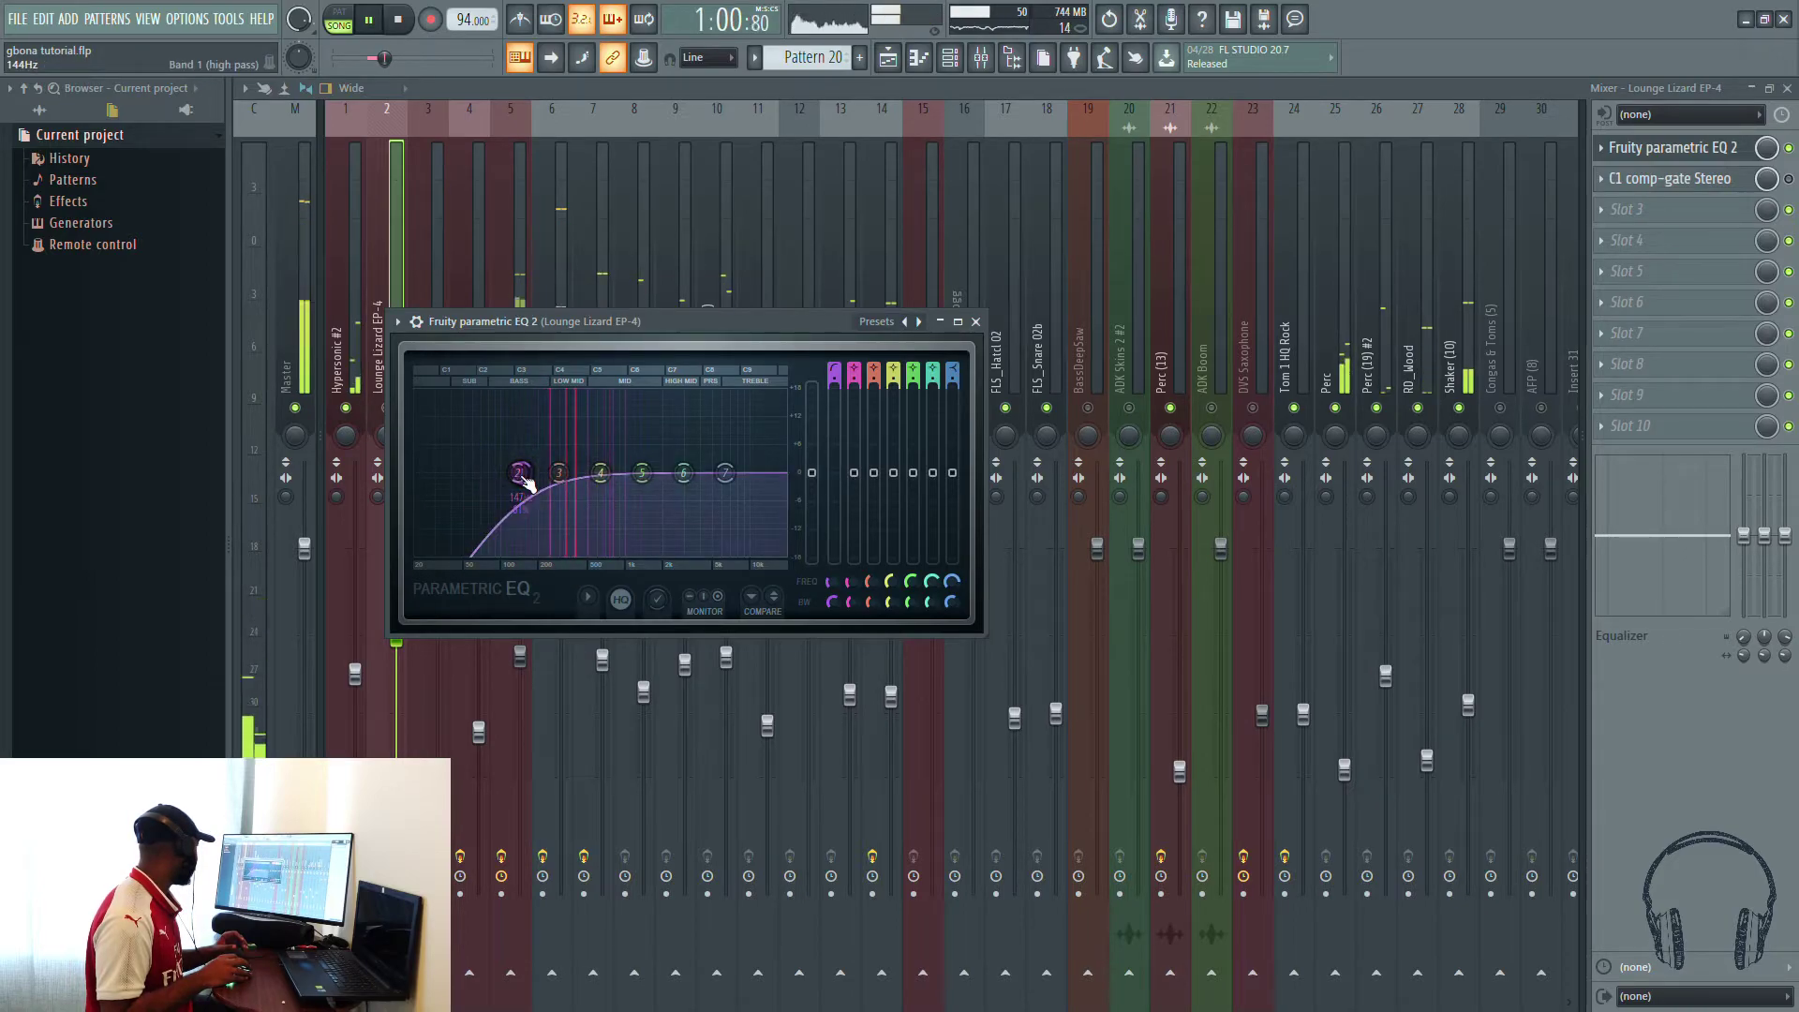
{"action": "left_click", "coordinate": [590, 539]}
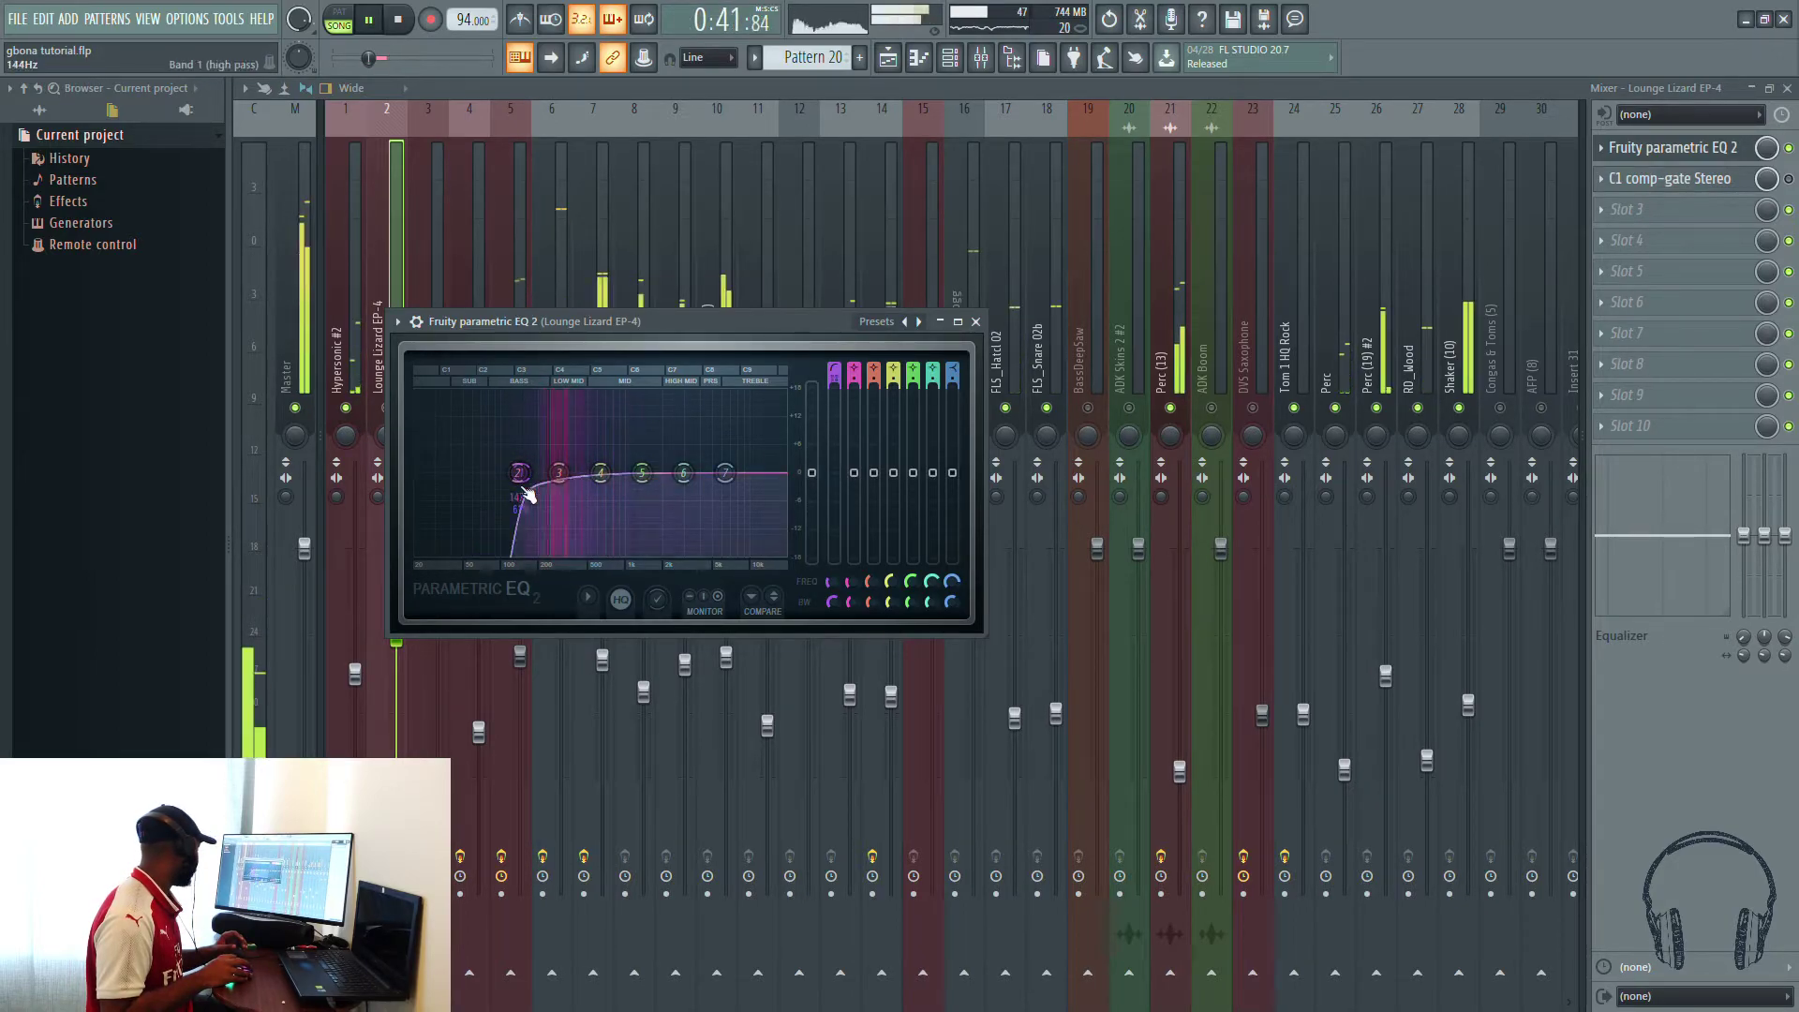
{"action": "left_click", "coordinate": [772, 531]}
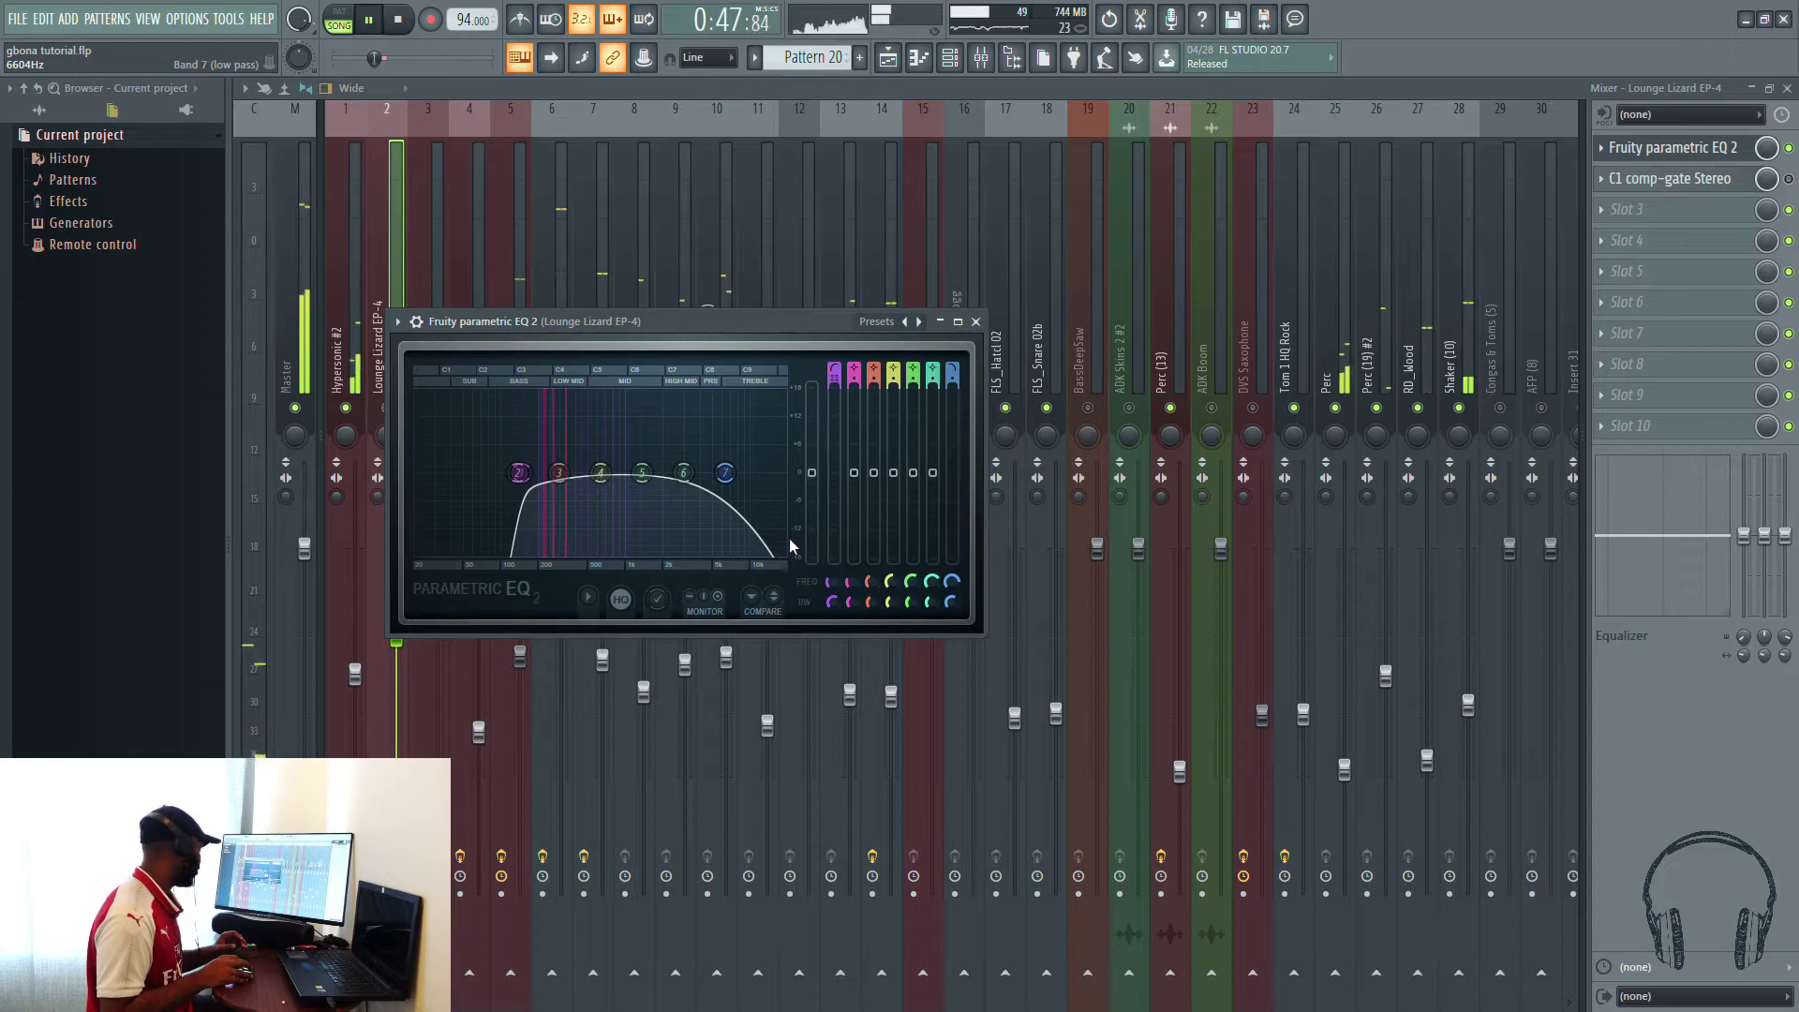
{"action": "left_click_drag", "start_coordinate": [724, 472], "coordinate": [600, 472]}
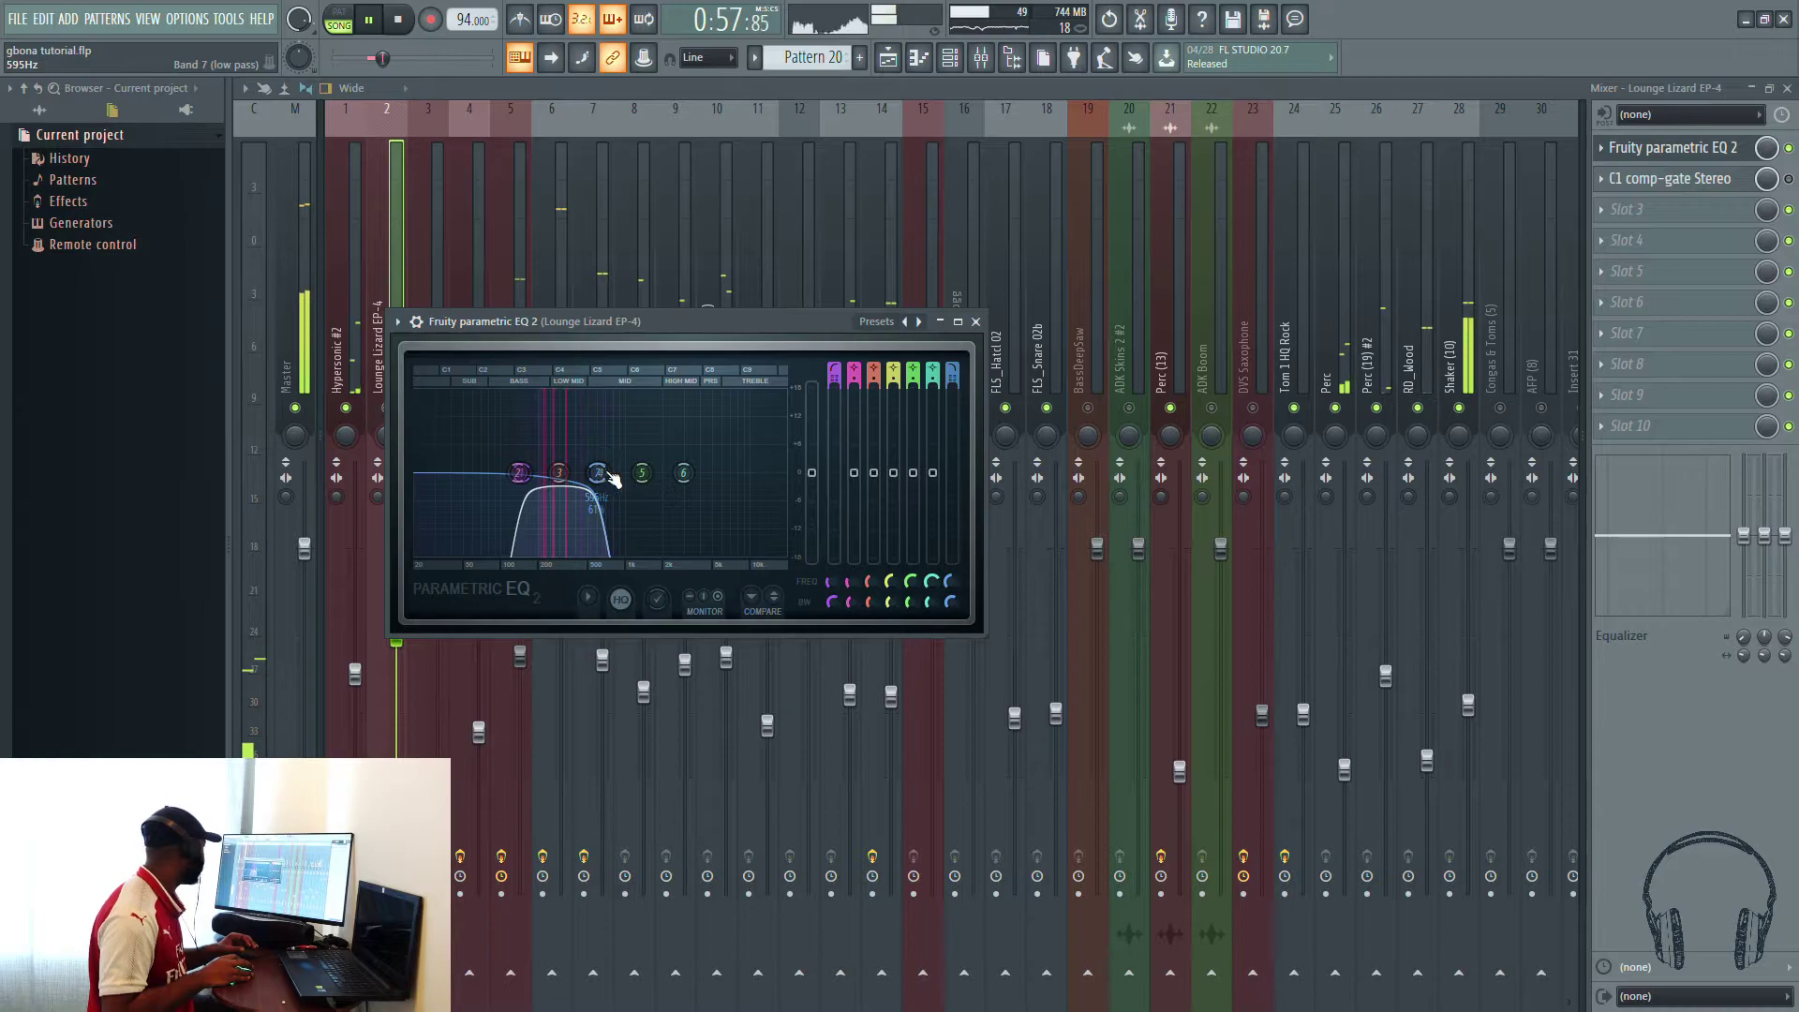
{"action": "left_click", "coordinate": [975, 323]}
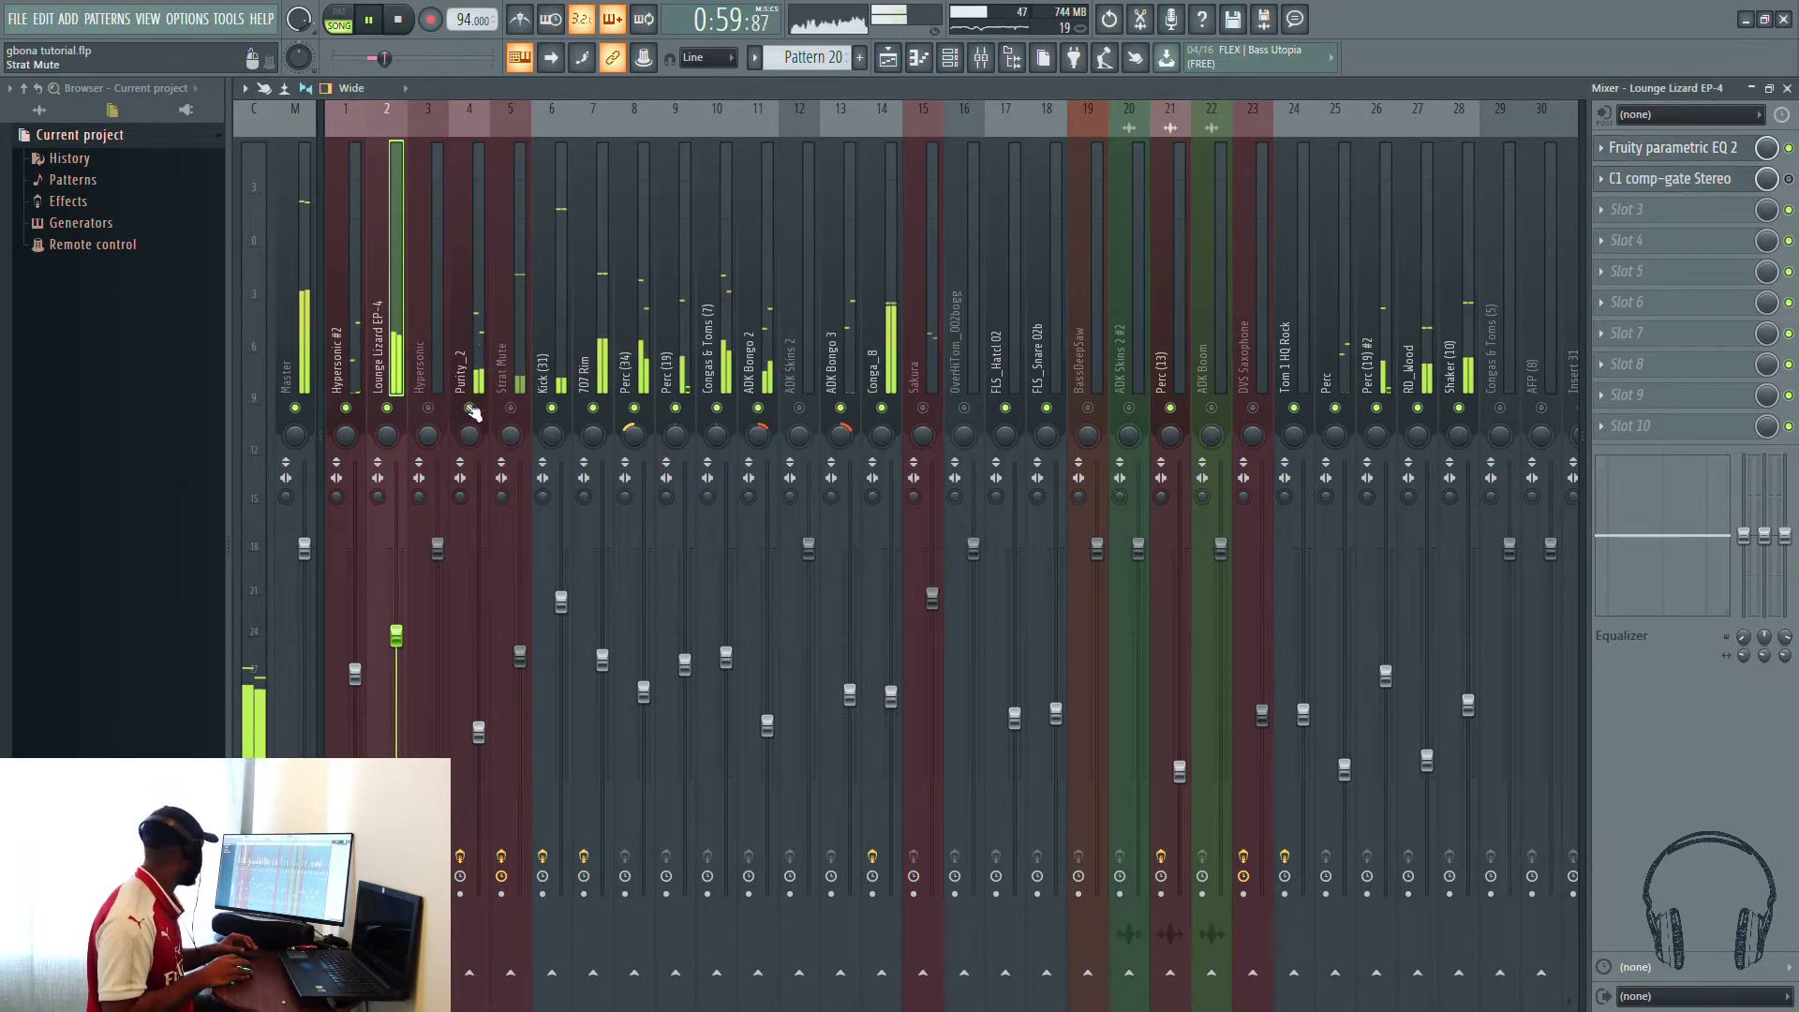
Step: Enable Strat Mute and shape its Fruity Parametric EQ 2 with a steep high-pass, a band 5 boost, a band 4 dip and a lowered high shelf
{"action": "left_click", "coordinate": [522, 414]}
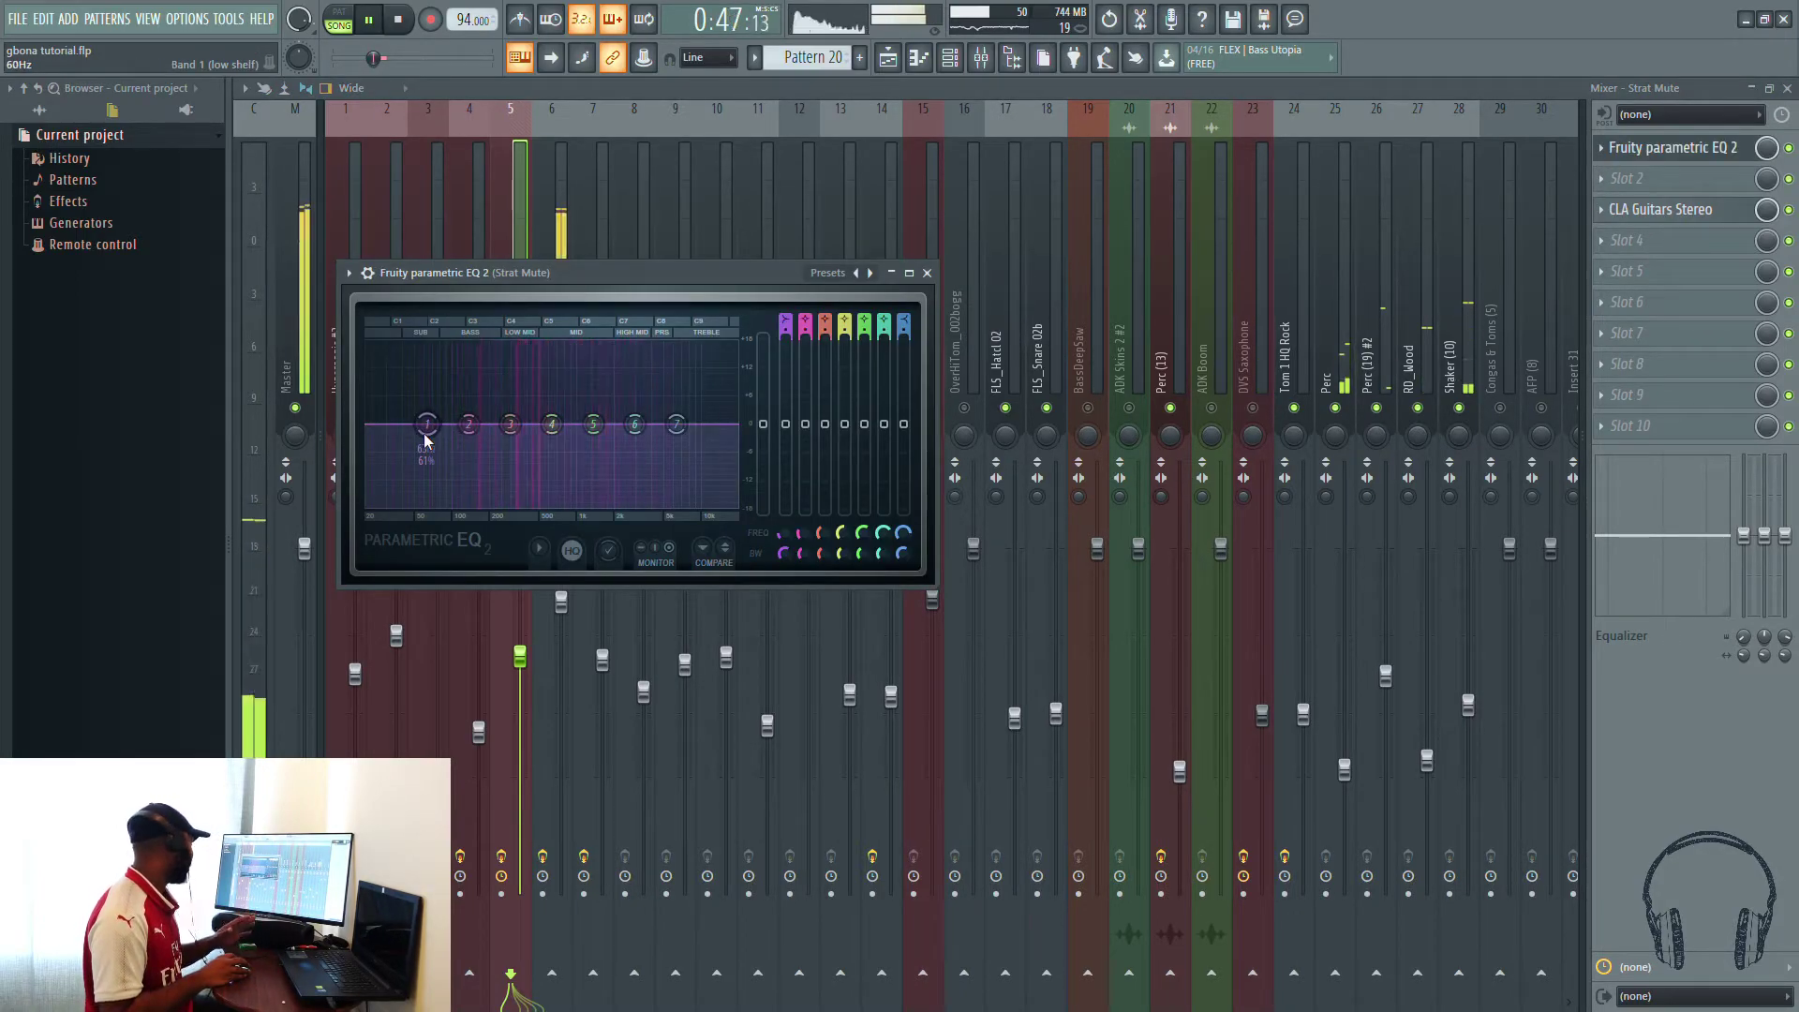
{"action": "middle_click", "coordinate": [428, 425]}
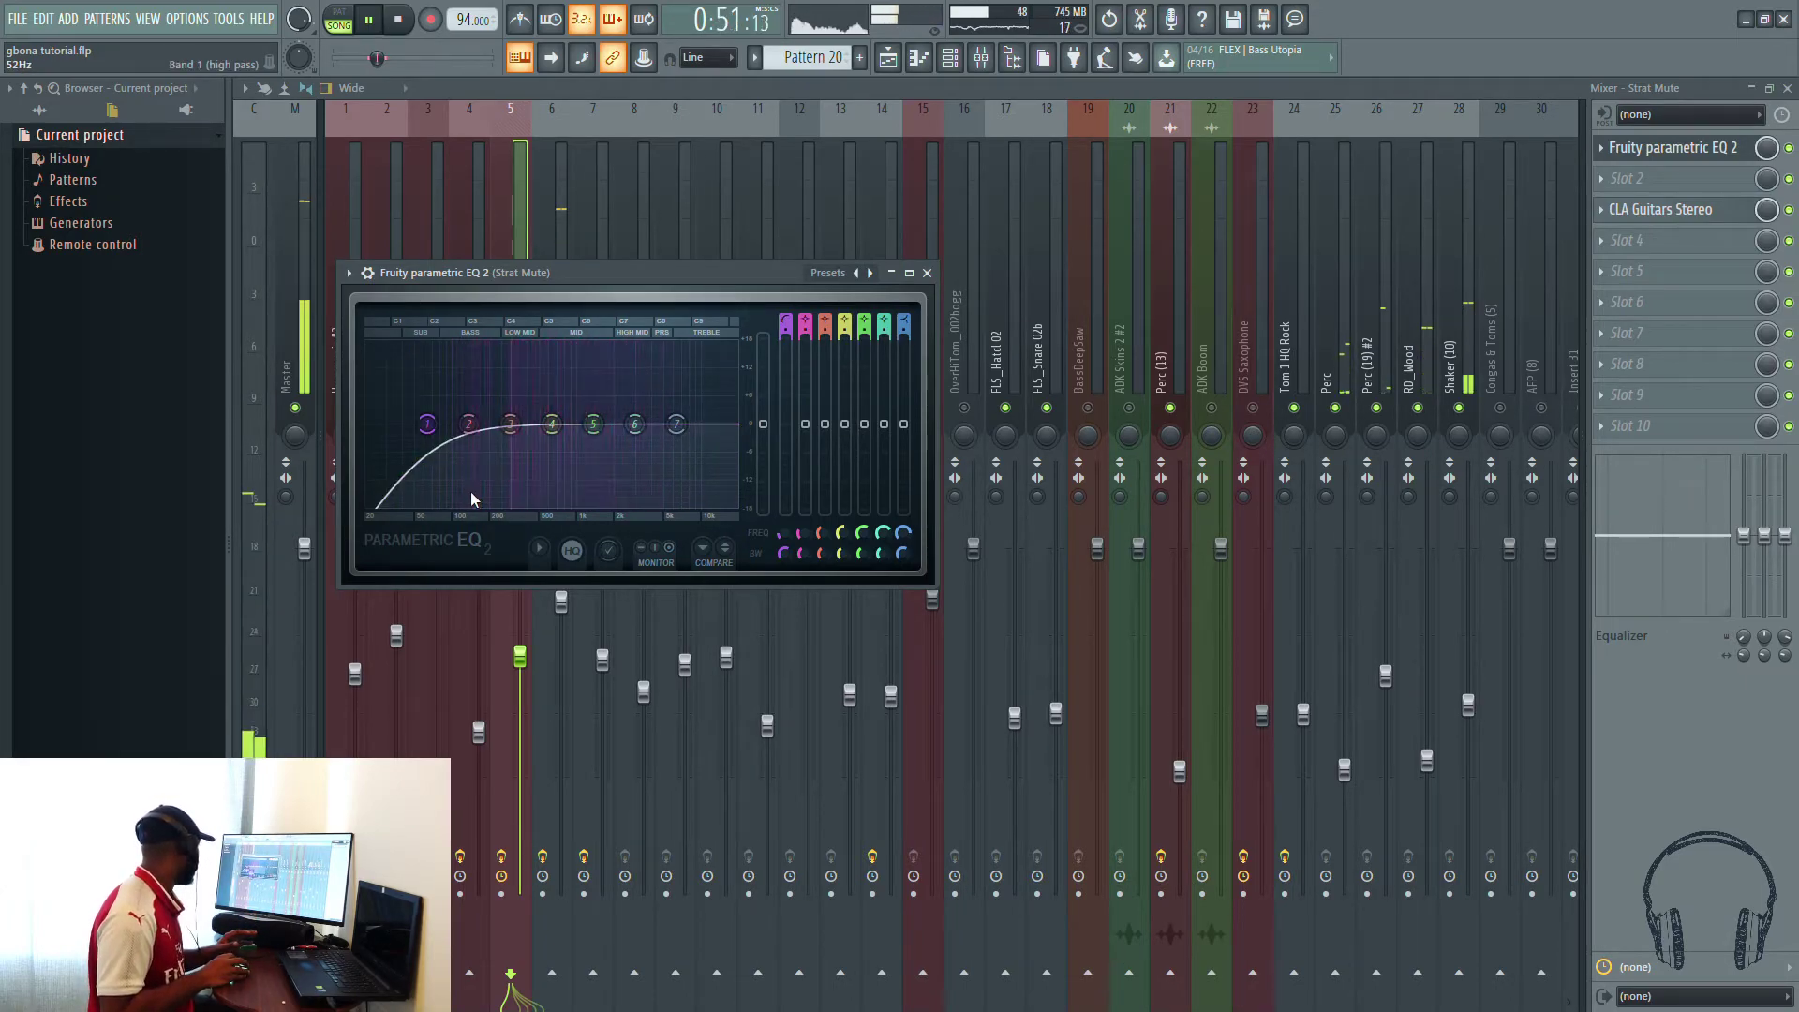
{"action": "left_click_drag", "start_coordinate": [428, 425], "coordinate": [464, 424]}
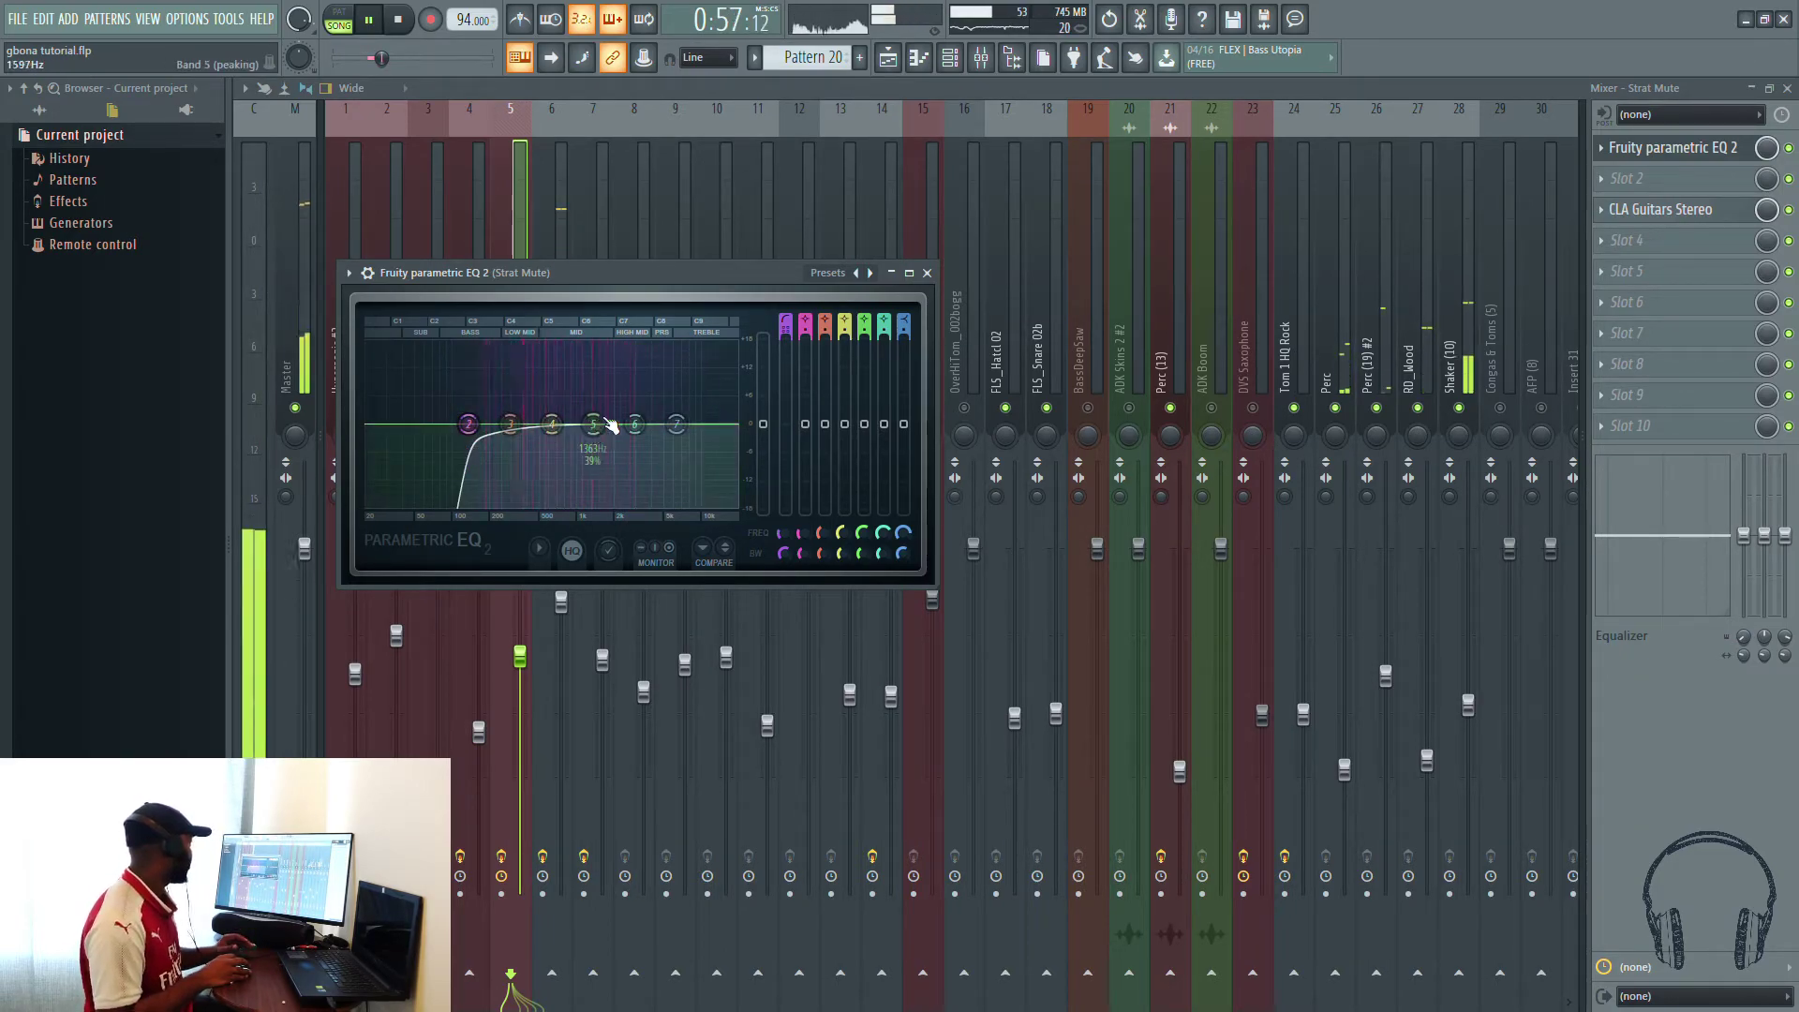
{"action": "left_click_drag", "start_coordinate": [606, 417], "coordinate": [549, 433]}
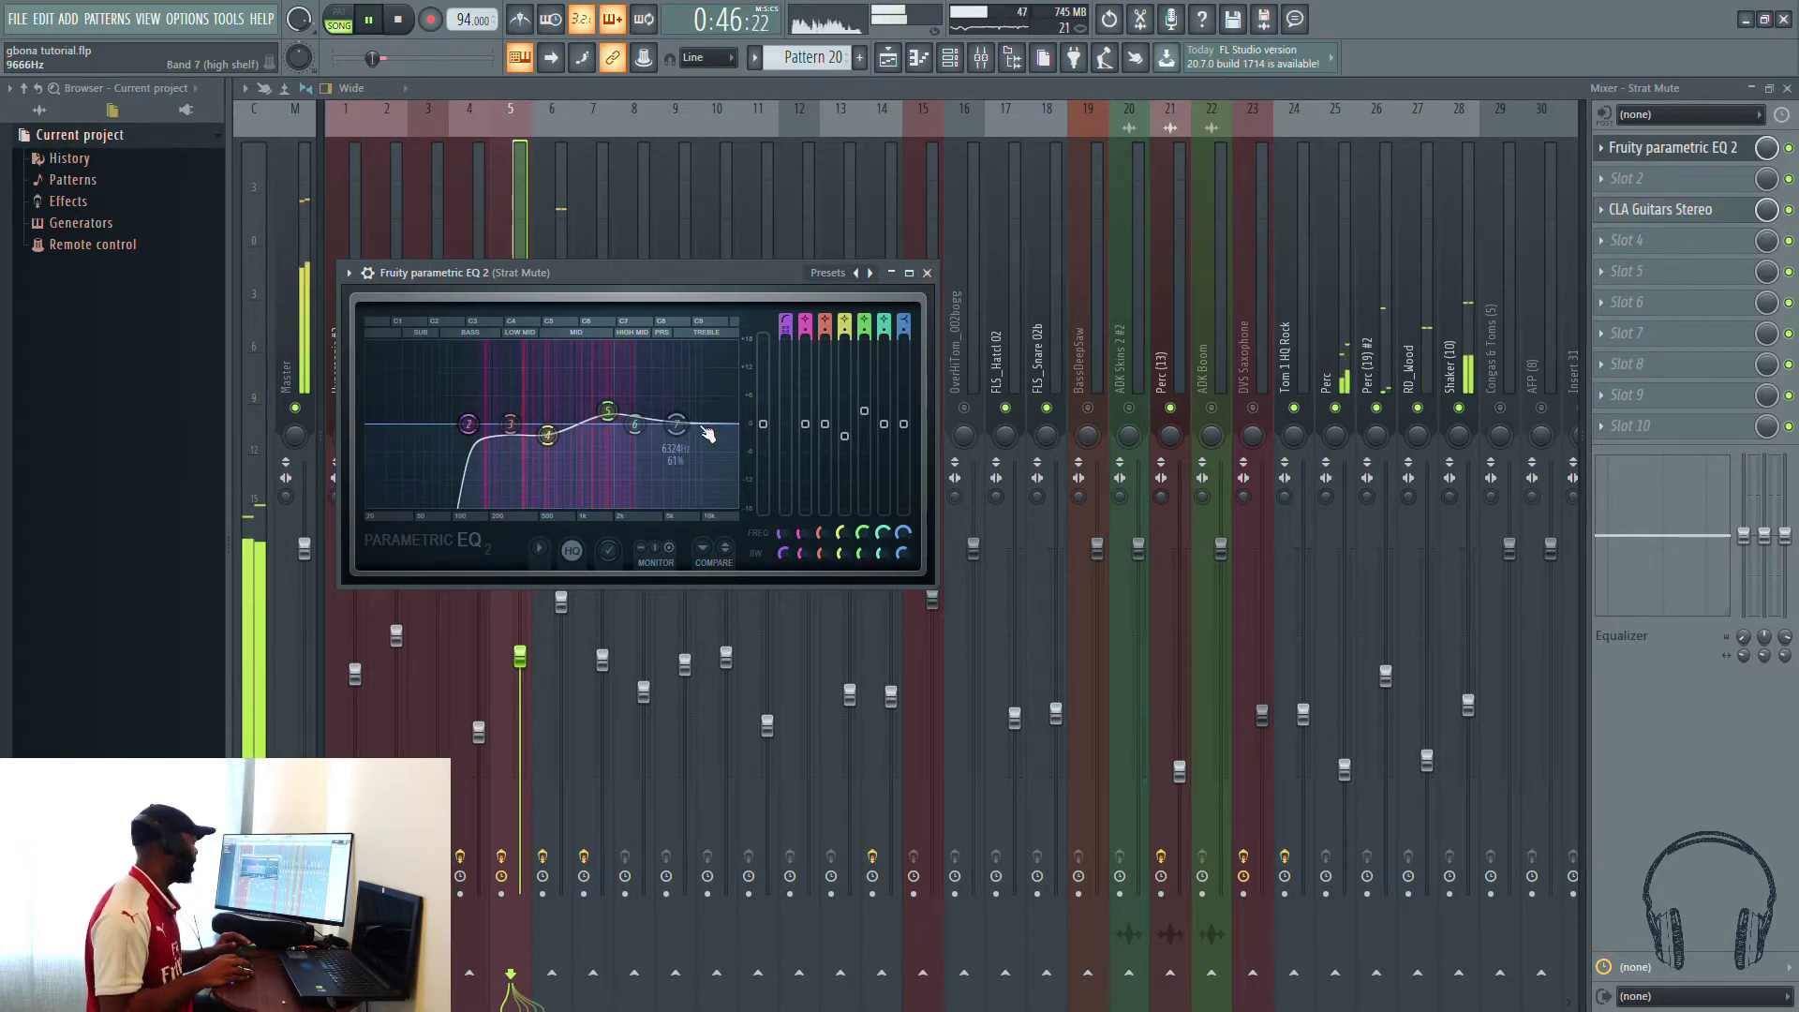
{"action": "left_click_drag", "start_coordinate": [677, 425], "coordinate": [699, 448]}
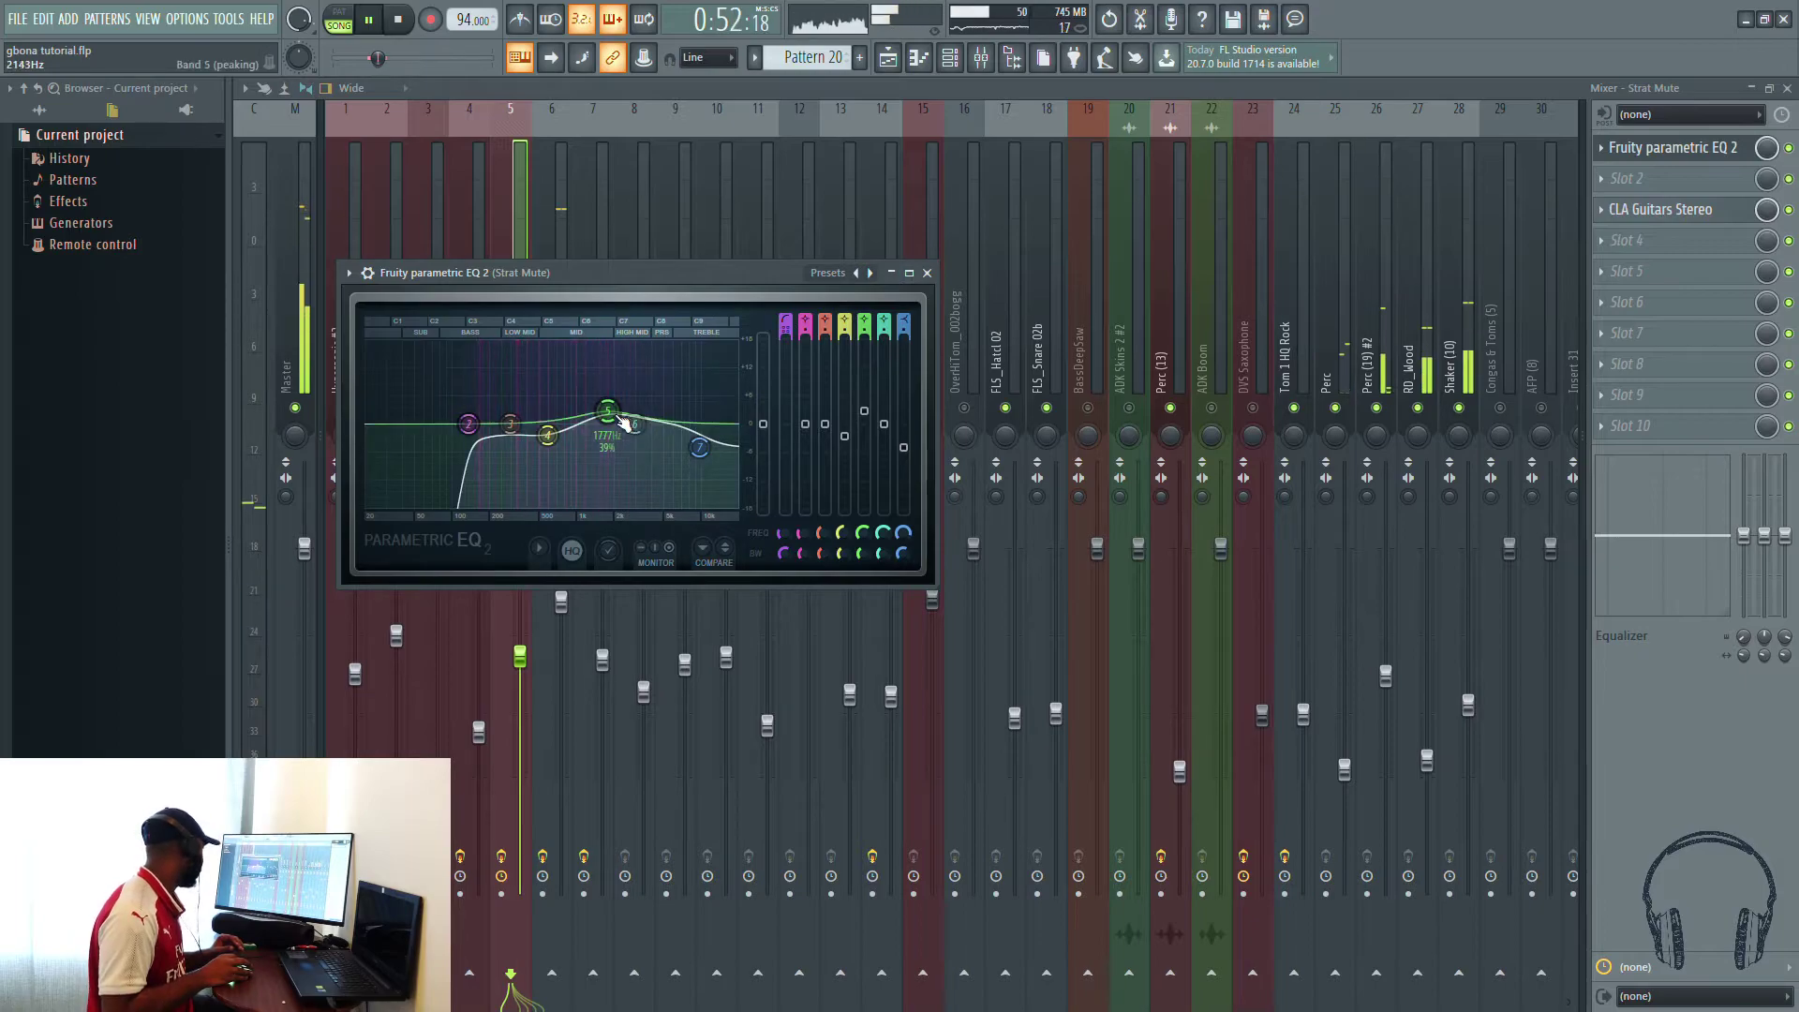
Step: Close Strat Mute's EQ, enable the Sakura channel and cut its mixer equalizer's low band to -18.0 at 275 Hz
{"action": "left_click", "coordinate": [927, 273]}
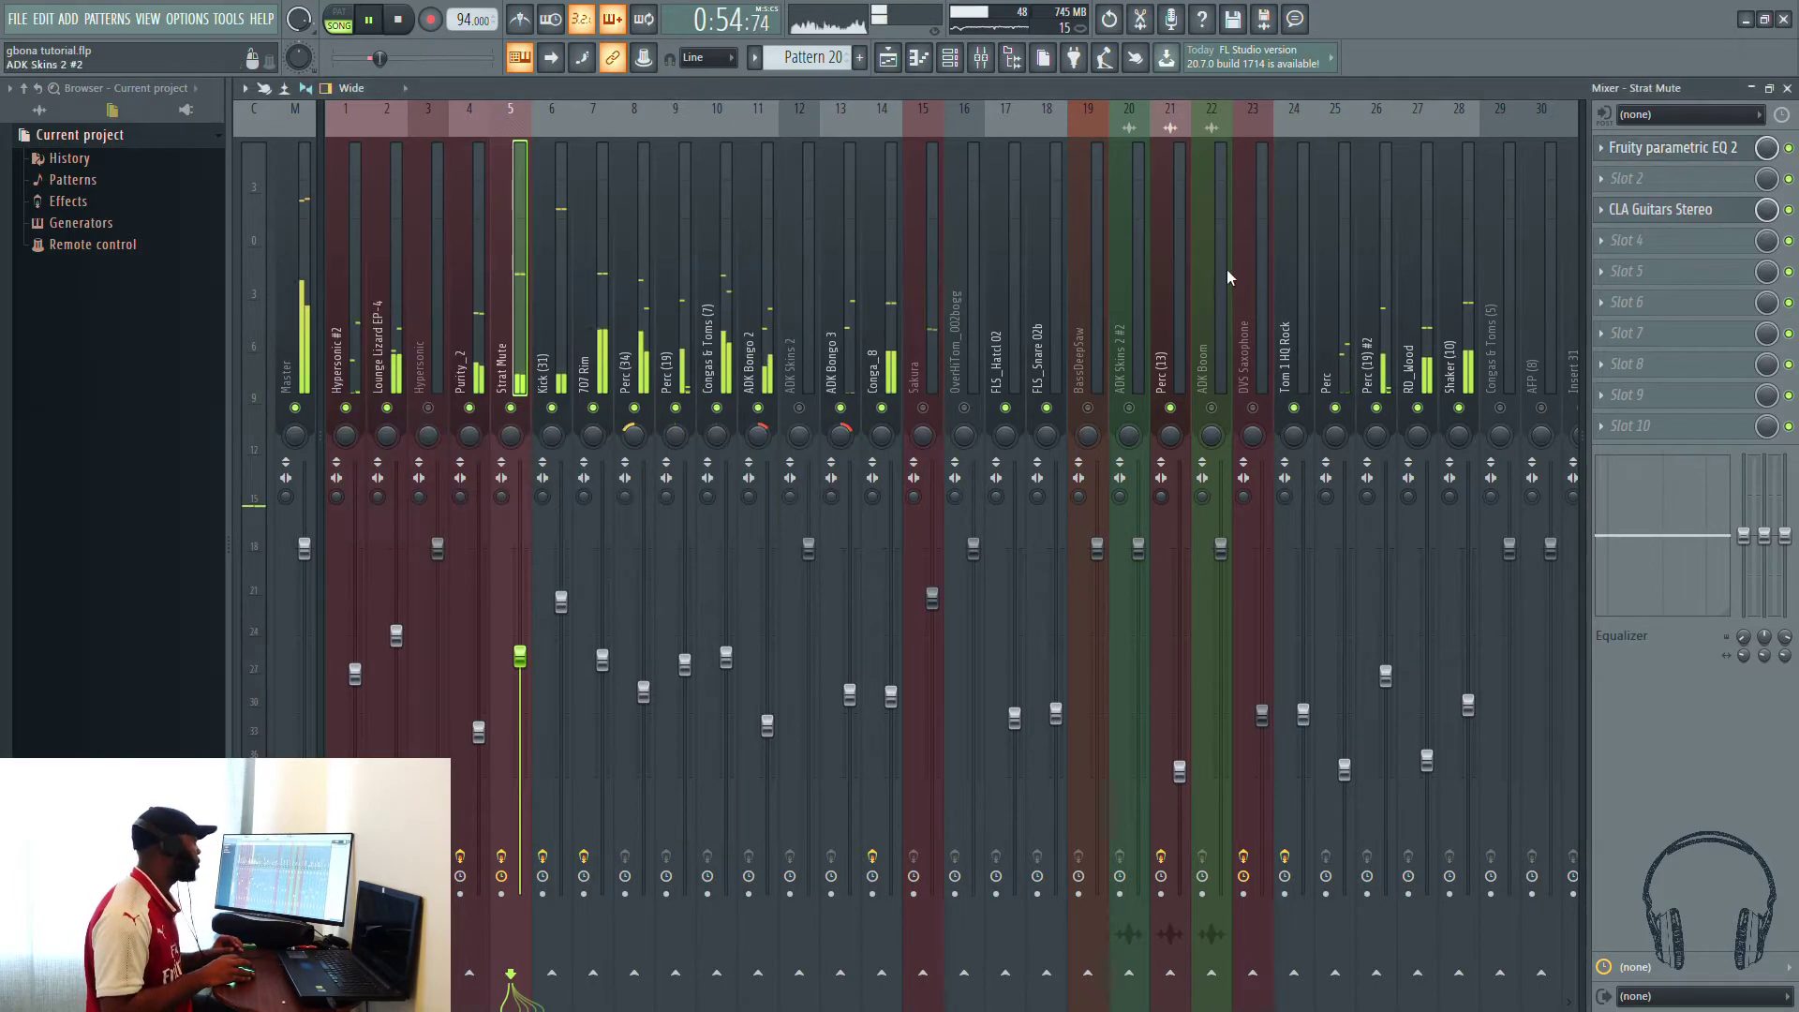
{"action": "left_click", "coordinate": [924, 408]}
{"action": "left_click", "coordinate": [937, 410]}
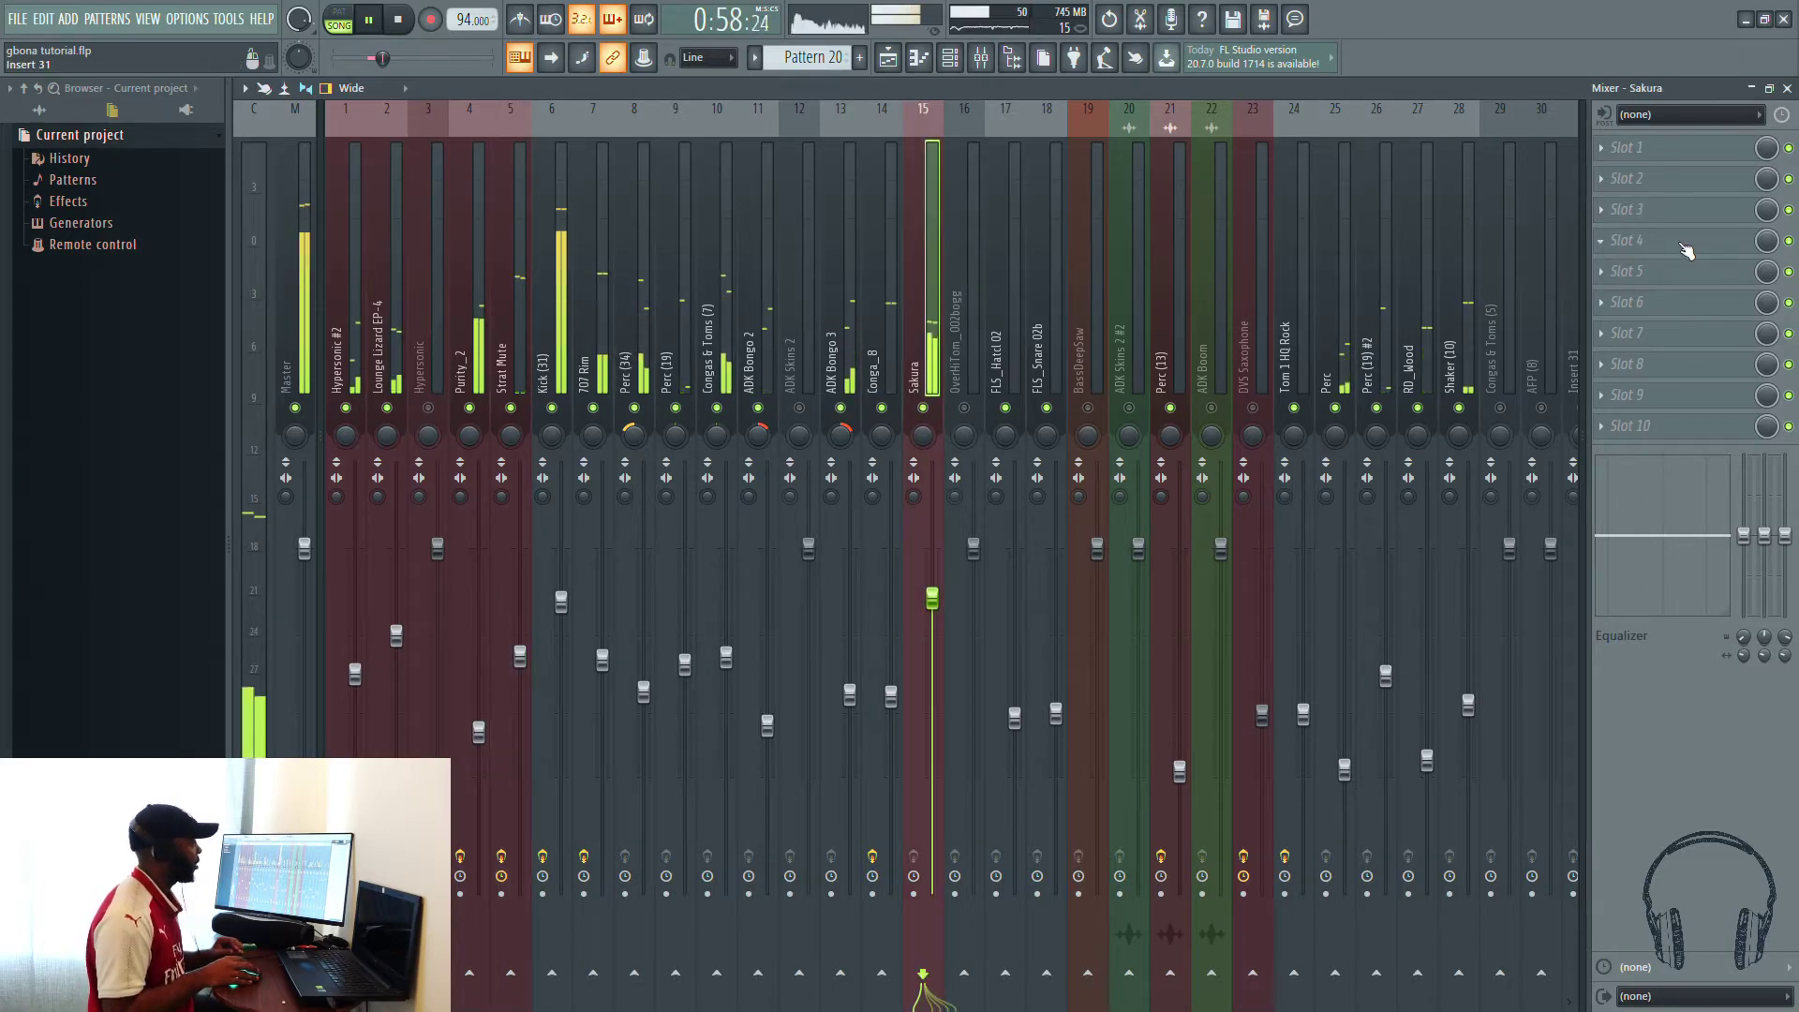
{"action": "left_click_drag", "start_coordinate": [1744, 535], "coordinate": [1744, 614]}
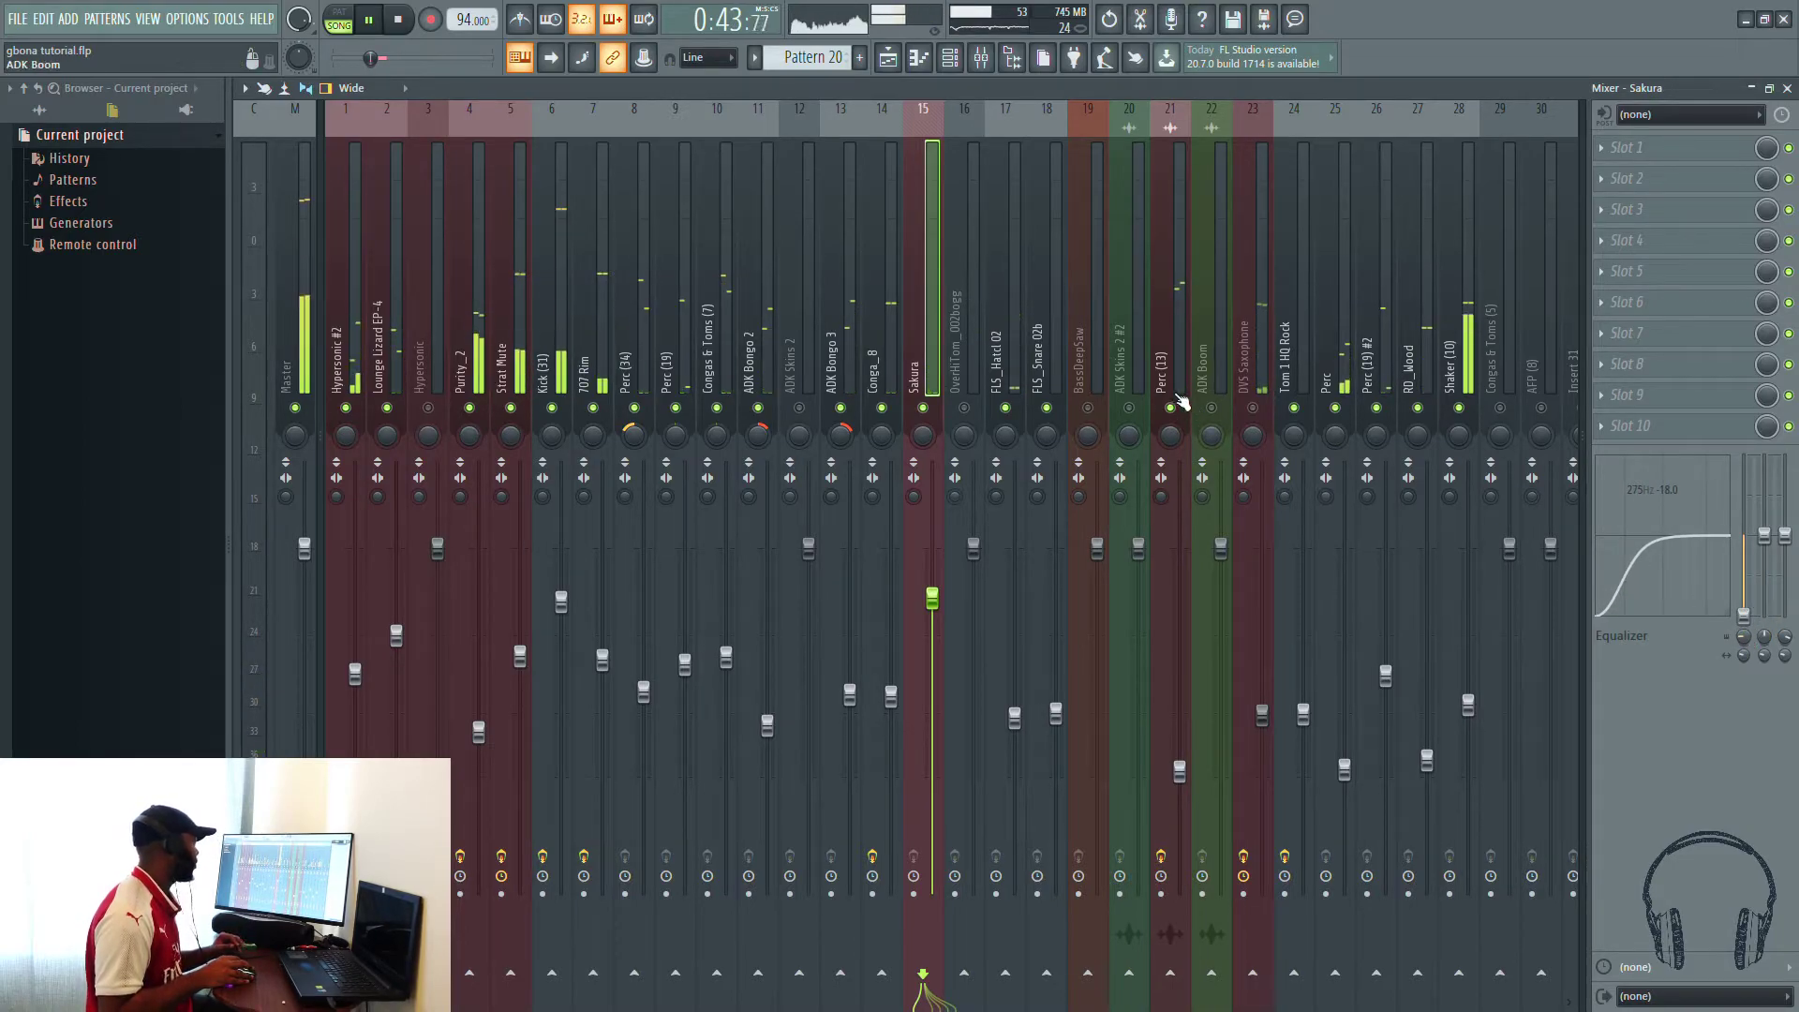
Step: Enable the DVS Saxophone channel and check the playlist arrangement before returning to the mixer
{"action": "left_click", "coordinate": [1253, 366]}
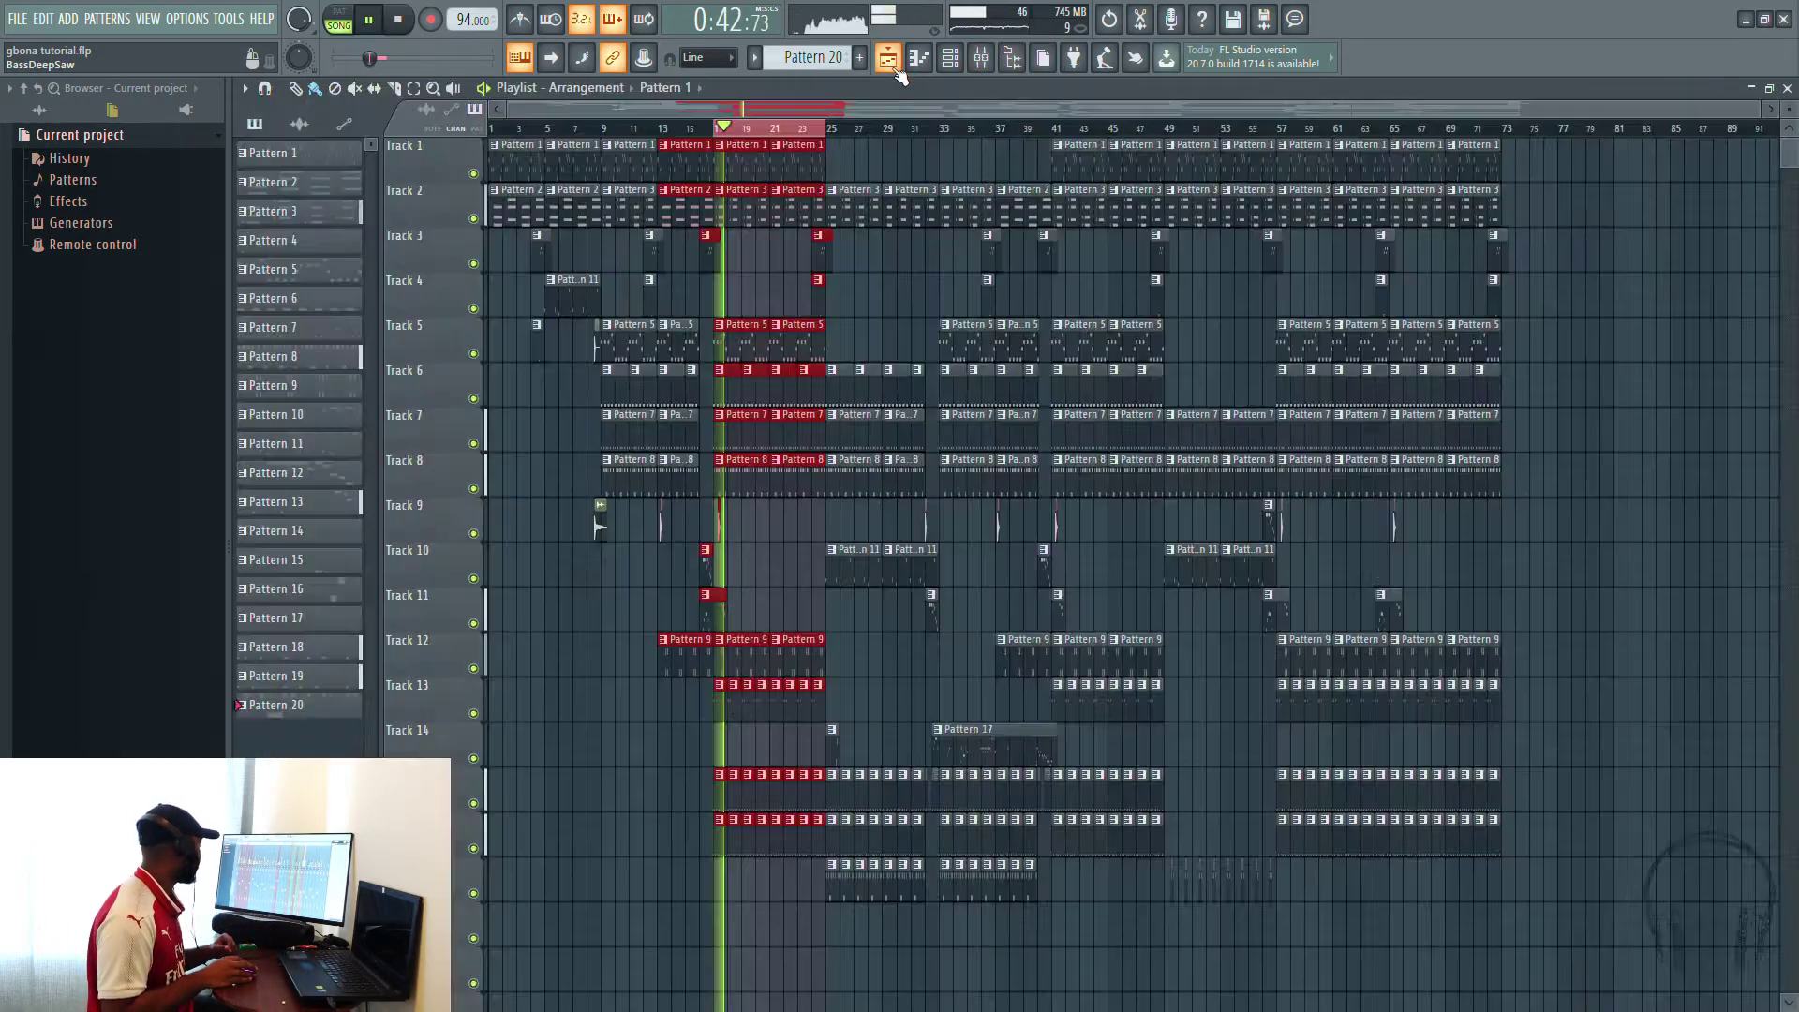
{"action": "left_click", "coordinate": [890, 60]}
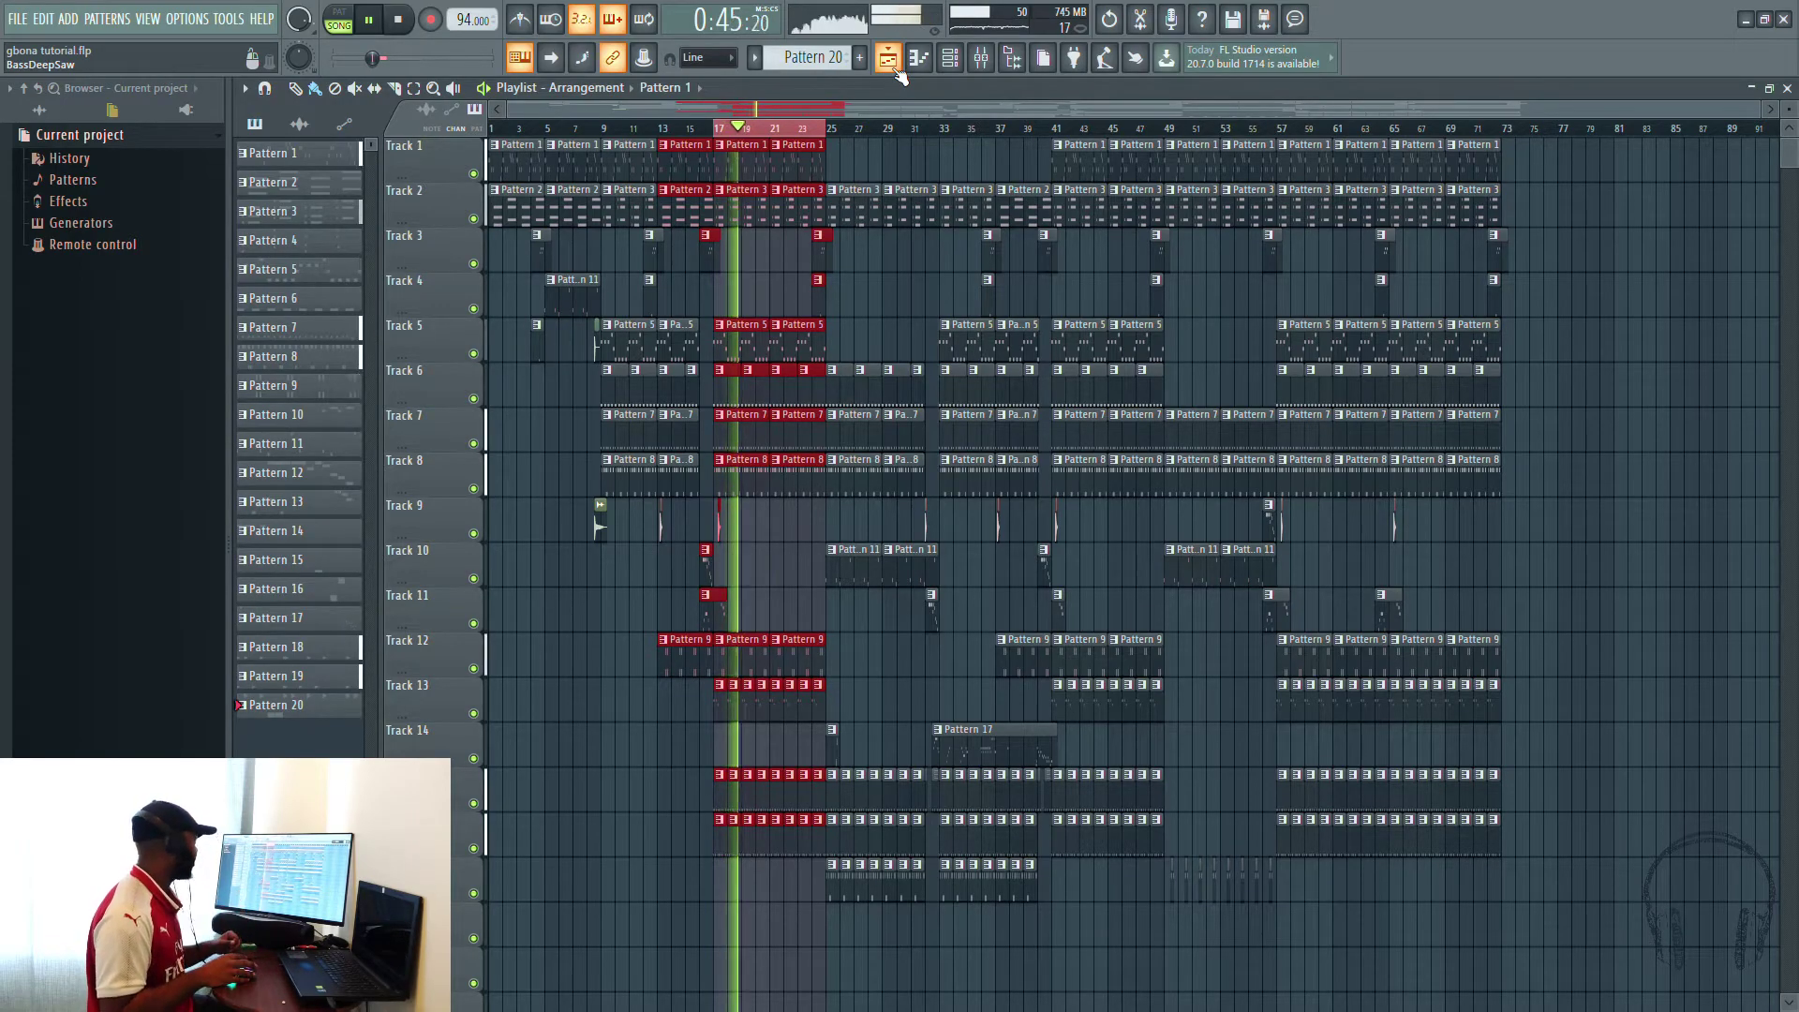
{"action": "left_click", "coordinate": [990, 64]}
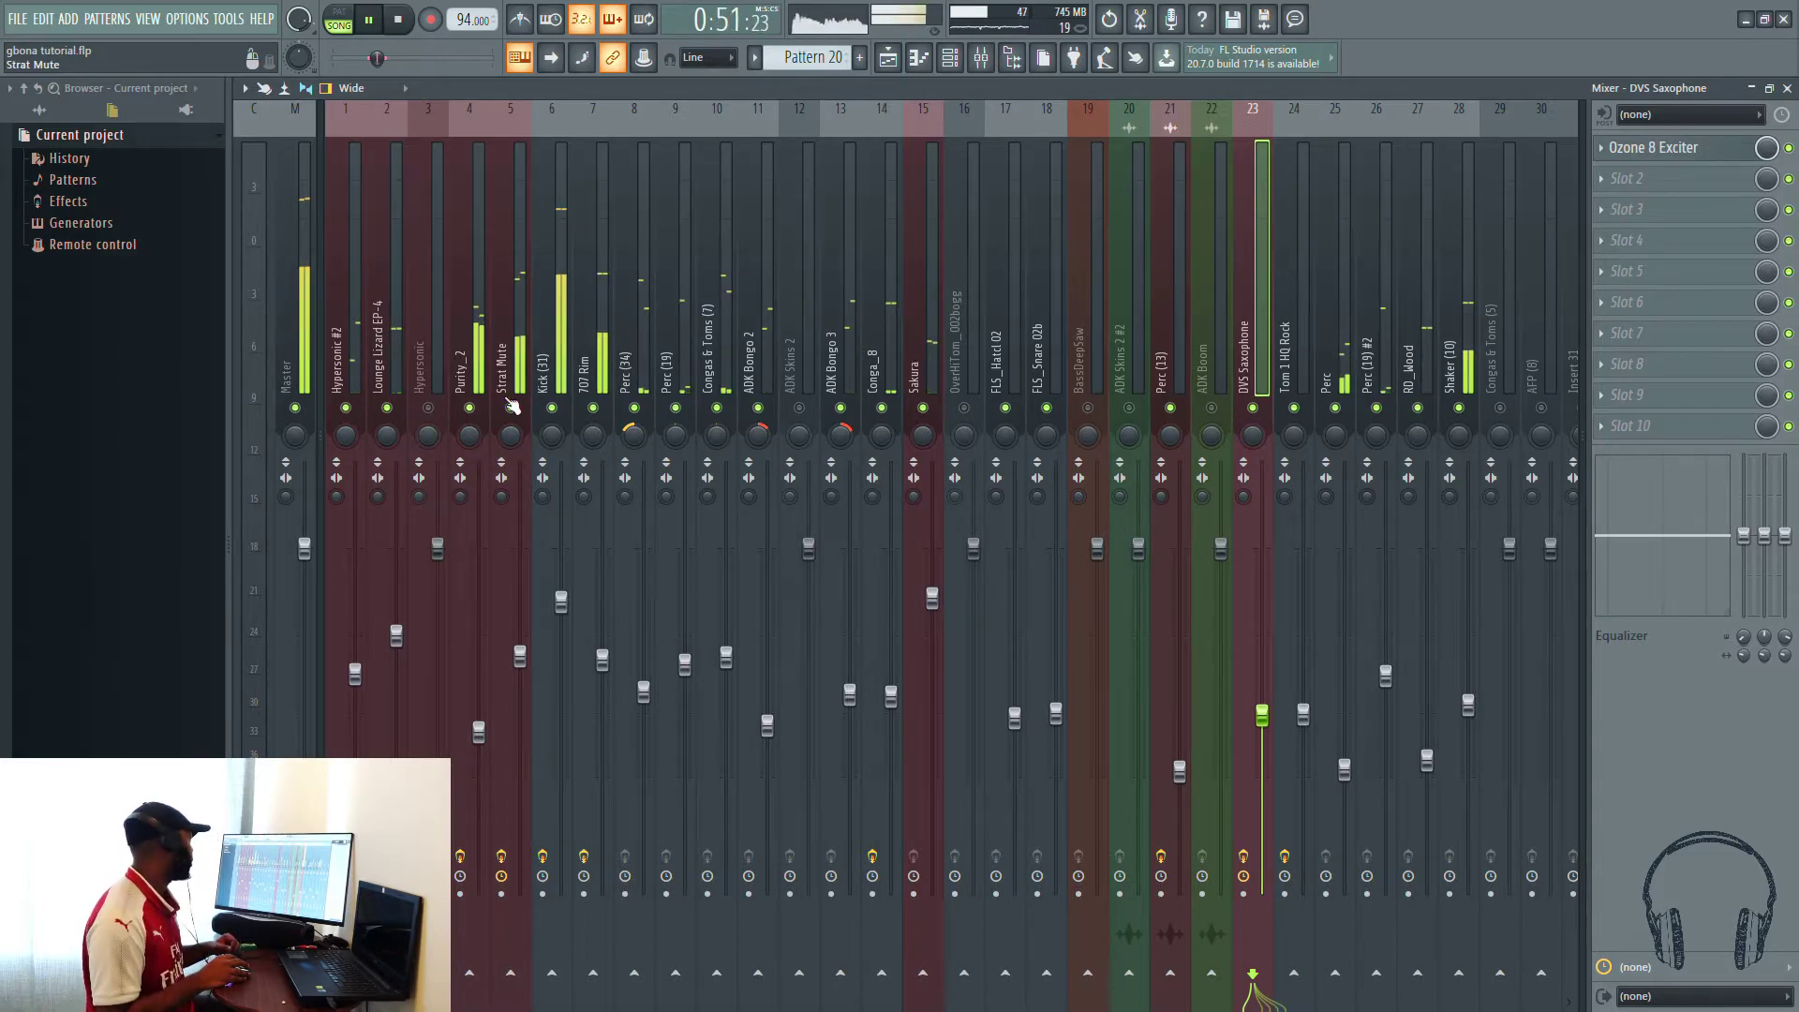
Step: Solo and unsolo Perc (34) so that every mixer channel is enabled, and stop playback
{"action": "right_click", "coordinate": [636, 413]}
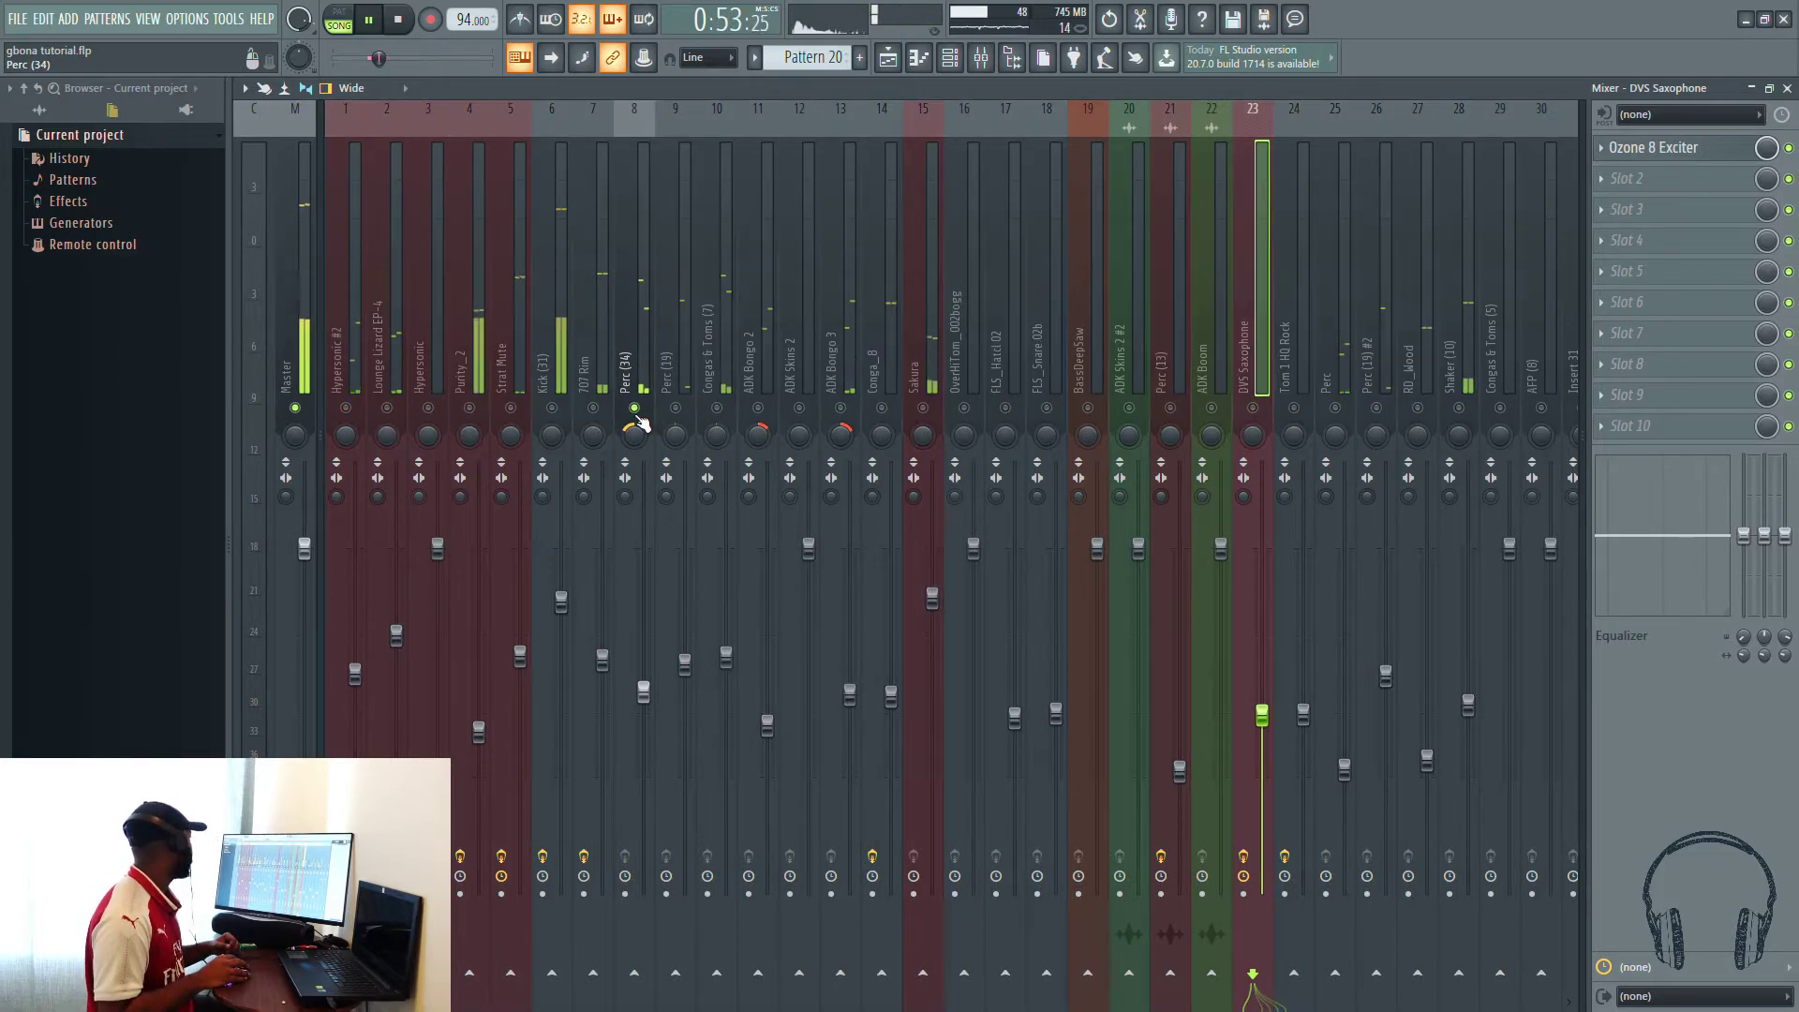
{"action": "right_click", "coordinate": [636, 413]}
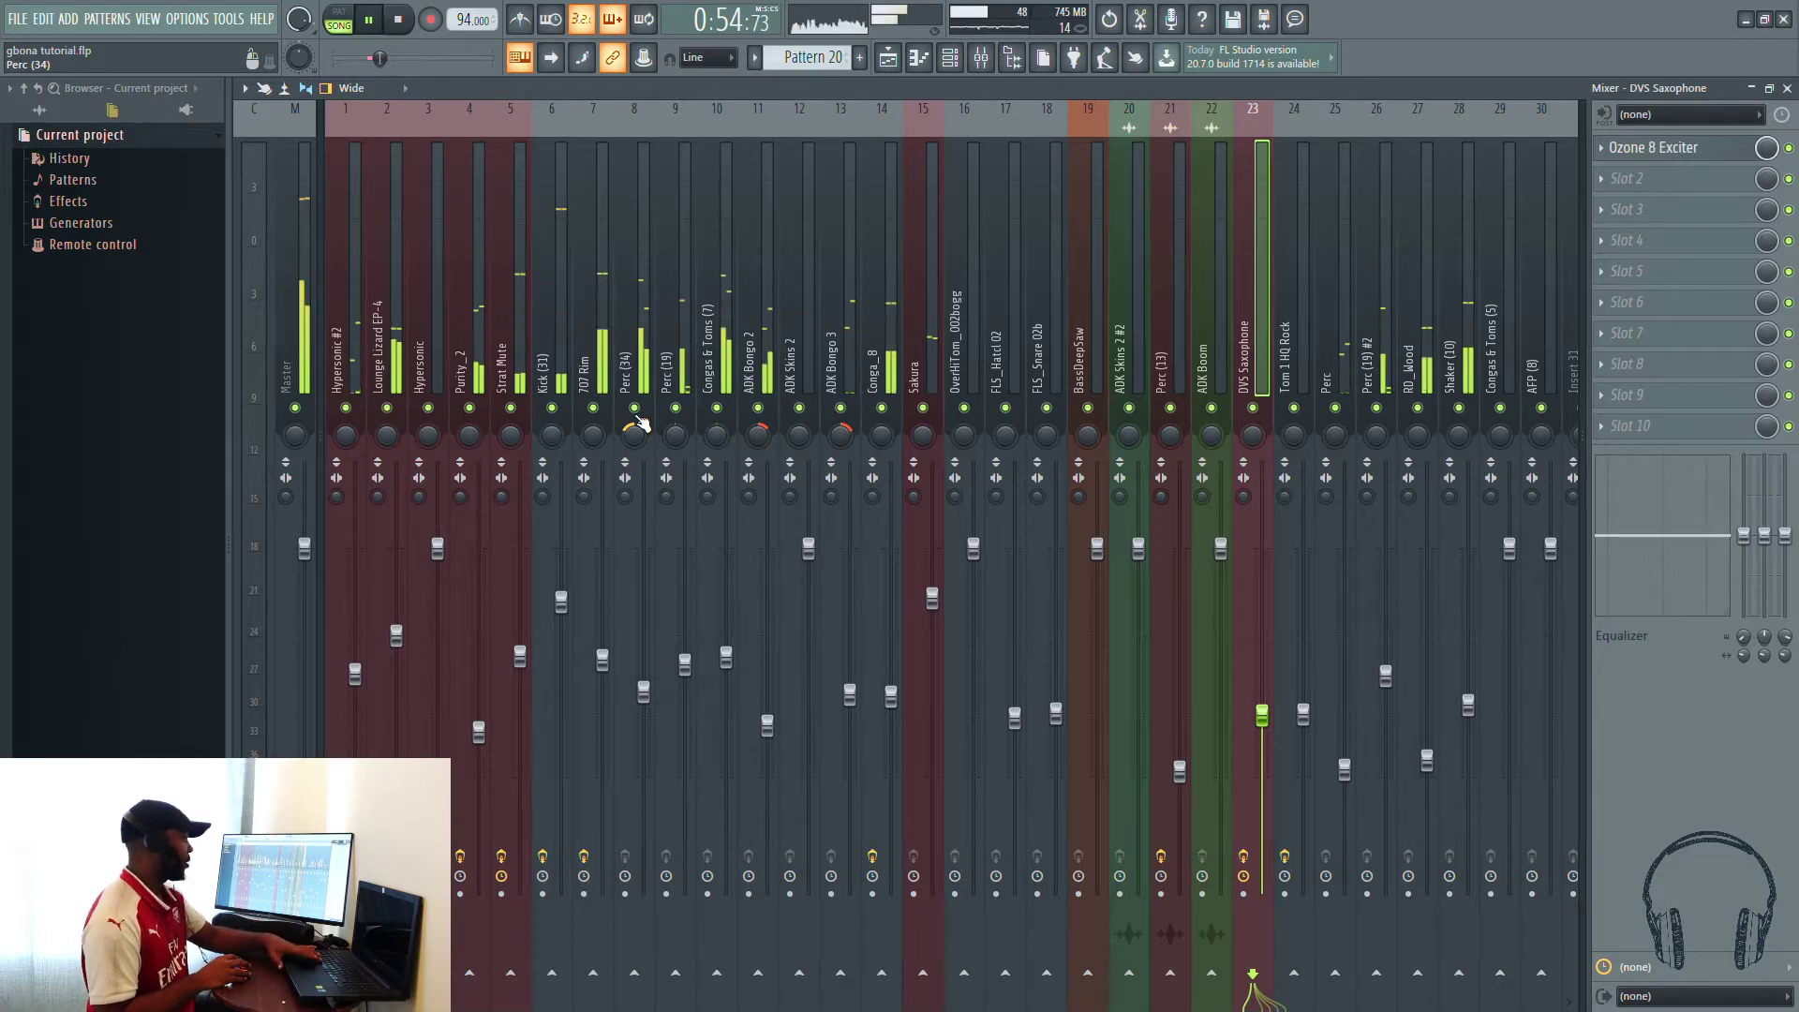
{"action": "key", "text": "space"}
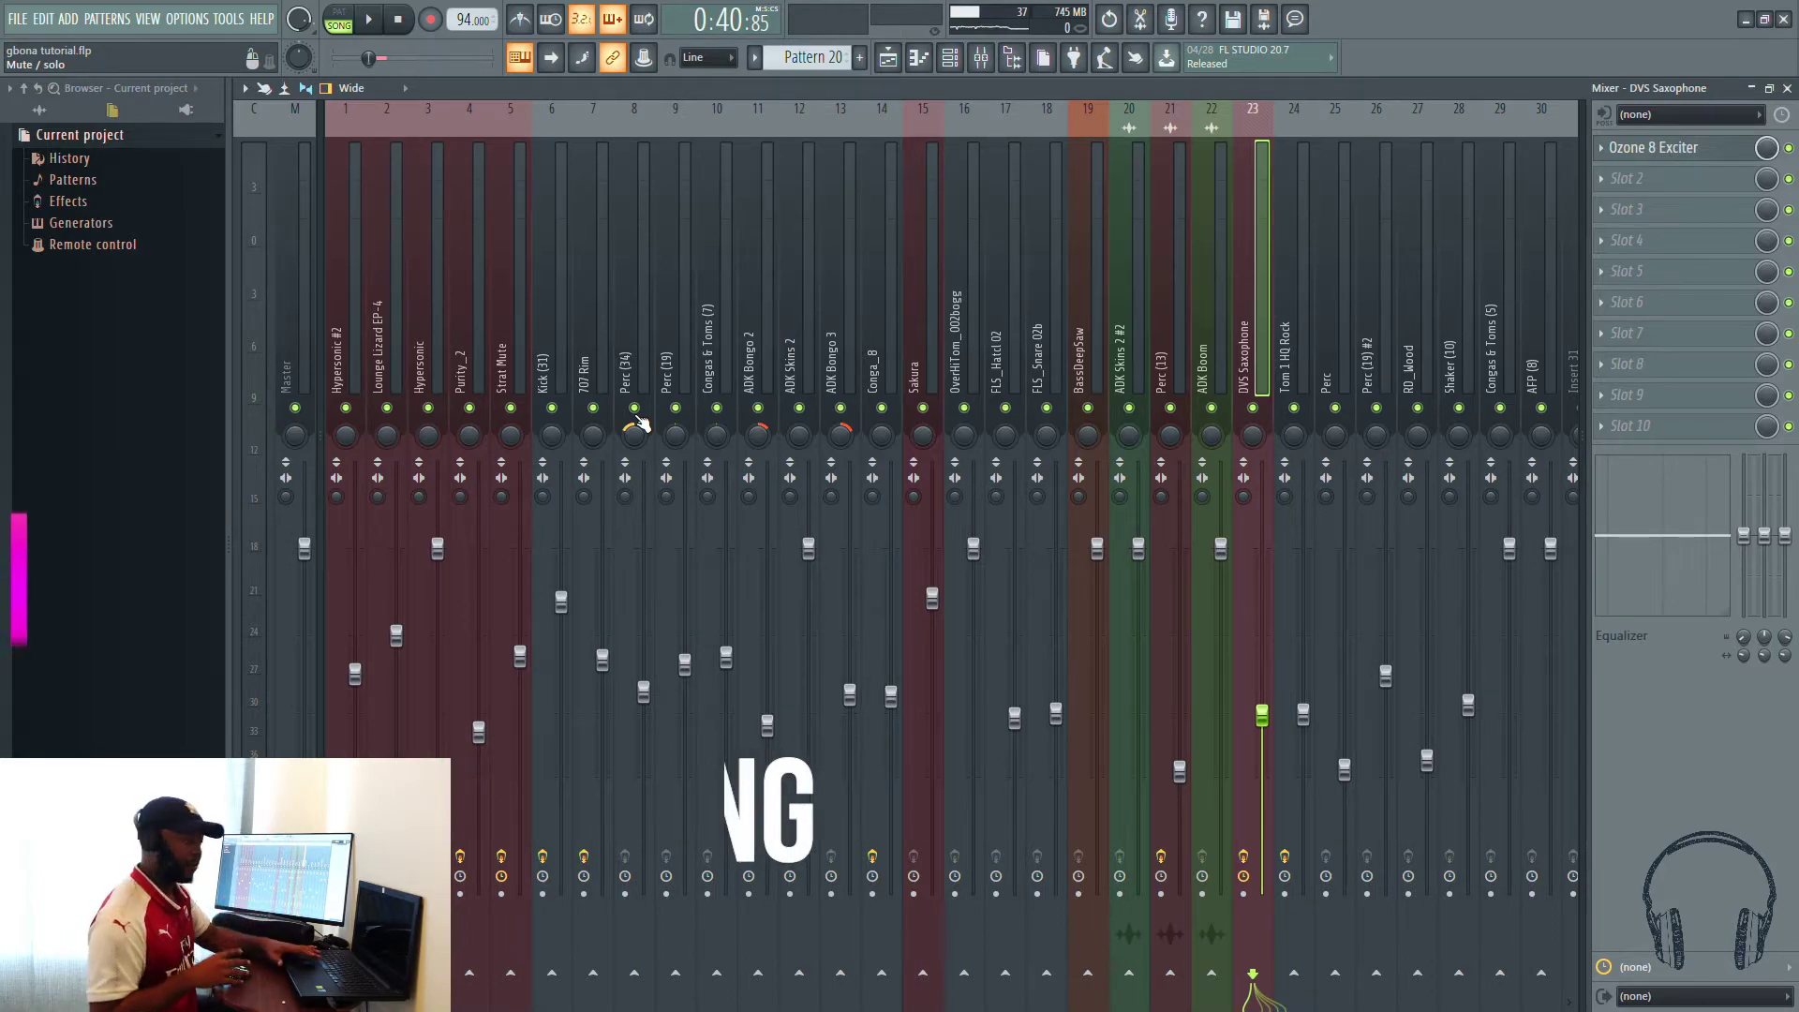
{"action": "key", "text": "space"}
{"action": "key", "text": "space"}
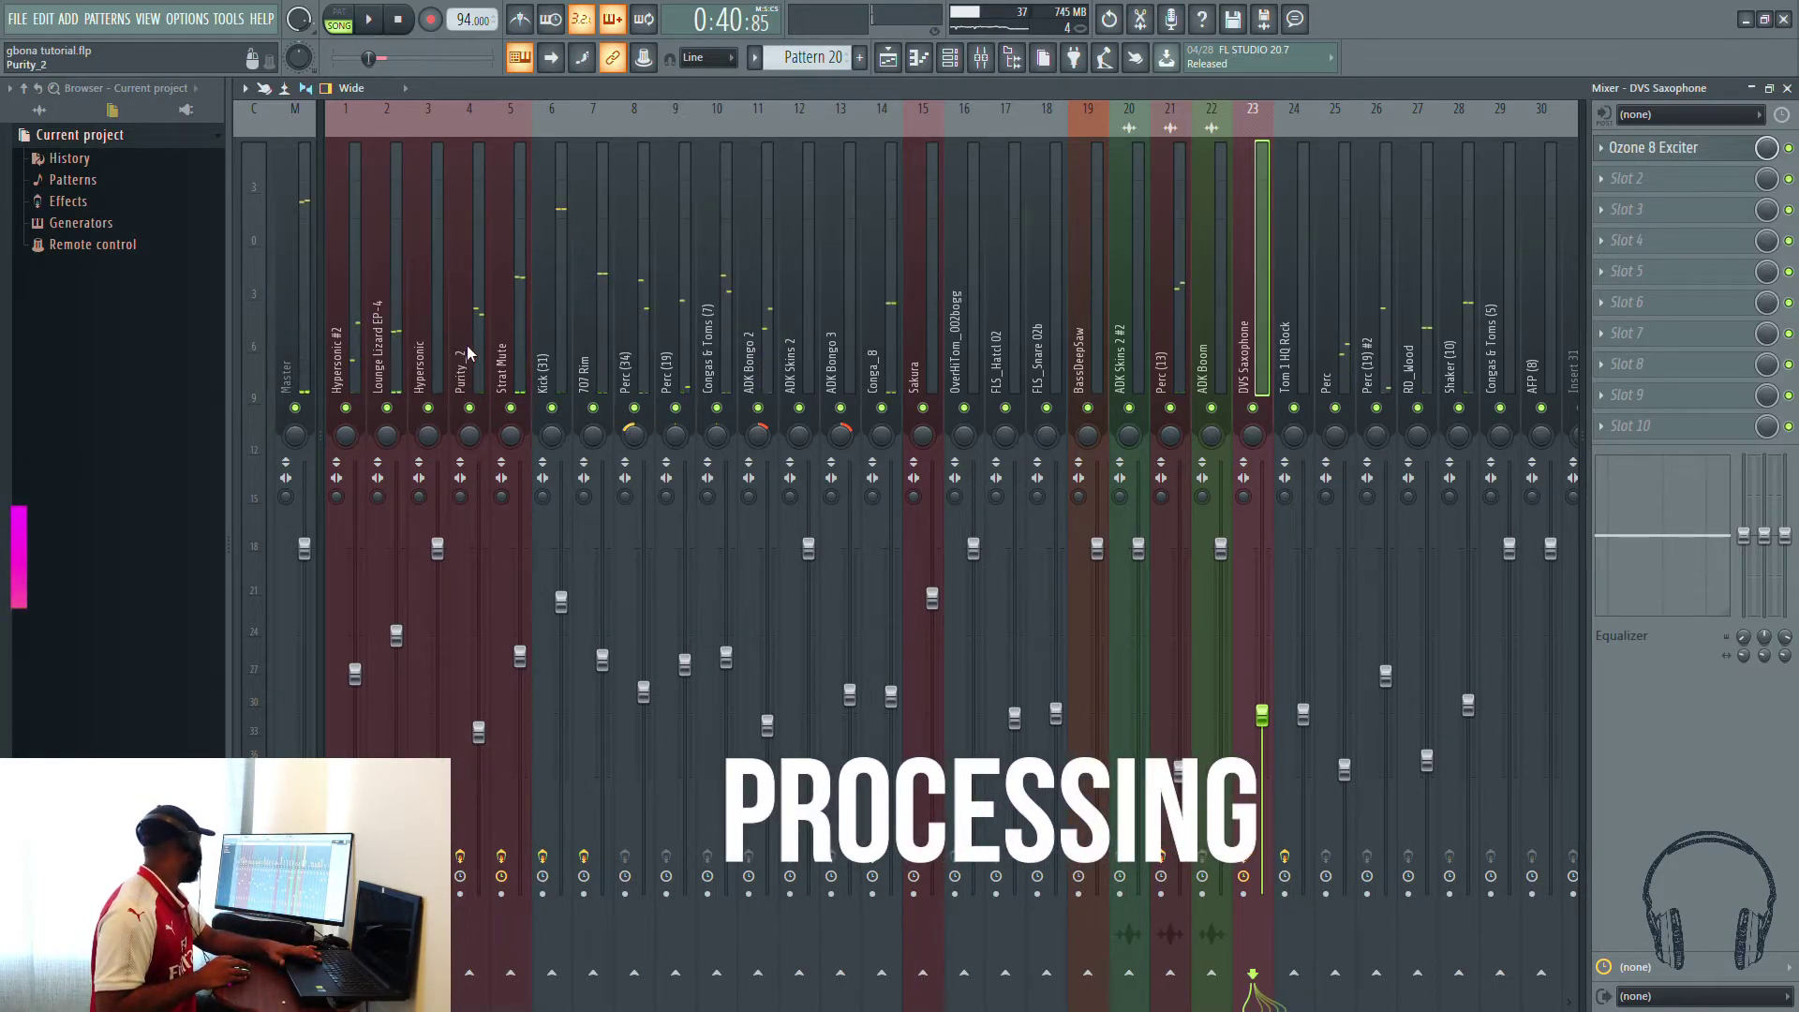
Step: Solo the Kick (31) channel and briefly play it back
{"action": "left_click", "coordinate": [476, 453]}
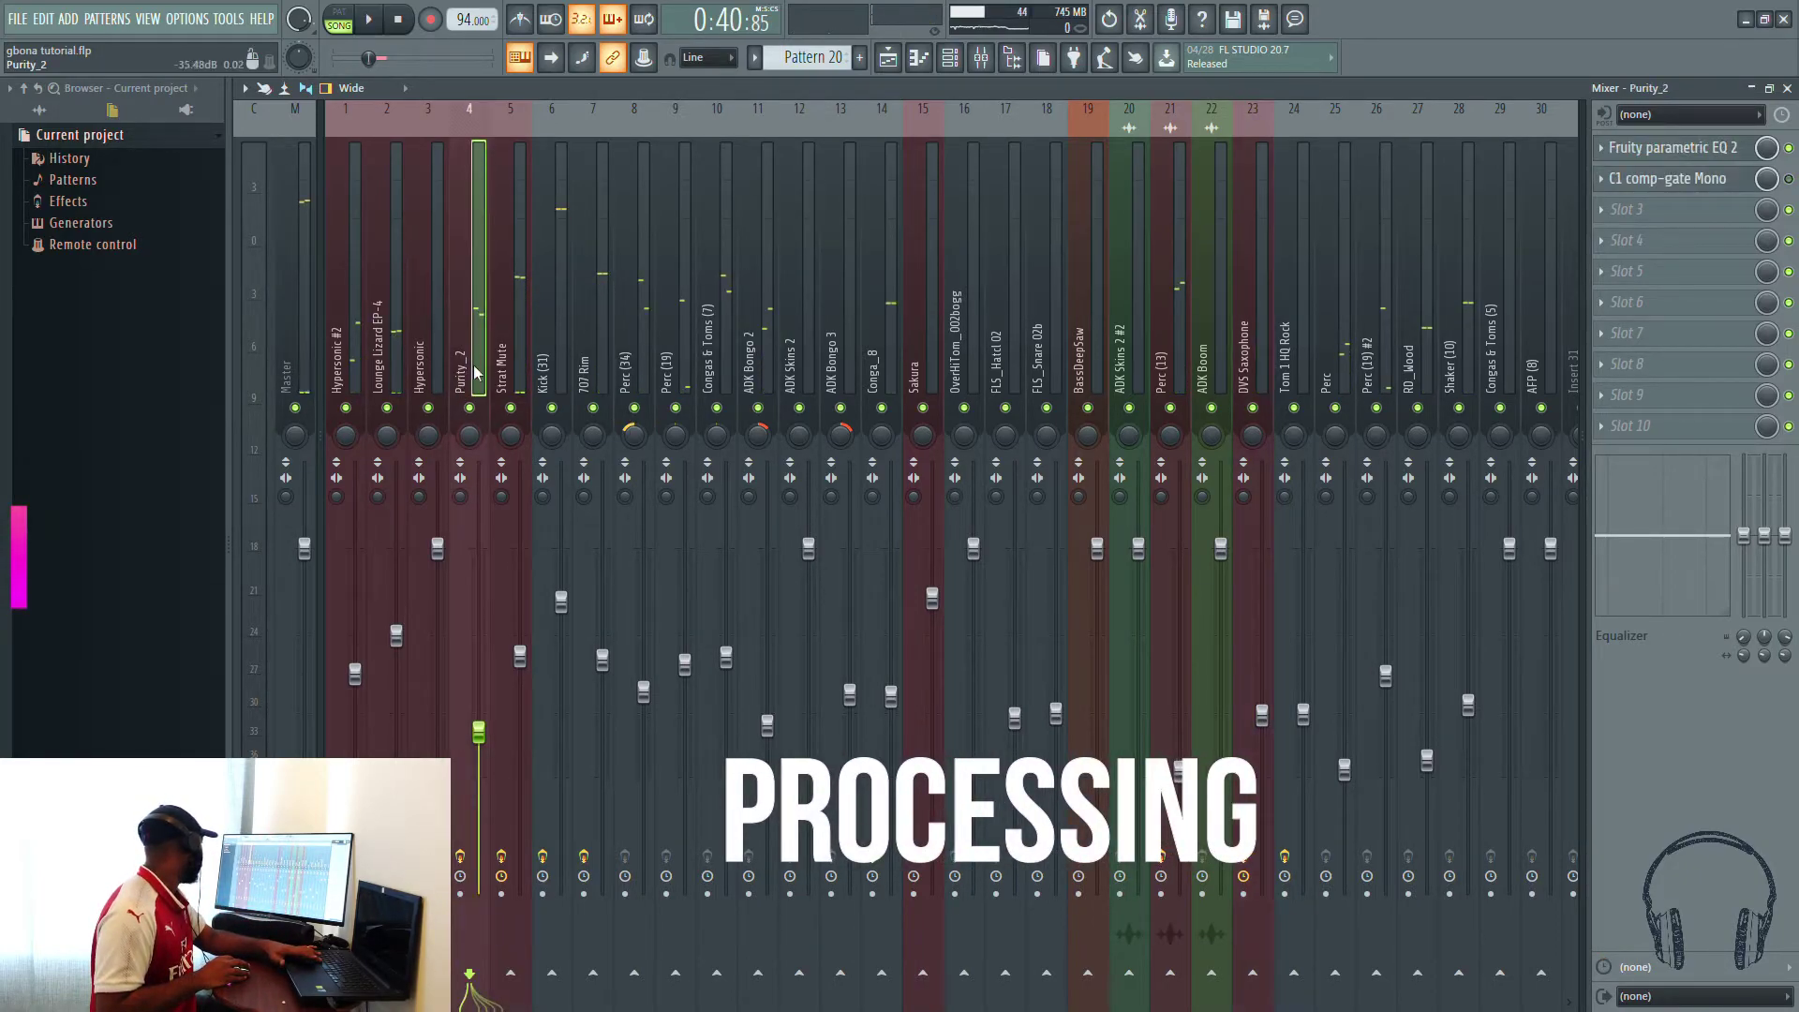
{"action": "left_click", "coordinate": [520, 390]}
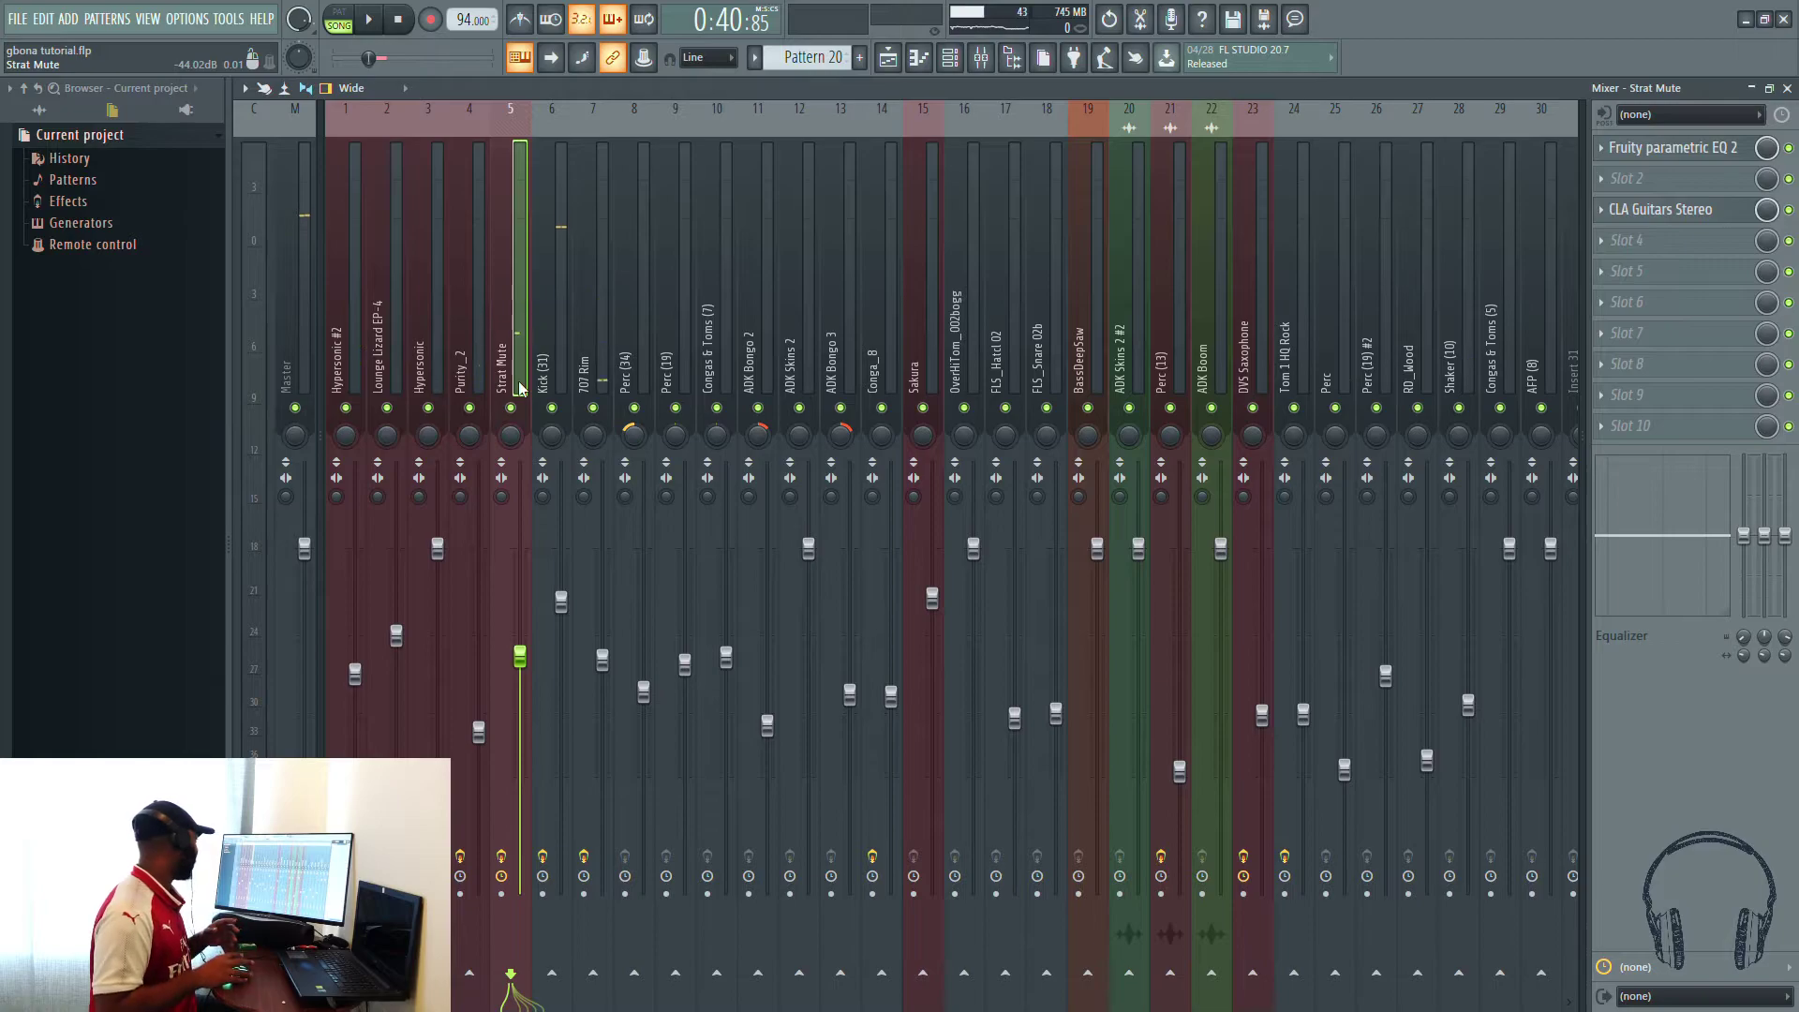
{"action": "left_click", "coordinate": [543, 384]}
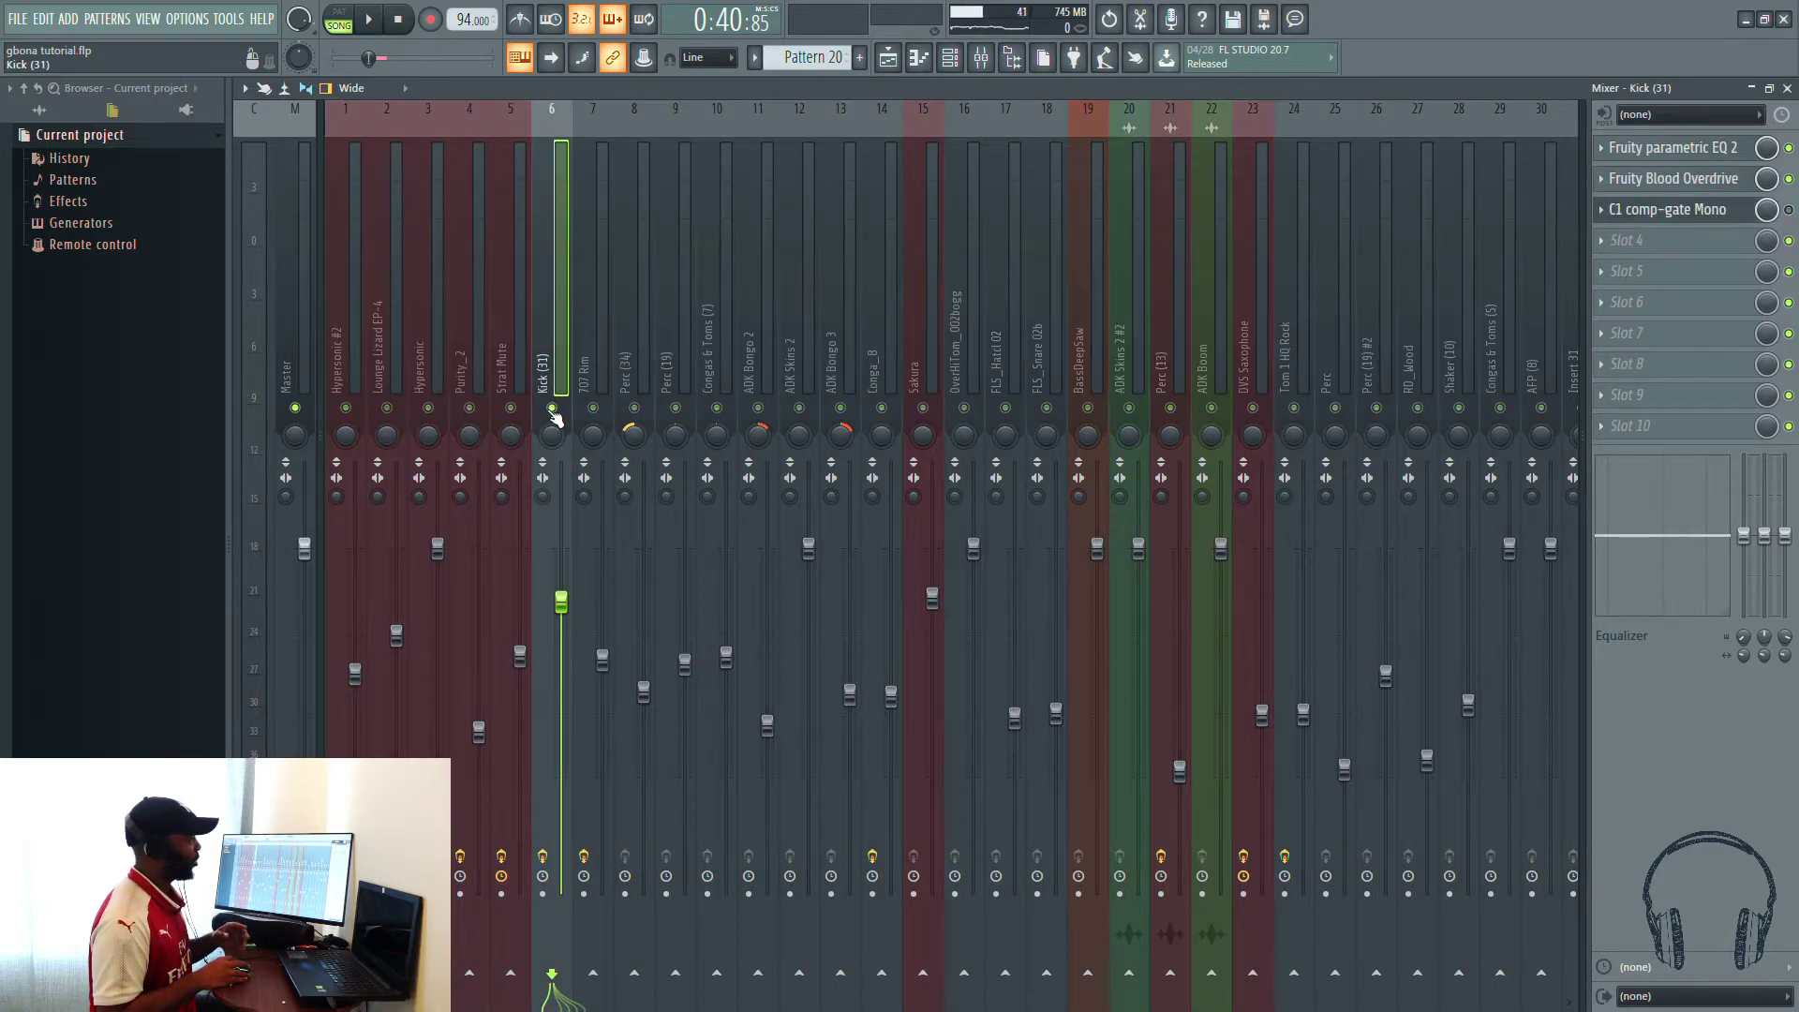
{"action": "key", "text": "space"}
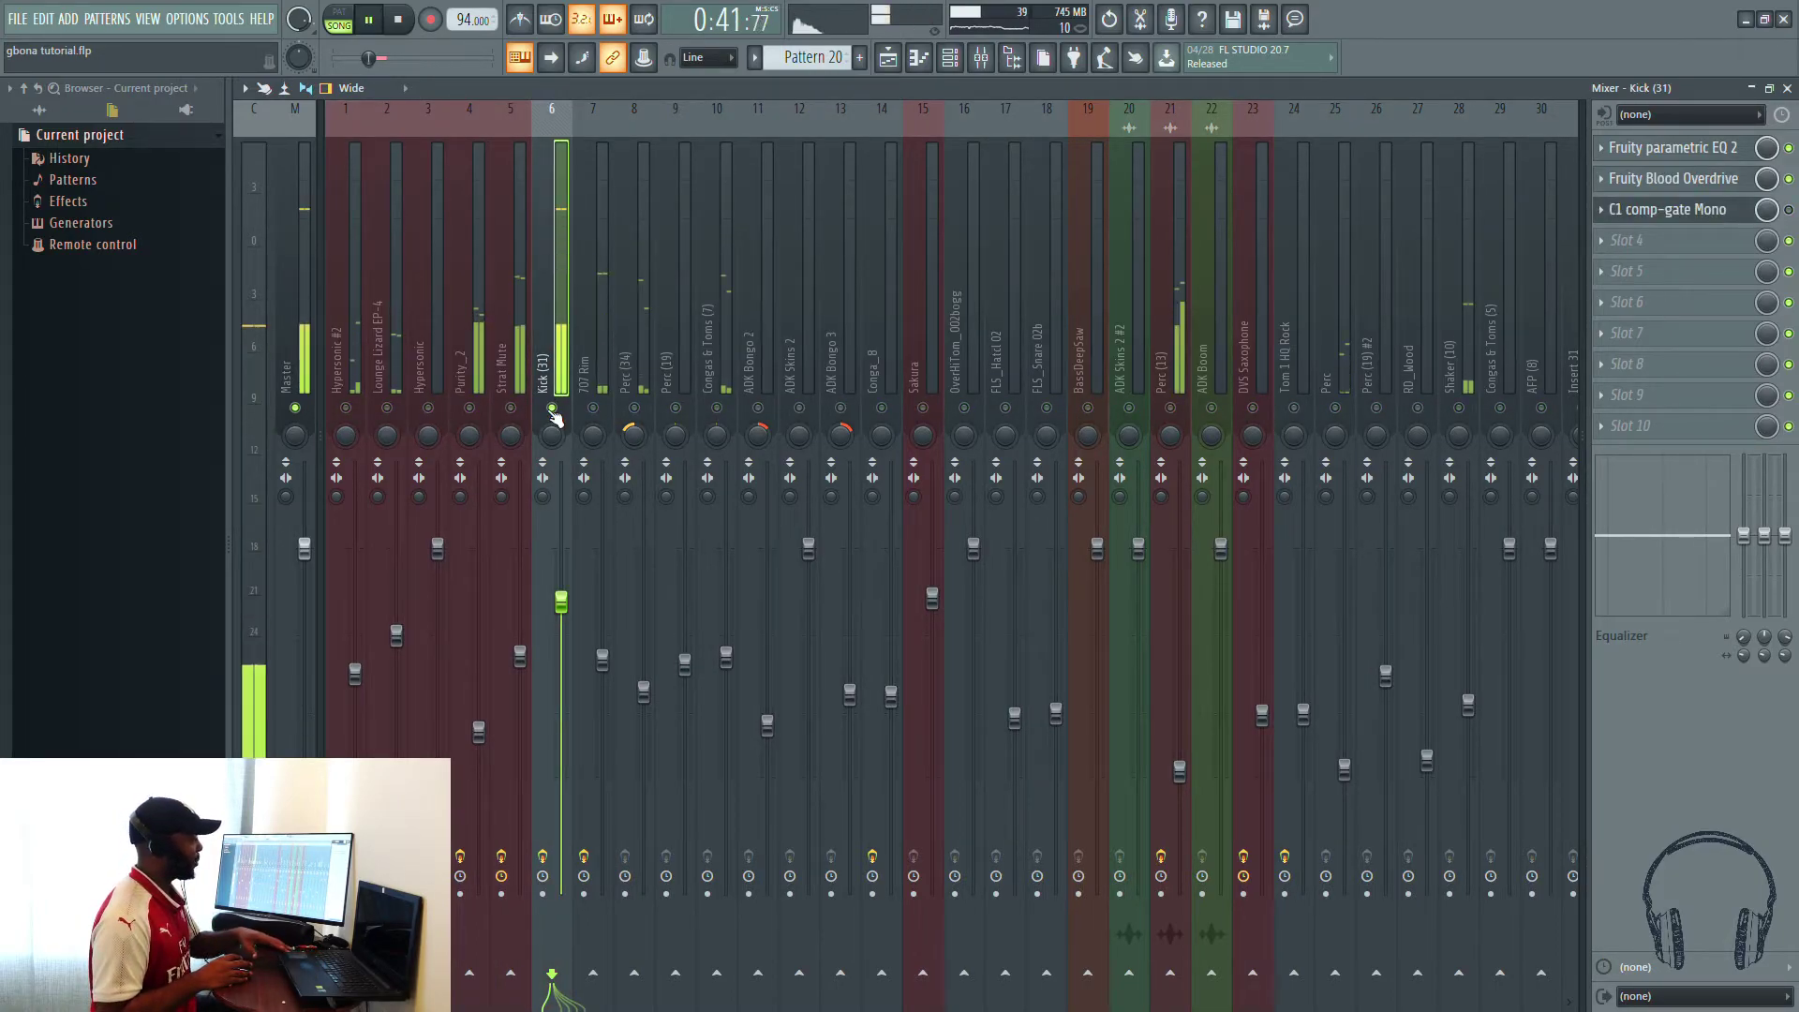
{"action": "key", "text": "space"}
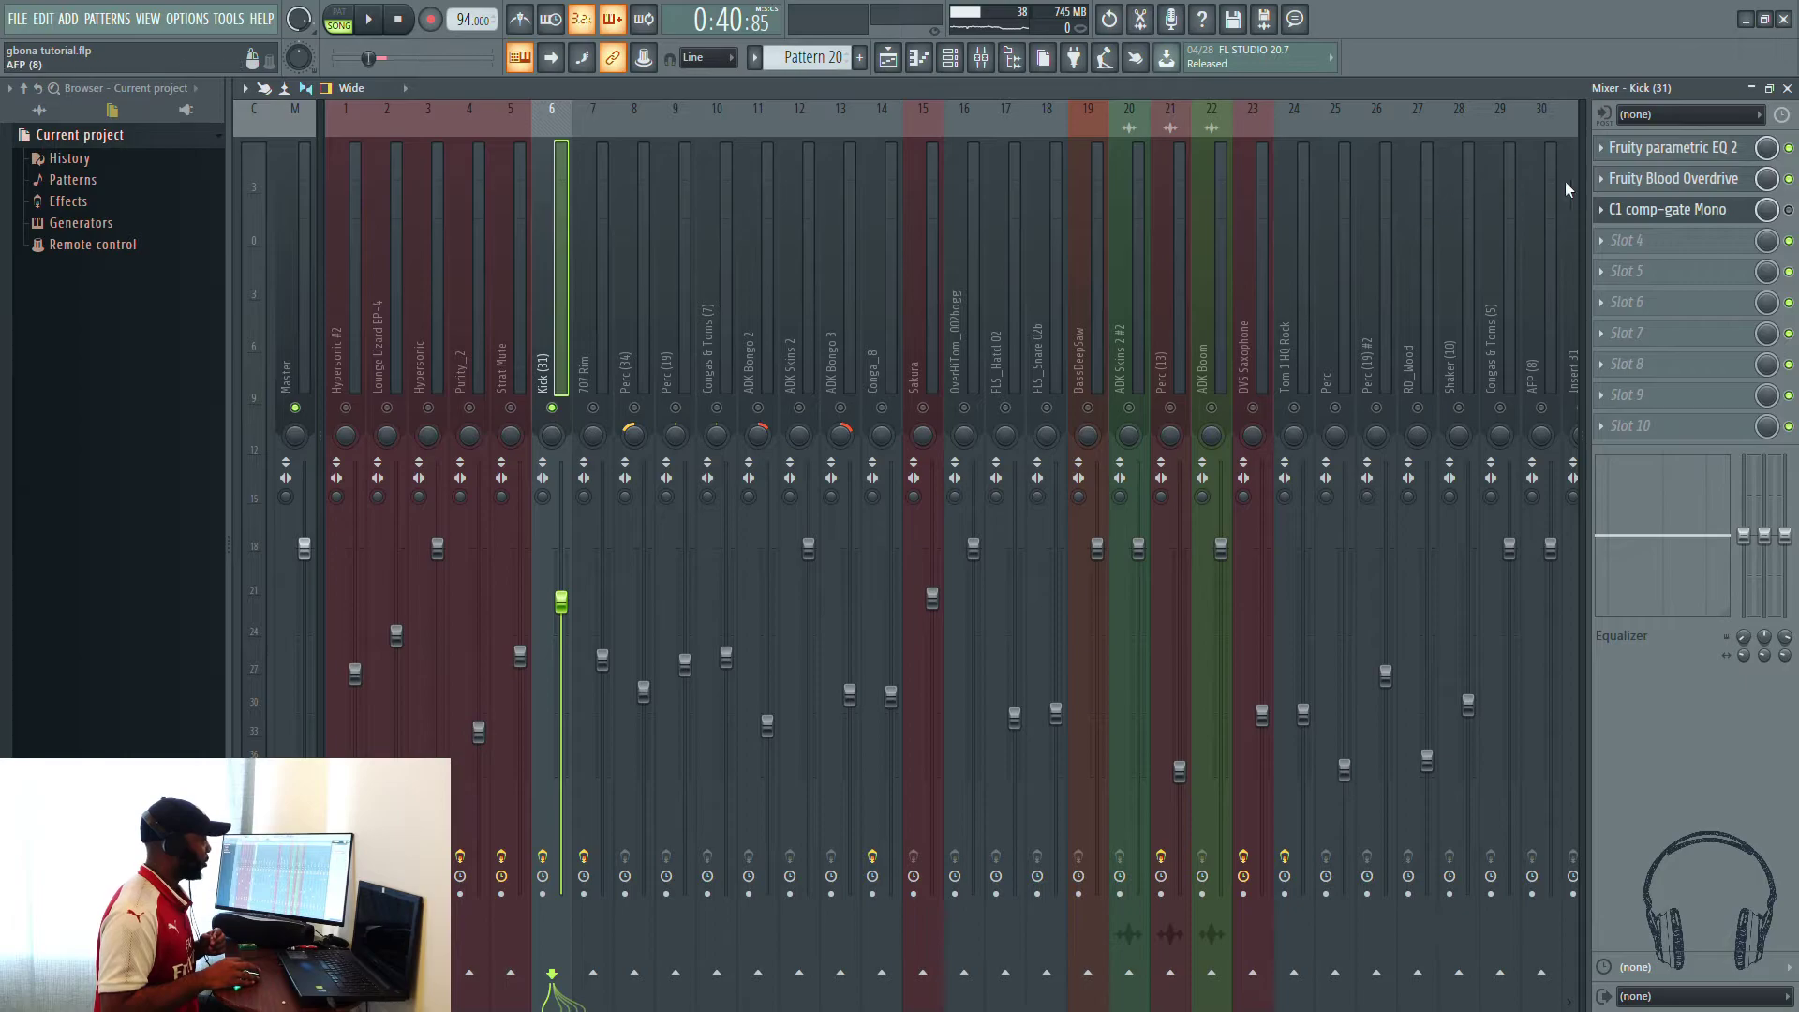
Step: Enable C1 comp-gate Mono on Kick (31) and check its Bumpy knee settings during playback
{"action": "left_click", "coordinate": [1670, 222]}
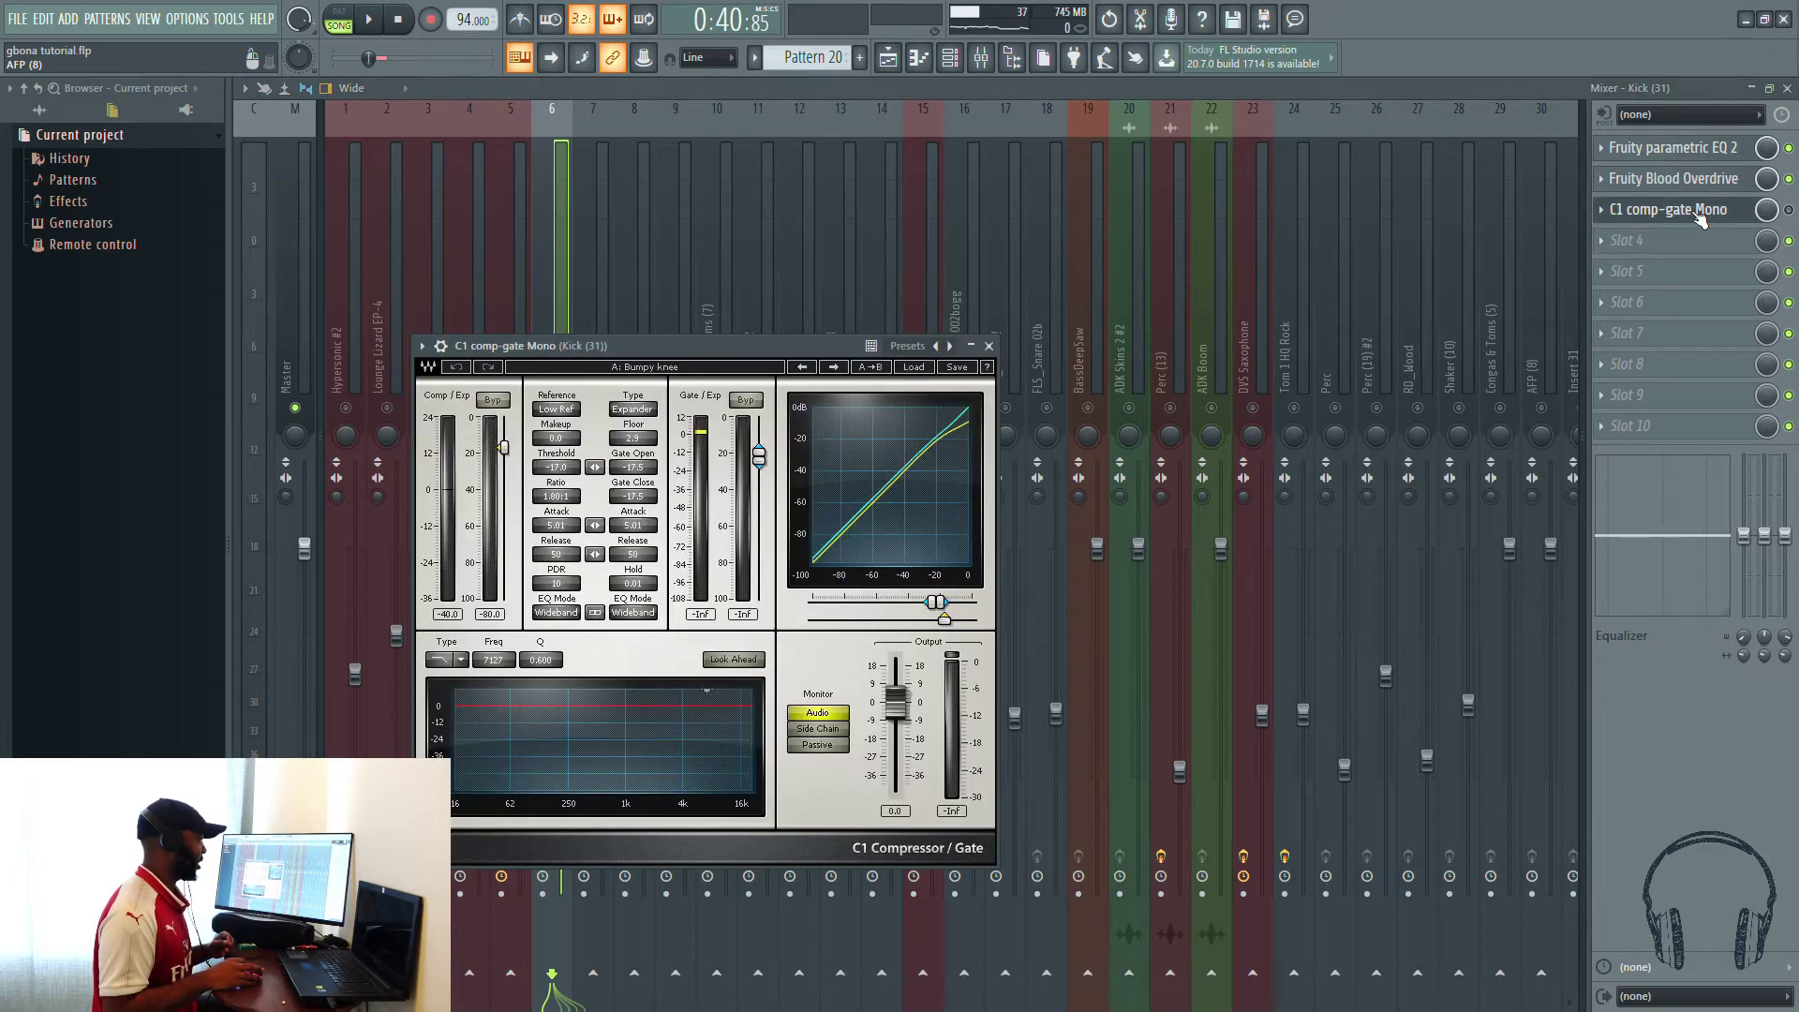
{"action": "left_click", "coordinate": [1711, 223]}
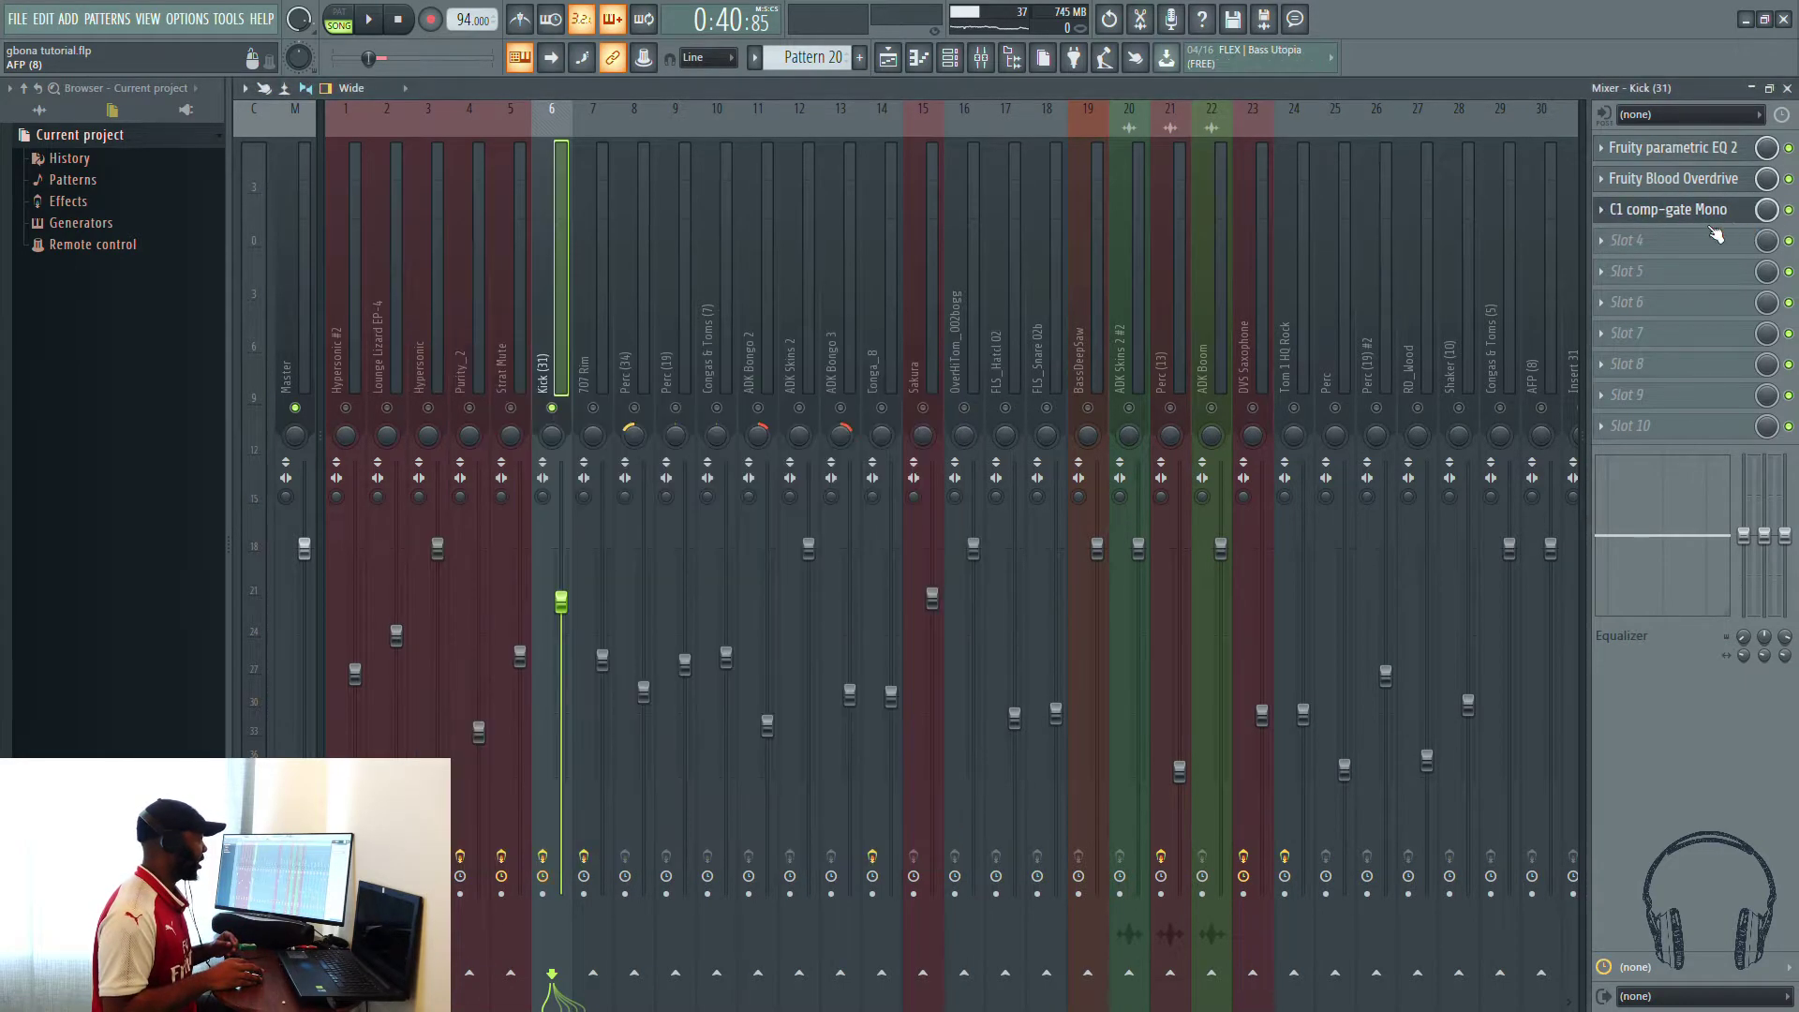
{"action": "left_click", "coordinate": [1691, 218]}
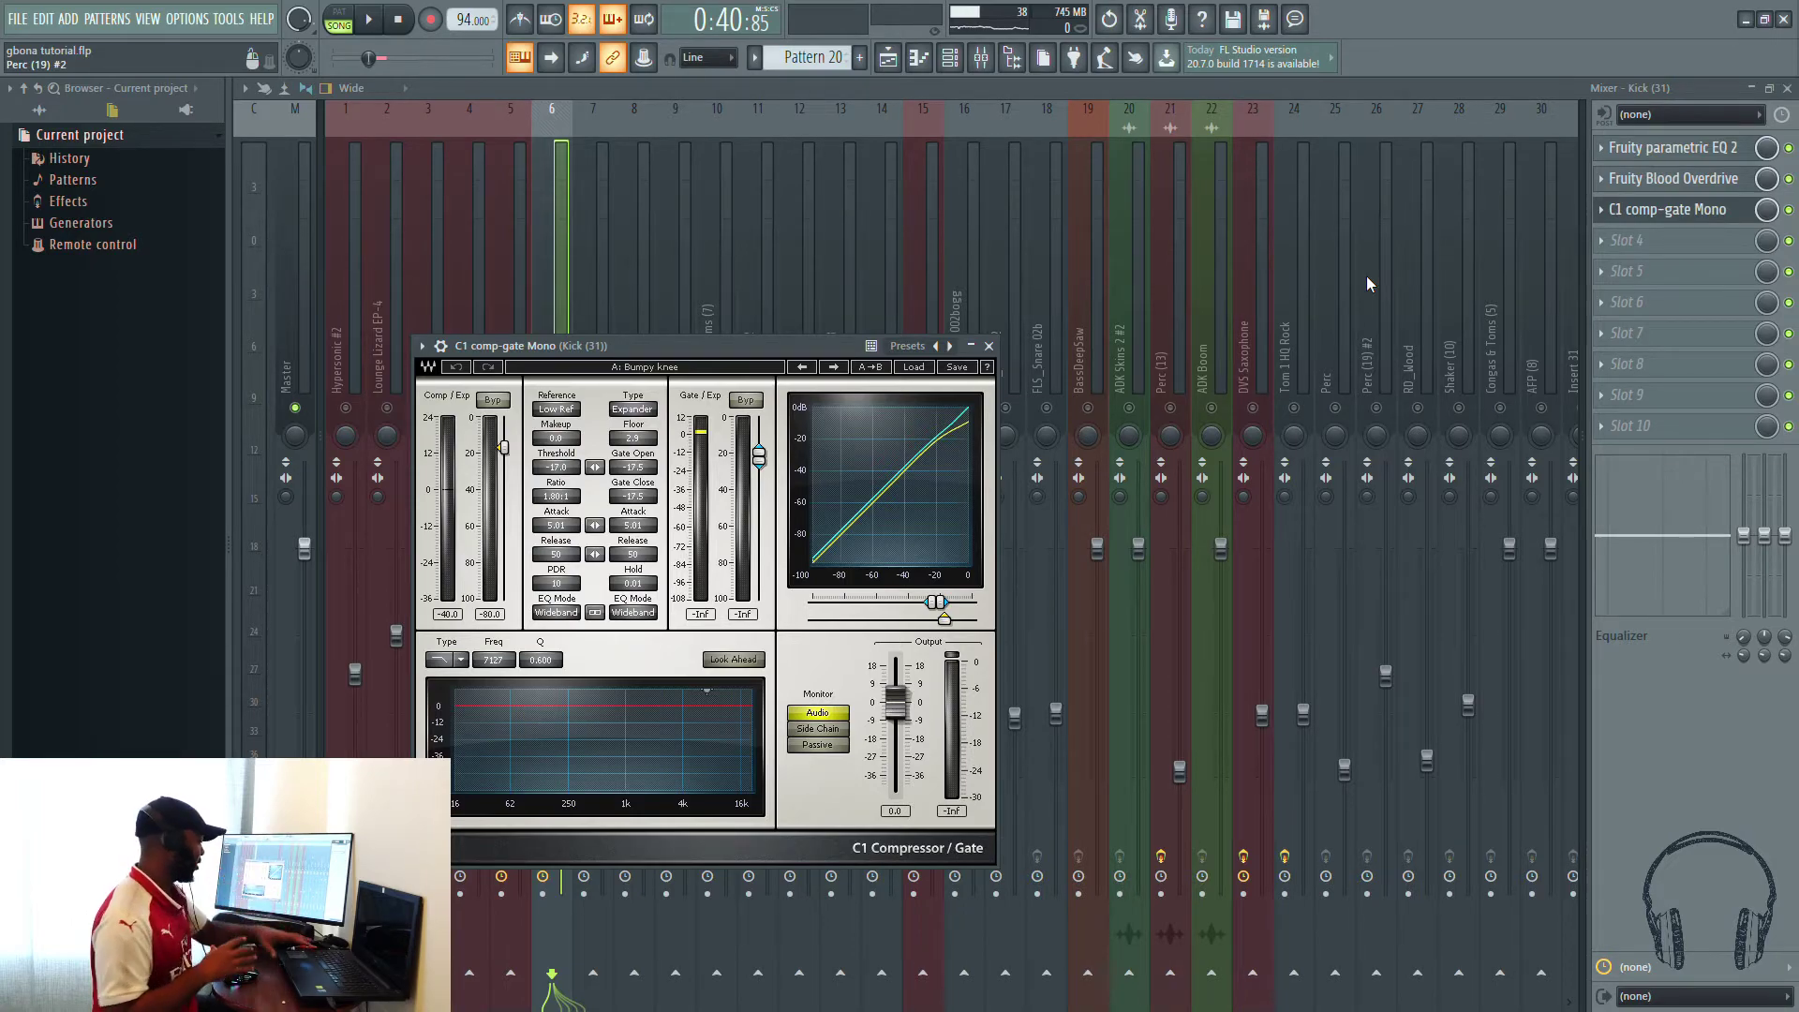
{"action": "key", "text": "space"}
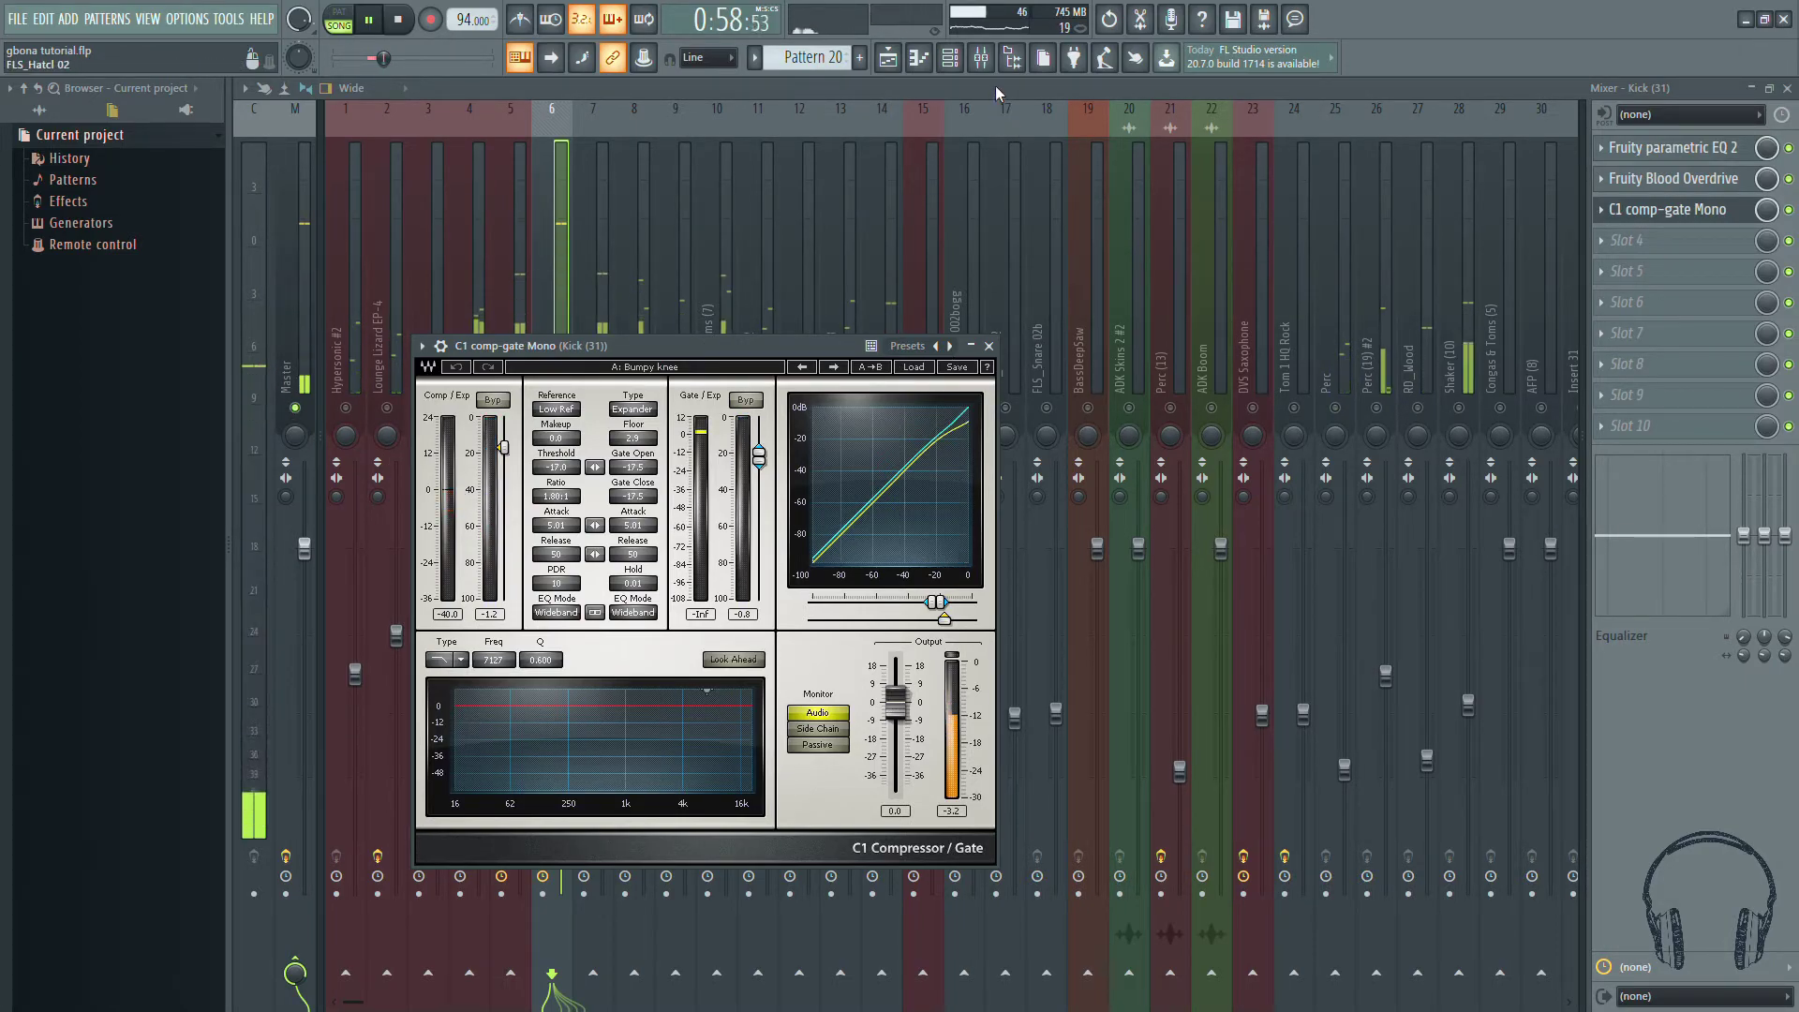
{"action": "left_click", "coordinate": [988, 345]}
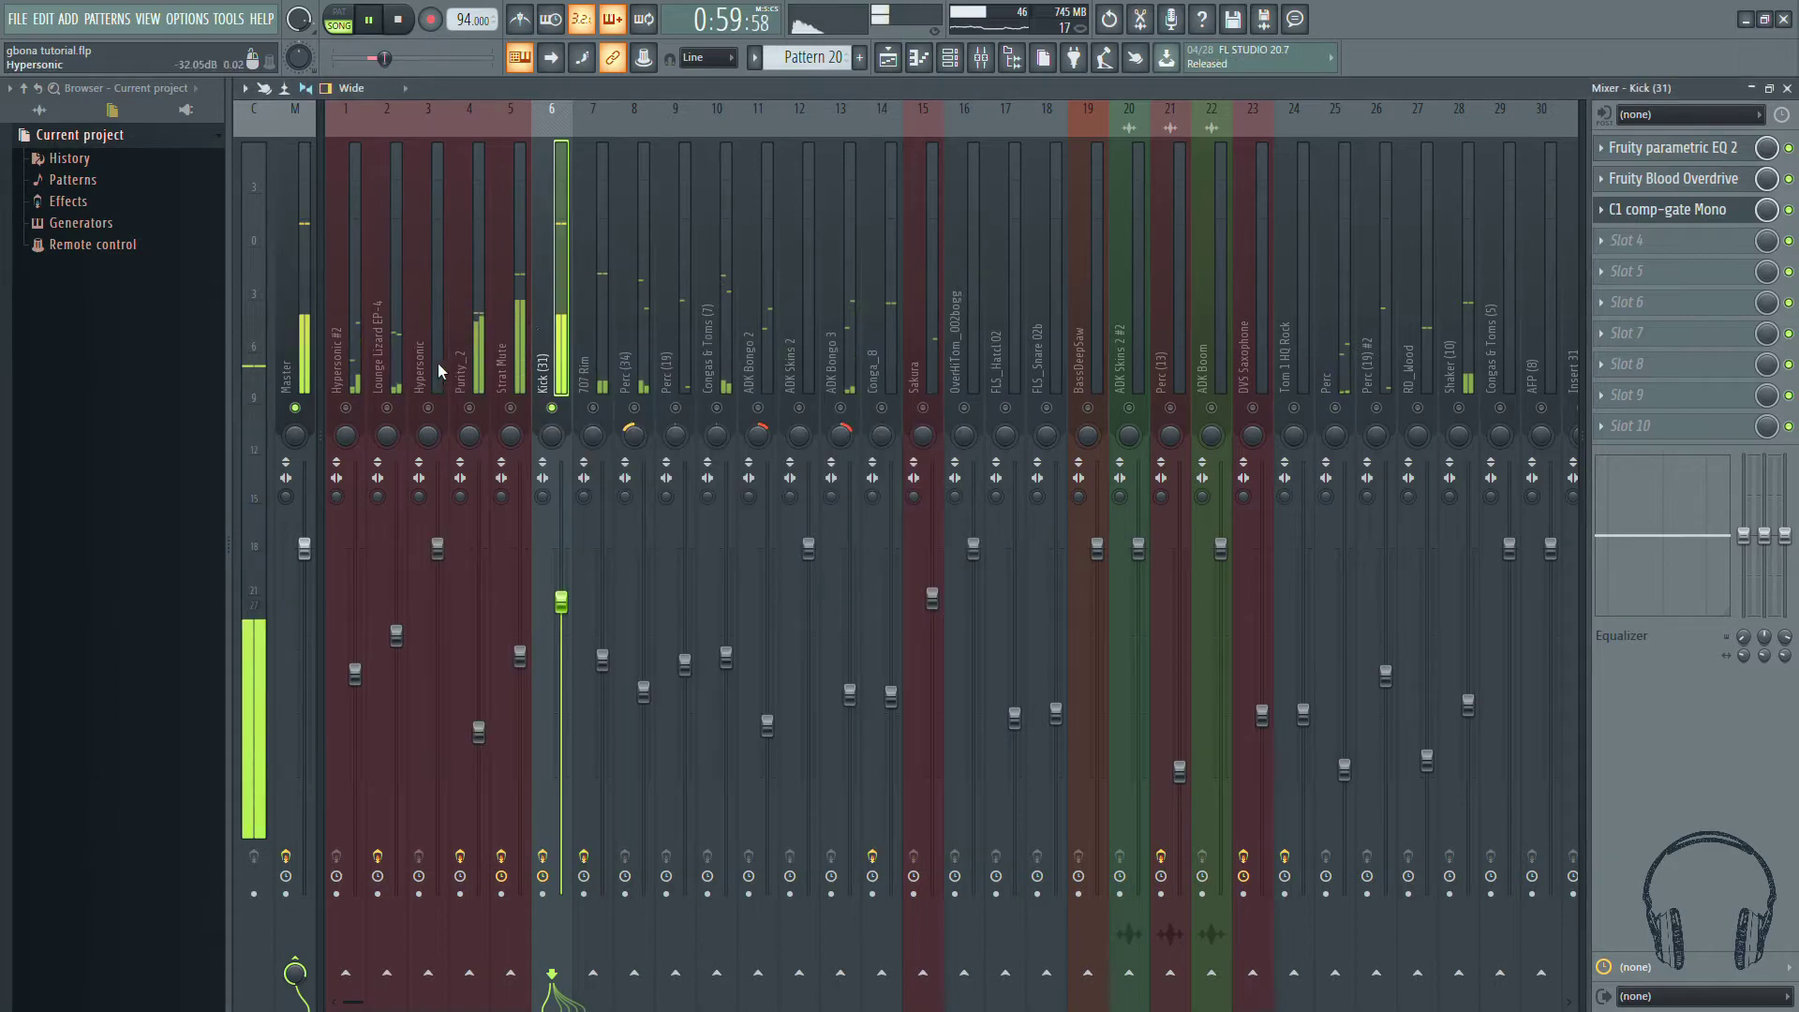
Step: Enable Strat Mute alongside the kick and review the settings of its CLA Guitars Stereo effect
{"action": "left_click", "coordinate": [511, 393]}
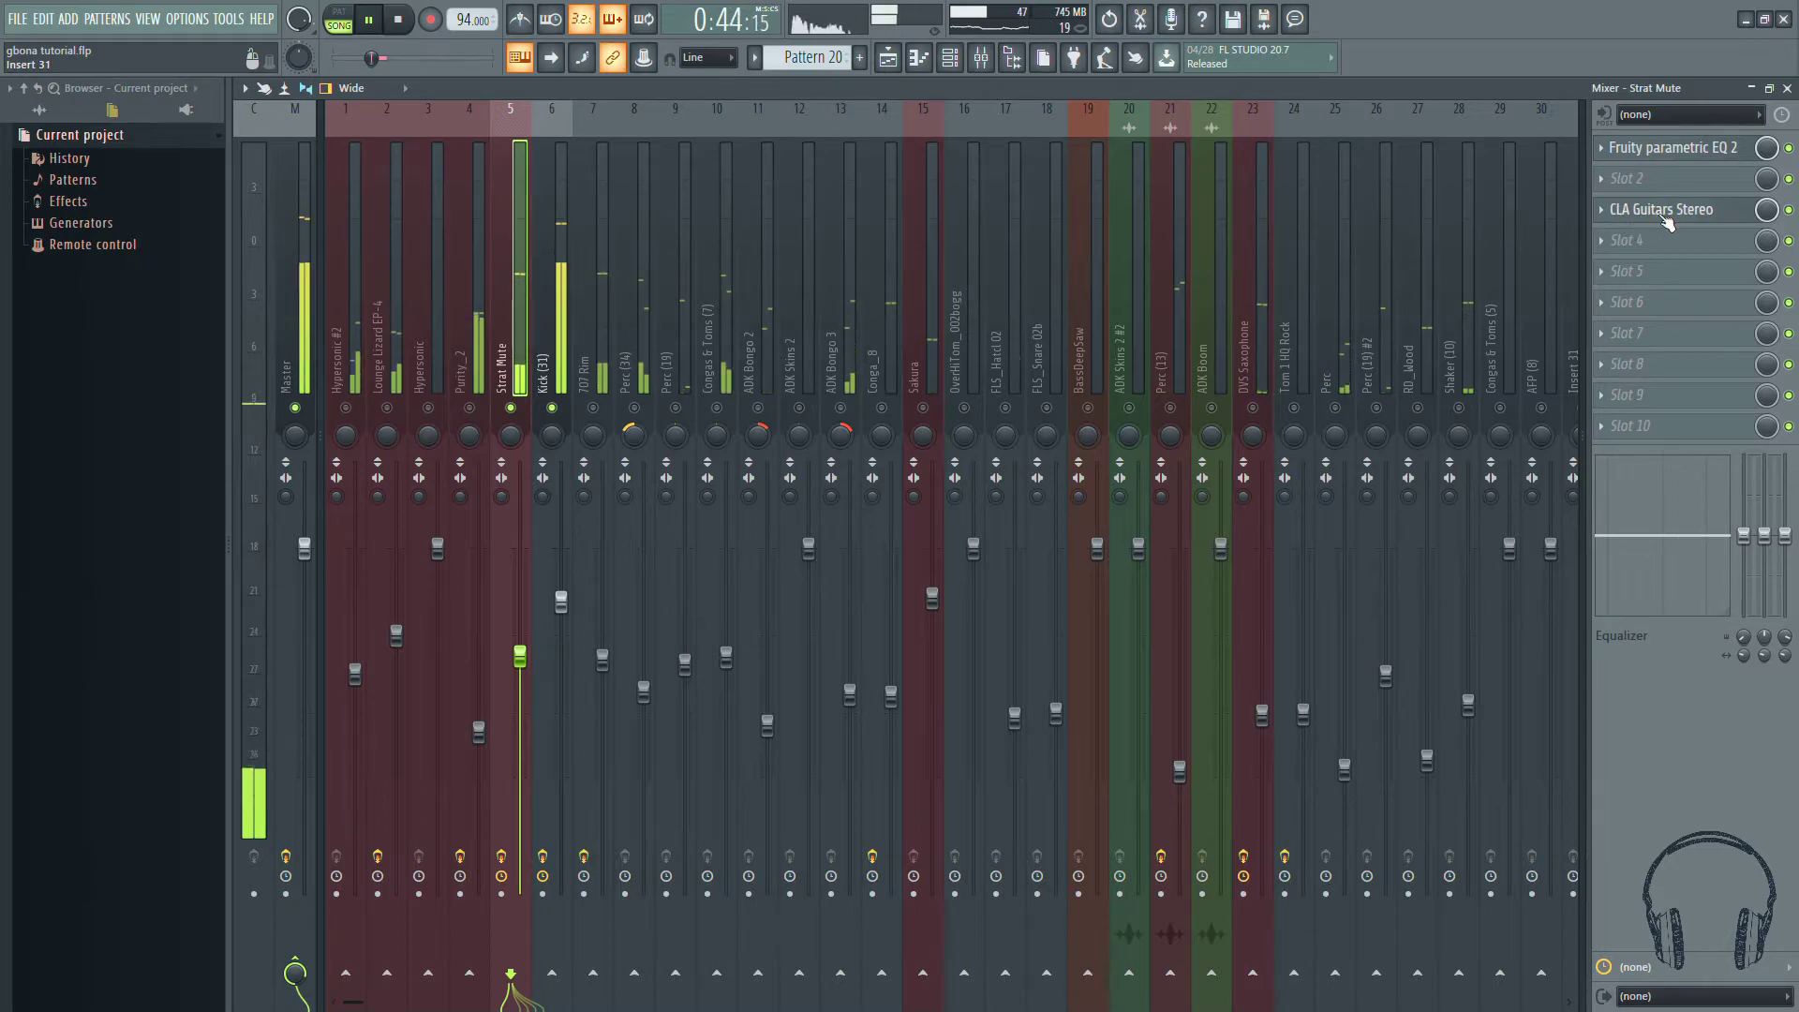
{"action": "left_click", "coordinate": [1703, 212]}
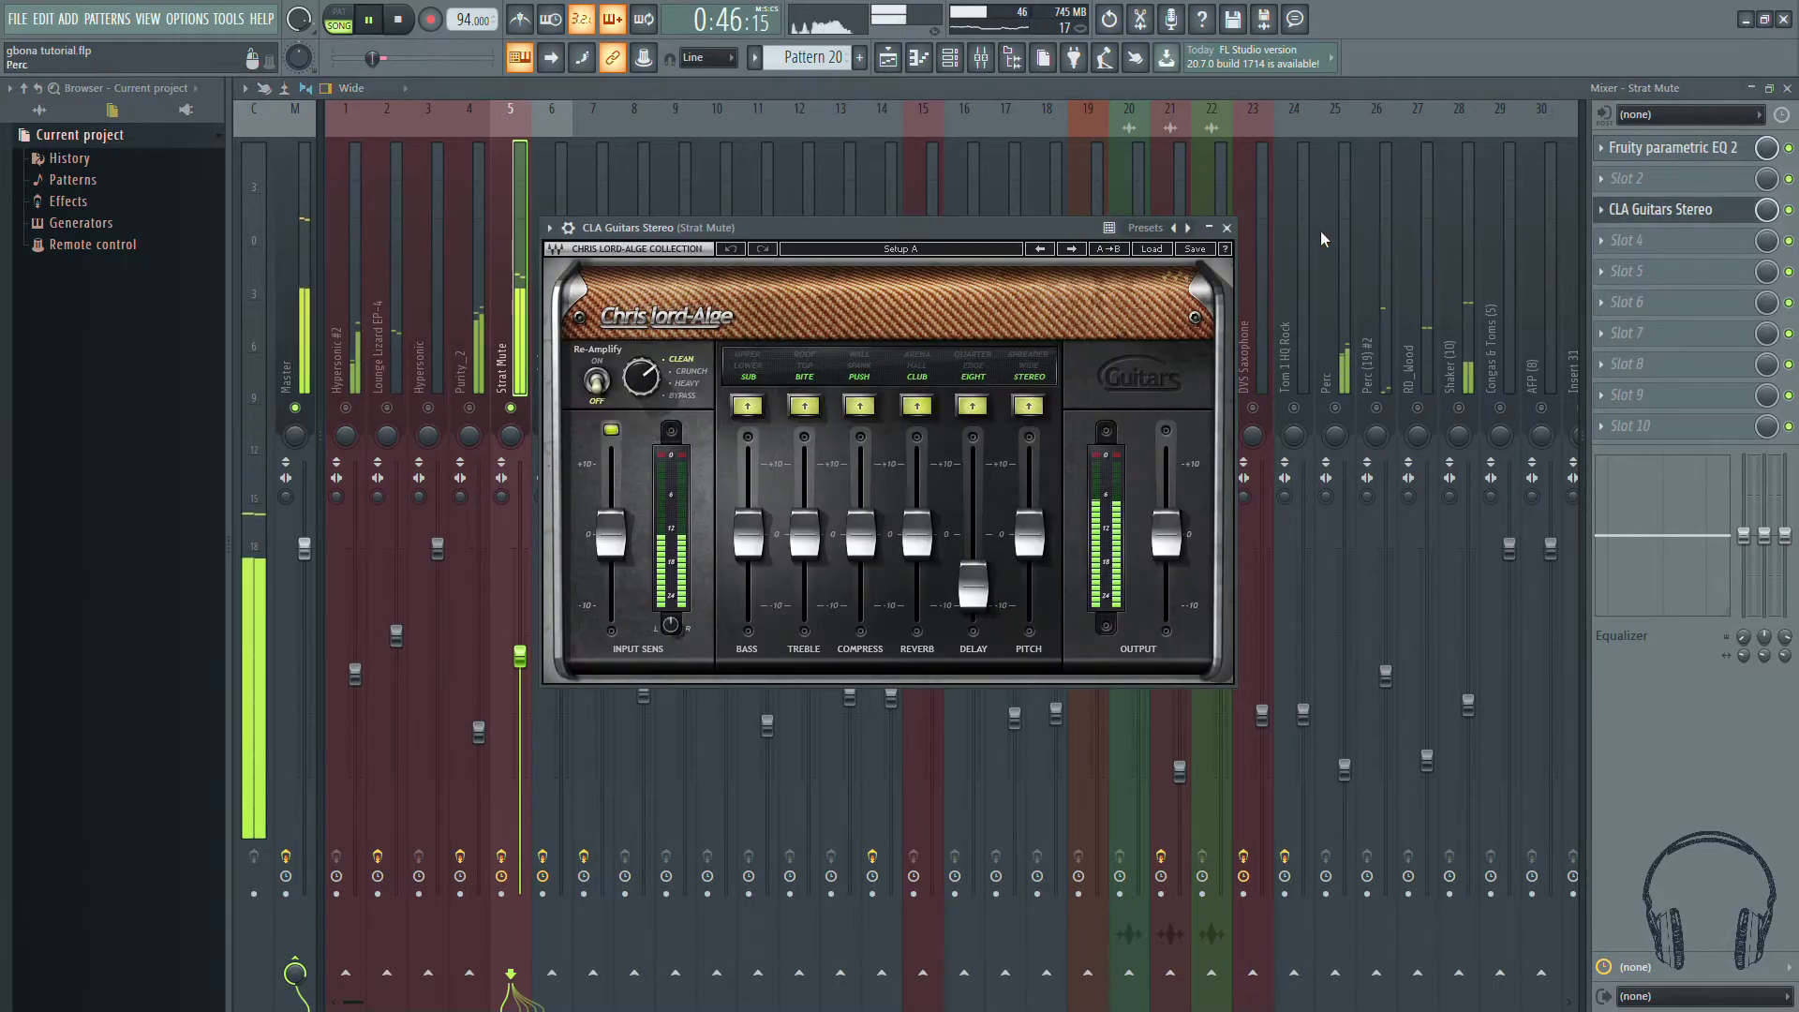
{"action": "left_click_drag", "start_coordinate": [952, 229], "coordinate": [822, 197]}
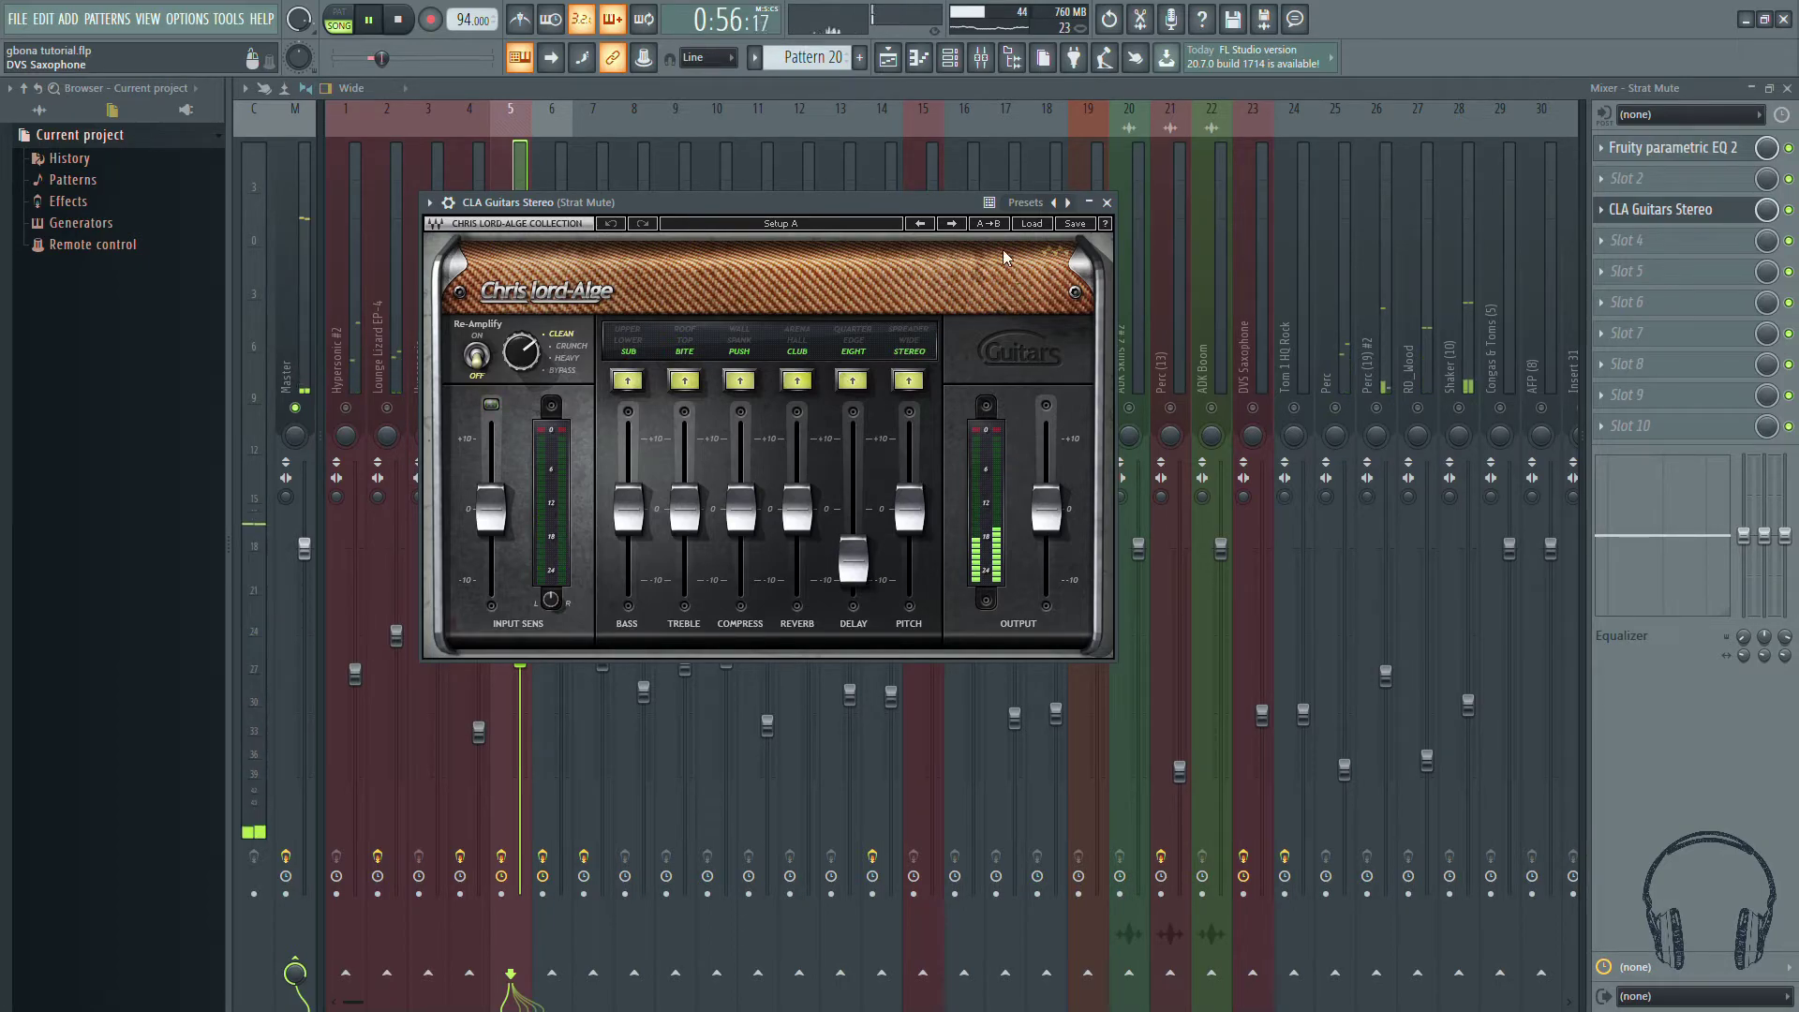
{"action": "left_click", "coordinate": [1106, 202]}
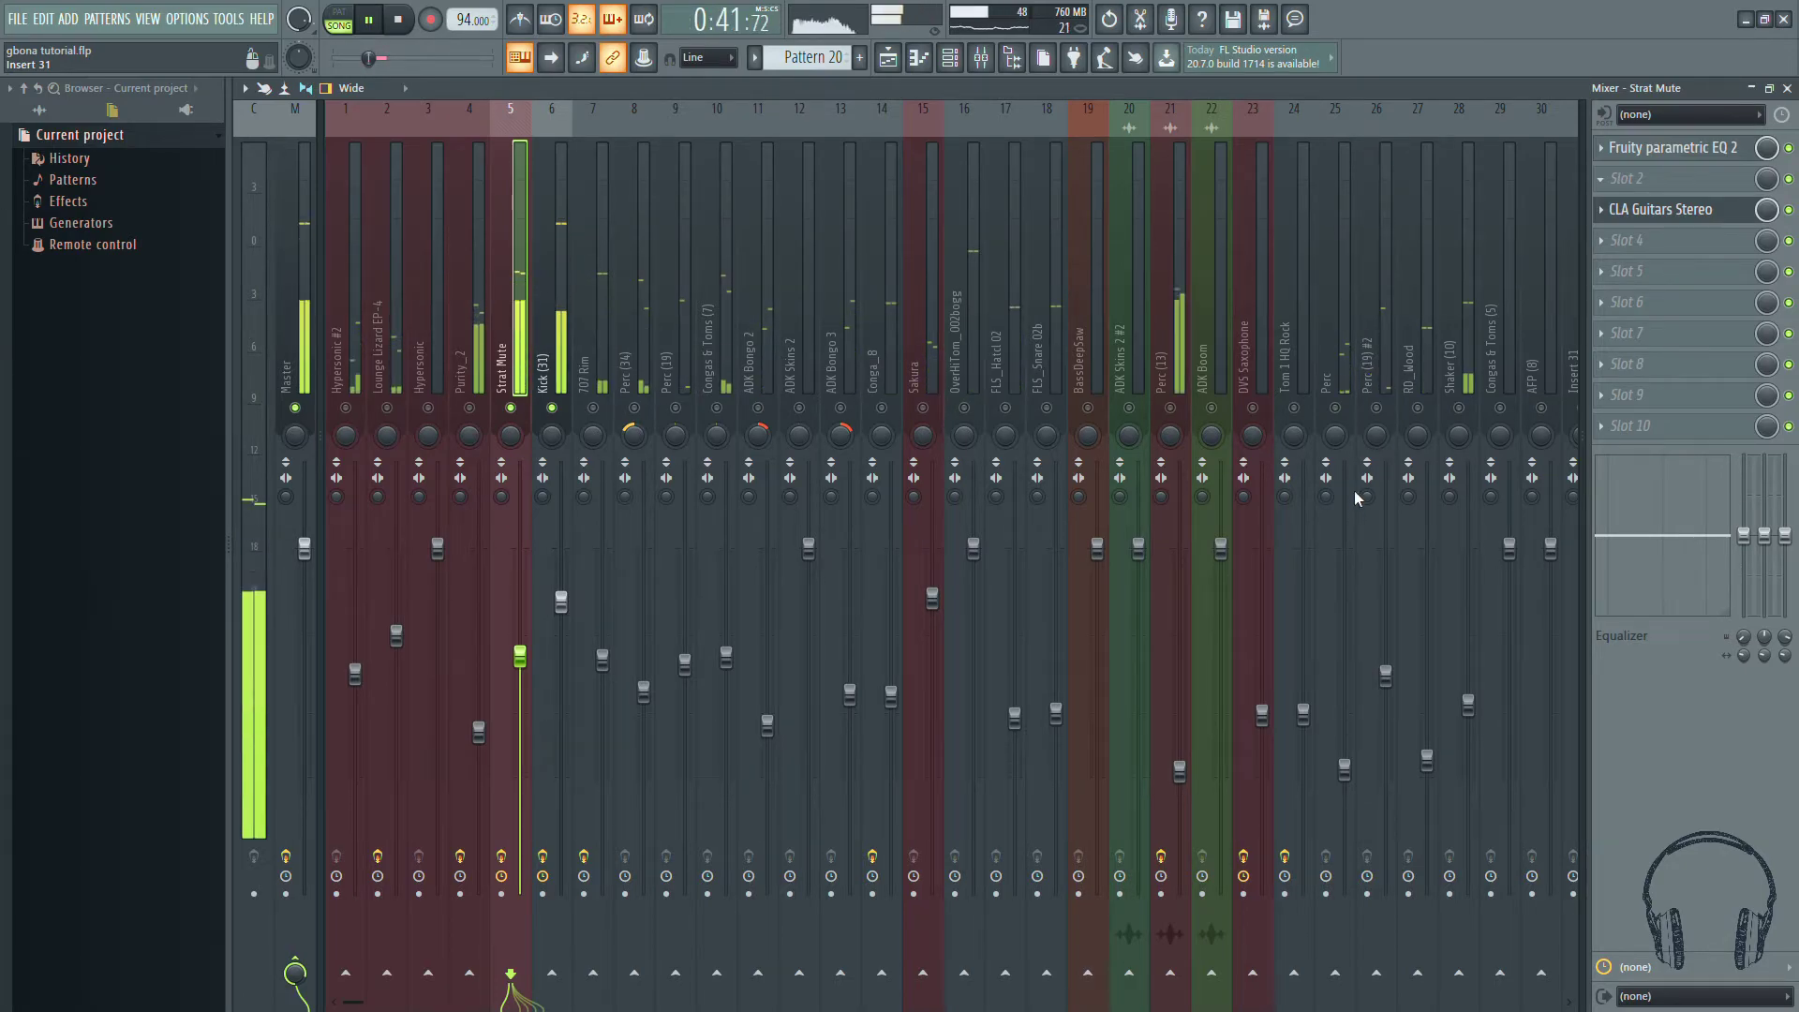
Step: Load Fruity Convolver in Strat Mute's second effect slot and turn its mix level down to a small amount
{"action": "left_click", "coordinate": [1335, 211]}
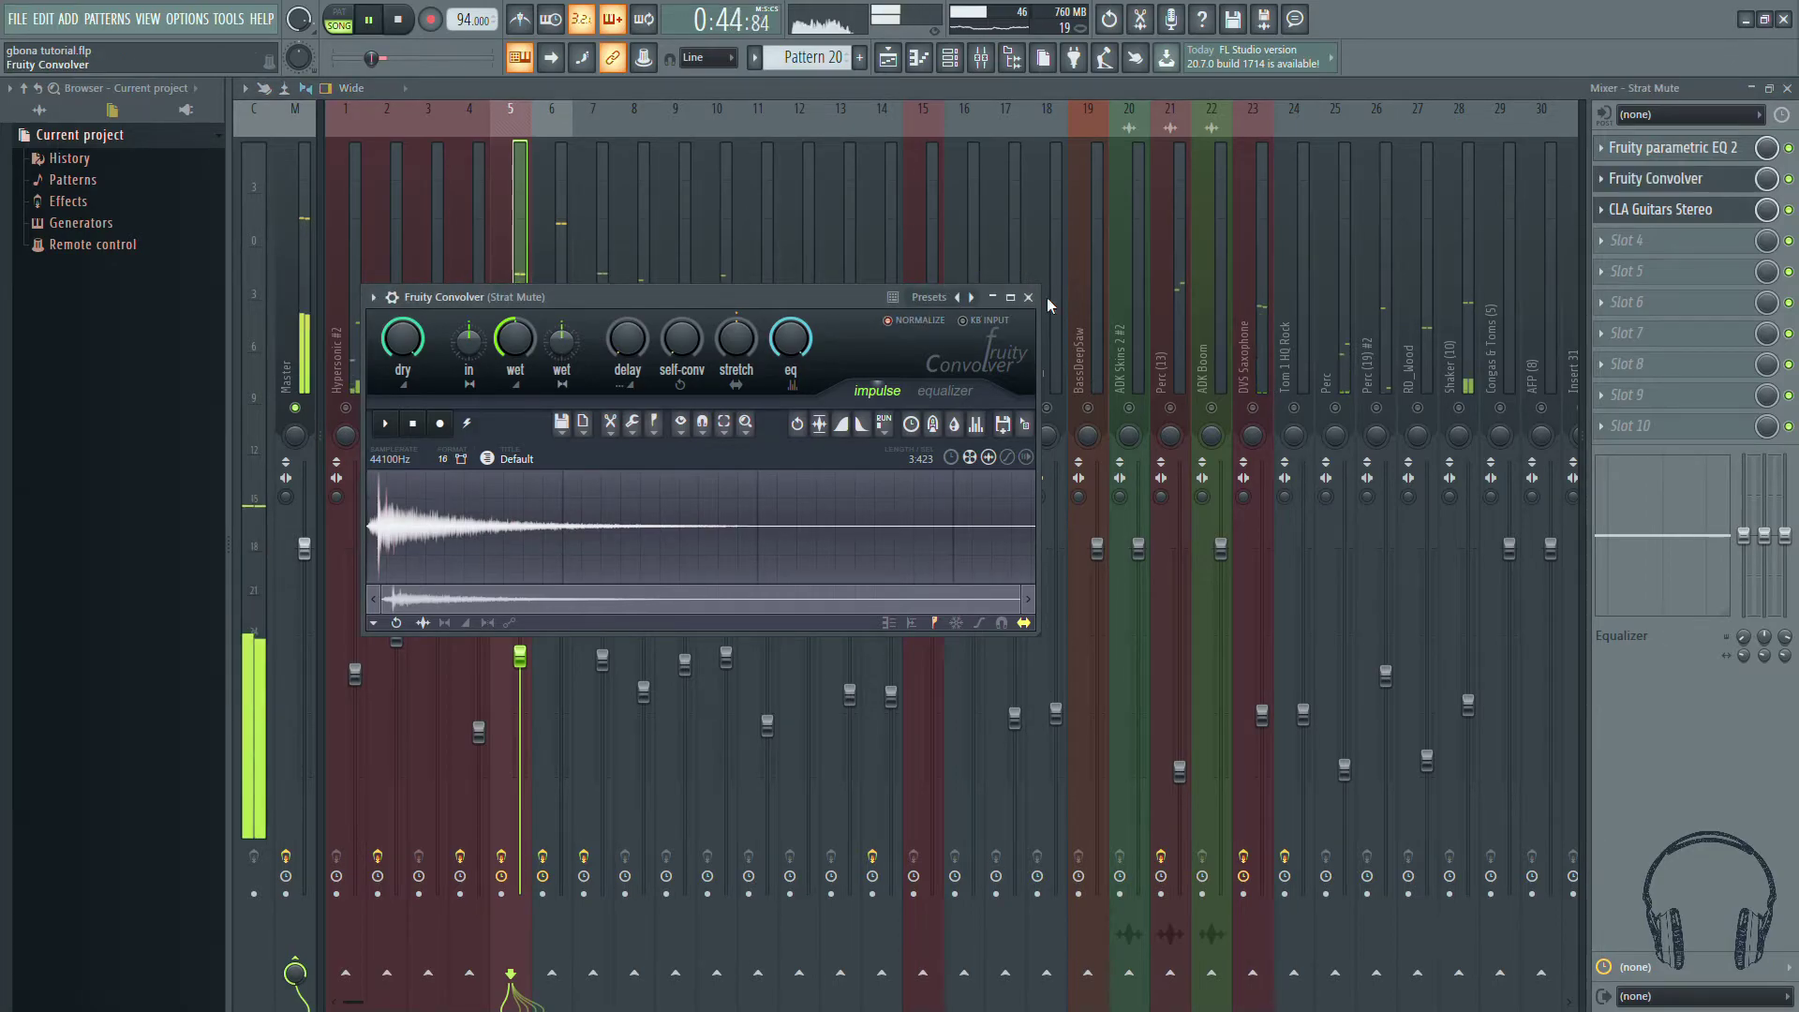
{"action": "left_click_drag", "start_coordinate": [1768, 179], "coordinate": [1767, 271]}
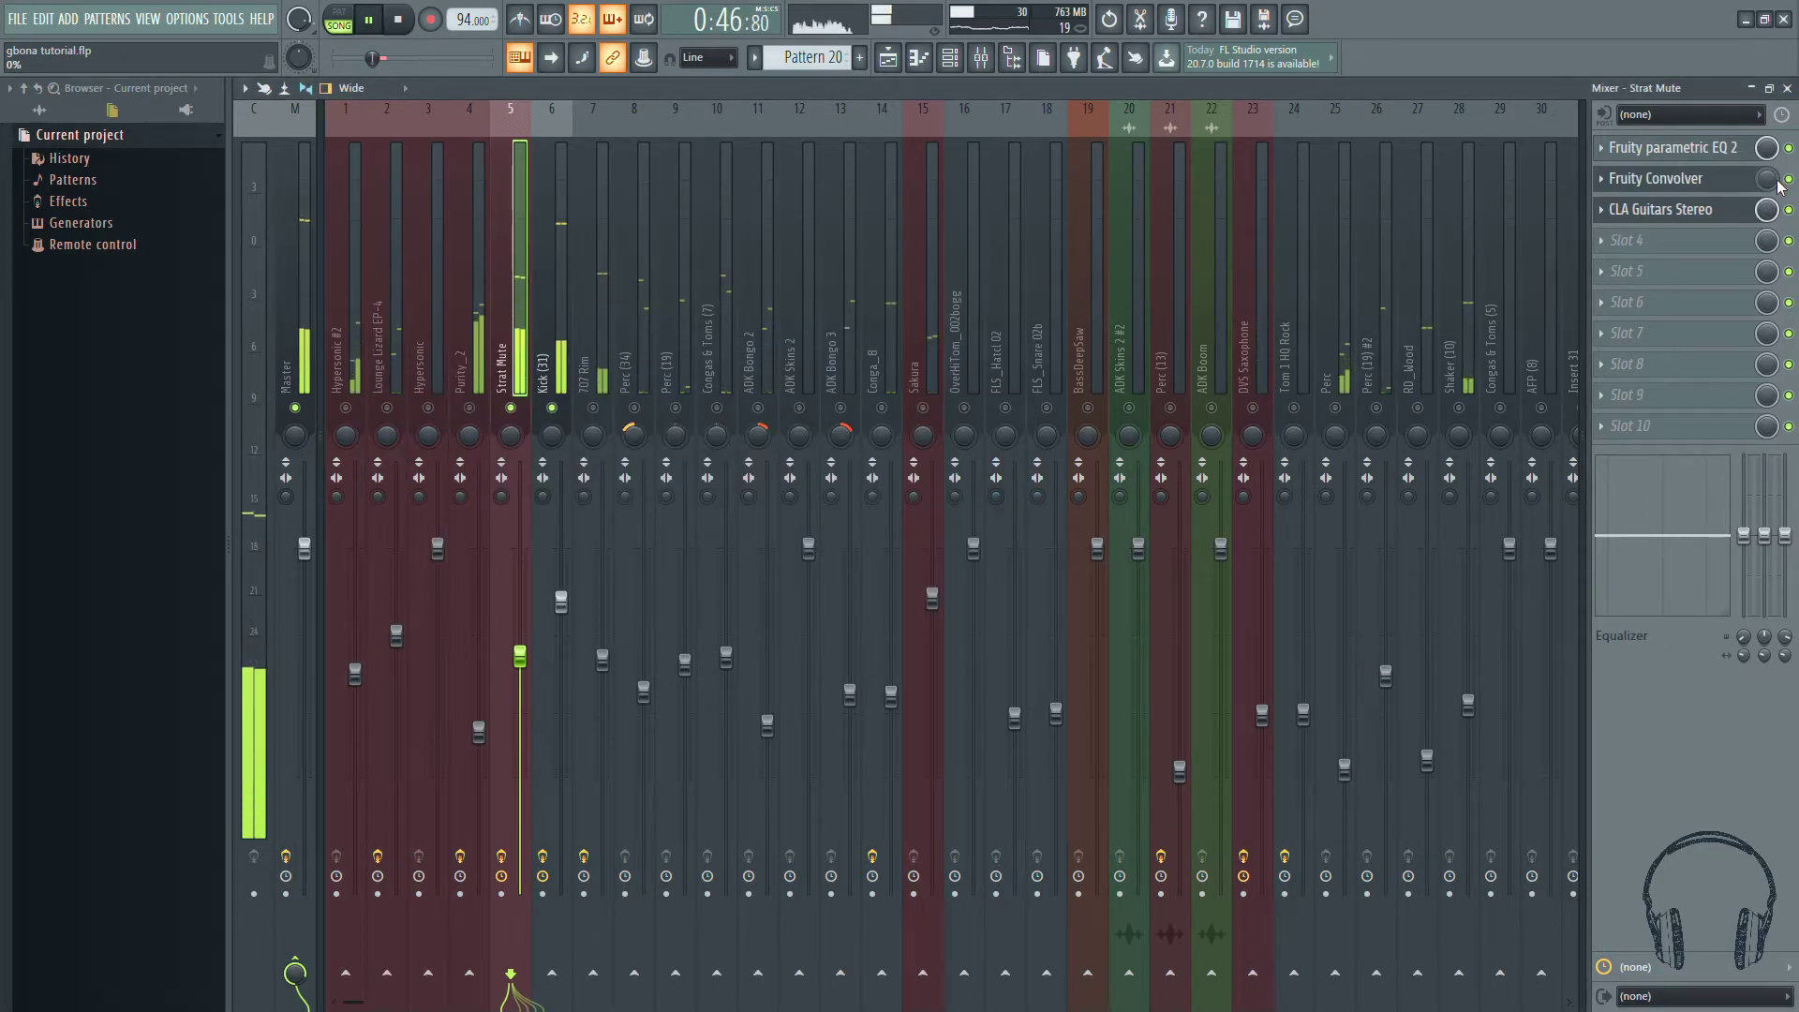
{"action": "left_click_drag", "start_coordinate": [1773, 186], "coordinate": [1772, 174]}
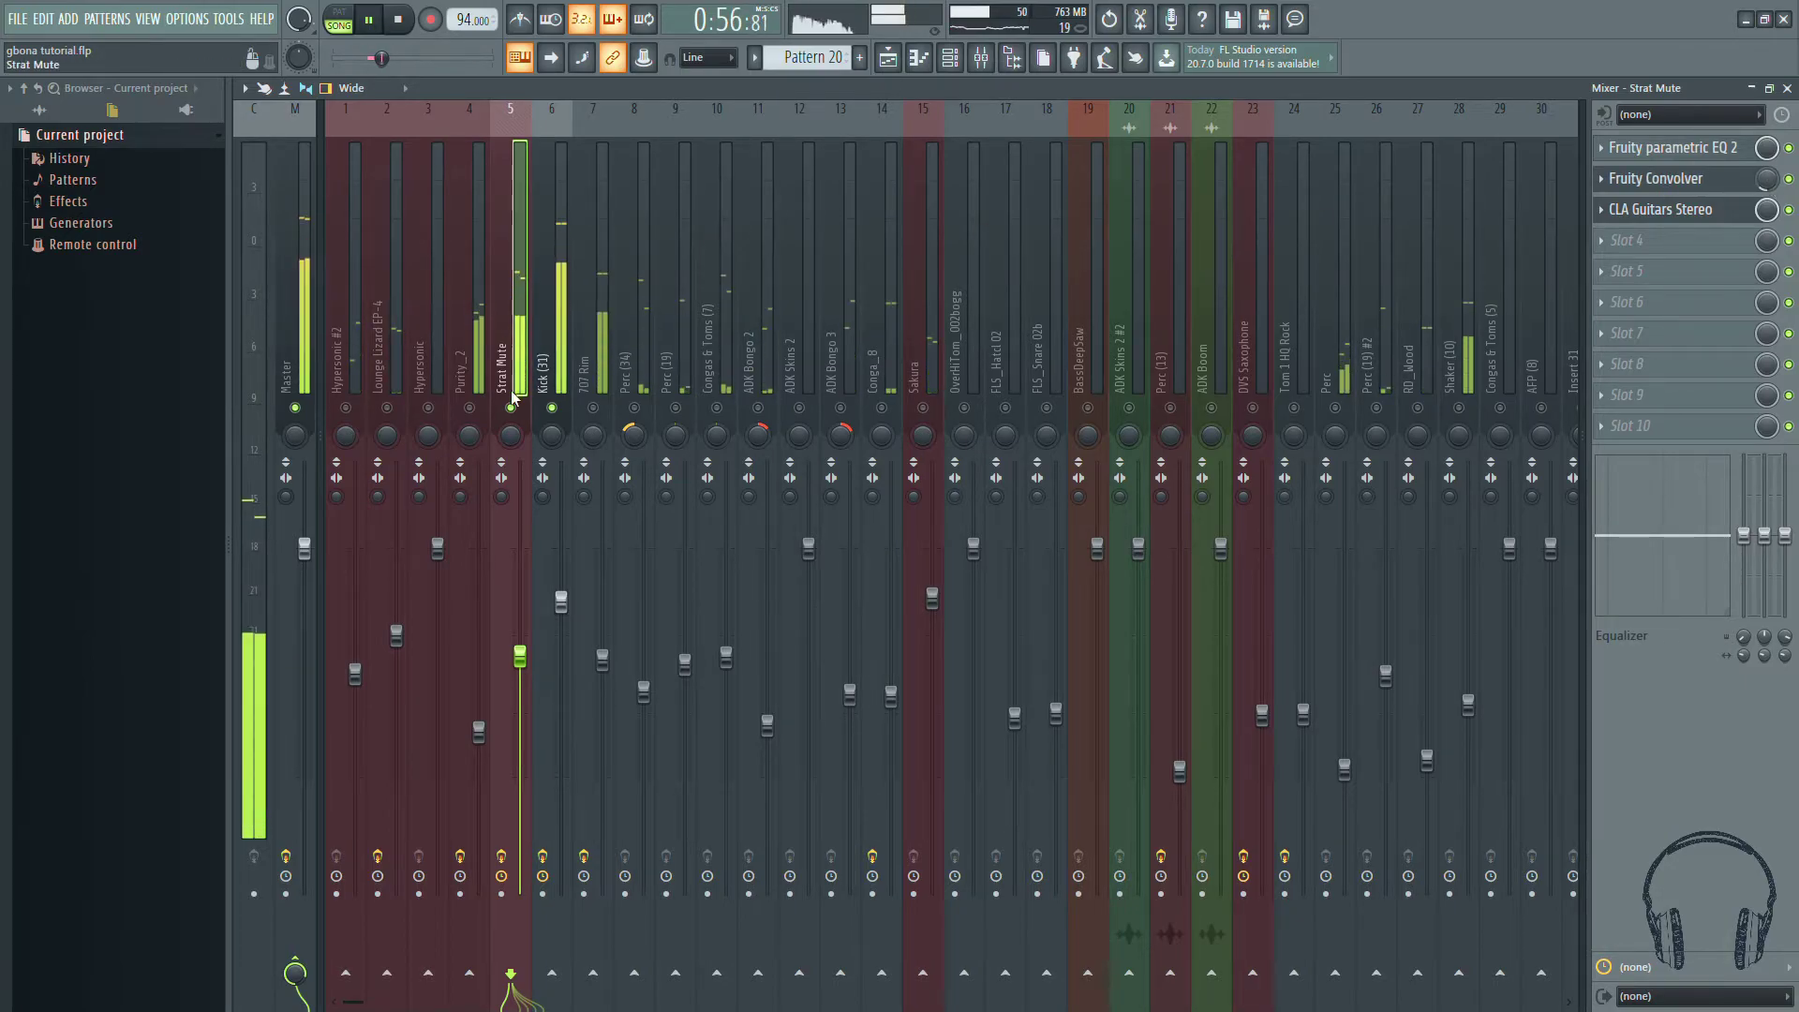
Step: Enable the Purity_2 channel and its C1 comp-gate Mono, and check the compressor's Bass Compressor settings
{"action": "left_click", "coordinate": [473, 417]}
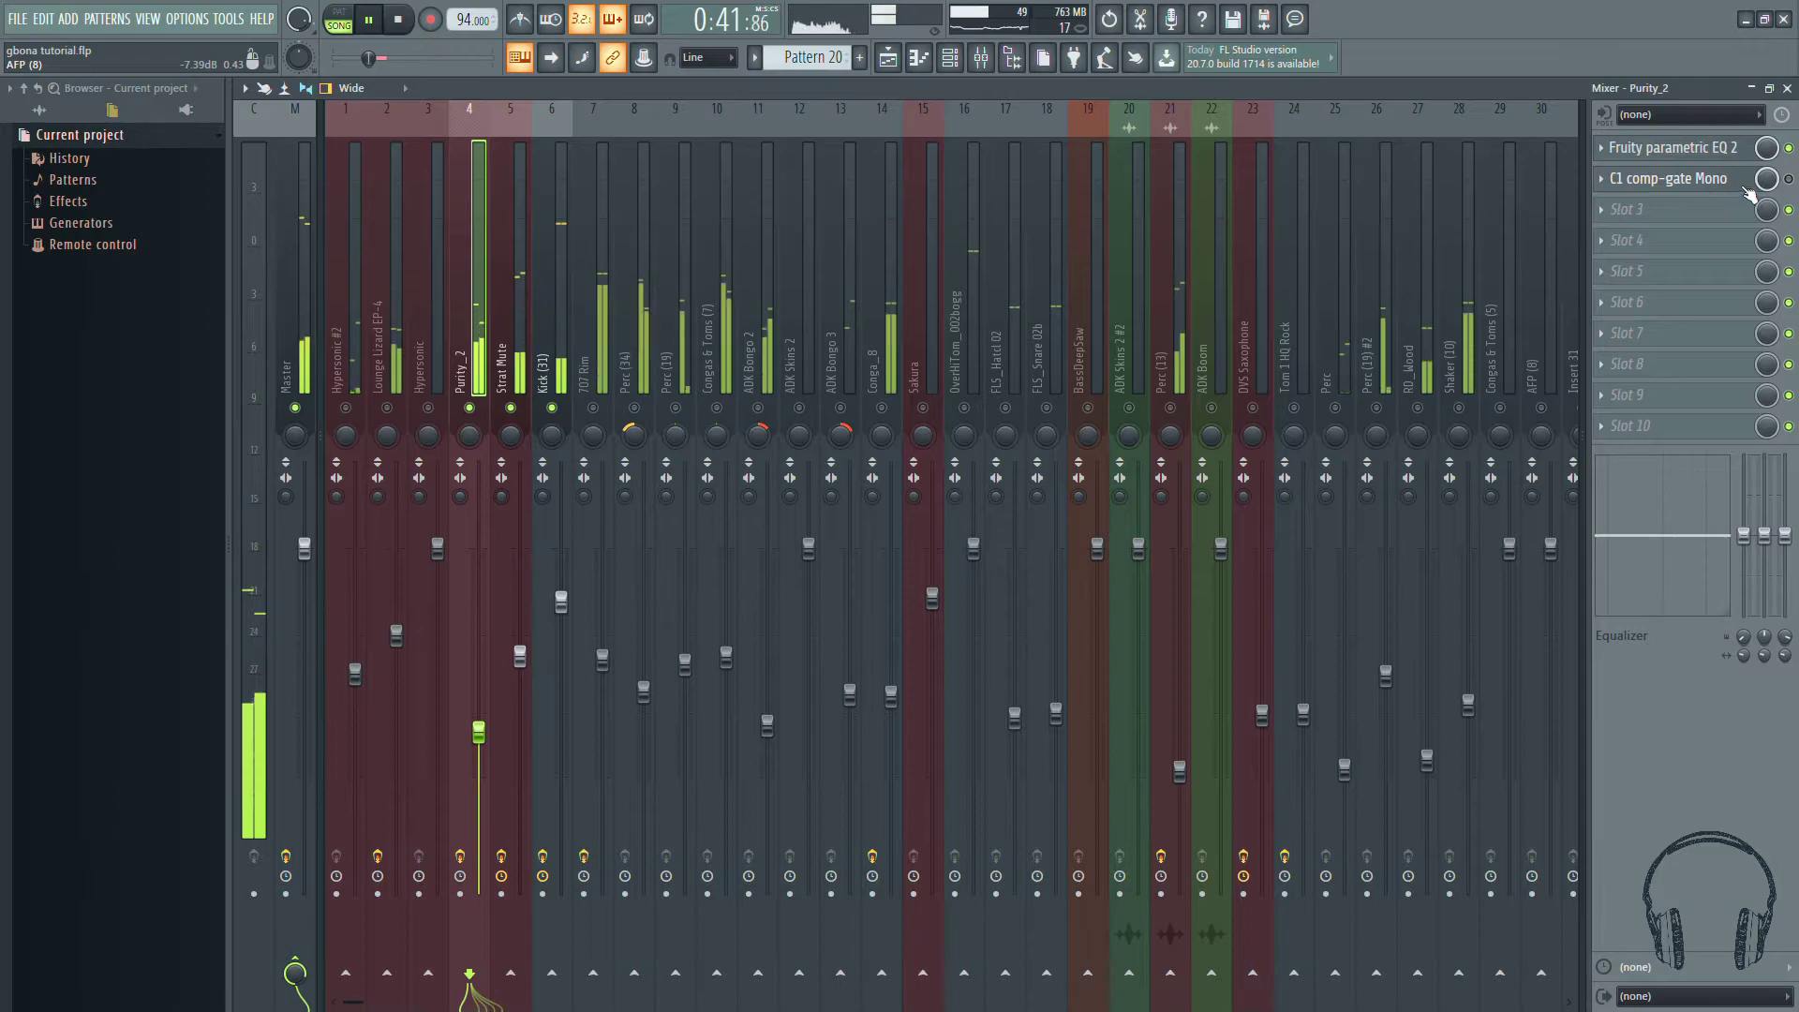
{"action": "left_click", "coordinate": [1789, 179]}
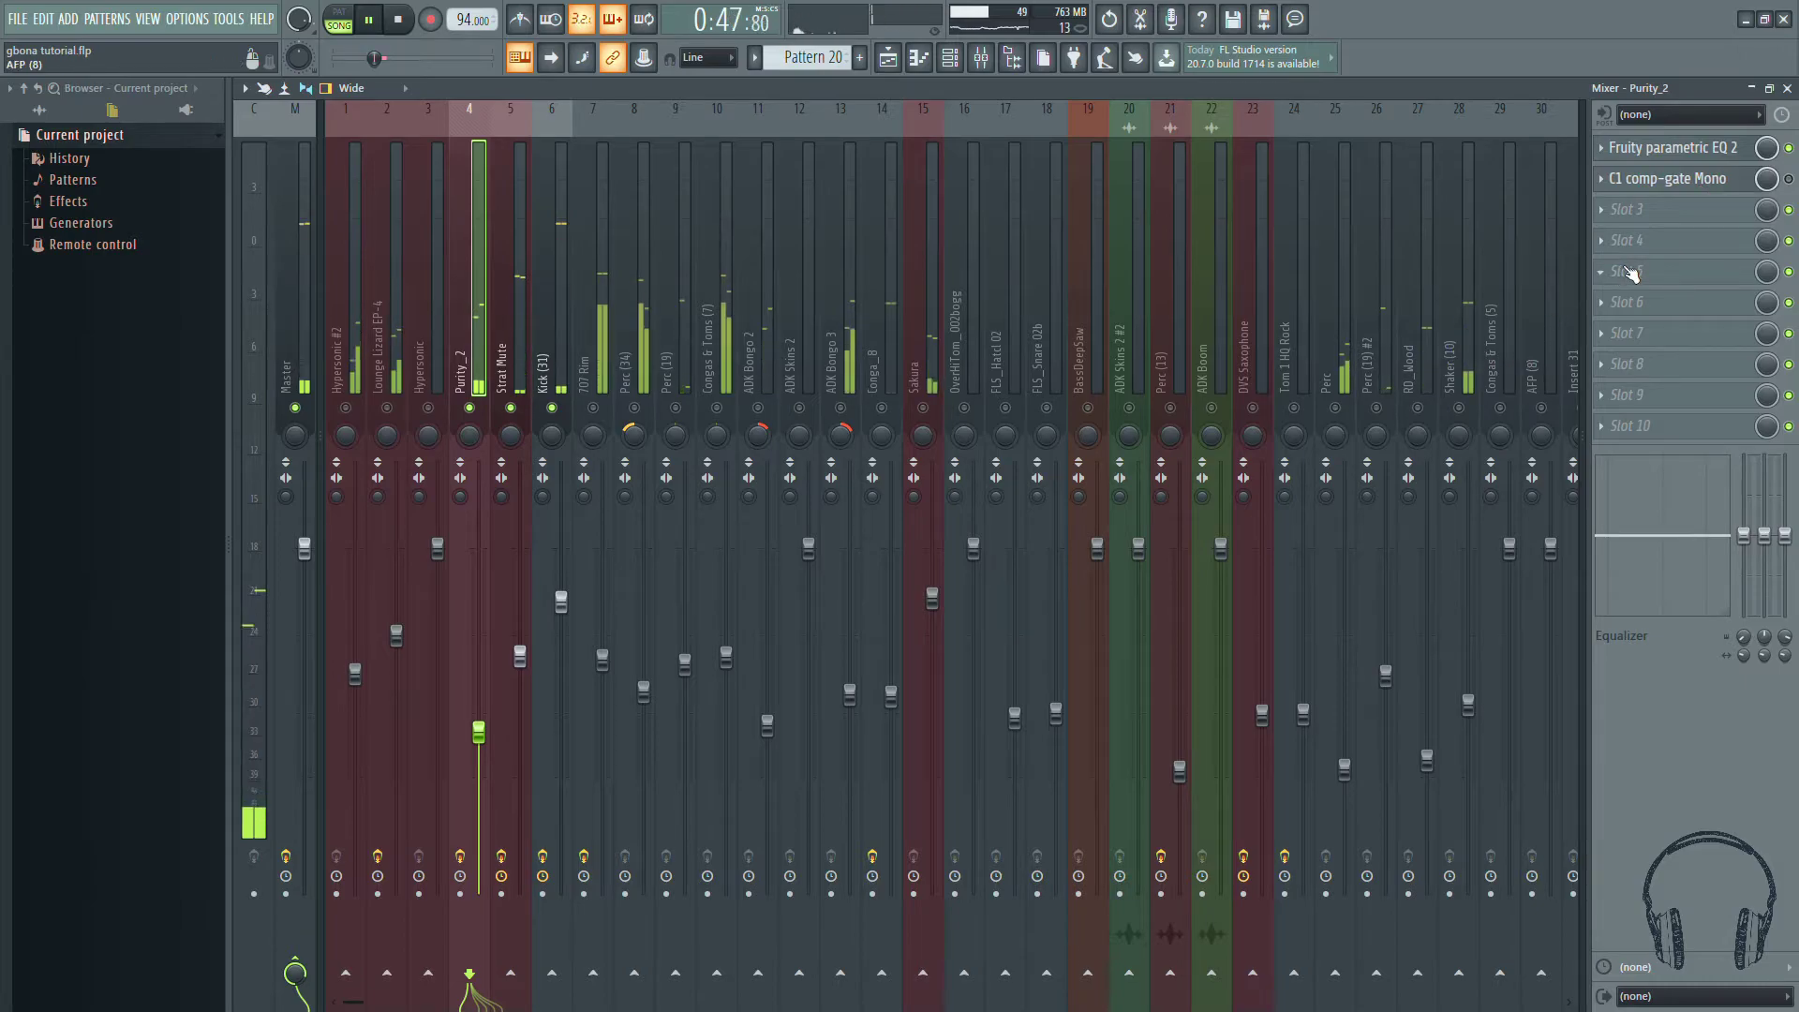
{"action": "left_click", "coordinate": [1699, 188]}
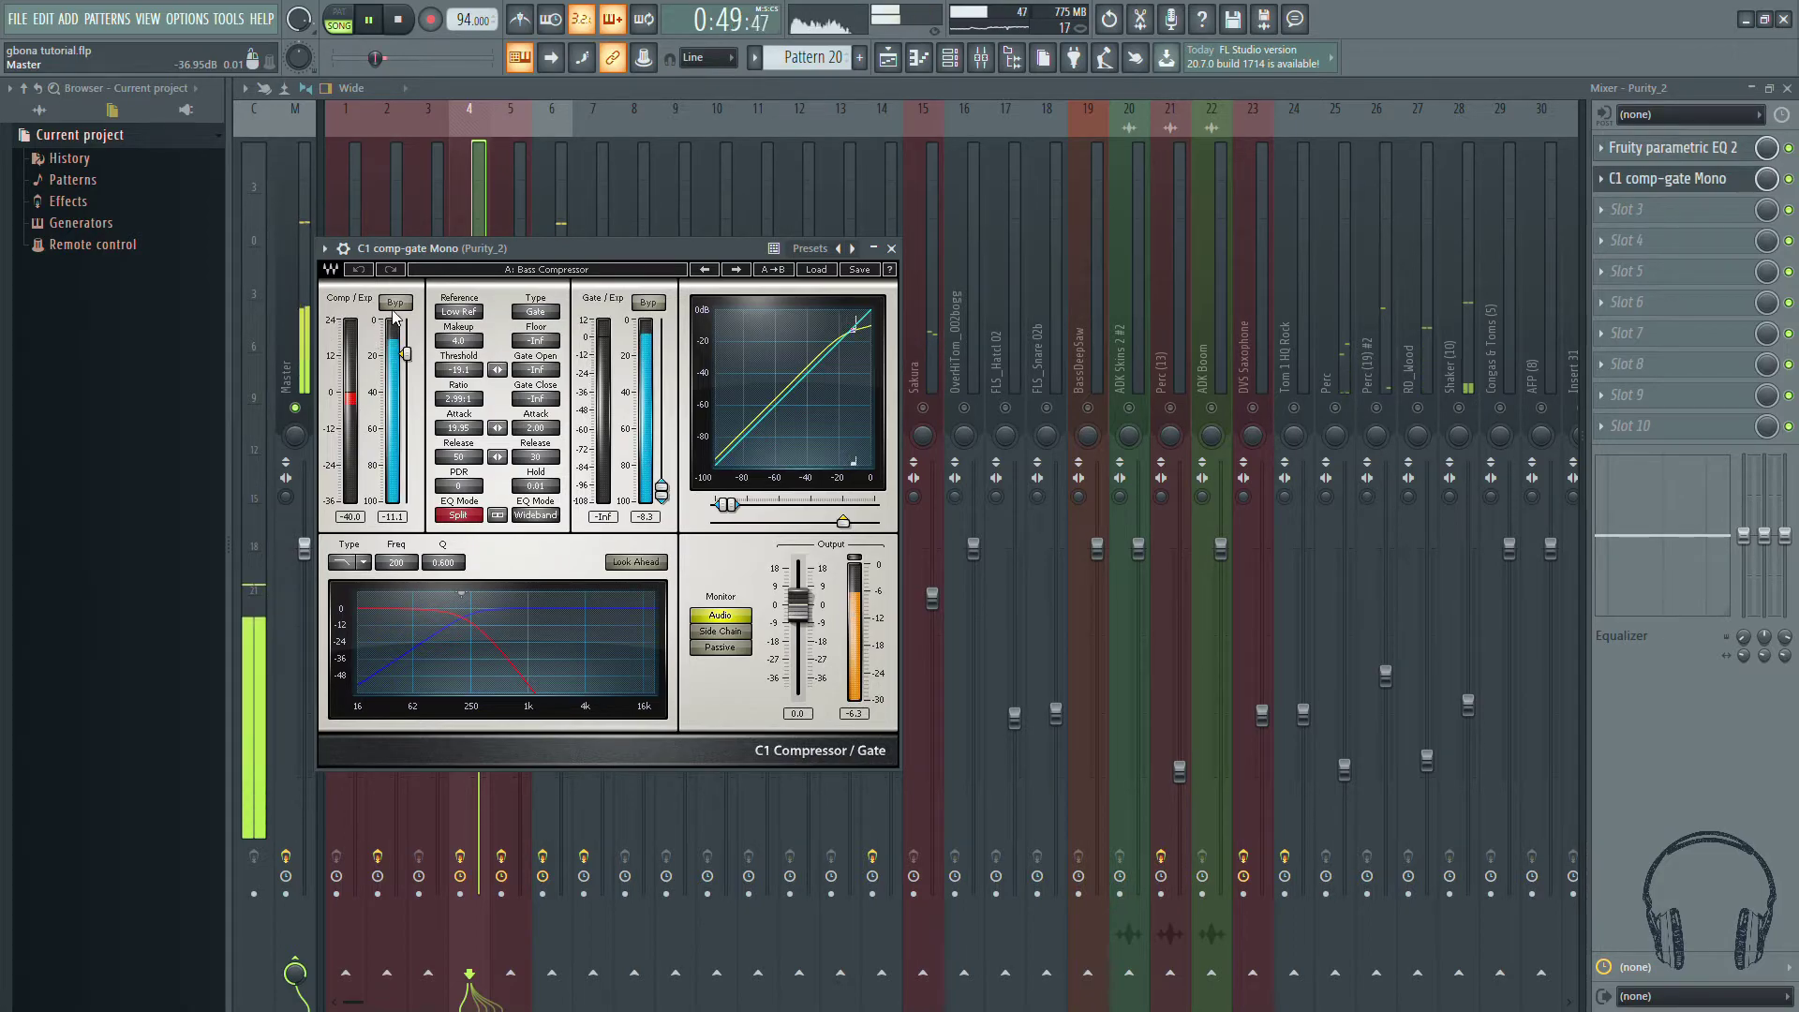
{"action": "left_click", "coordinate": [1411, 84]}
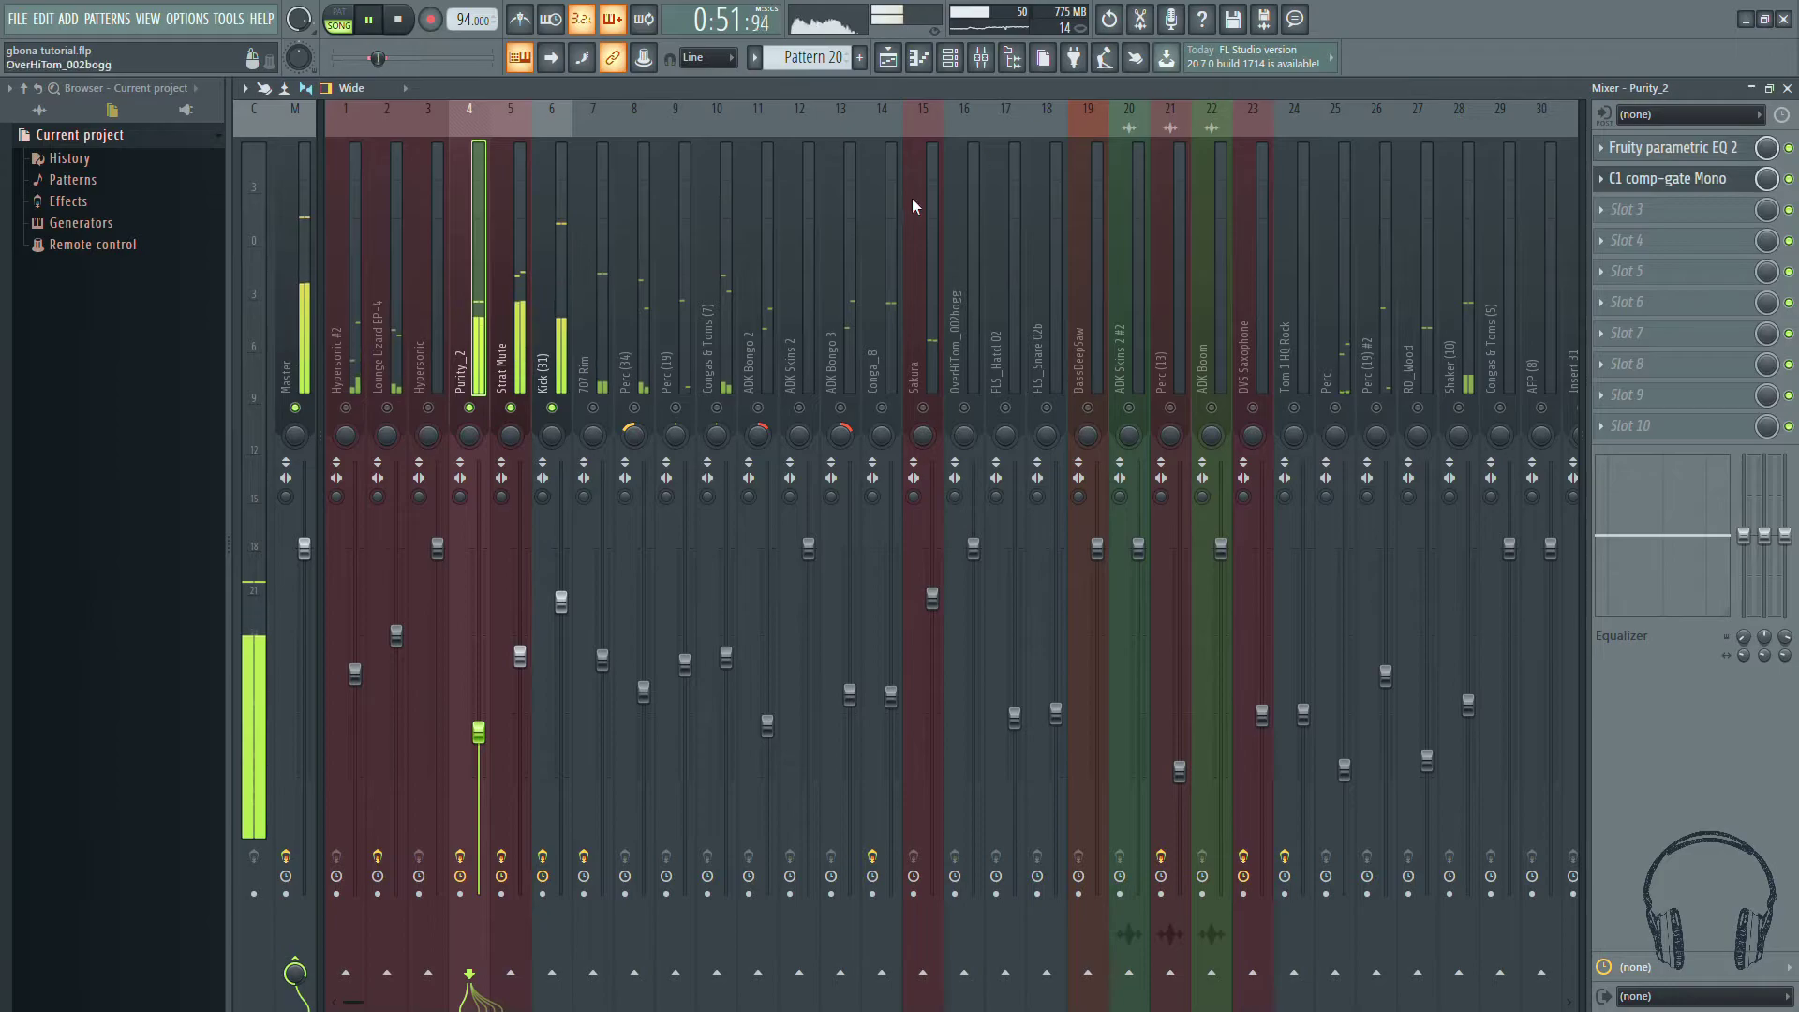
Step: Enable the Lounge Lizard EP-4 channel and its C1 comp-gate Stereo, and check the compressor's Bumpy knee settings during playback
{"action": "left_click", "coordinate": [385, 408]}
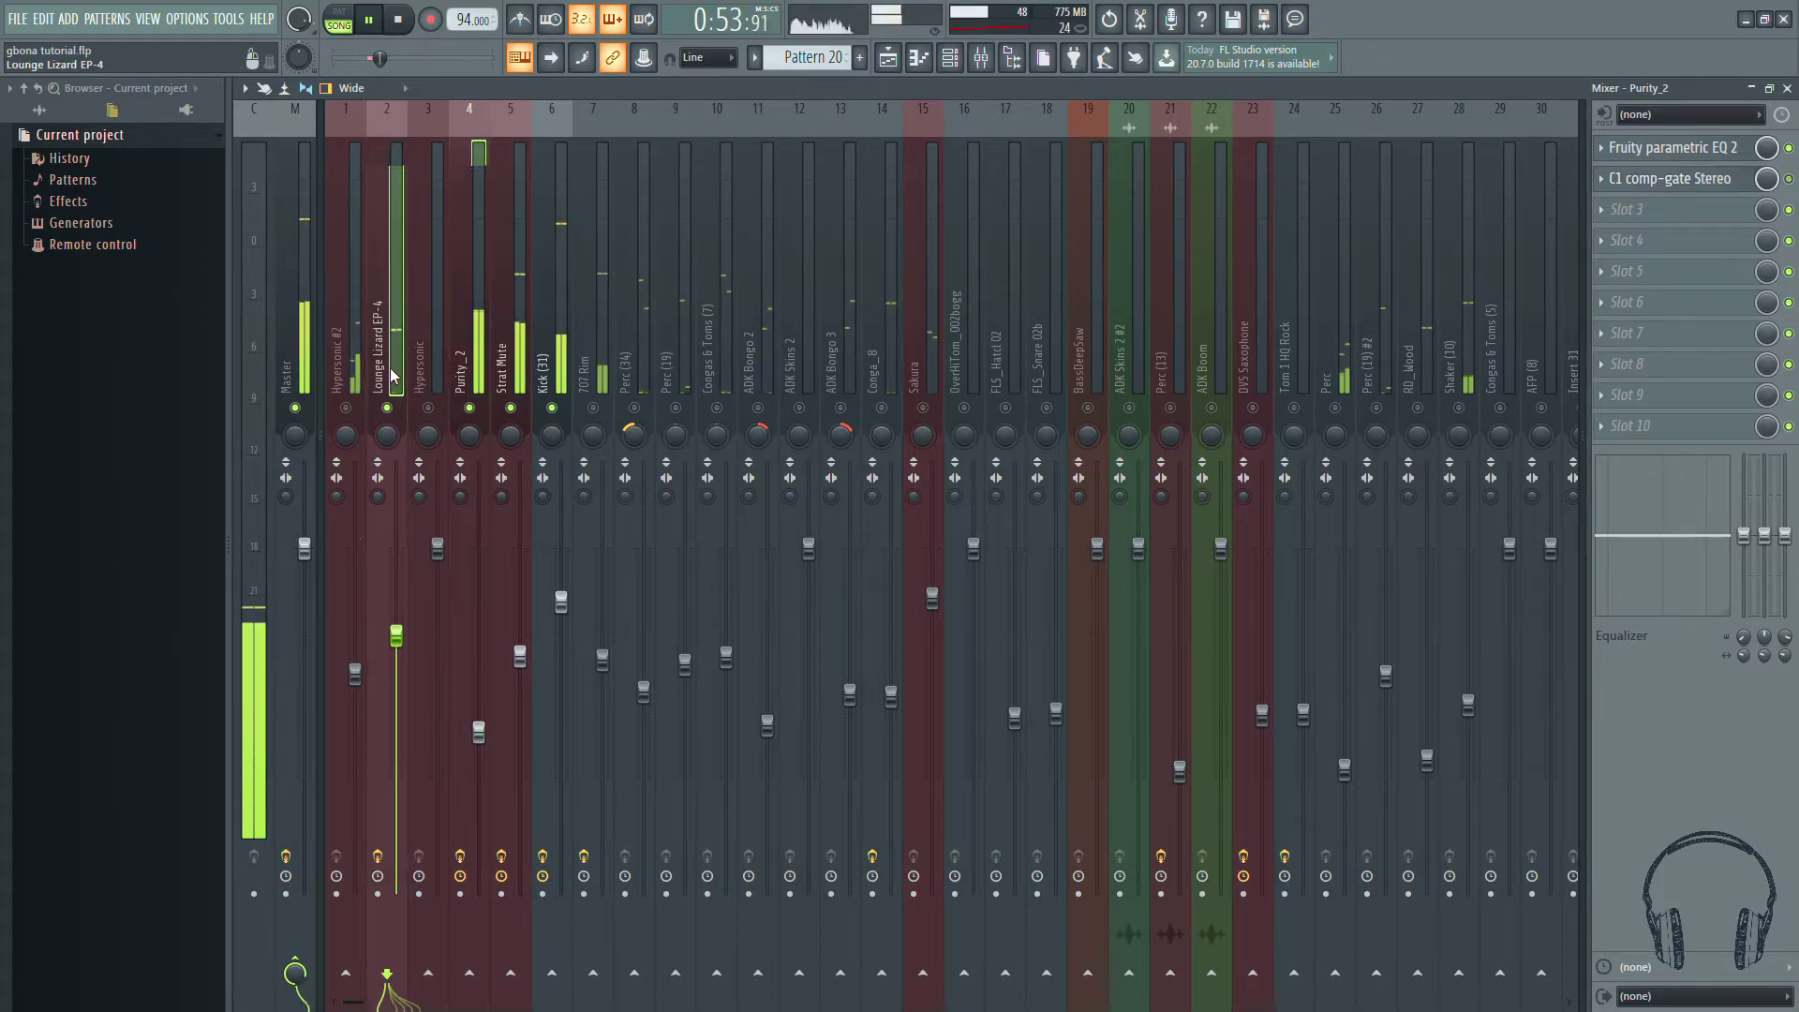
{"action": "left_click", "coordinate": [1704, 180]}
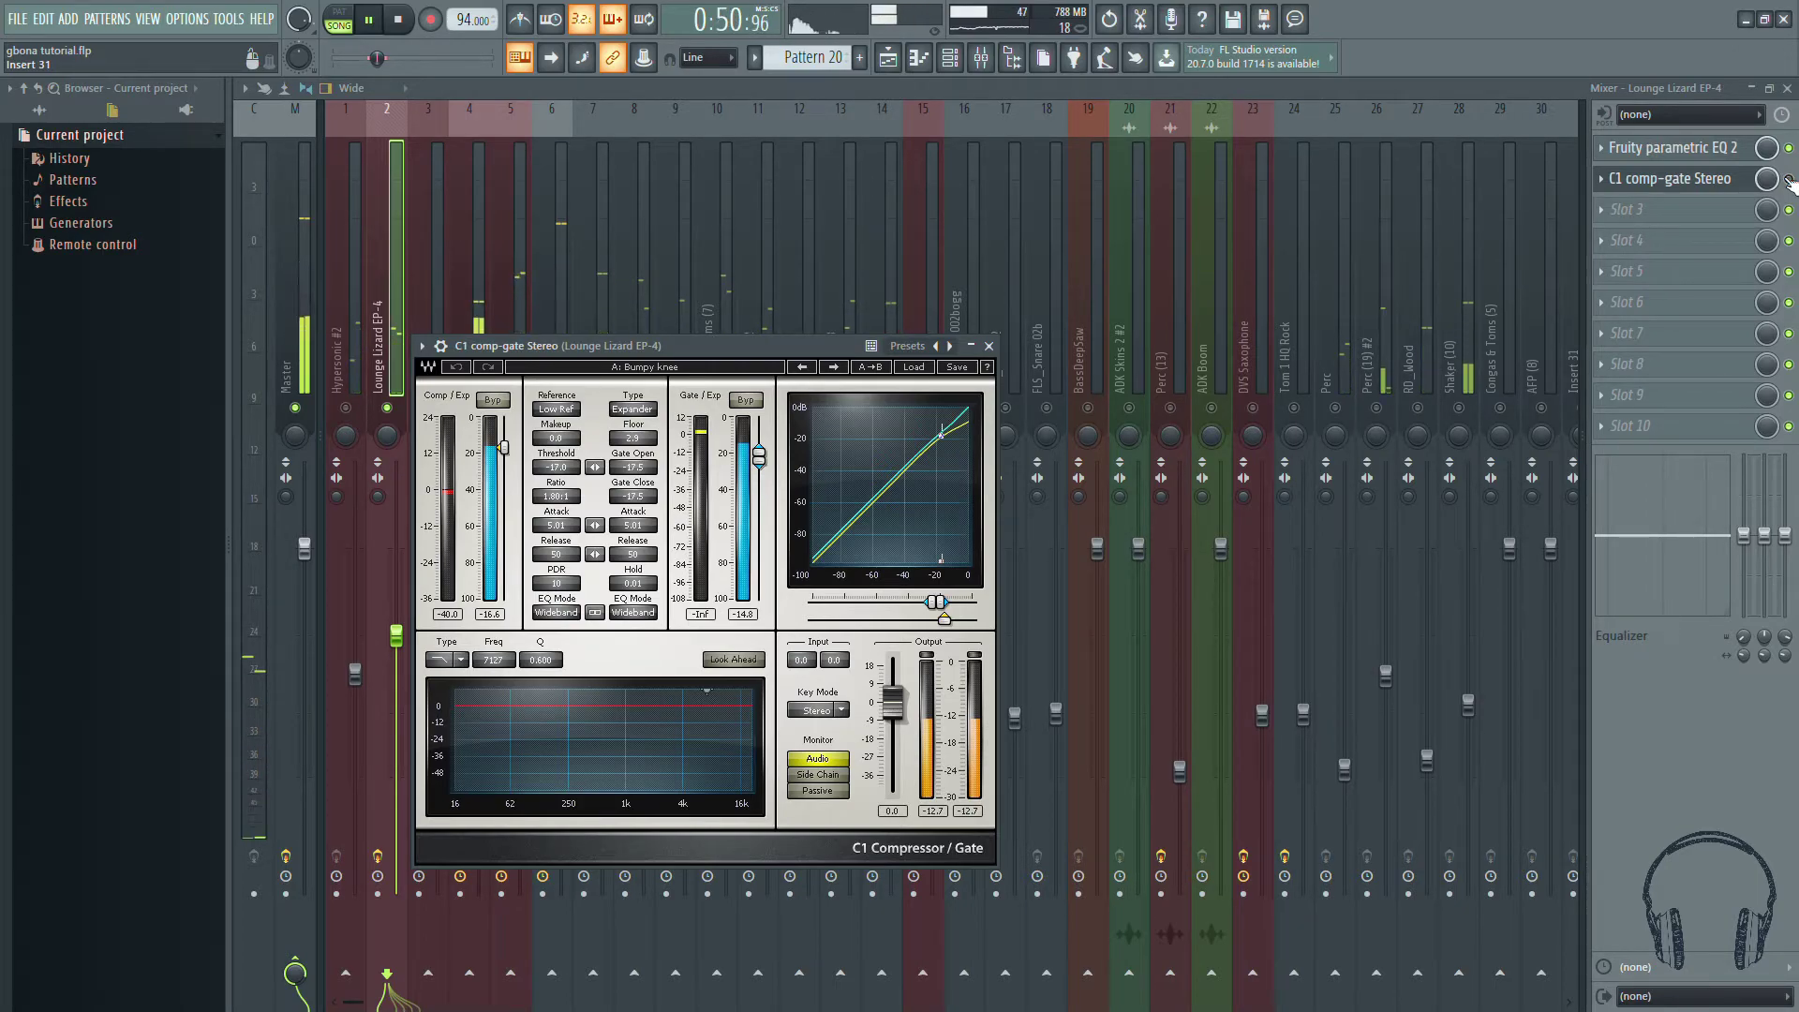
{"action": "left_click", "coordinate": [1660, 180]}
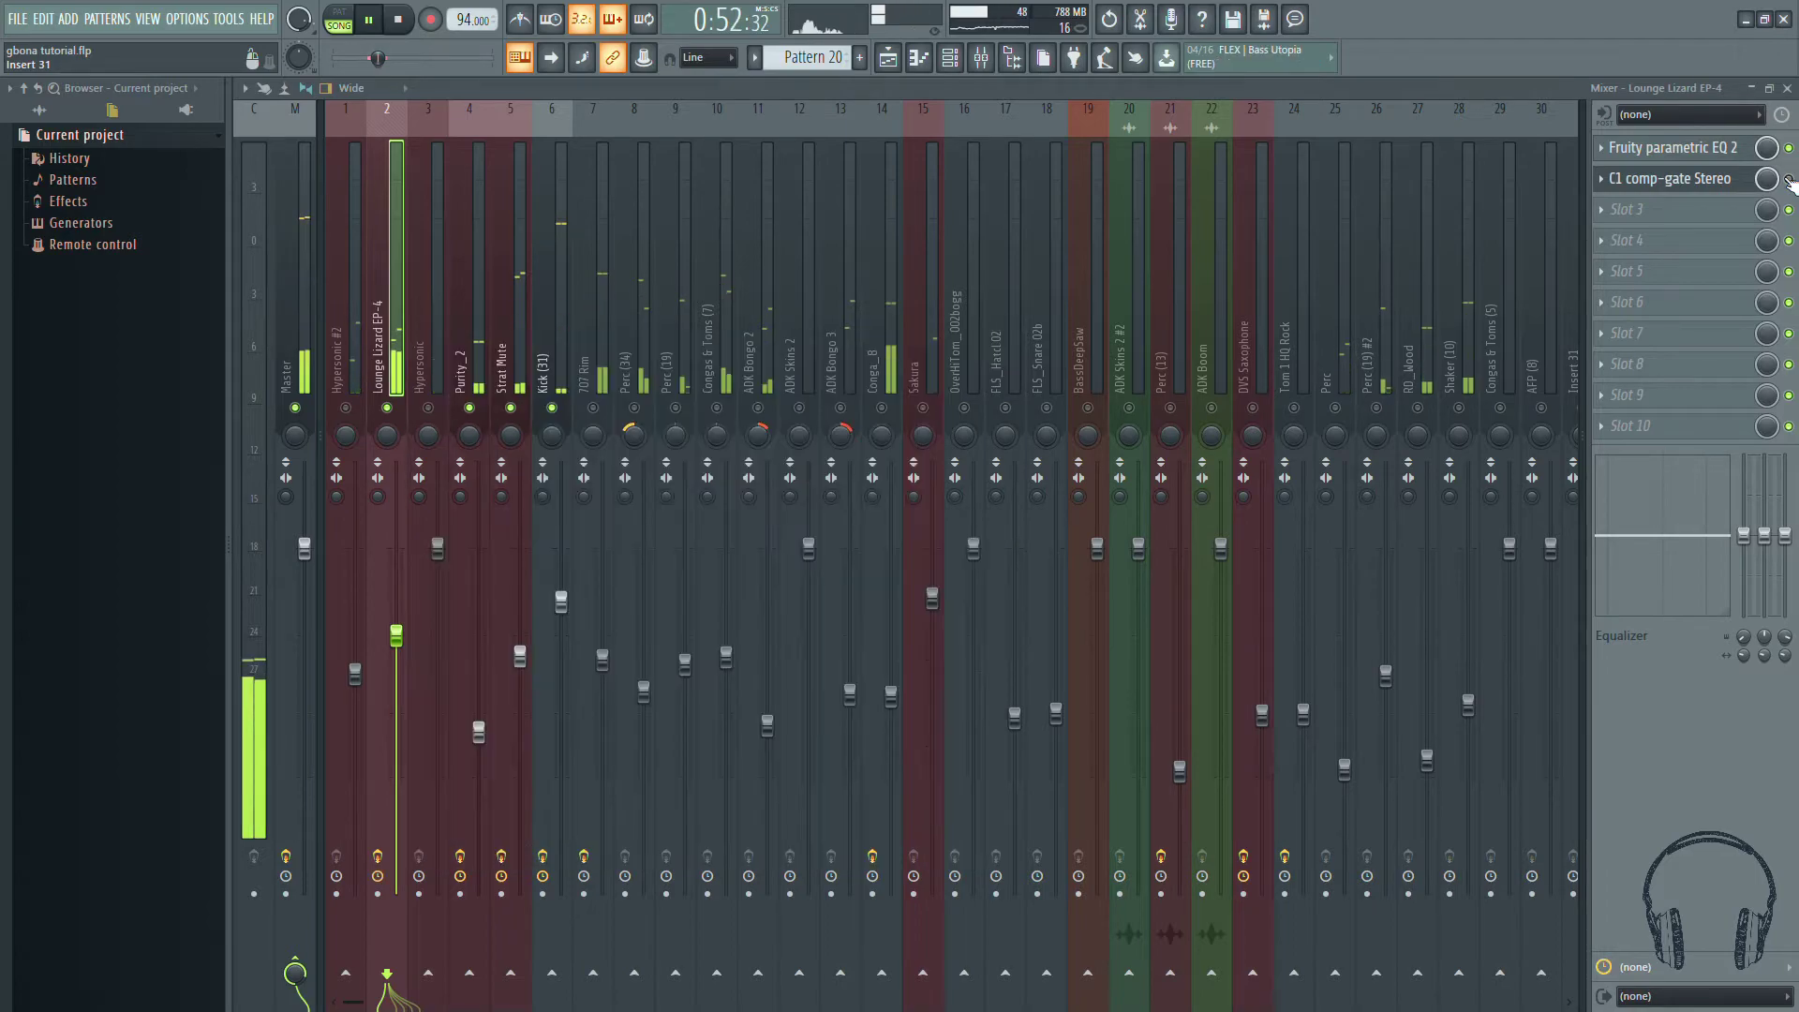
{"action": "left_click", "coordinate": [1665, 183]}
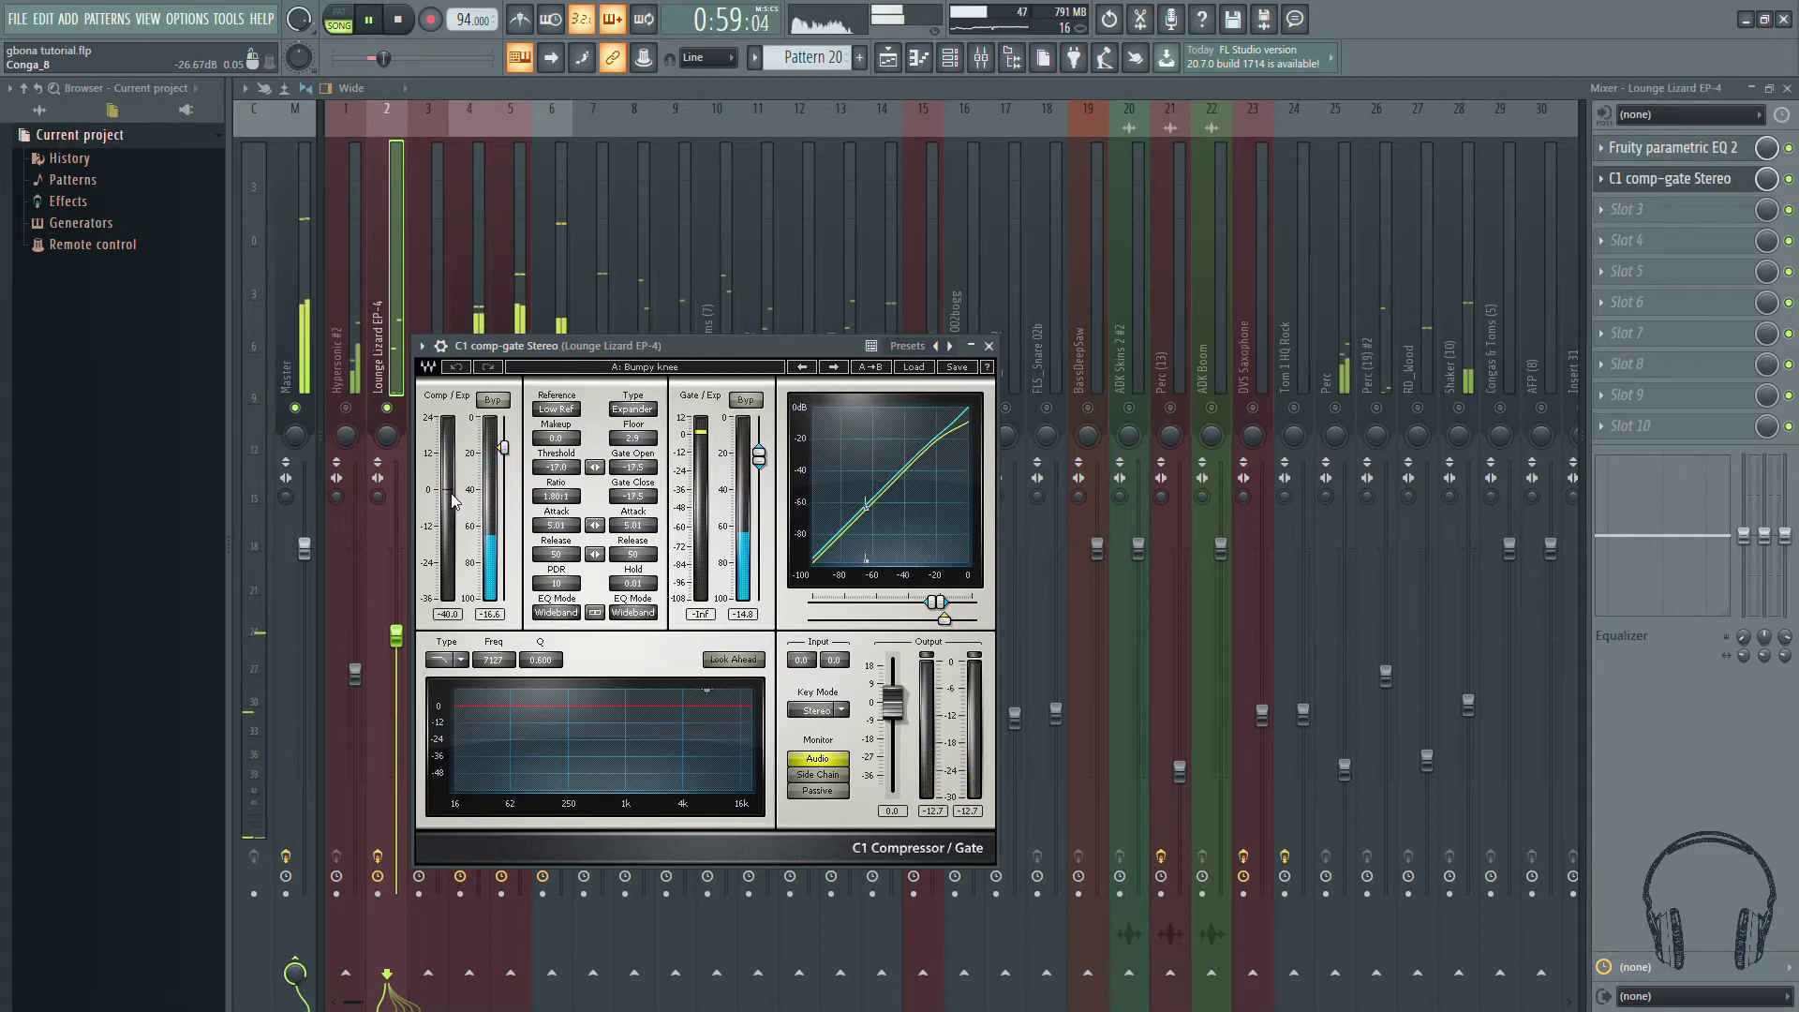
{"action": "left_click", "coordinate": [907, 91]}
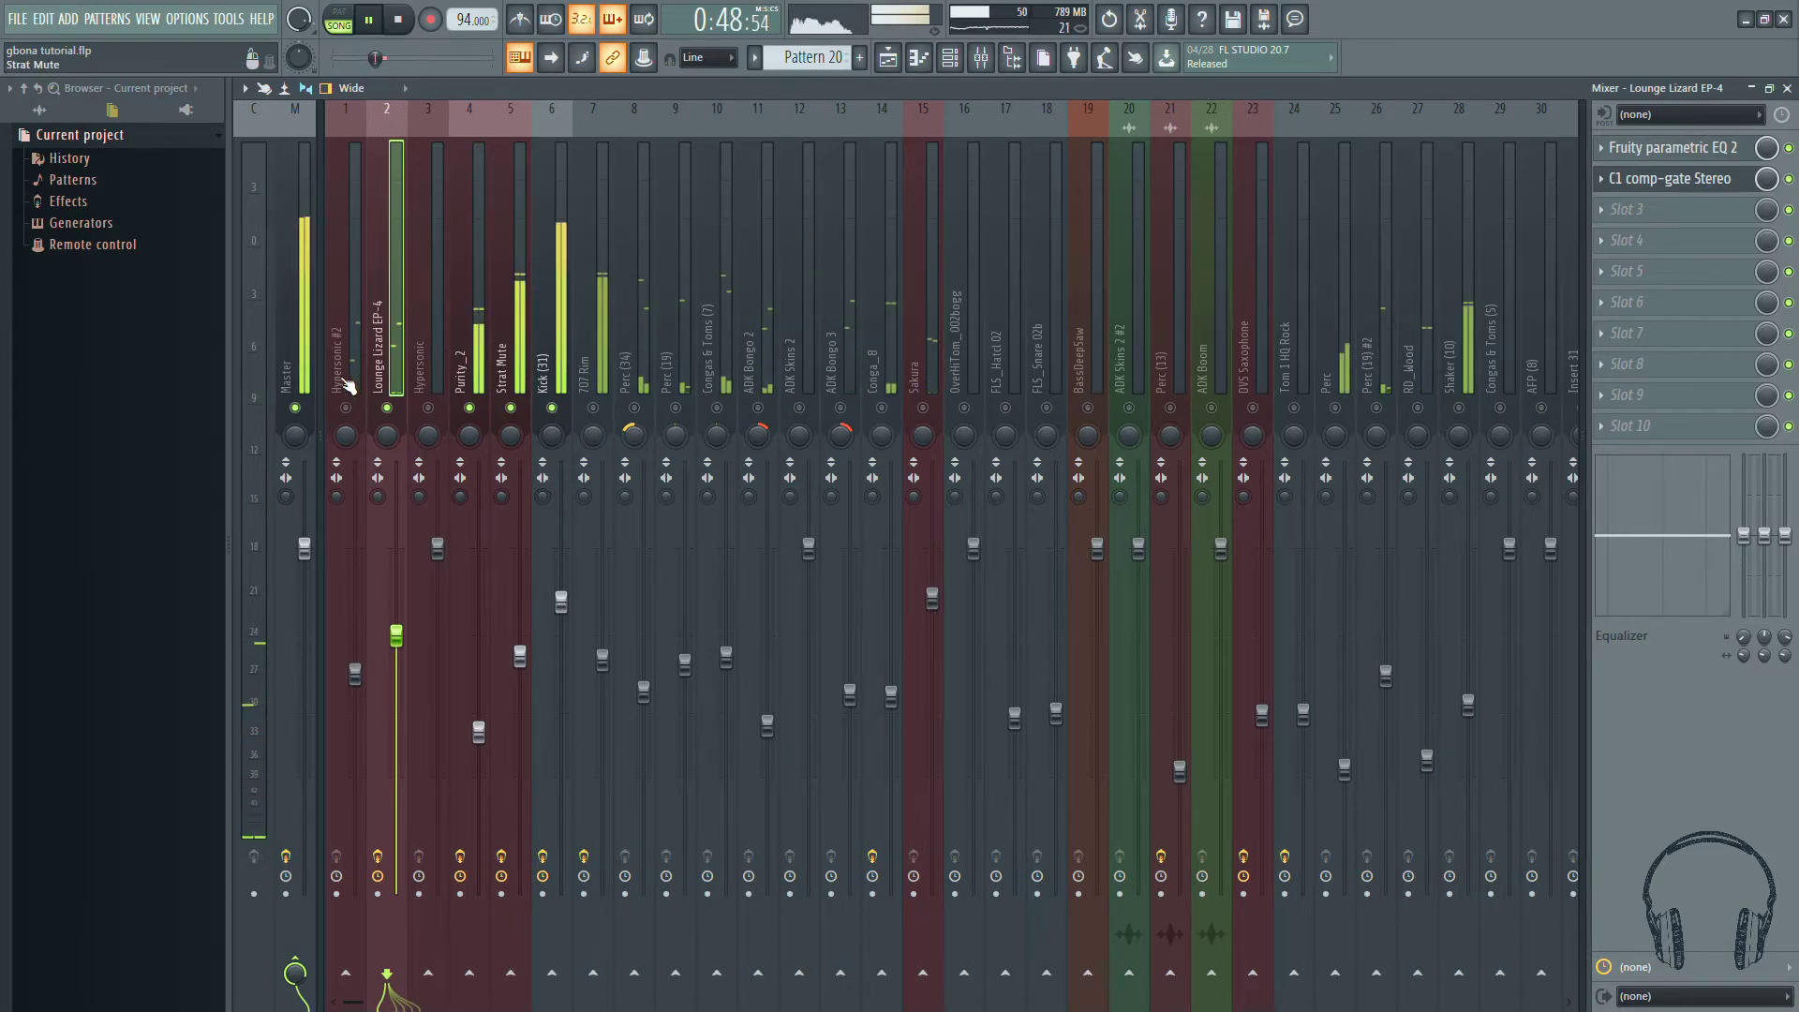
{"action": "mouse_move", "coordinate": [354, 1001]}
{"action": "left_mouse_down"}
{"action": "mouse_move", "coordinate": [438, 1003]}
{"action": "mouse_move", "coordinate": [350, 1003]}
{"action": "left_mouse_up"}
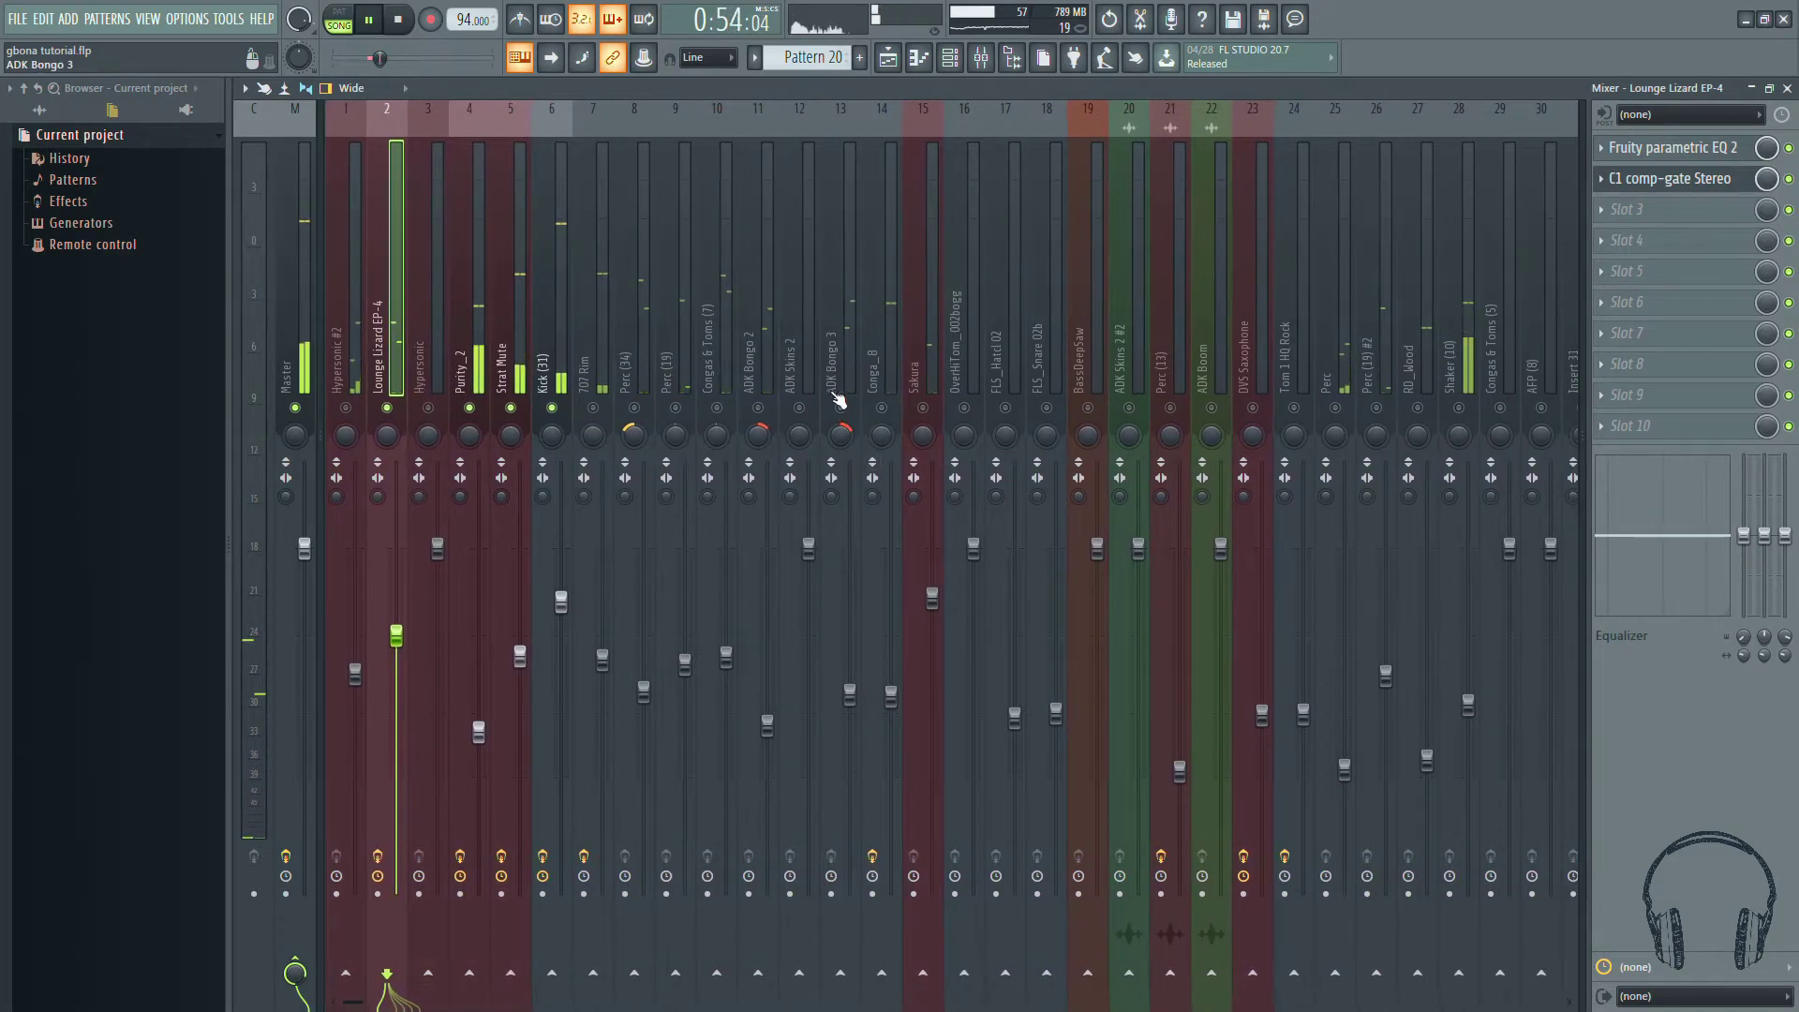
Step: Stop playback and re-enable all mixer channels by unsoloing the active ones
{"action": "left_click", "coordinate": [885, 56]}
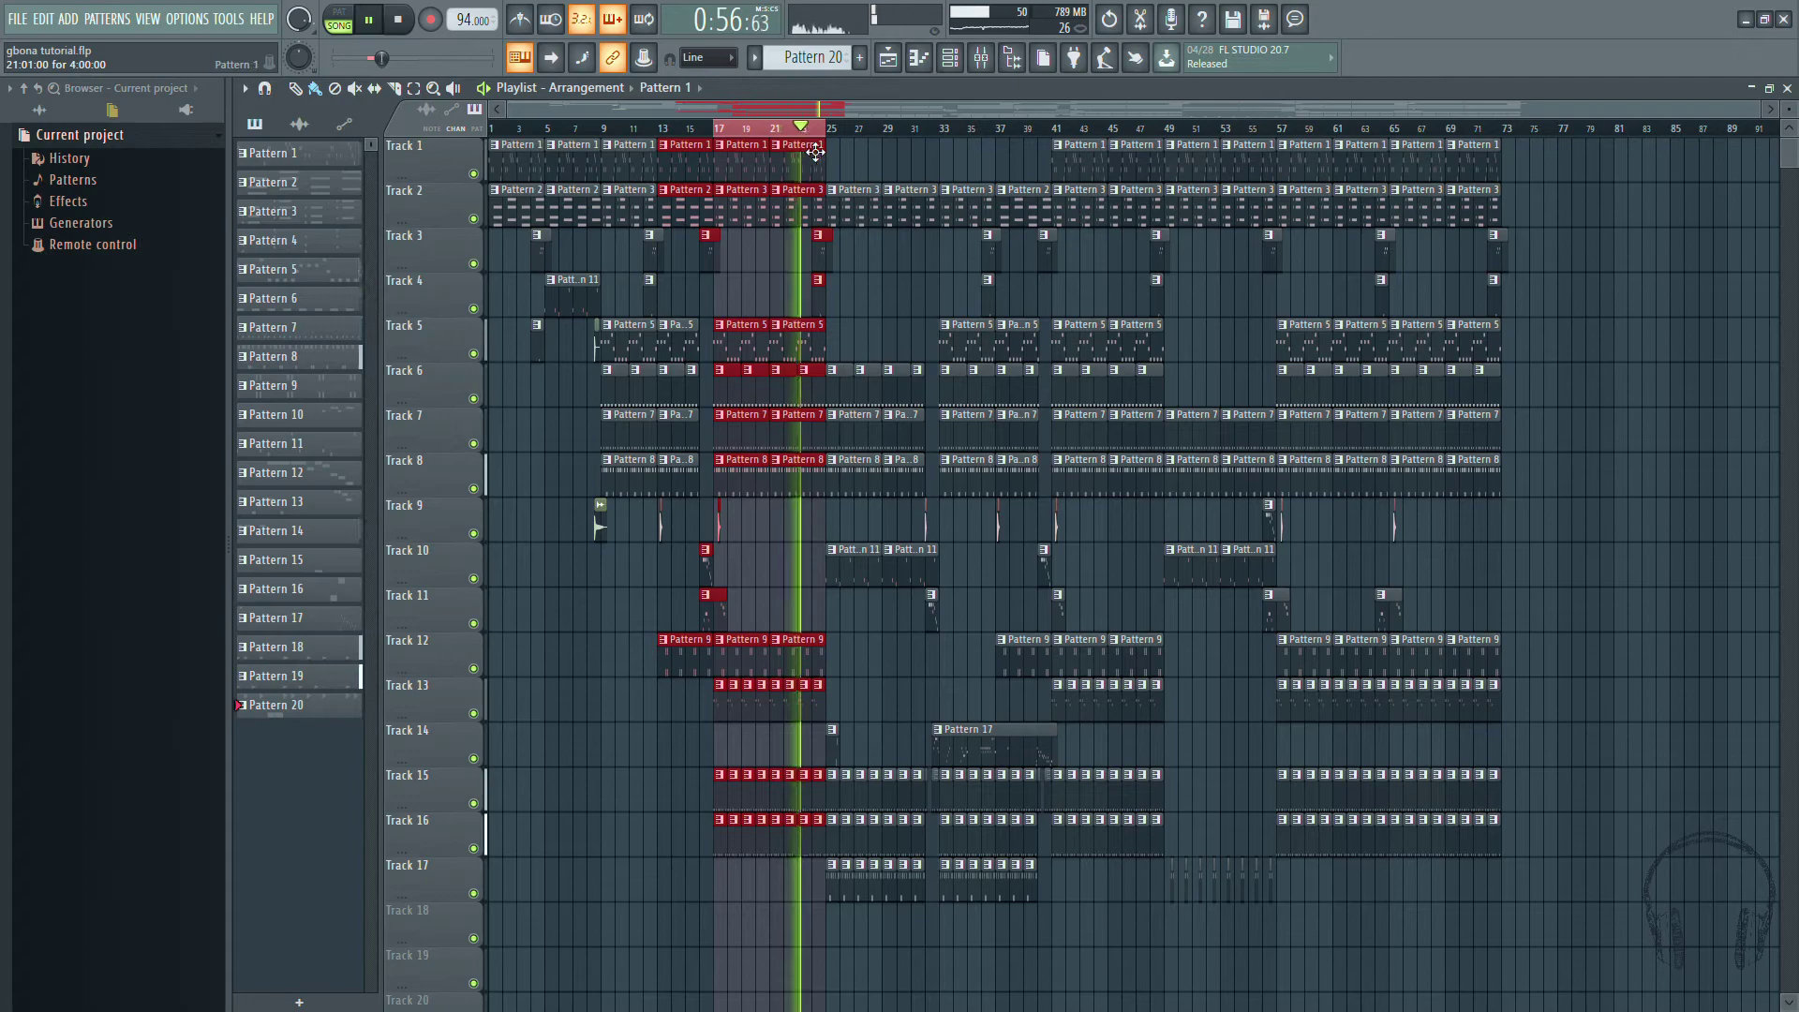
{"action": "left_click", "coordinate": [984, 63]}
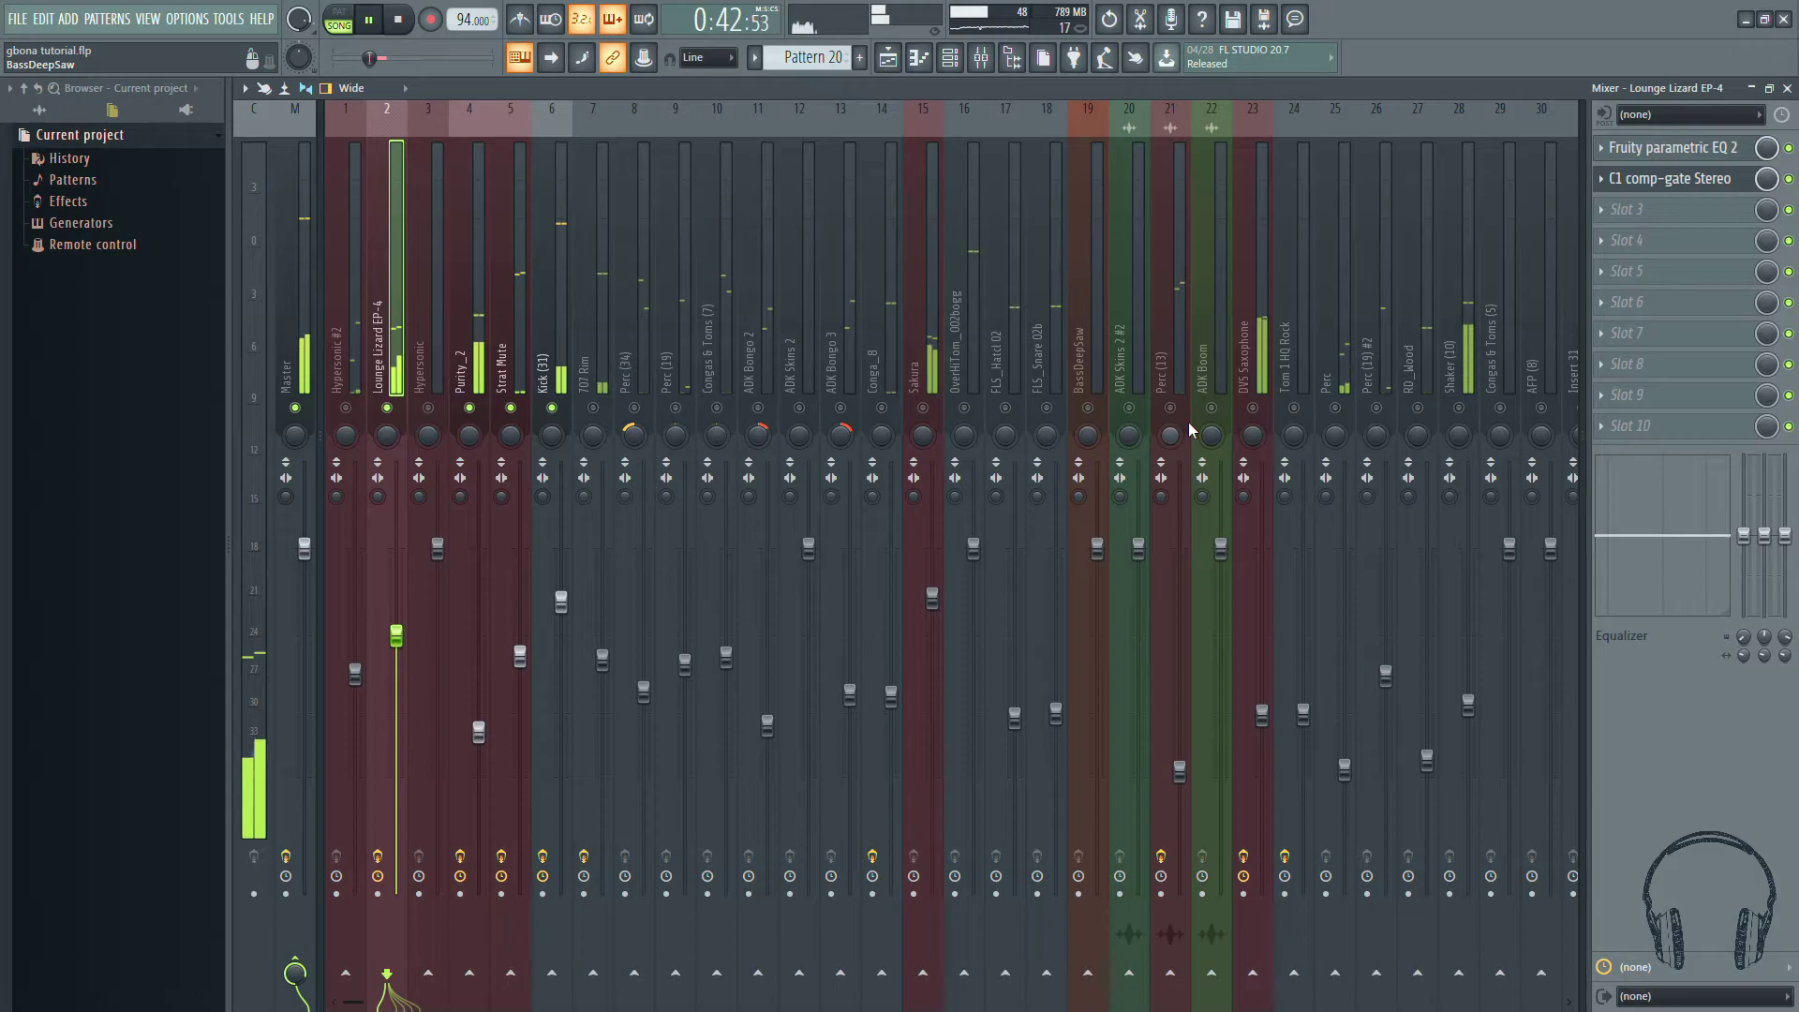
{"action": "key", "text": "space"}
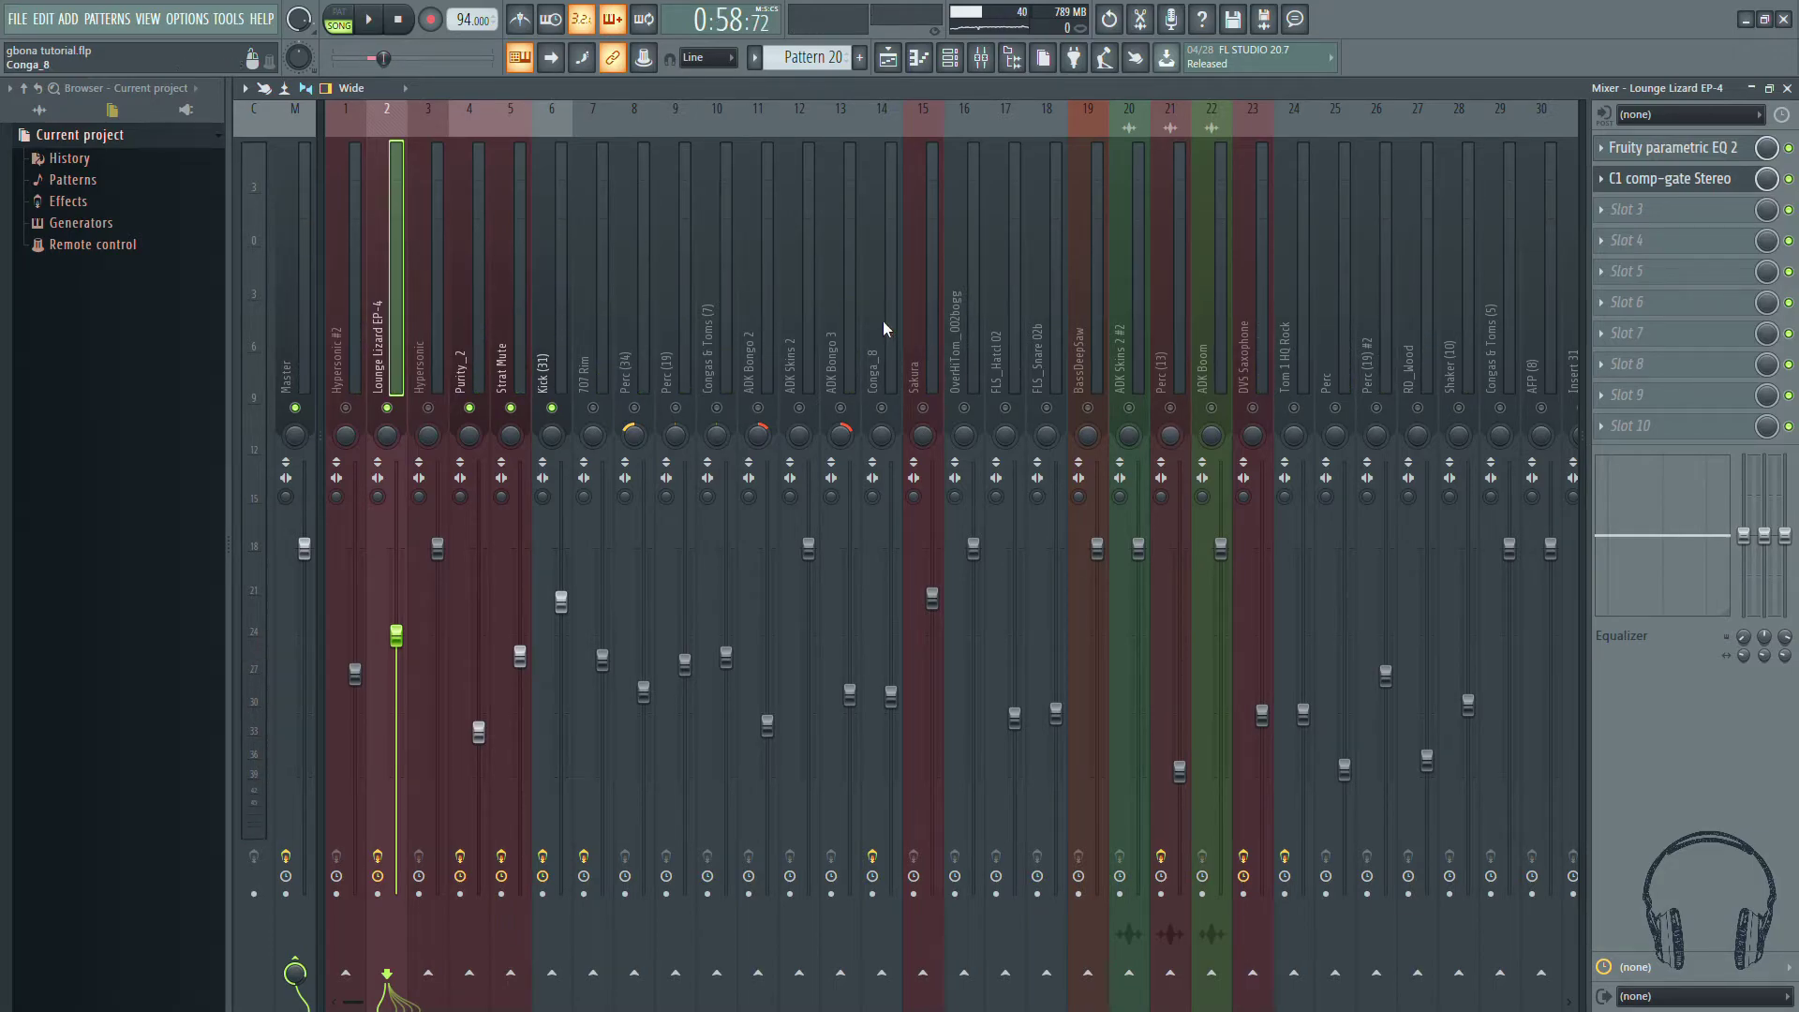
{"action": "right_click", "coordinate": [472, 409]}
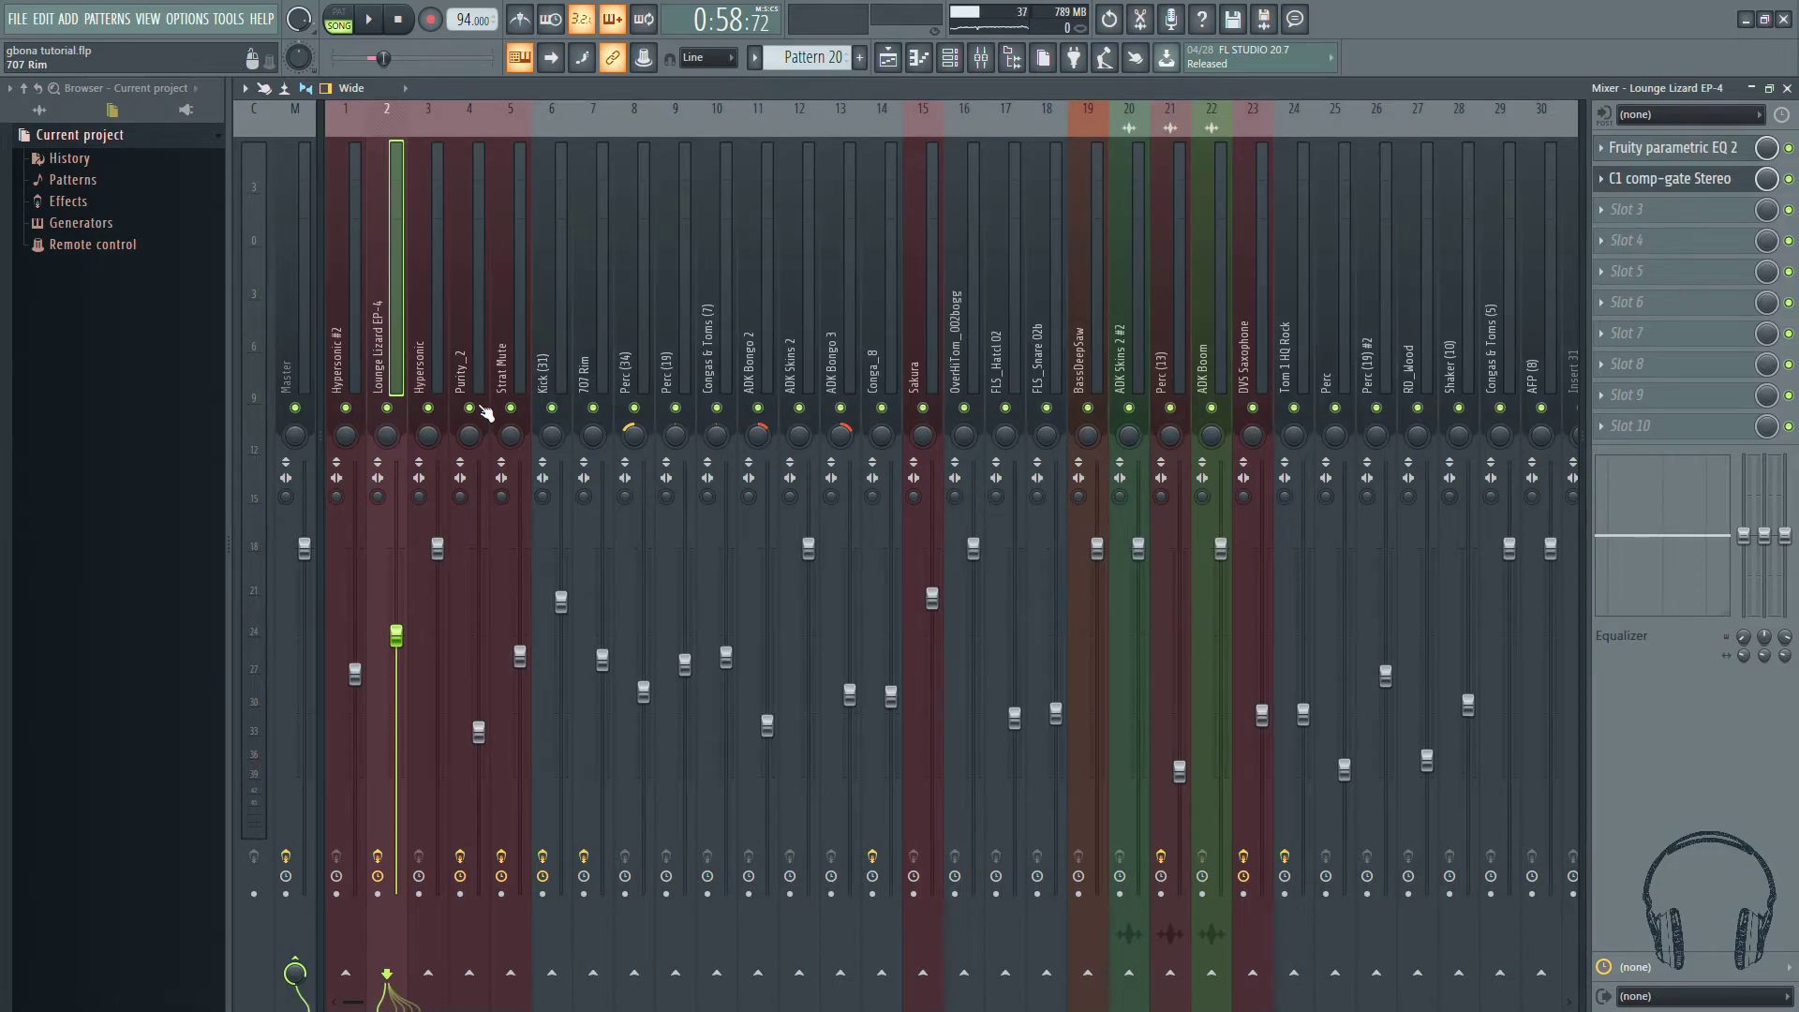
Step: Shorten the playlist's time selection to the transition fill around bars 16 to 17
{"action": "left_click", "coordinate": [899, 62]}
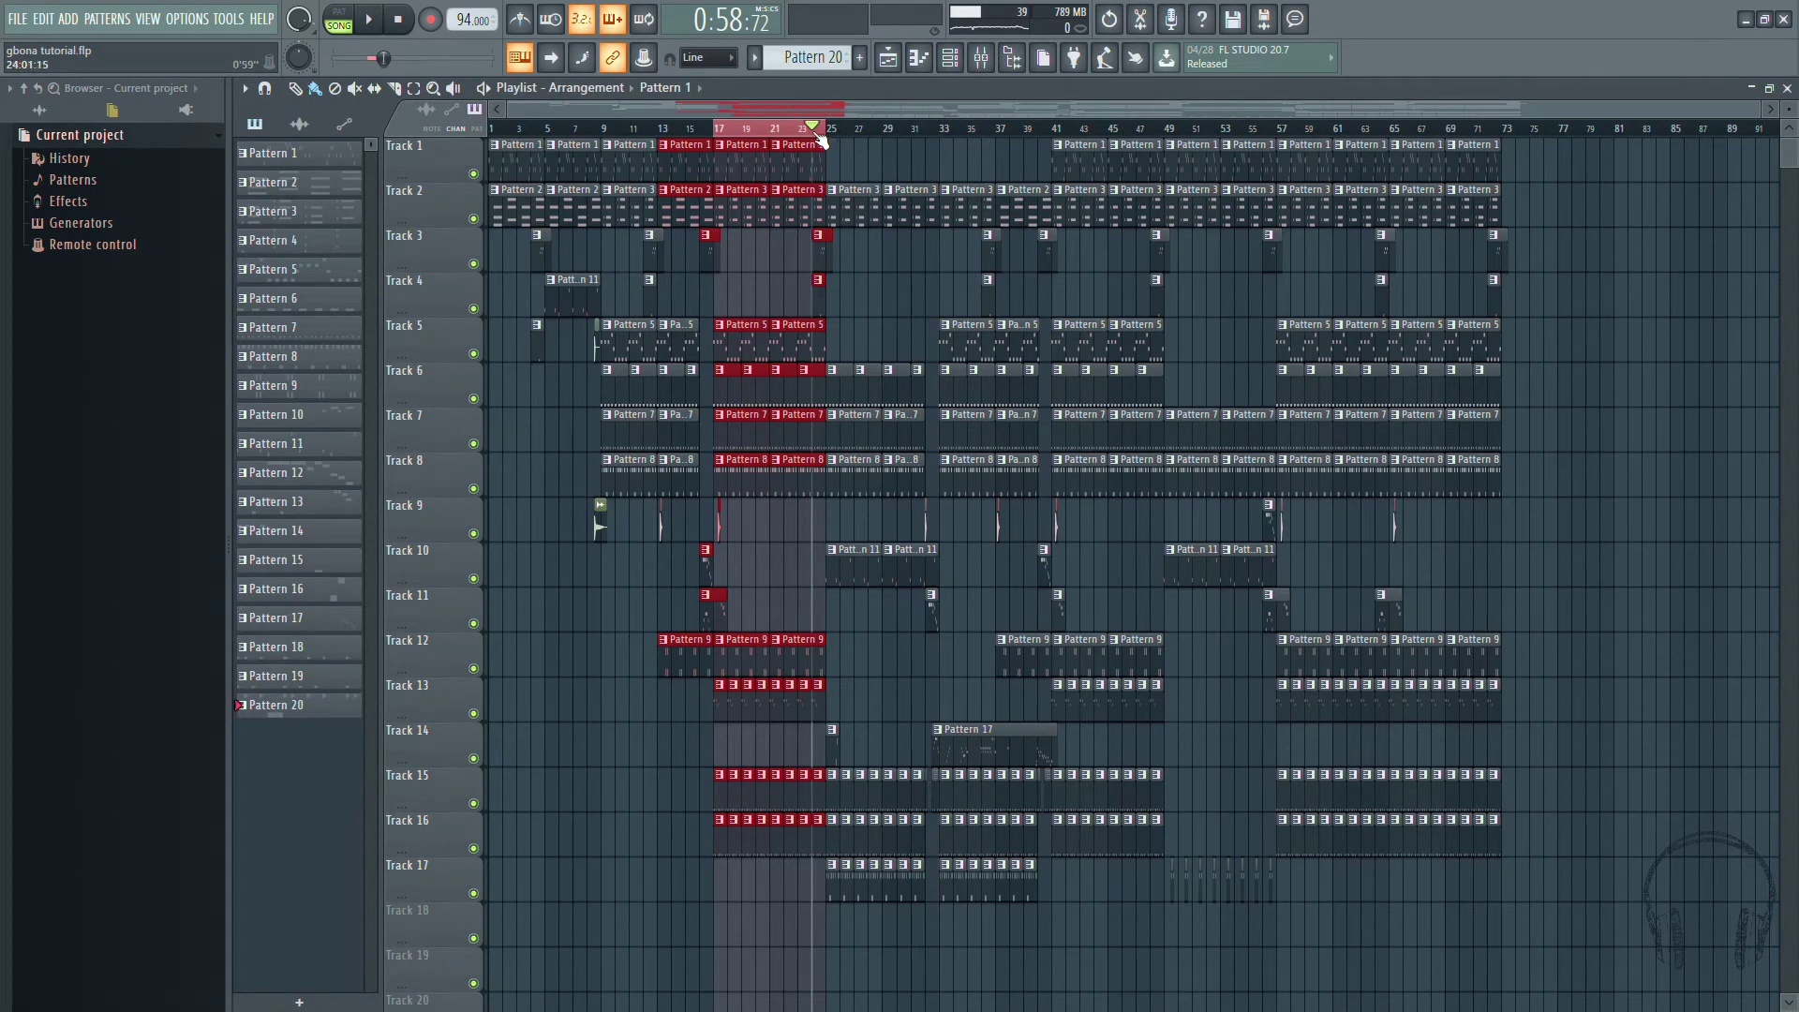
{"action": "left_click_drag", "start_coordinate": [719, 131], "coordinate": [705, 133]}
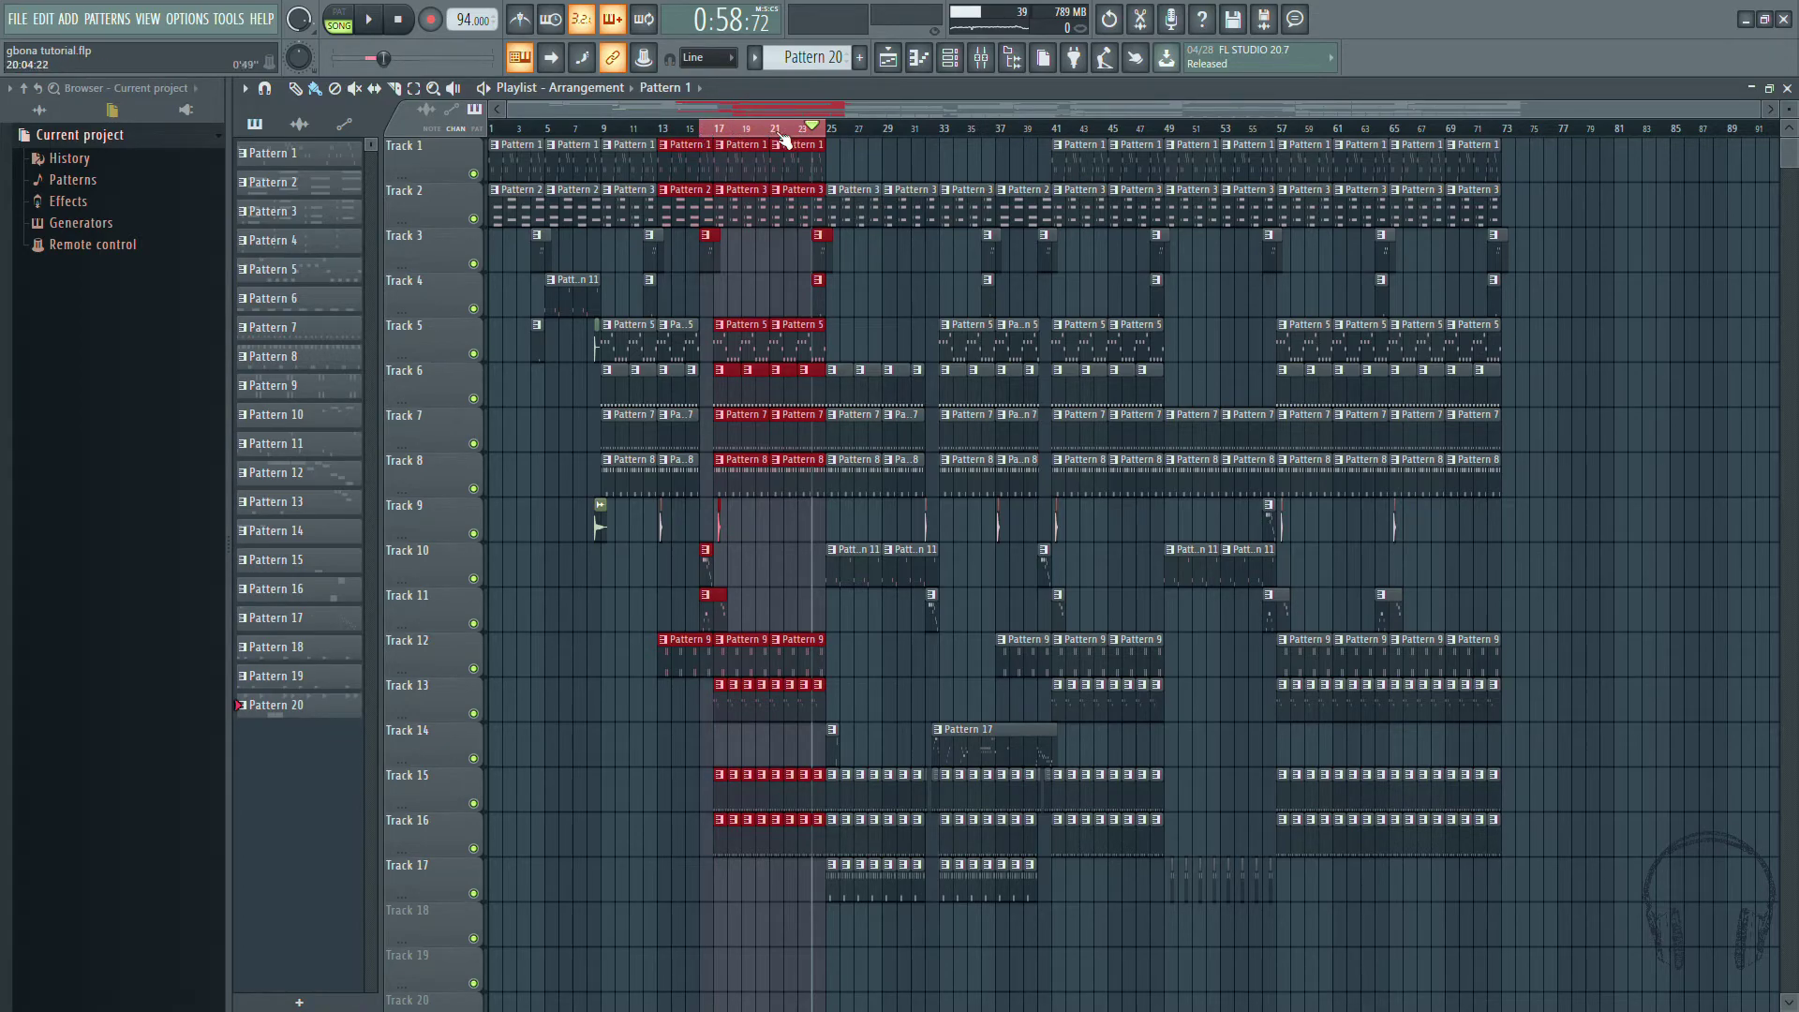
{"action": "left_click_drag", "start_coordinate": [822, 134], "coordinate": [727, 148]}
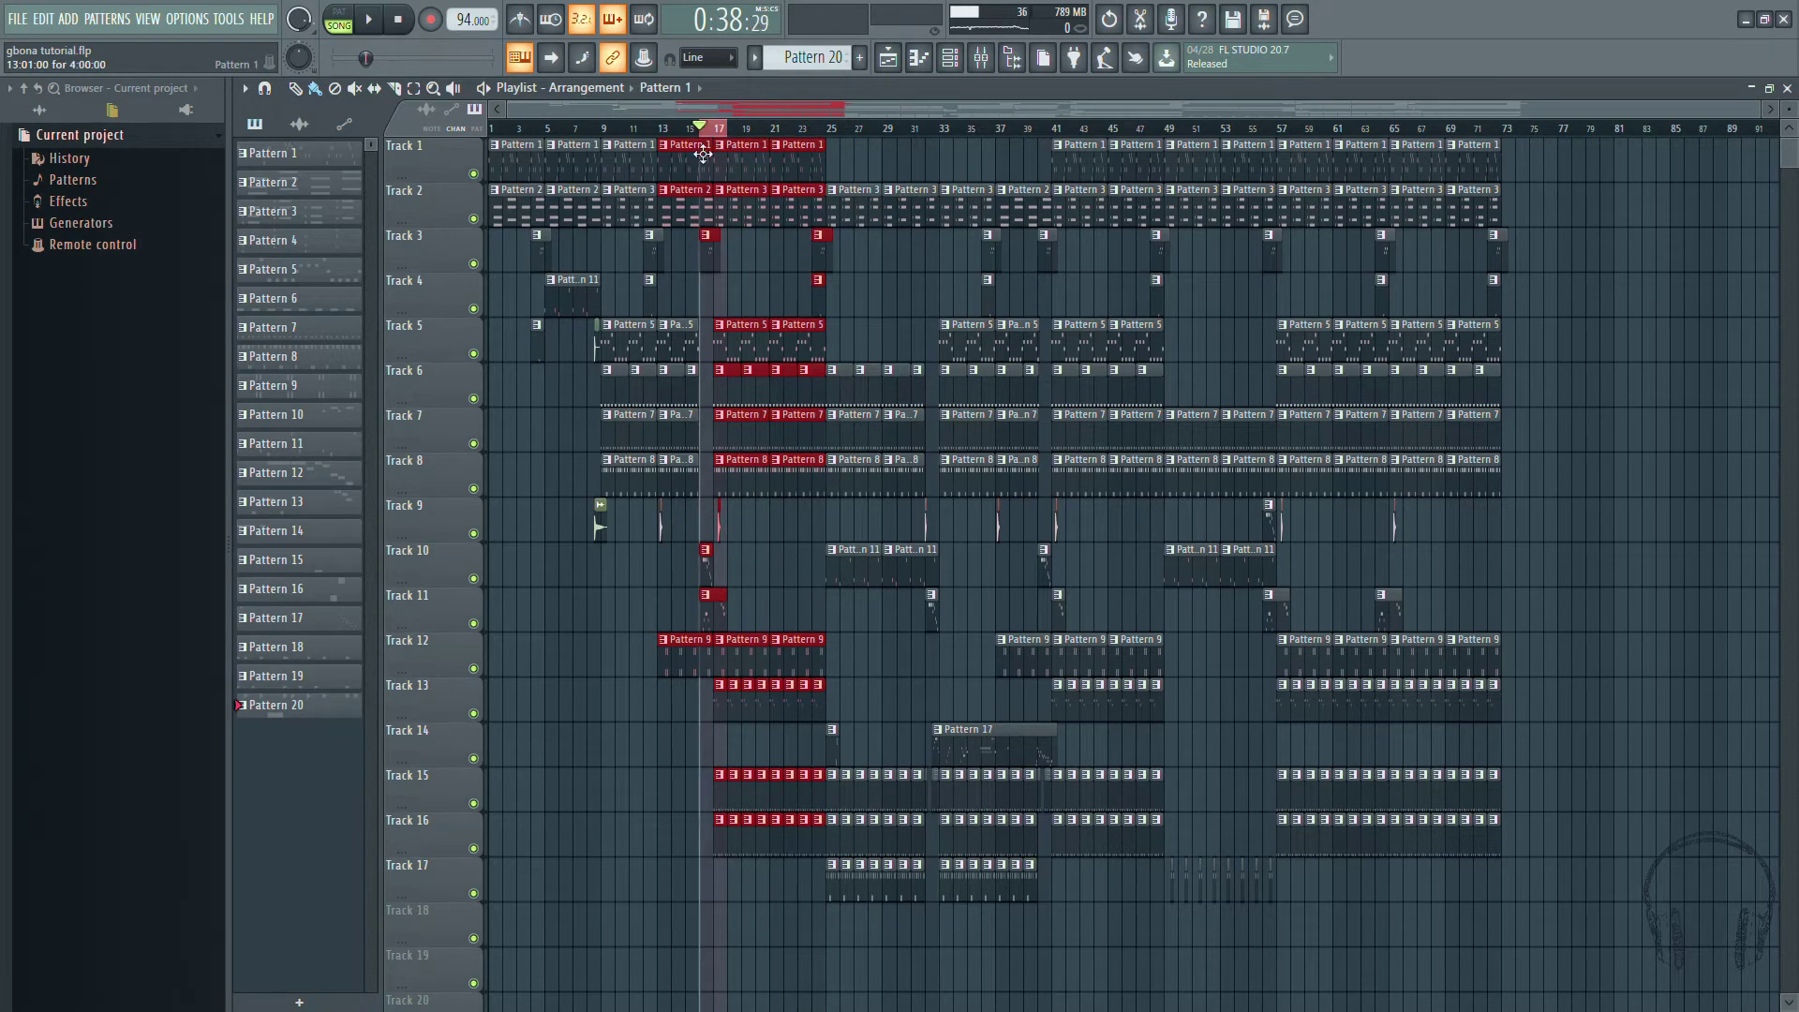
Step: Solo playlist Tracks 9, 10 and 11, audition the transition fill and review the Perc (13) mixer channel
{"action": "right_click", "coordinate": [476, 535]}
{"action": "left_click", "coordinate": [475, 581]}
{"action": "left_click", "coordinate": [475, 625]}
{"action": "key", "text": "space"}
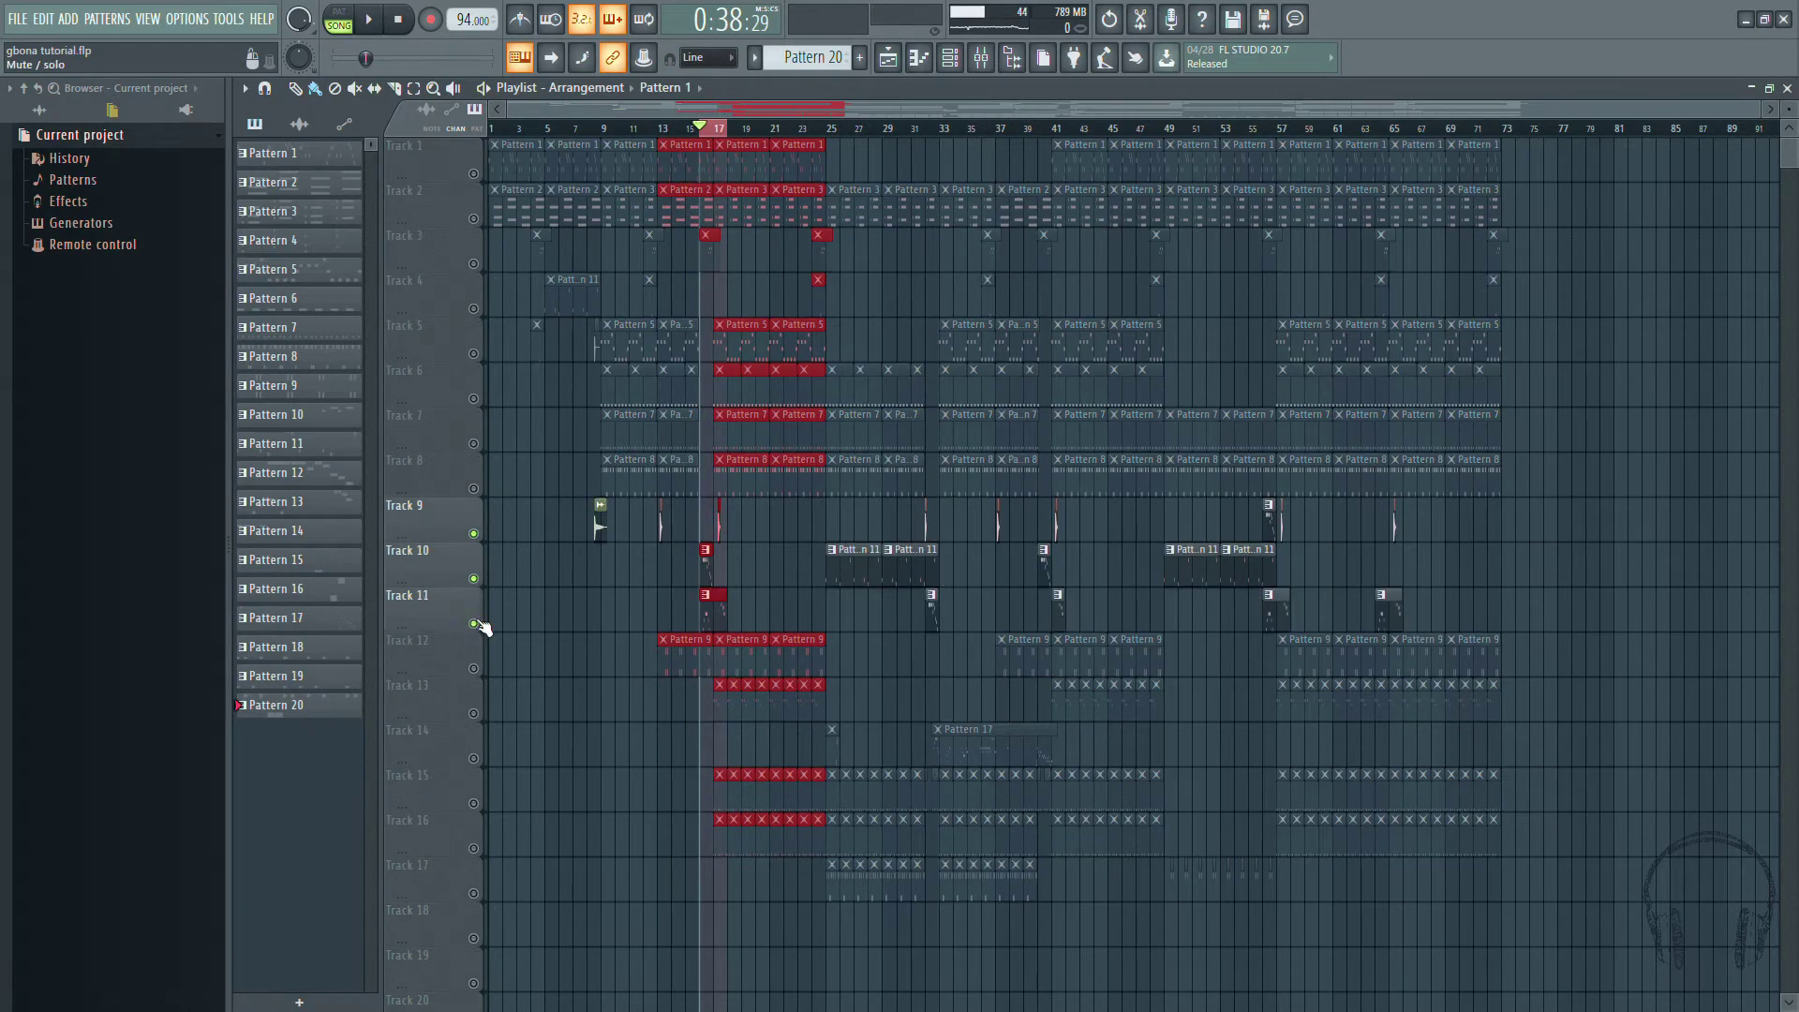
{"action": "left_click", "coordinate": [983, 62]}
{"action": "key", "text": "space"}
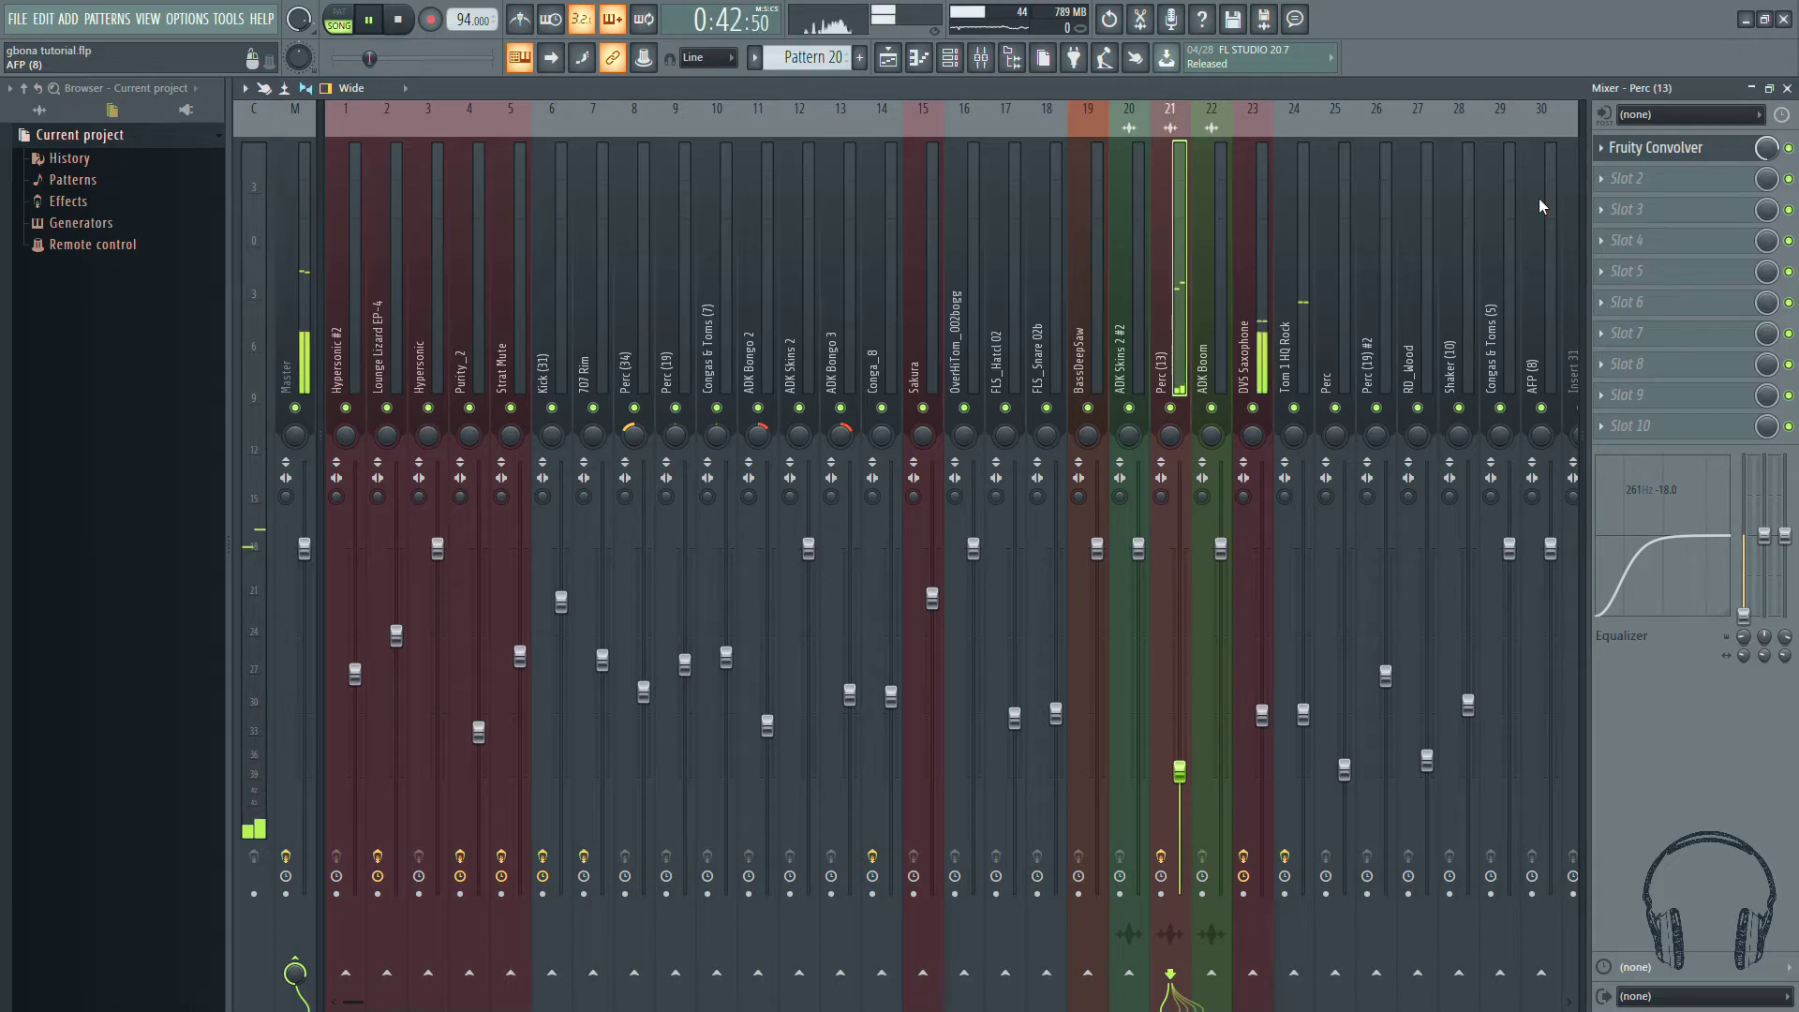
{"action": "left_click", "coordinate": [888, 57]}
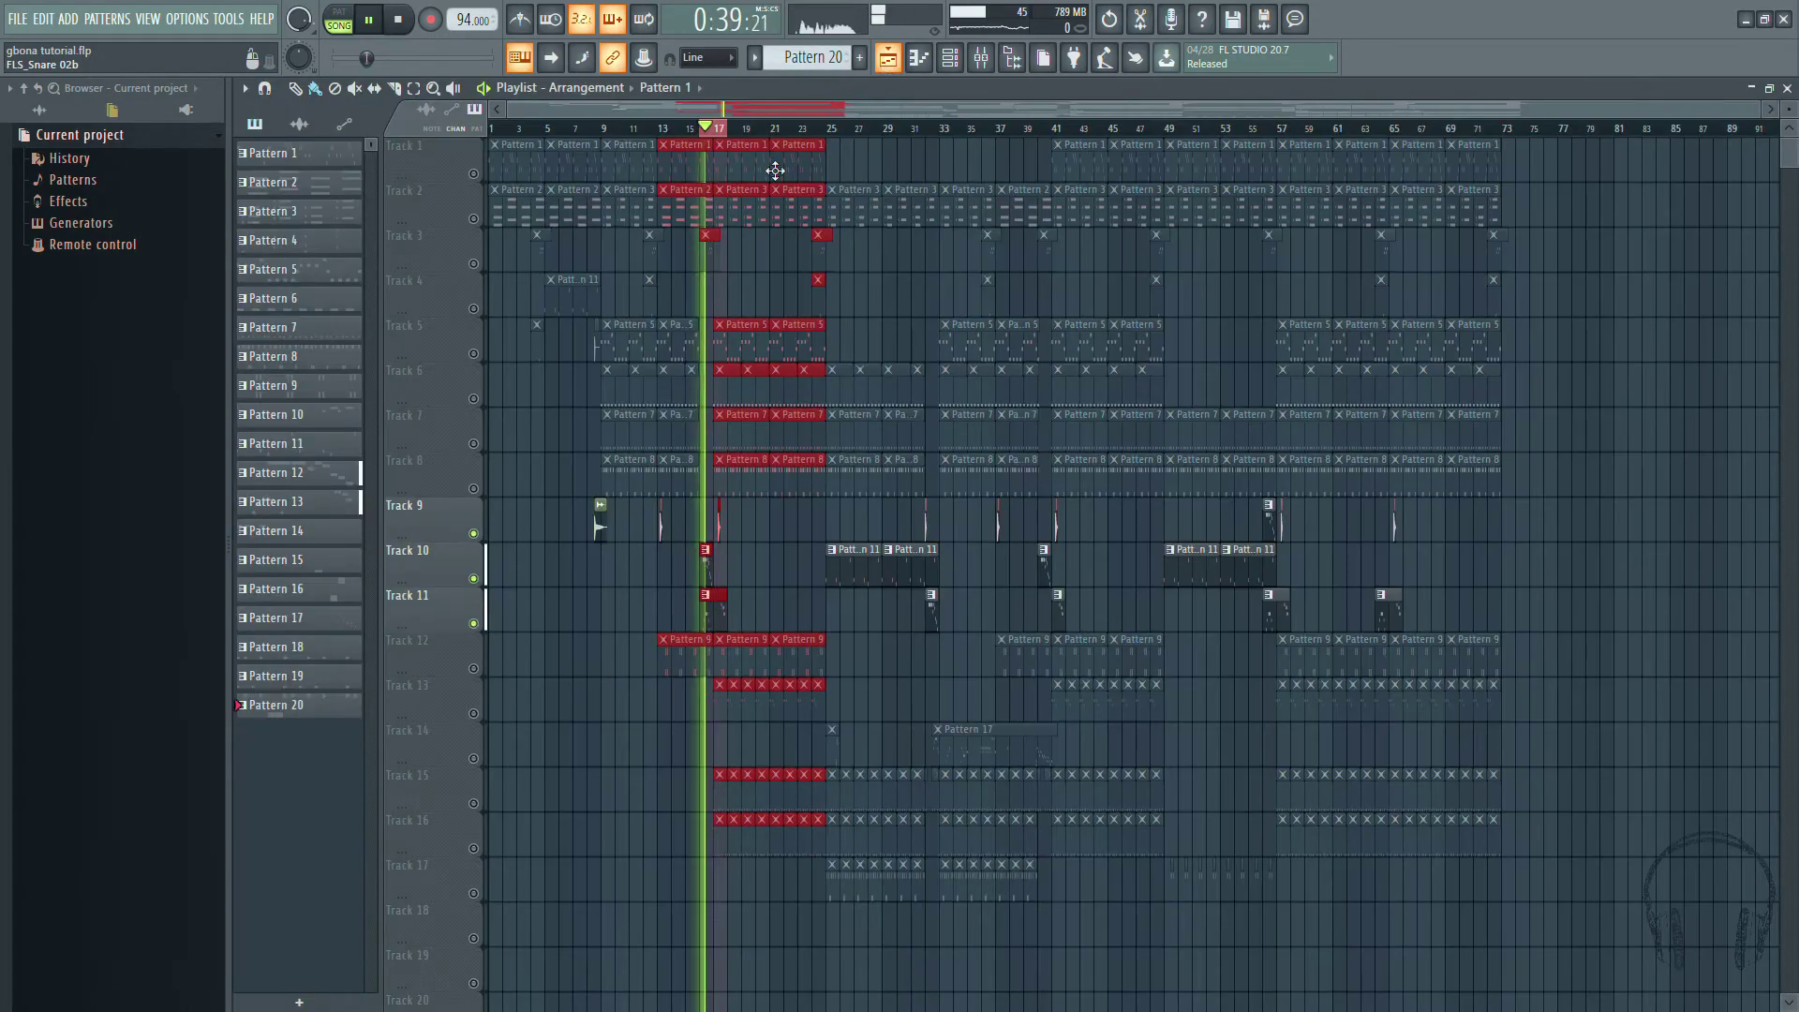
{"action": "key", "text": "space"}
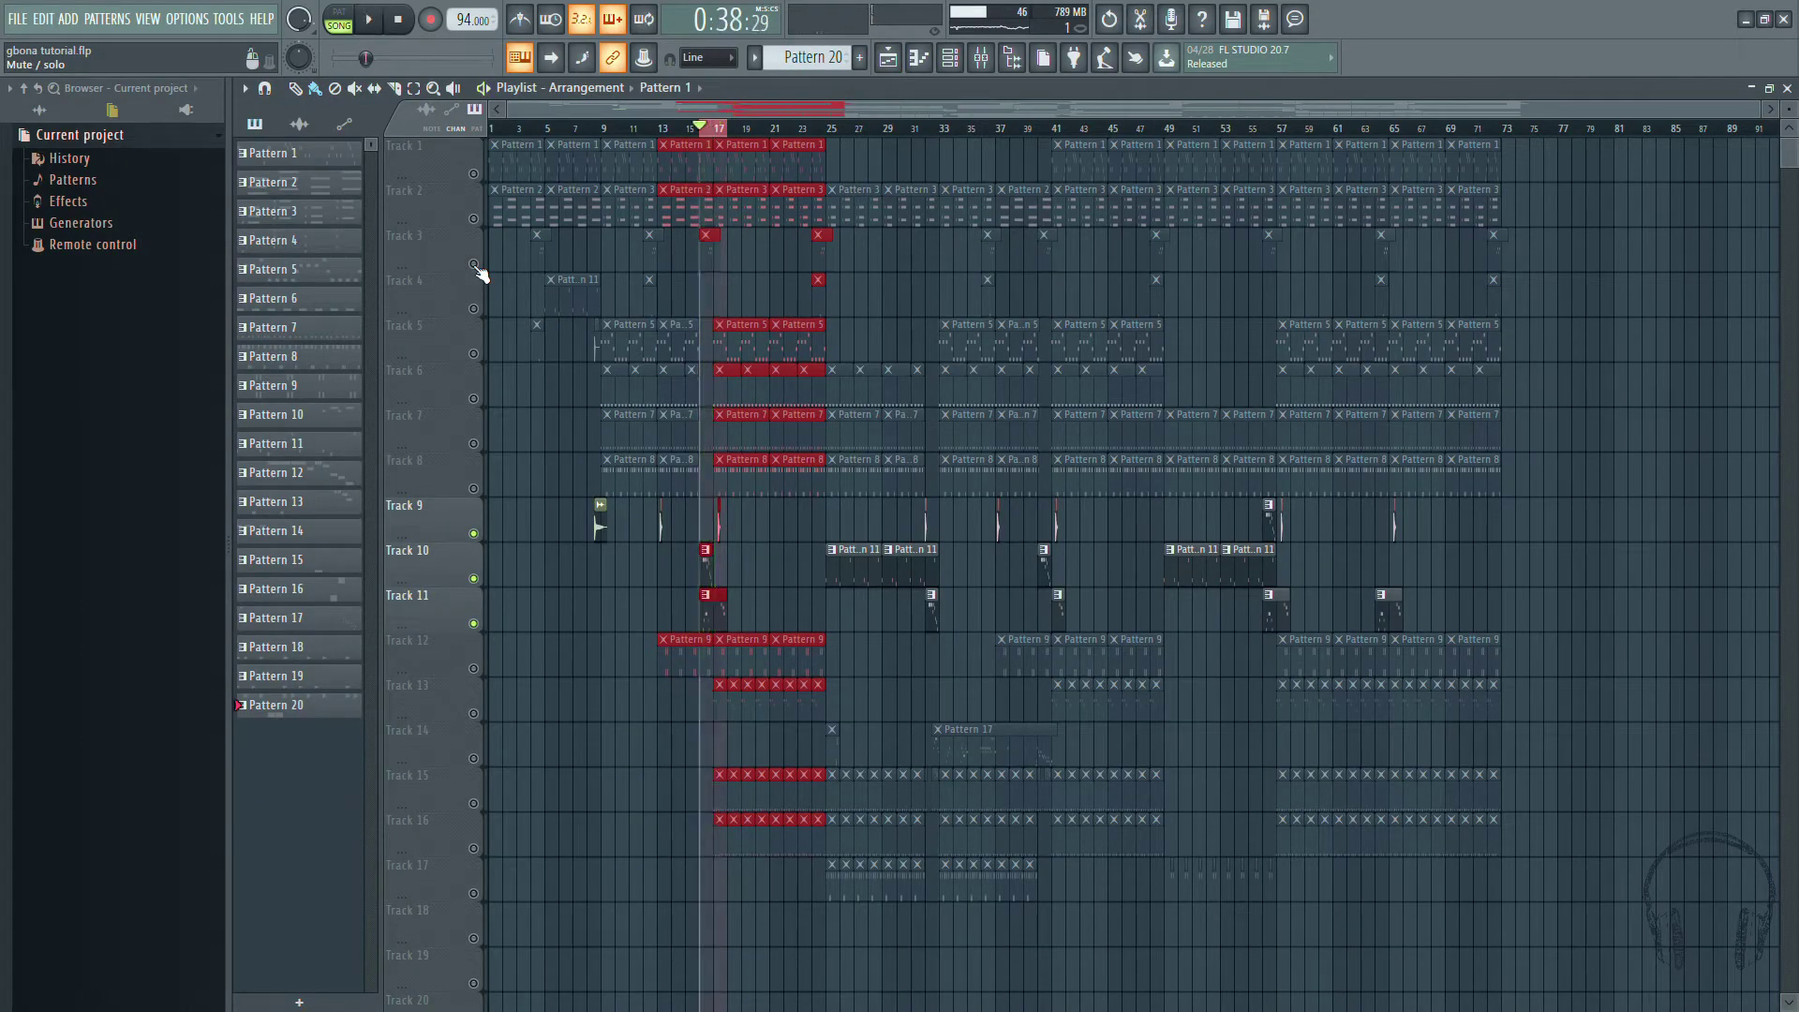
Step: Re-enable all playlist tracks, clear the time selection and return the playhead to the song start
{"action": "right_click", "coordinate": [475, 352]}
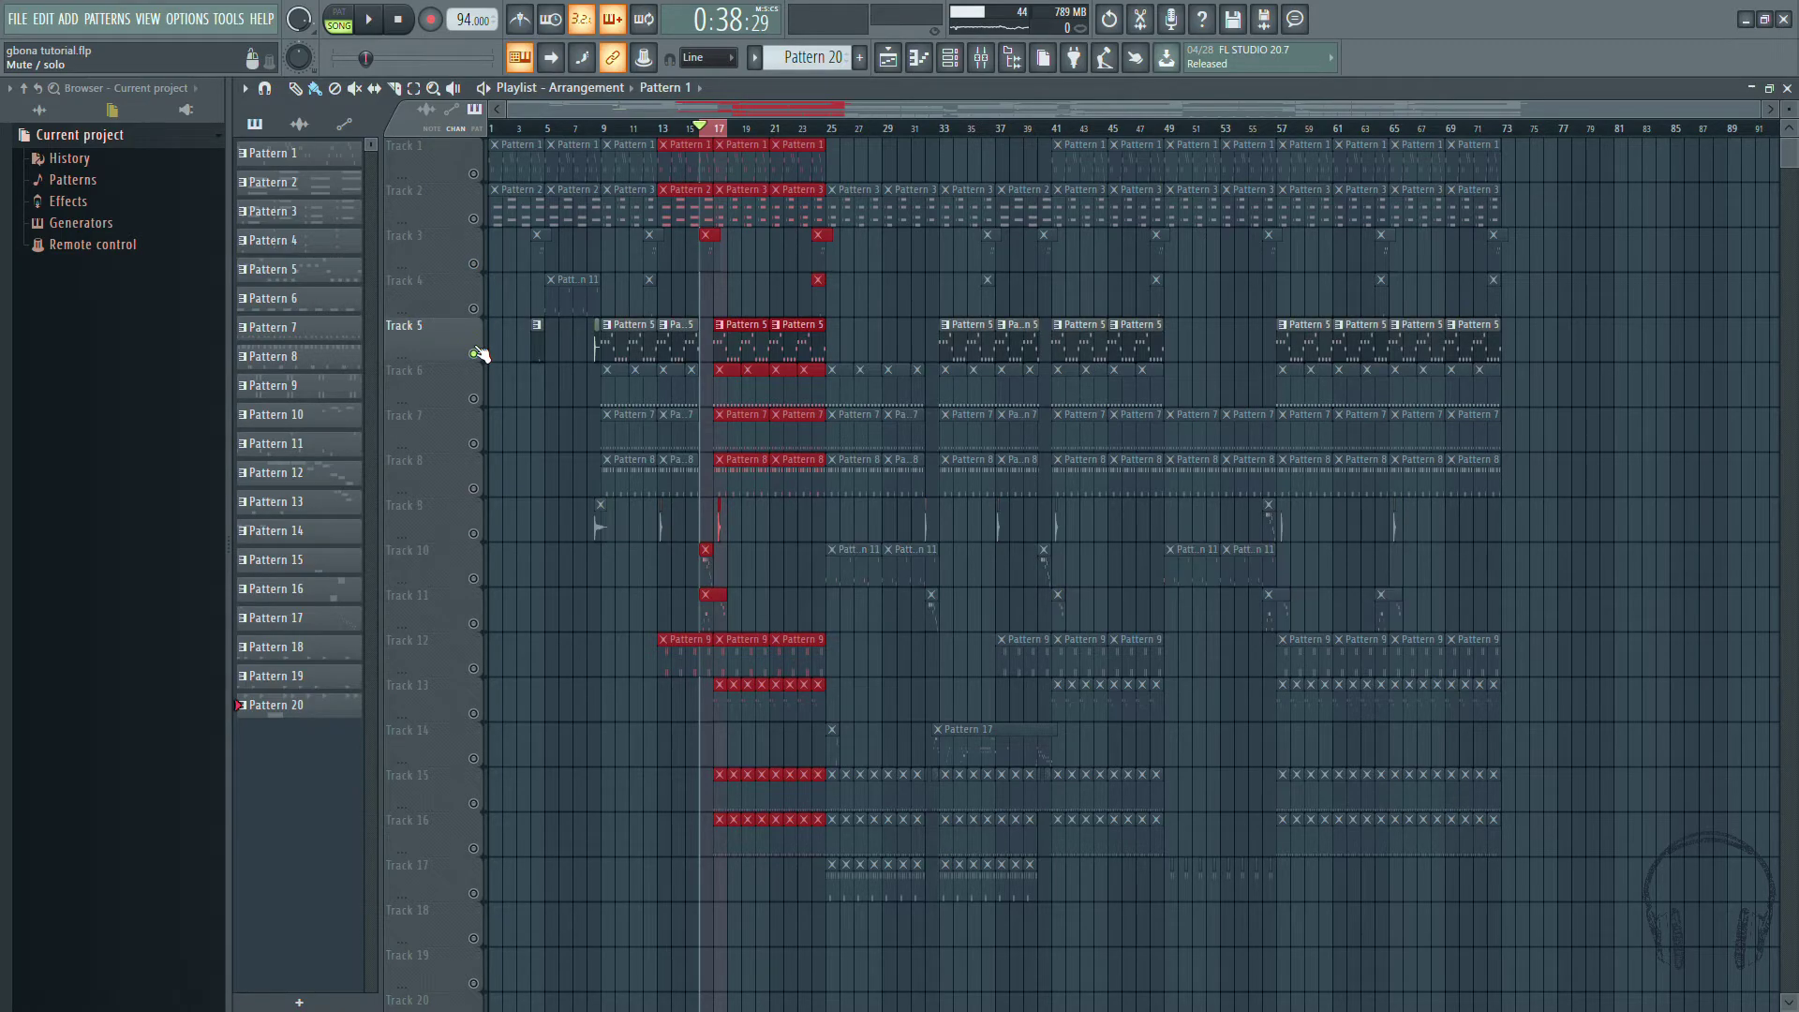
{"action": "right_click", "coordinate": [475, 352]}
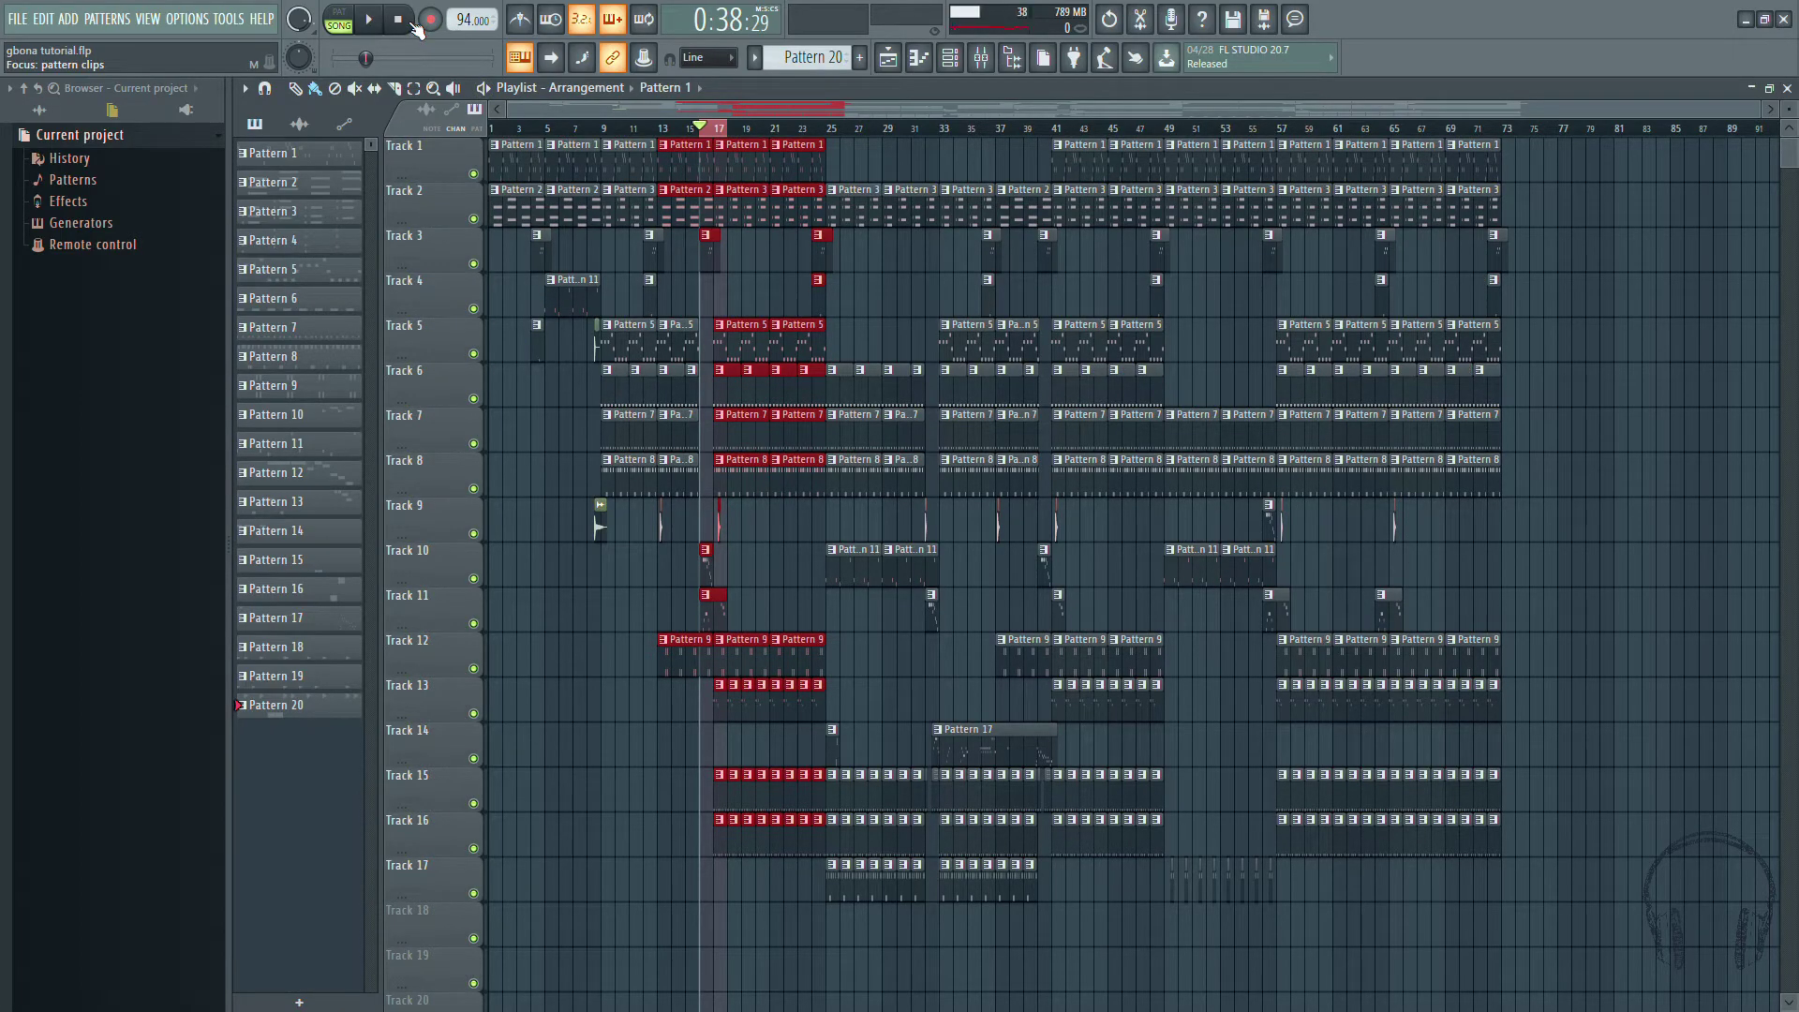
{"action": "left_click", "coordinate": [709, 150]}
{"action": "left_click", "coordinate": [403, 26]}
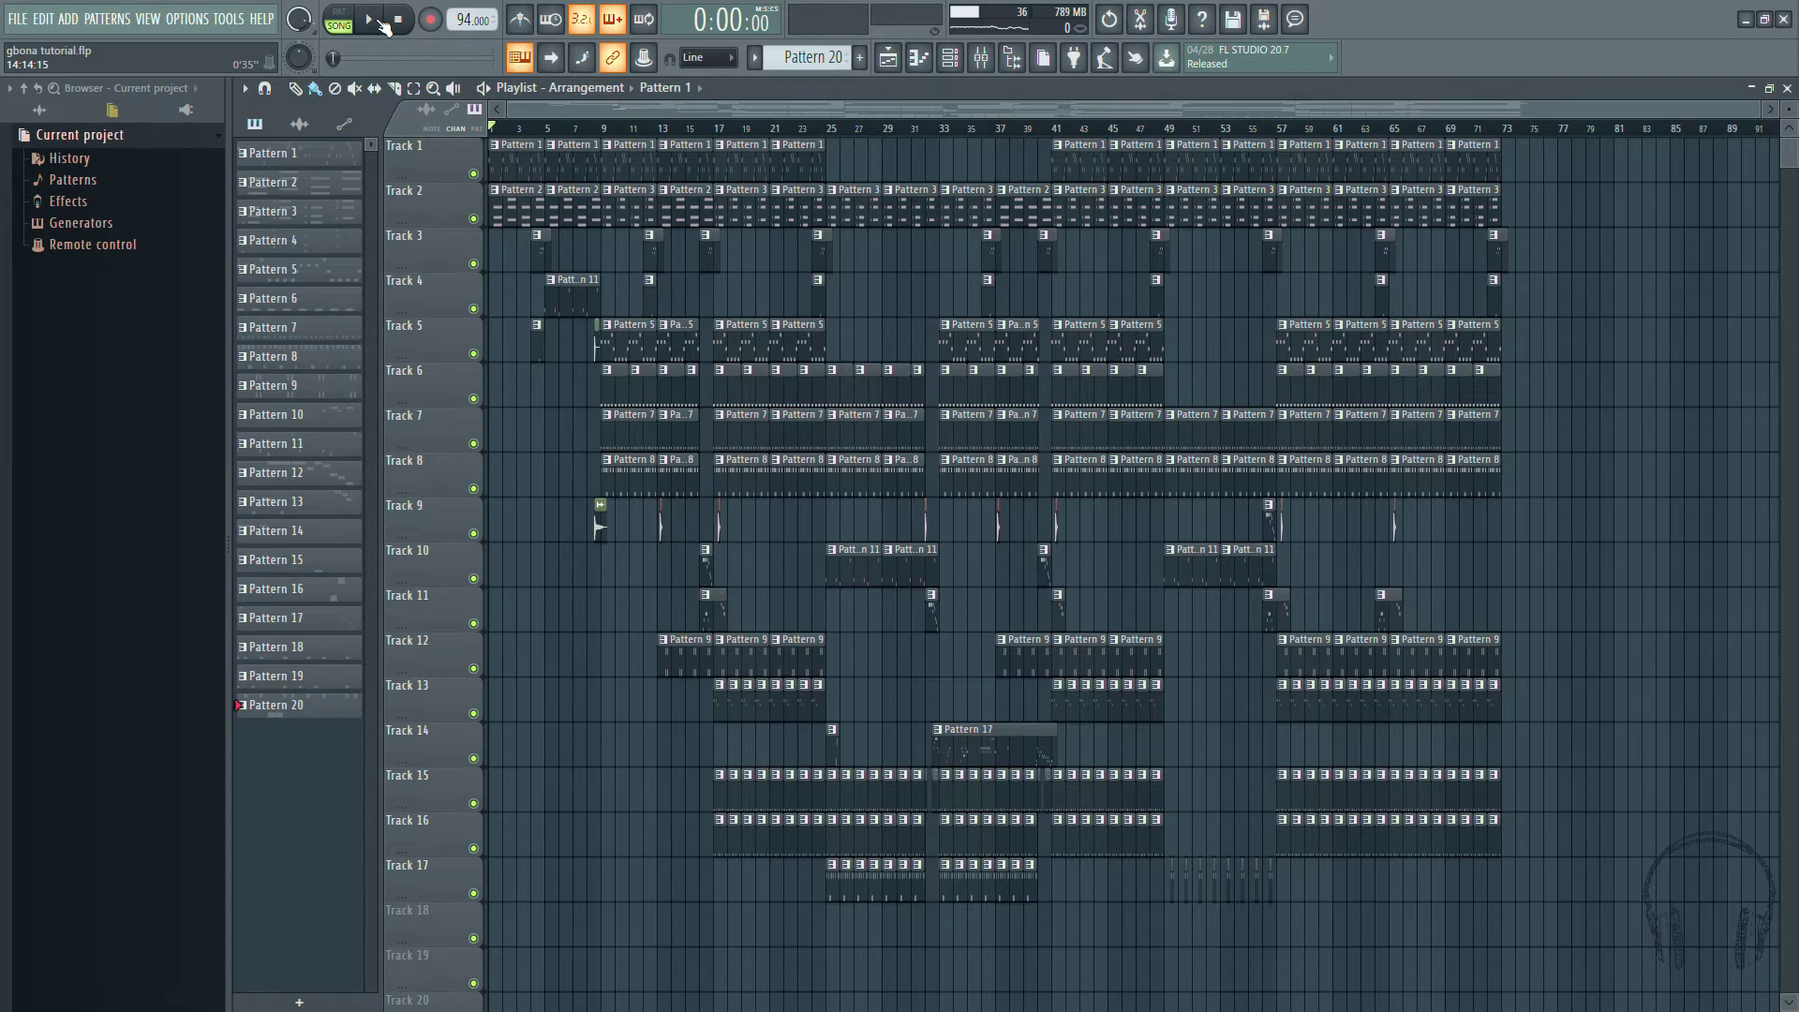
Step: Audition the intro from the start, and solo Tracks 3 and 5 while playing from about bar 4
{"action": "left_click", "coordinate": [369, 19]}
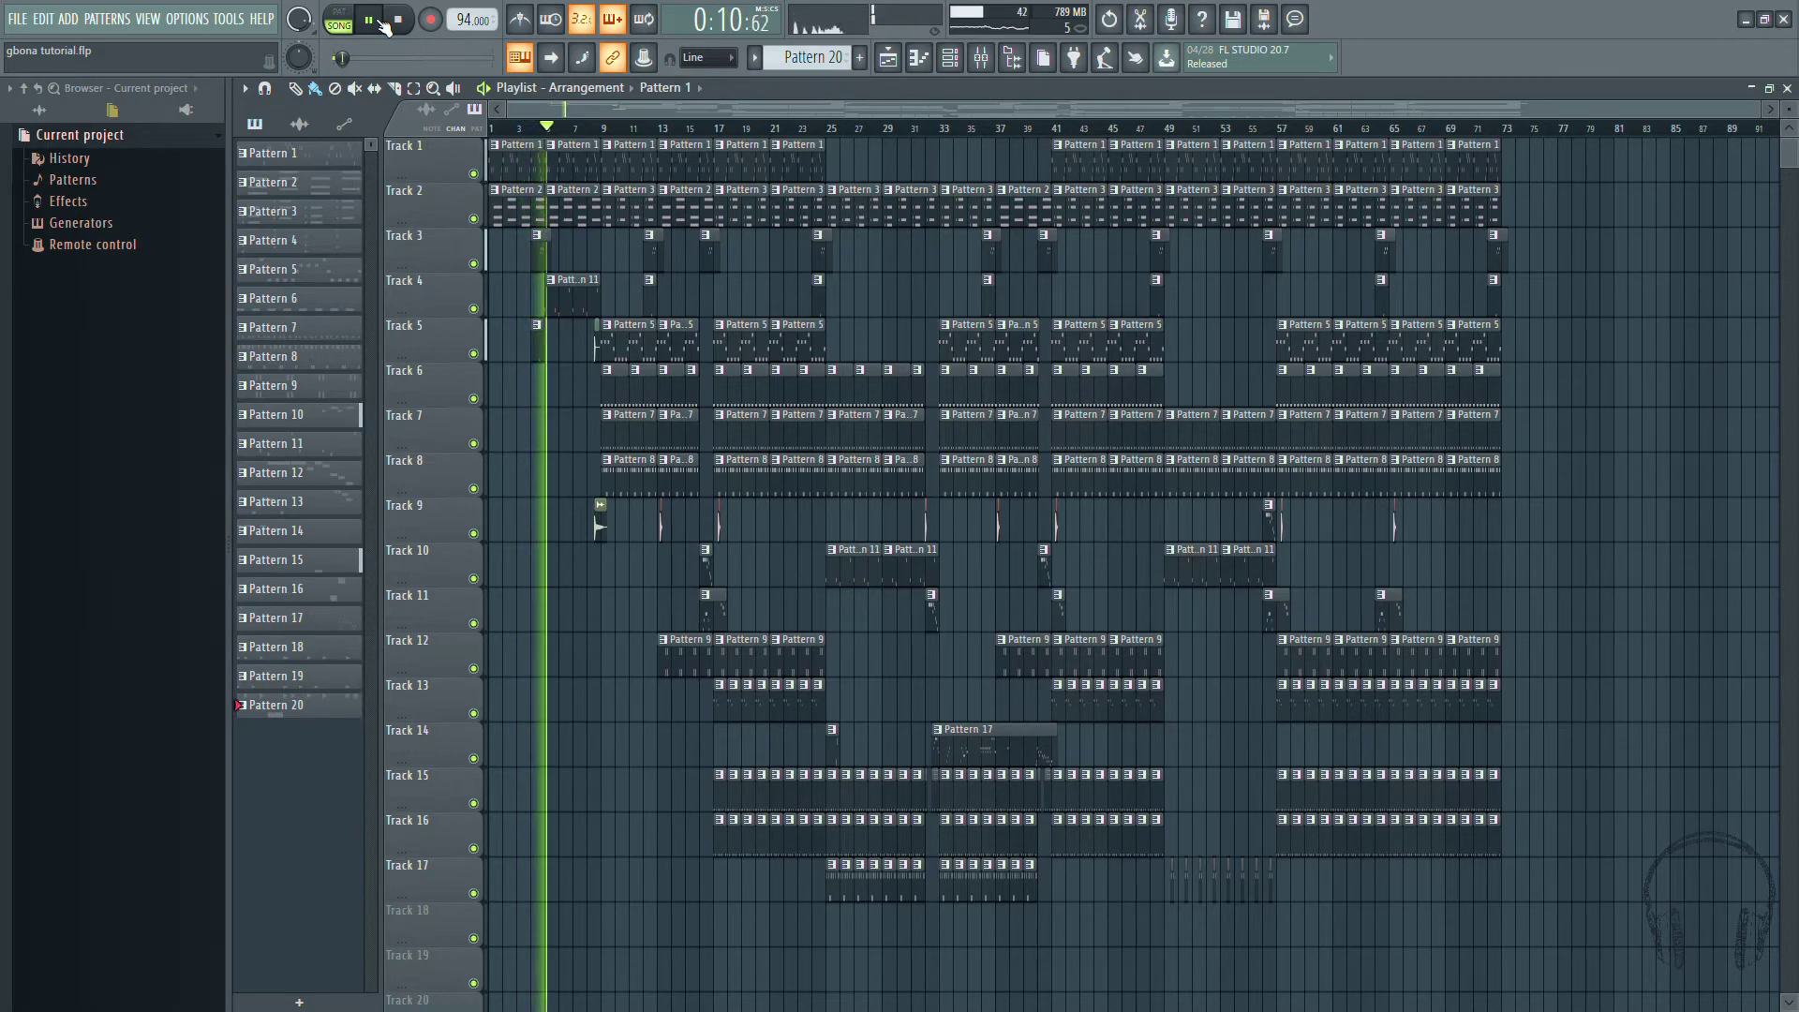
{"action": "left_click", "coordinate": [380, 22]}
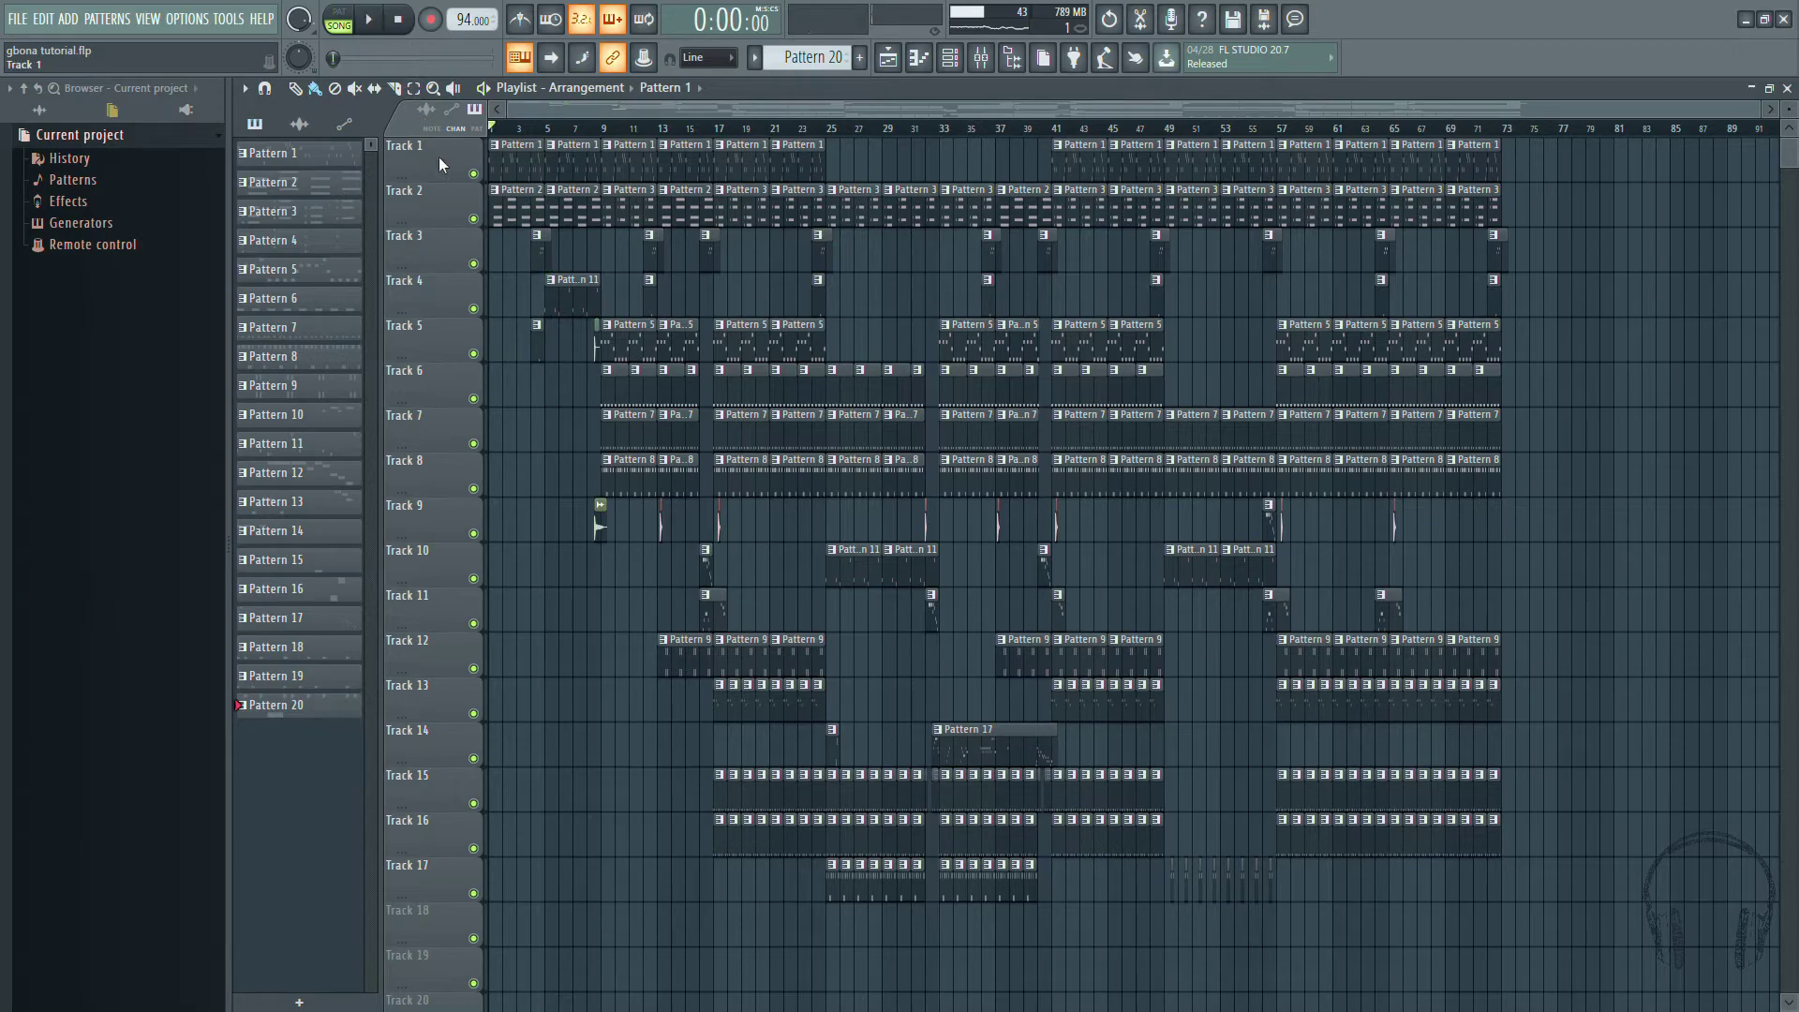
{"action": "left_click", "coordinate": [531, 129]}
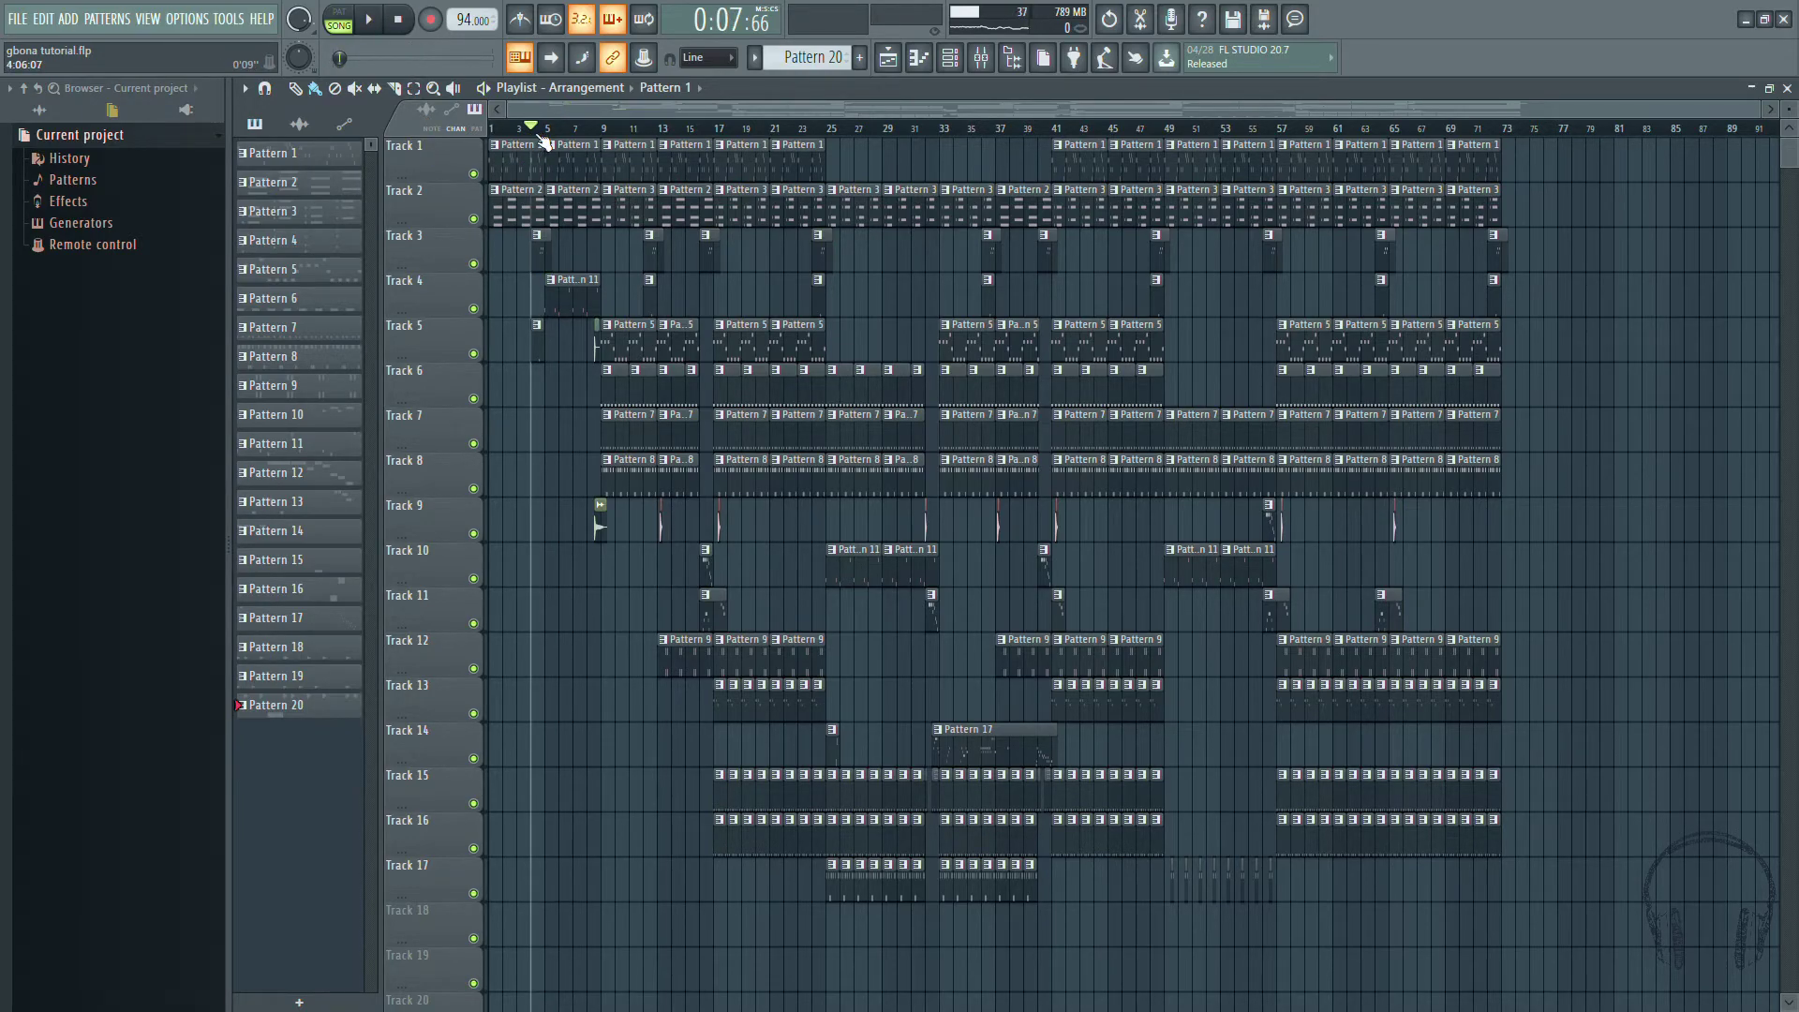
{"action": "key", "text": "space"}
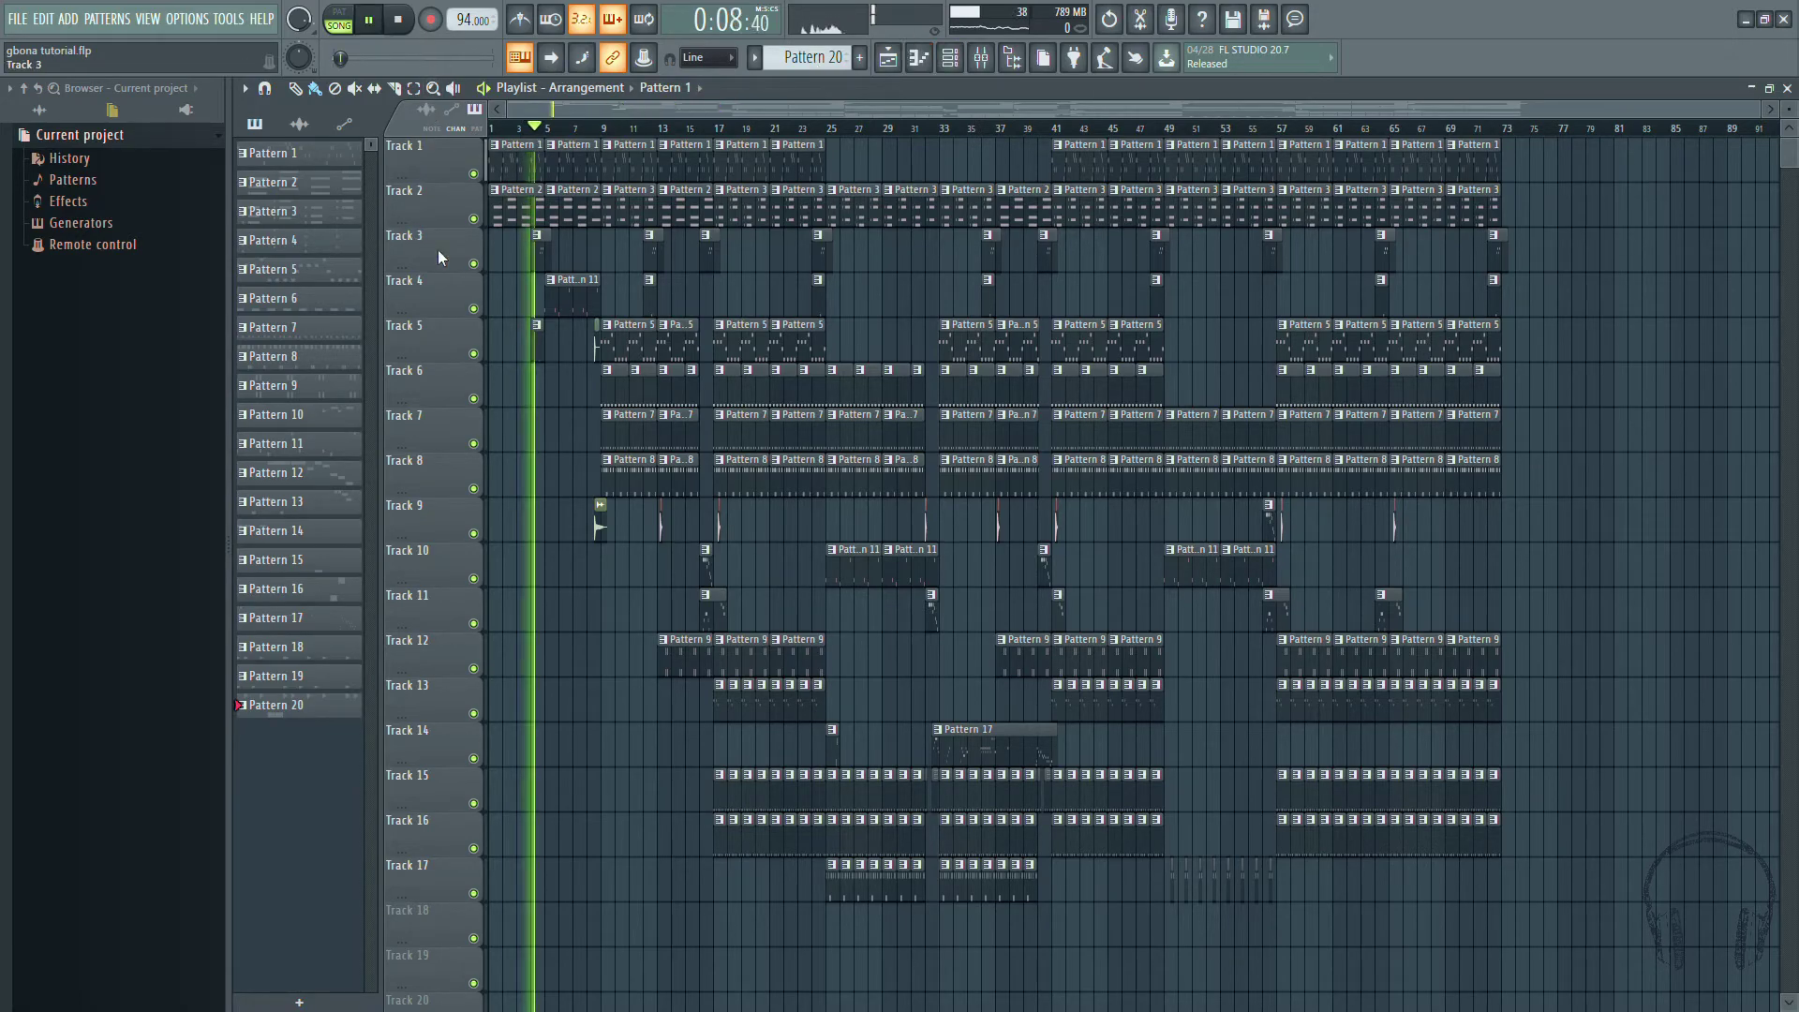
{"action": "left_click", "coordinate": [473, 264], "text": "ctrl"}
{"action": "left_click", "coordinate": [474, 354]}
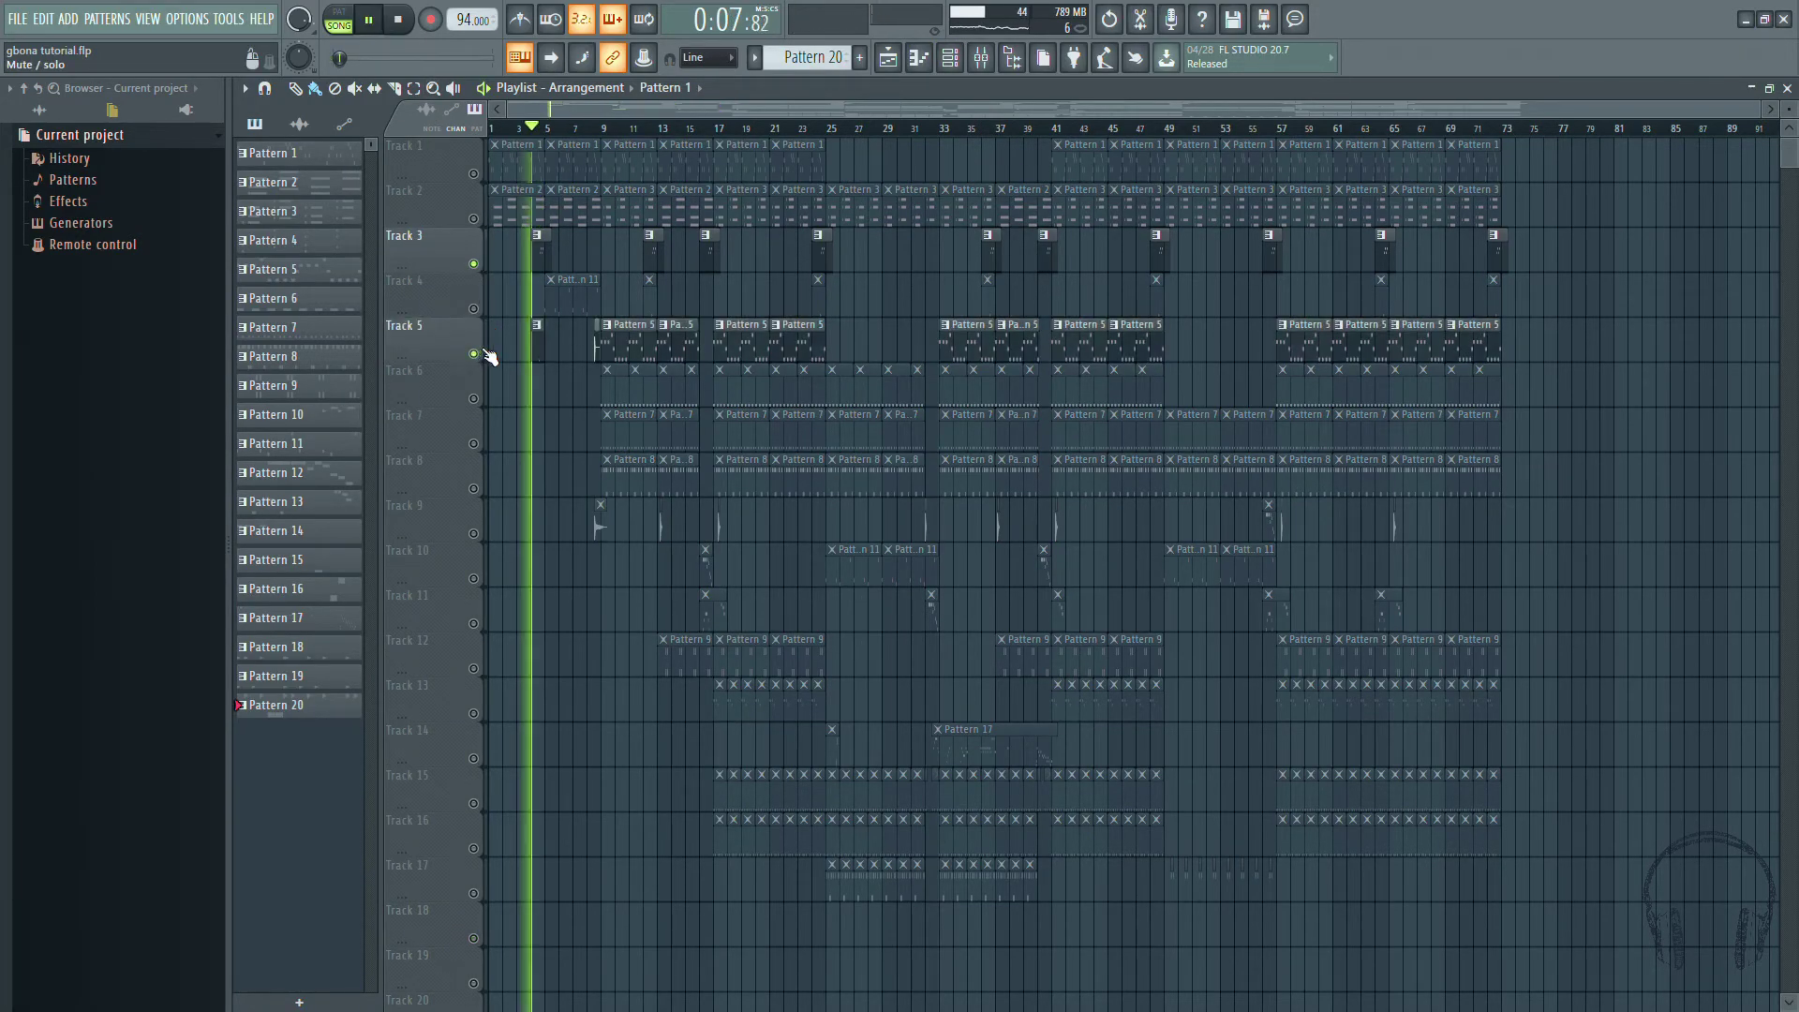
Step: Lower the OverHiTom_002bogg channel's volume and cut its low EQ band by -18.0 at 178 Hz
{"action": "left_click", "coordinate": [1001, 72]}
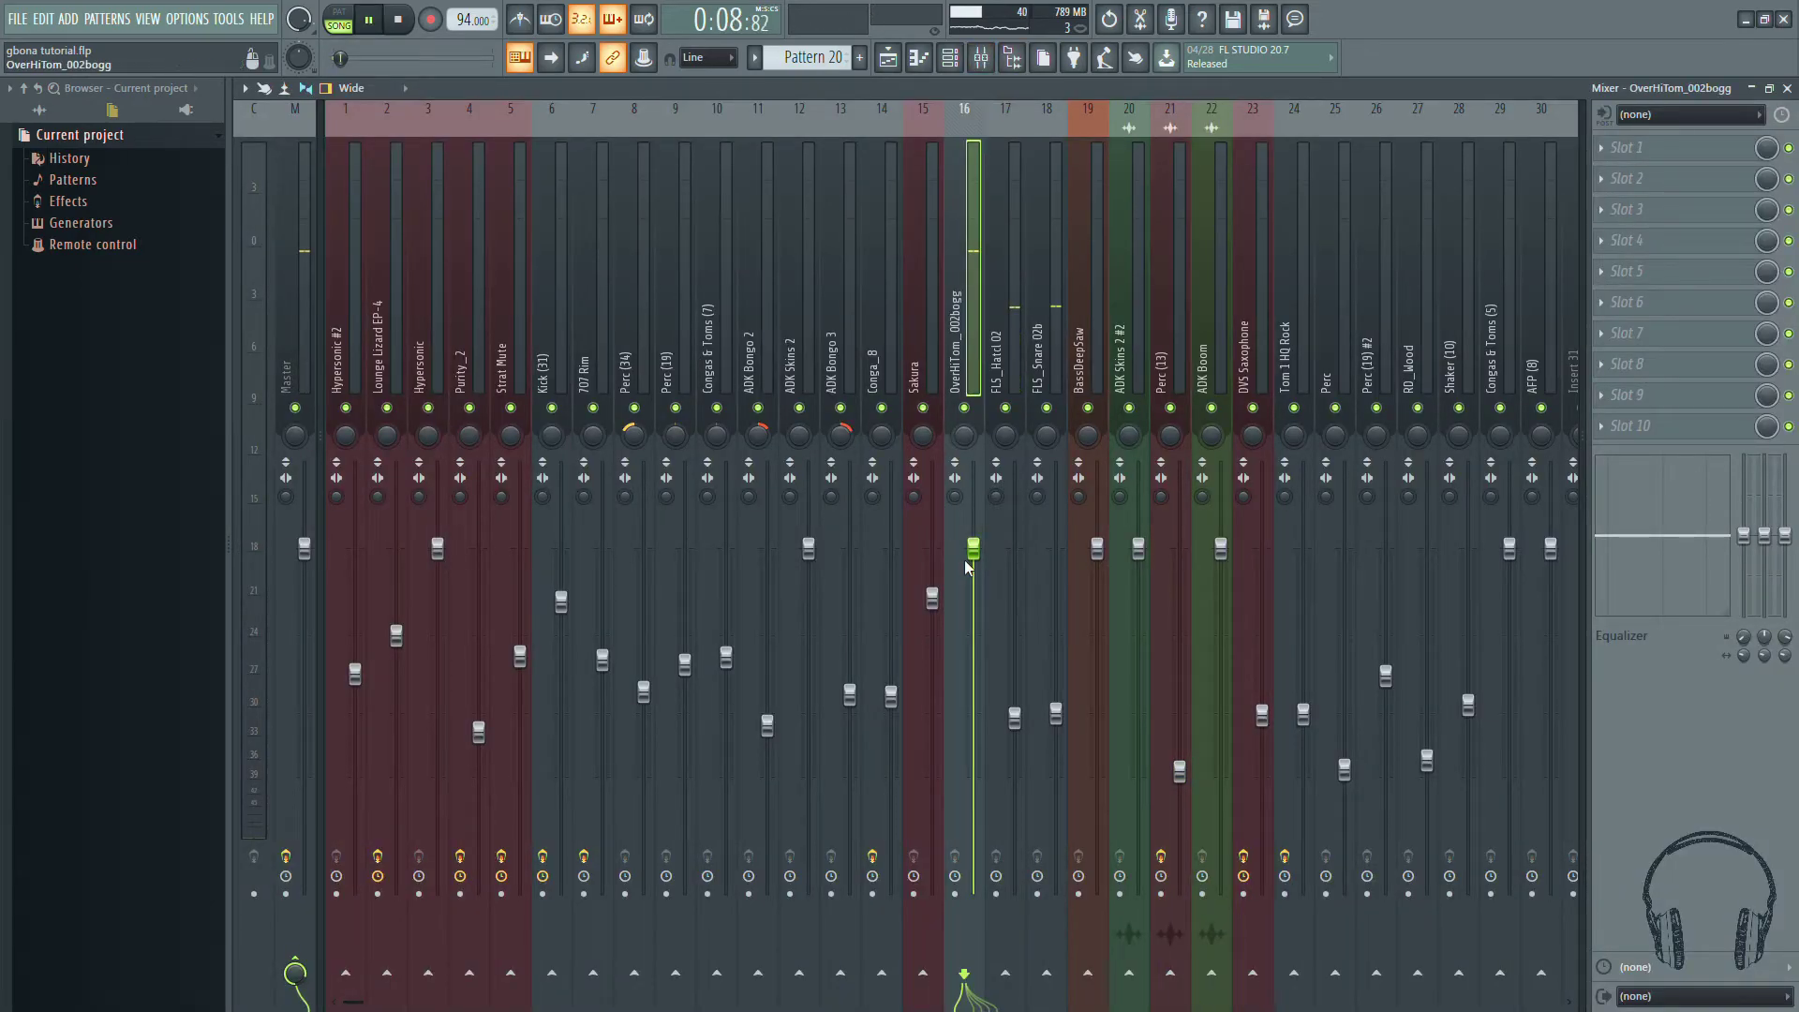
{"action": "left_click_drag", "start_coordinate": [978, 561], "coordinate": [978, 631]}
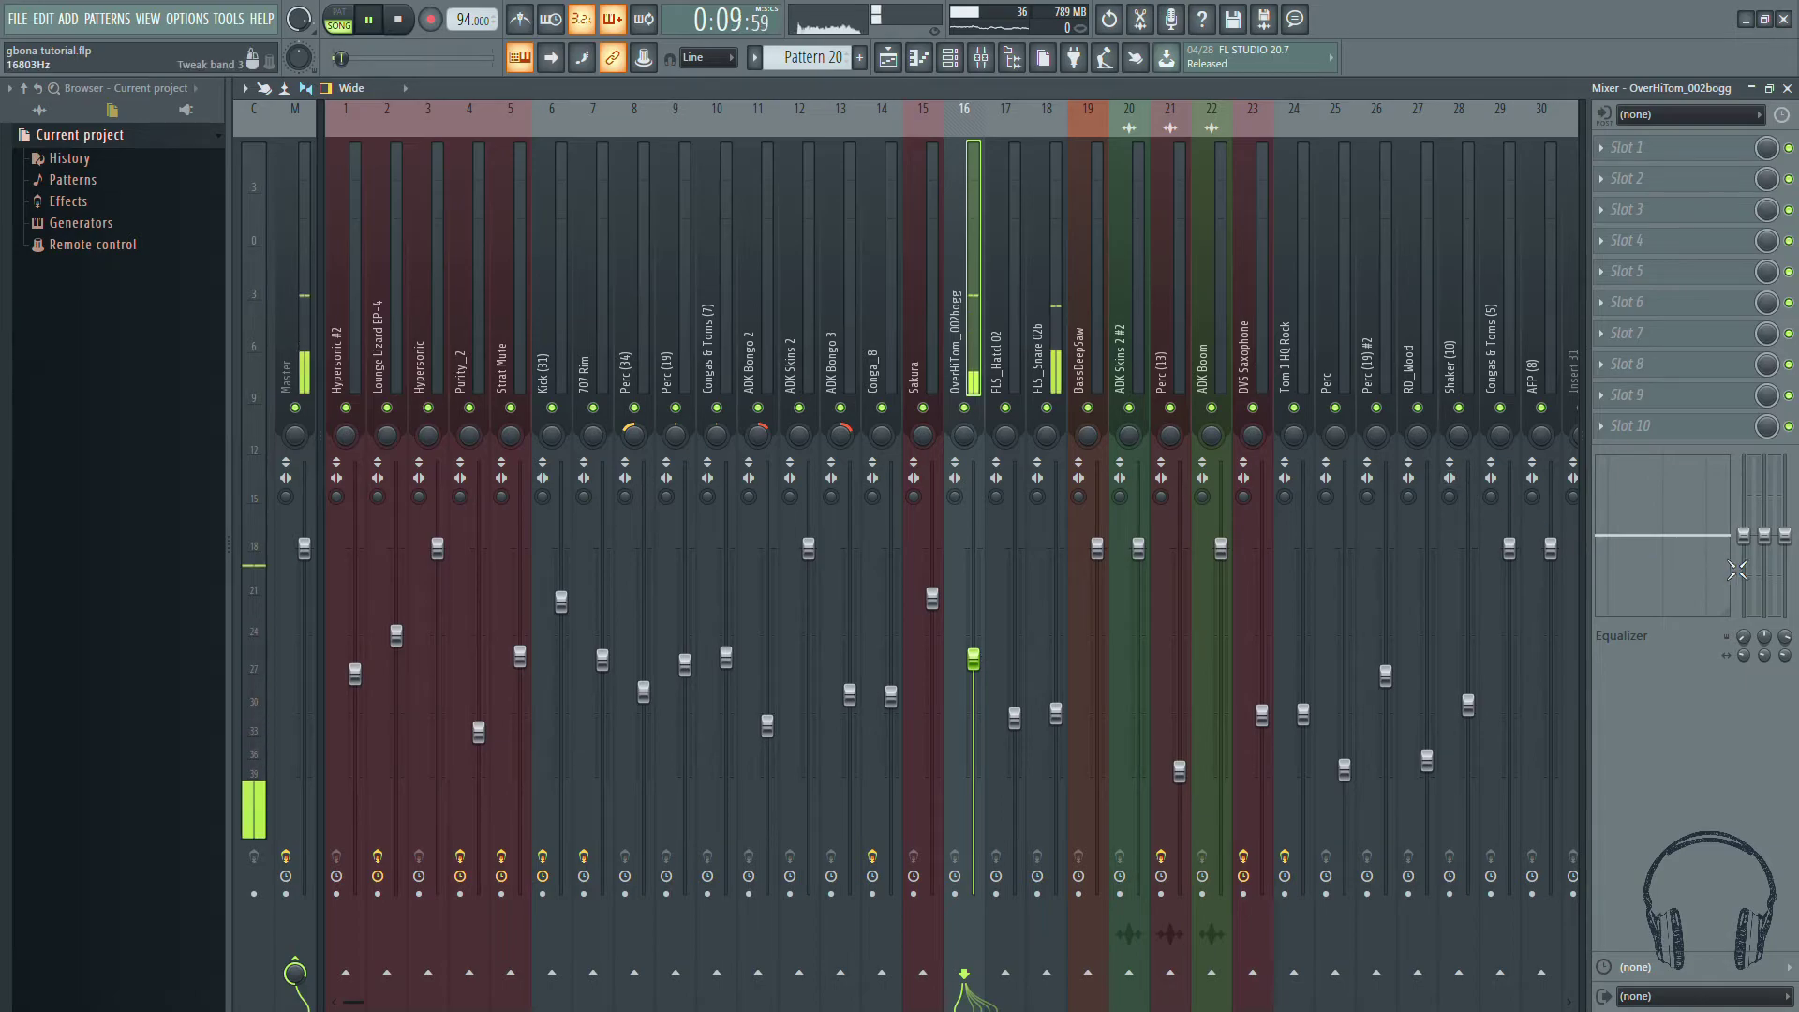
{"action": "left_click_drag", "start_coordinate": [1744, 535], "coordinate": [1744, 616]}
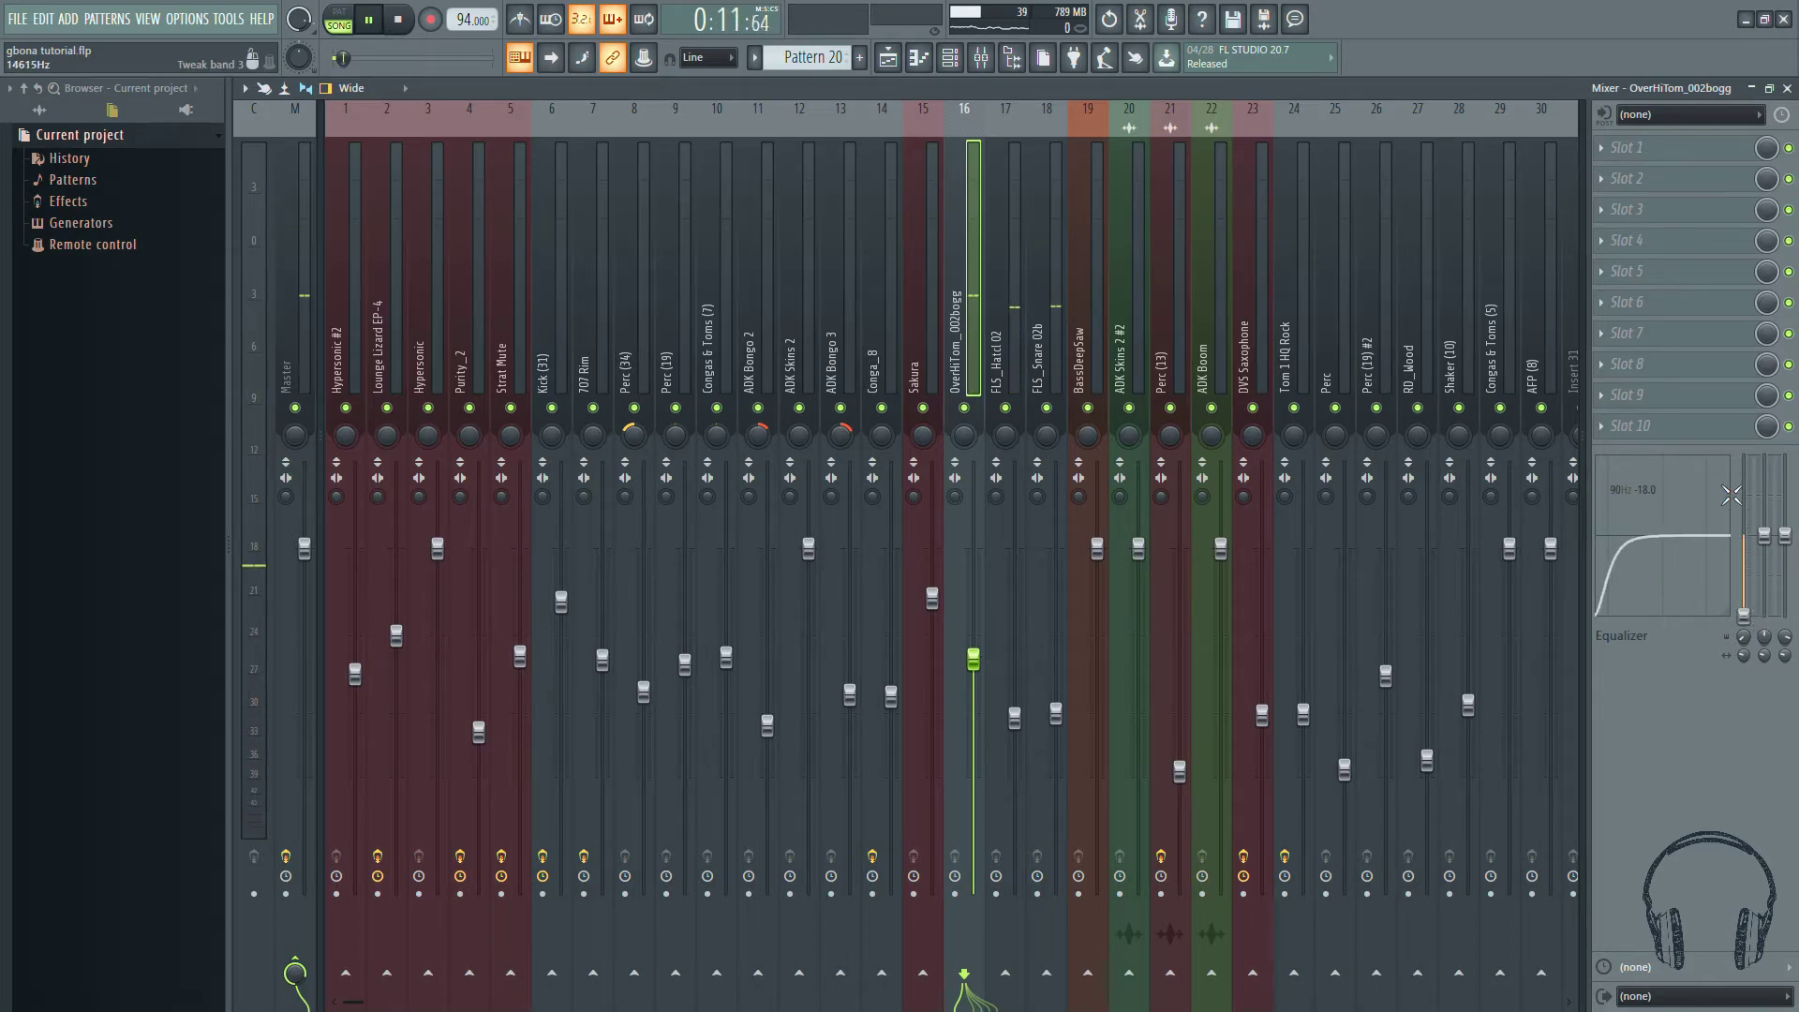
{"action": "scroll", "coordinate": [1749, 645], "scroll_direction": "up", "scroll_amount": 6}
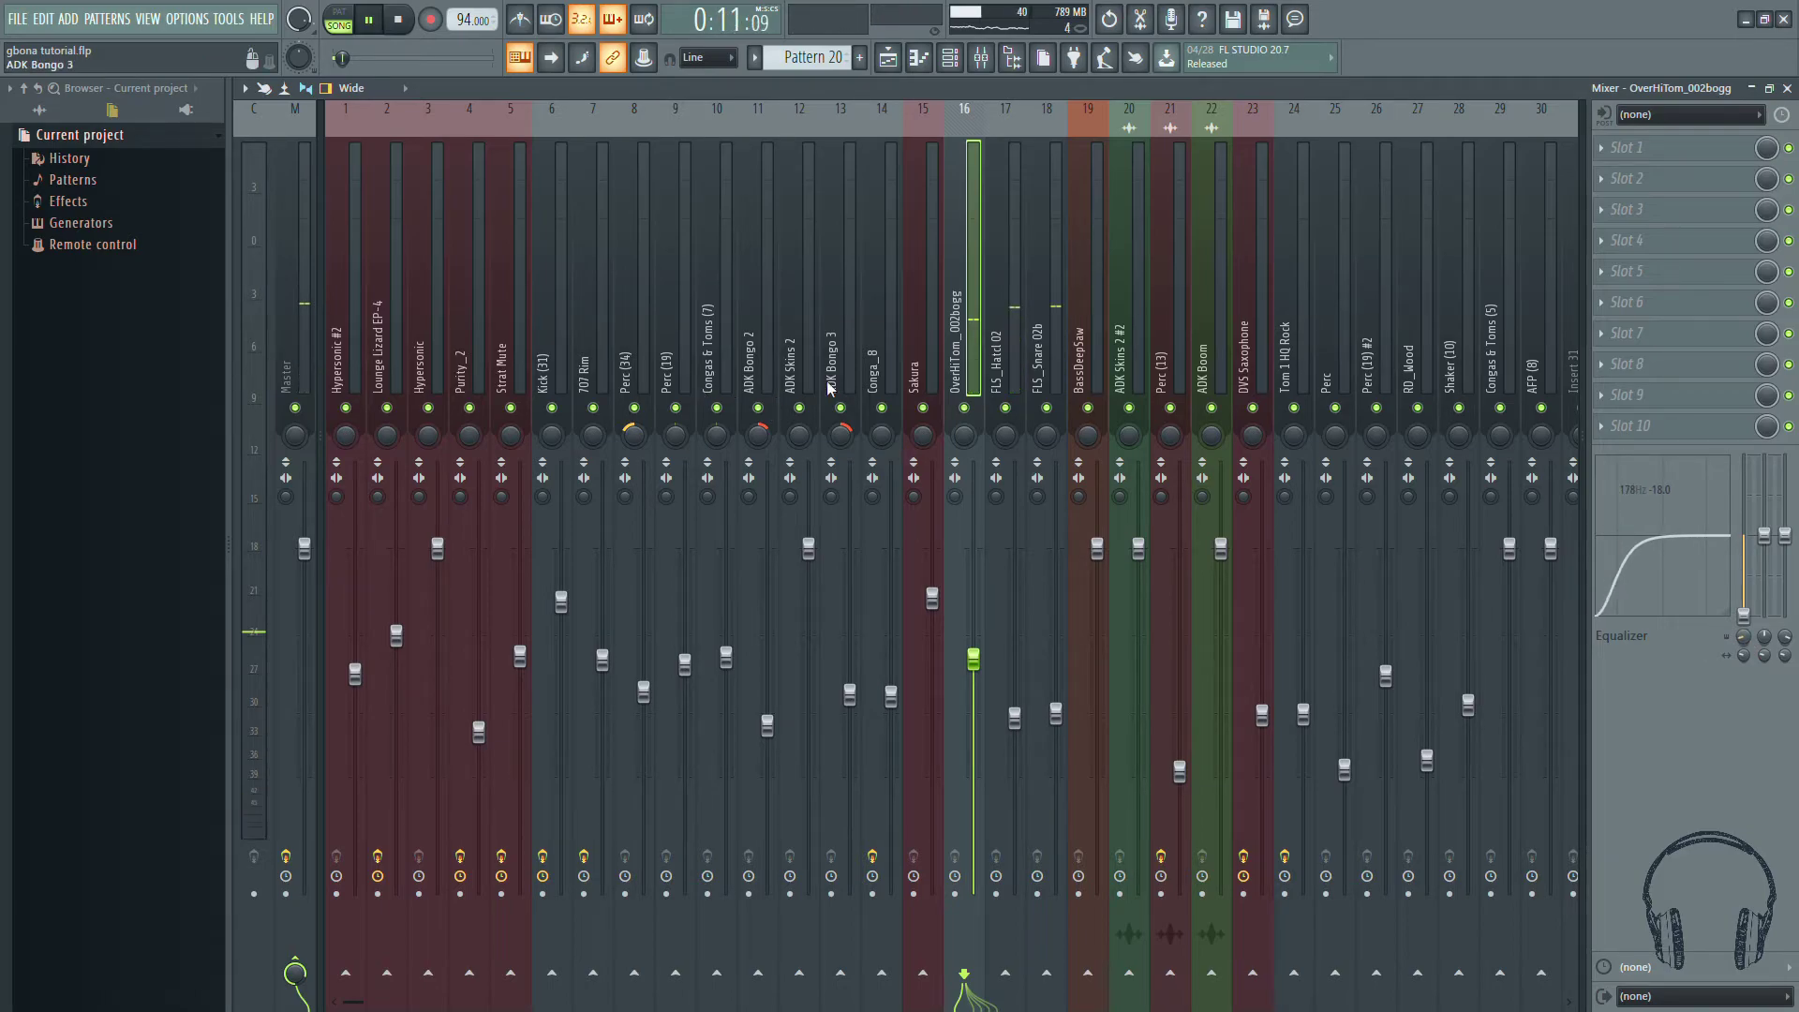
Step: Stop playback and unsolo Tracks 3 and 5 so that every playlist track is active
{"action": "left_click", "coordinate": [891, 60]}
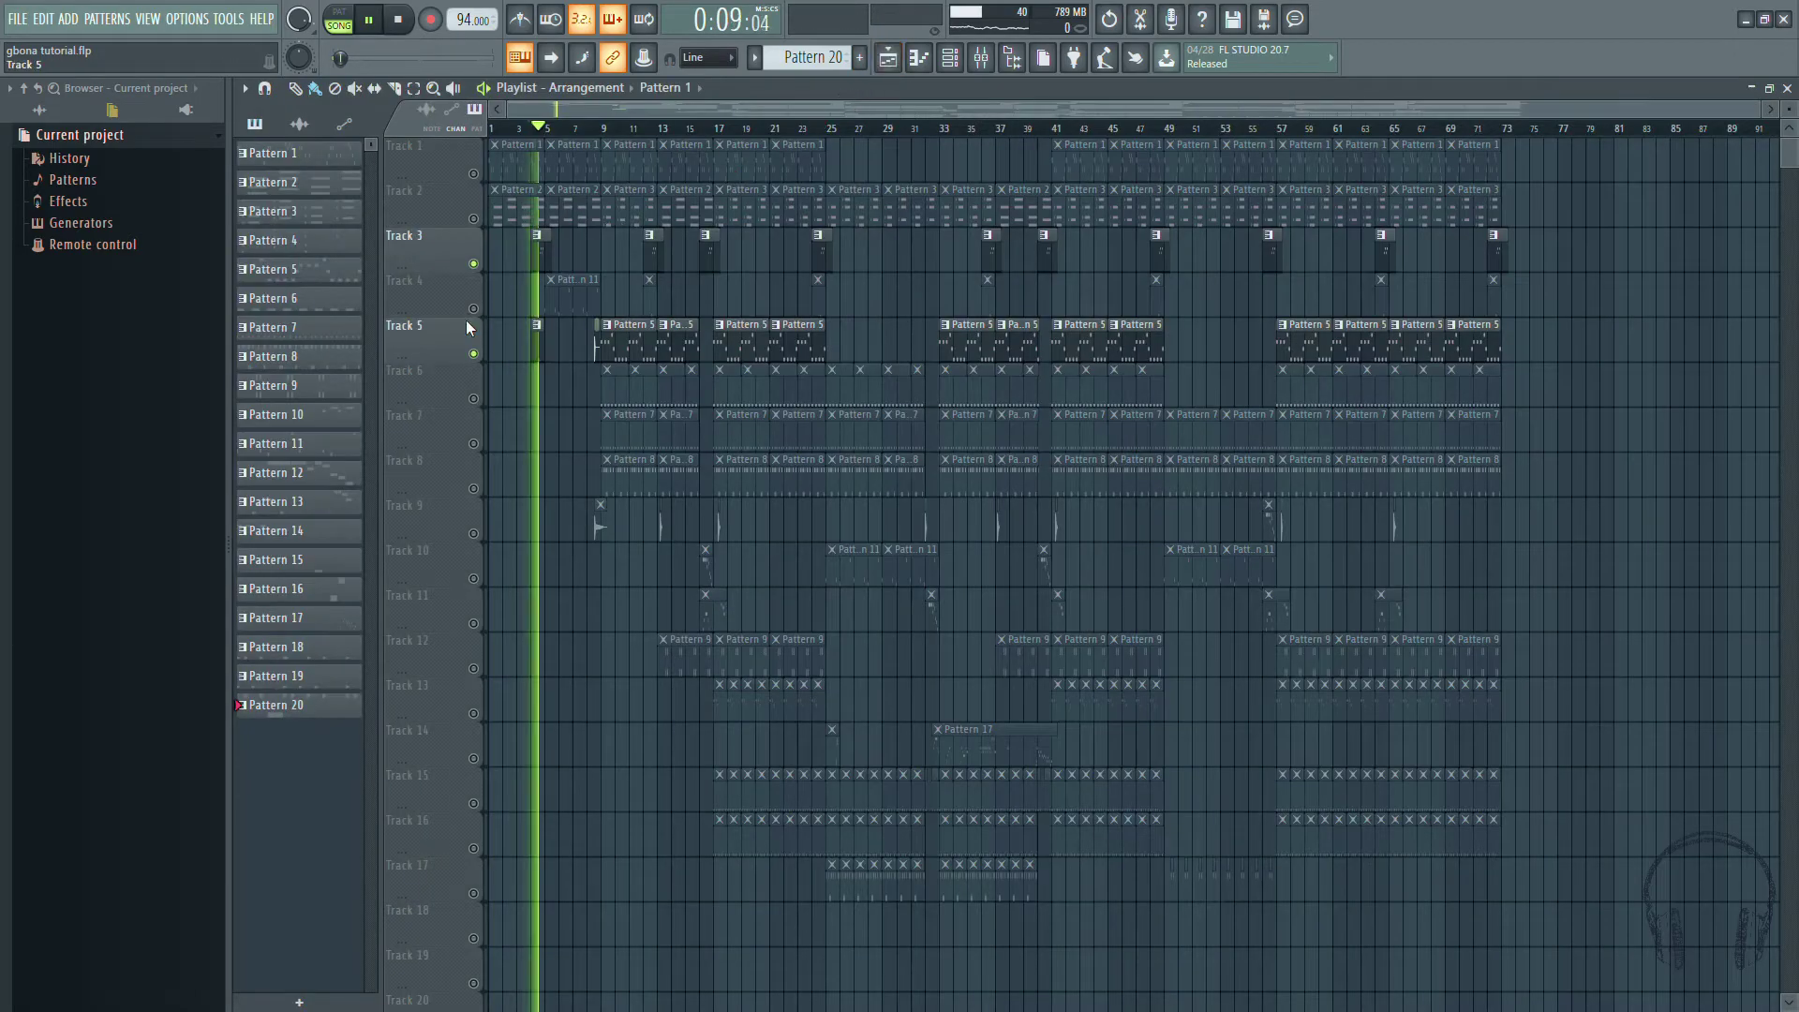
{"action": "key", "text": "space"}
{"action": "right_click", "coordinate": [475, 355]}
{"action": "right_click", "coordinate": [475, 355]}
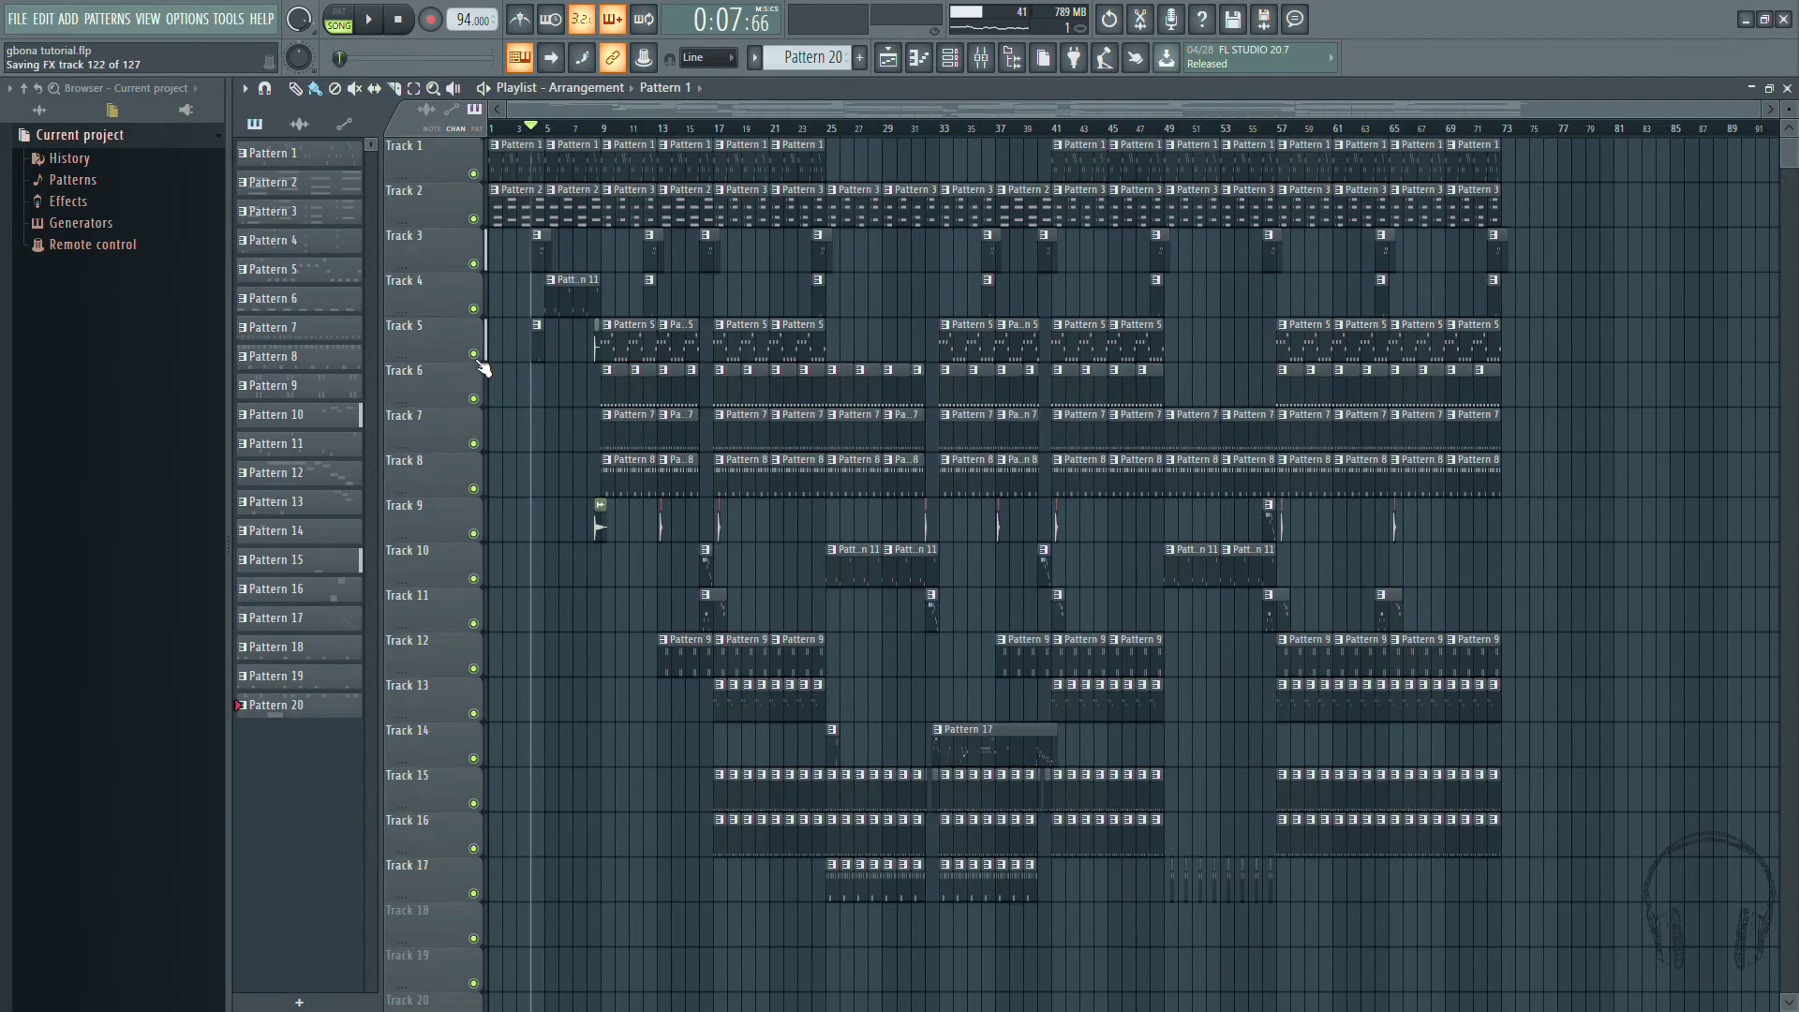
Step: Audition the intro of the full arrangement with all tracks active
{"action": "left_click", "coordinate": [399, 25]}
{"action": "key", "text": "space"}
{"action": "left_click", "coordinate": [507, 132]}
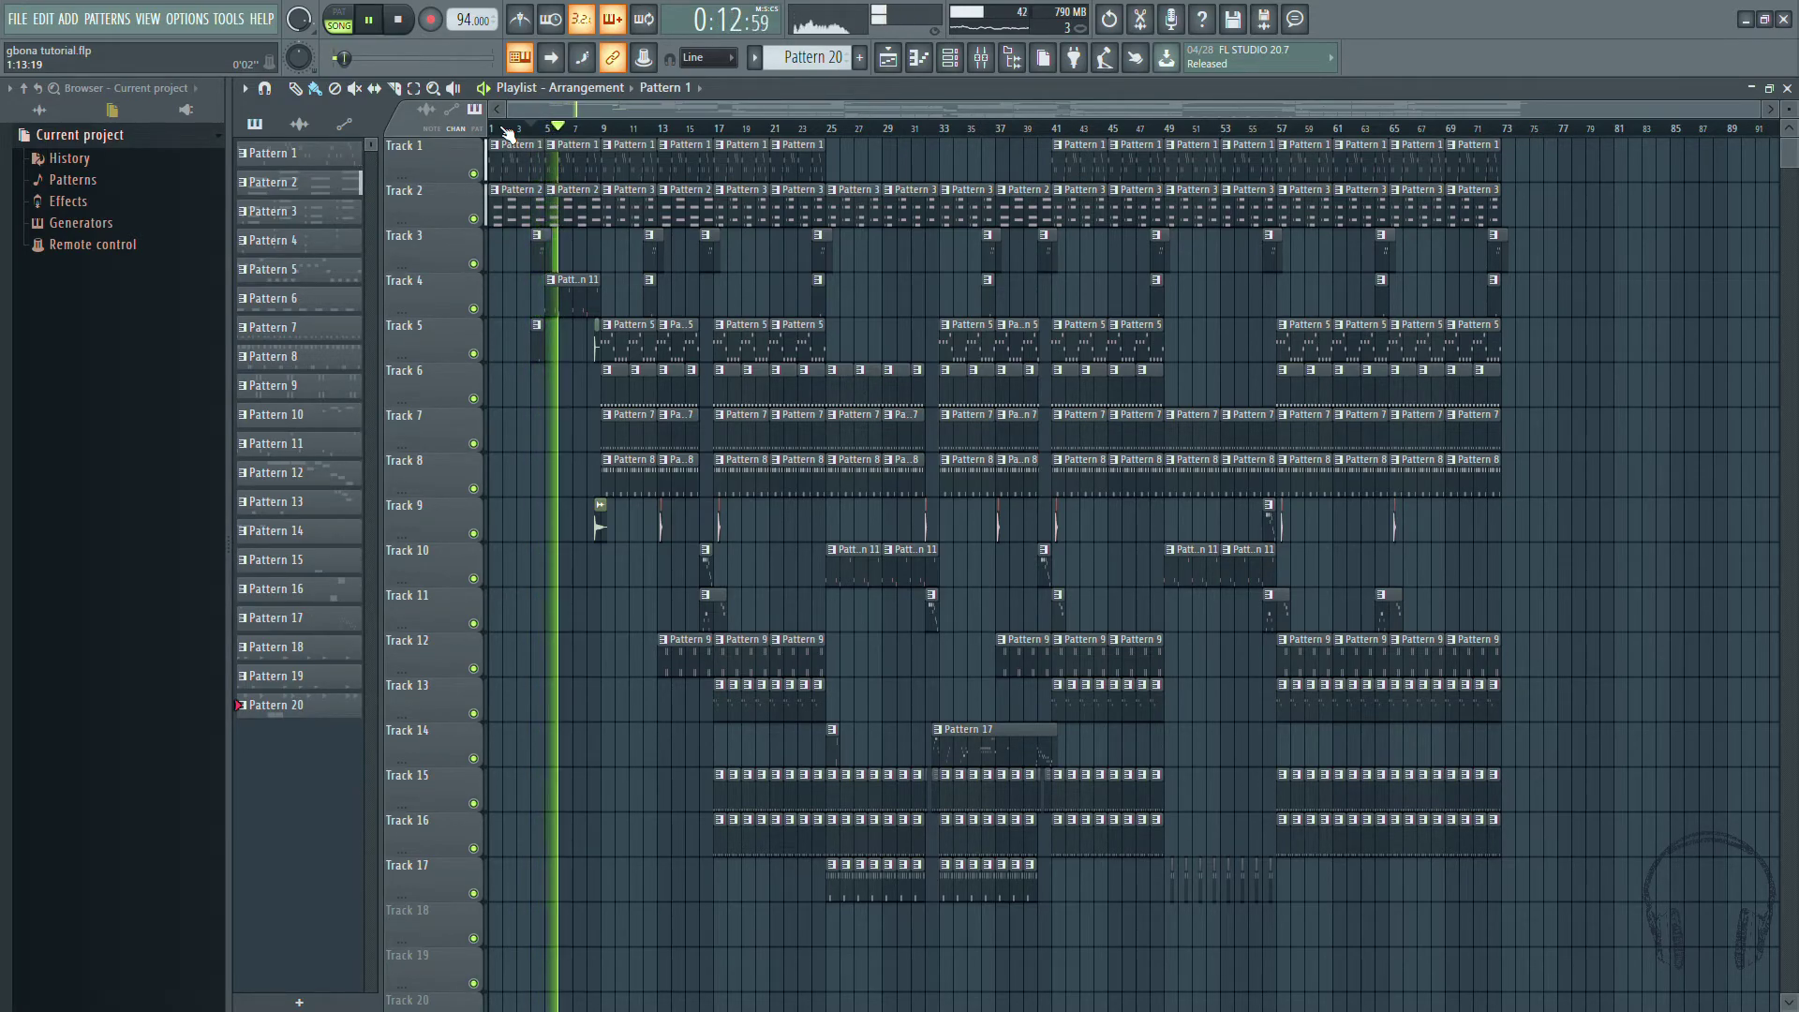
{"action": "key", "text": "space"}
Step: Lower the BassDeepSaw channel's volume well below its neighbours while the intro plays
{"action": "left_click", "coordinate": [986, 59]}
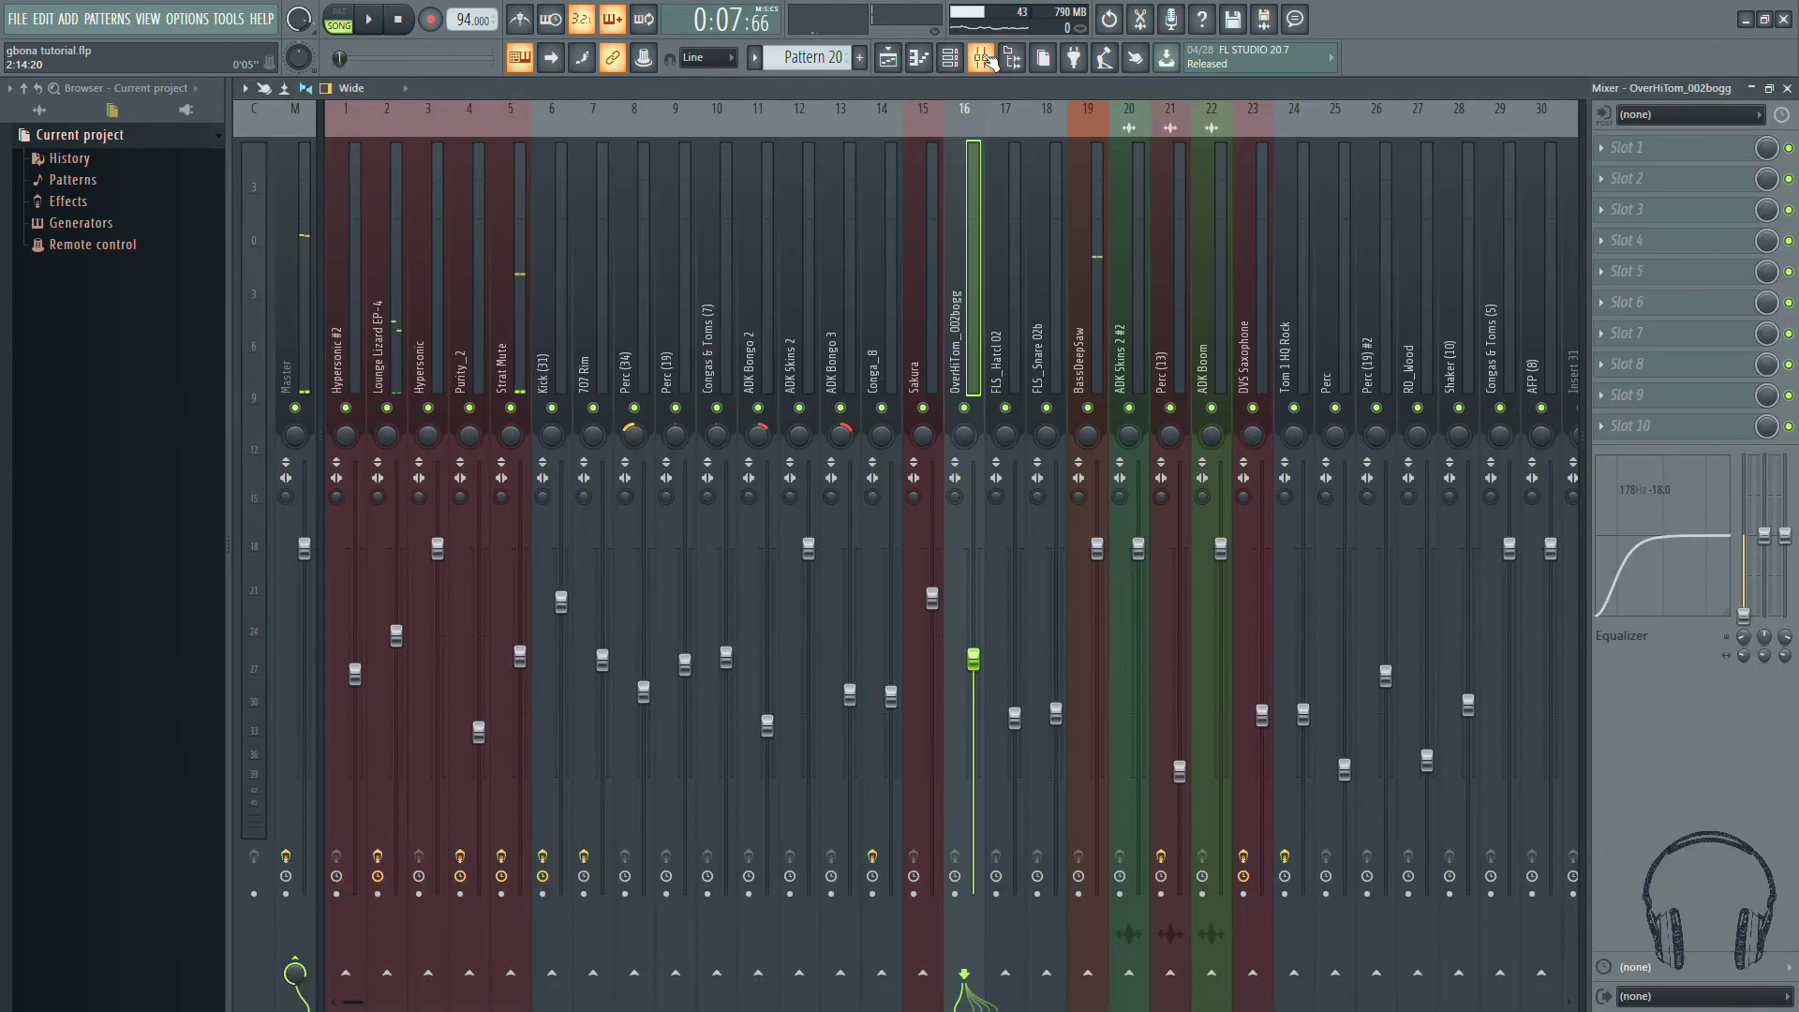
{"action": "left_click", "coordinate": [1085, 263]}
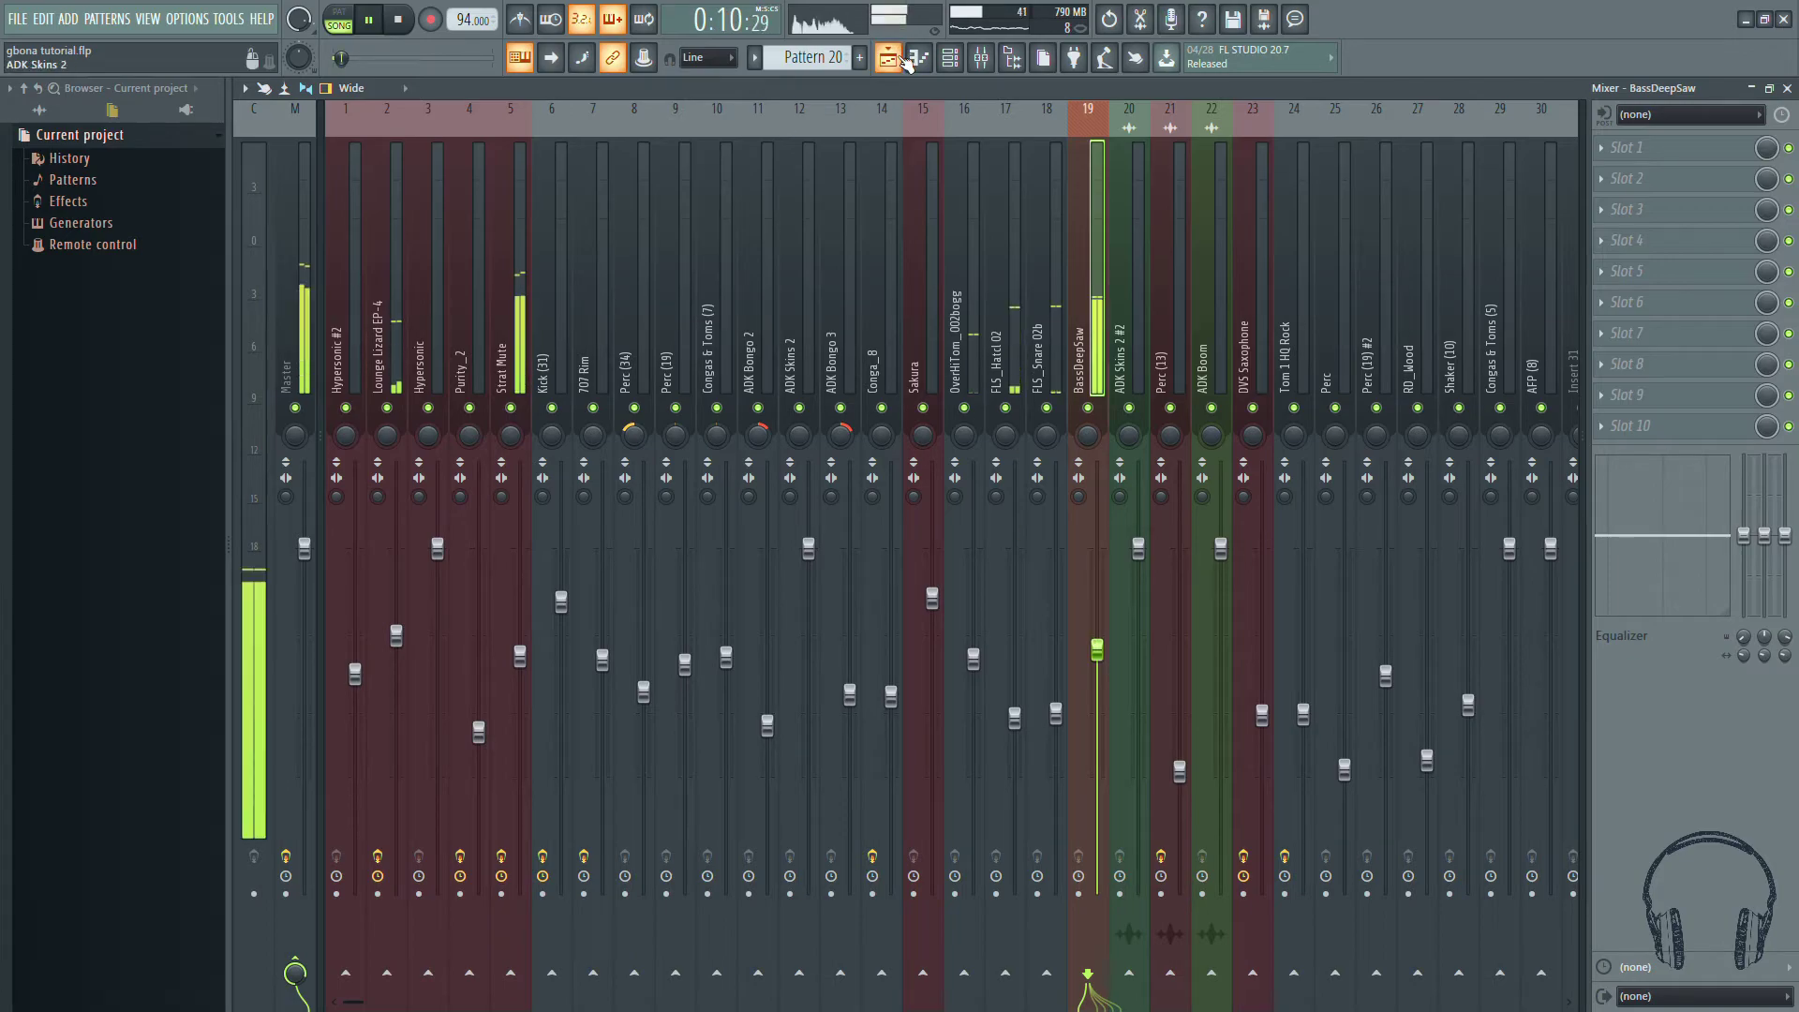
{"action": "left_click_drag", "start_coordinate": [1097, 669], "coordinate": [1100, 766]}
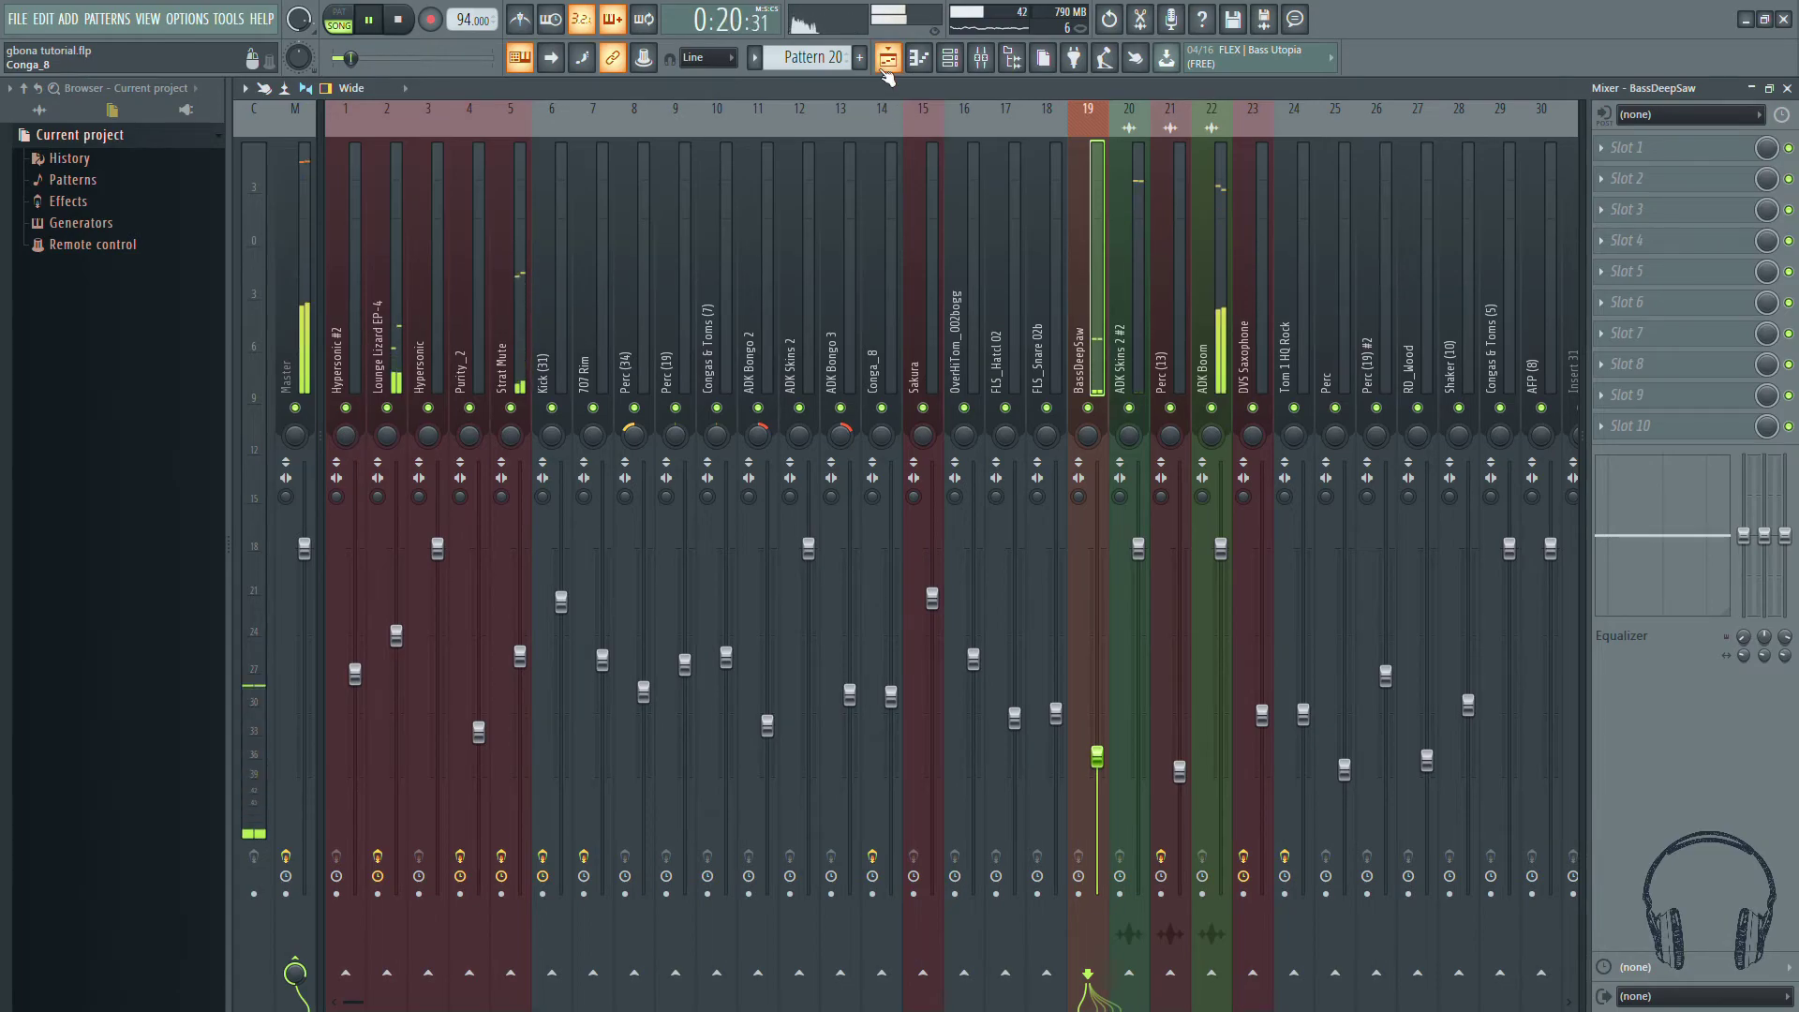
Step: Lower the ADK Skins 2 #2 channel's volume and cut its low EQ band by -18.0 at 167 Hz
{"action": "key", "text": "space"}
{"action": "left_click", "coordinate": [1132, 260]}
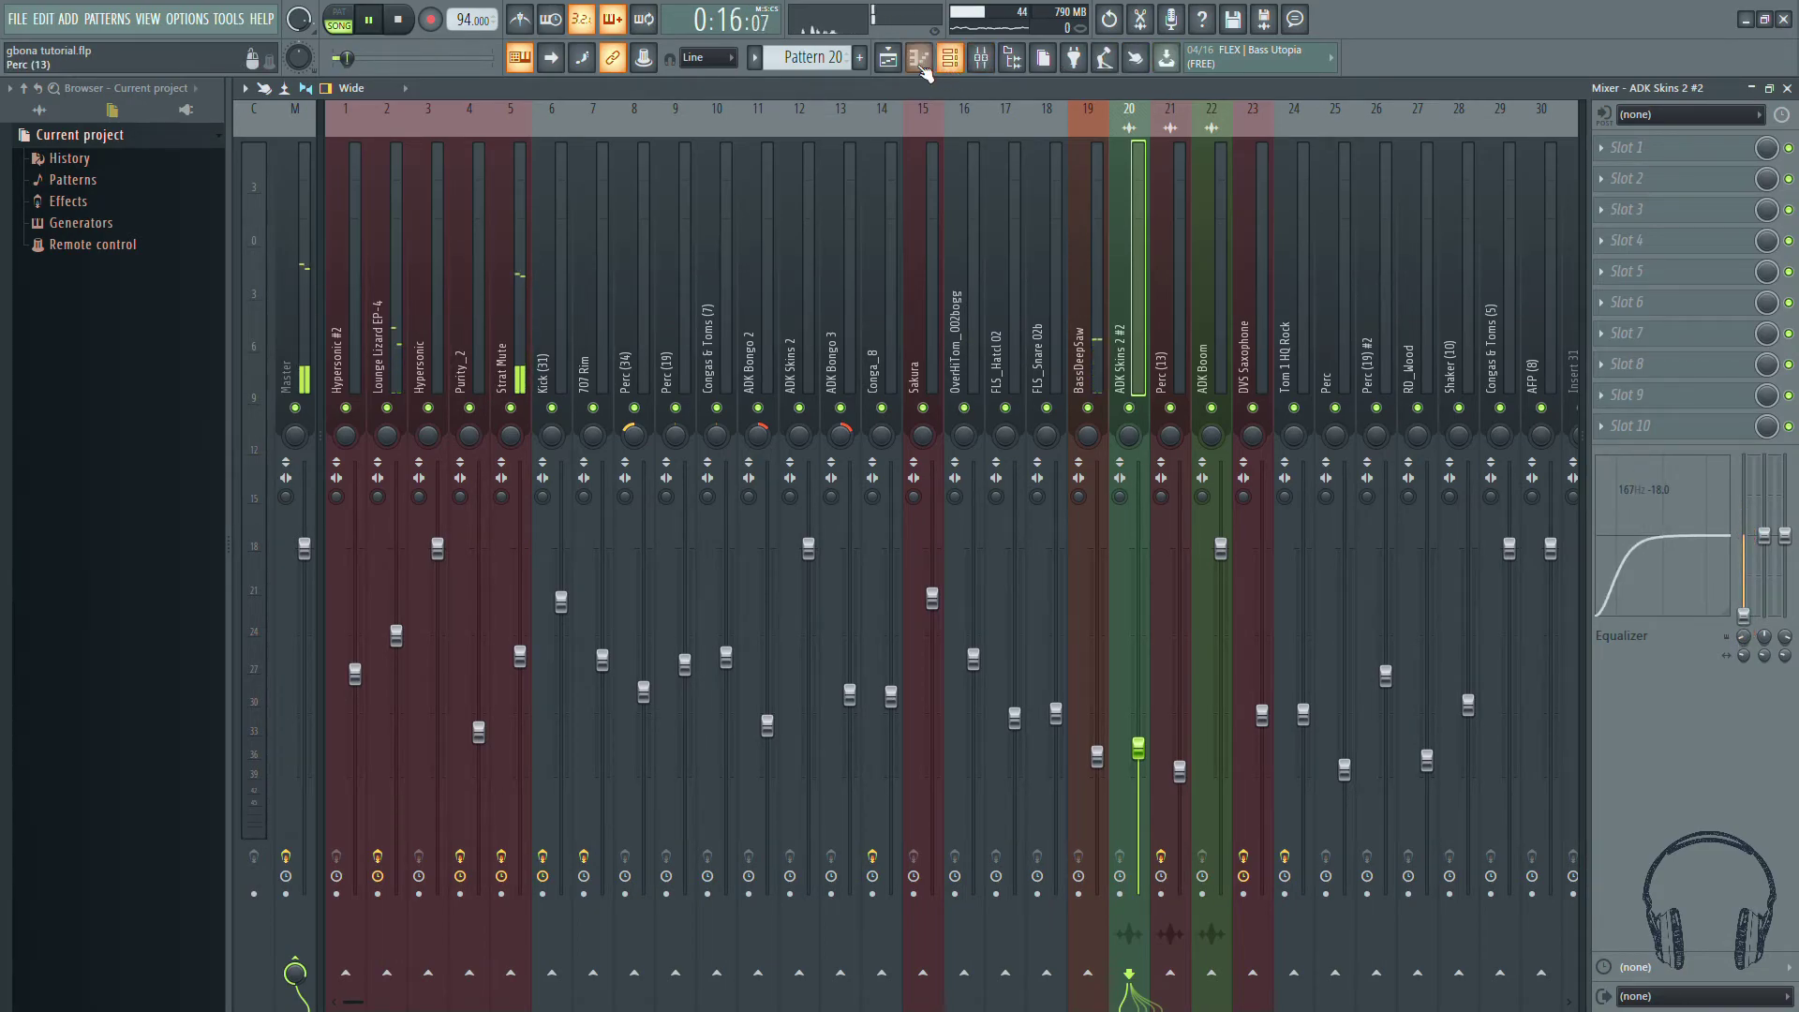
Step: Replay the section around bar 8, lower the ADK Boom channel's volume and cut its low EQ band by -18.0 at 90 Hz
{"action": "left_click", "coordinate": [889, 58]}
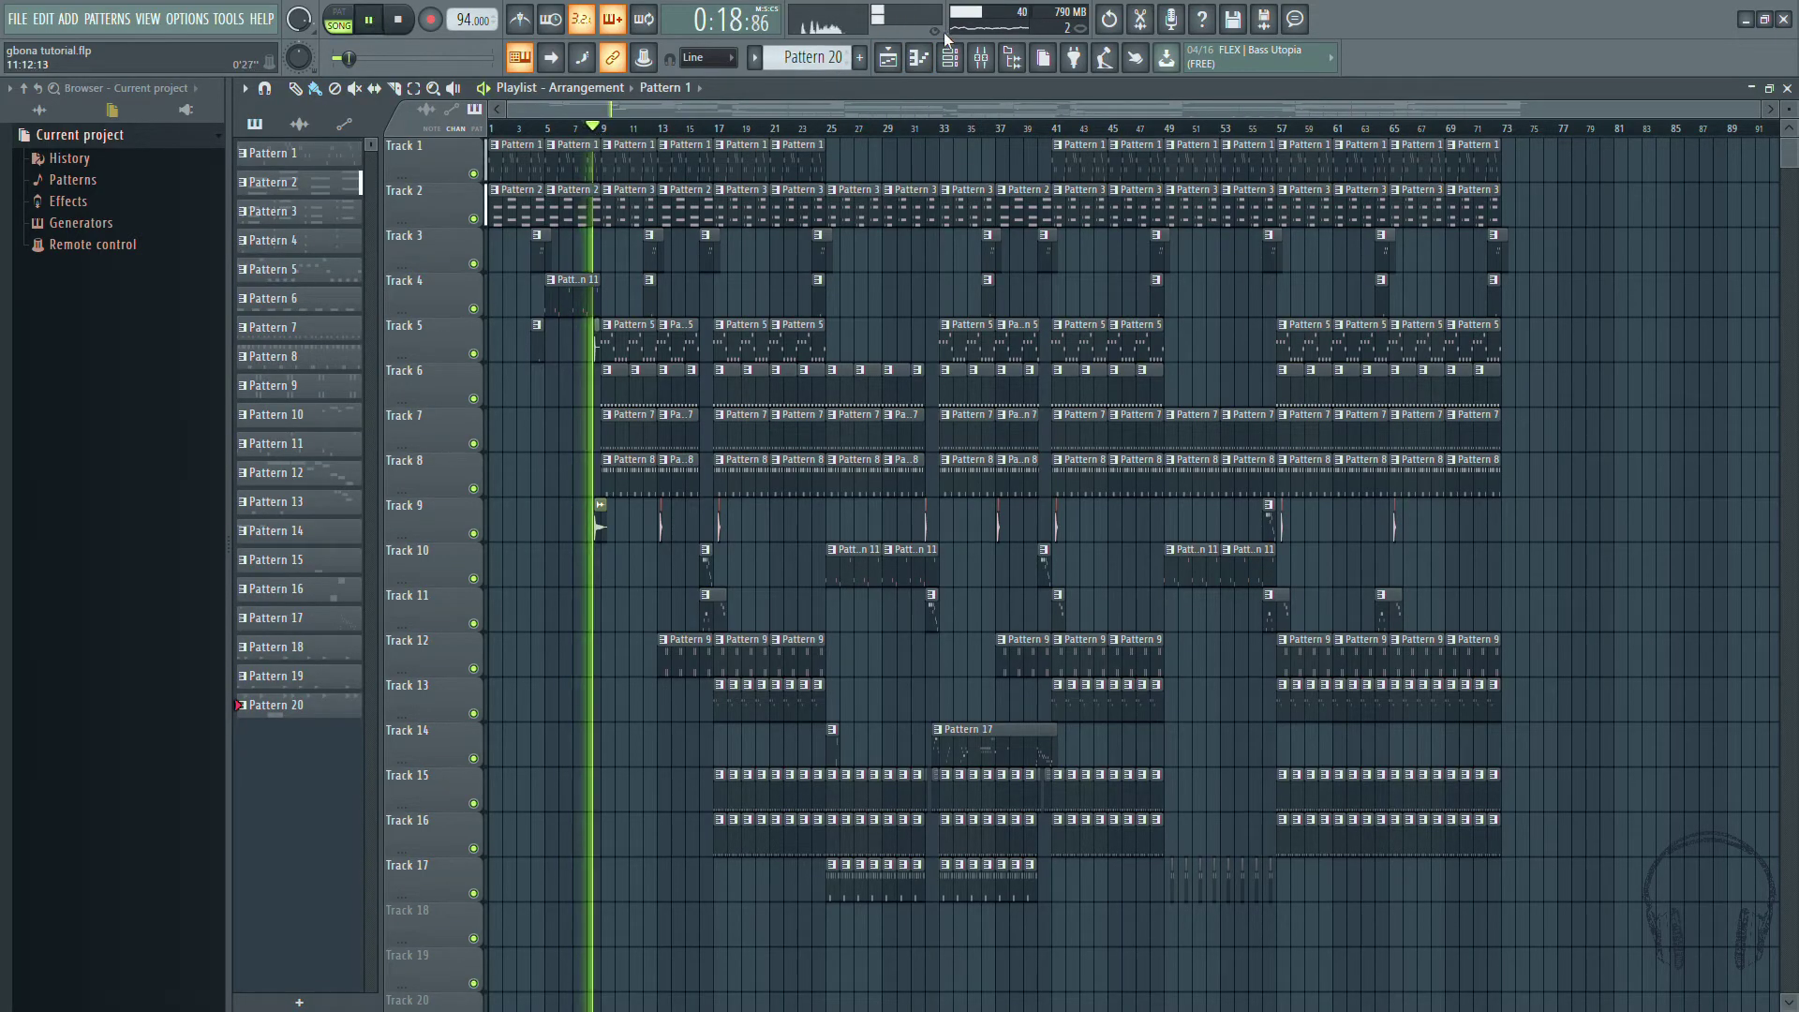
{"action": "left_click", "coordinate": [981, 61]}
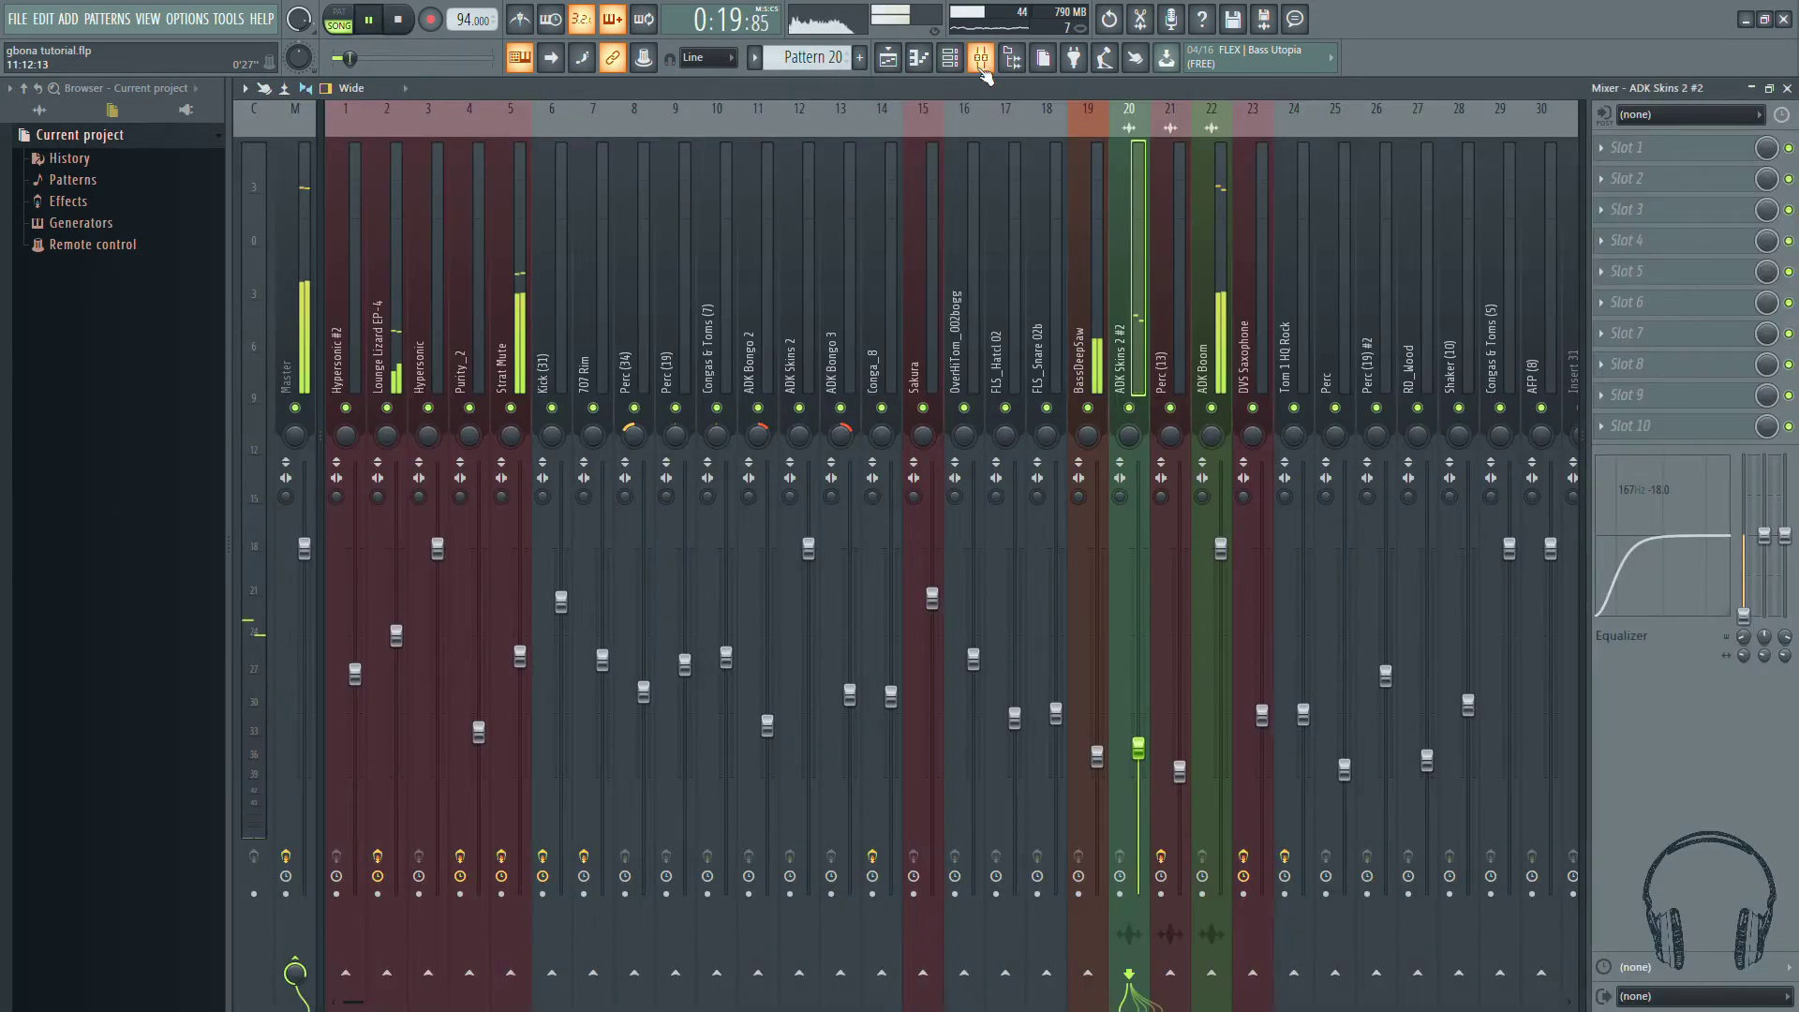
{"action": "left_click", "coordinate": [1215, 272]}
{"action": "left_click_drag", "start_coordinate": [1220, 548], "coordinate": [1221, 717]}
{"action": "key", "text": "space"}
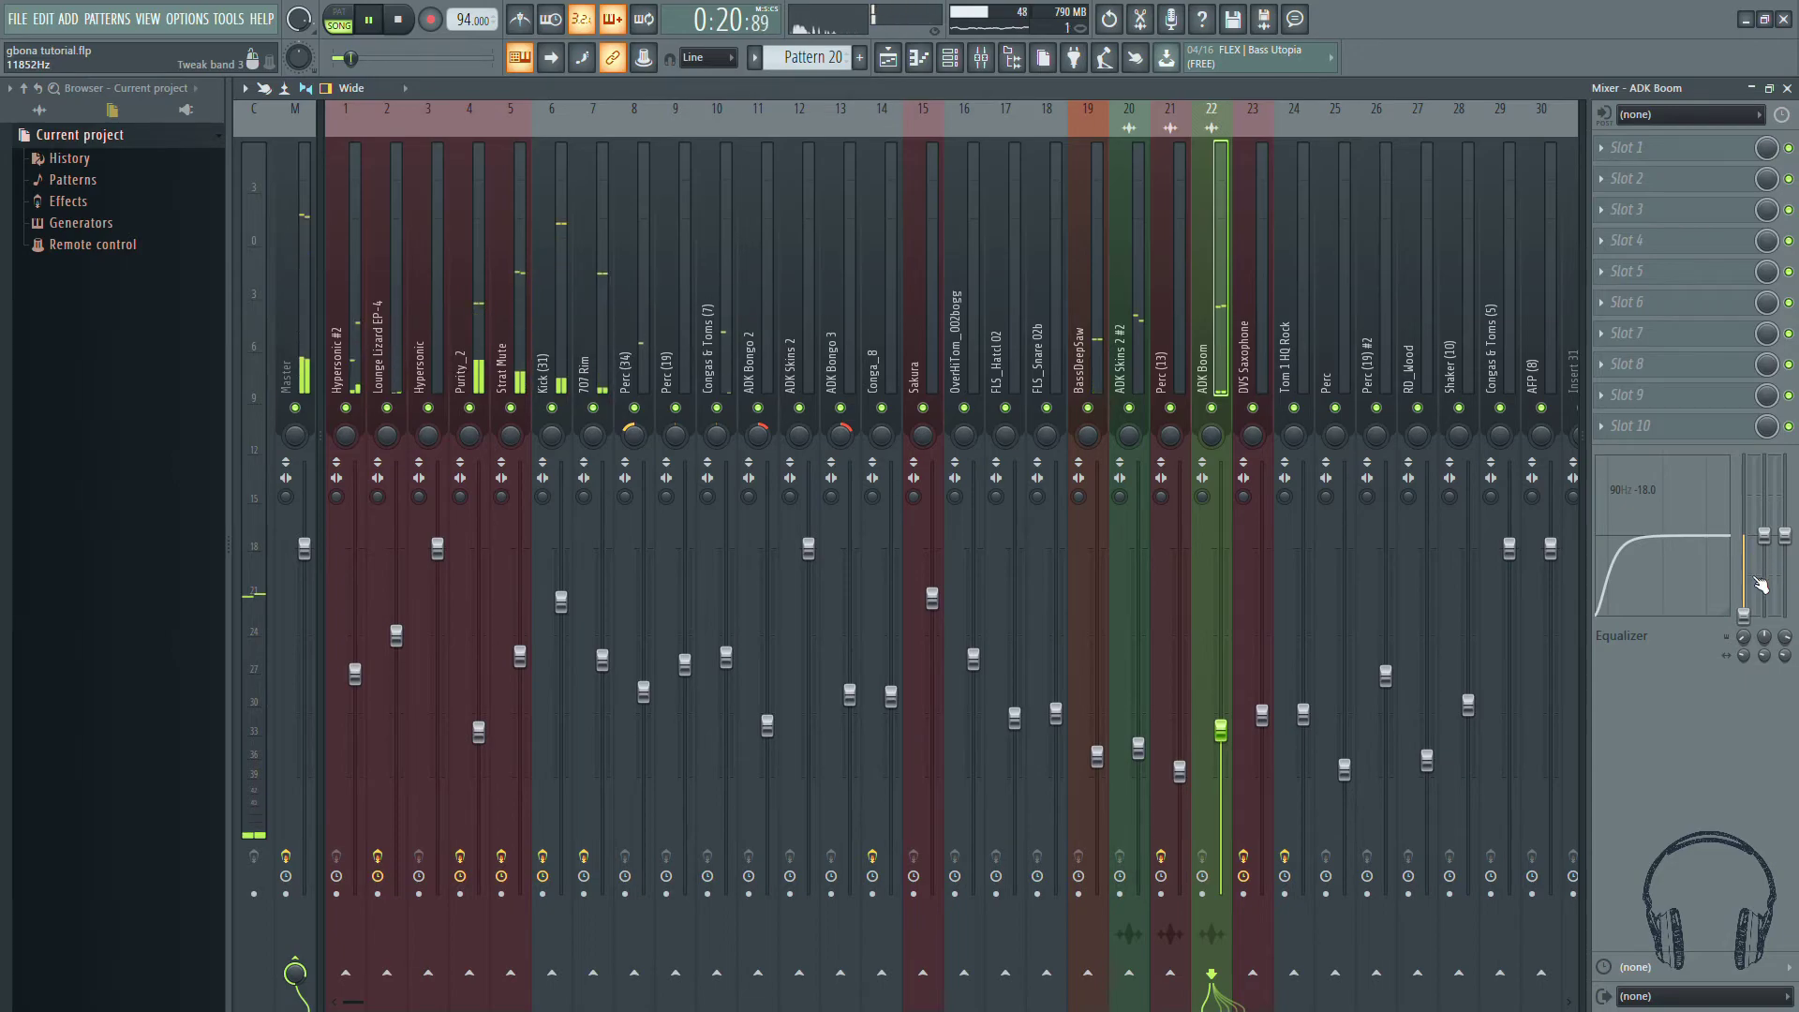
Step: Add Fruity Convolver to the first effect slot of the ADK Skins 2 #2 channel and reduce the effect's mix level
{"action": "left_click", "coordinate": [1120, 356]}
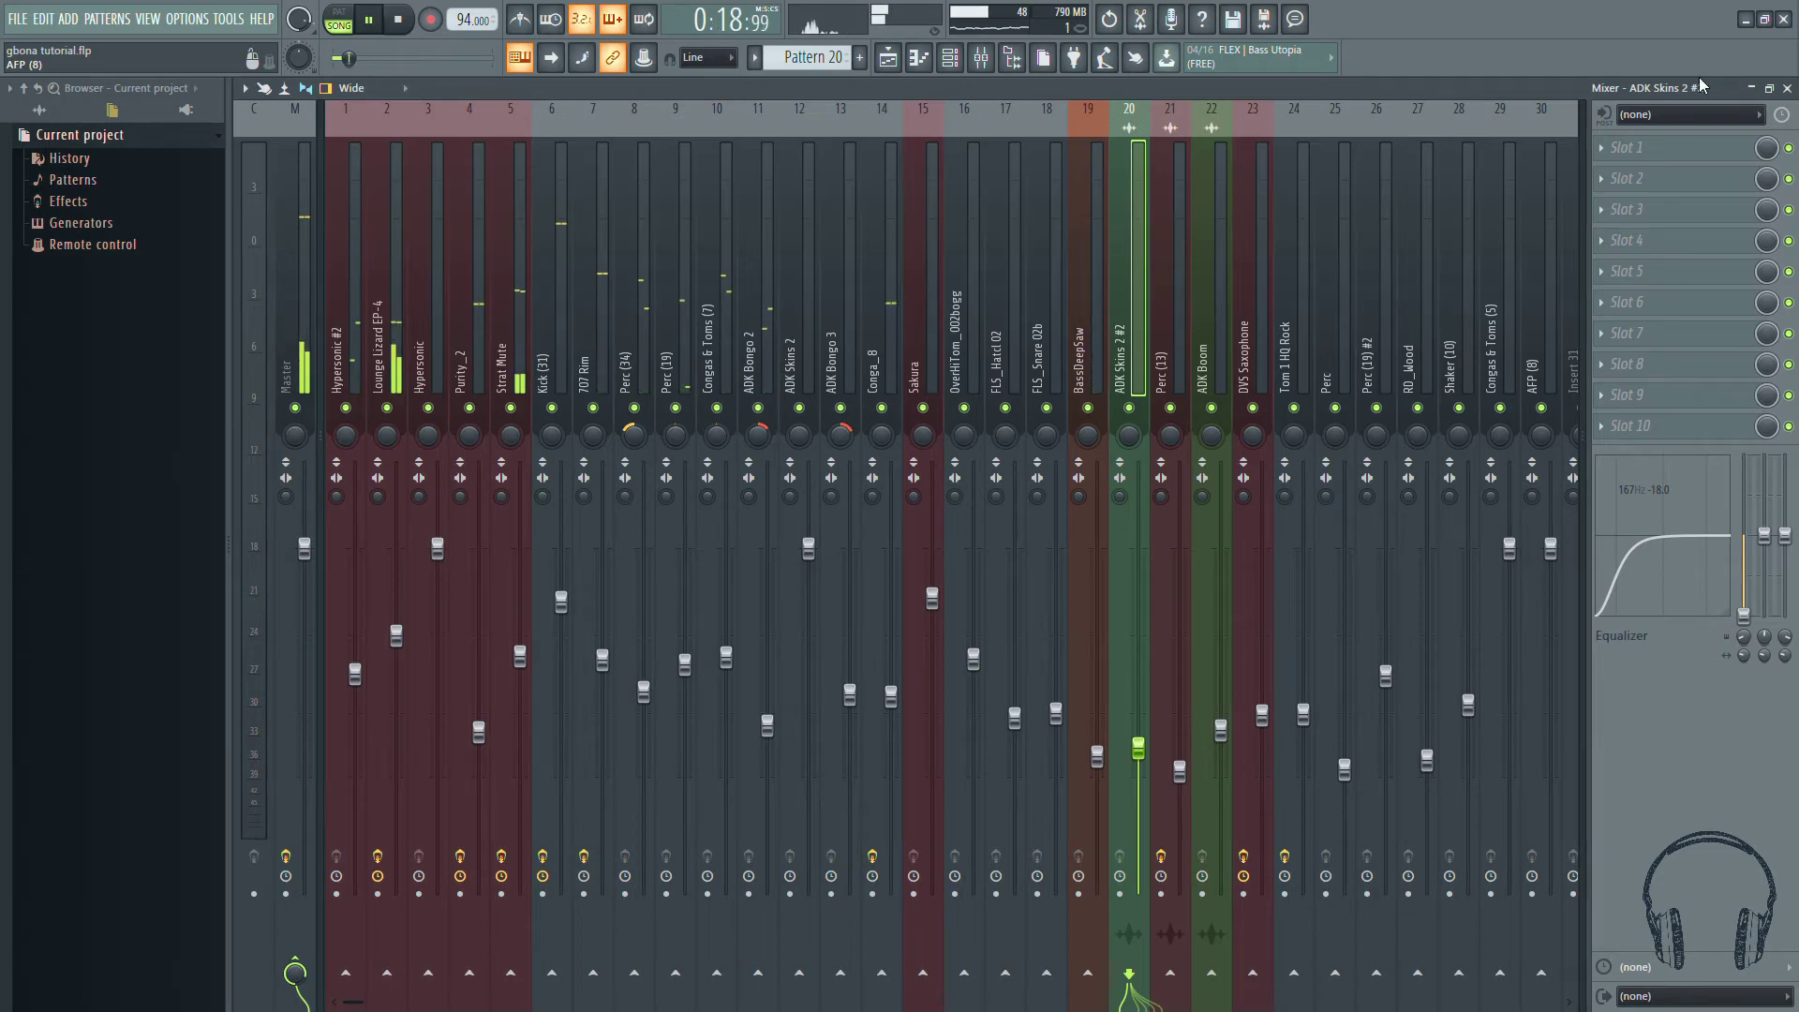
{"action": "left_click", "coordinate": [1599, 148]}
{"action": "left_click", "coordinate": [1353, 205]}
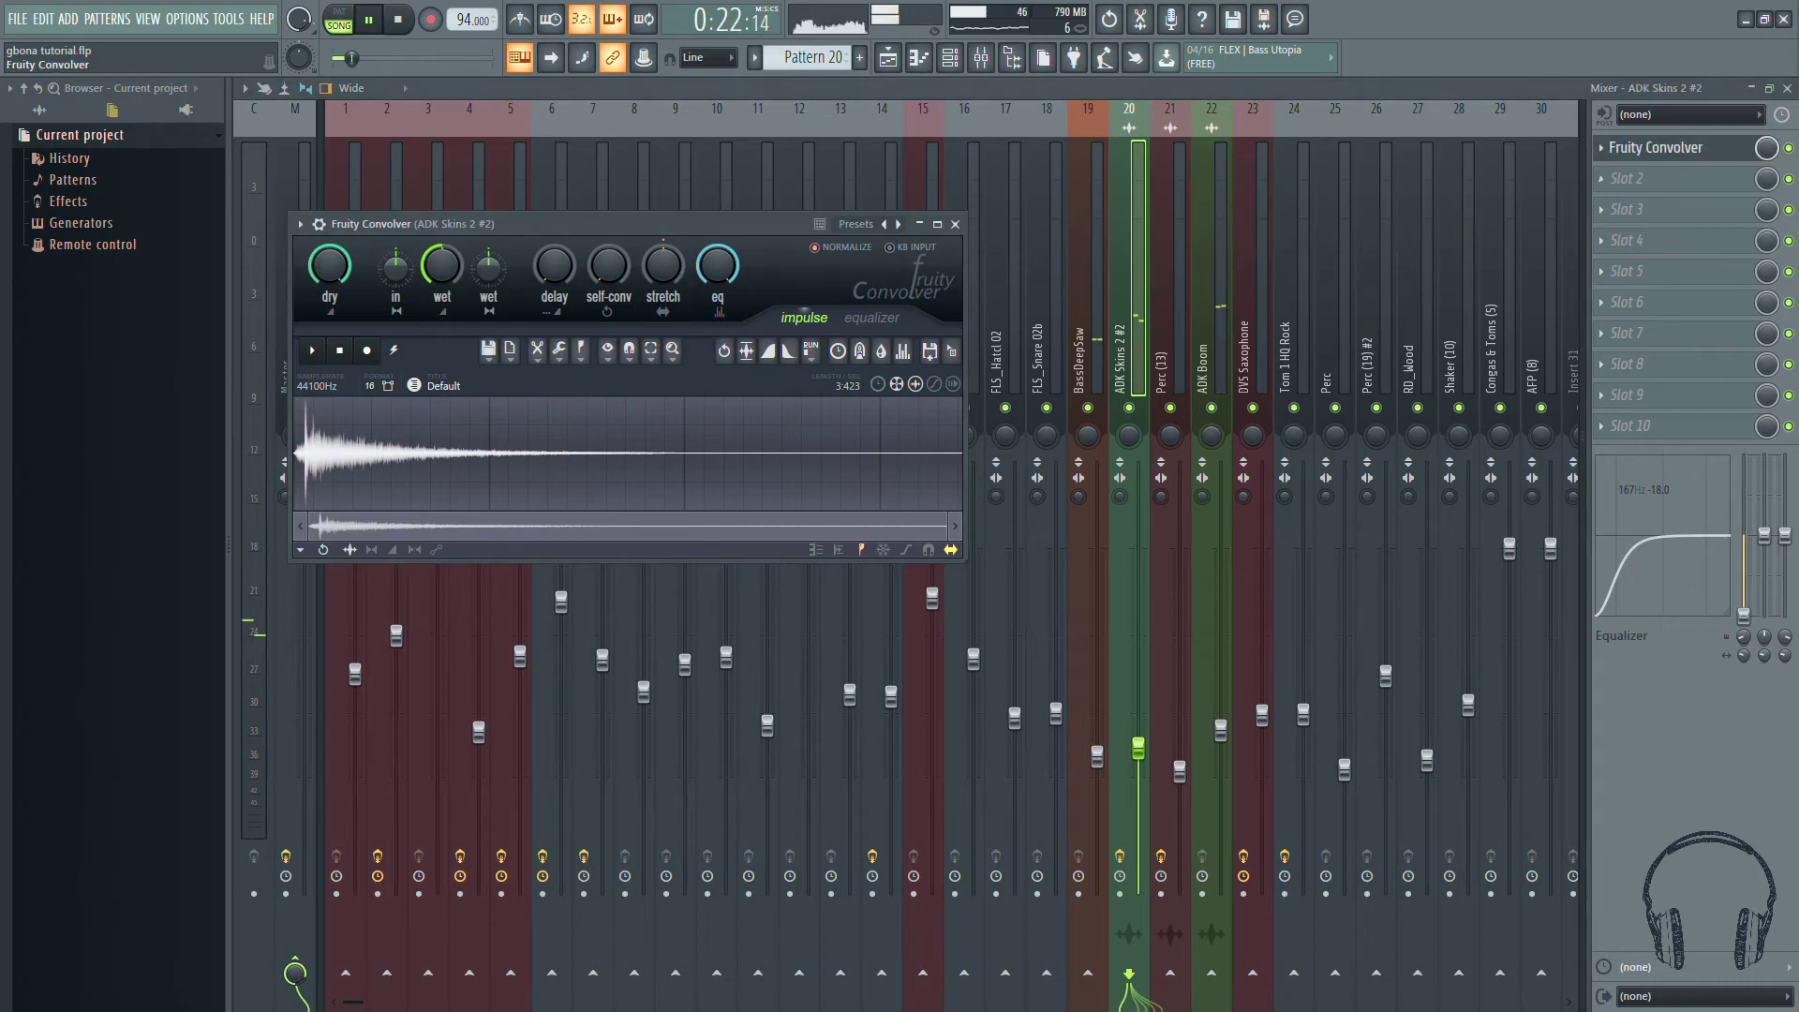
{"action": "left_click_drag", "start_coordinate": [1770, 148], "coordinate": [1770, 178]}
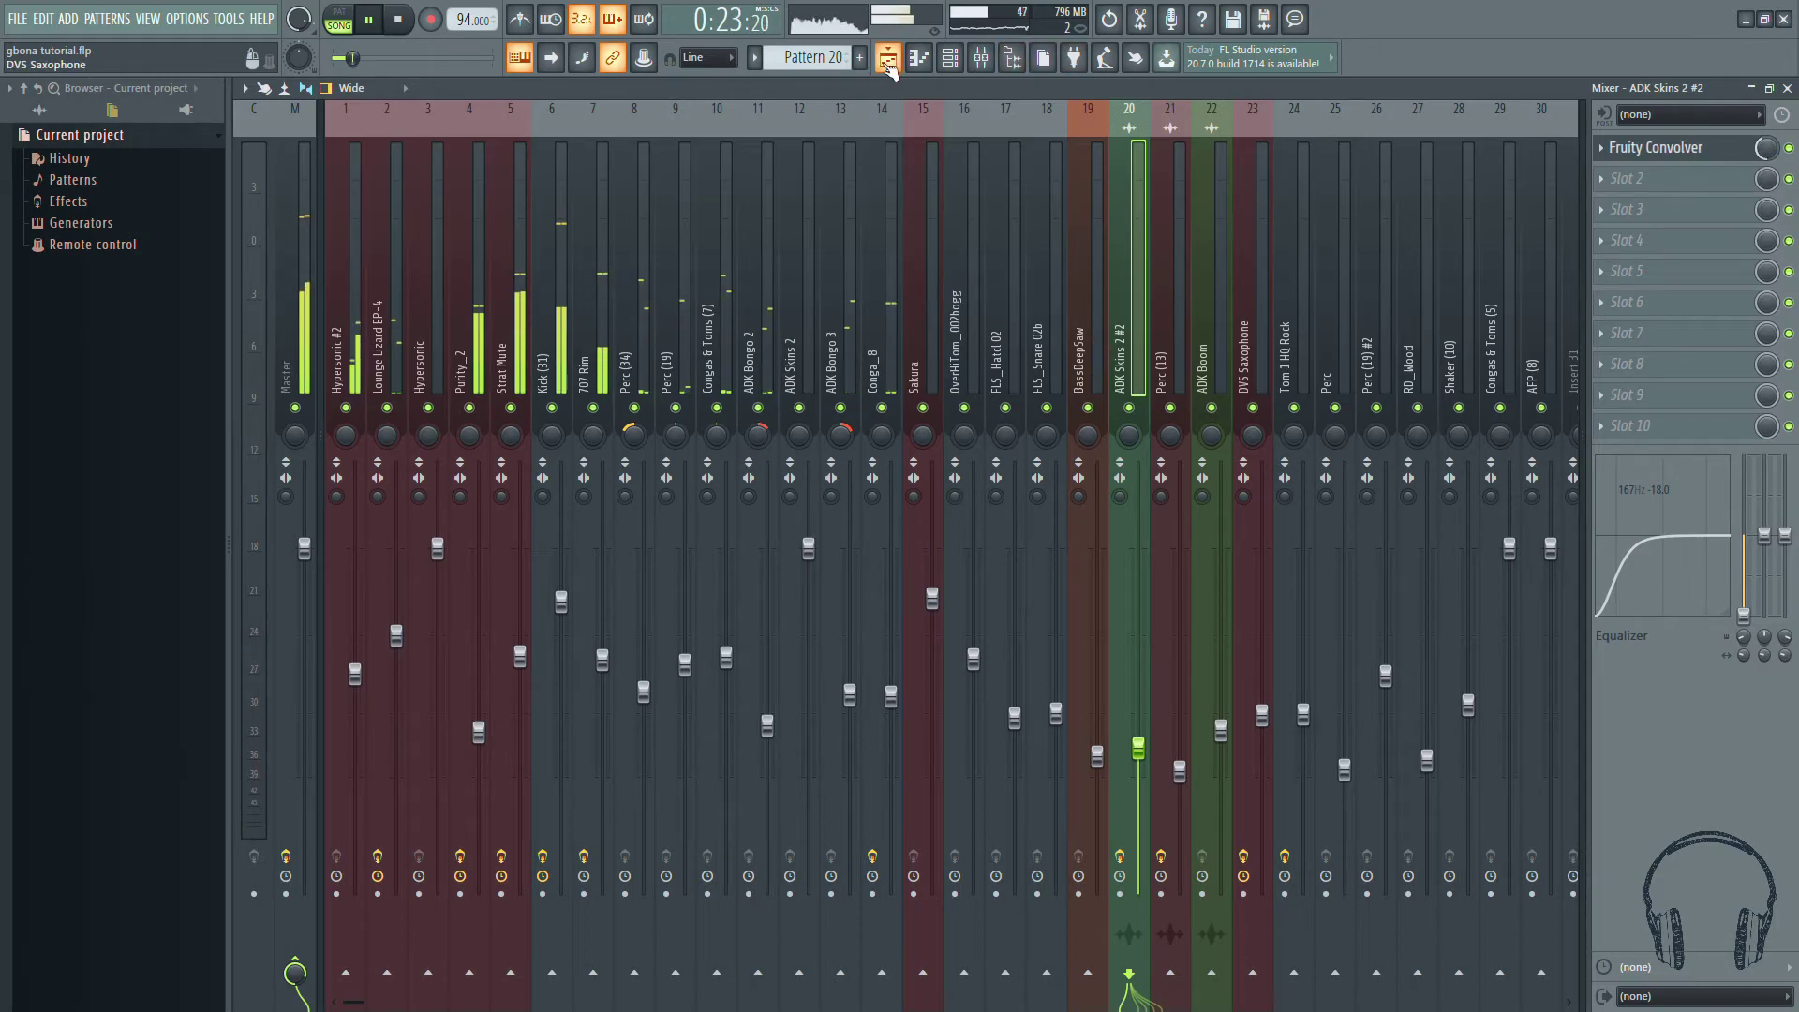
Step: Replay the arrangement from the start and lower the Sakura channel's volume to 76% (-5.8 dB) while it plays
{"action": "key", "text": "F5"}
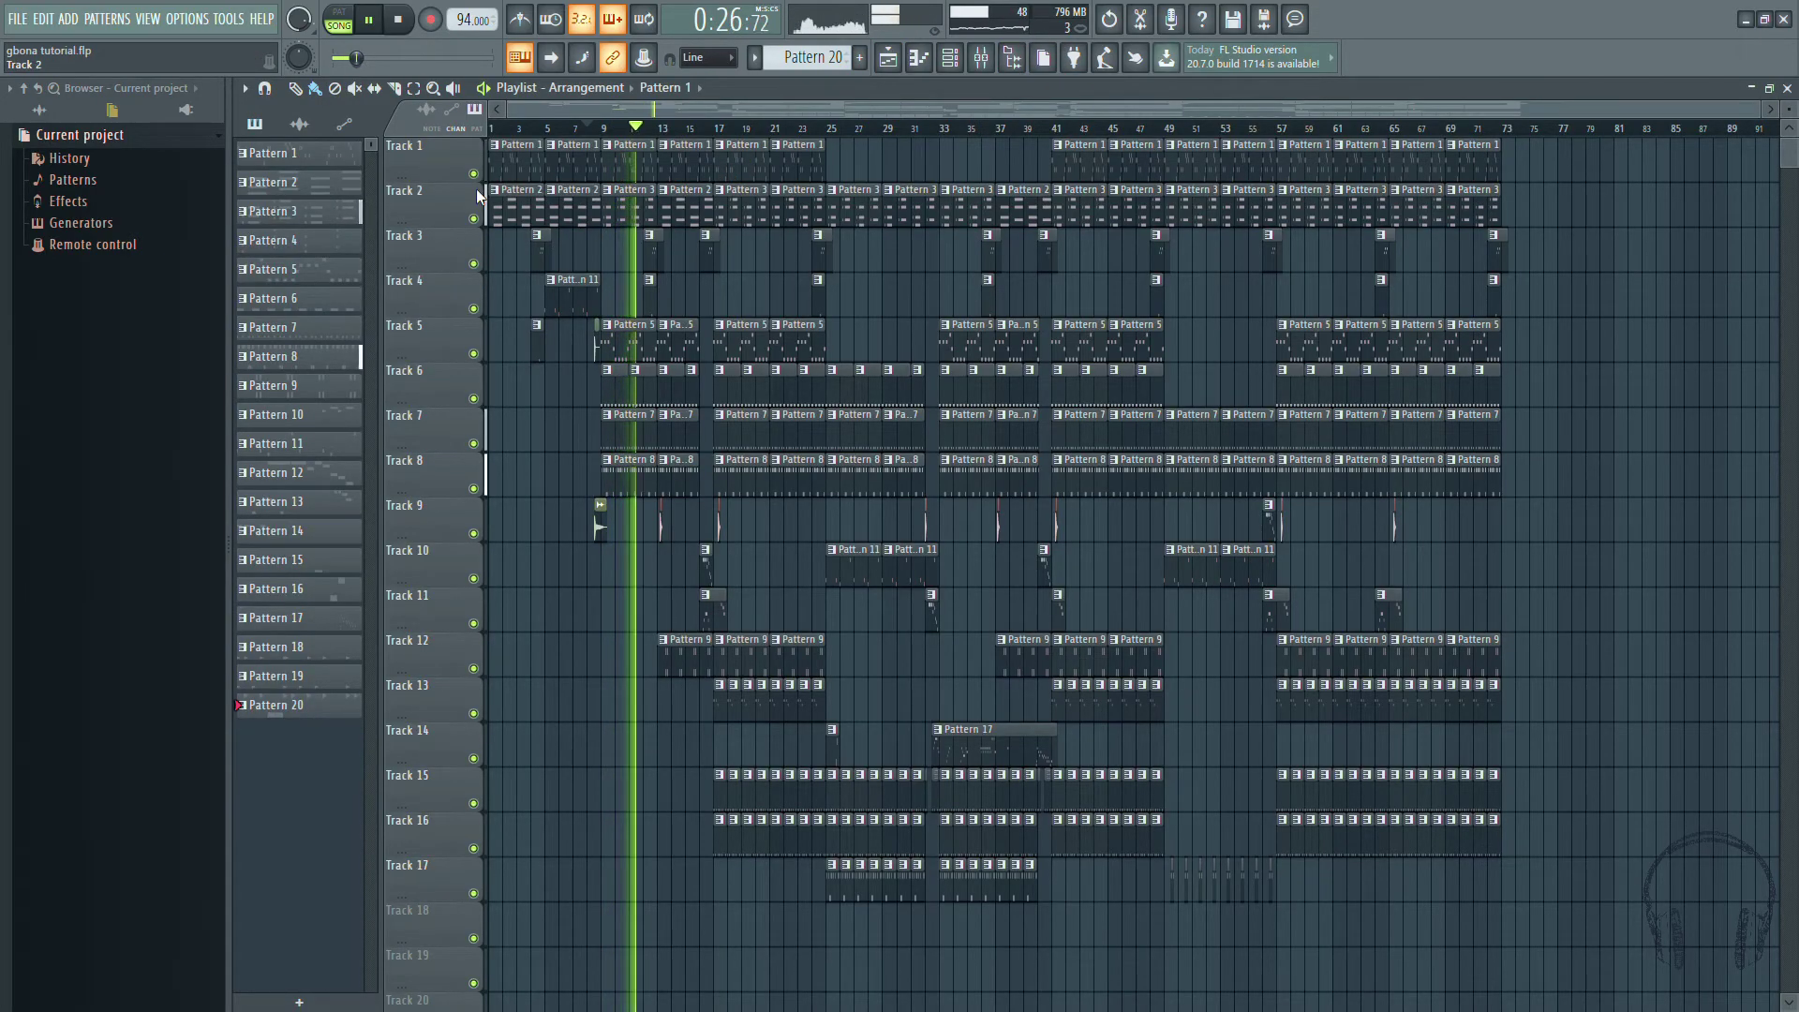
{"action": "left_click", "coordinate": [372, 11]}
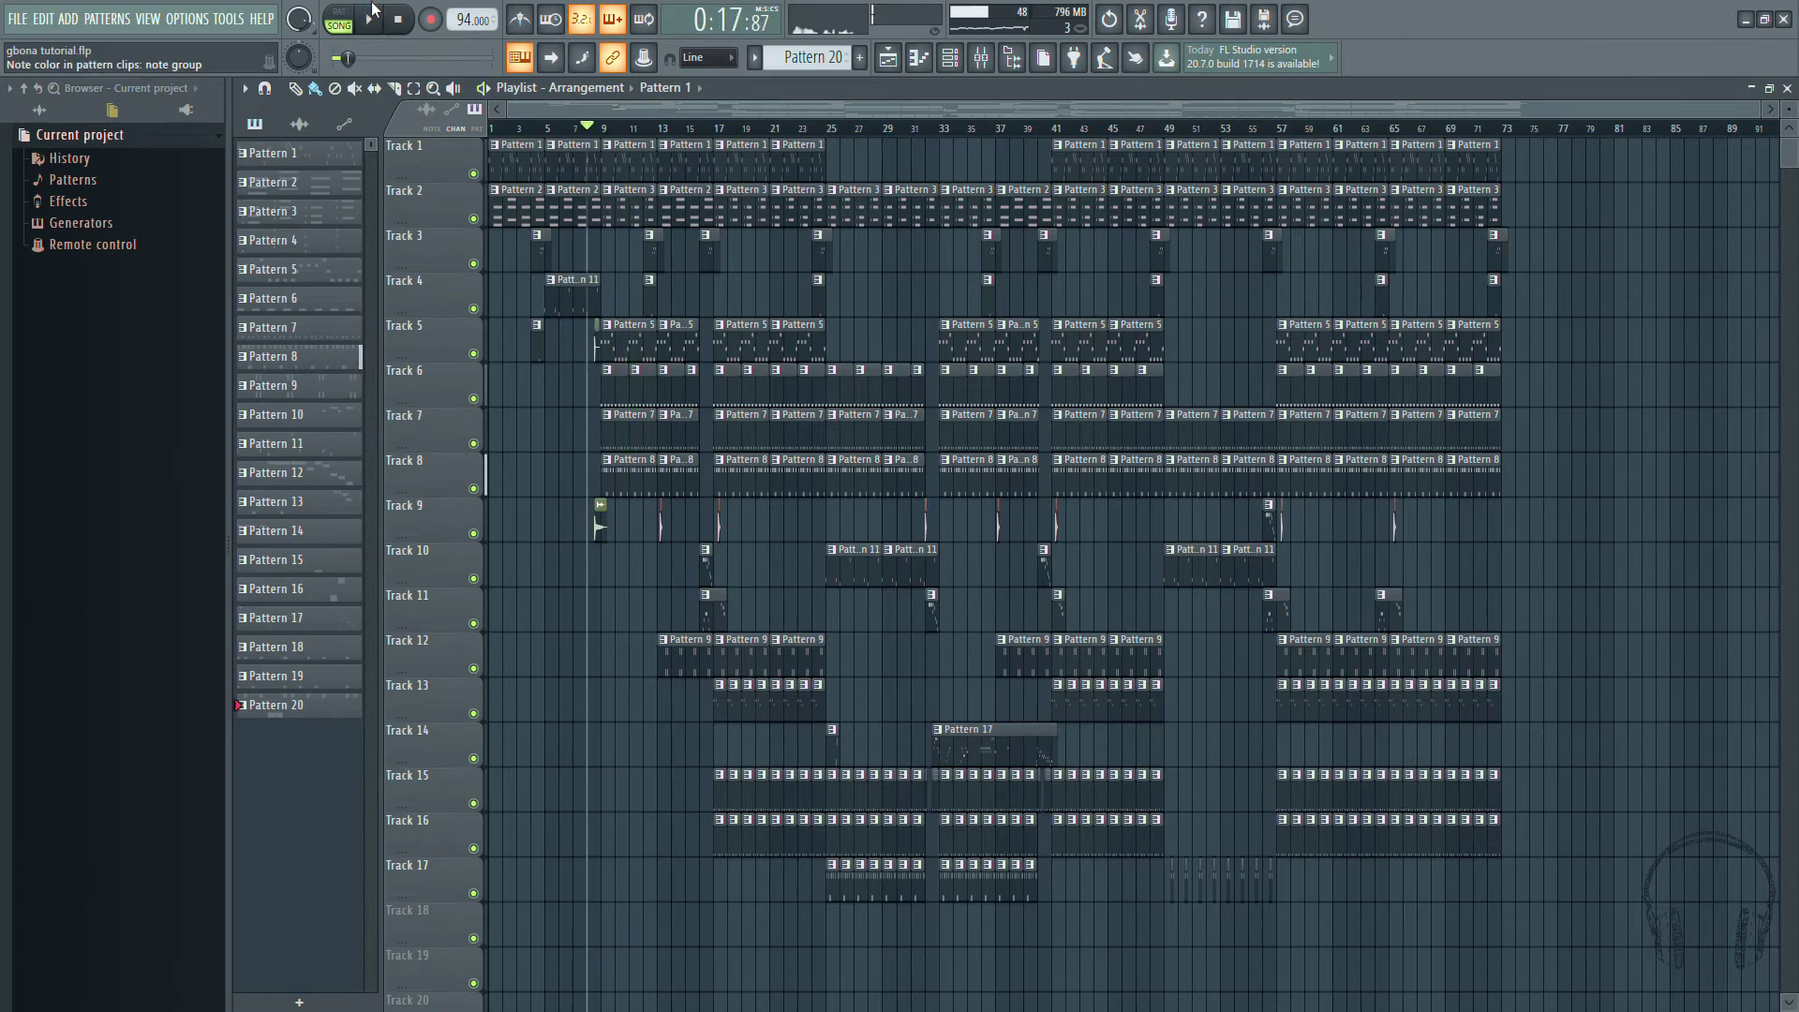
{"action": "key", "text": "space"}
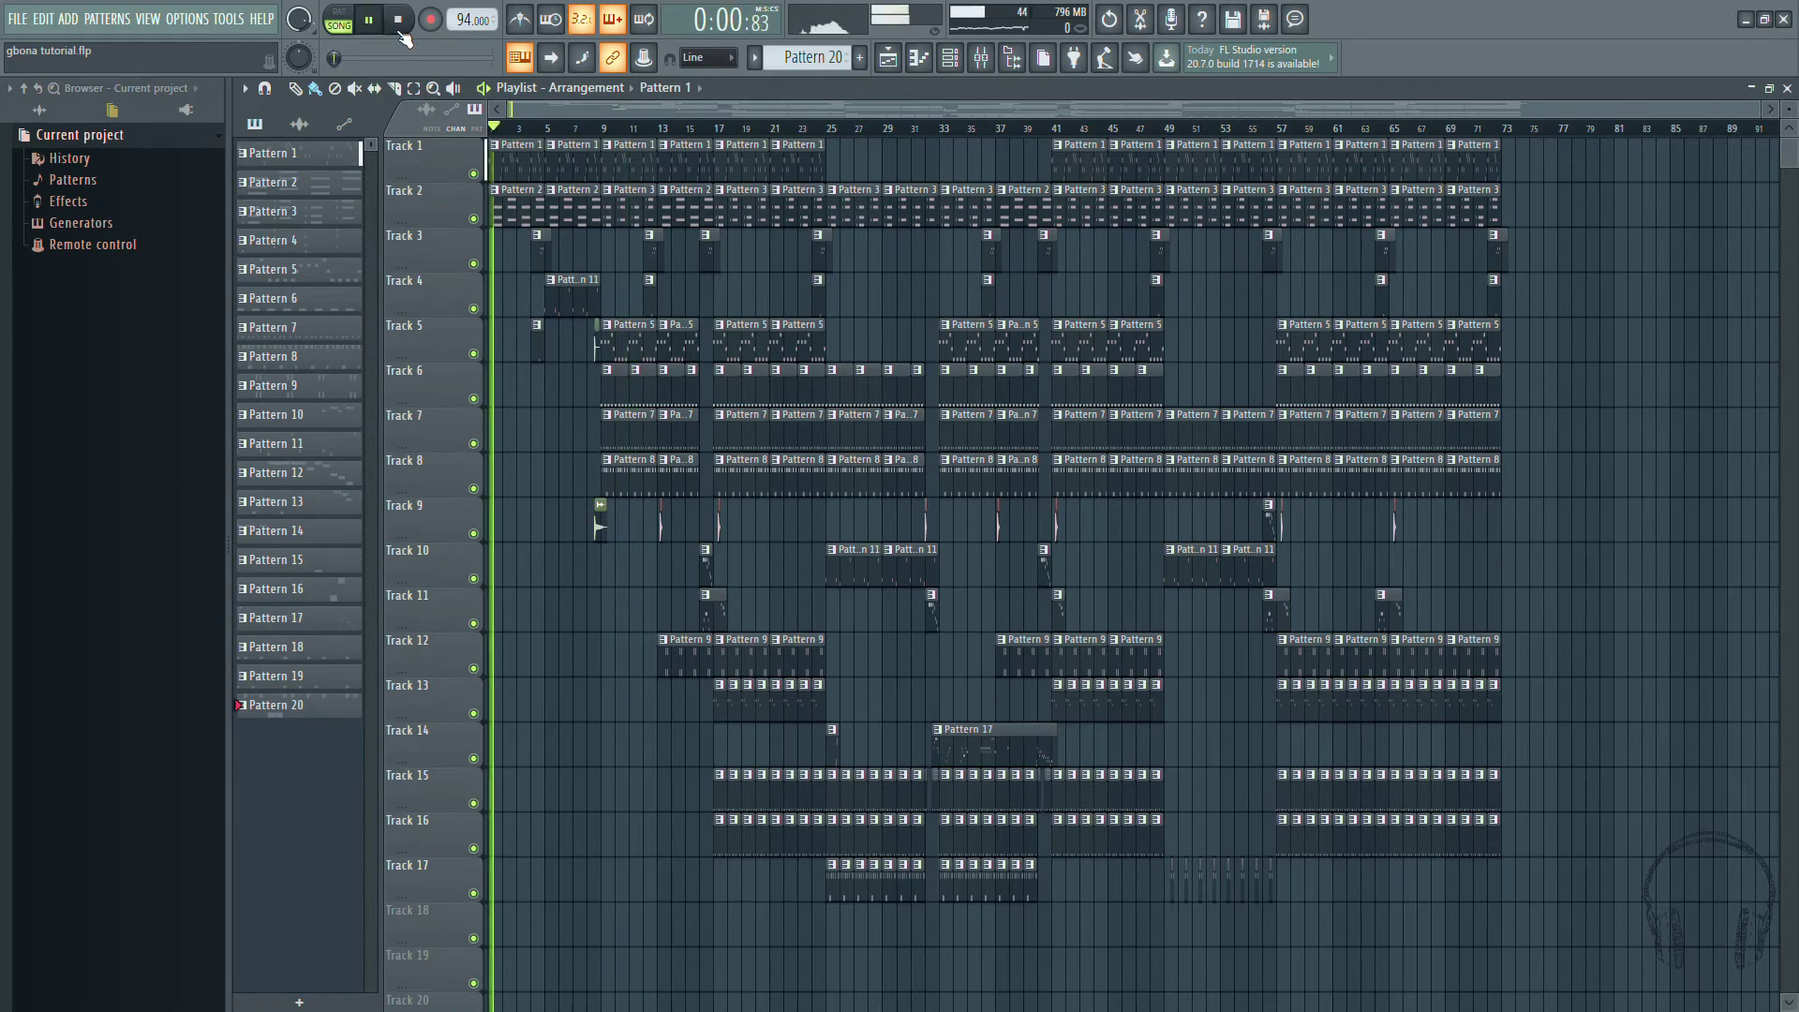
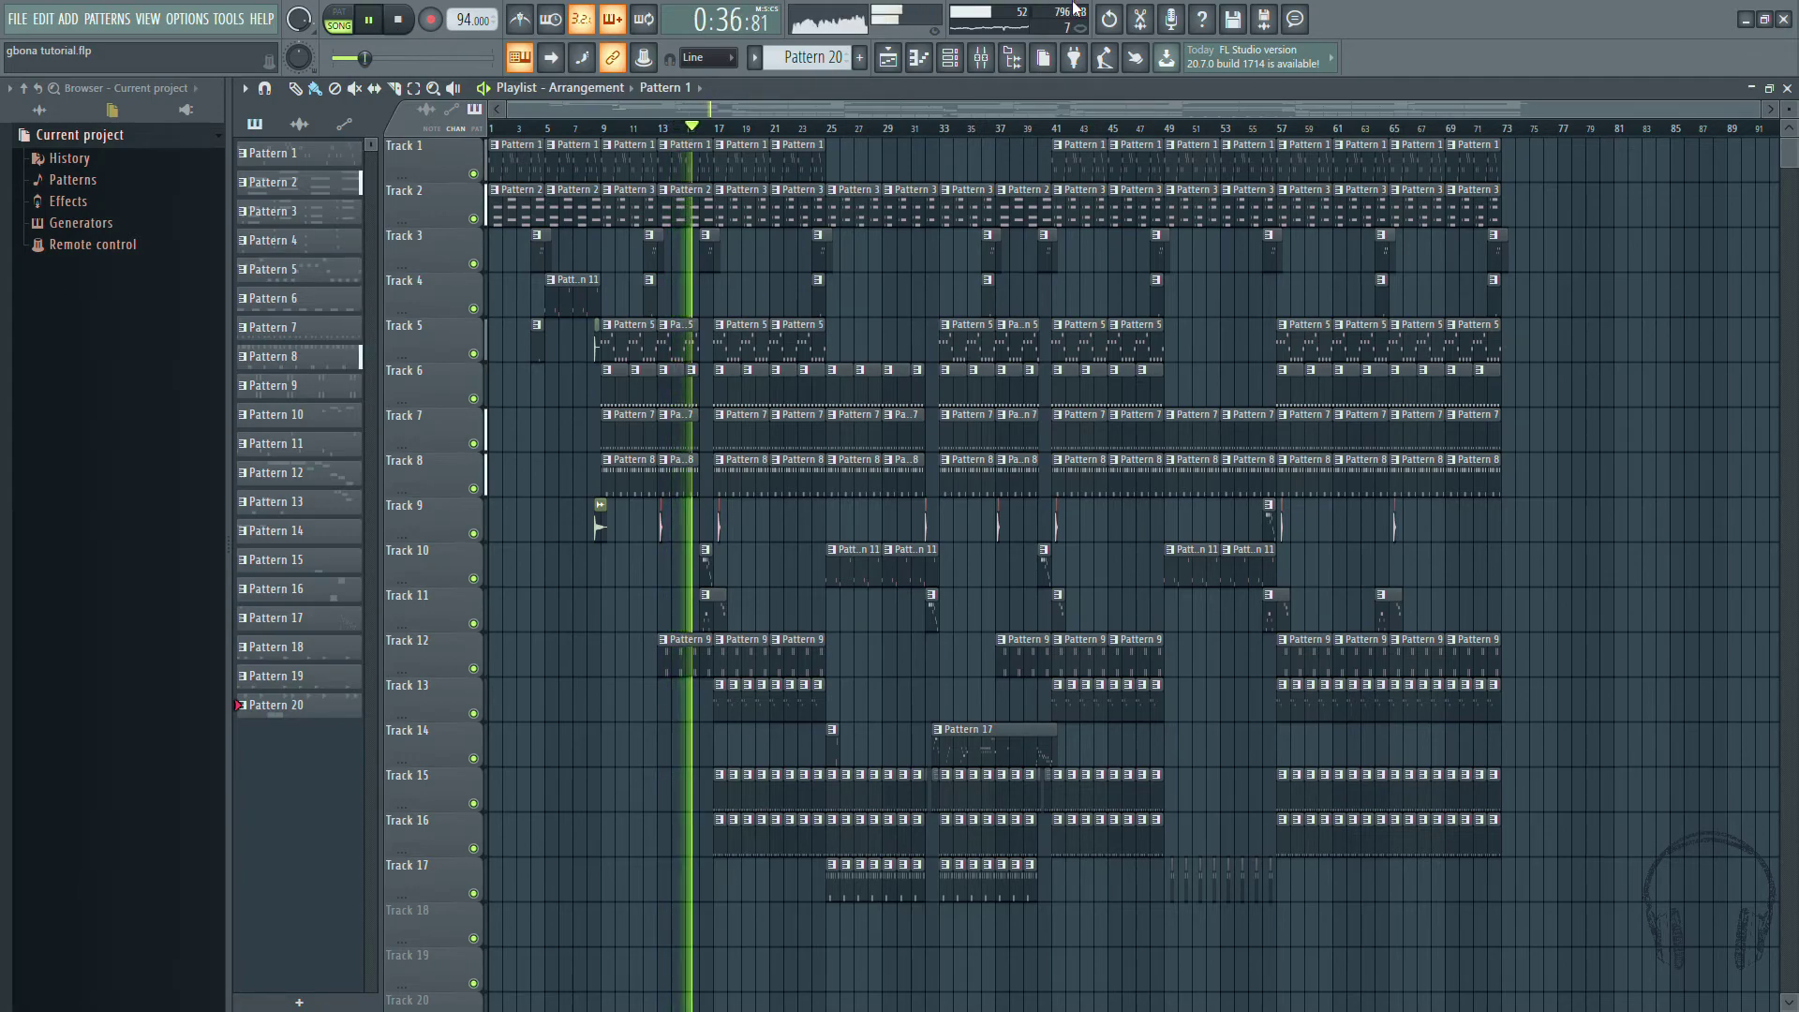
{"action": "left_click", "coordinate": [980, 57]}
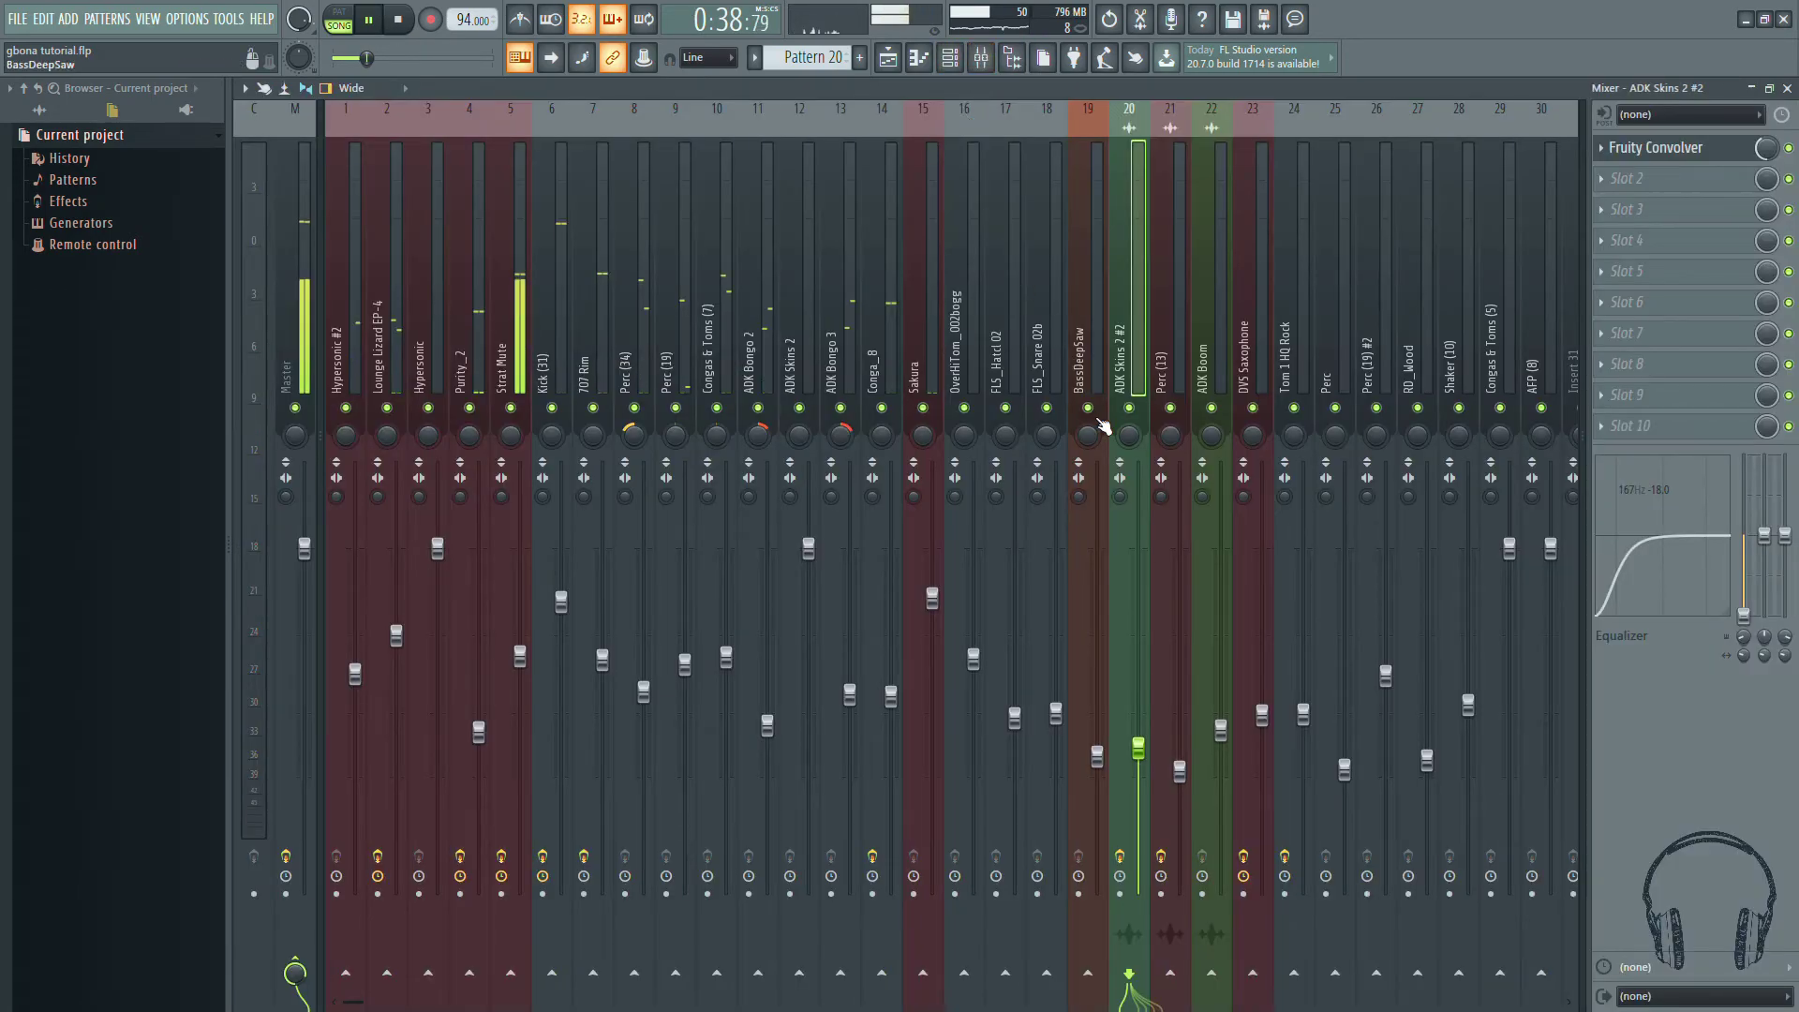
{"action": "left_click", "coordinate": [923, 352]}
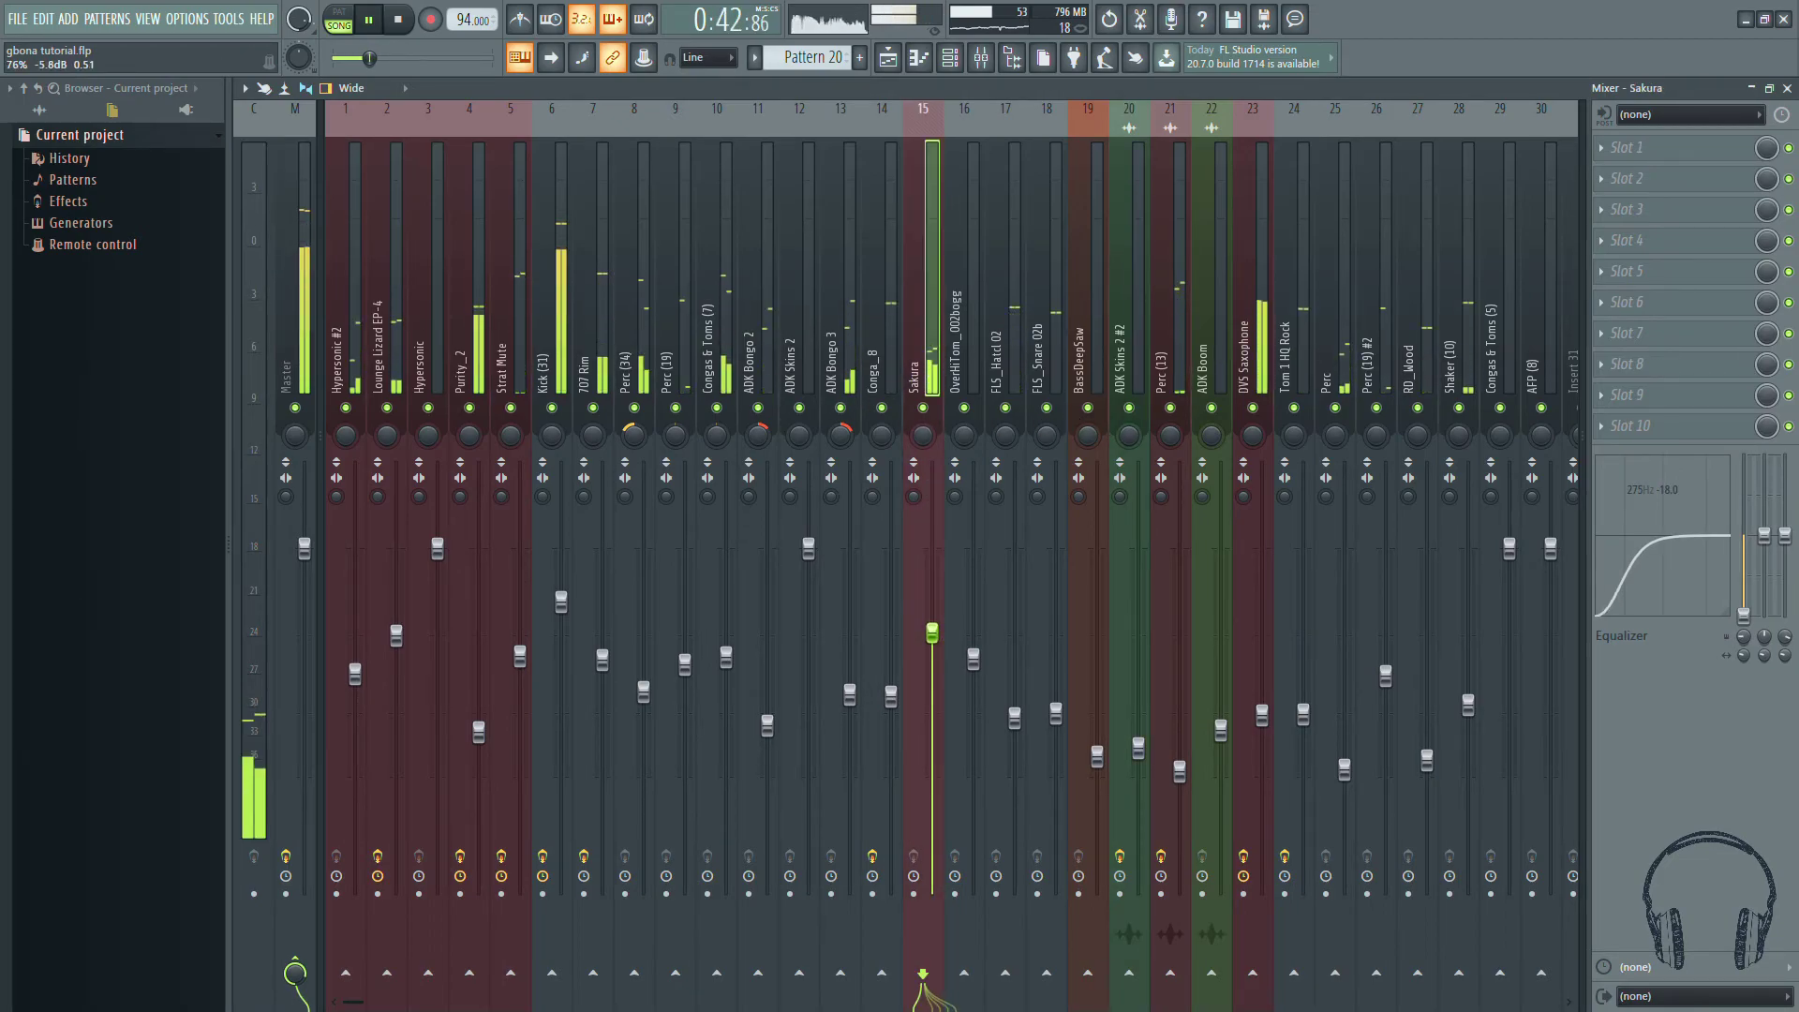
Step: Select bars 25 to 27 as the loop range, solo Track 17 and play the loop
{"action": "left_click", "coordinate": [888, 60]}
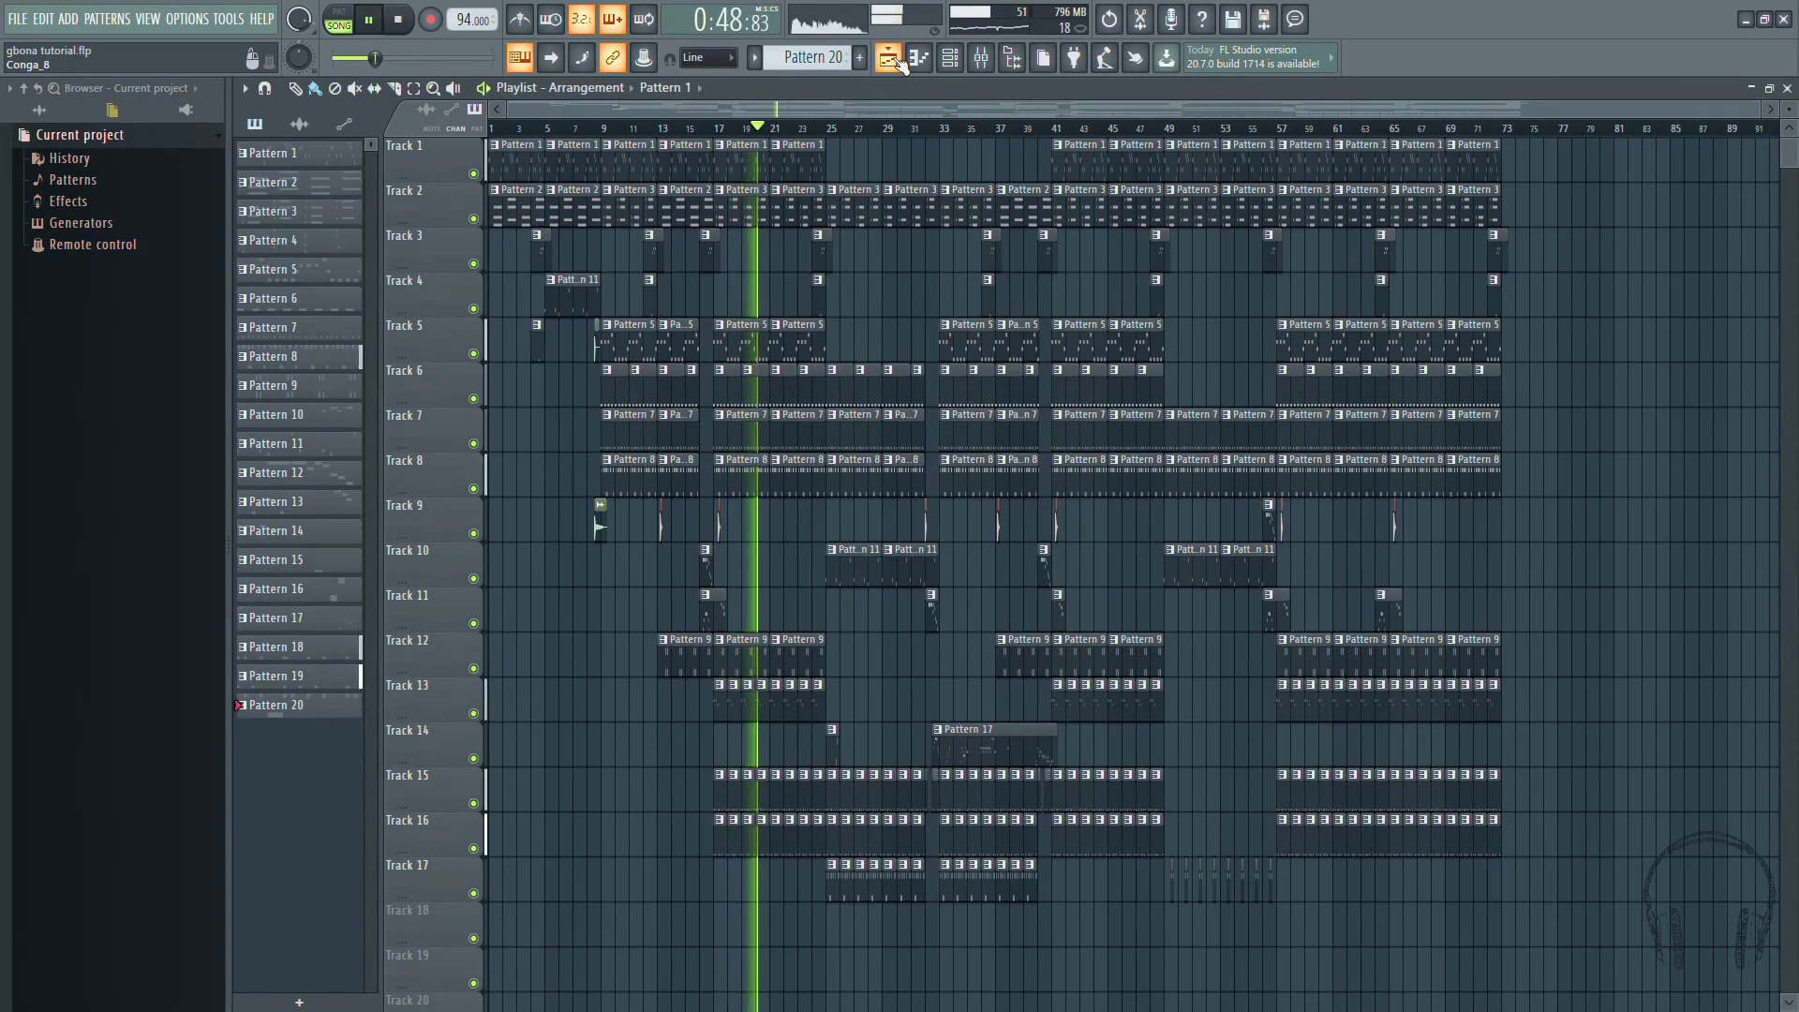
{"action": "key", "text": "space"}
{"action": "left_click", "coordinate": [827, 130]}
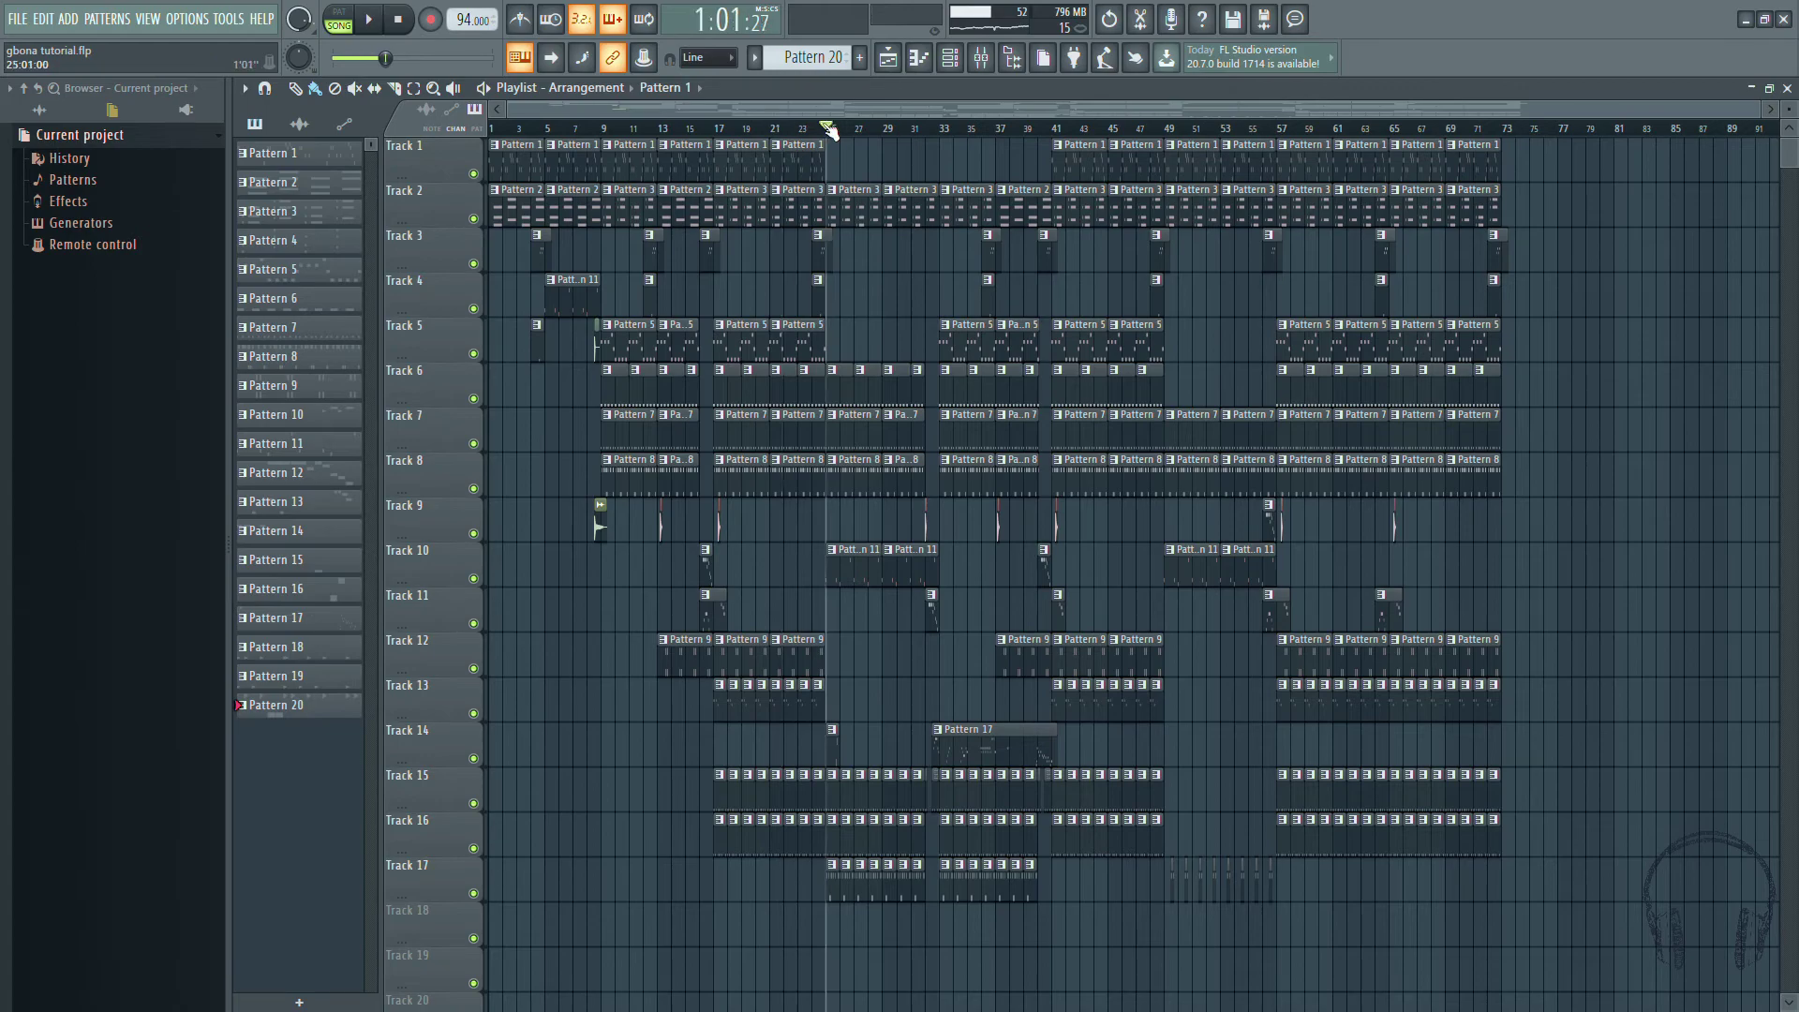
{"action": "left_click_drag", "start_coordinate": [829, 131], "coordinate": [866, 132]}
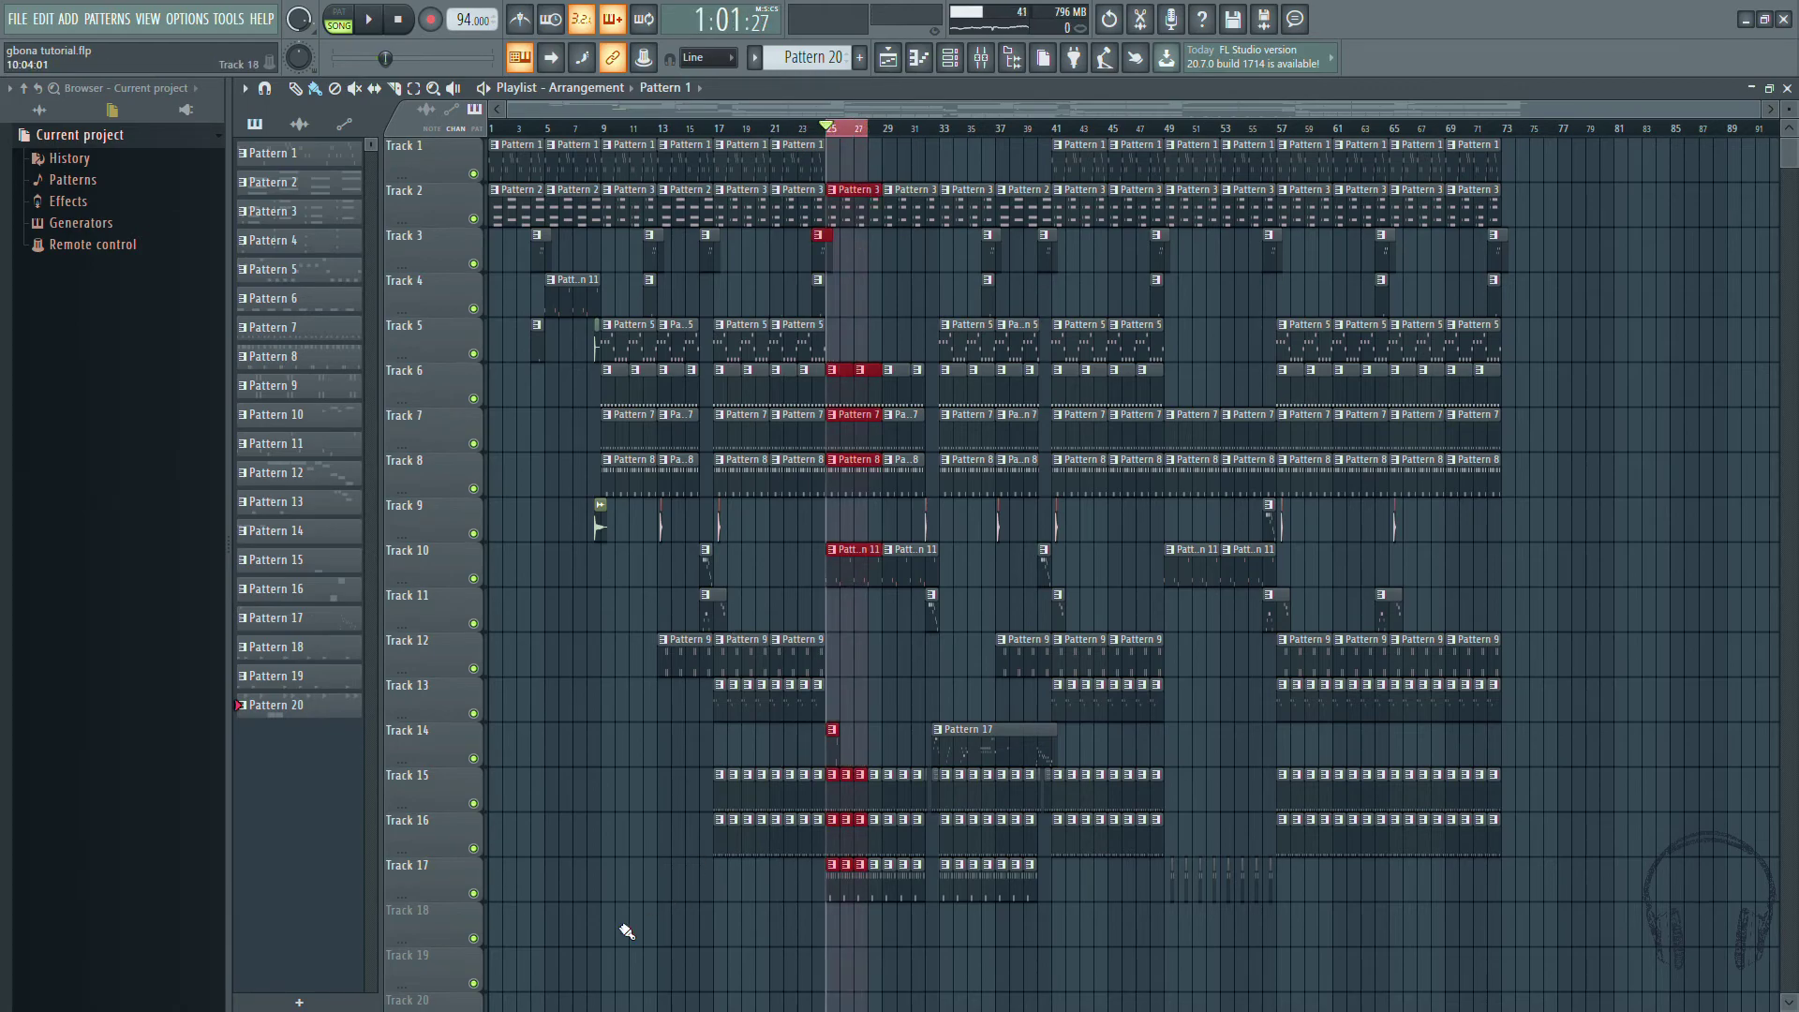
{"action": "right_click", "coordinate": [474, 895]}
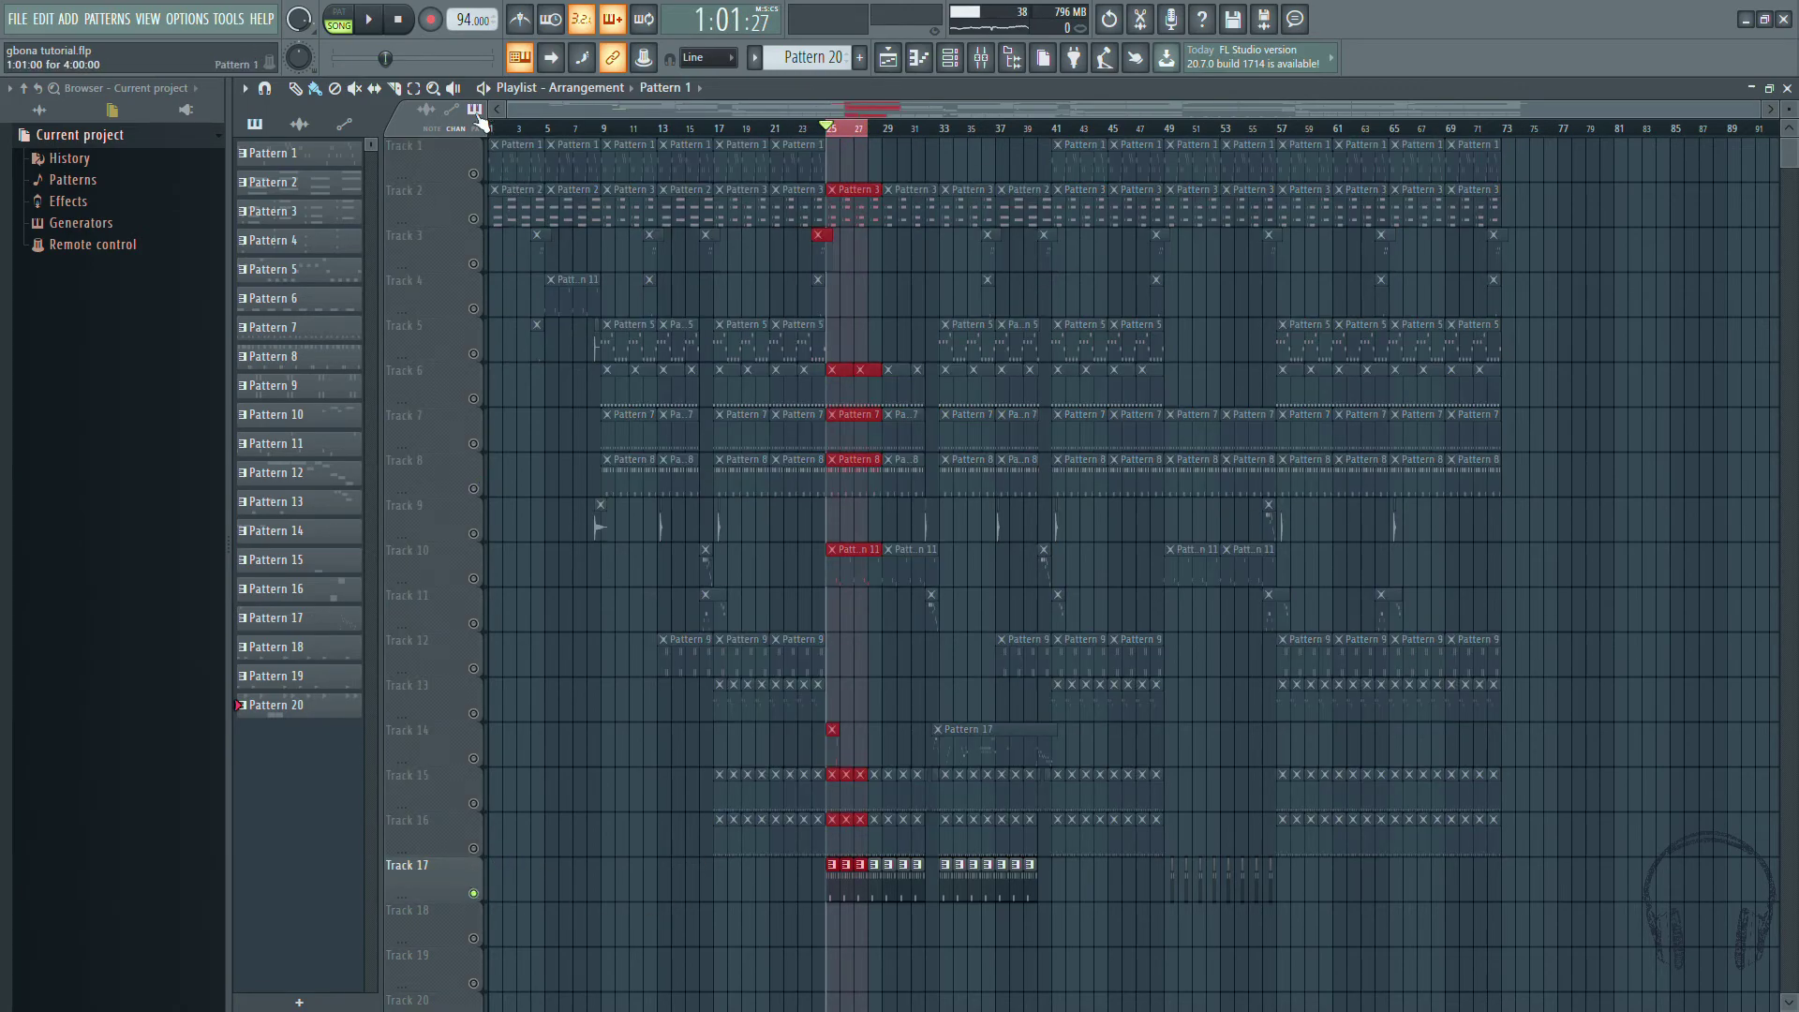
{"action": "left_click", "coordinate": [369, 20]}
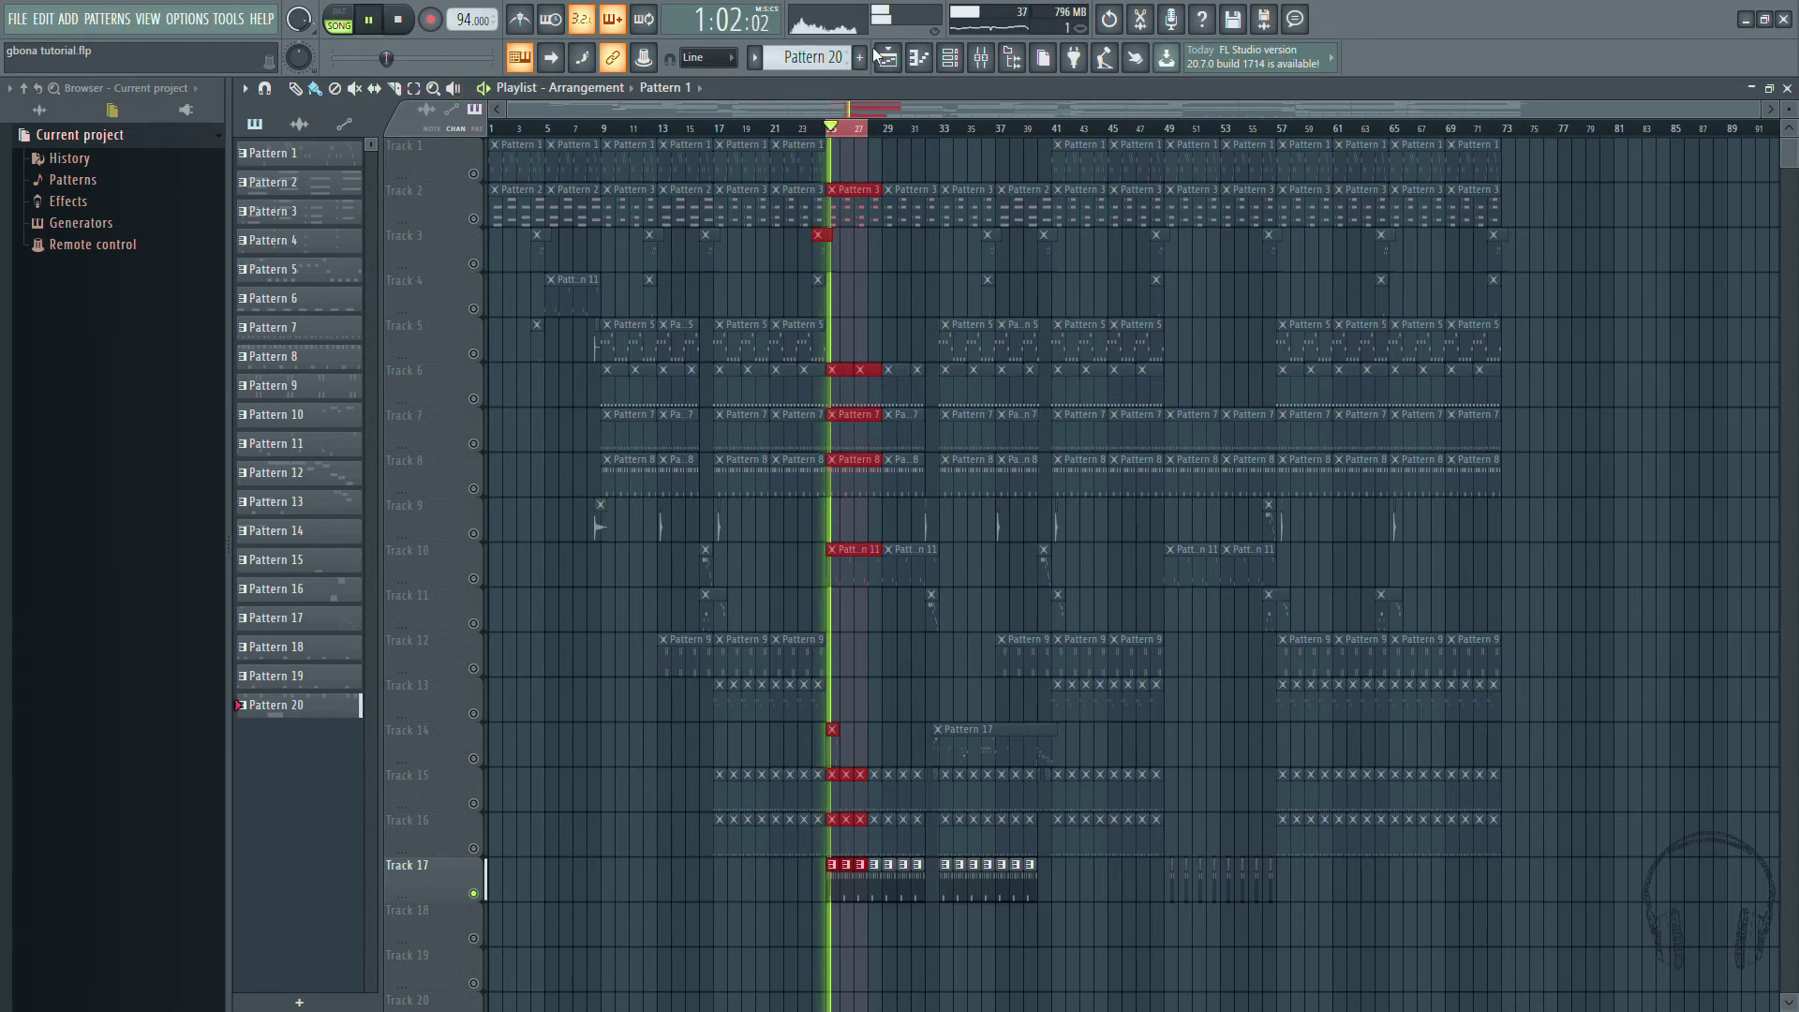
Step: Lower the volumes of the Congas & Toms (5) and AFP (8) mixer channels while the loop plays
{"action": "left_click", "coordinate": [986, 58]}
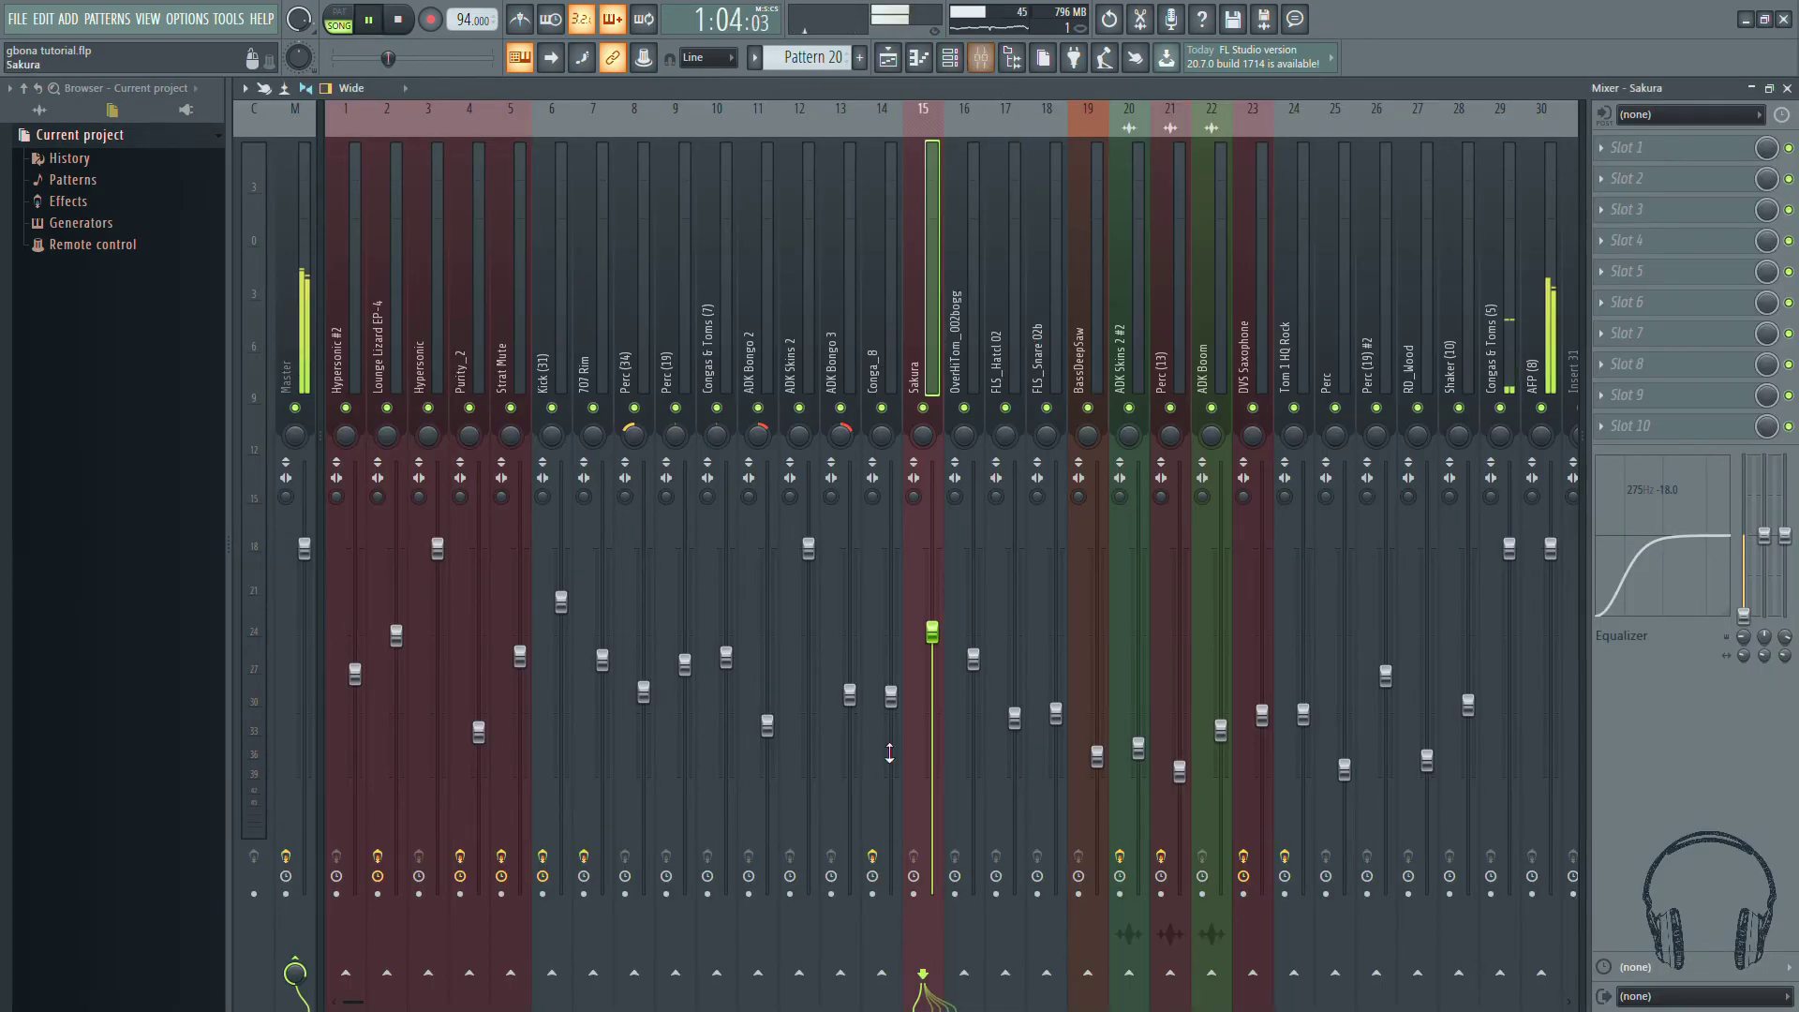
{"action": "left_click_drag", "start_coordinate": [353, 1003], "coordinate": [449, 1004]}
{"action": "left_click", "coordinate": [1187, 358]}
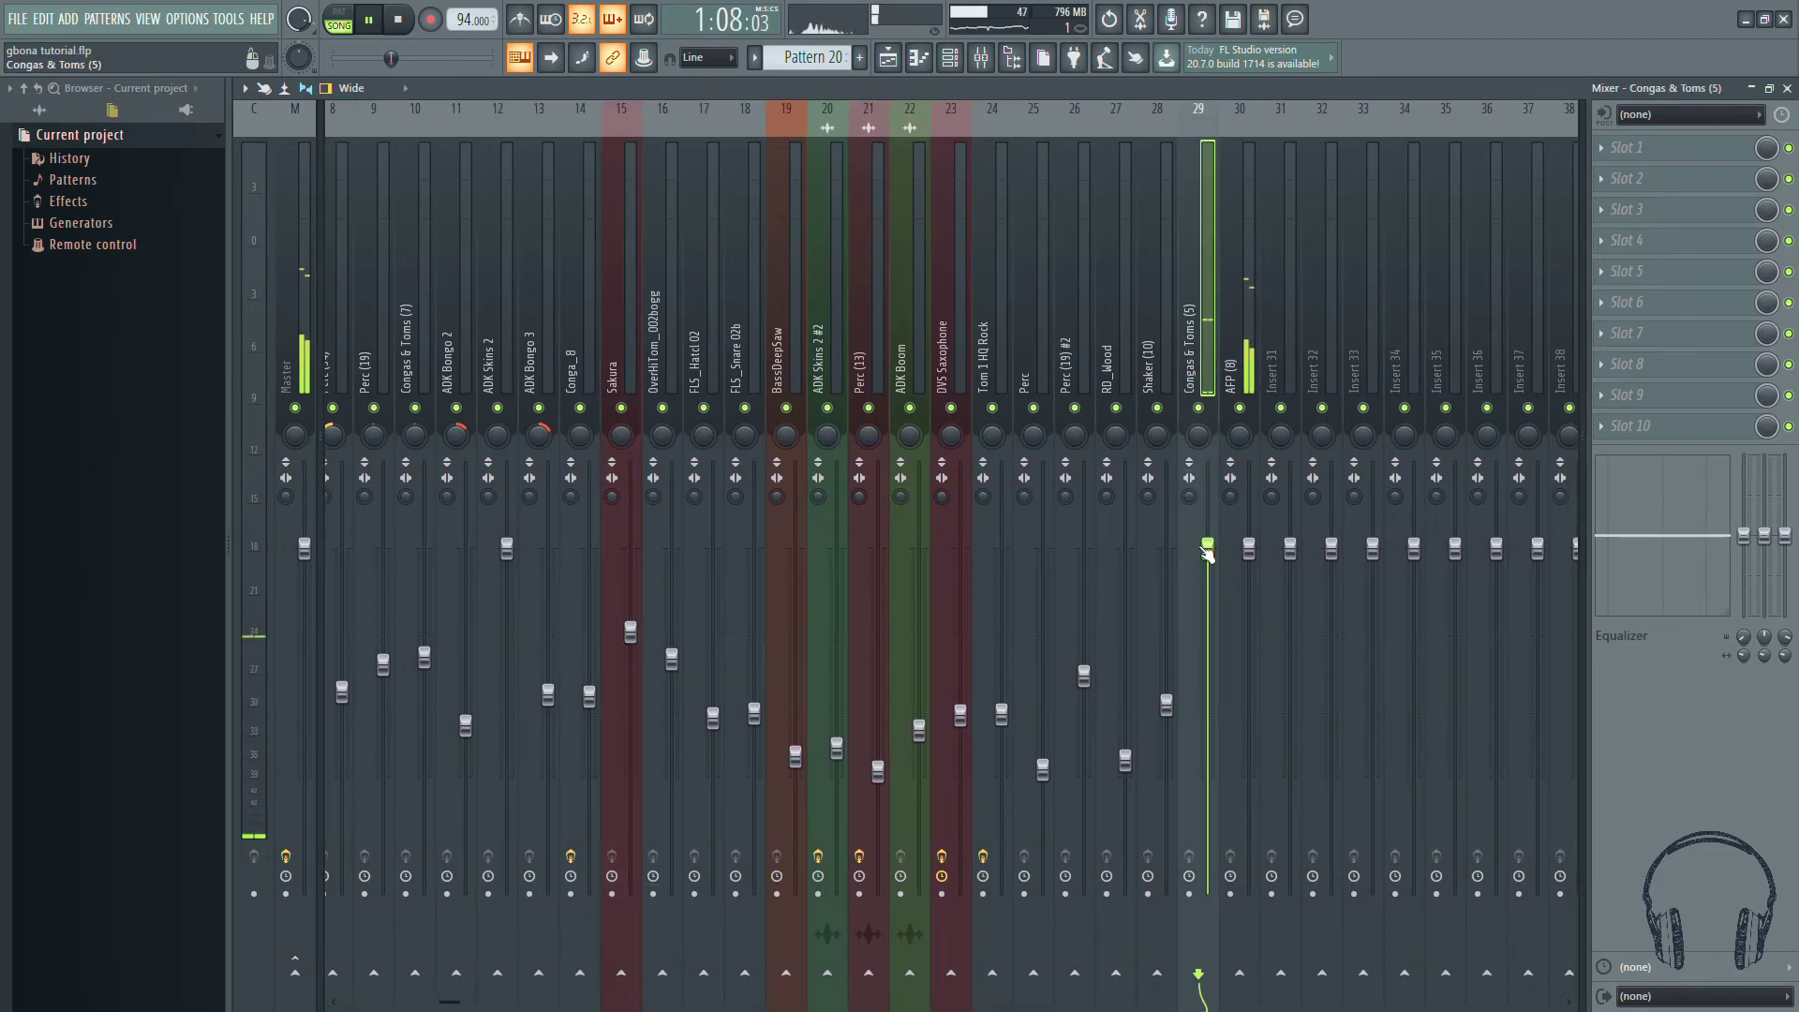
{"action": "left_click_drag", "start_coordinate": [1254, 547], "coordinate": [1254, 652]}
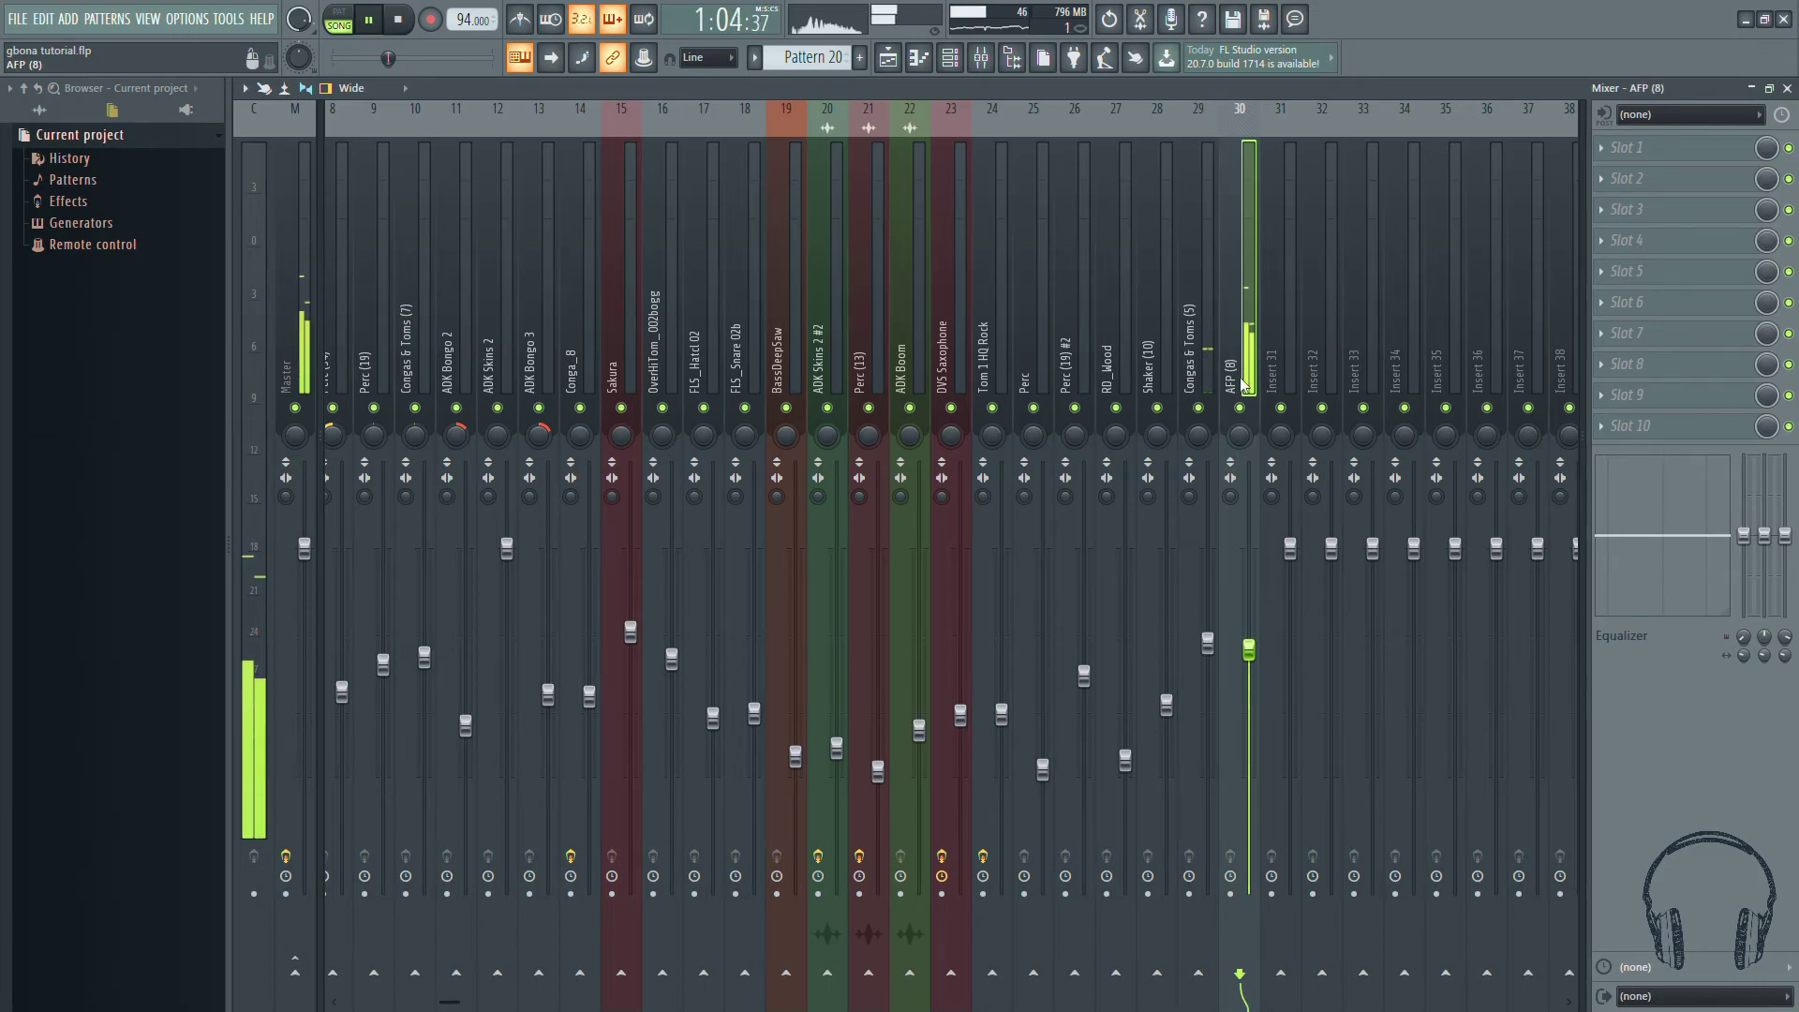
Step: Cut the AFP (8) channel's low EQ band by -18.0 at 161 Hz
{"action": "left_click_drag", "start_coordinate": [1743, 591], "coordinate": [1746, 616]}
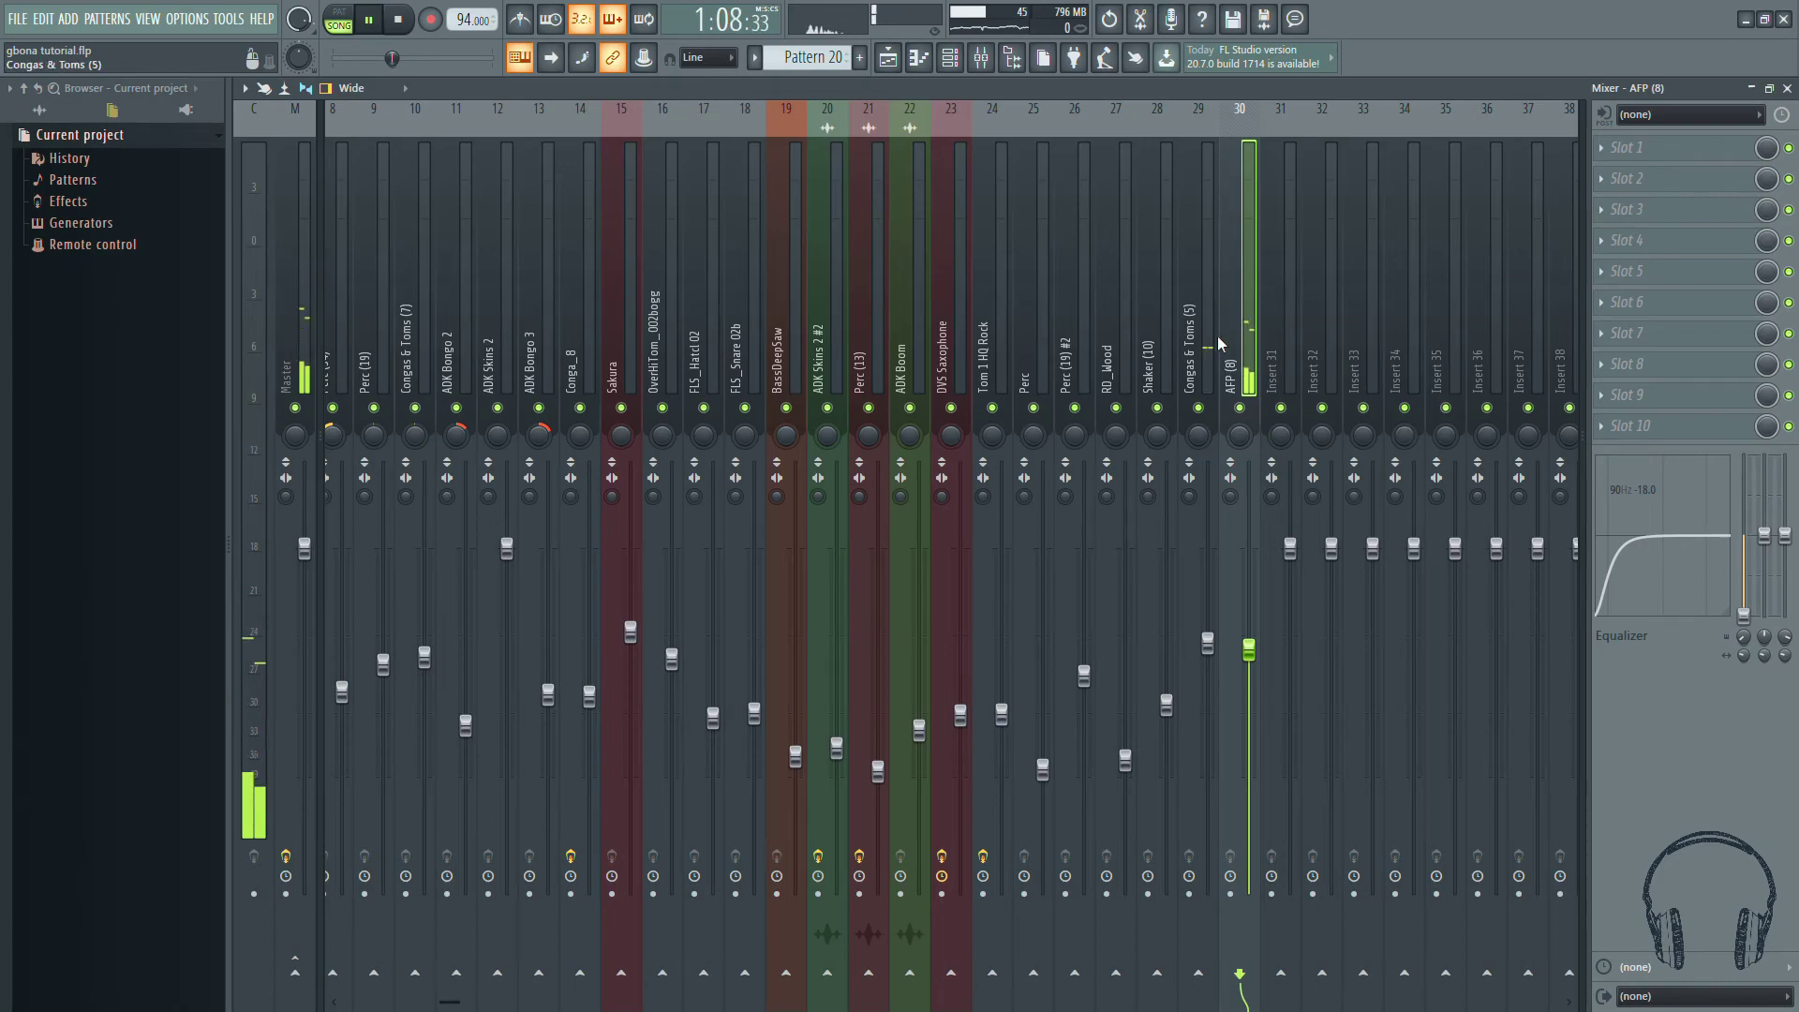
{"action": "left_click_drag", "start_coordinate": [1744, 635], "coordinate": [1743, 632]}
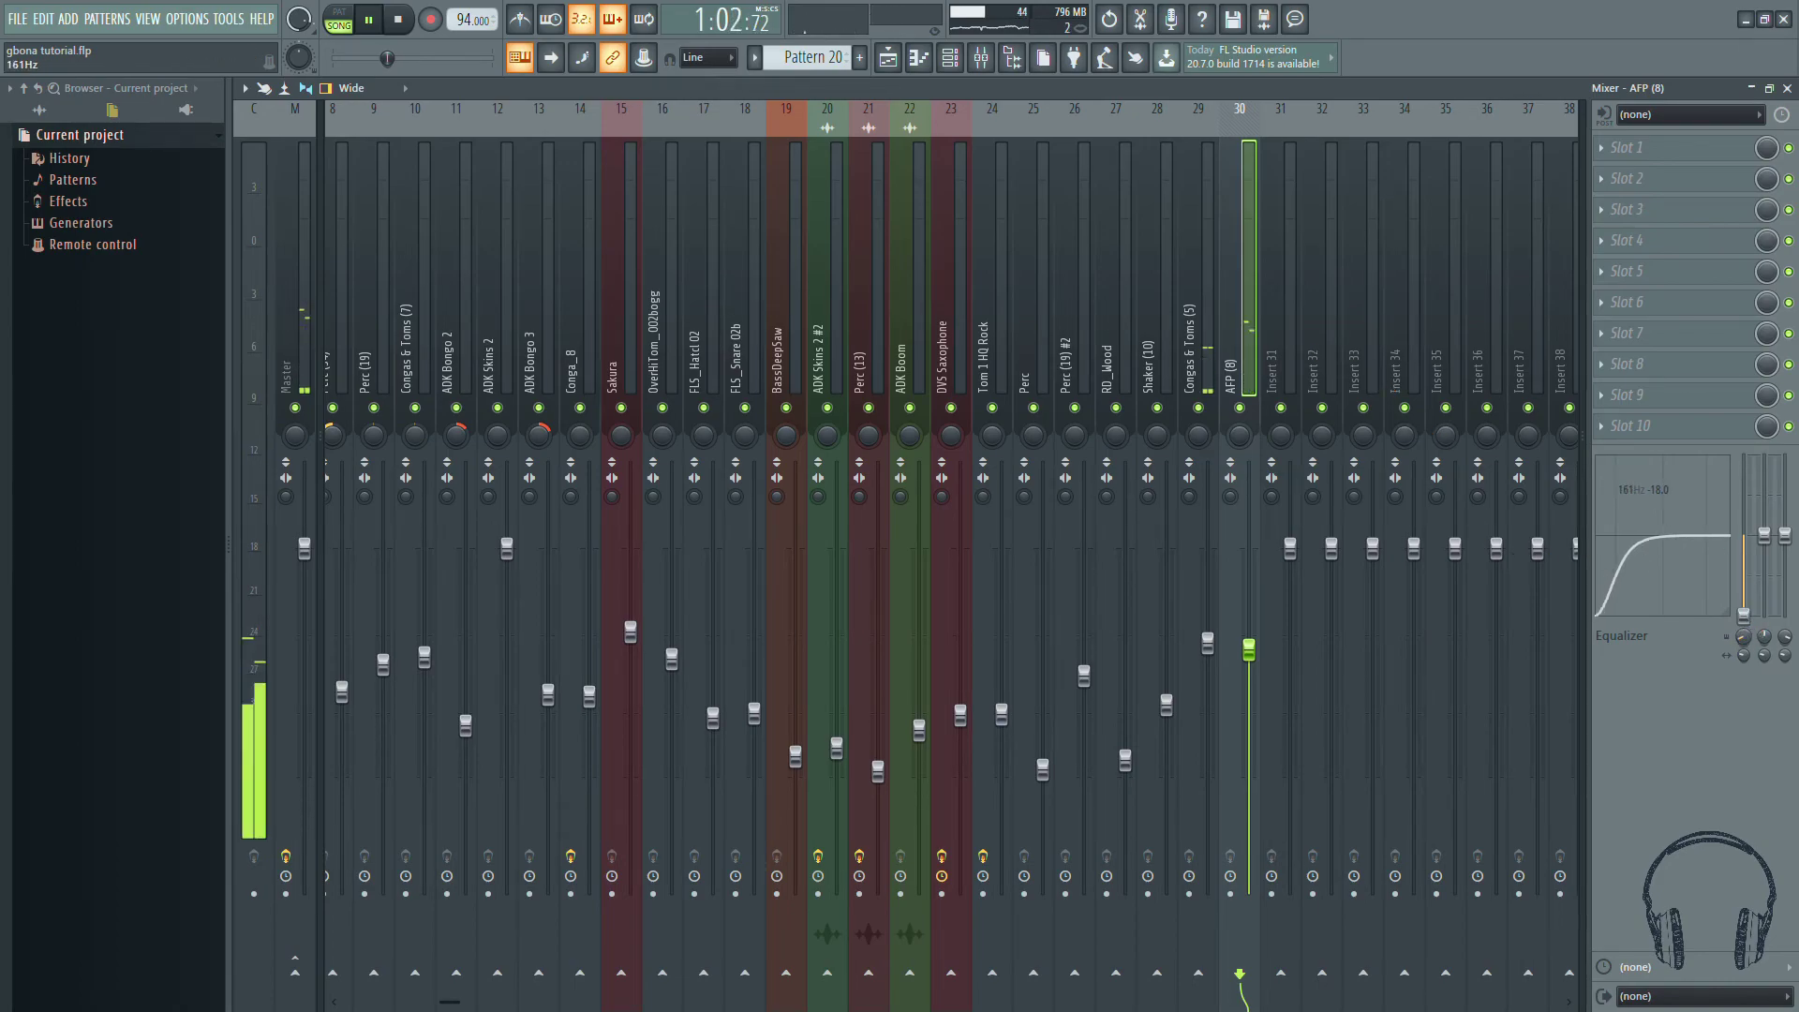
Step: Cut the low EQ band of the Congas & Toms (5) channel and trim the AFP (8) channel's volume slightly lower
{"action": "left_click", "coordinate": [1199, 335]}
{"action": "mouse_move", "coordinate": [1744, 535]}
{"action": "left_mouse_down"}
{"action": "mouse_move", "coordinate": [1744, 614]}
{"action": "mouse_move", "coordinate": [1758, 604]}
{"action": "left_mouse_up"}
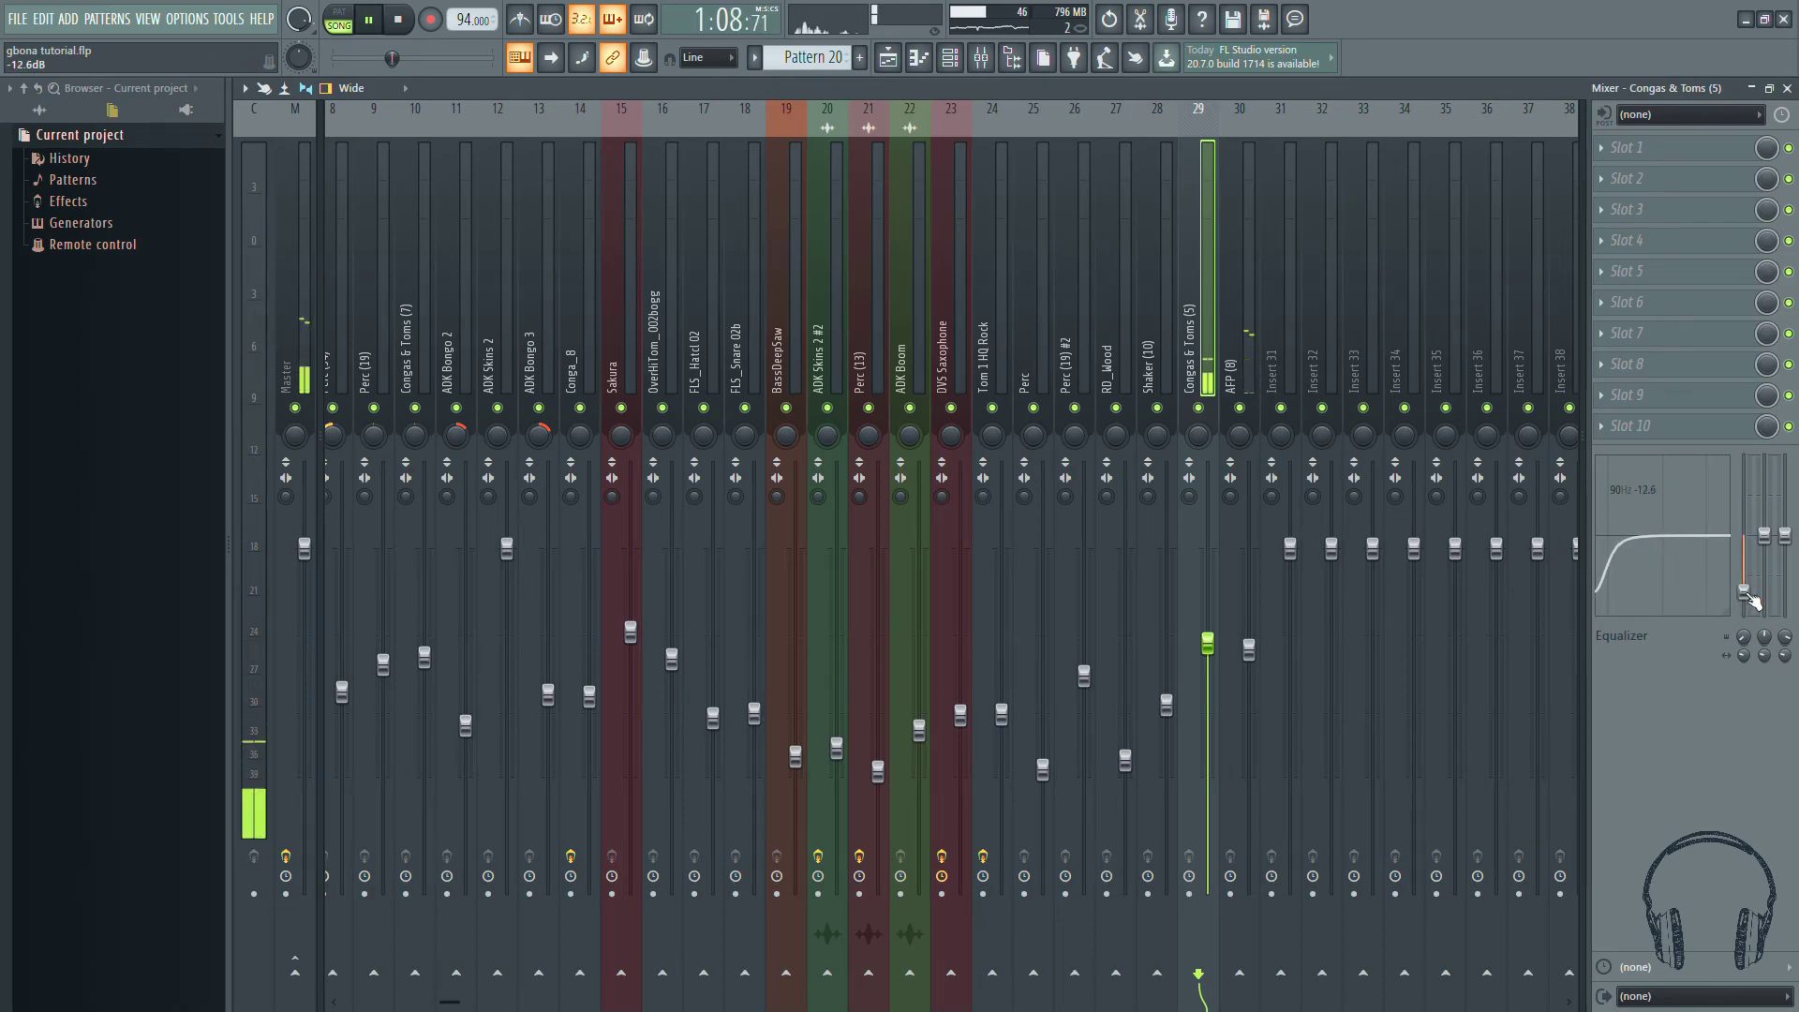
{"action": "left_click", "coordinate": [1257, 645]}
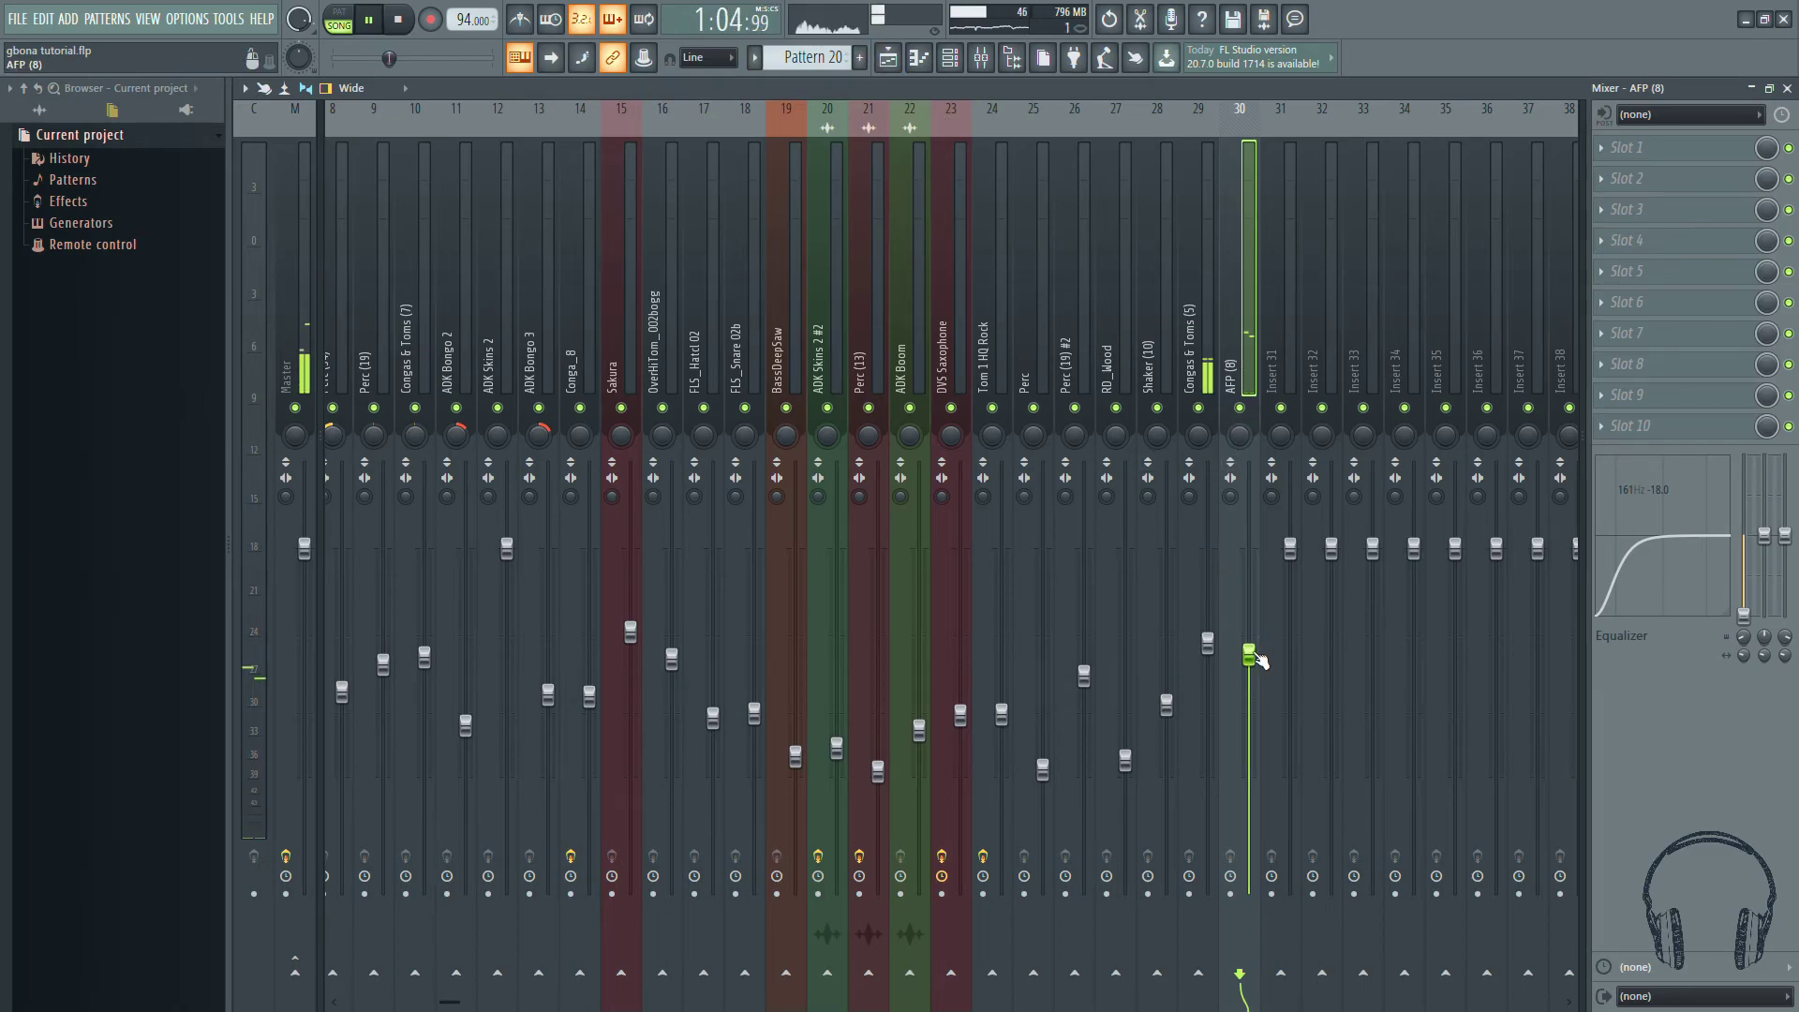
Step: Clear the loop range, unsolo Track 17 and play the full arrangement from about bar 21
{"action": "left_click", "coordinate": [887, 57]}
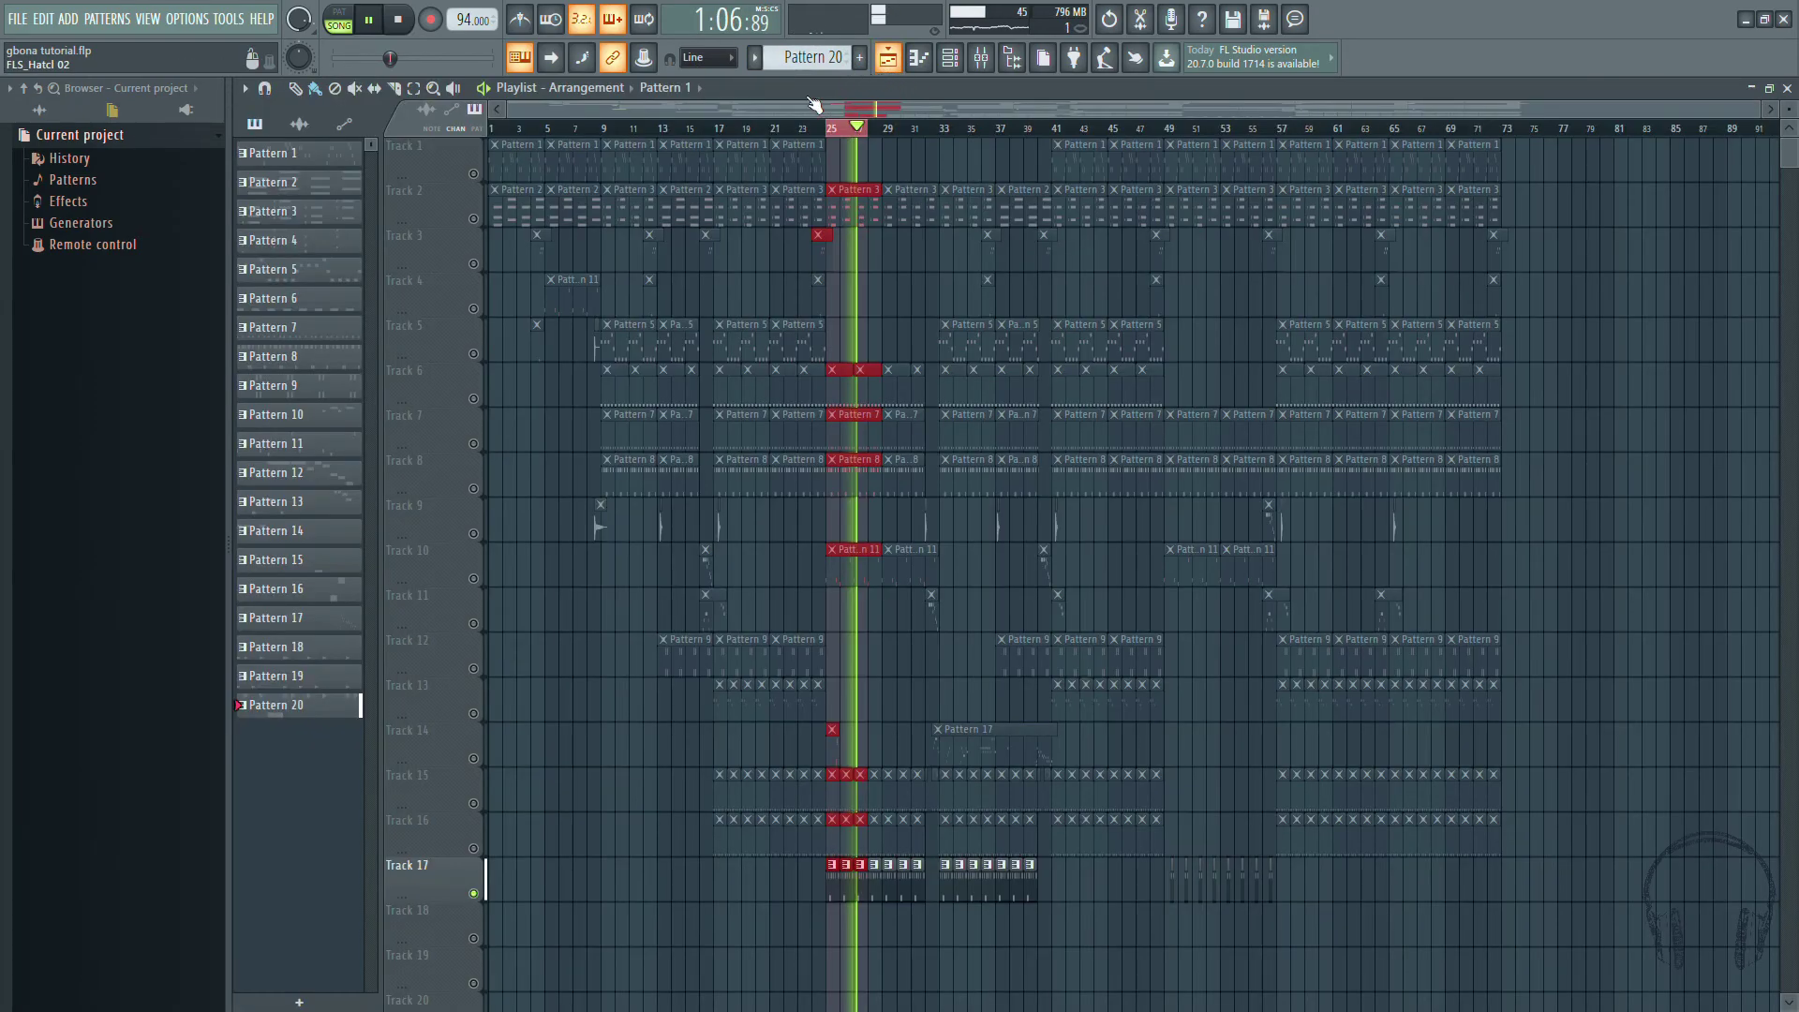
{"action": "left_click", "coordinate": [842, 128]}
{"action": "left_click", "coordinate": [780, 129]}
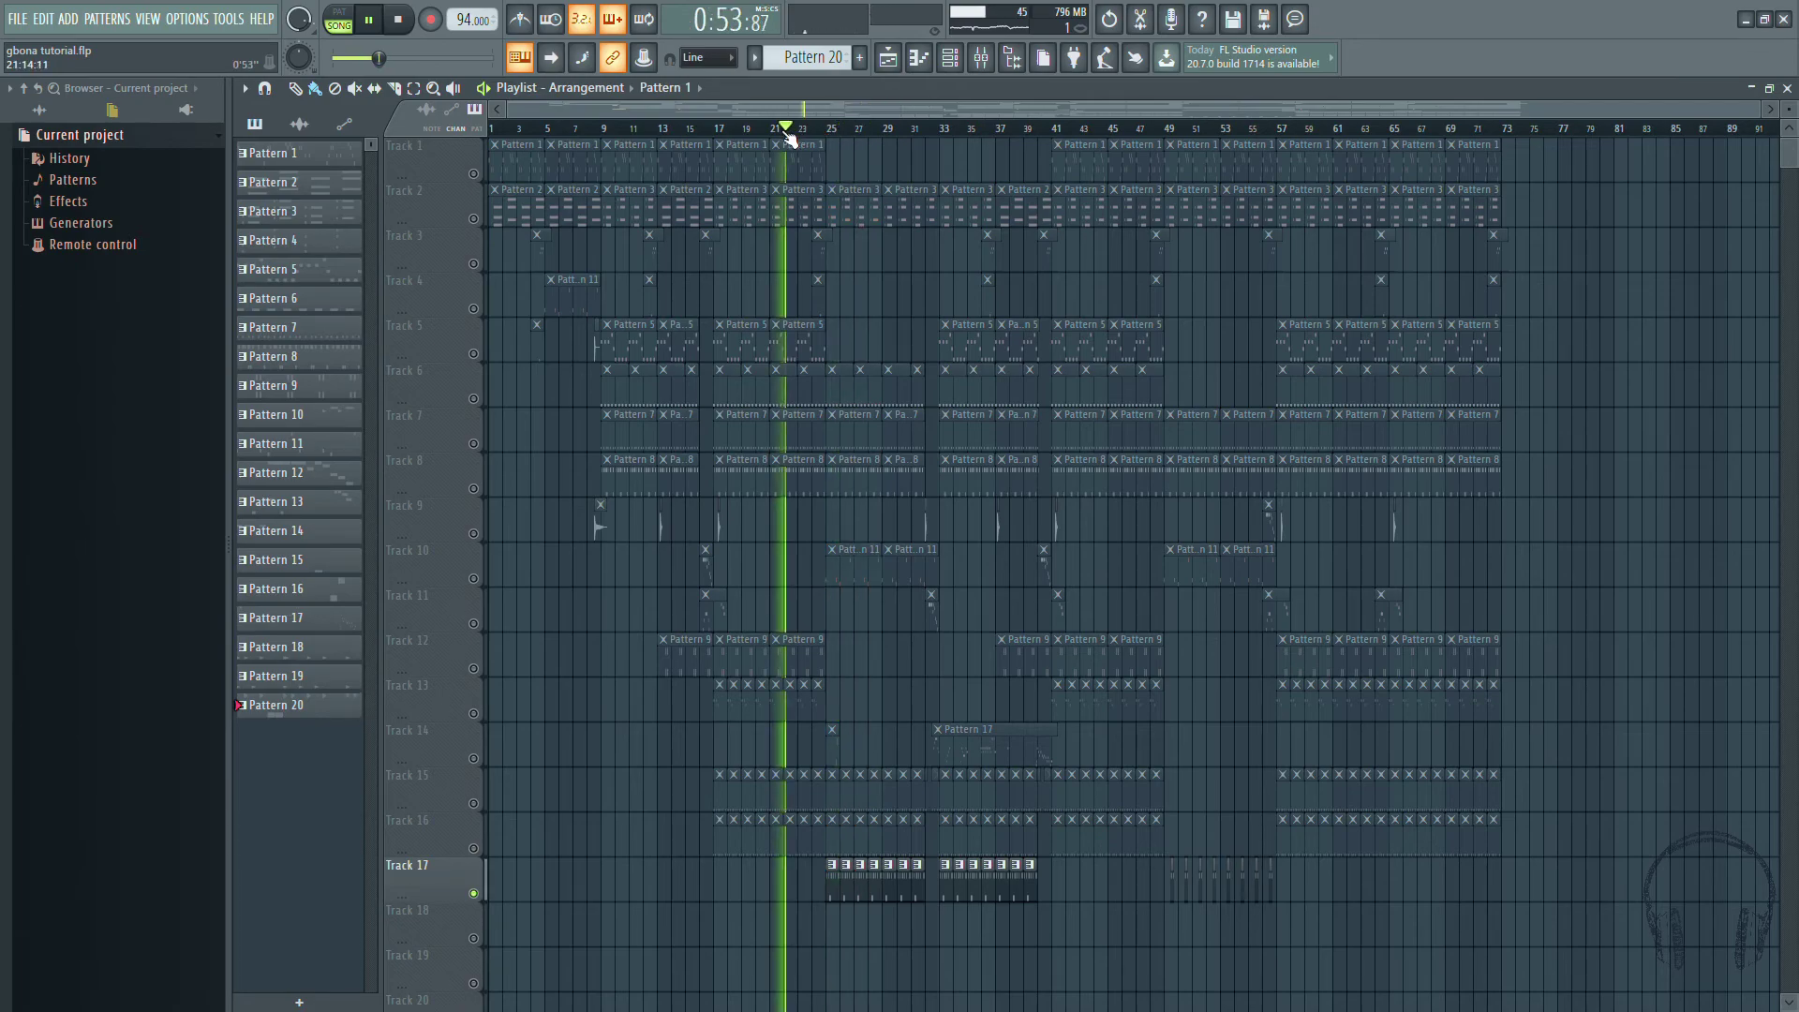
{"action": "right_click", "coordinate": [477, 180]}
{"action": "right_click", "coordinate": [477, 180]}
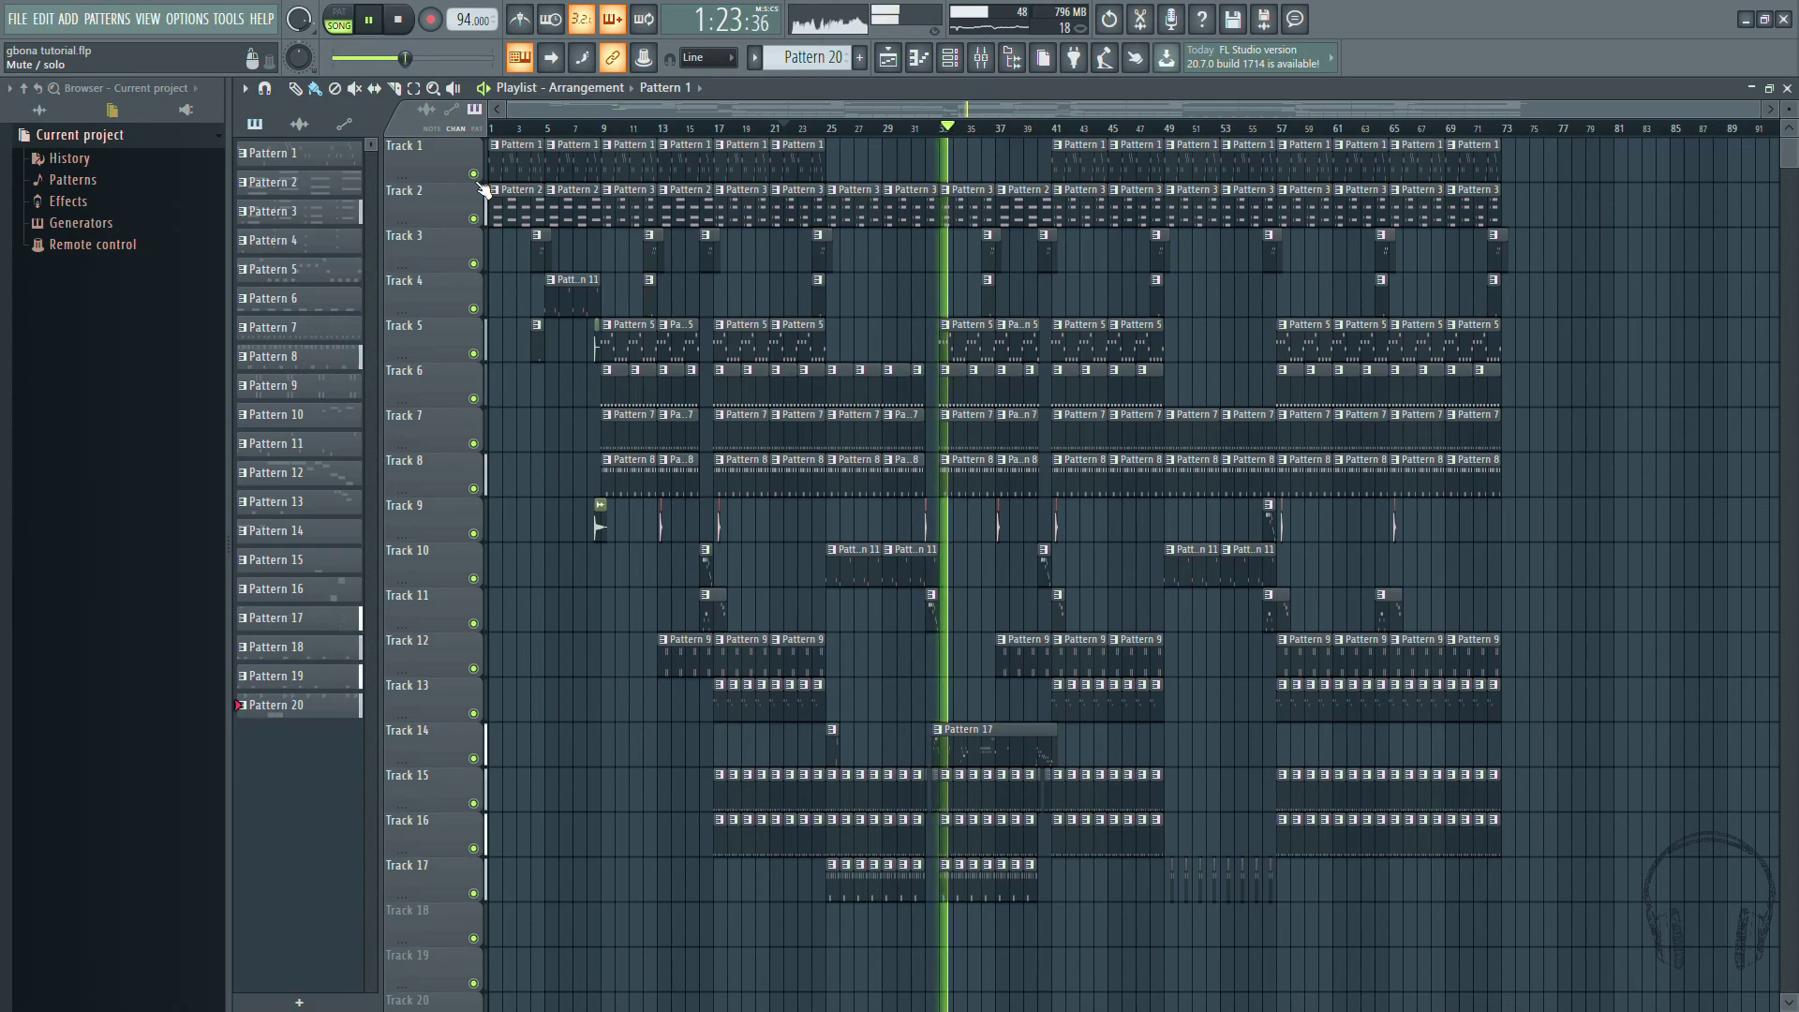
Step: Raise the Lounge Lizard EP-4 channel's volume slightly while the full arrangement plays
{"action": "left_click", "coordinate": [963, 62]}
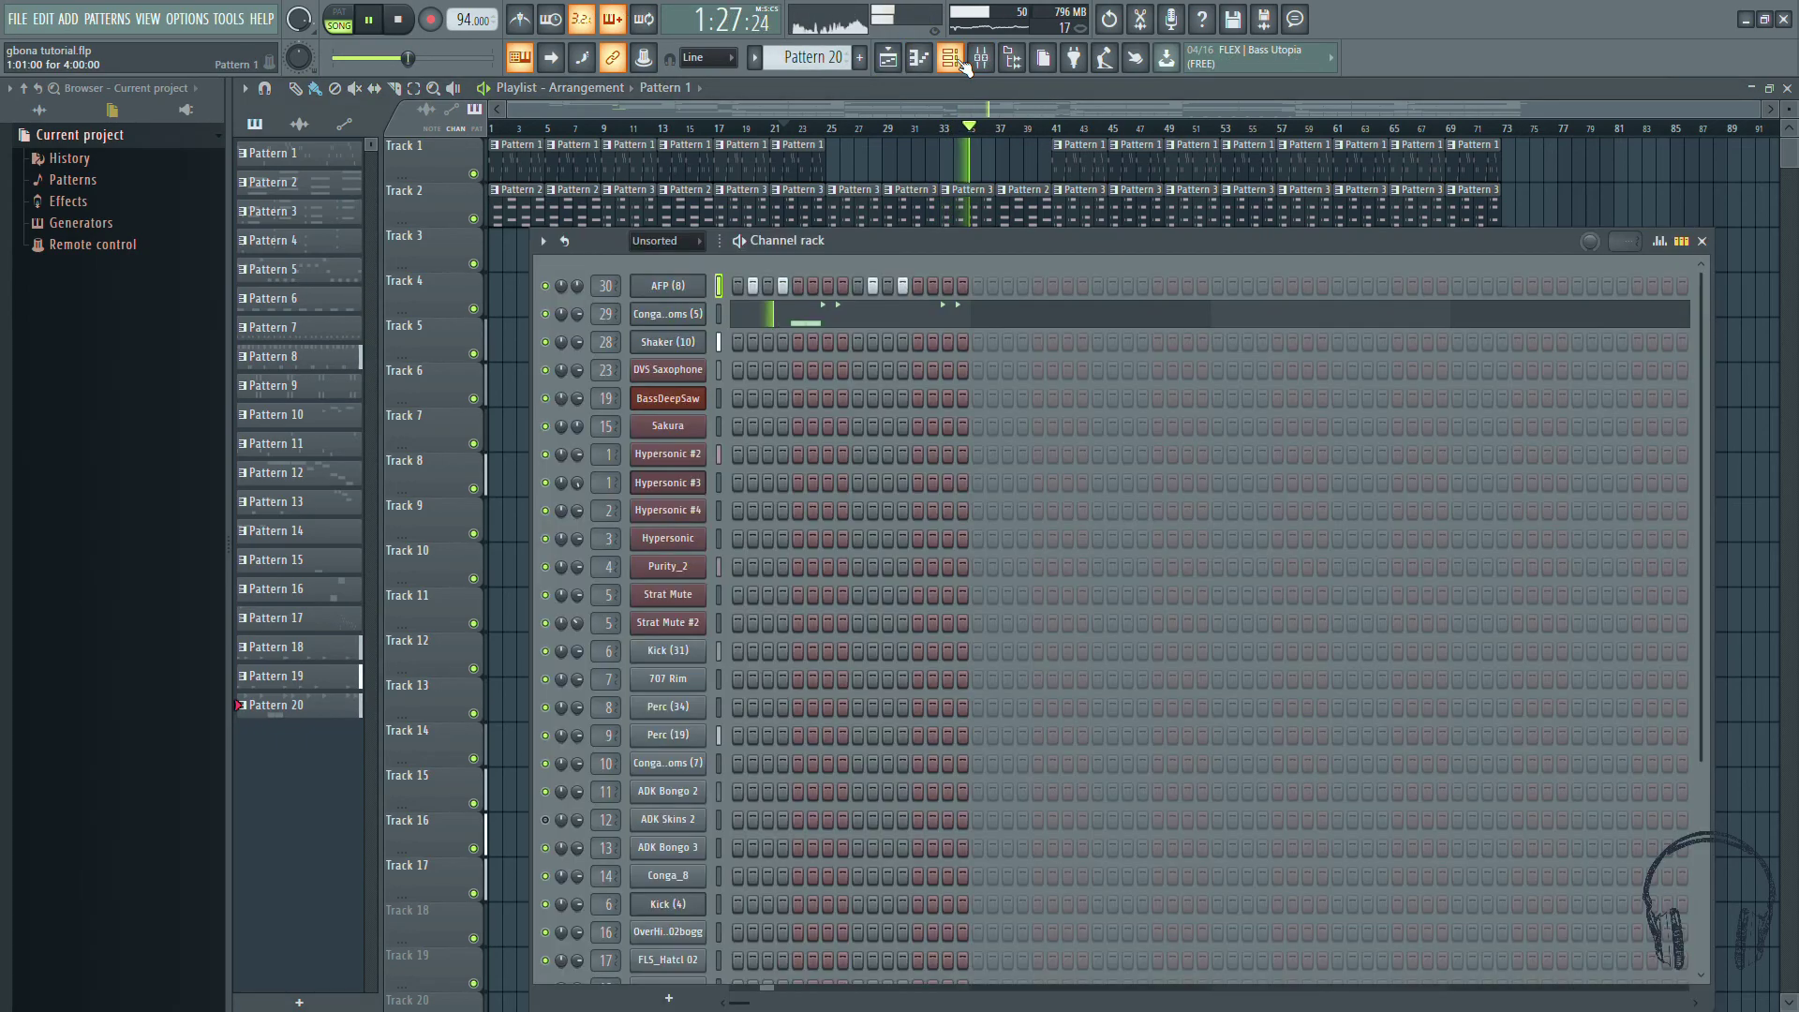
{"action": "left_click", "coordinate": [962, 62]}
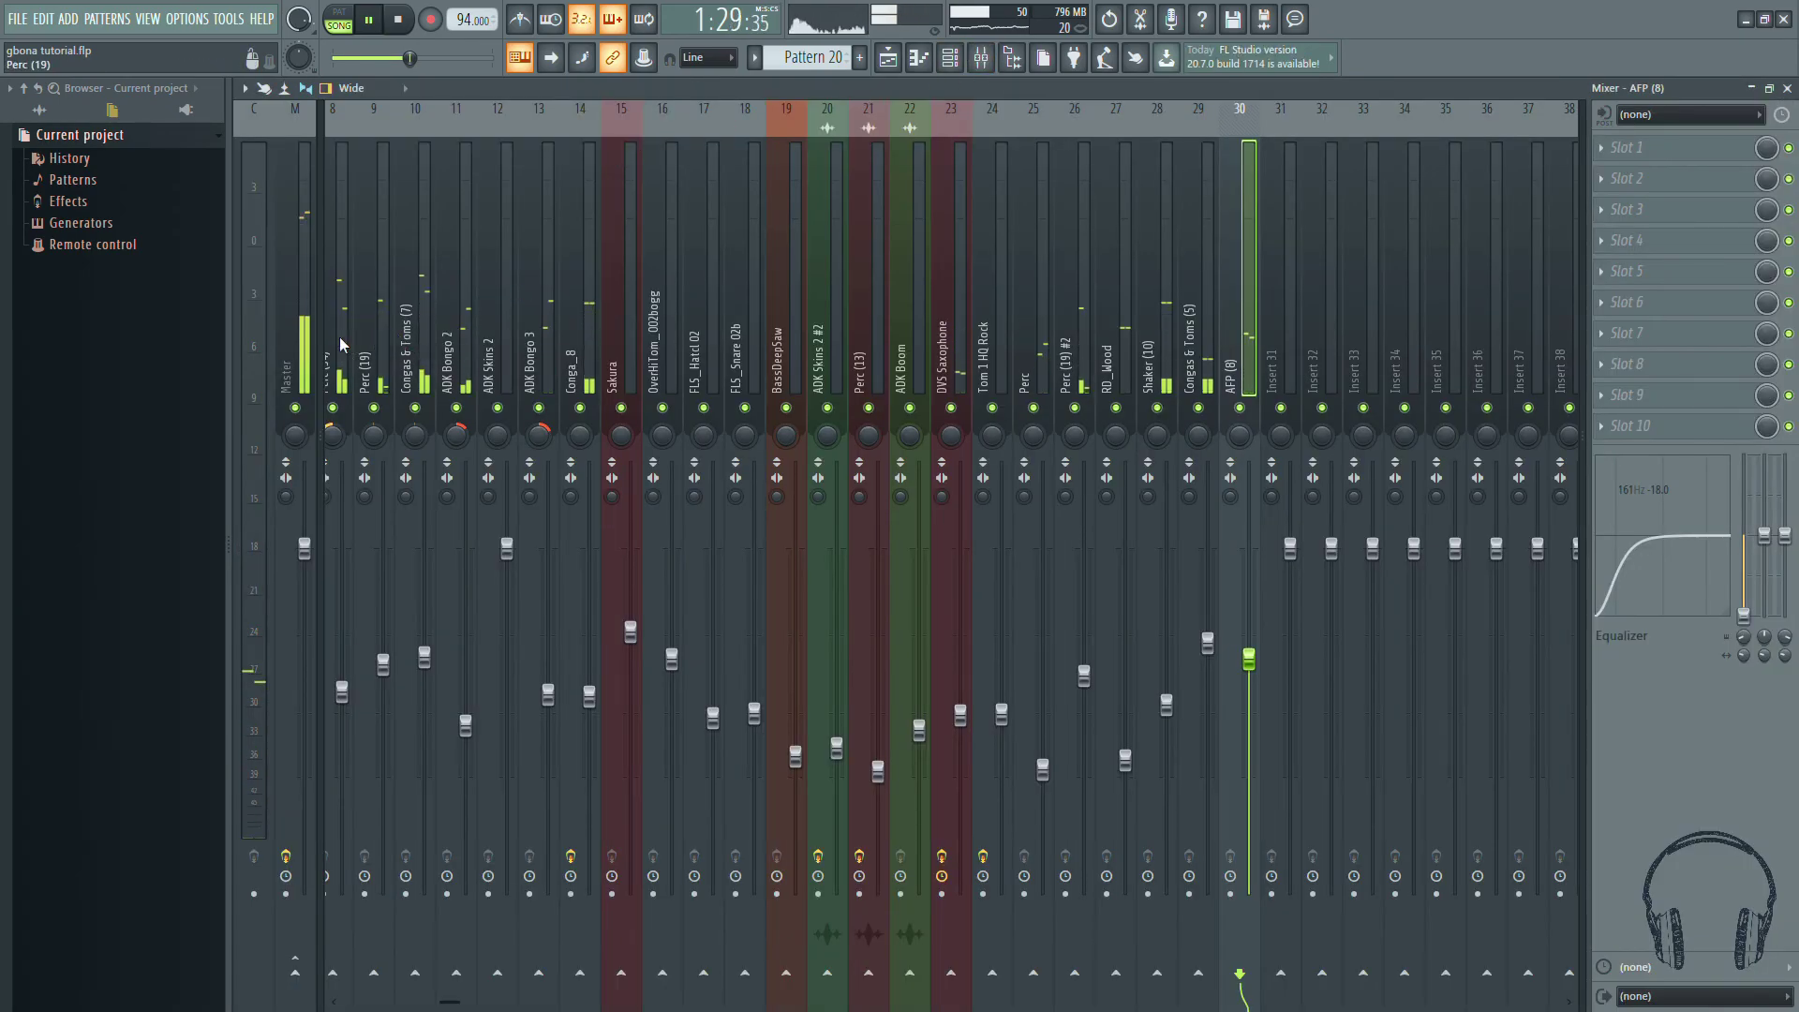
{"action": "scroll", "coordinate": [401, 1007], "scroll_direction": "up", "scroll_amount": 3}
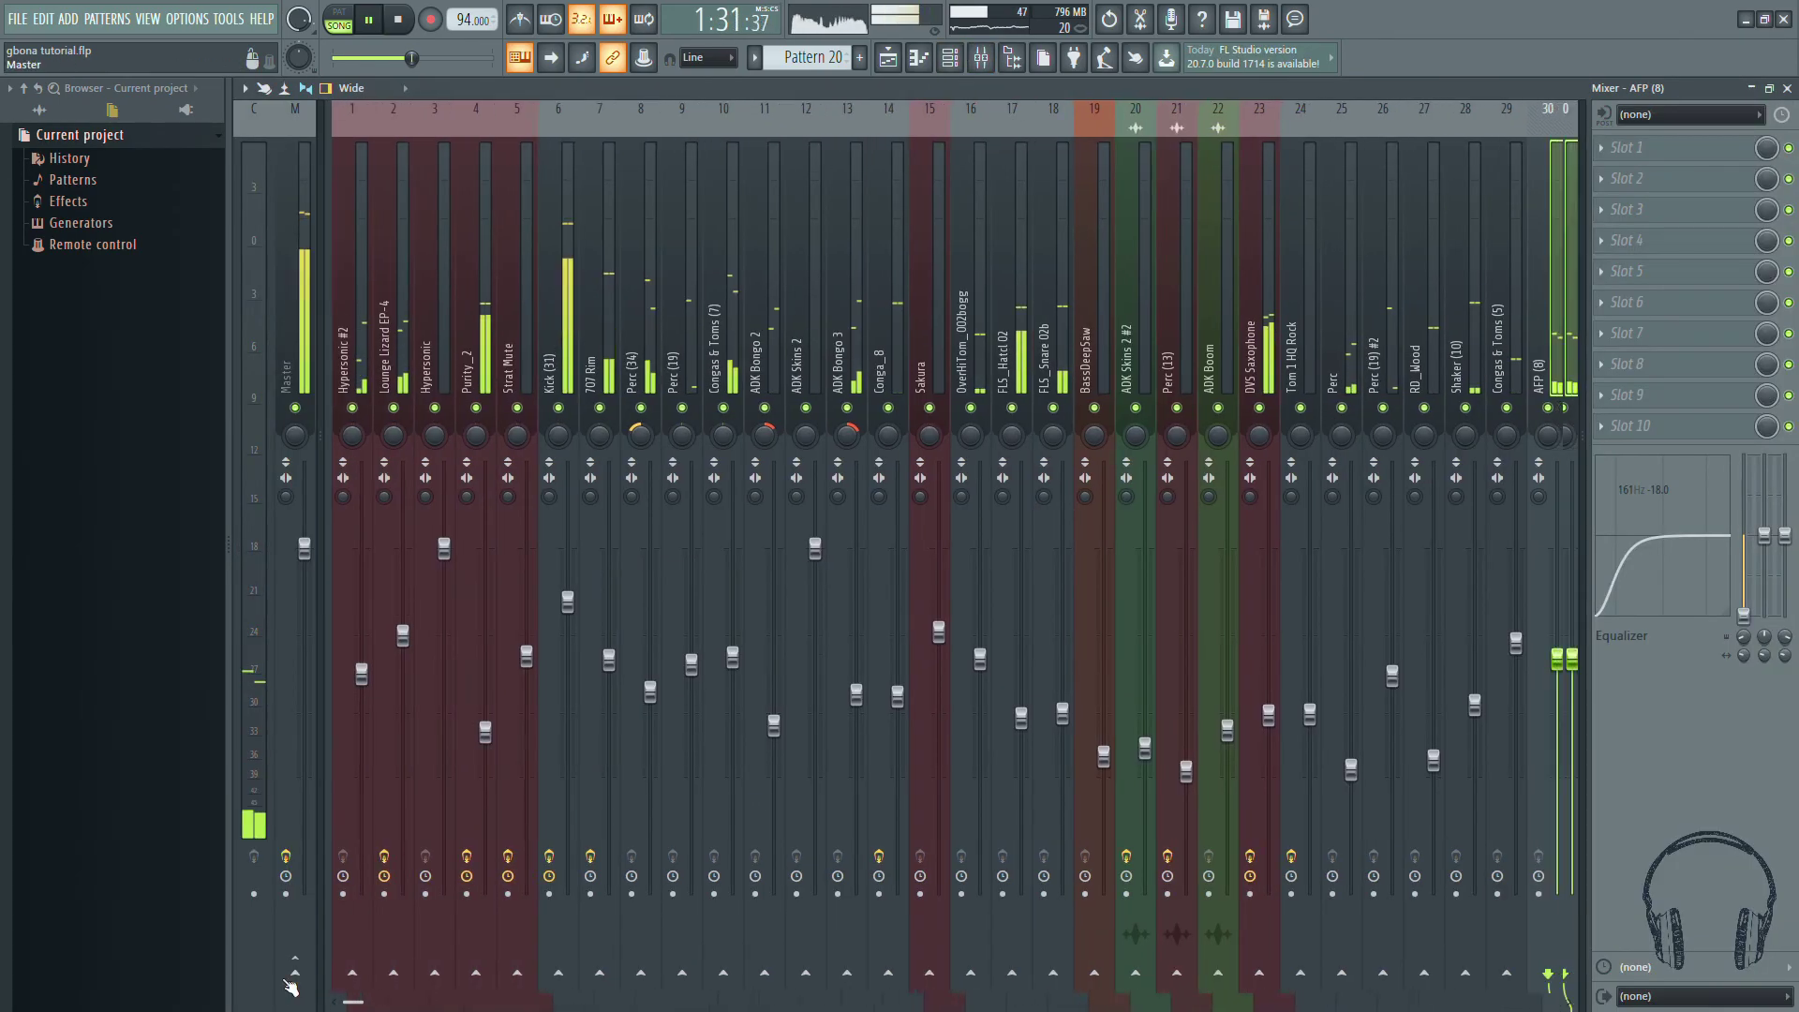
{"action": "left_click", "coordinate": [373, 384]}
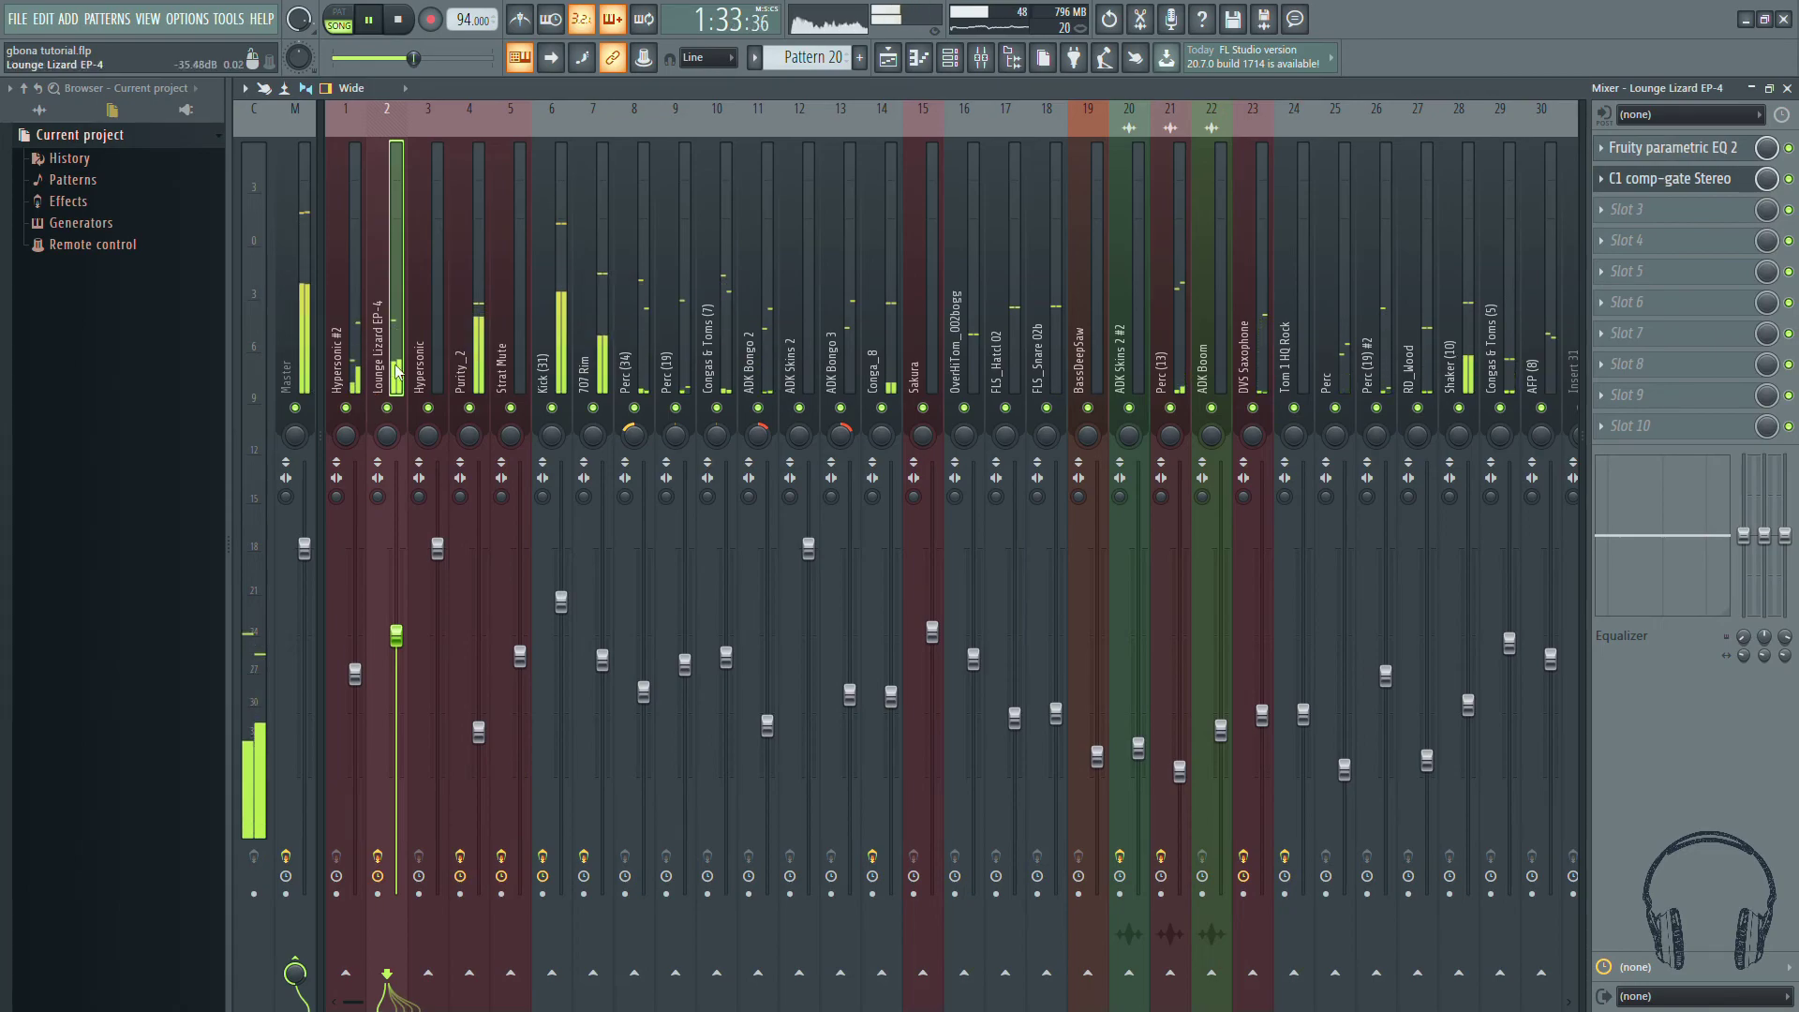
{"action": "left_click_drag", "start_coordinate": [397, 635], "coordinate": [397, 594]}
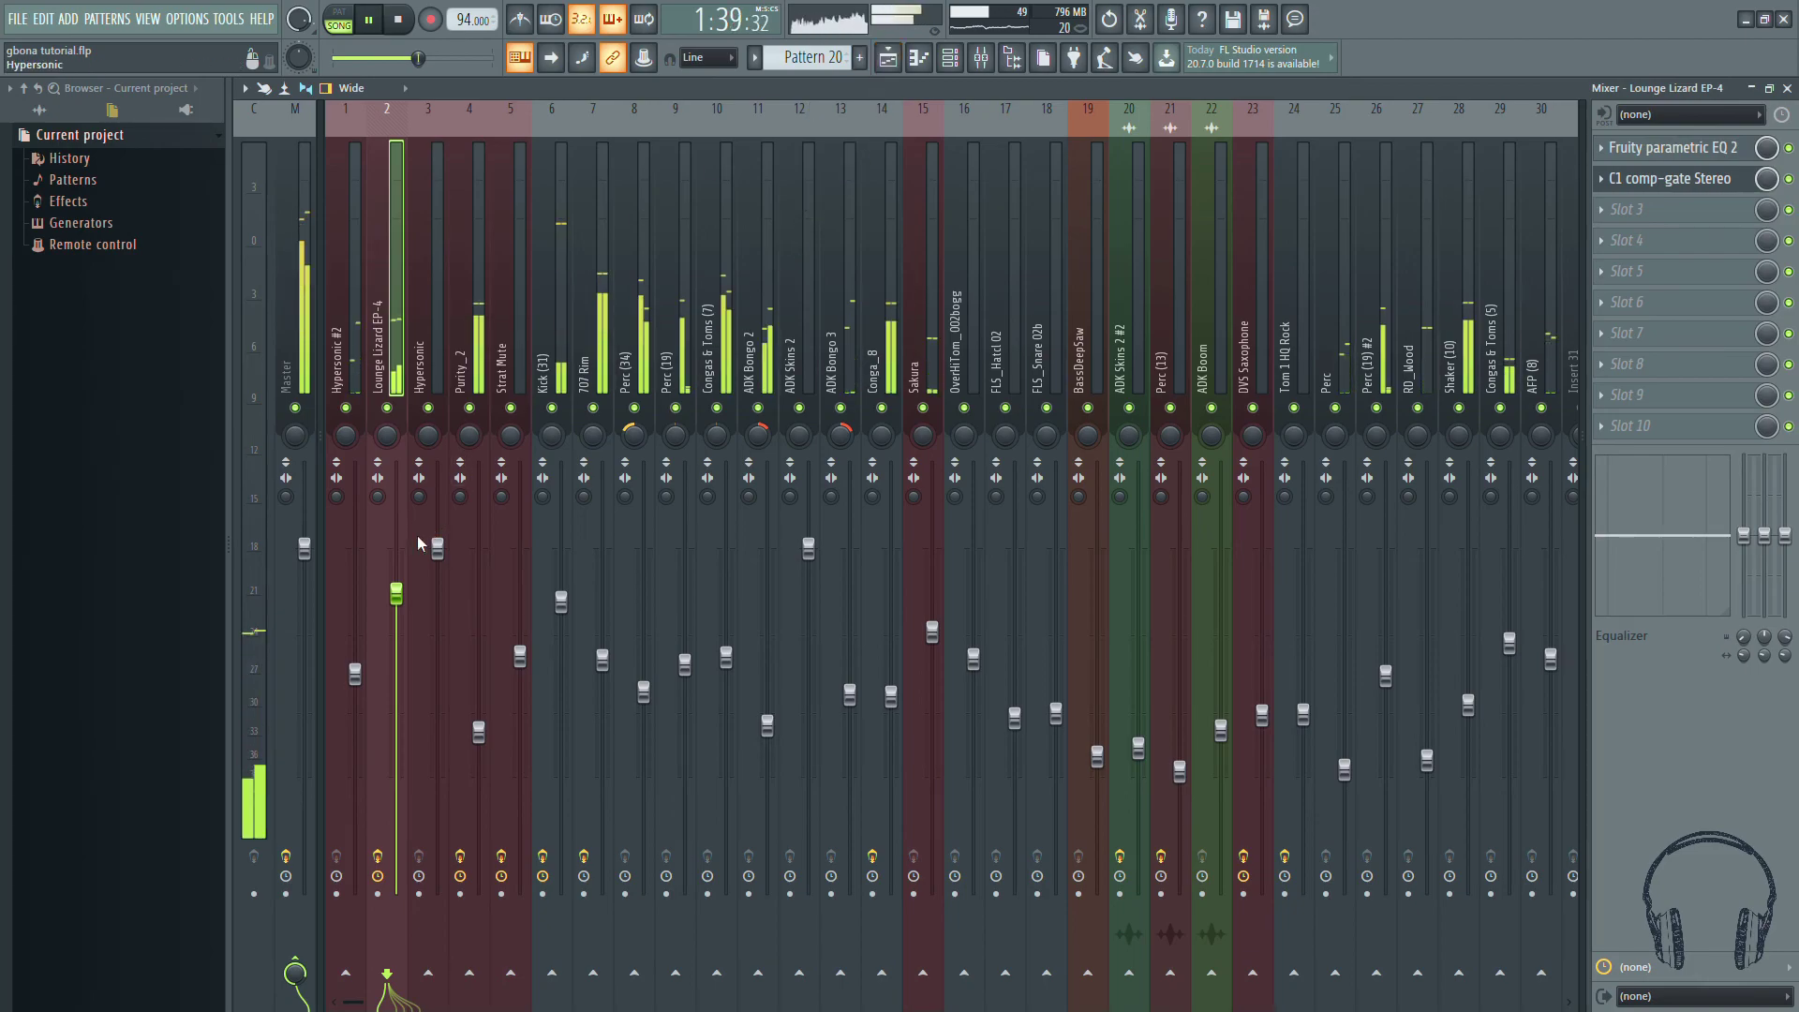
Step: Listen to the rest of the arrangement while checking the Master channel, stop playback and return to the playlist
{"action": "left_click", "coordinate": [902, 75]}
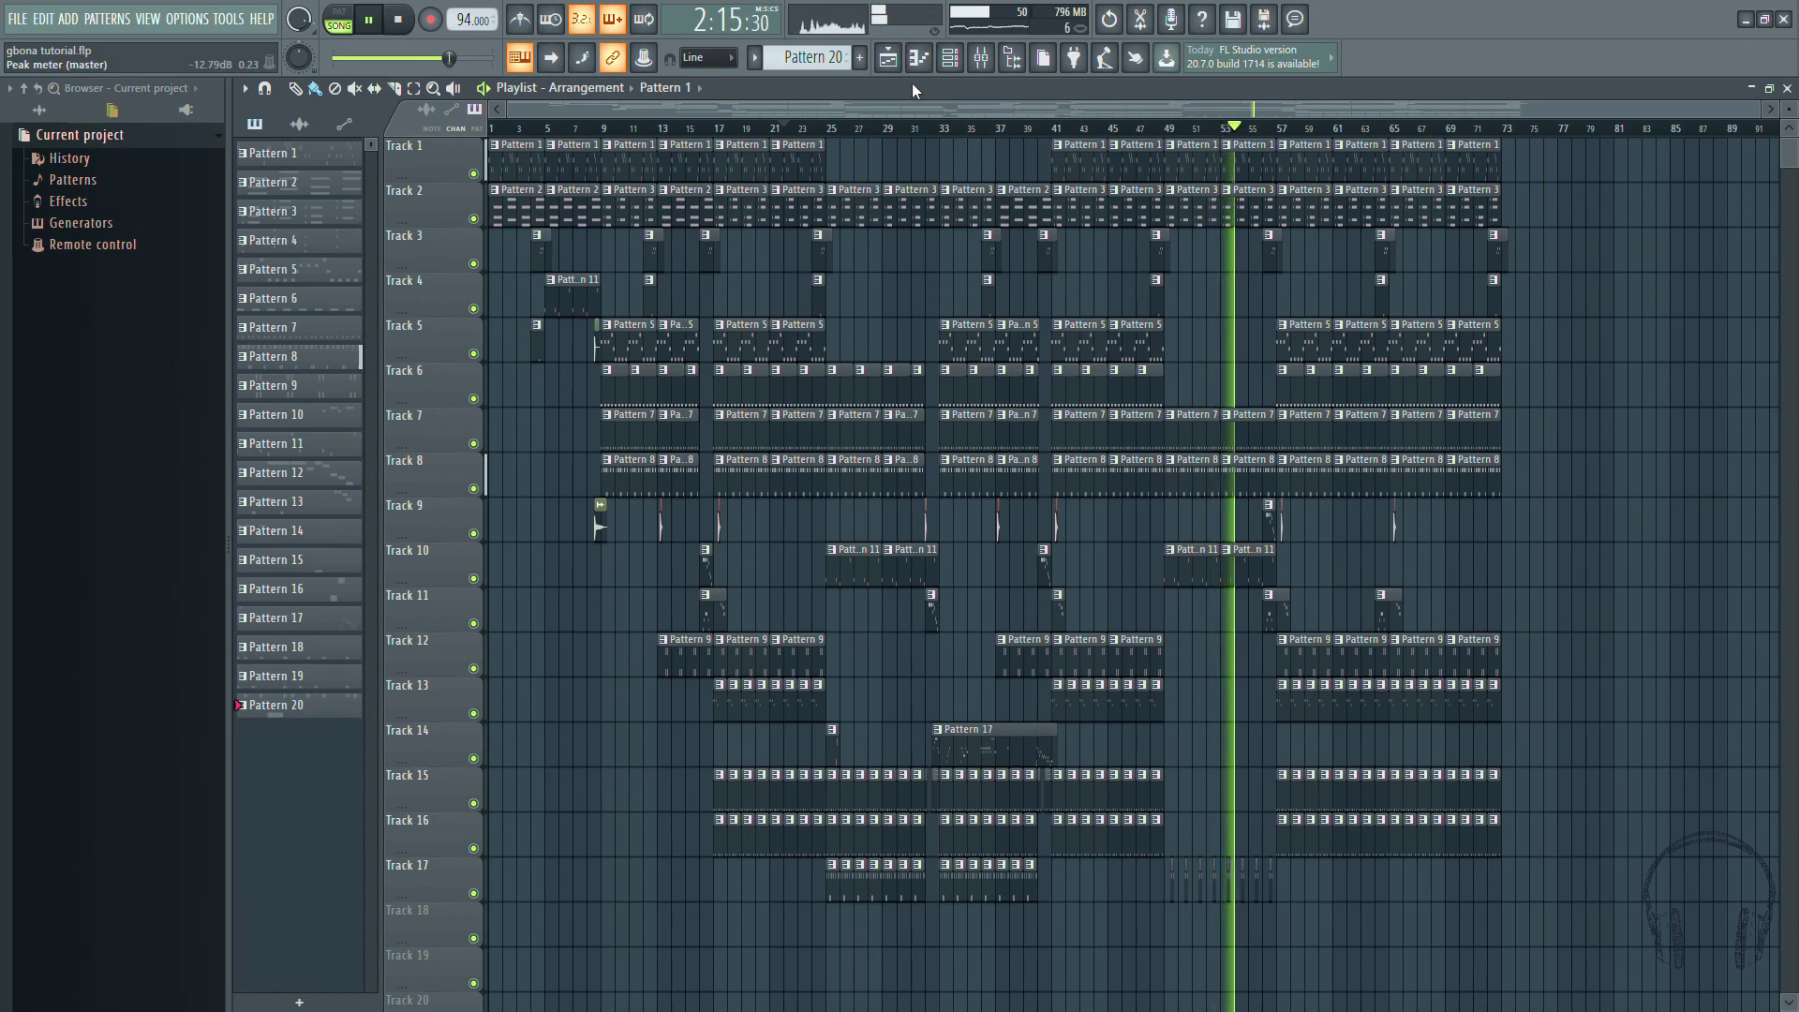
{"action": "key", "text": "F9"}
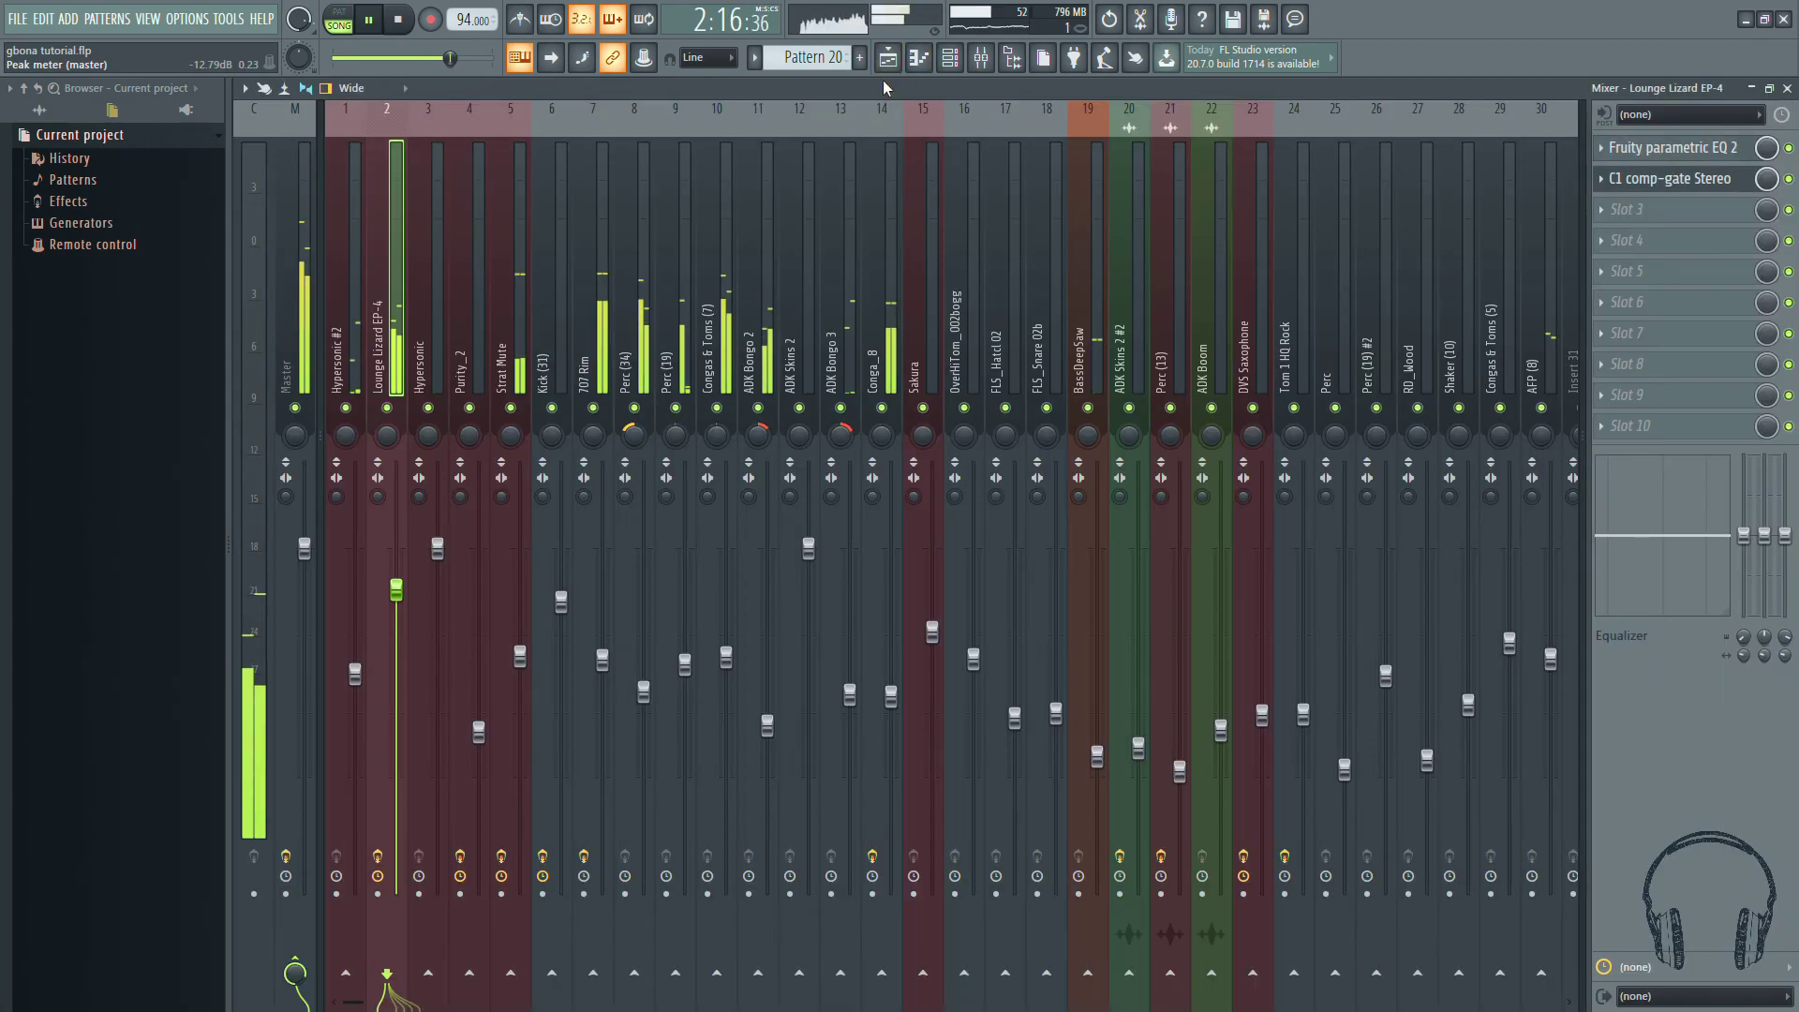
{"action": "left_click", "coordinate": [311, 261]}
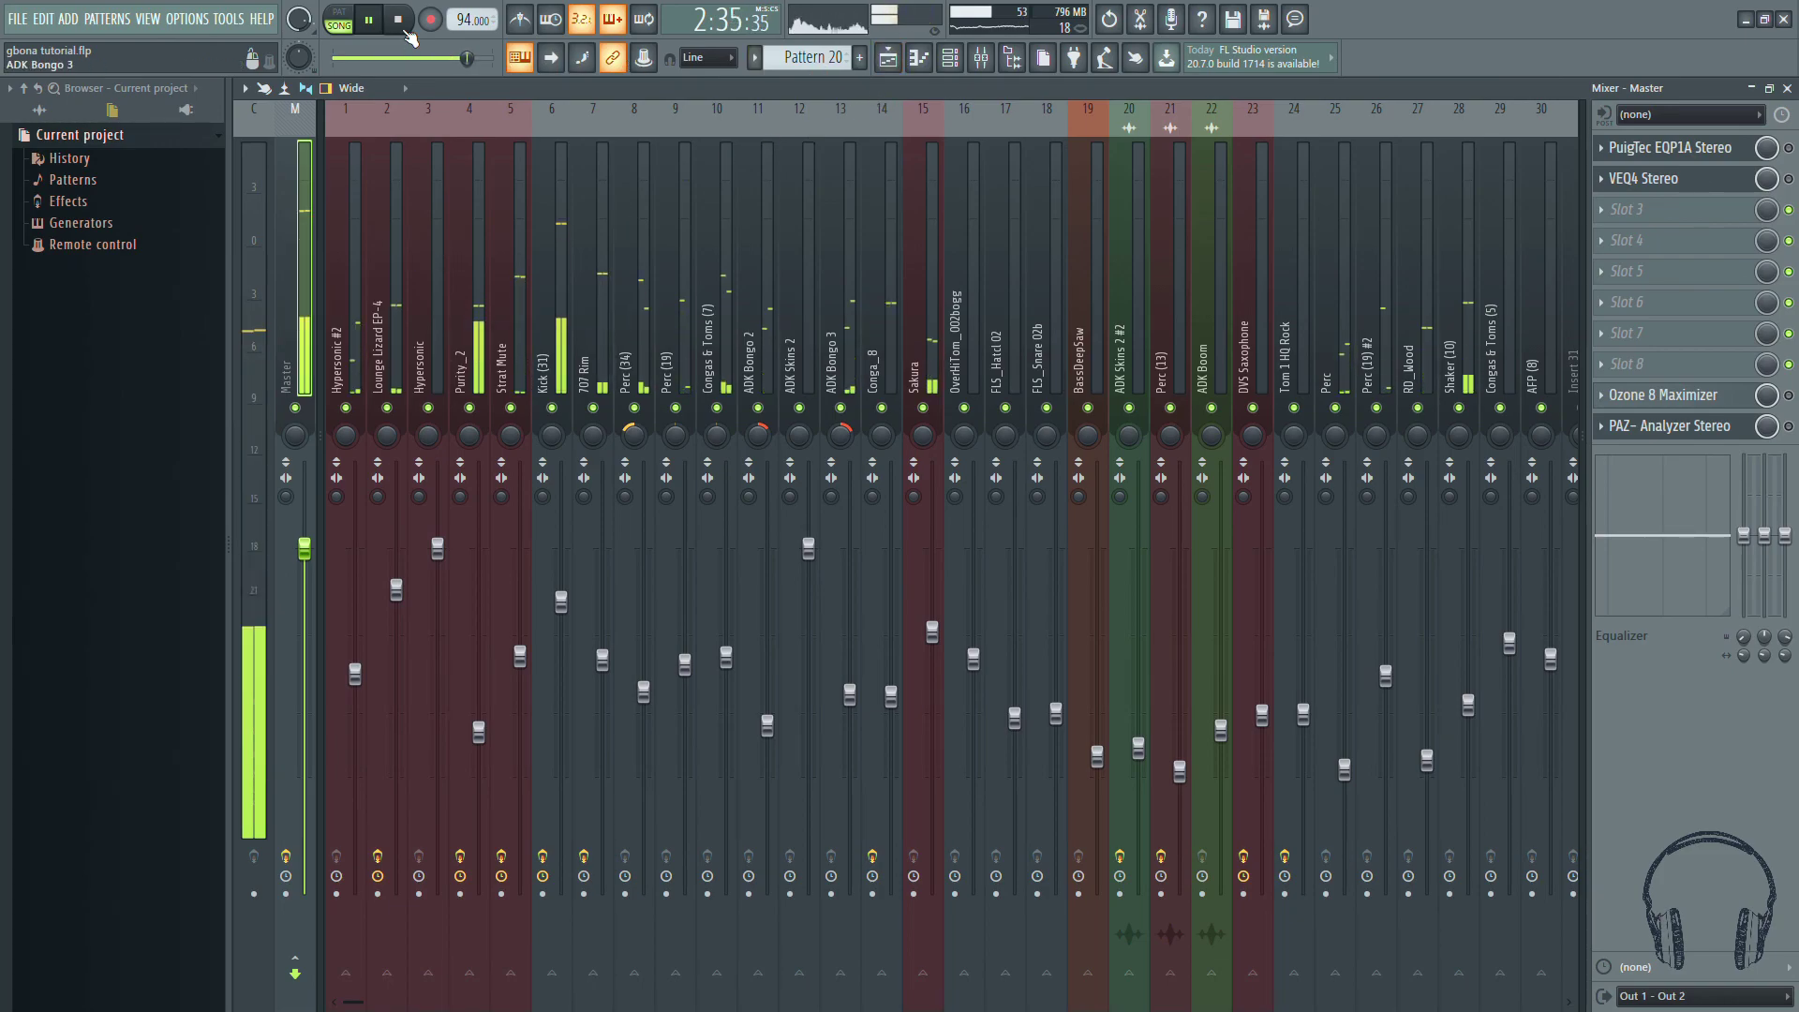
{"action": "left_click", "coordinate": [407, 31]}
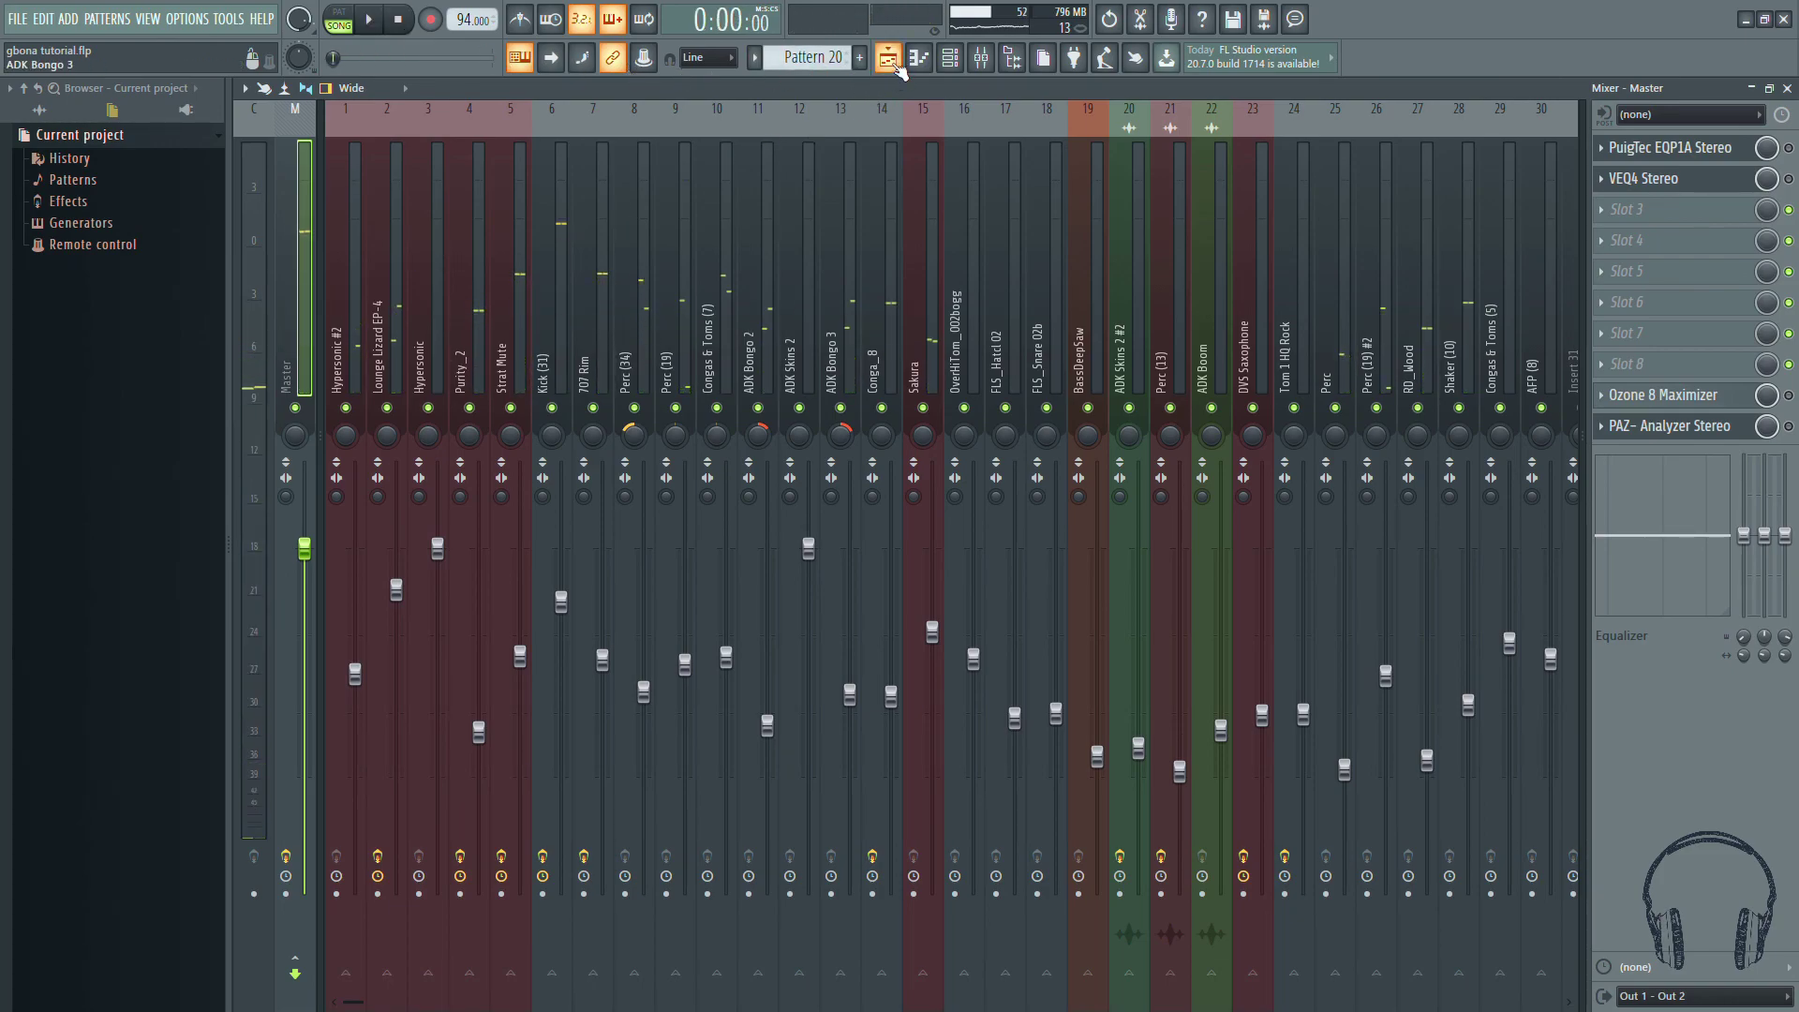
{"action": "left_click", "coordinate": [890, 60]}
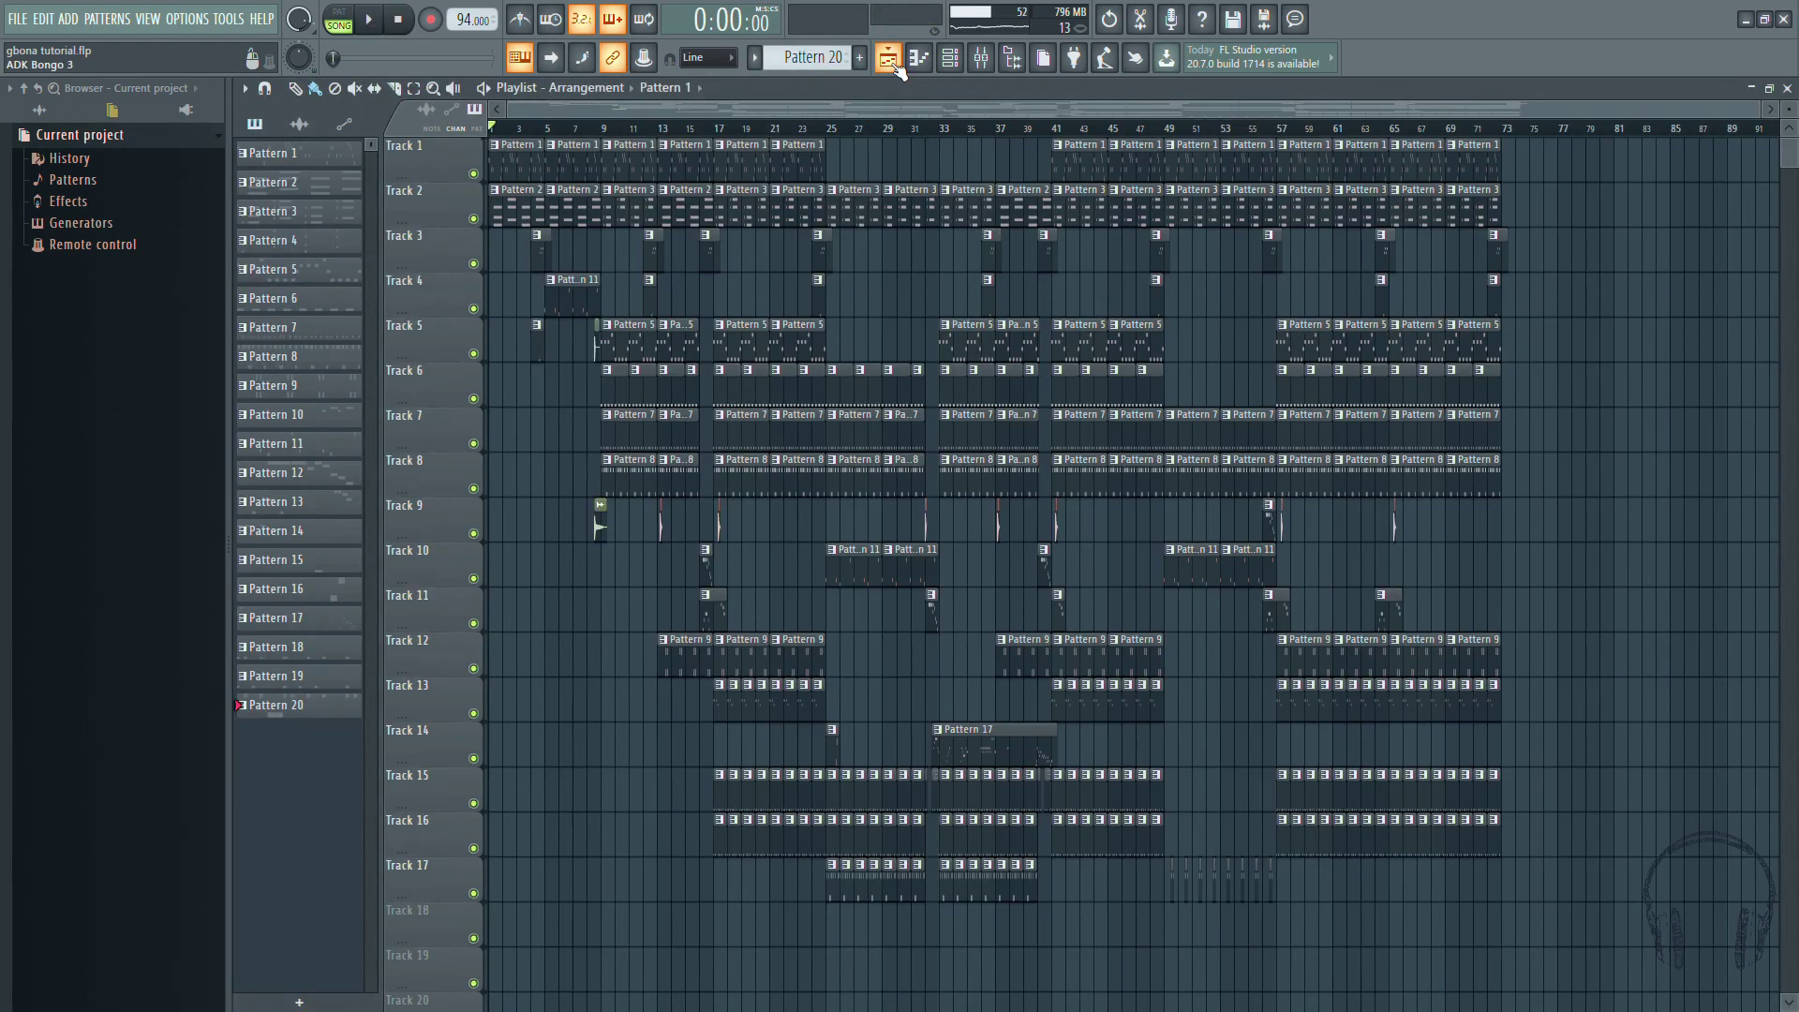